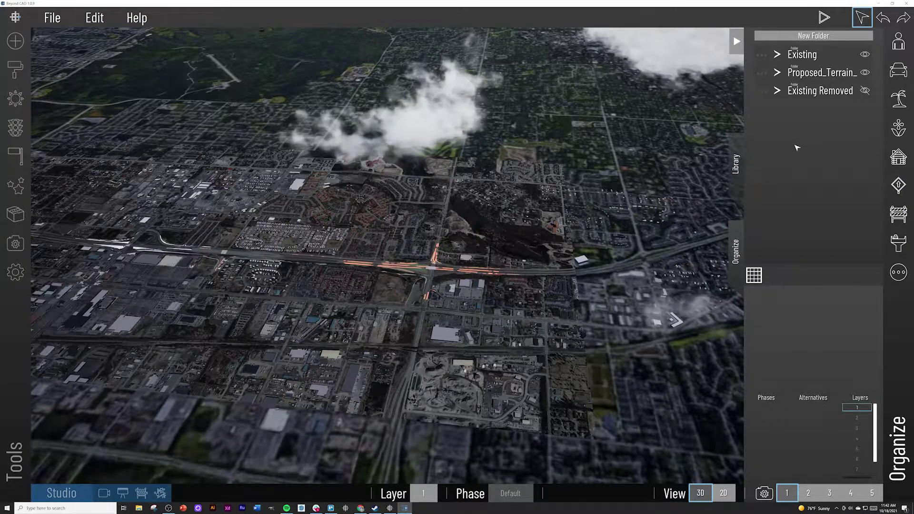
Expand and collapse the Existing folder and the proposed terrain folder to look at their contents
left_click(778, 55)
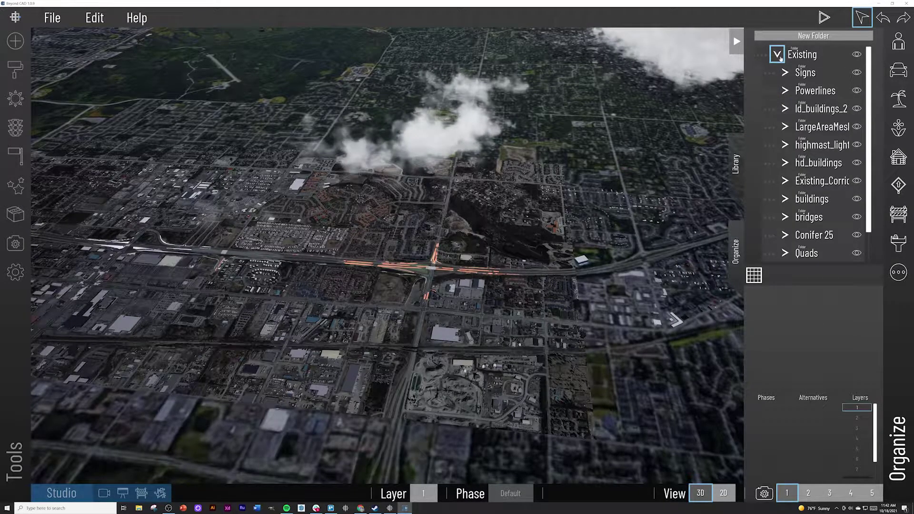
left_click(778, 55)
left_click(777, 72)
left_click(777, 72)
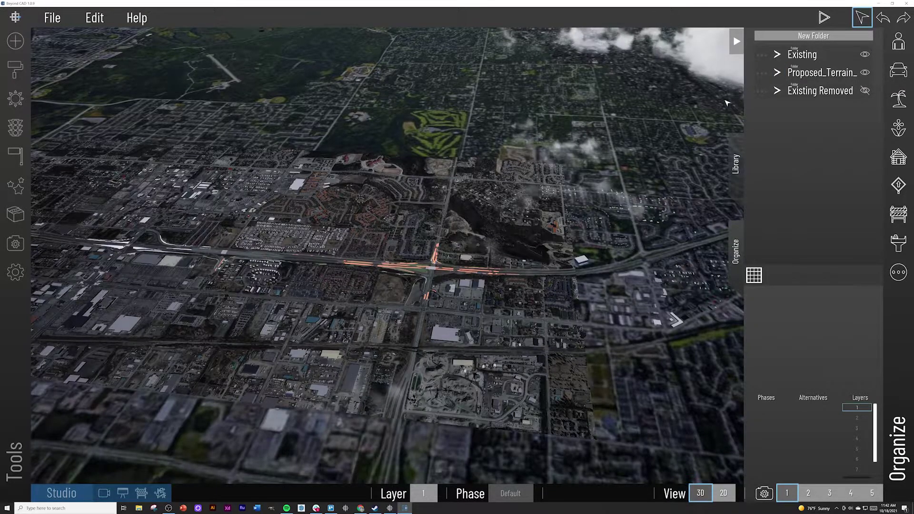
Make the Existing Removed folder visible and rename the proposed terrain folder as Proposed
left_click(865, 91)
scroll(405, 225, "up", 5)
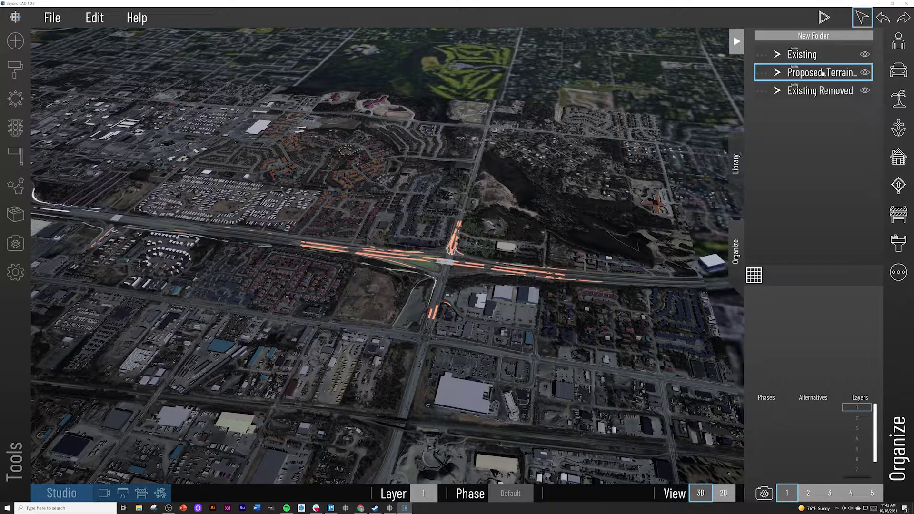
left_click(768, 74)
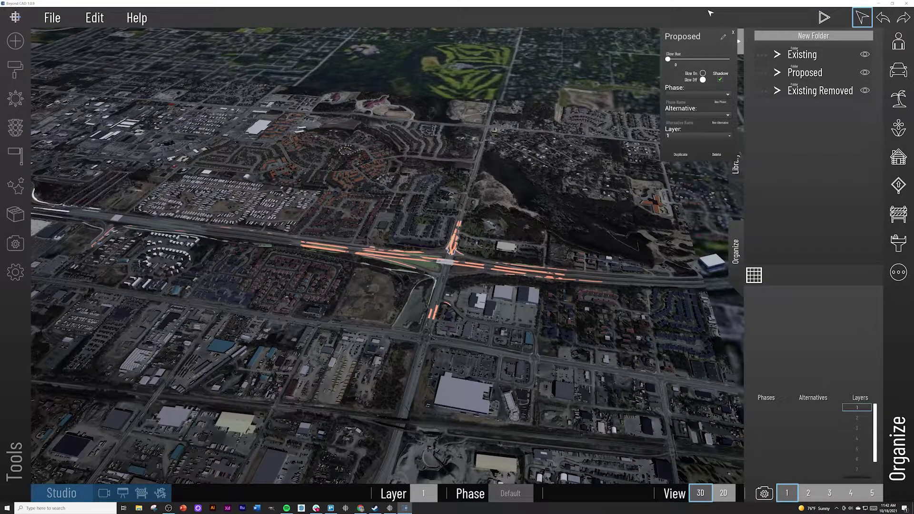
left_click(734, 33)
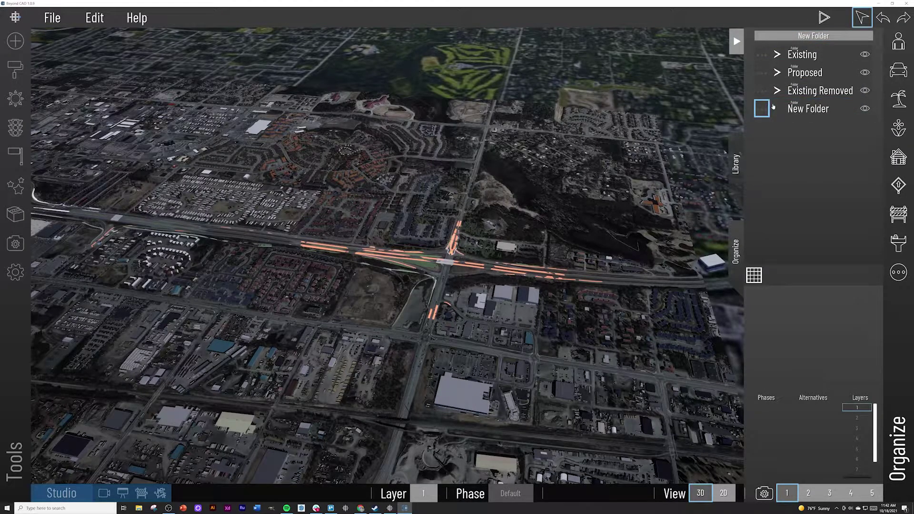
Delete the empty folder named New Folder from the project's folder list
left_click(767, 111)
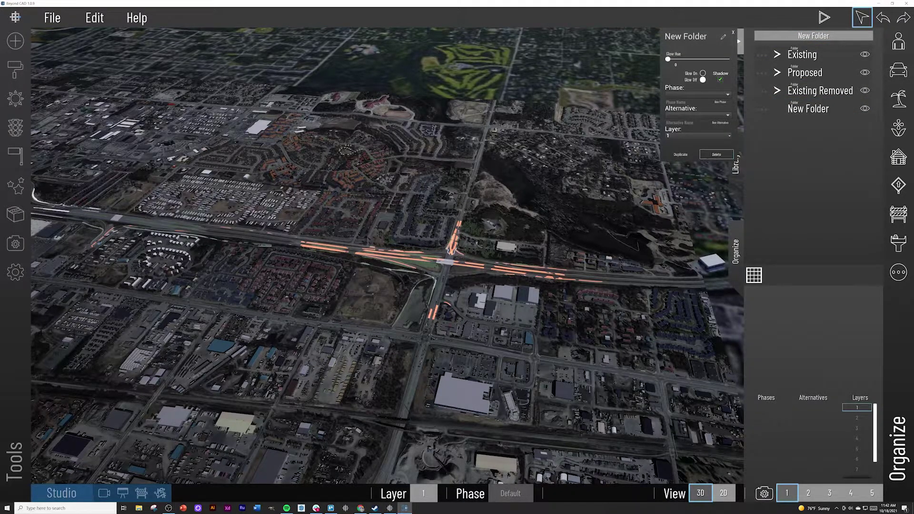
left_click(715, 154)
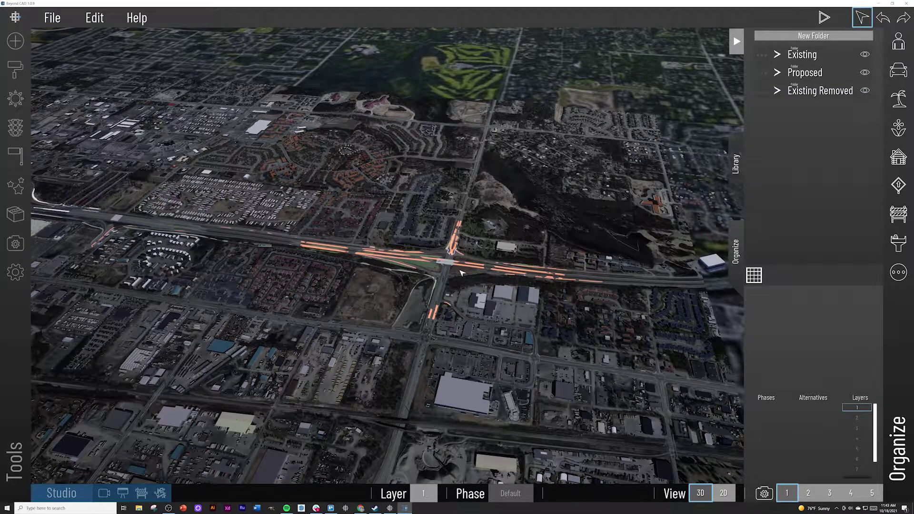
Inspect the interchange up close while toggling the visibility of the Existing, Proposed and Existing Removed folders
scroll(460, 272, "up", 5)
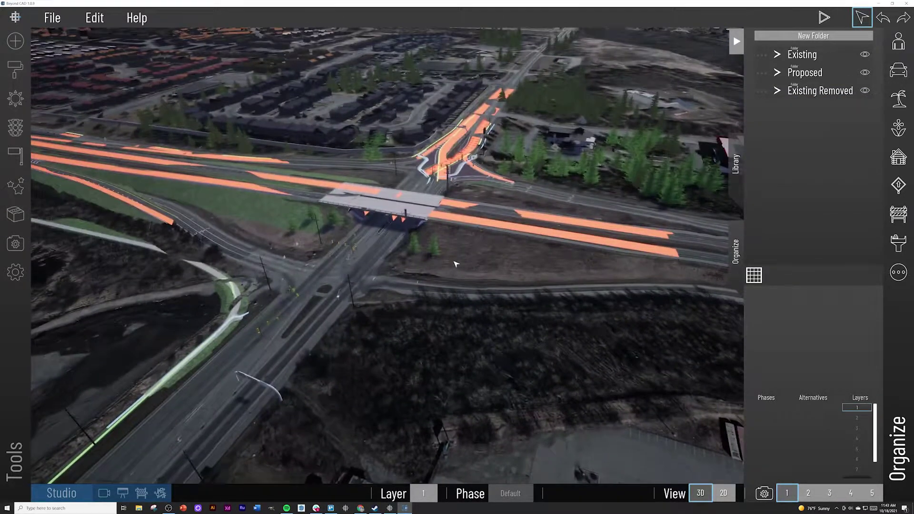
left_click(863, 56)
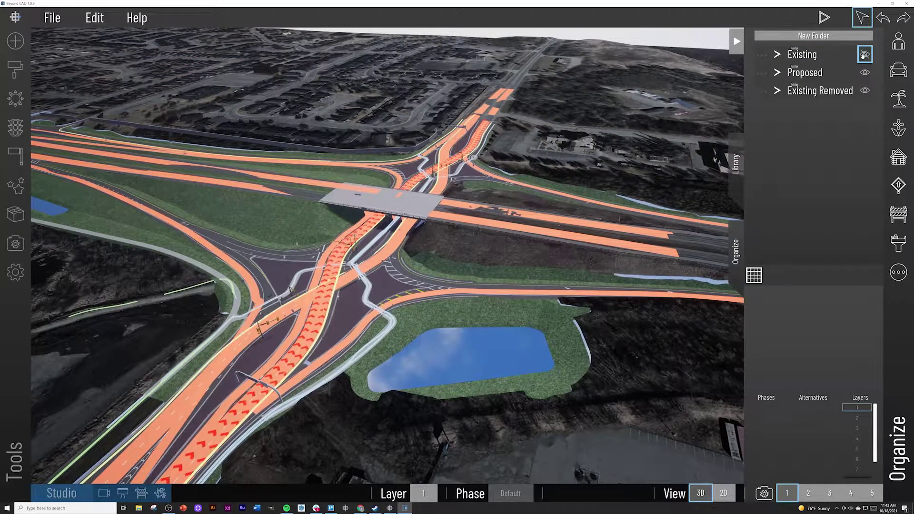
left_click(865, 54)
left_click(864, 72)
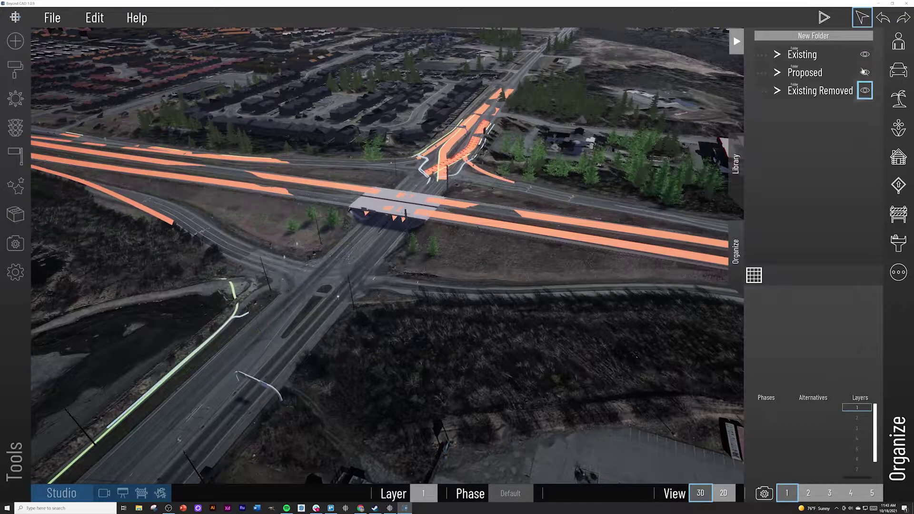
left_click(864, 72)
left_click(865, 92)
Examine the wider corridor with the Existing folder and the Proposed folder hidden one at a time, showing each again
right_click_drag(372, 262, 347, 258)
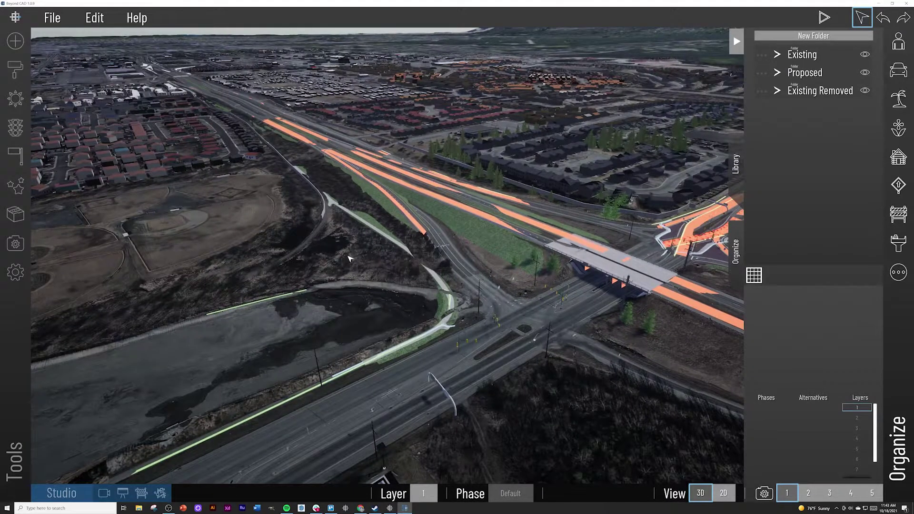
scroll(349, 259, "down", 5)
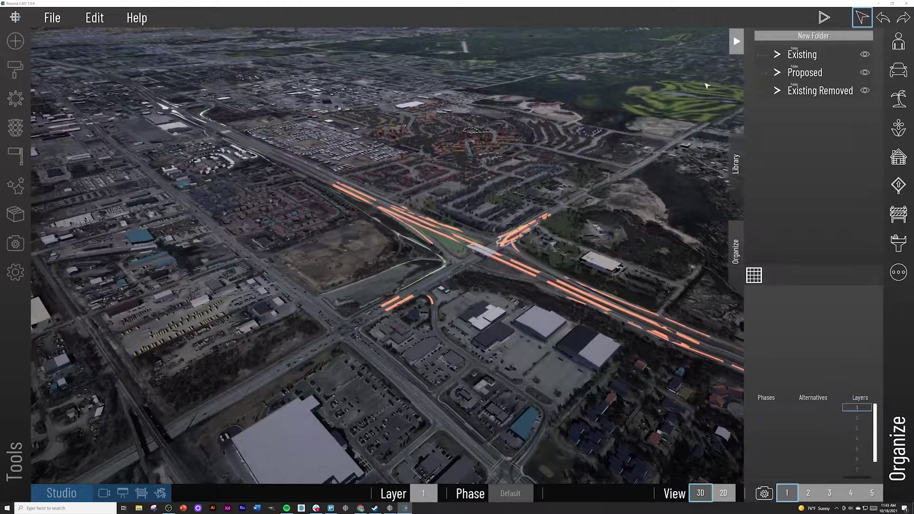
left_click(864, 55)
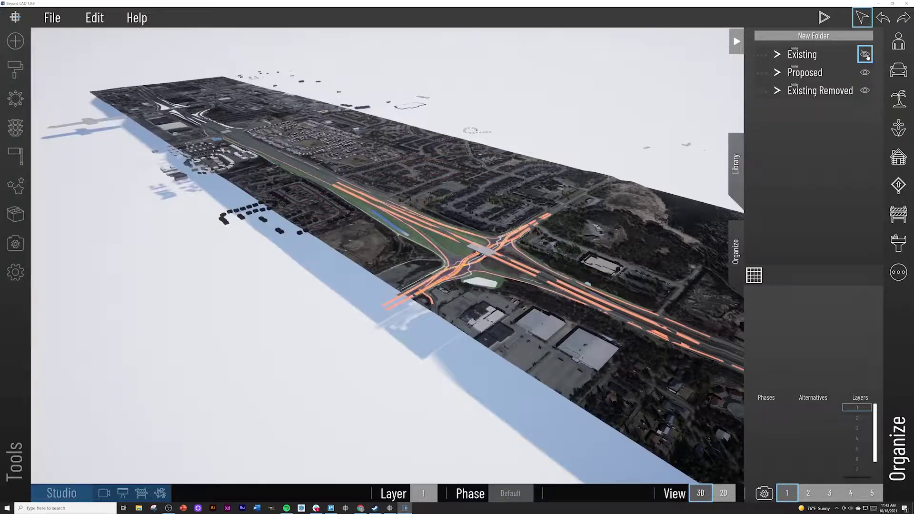
left_click(865, 55)
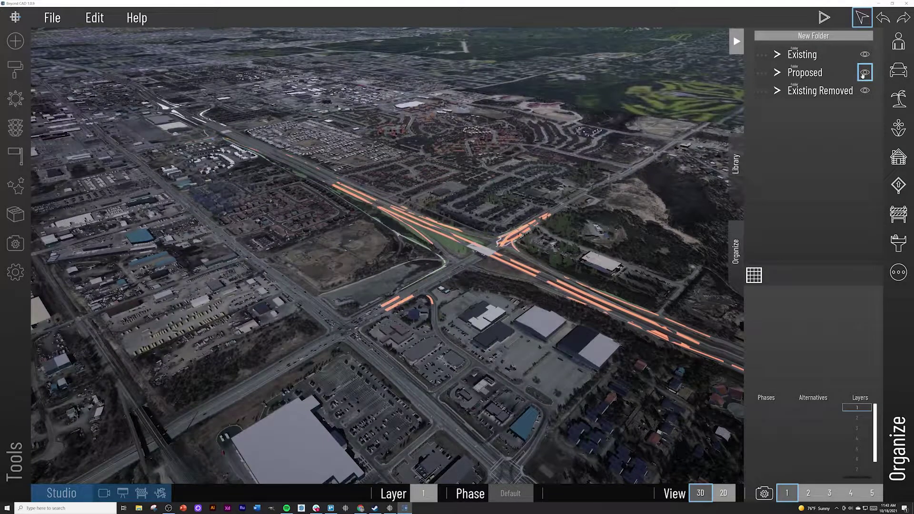
left_click(864, 73)
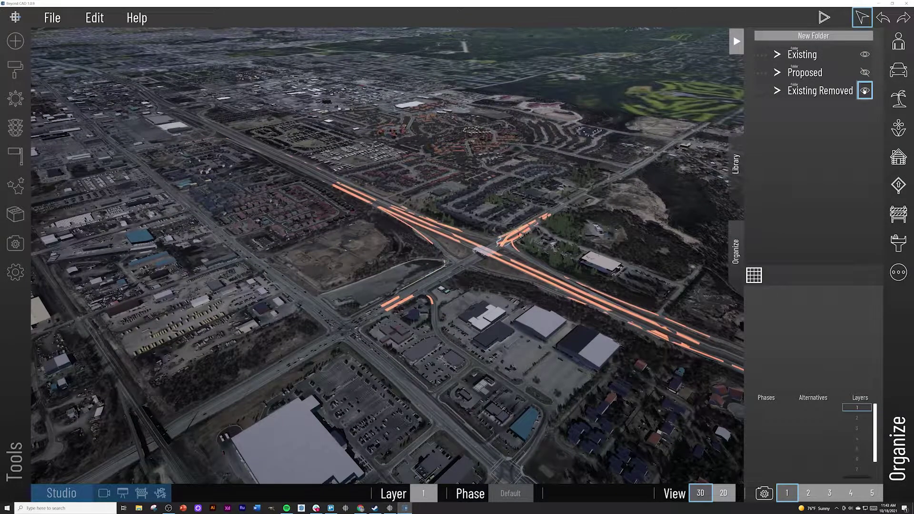
left_click(865, 73)
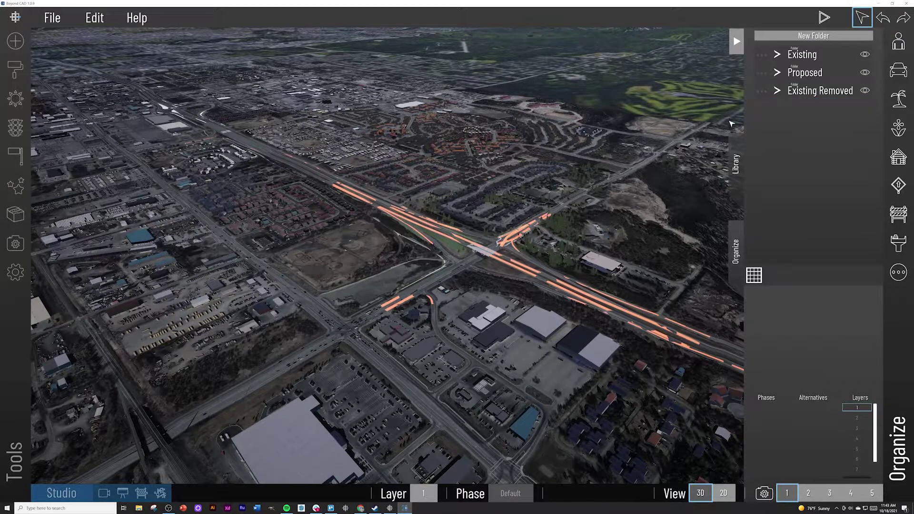
Expand the Existing folder and hide and show its Quads subfolder to see which terrain it covers
scroll(381, 206, "up", 5)
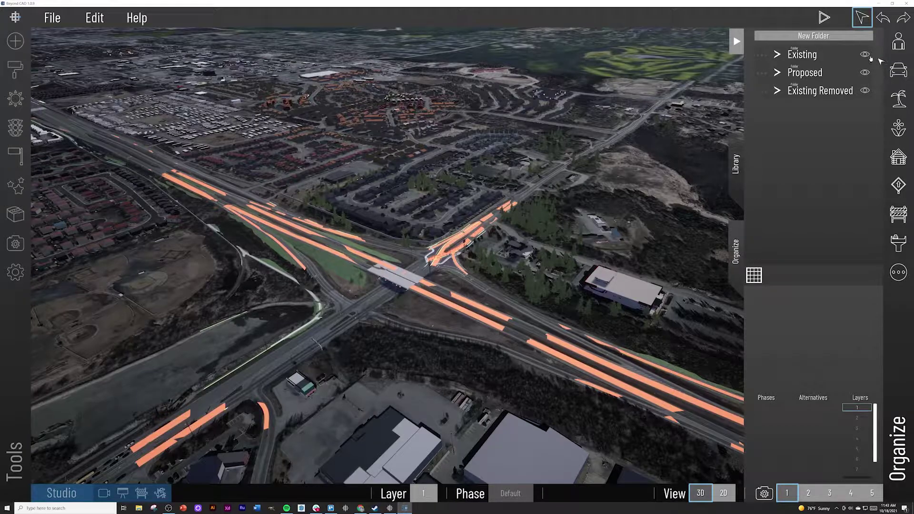
left_click(777, 55)
scroll(794, 108, "down", 1)
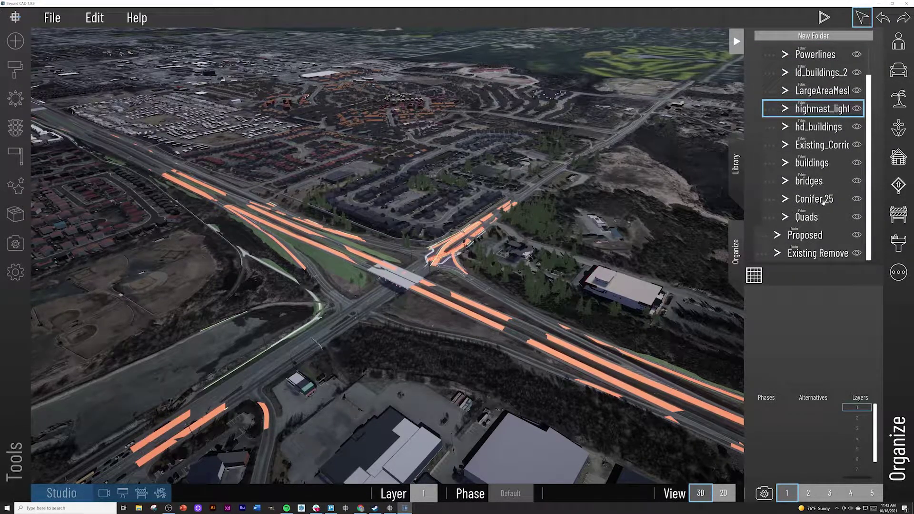
left_click(857, 217)
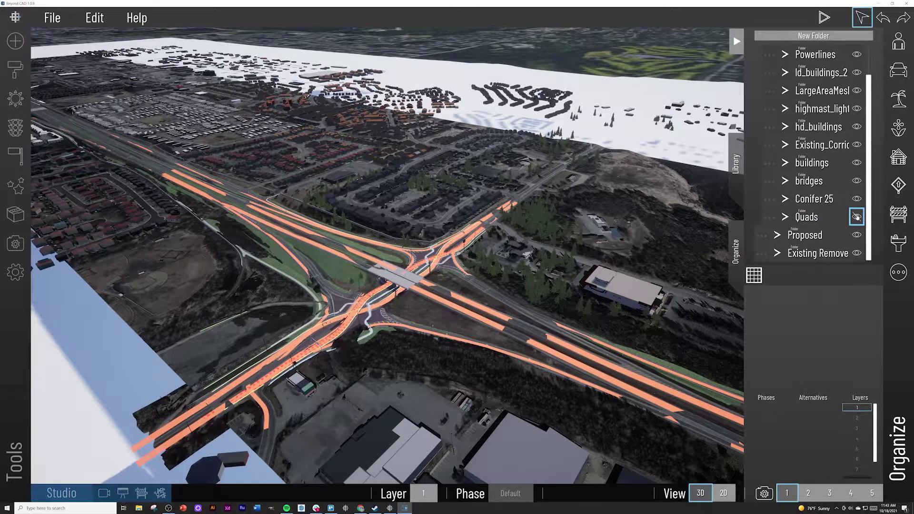
left_click(857, 217)
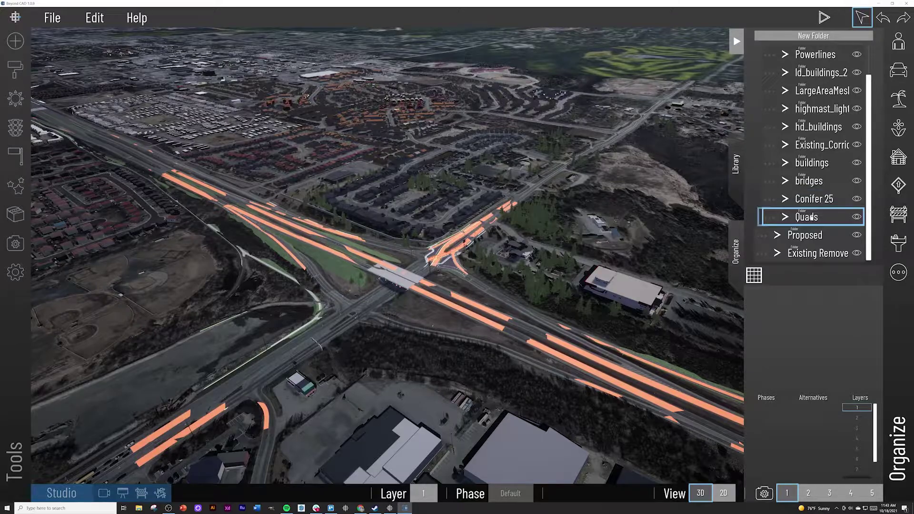
Expand the Quads subfolder and look through its list of QUAD tiles
left_click(784, 217)
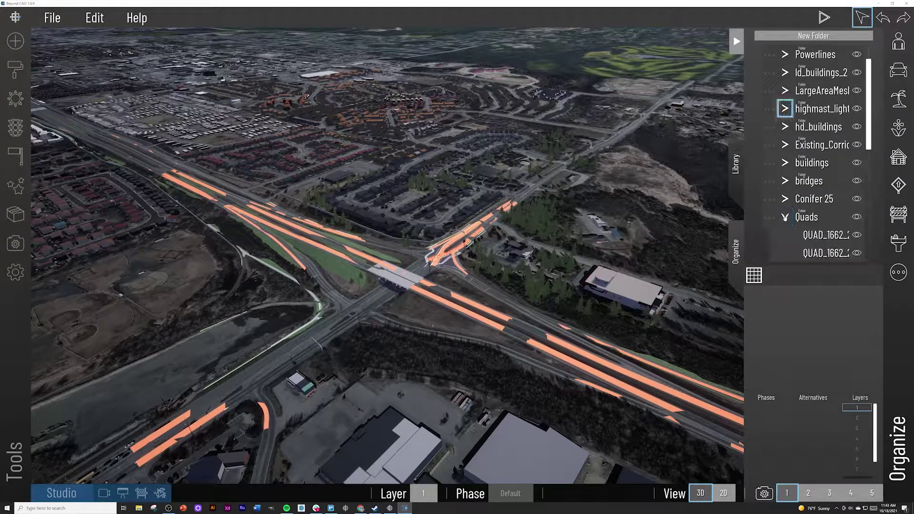
scroll(800, 181, "down", 8)
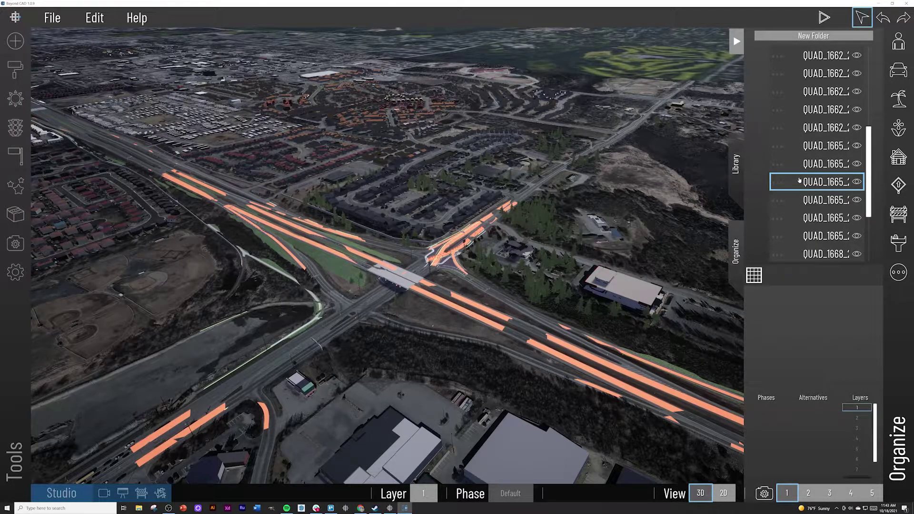
scroll(800, 202, "up", 5)
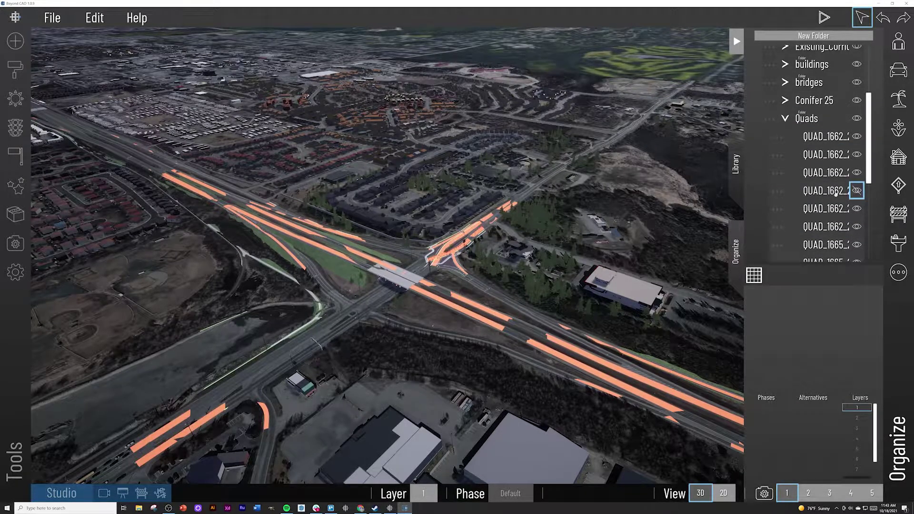
Hide and show the QUAD_1662 tiles one by one to see which terrain area each covers
scroll(329, 250, "down", 5)
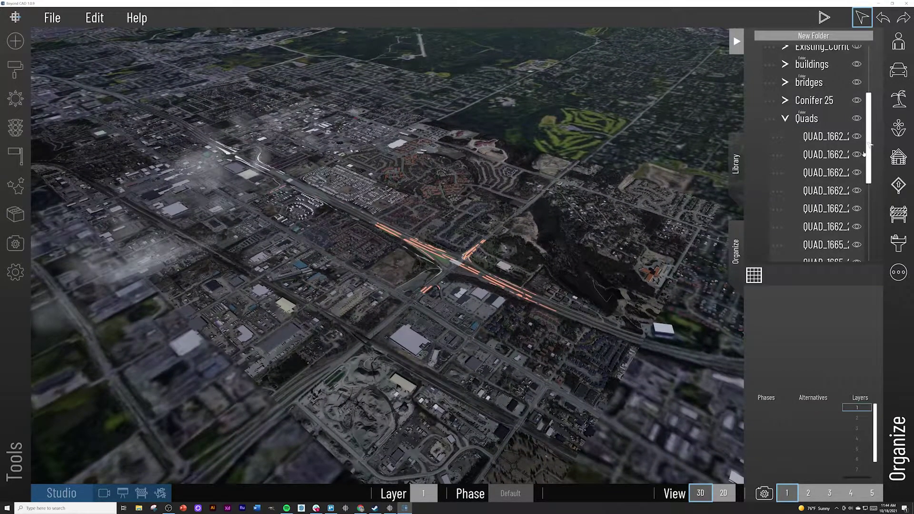
left_click(857, 155)
left_click(857, 154)
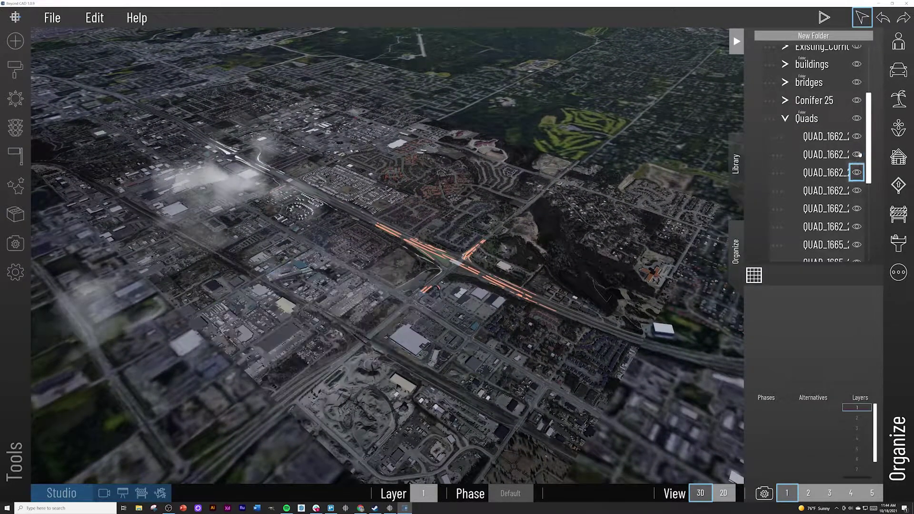
left_click(857, 172)
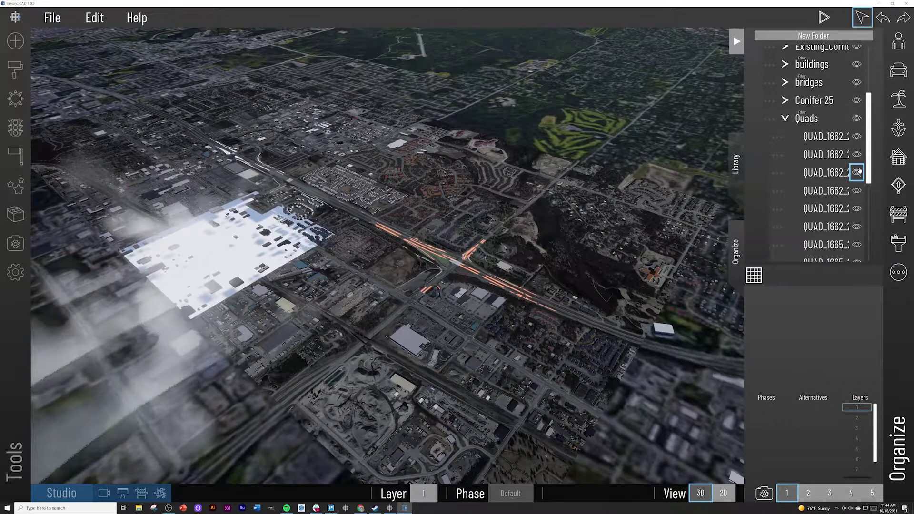
left_click(856, 172)
left_click(857, 191)
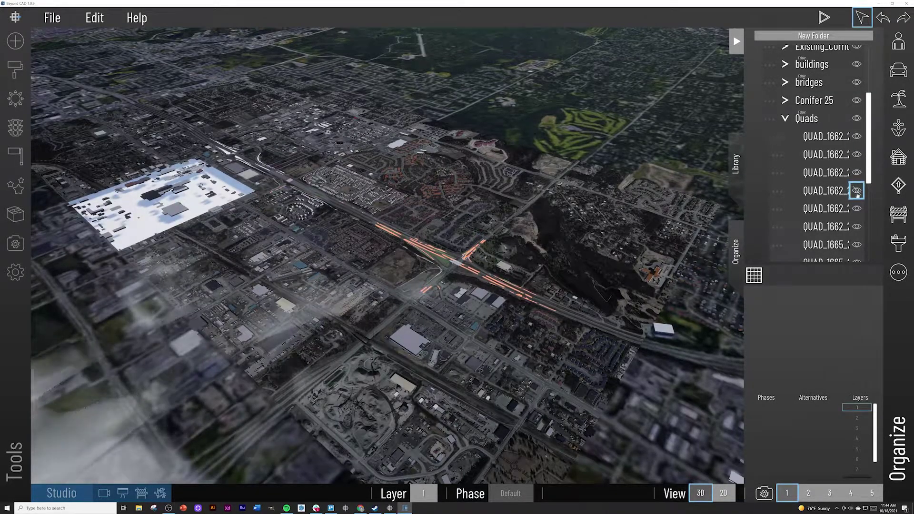
left_click(857, 190)
left_click(857, 208)
left_click(857, 208)
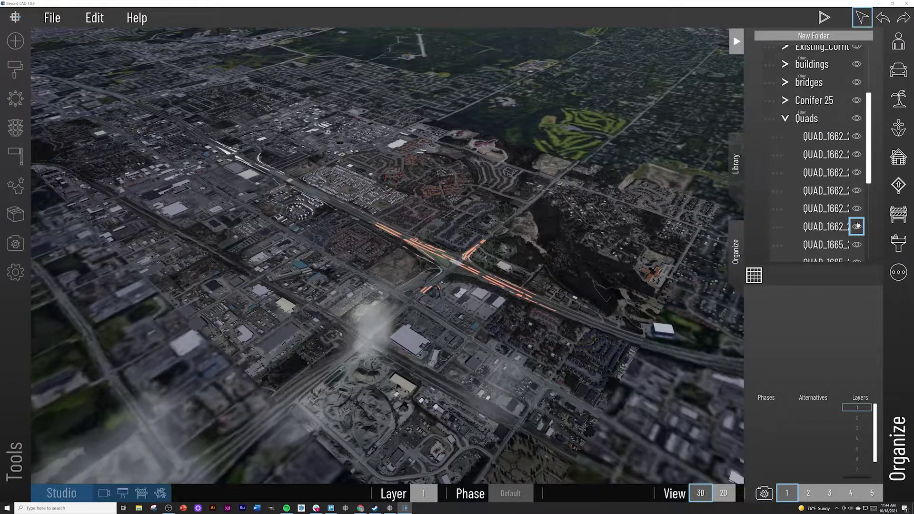
left_click(857, 227)
left_click(857, 227)
Toggle the first QUAD_1665 tile and further tiles in the Quads subfolder to locate their terrain areas
left_click(857, 245)
left_click(857, 245)
left_click(857, 245)
left_click(857, 245)
left_click(857, 244)
scroll(857, 238, "down", 3)
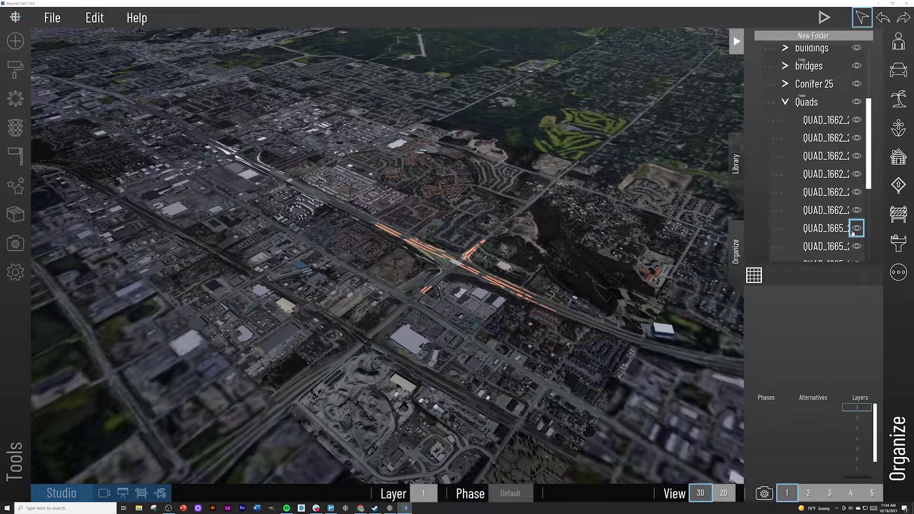
left_click(857, 160)
left_click(857, 160)
left_click(857, 142)
left_click(857, 142)
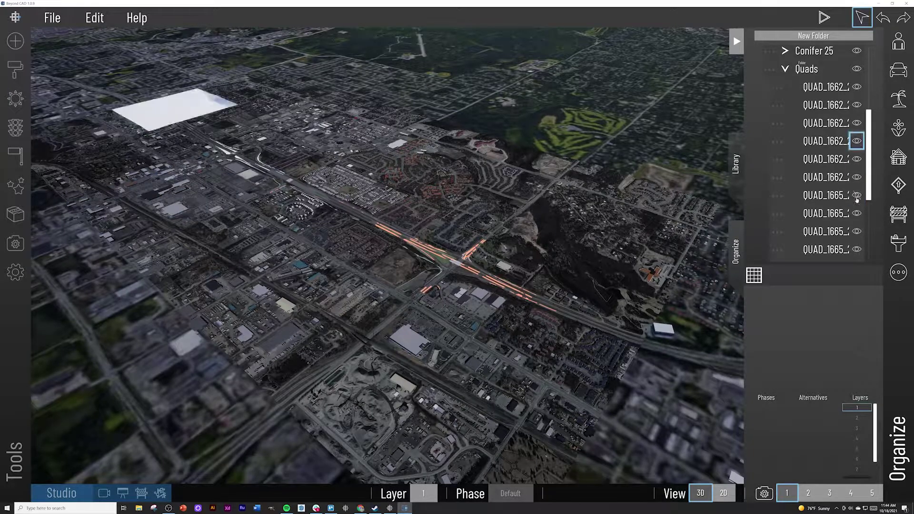
Check the QUAD_1668 tiles at the end of the Quads list and collapse the Existing folder
scroll(857, 214, "down", 5)
scroll(857, 143, "down", 2)
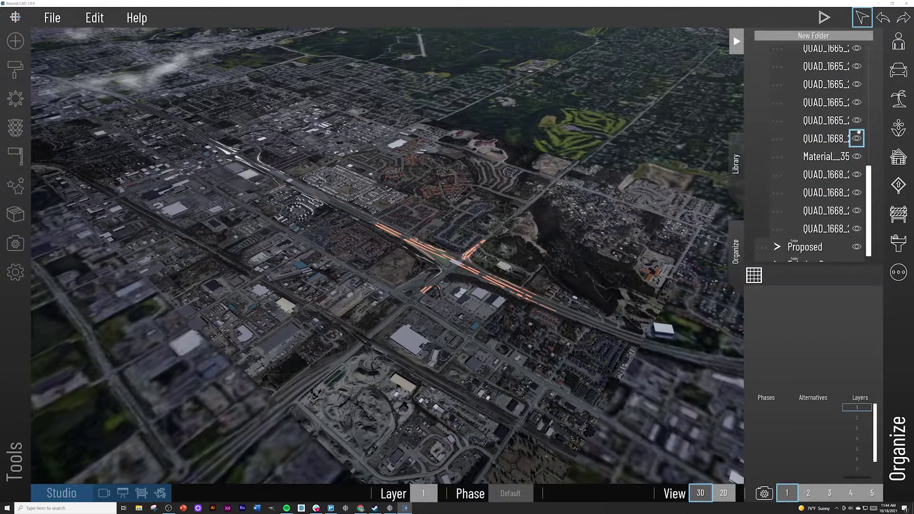
double_click(828, 126)
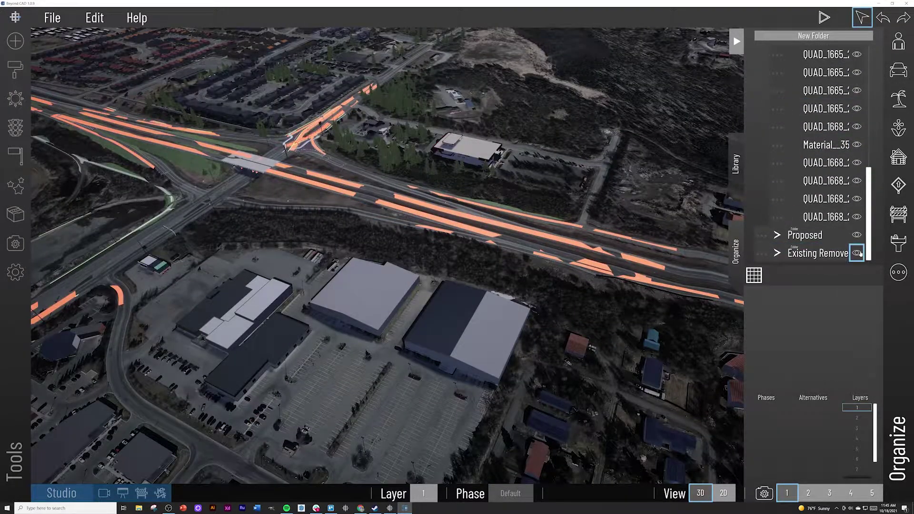
double_click(838, 143)
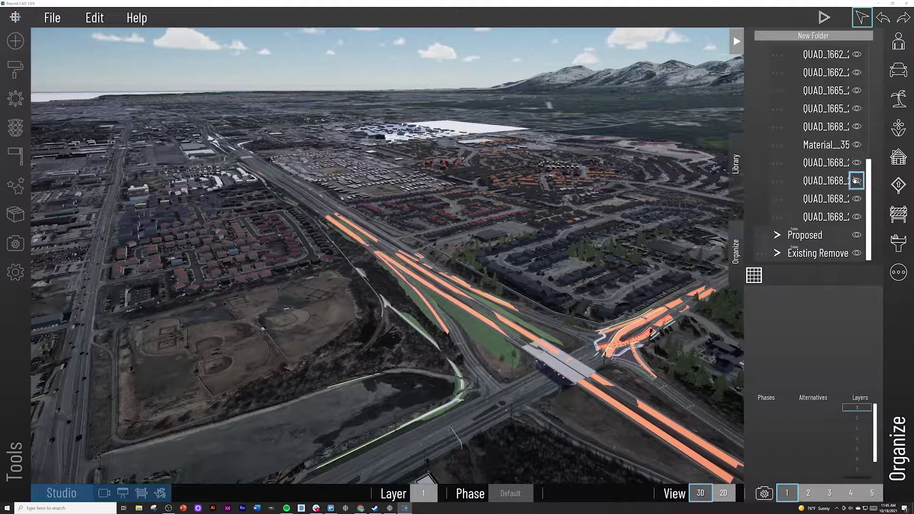
scroll(837, 176, "up", 5)
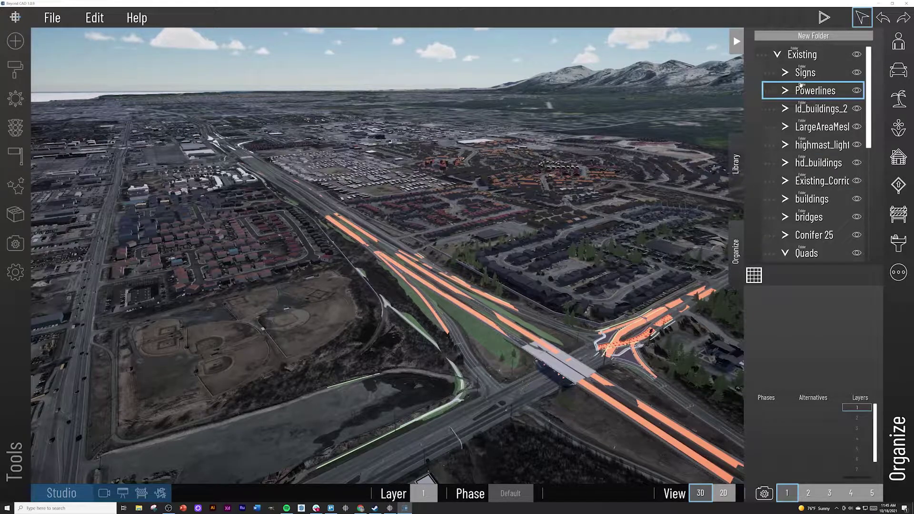
left_click(777, 54)
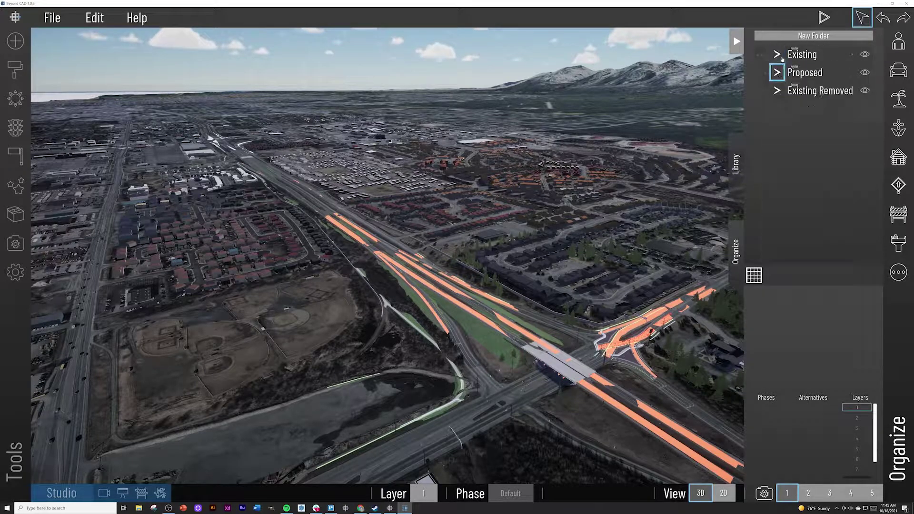
Hide the Existing folder to examine what remains of the whole model, and show the folder again
left_click(865, 54)
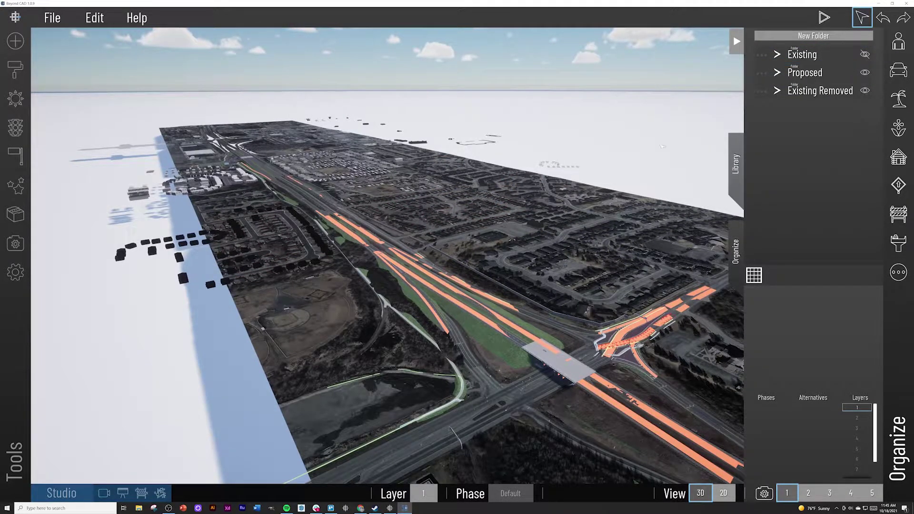
scroll(402, 199, "down", 5)
scroll(409, 206, "down", 2)
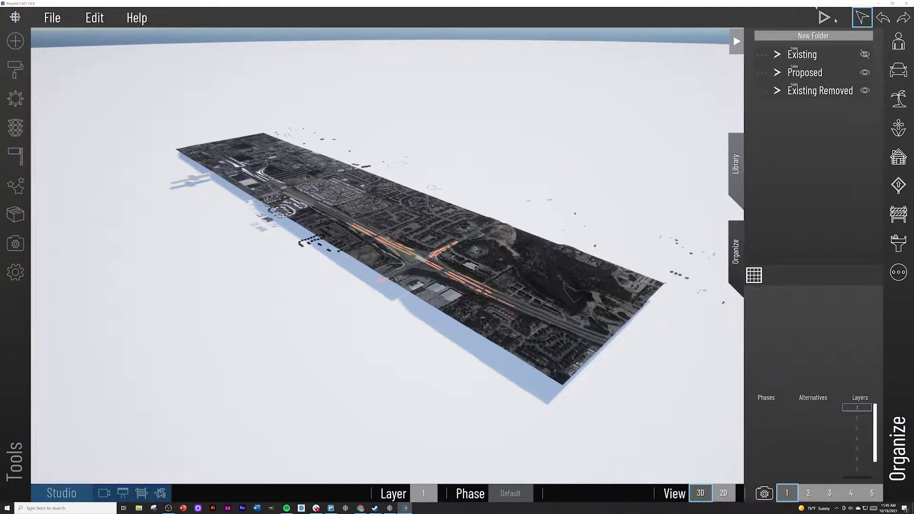
left_click(865, 54)
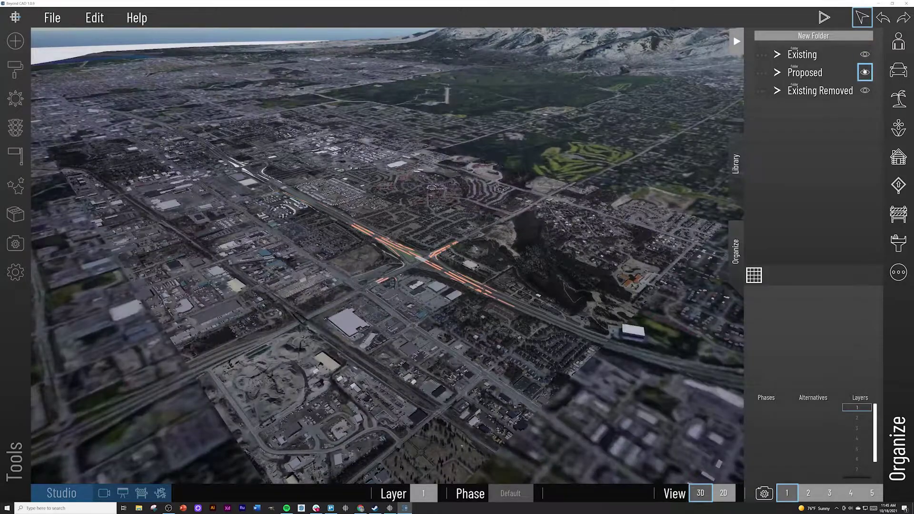
Hide the Existing Removed folder and toggle the Proposed folder's visibility to compare the interchange with and without the proposed design
scroll(452, 238, "up", 5)
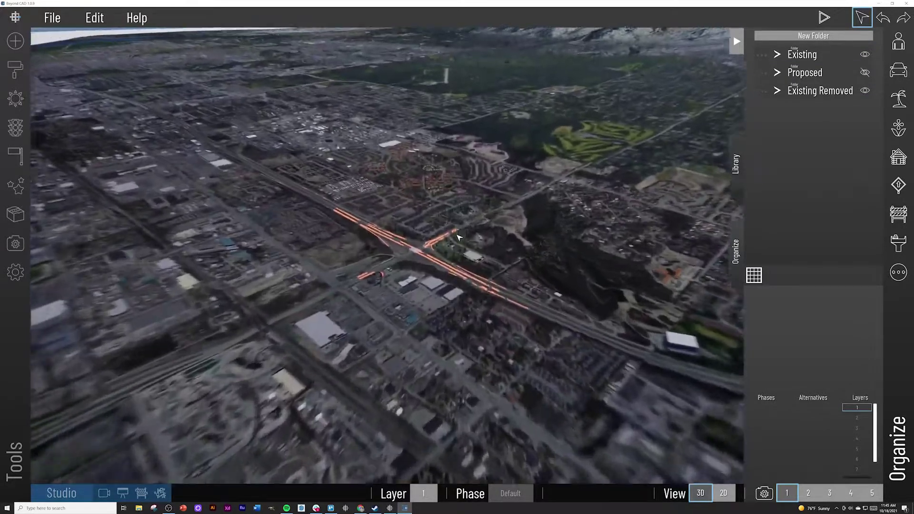
scroll(451, 238, "up", 5)
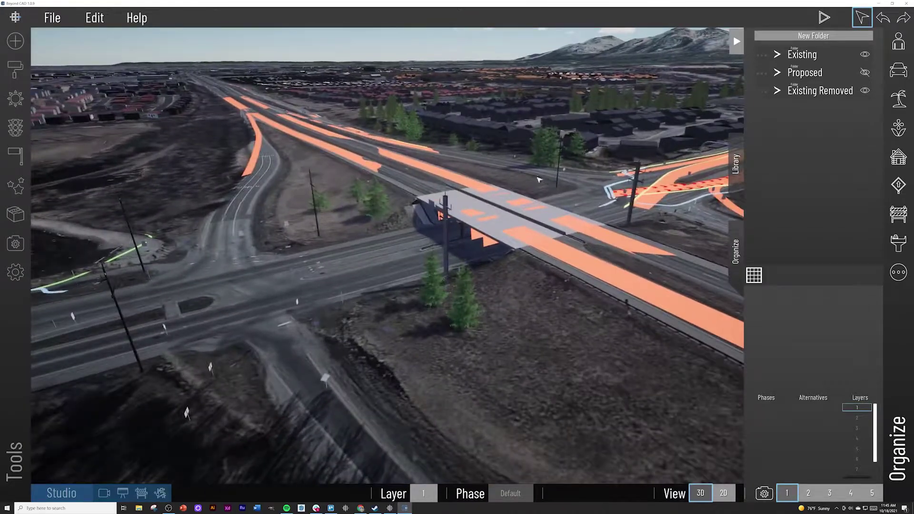
left_click(864, 91)
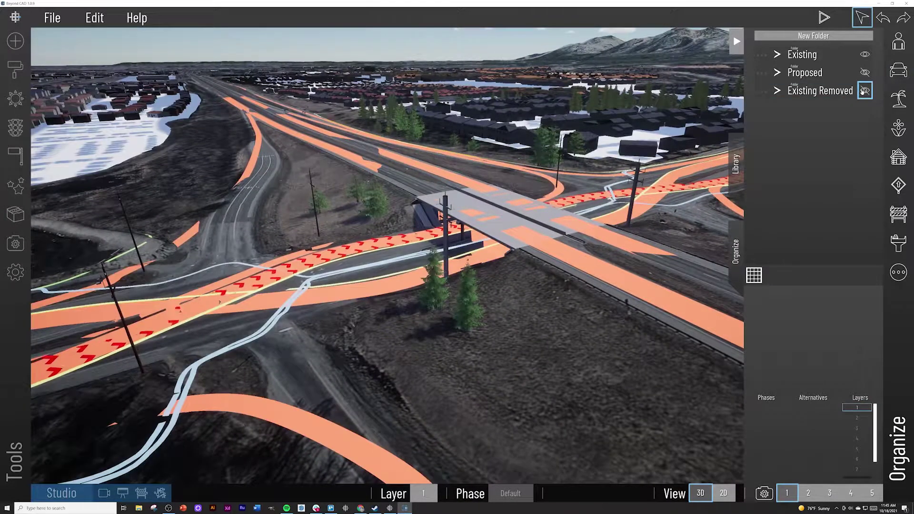
scroll(473, 206, "down", 8)
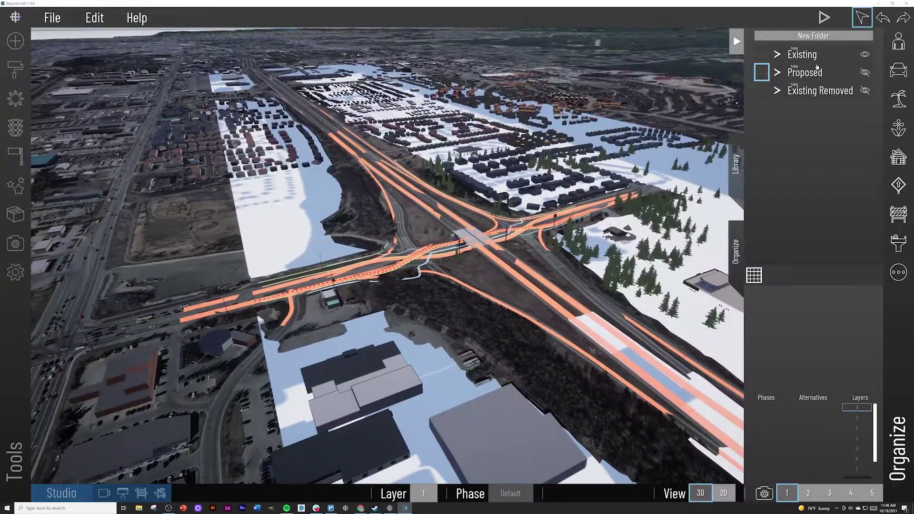
left_click(865, 72)
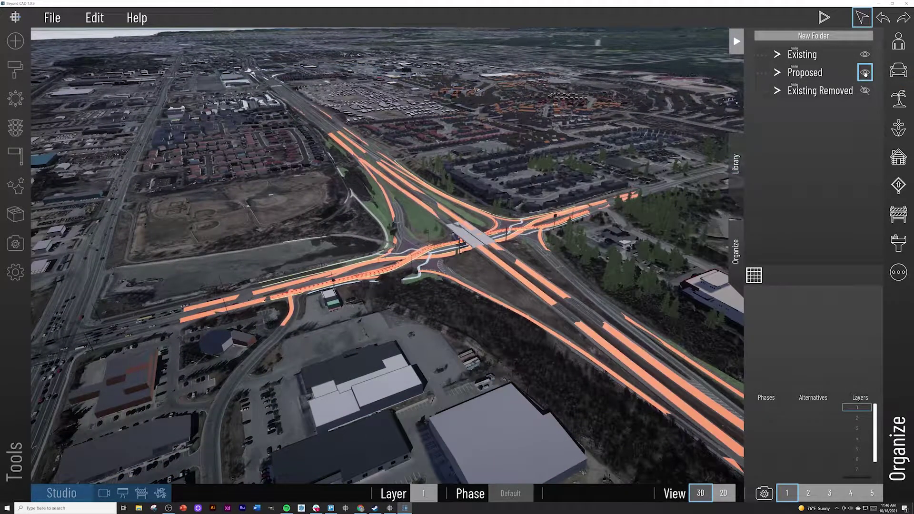
left_click(865, 75)
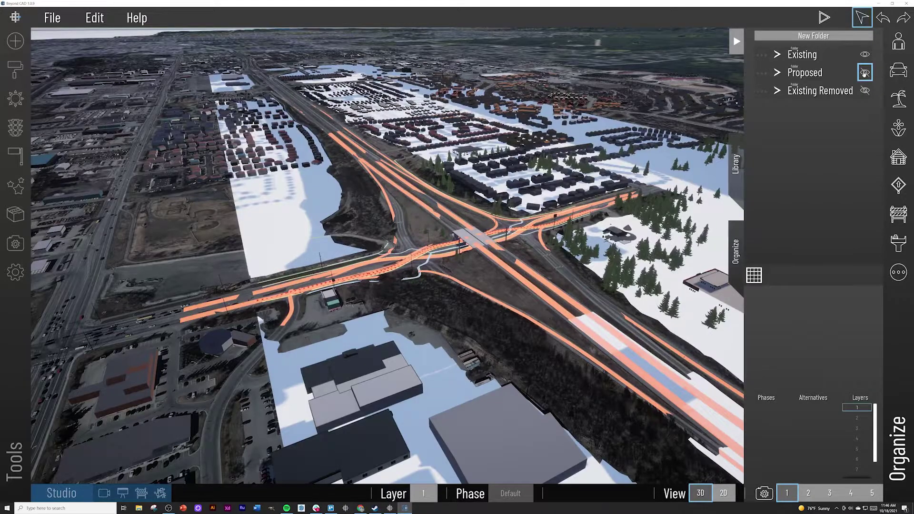
left_click(865, 75)
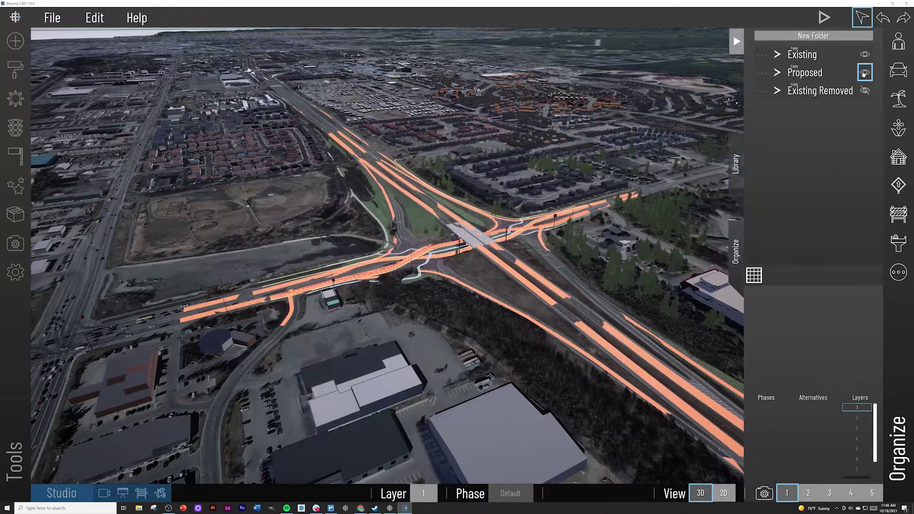
Create the phases Existing, Proposed and Existing Removed and assign them to the folders of the same names
left_click(763, 53)
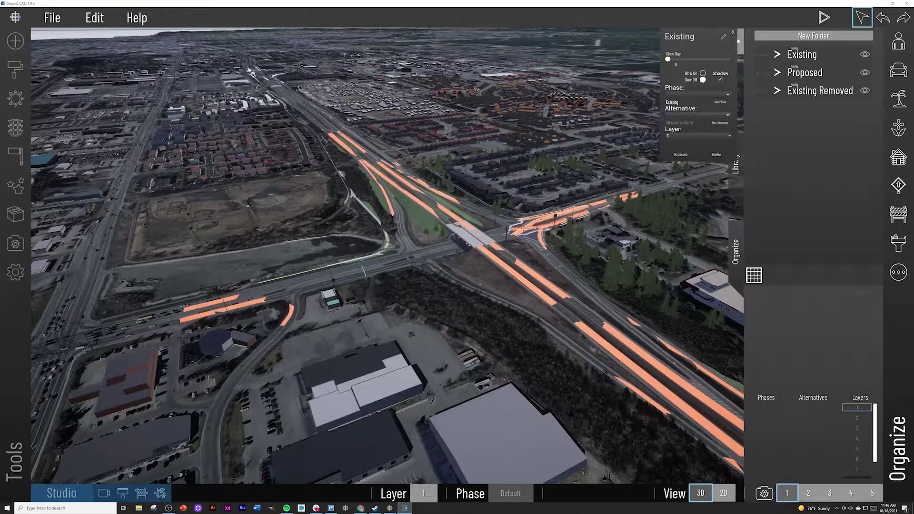
left_click(721, 103)
left_click(756, 94)
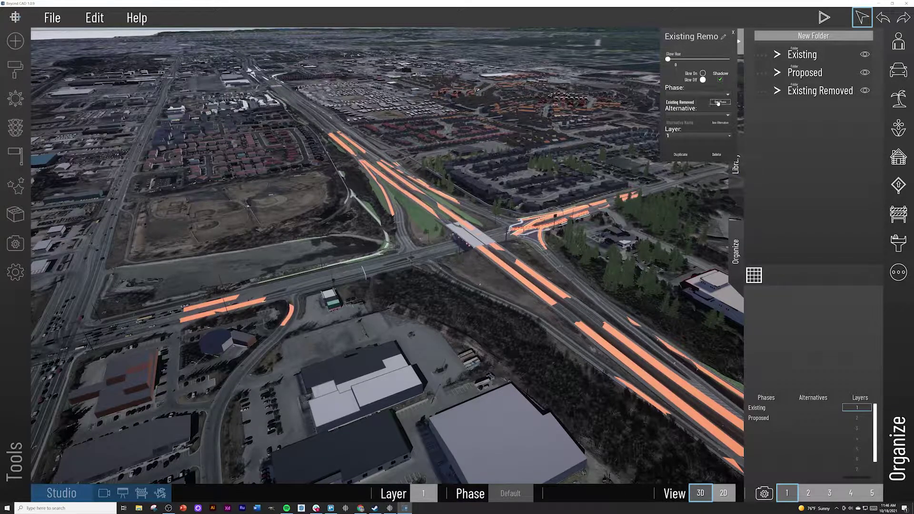
left_click(733, 32)
Run the traffic simulation and hide and show the Existing Removed folder to inspect traffic at the interchange in both states
scroll(401, 224, "up", 5)
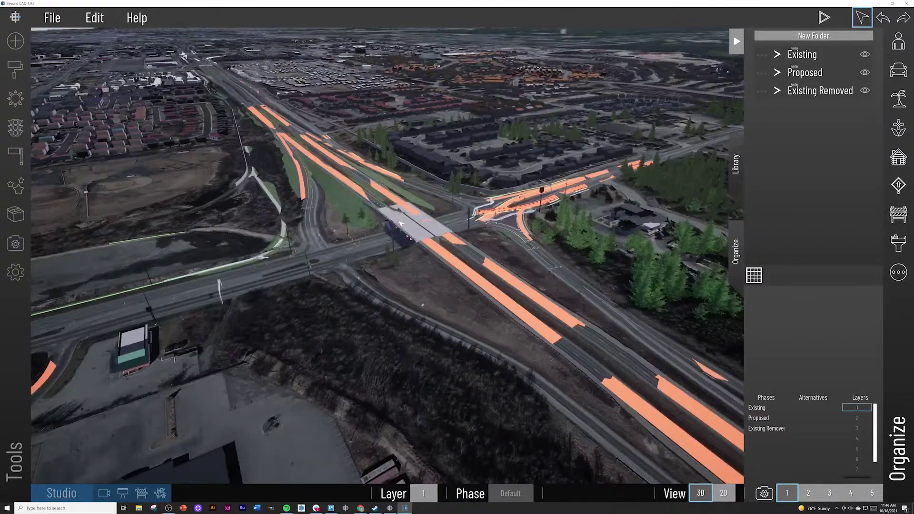
left_click(824, 18)
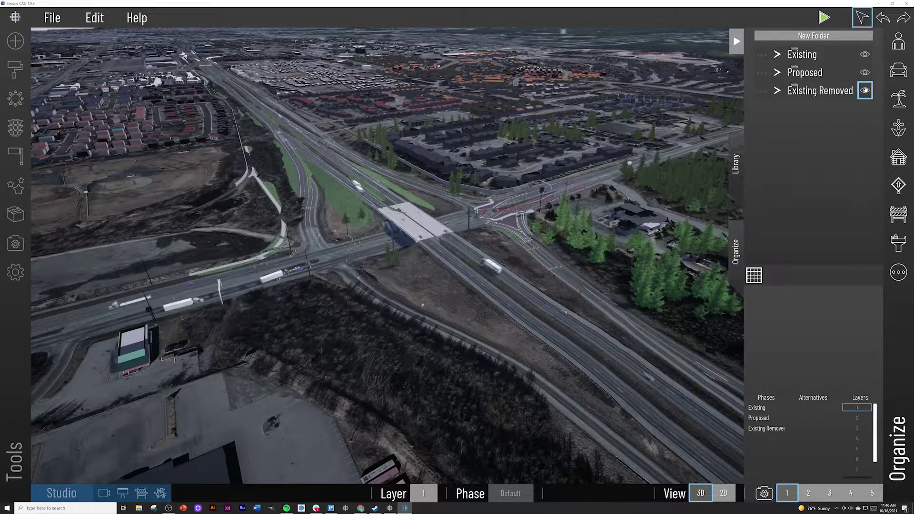
left_click(865, 90)
right_click_drag(514, 186, 446, 196)
scroll(403, 196, "up", 10)
scroll(429, 200, "up", 3)
scroll(446, 190, "down", 8)
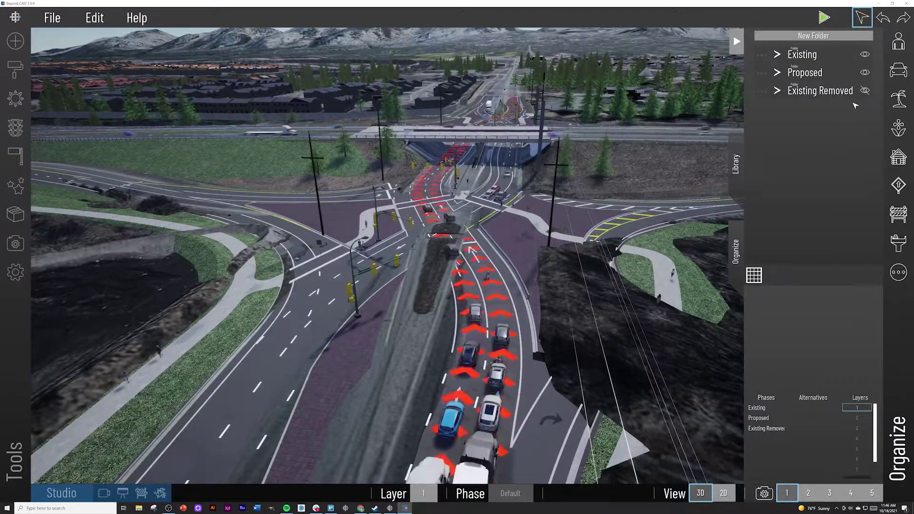
left_click(863, 92)
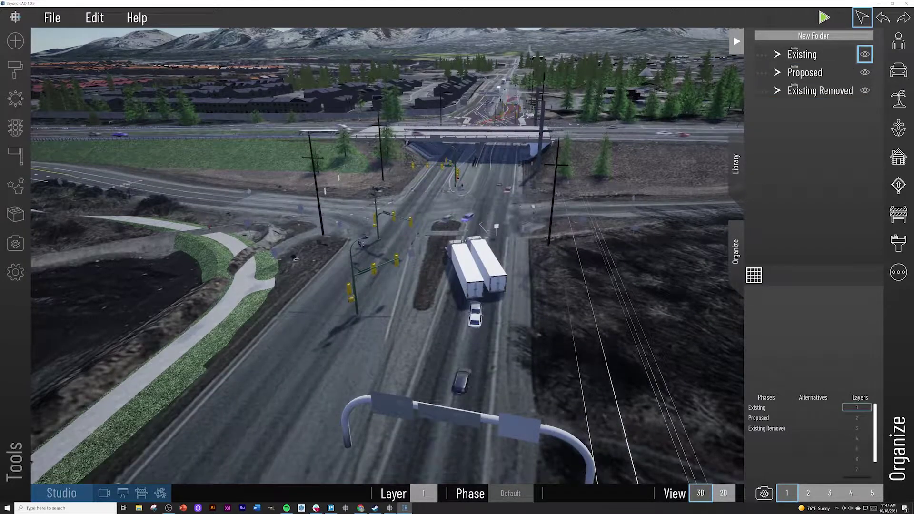
Switch the Existing Removed phase off and on to compare both road layouts, and stop the traffic simulation
left_click(778, 428)
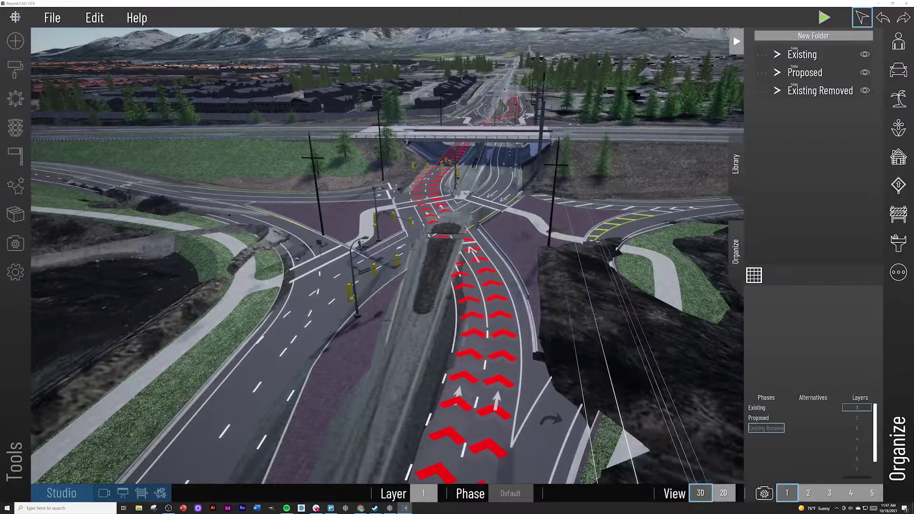
left_click(779, 336)
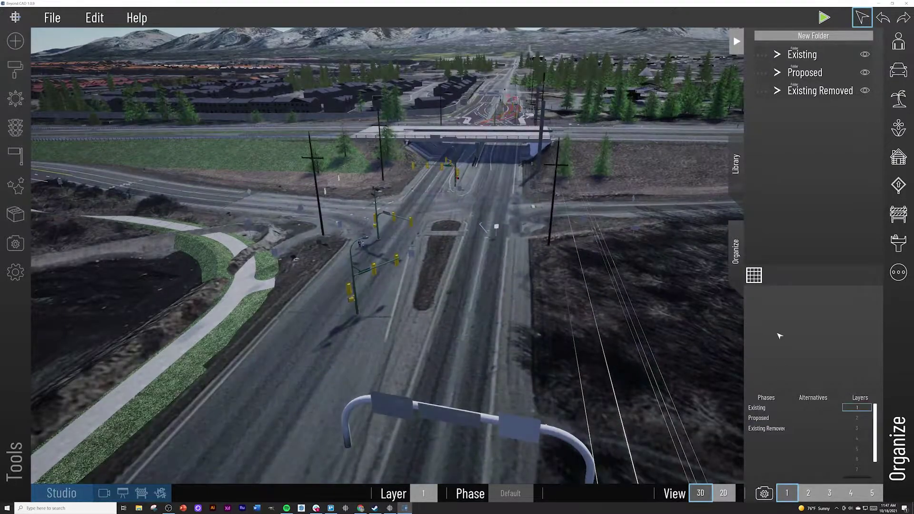
left_click(826, 14)
left_click(52, 17)
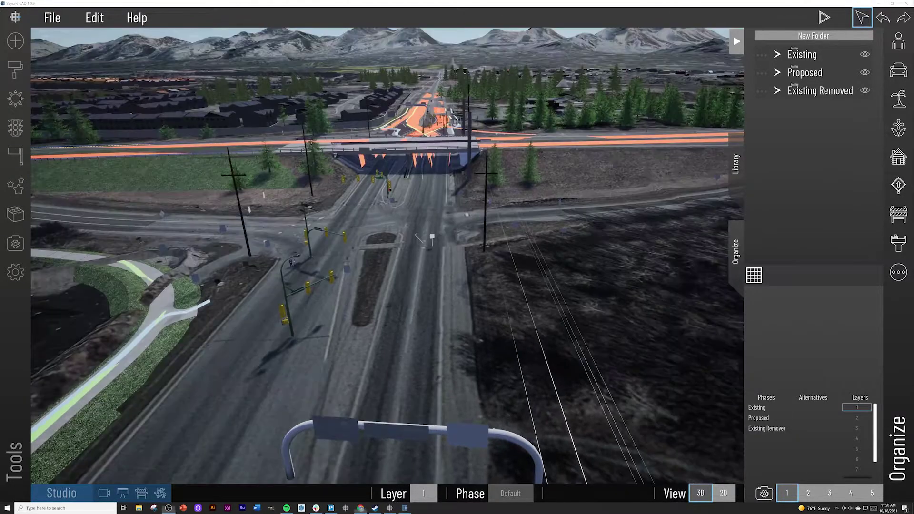
Hide the Existing and Existing Removed folders to inspect the proposed intersection on its own
right_click_drag(447, 306, 443, 301)
key("w")
key("s")
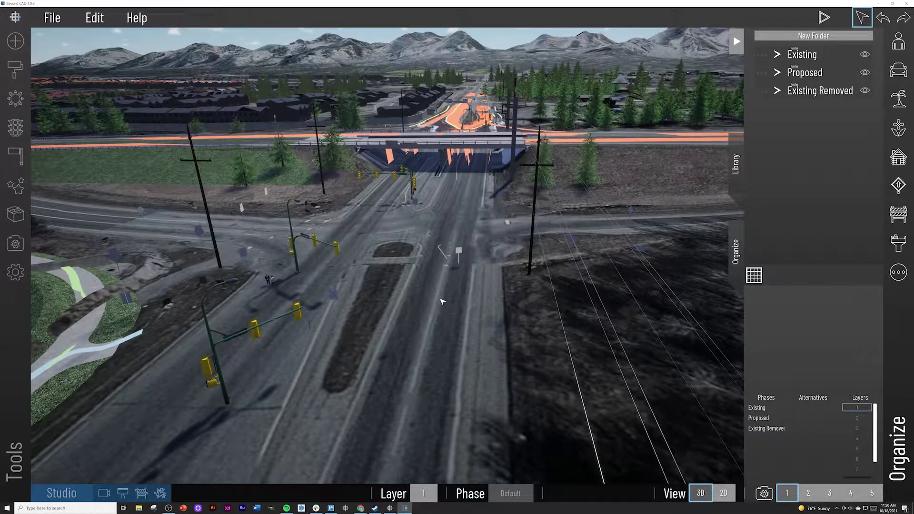
right_click_drag(449, 307, 427, 310)
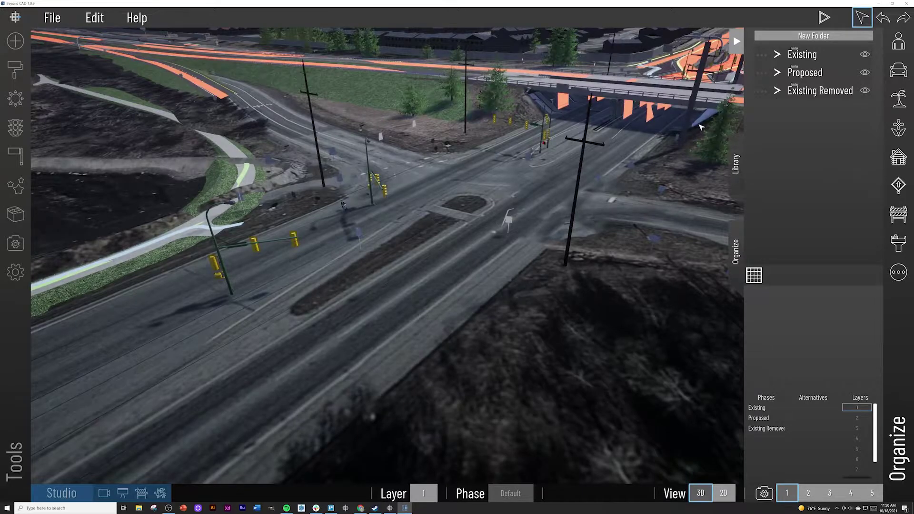
left_click(865, 55)
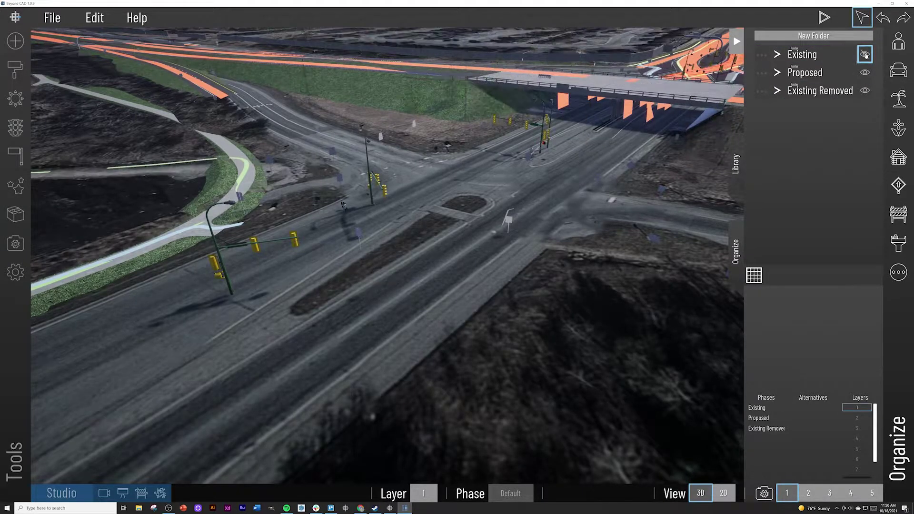
left_click(866, 90)
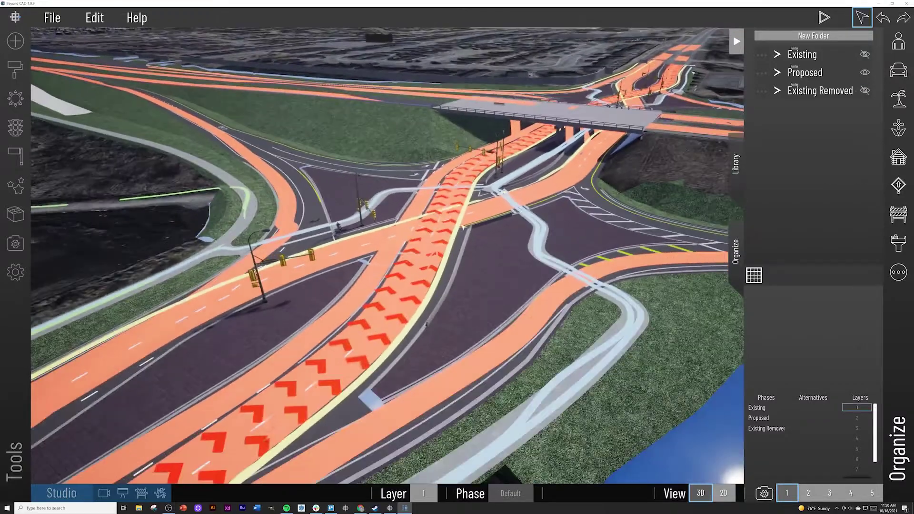
Show the Existing folder and toggle its visibility to find existing terrain covering the proposed roads
left_click(866, 55)
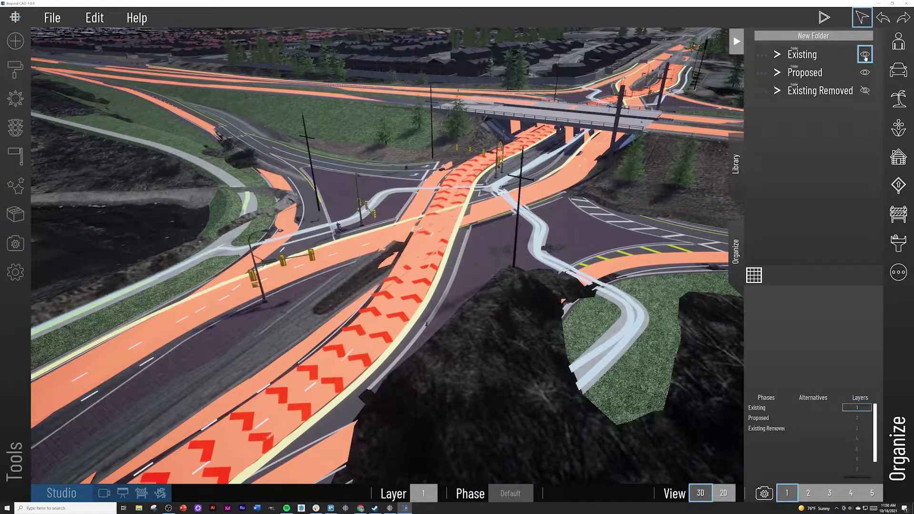
left_click(865, 91)
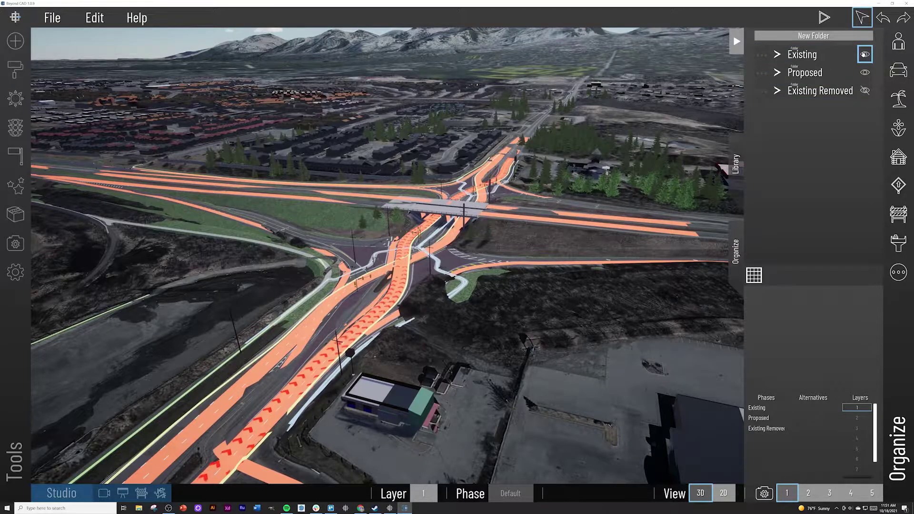
left_click(866, 54)
left_click(865, 55)
Expand the Existing folder, hide and show its Quads subfolder to check its coverage, and collapse Quads
left_click(777, 54)
scroll(802, 123, "down", 3)
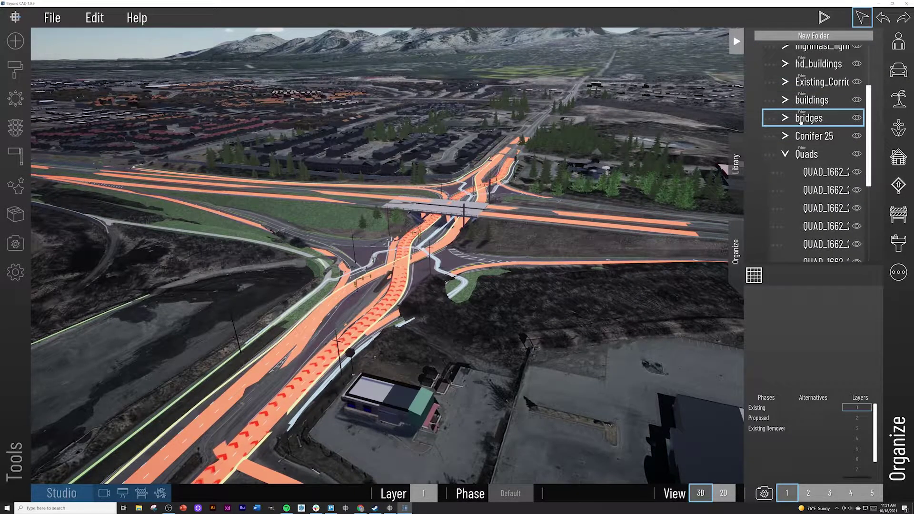
left_click(857, 154)
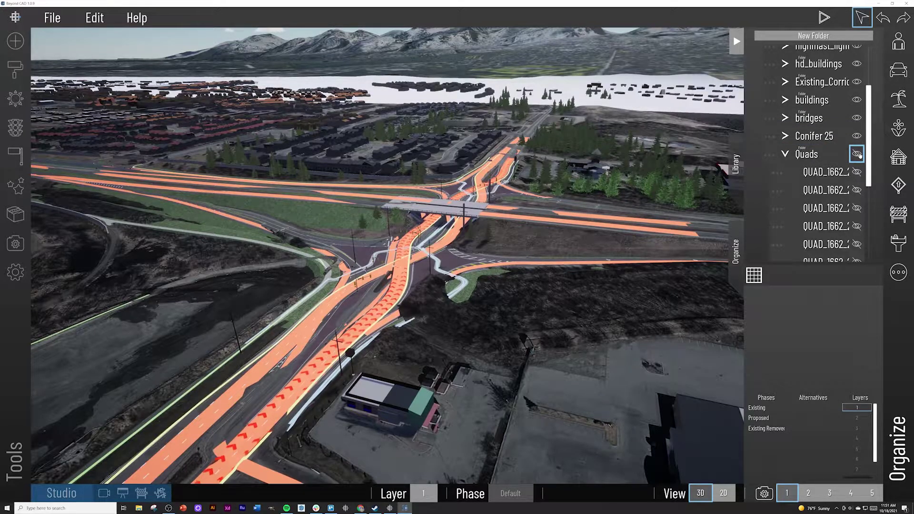
left_click(857, 154)
left_click(785, 154)
scroll(814, 138, "up", 1)
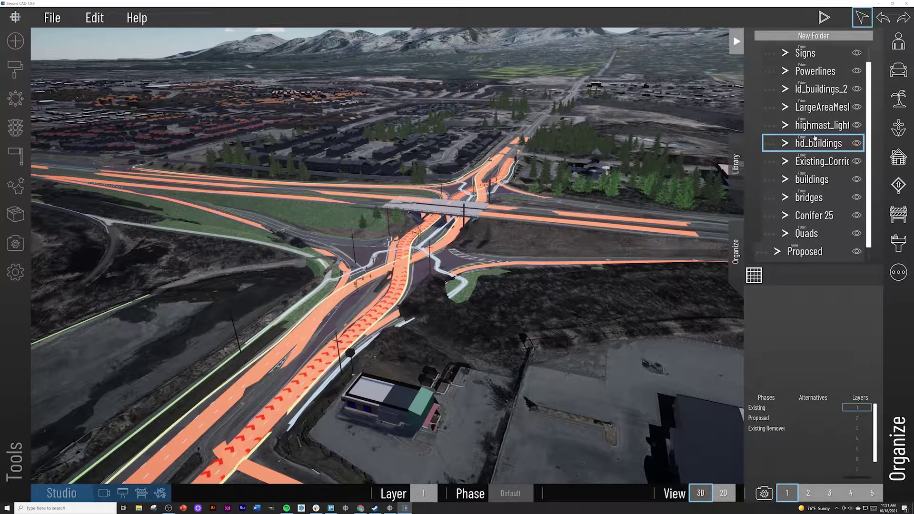
Toggle the existing corridor subfolder to check what it covers, and move it from Existing into the Existing Removed folder
left_click(857, 162)
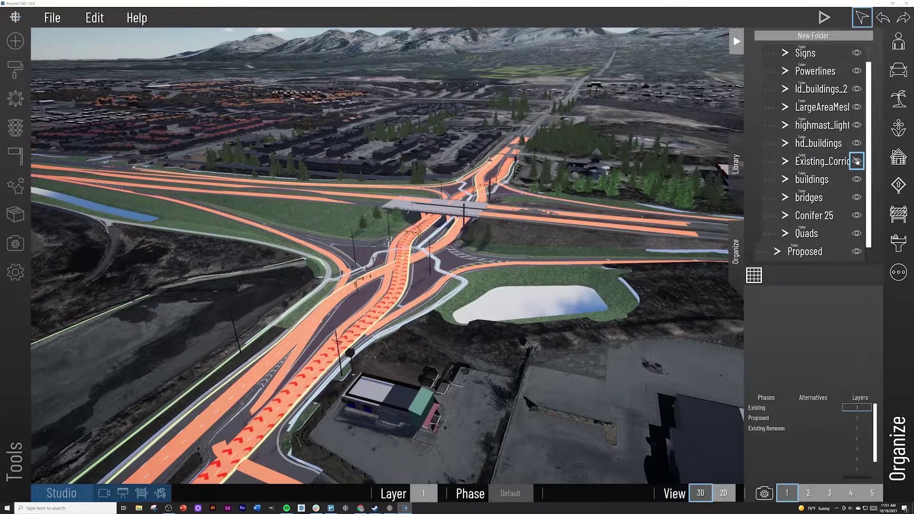
left_click(857, 162)
scroll(817, 162, "down", 1)
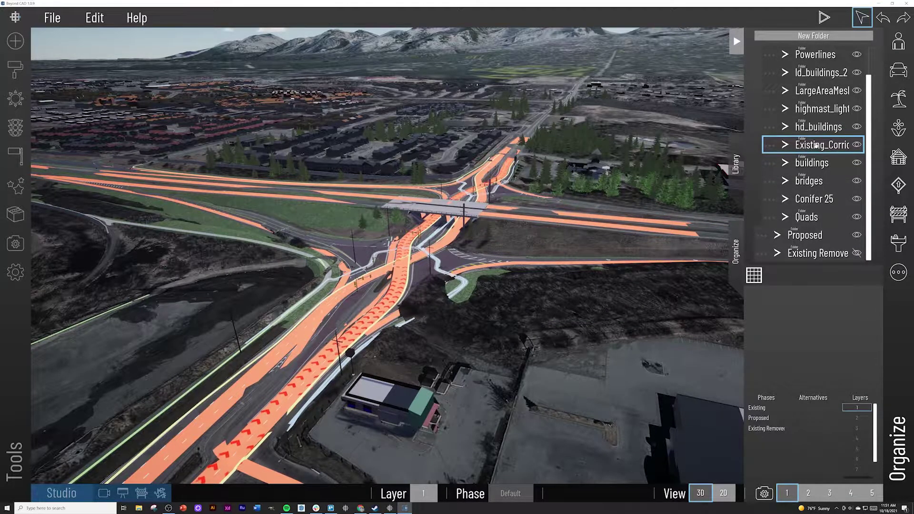
left_click_drag(812, 145, 812, 254)
left_click(856, 254)
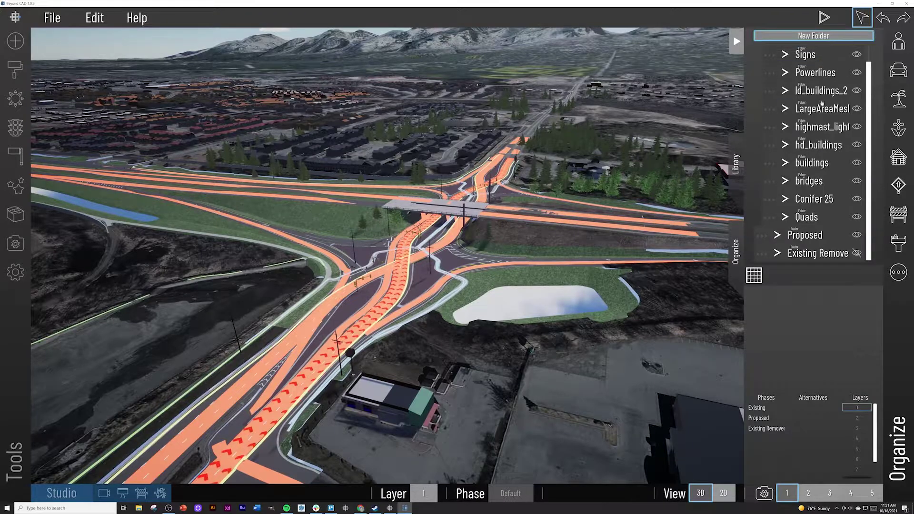
Collapse the Existing folder and make the Existing Removed folder visible
scroll(809, 109, "up", 1)
left_click(777, 54)
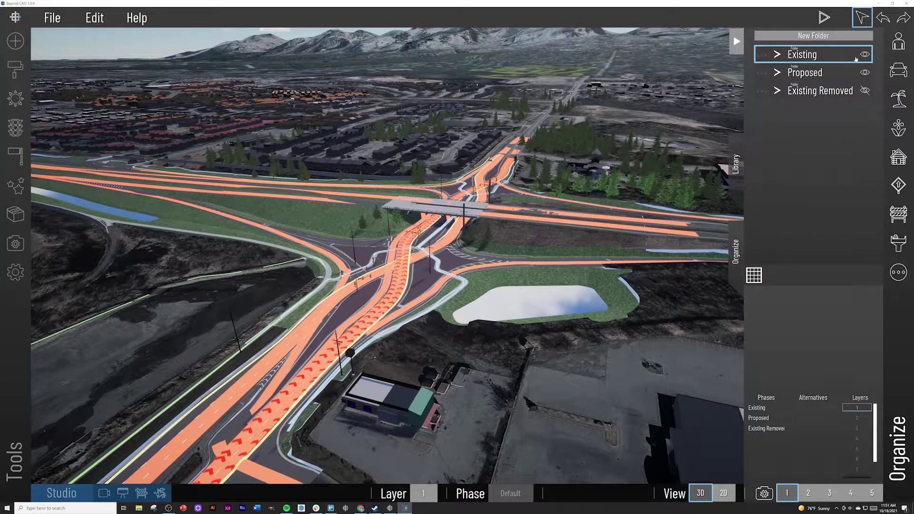
left_click(865, 91)
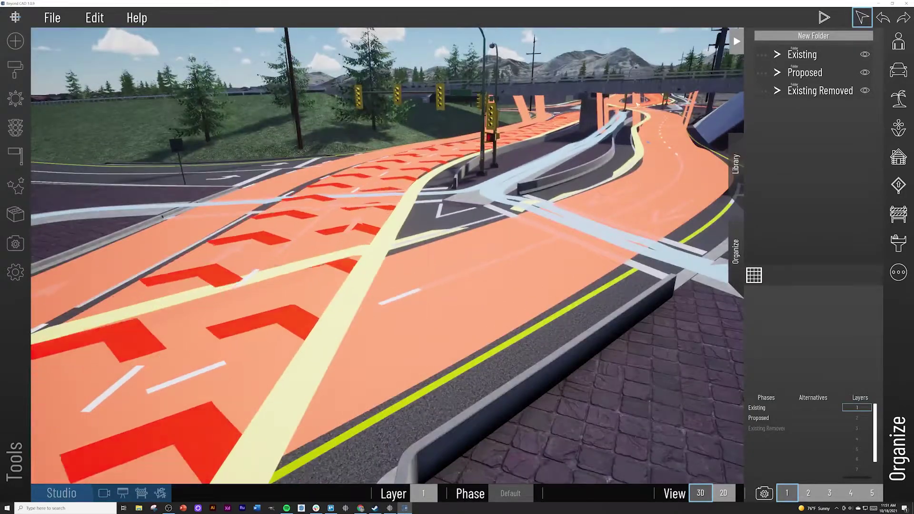
Run the traffic simulation and set its playback speed to 1.0x
left_click(824, 18)
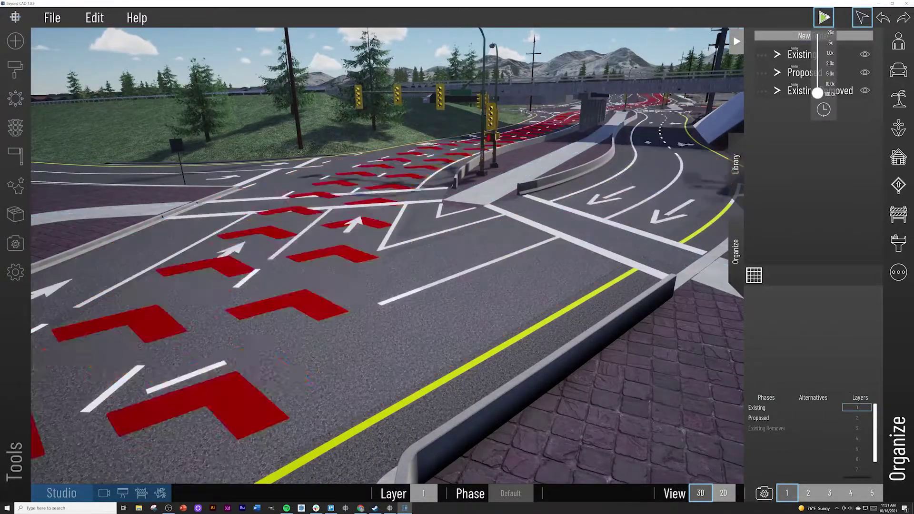
mouse_move(817, 93)
left_mouse_down()
mouse_move(817, 63)
mouse_move(817, 93)
mouse_move(817, 83)
left_mouse_up()
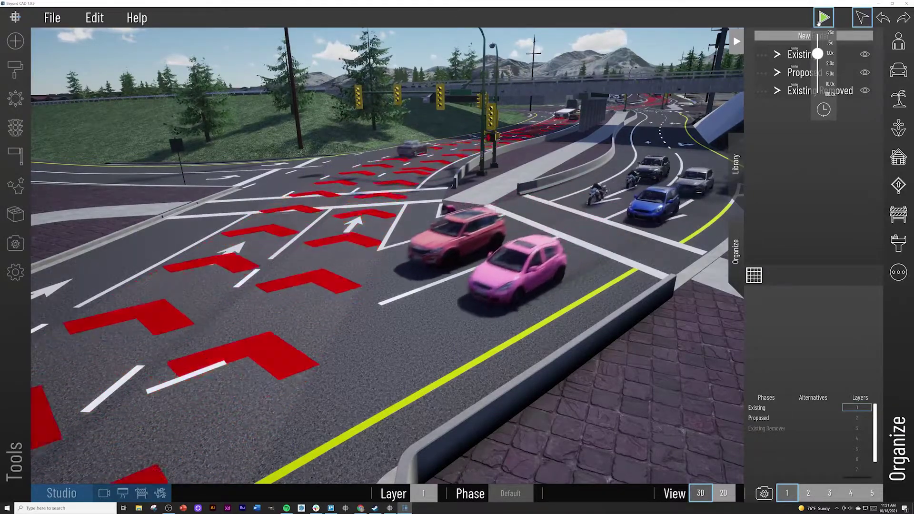
Switch the Existing Removed and Proposed phases on and off to compare the existing and proposed layouts, ending with only Existing Removed off
left_click(761, 429)
left_click(761, 418)
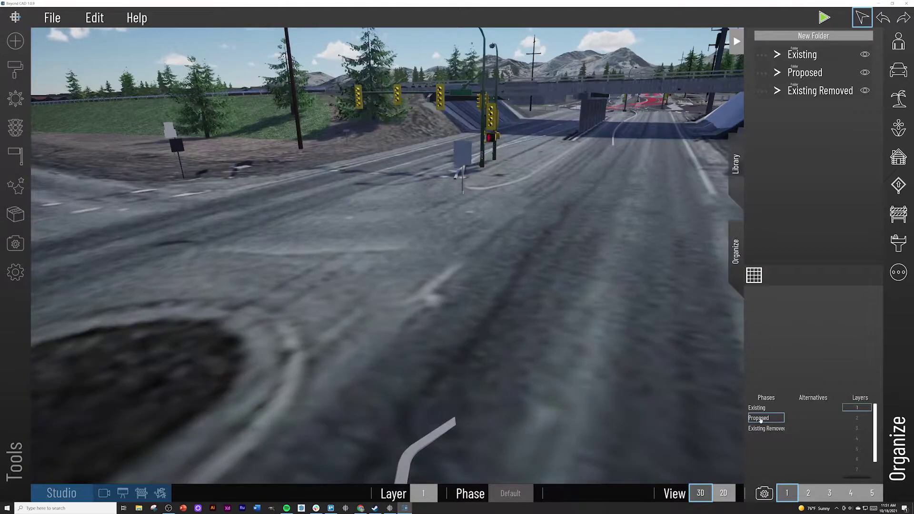
left_click(761, 419)
left_click(761, 419)
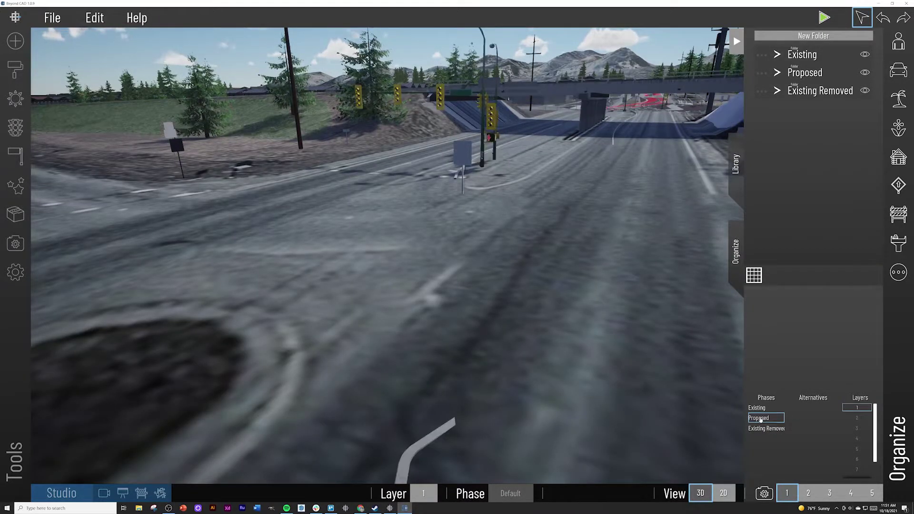
scroll(515, 336, "down", 10)
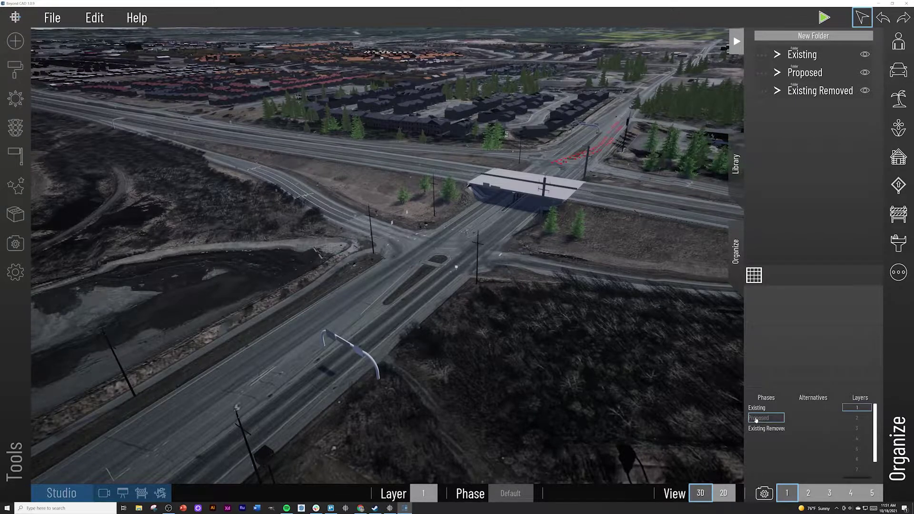
left_click(759, 428)
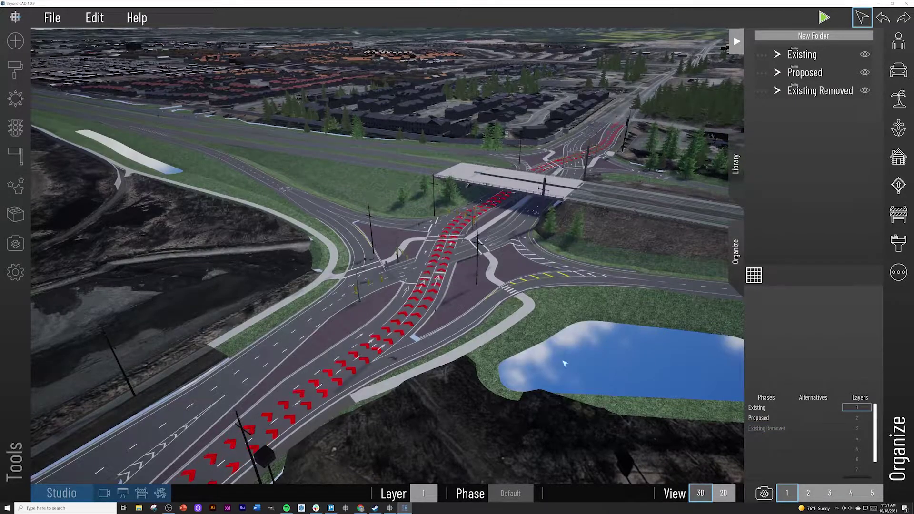
scroll(612, 383, "up", 10)
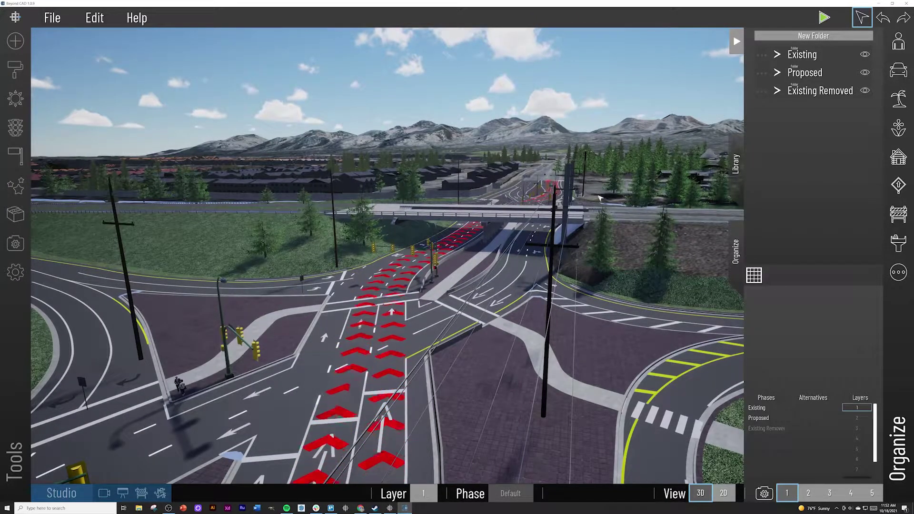
Run the traffic simulation at 1.0x speed to watch the proposed layout, and stop it
left_click(823, 18)
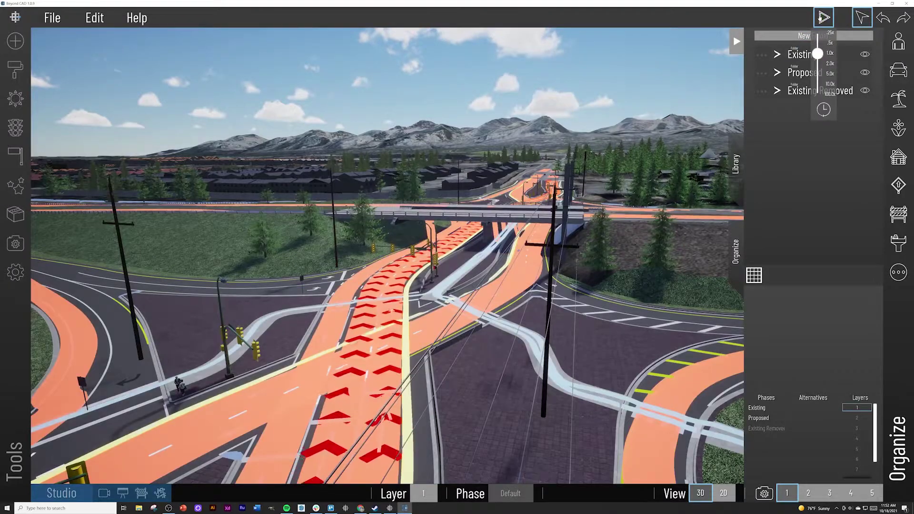
mouse_move(818, 54)
left_mouse_down()
mouse_move(818, 94)
mouse_move(818, 54)
left_mouse_up()
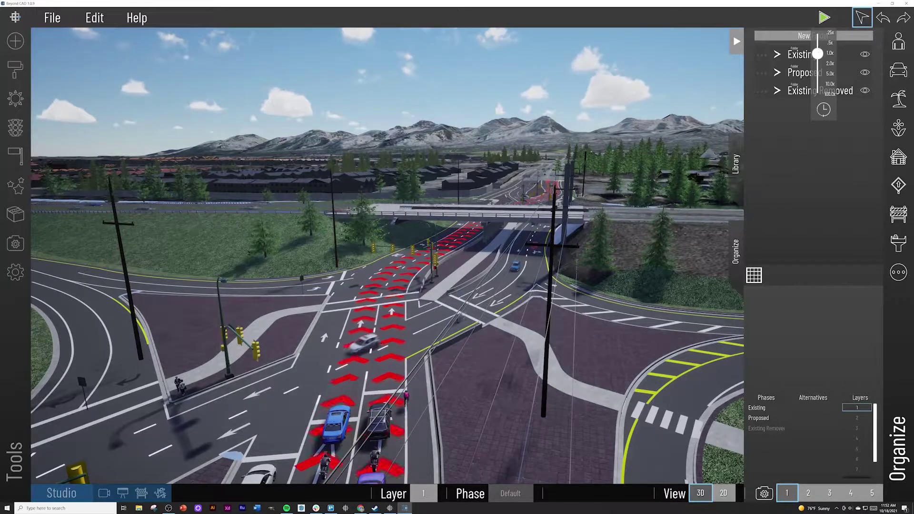
left_click(823, 19)
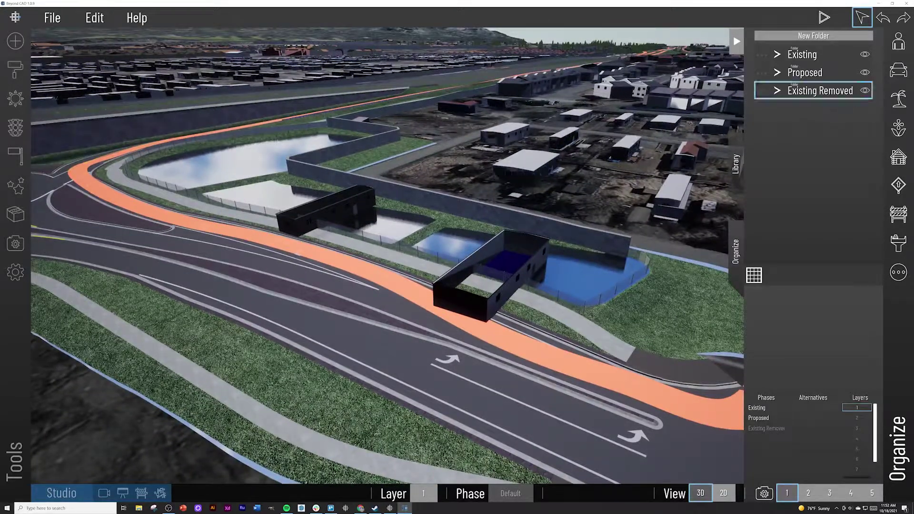
Hide and show the Proposed folder to check which parts of the model it covers
left_click(864, 72)
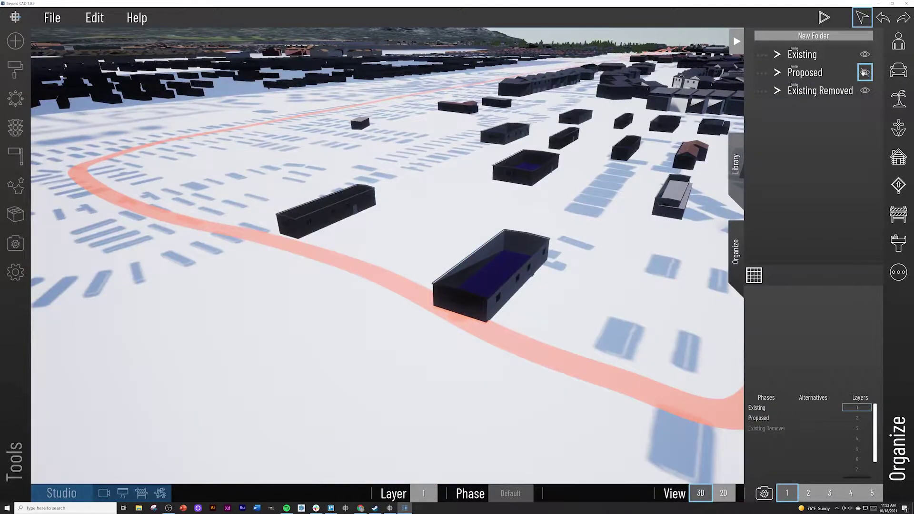
left_click(864, 72)
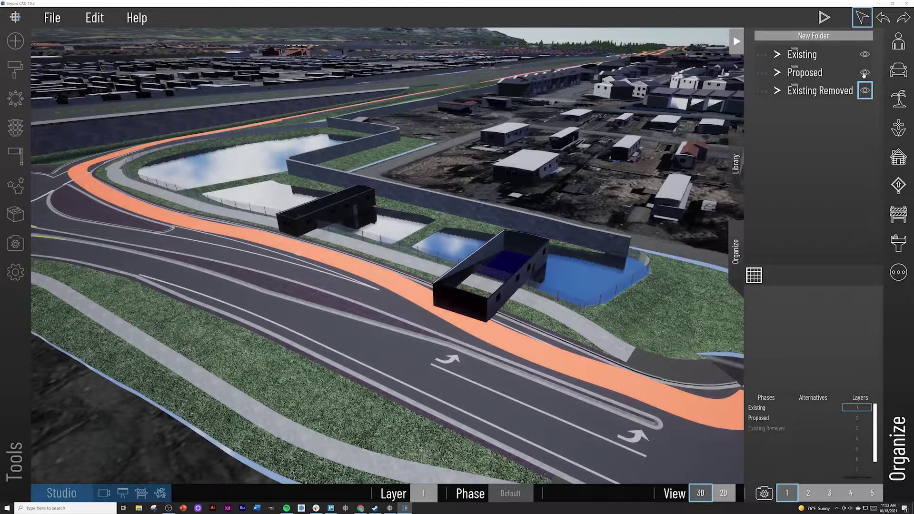
left_click(865, 73)
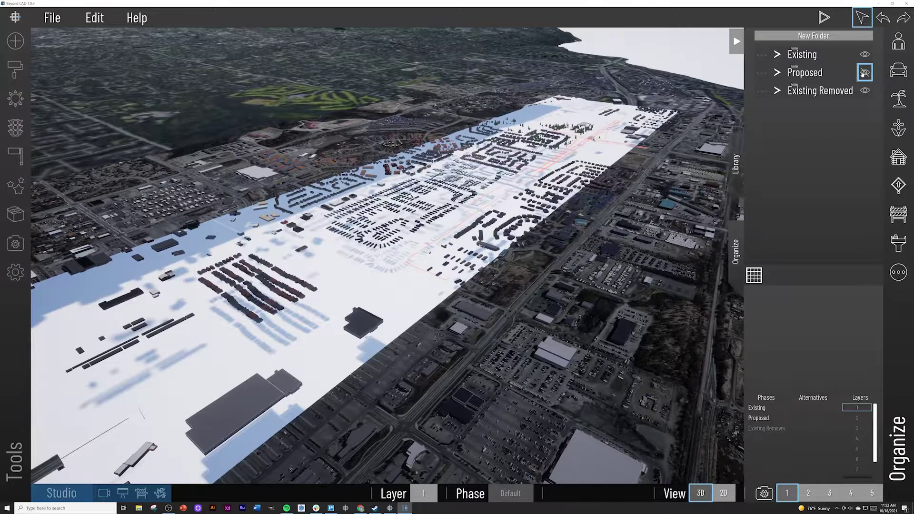
left_click(865, 72)
Expand the Proposed folder to look through its contents, and collapse it
left_click(777, 72)
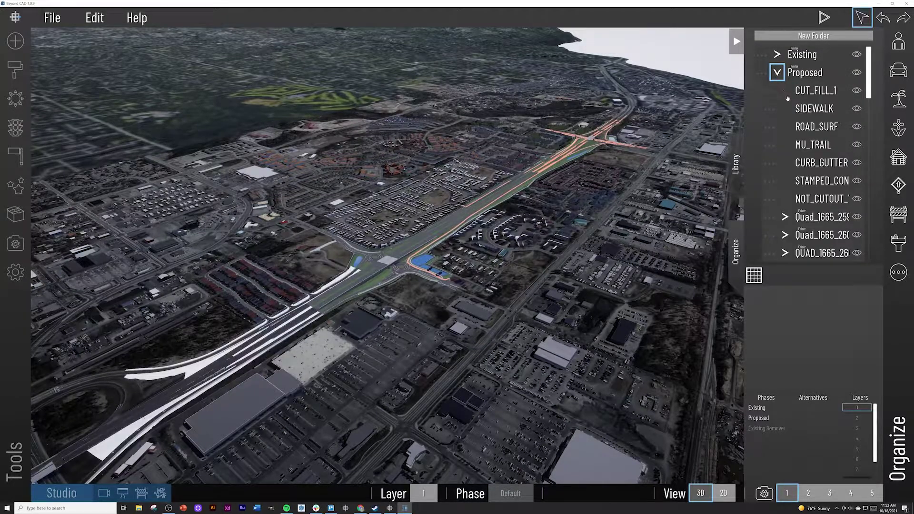
scroll(805, 190, "down", 3)
scroll(805, 195, "up", 3)
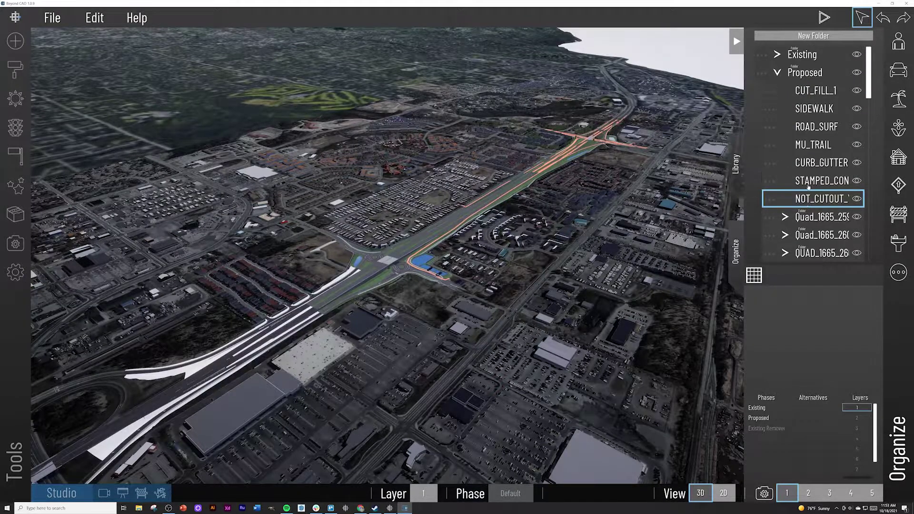
left_click(777, 72)
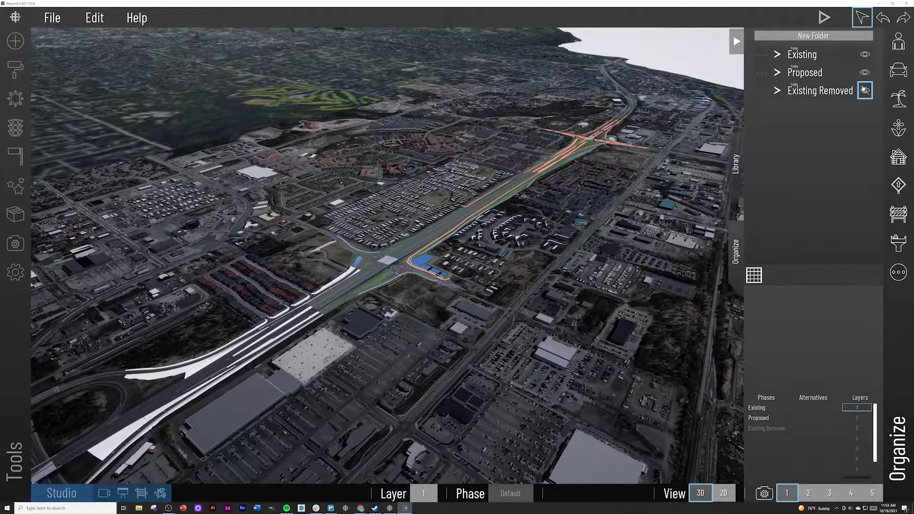
left_click(777, 73)
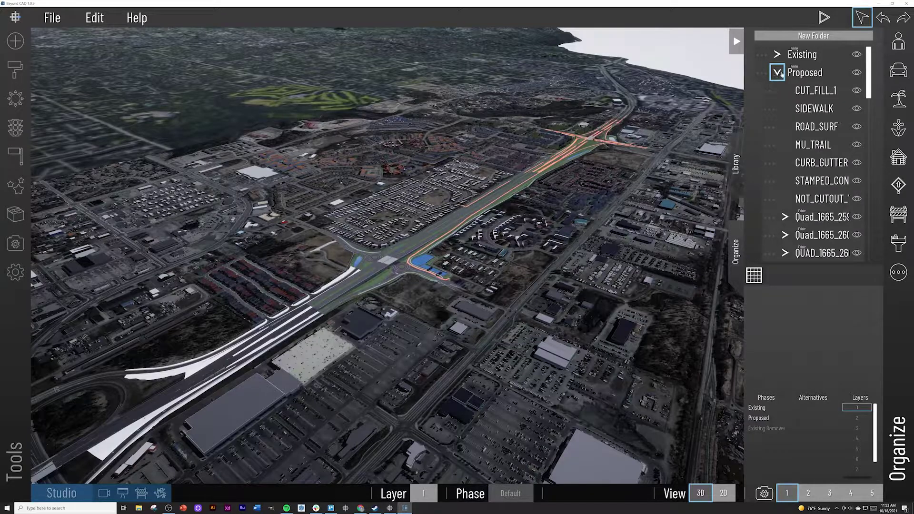
left_click(777, 73)
Hide the Proposed folder and turn on the Existing Removed phase to inspect the buildings beside the ramp, and show Proposed again
left_click(866, 73)
left_click(865, 90)
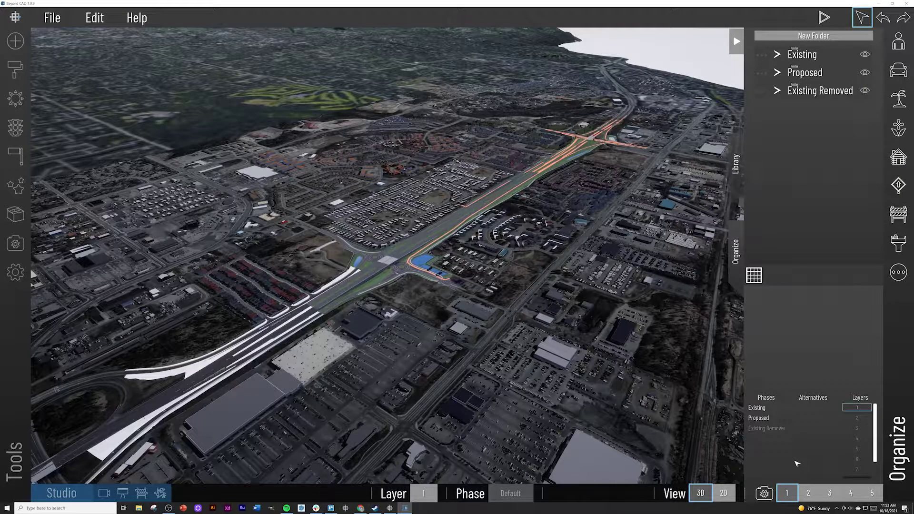
left_click(778, 429)
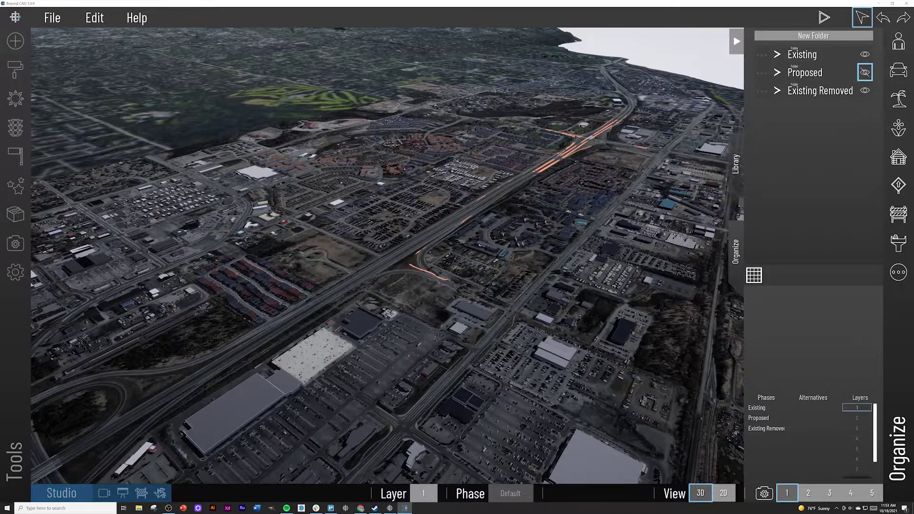
scroll(545, 243, "up", 10)
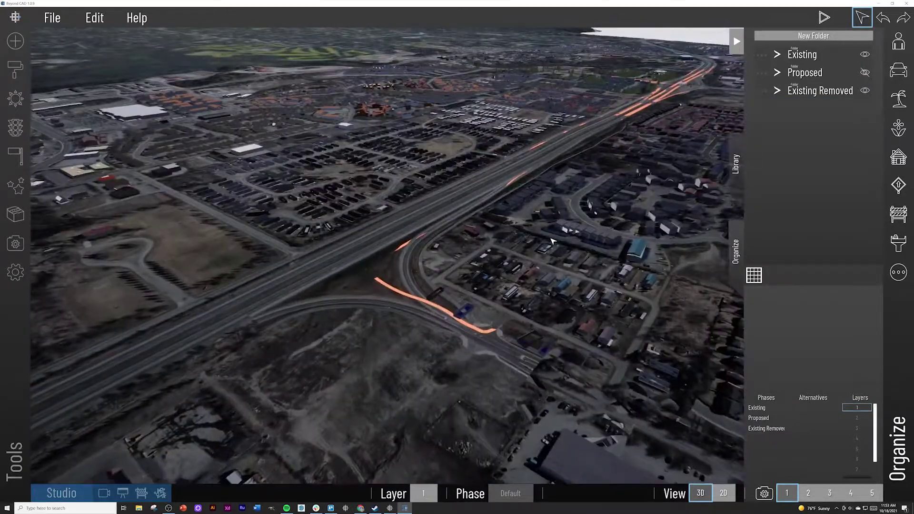
scroll(545, 250, "up", 10)
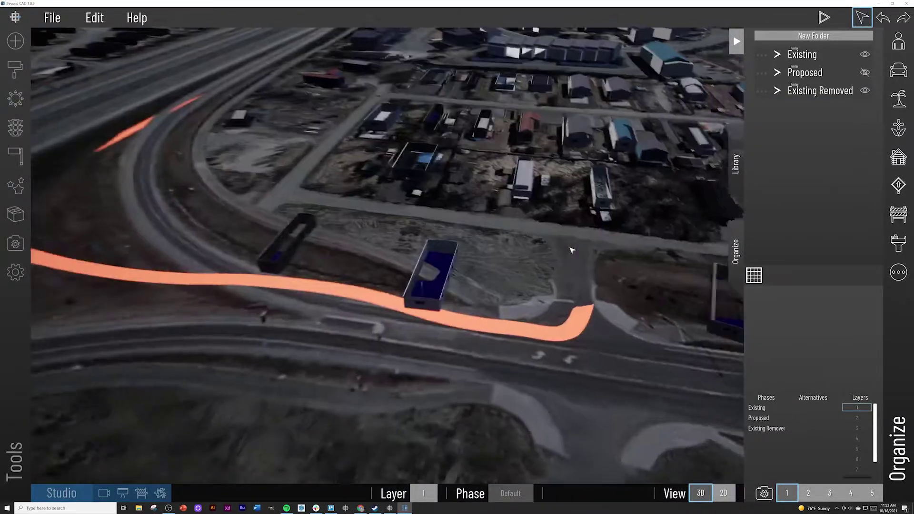
scroll(567, 249, "down", 3)
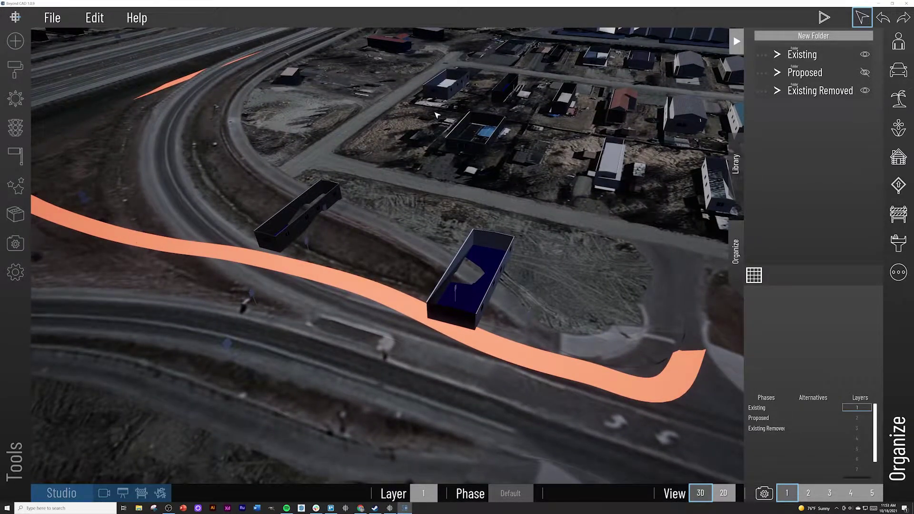
right_click_drag(426, 113, 436, 101)
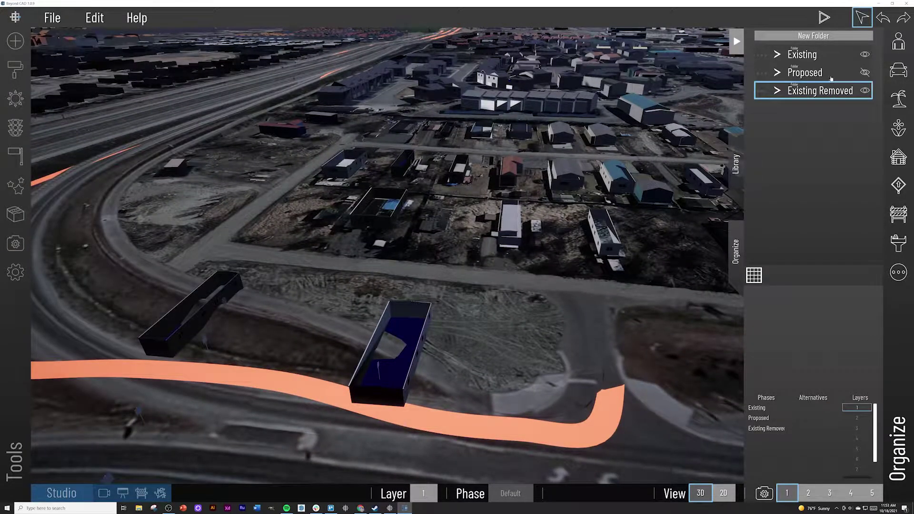
scroll(479, 161, "down", 3)
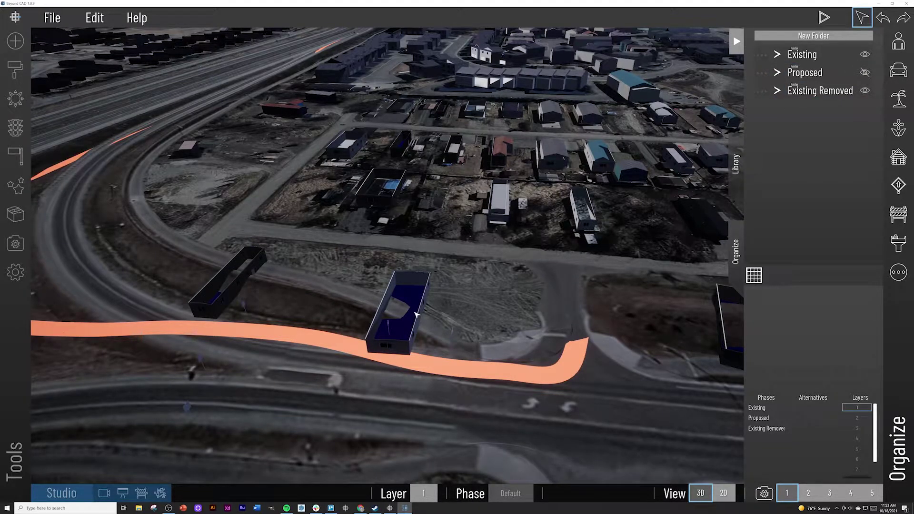
left_click(865, 72)
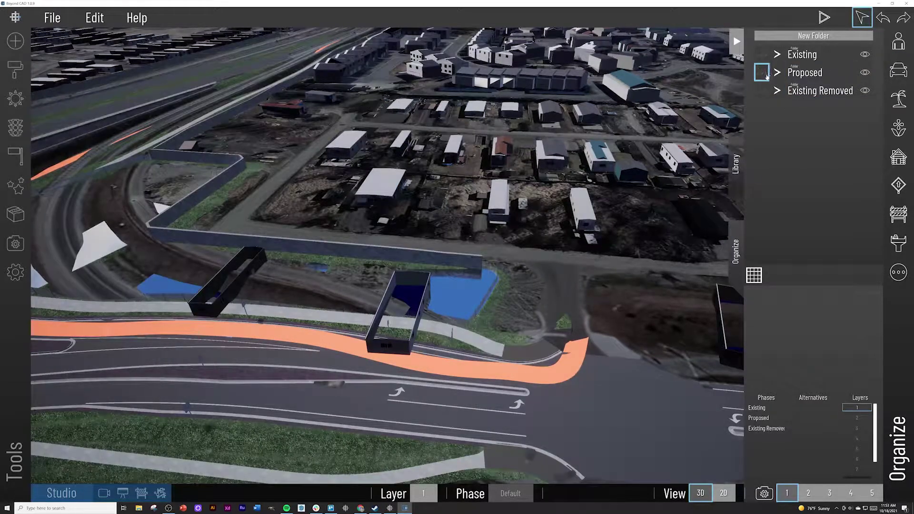
Expand the Existing folder, toggle its buildings subfolder to check what it covers, and look through that subfolder's materials
left_click(777, 56)
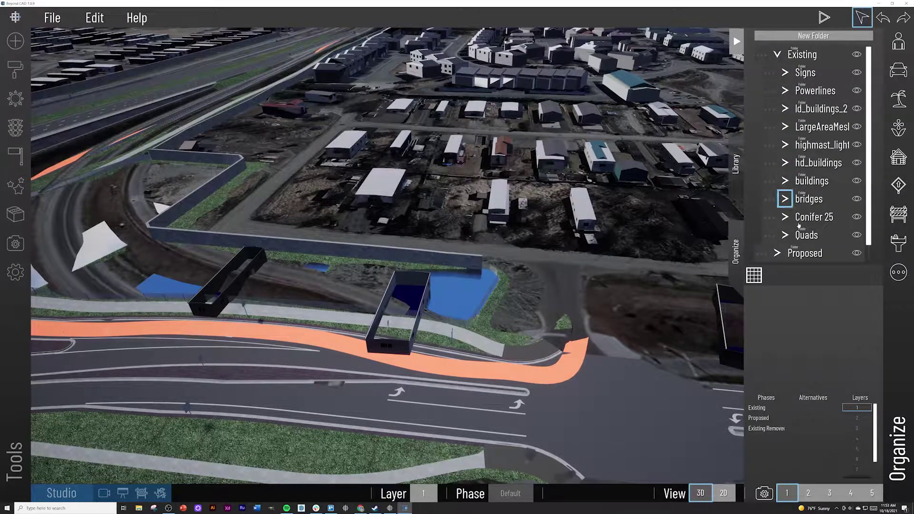
left_click(857, 181)
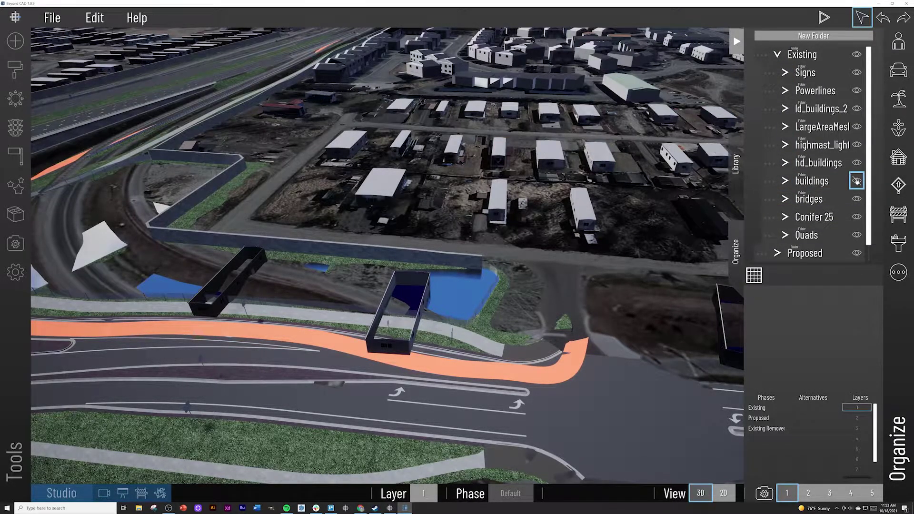
left_click(856, 181)
left_click(785, 181)
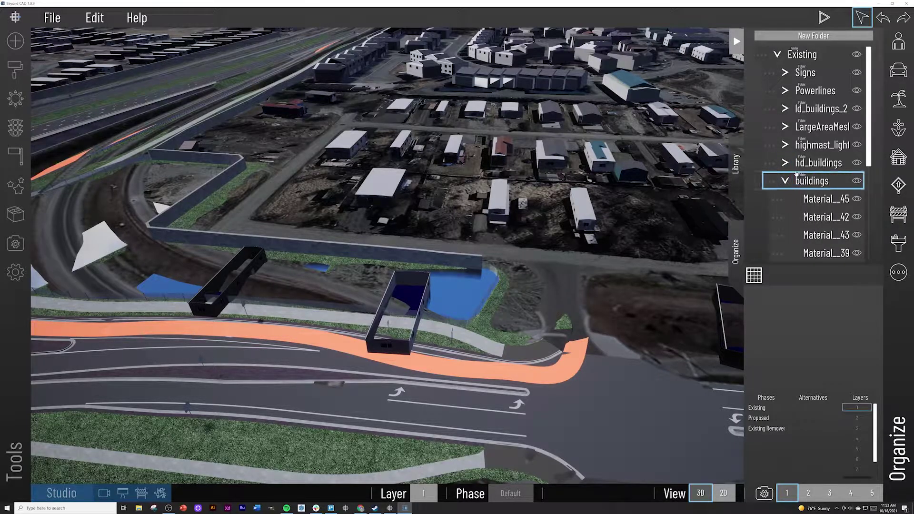
scroll(796, 173, "down", 3)
scroll(798, 173, "down", 3)
scroll(797, 190, "up", 4)
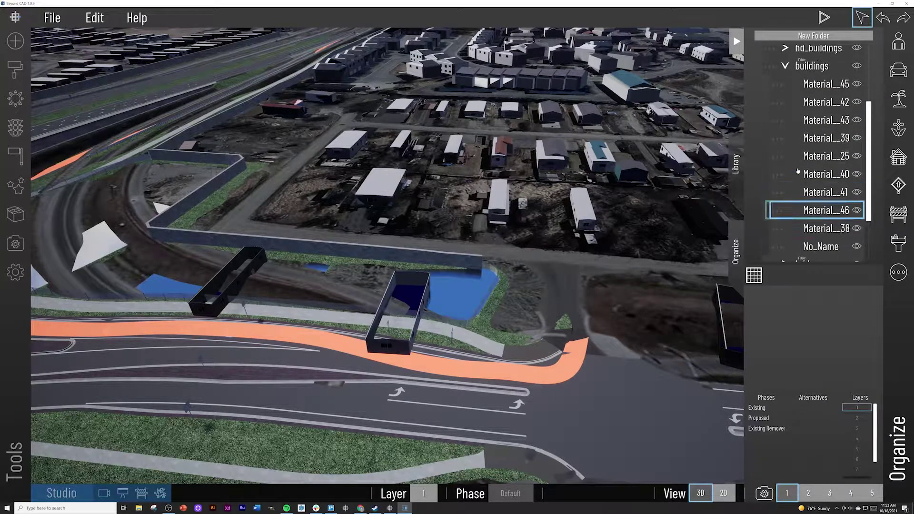
scroll(857, 78, "up", 2)
Toggle the hd_buildings subfolder to check its coverage, leave it hidden, and inspect the area along the proposed road
left_click(857, 80)
left_click(857, 81)
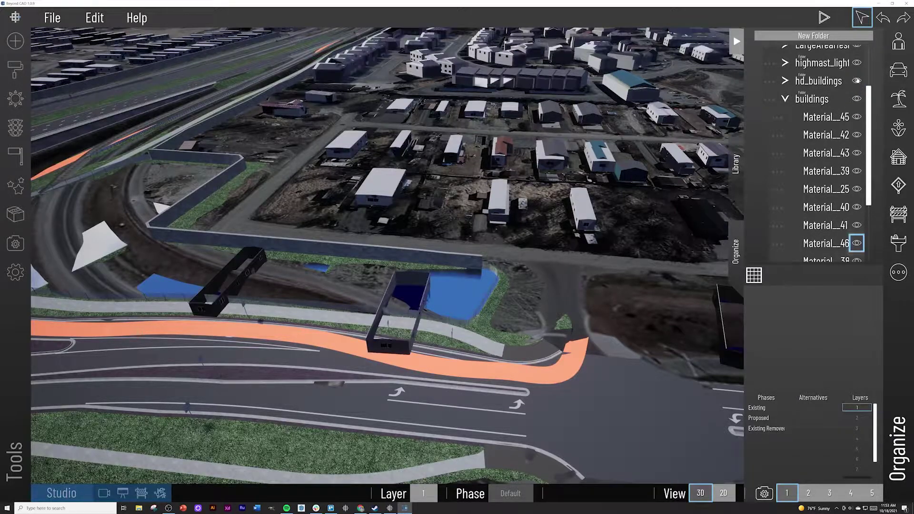
left_click(857, 80)
right_click_drag(357, 238, 315, 231)
scroll(339, 239, "down", 3)
scroll(327, 230, "up", 5)
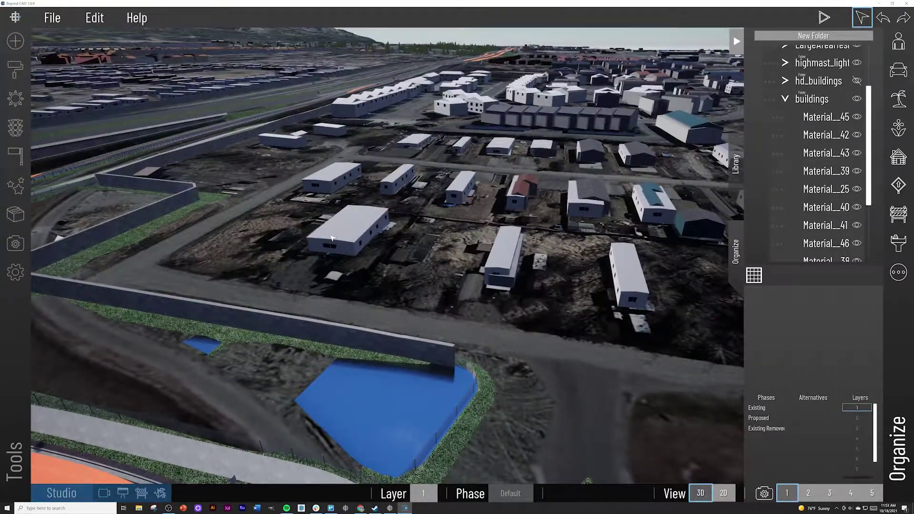
right_click_drag(332, 238, 303, 249)
scroll(308, 249, "down", 3)
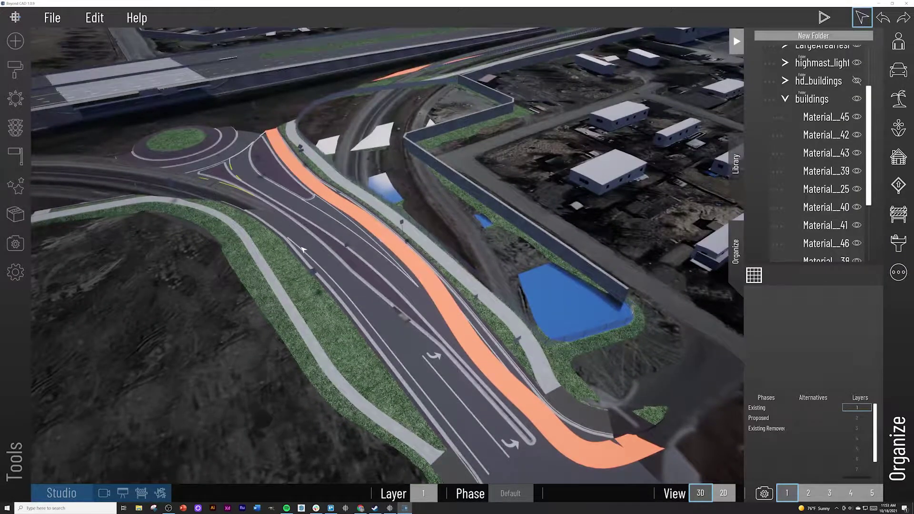
Turn off the Existing Removed phase and collapse the buildings subfolder
left_click(766, 429)
scroll(483, 307, "up", 5)
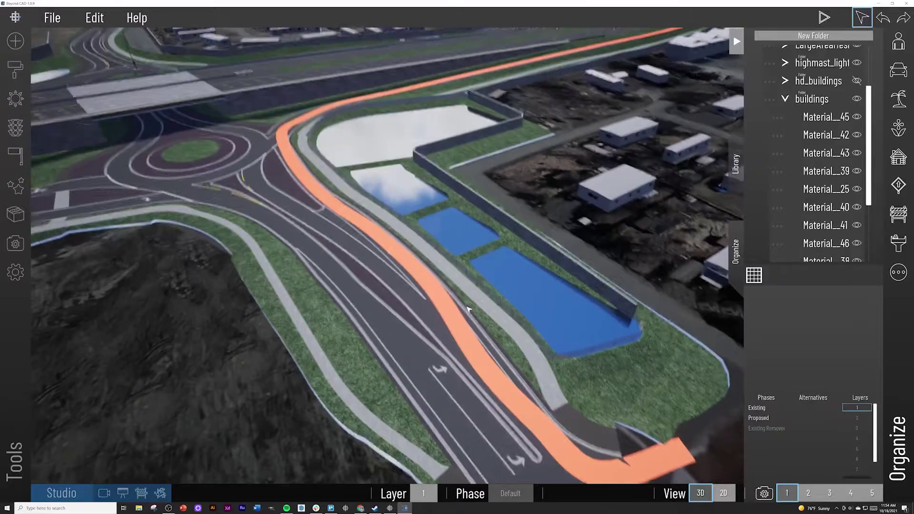
scroll(484, 307, "down", 3)
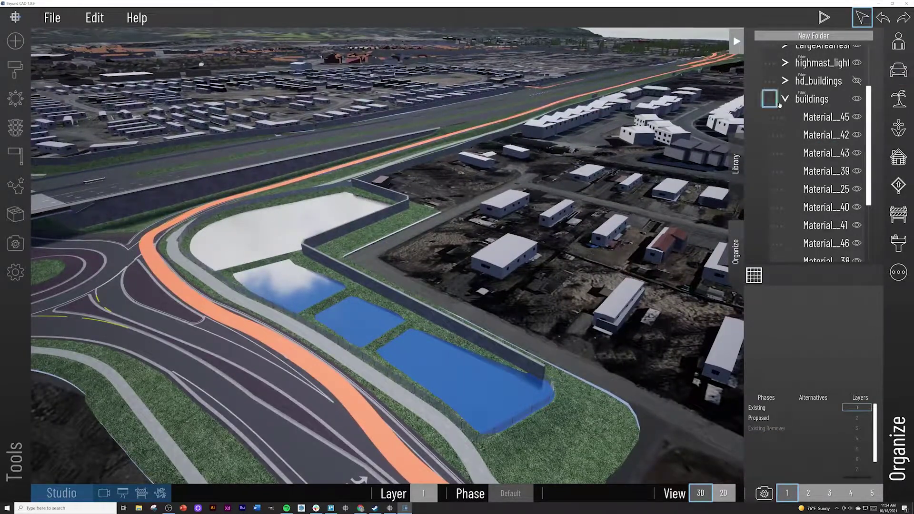
left_click(784, 99)
scroll(457, 242, "up", 5)
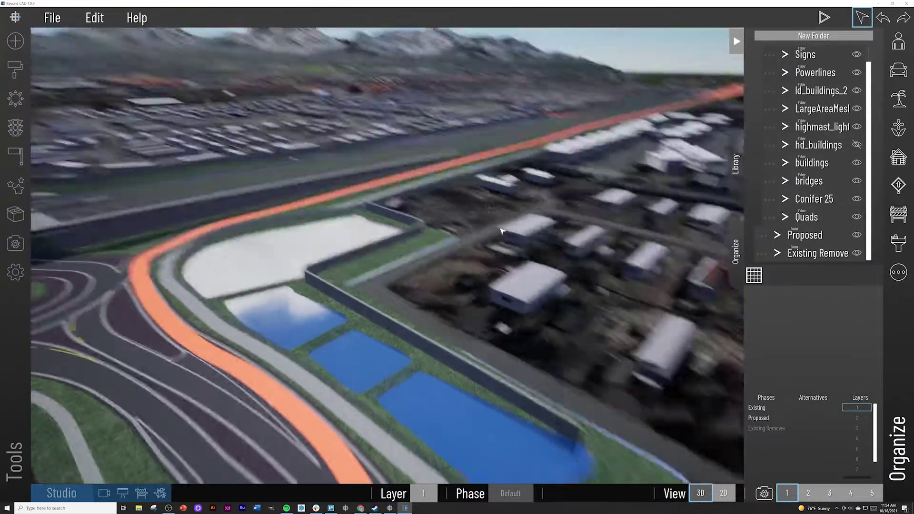
scroll(443, 243, "up", 4)
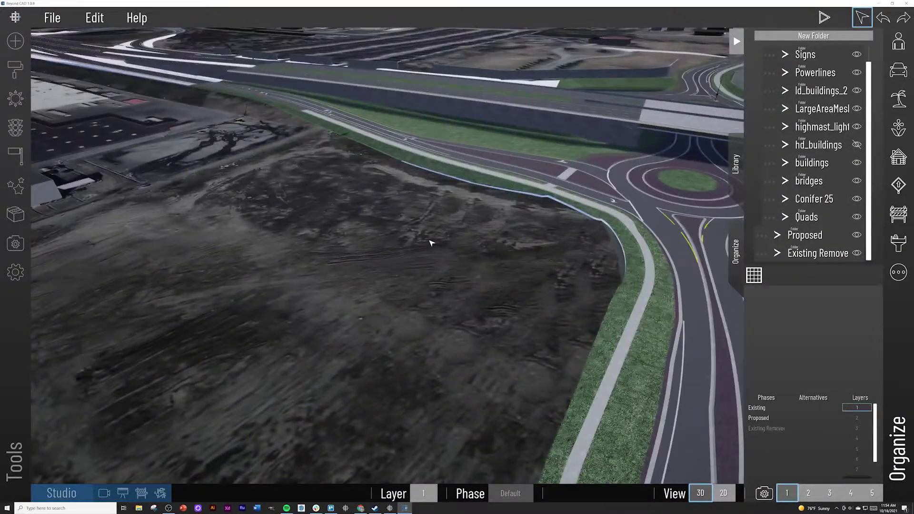
scroll(428, 243, "down", 5)
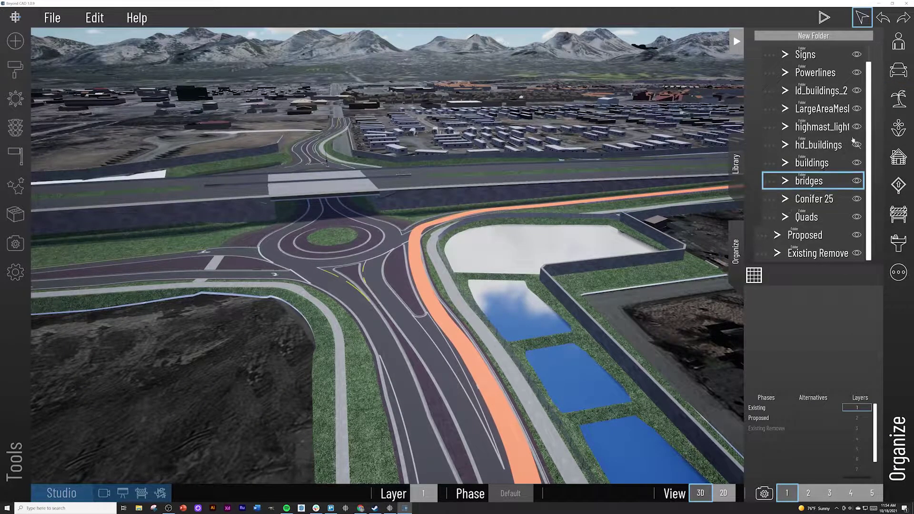
Look through the broadleaf and conifer categories of the vegetation library and choose Conifer 26 for placement
left_click(899, 99)
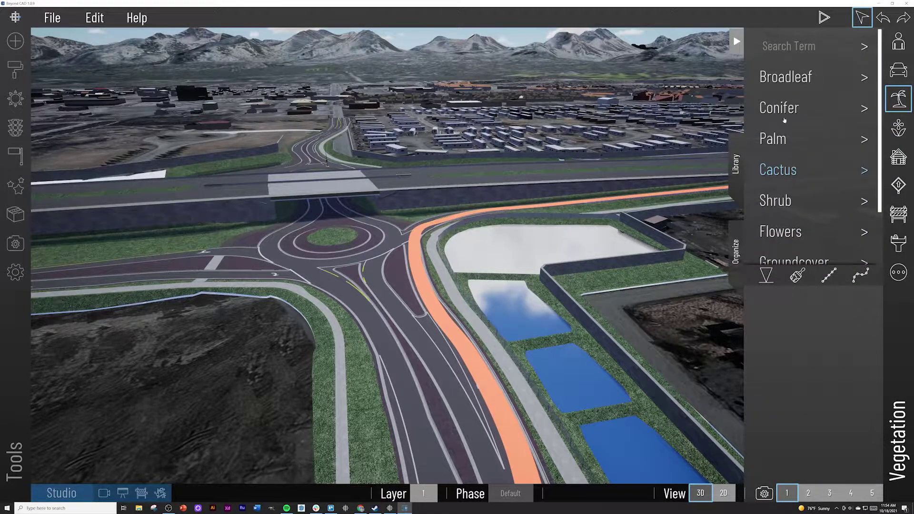
left_click(795, 87)
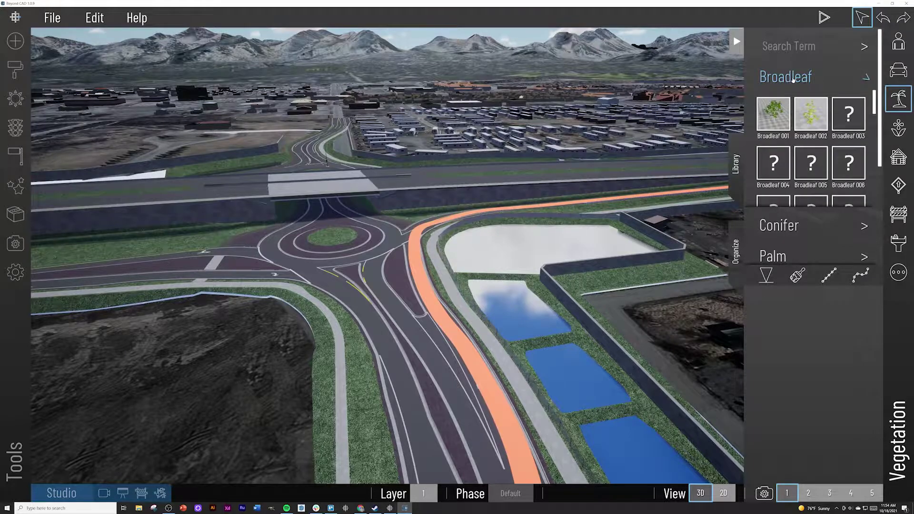
left_click(791, 82)
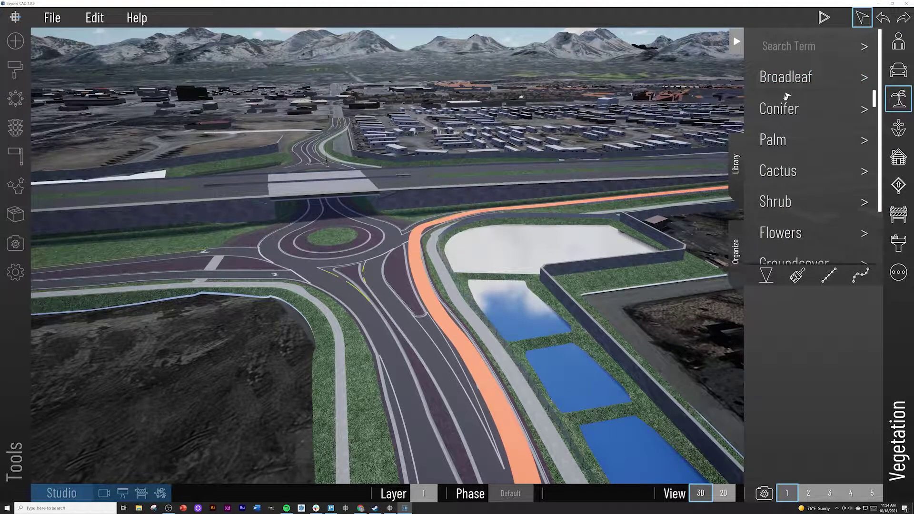
left_click(783, 106)
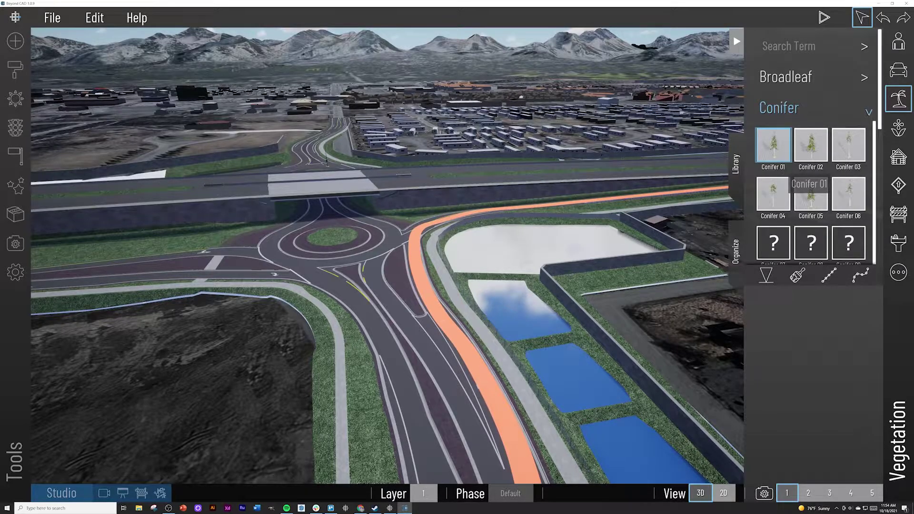
scroll(787, 177, "down", 4)
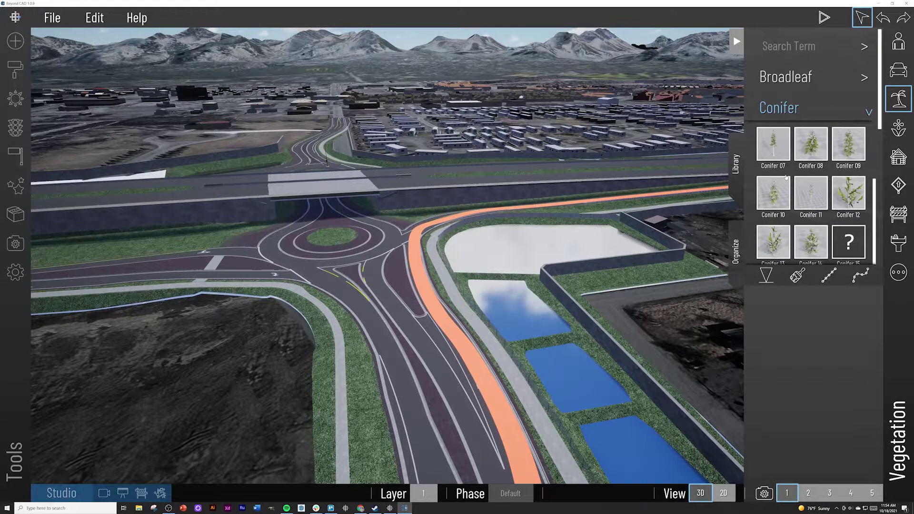
scroll(788, 177, "down", 3)
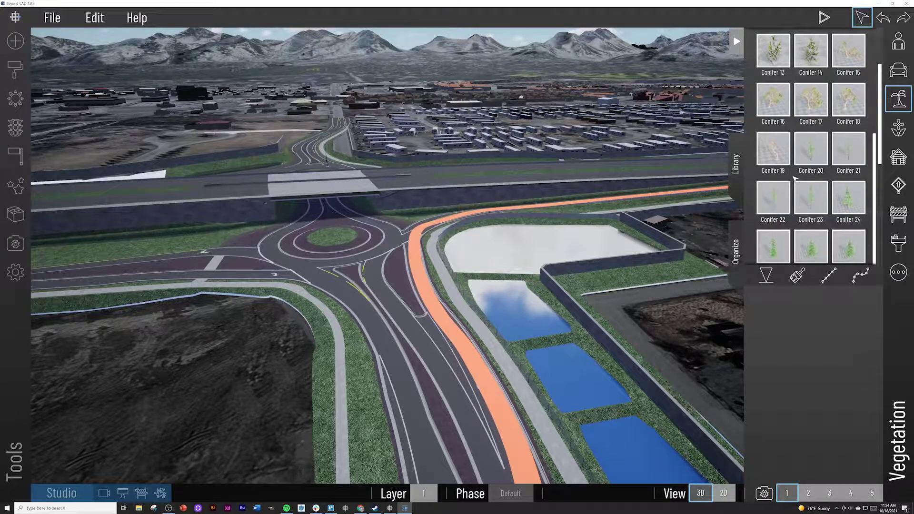
scroll(794, 178, "down", 2)
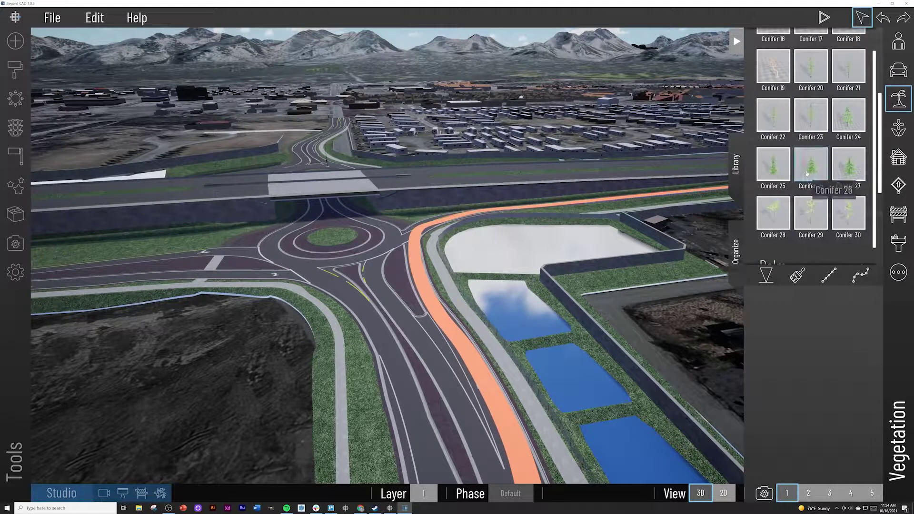
left_click(807, 166)
Place individual conifers among the small white homes beside the retention ponds
left_click(558, 334)
right_click_drag(557, 334, 606, 320)
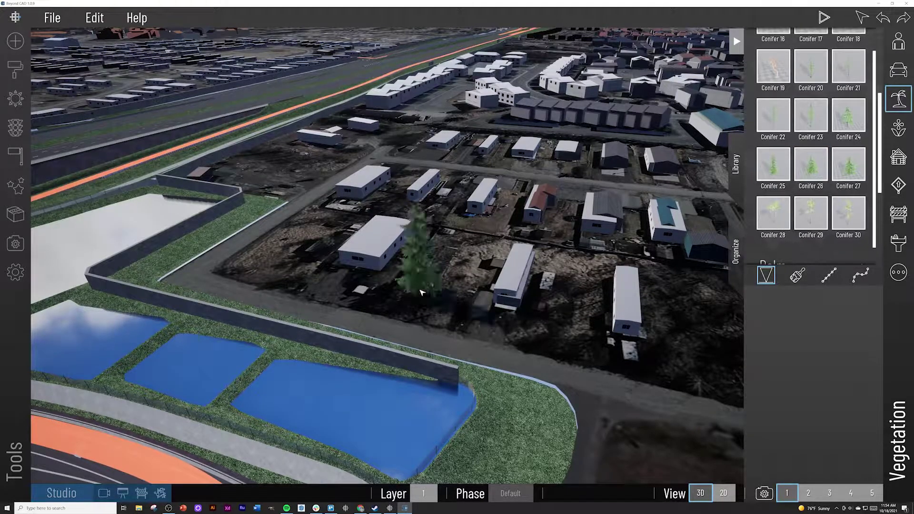
left_click(420, 291)
left_click(462, 199)
left_click(562, 343)
right_click_drag(490, 380, 591, 350)
left_click(413, 251)
left_click(454, 291)
Add more conifers around the homes at the far end of the lot, along the side road
right_click_drag(498, 257, 490, 202)
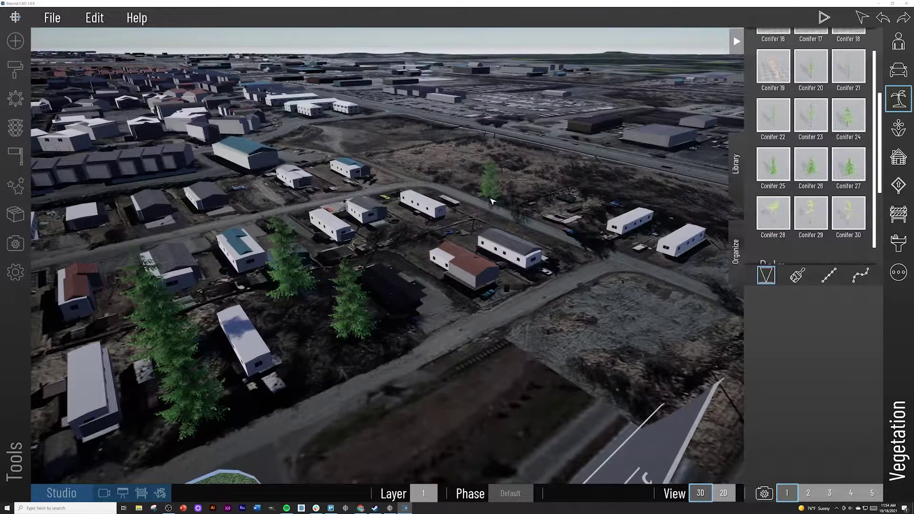
left_click(491, 201)
left_click(583, 223)
left_click(615, 205)
right_click_drag(446, 247, 409, 261)
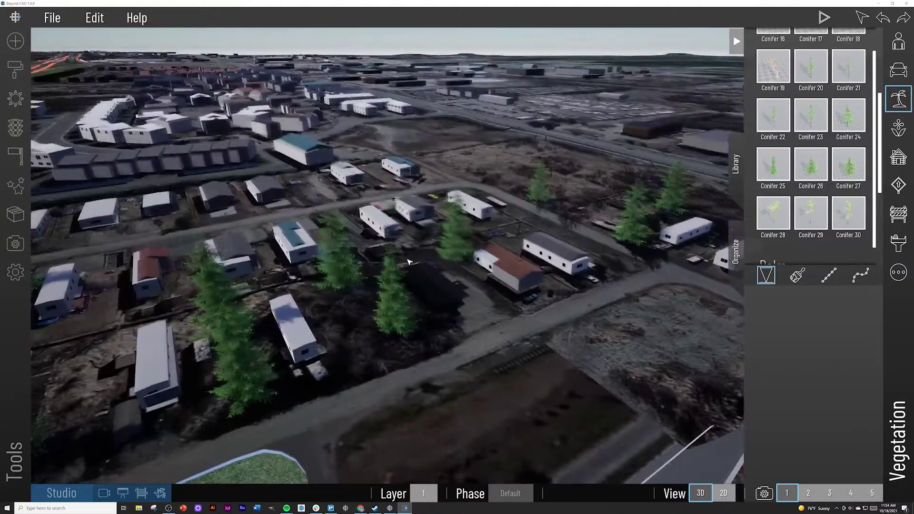
Place a row of conifers between the long dark apartment building and the small homes, plus several near the homes closest to the highway
scroll(189, 265, "up", 3)
right_click_drag(190, 265, 237, 281)
scroll(236, 281, "up", 4)
scroll(248, 284, "down", 4)
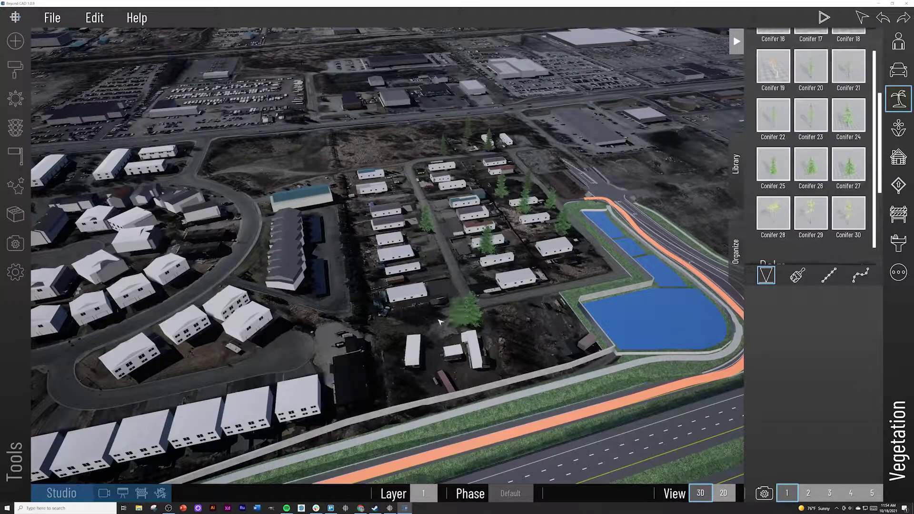
left_click(404, 318)
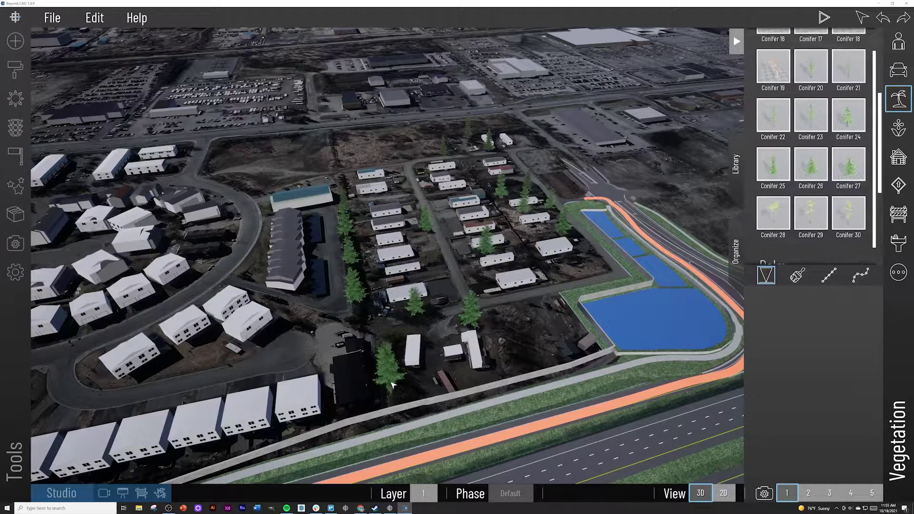
Place conifers between the white row houses and the highway wall, and a cluster on the open ground past the last houses
right_click_drag(403, 407, 388, 402)
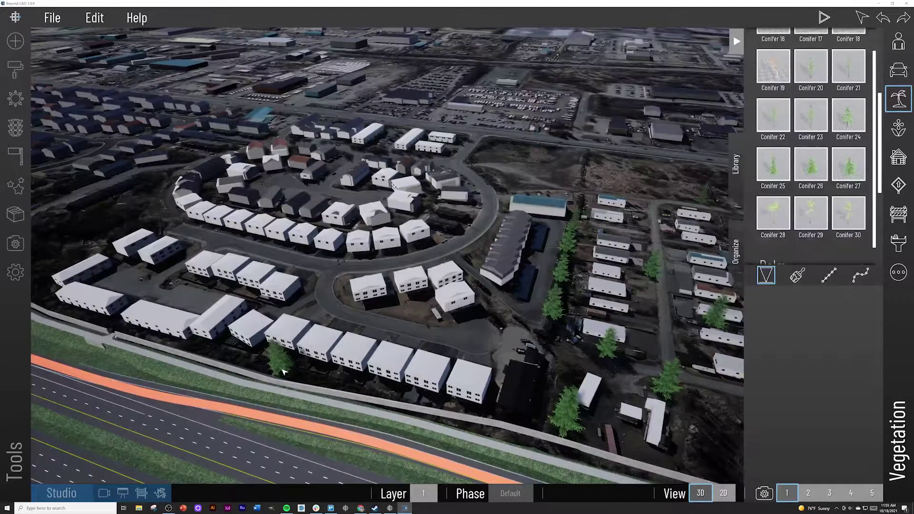
left_click(282, 366)
left_click(331, 380)
right_click_drag(195, 330, 190, 262)
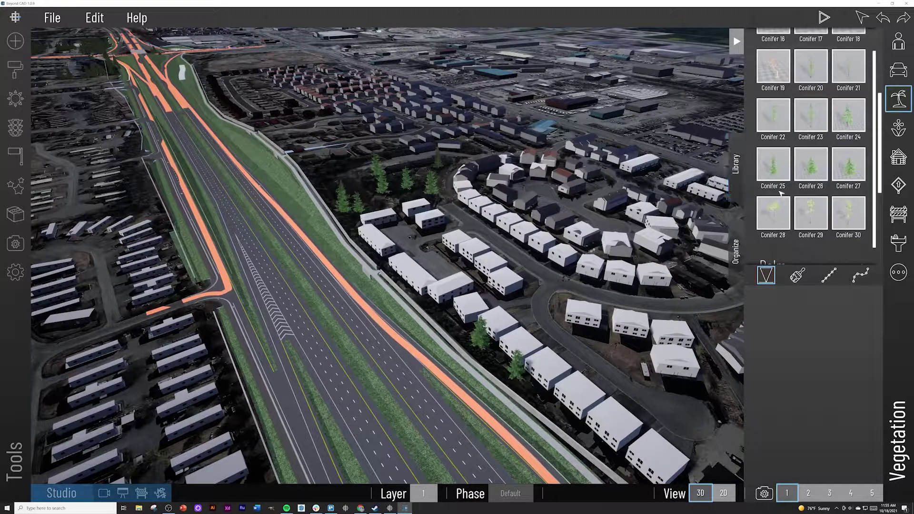
Place additional Conifer 26 trees on the open ground near the large pond, among the homes and around the lot's far edge
left_click(804, 167)
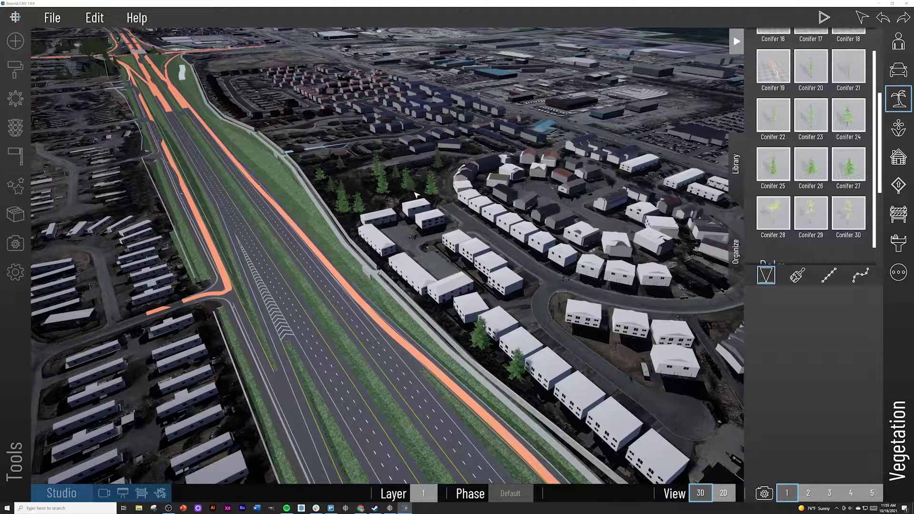
right_click_drag(452, 232, 479, 246)
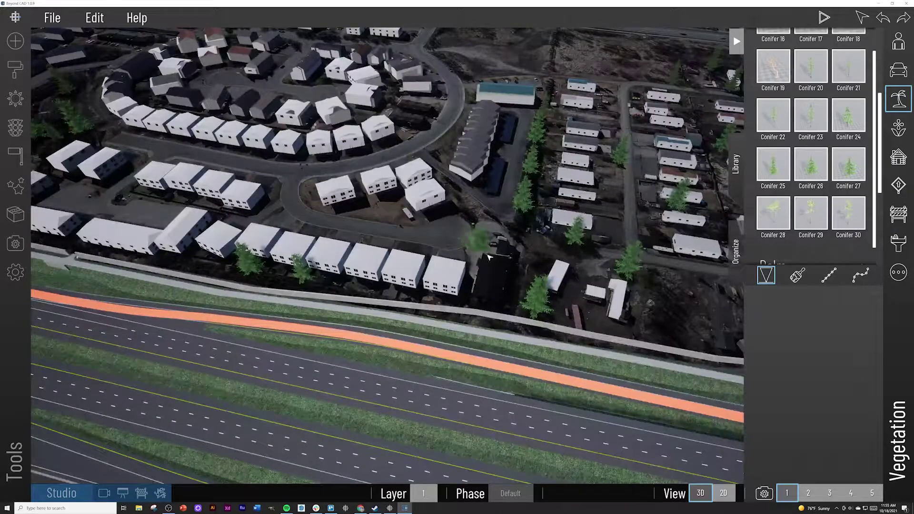
right_click_drag(558, 294, 310, 237)
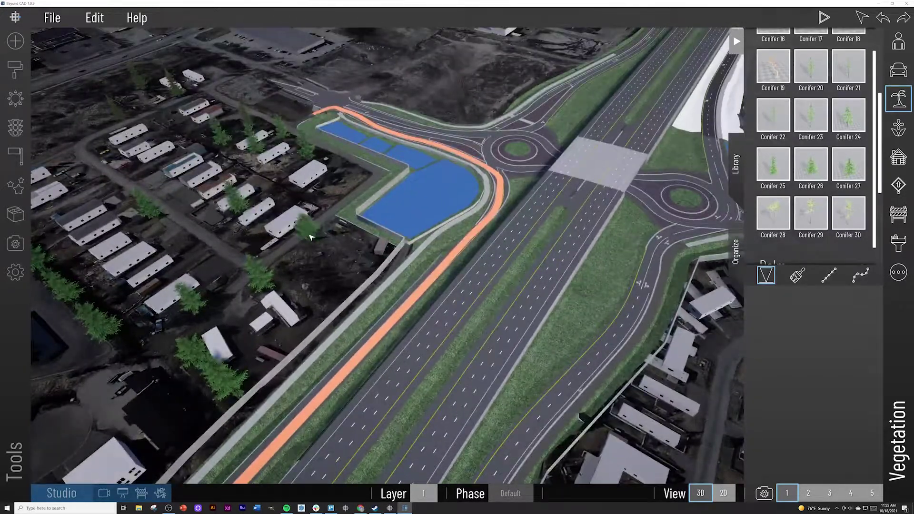
left_click(305, 277)
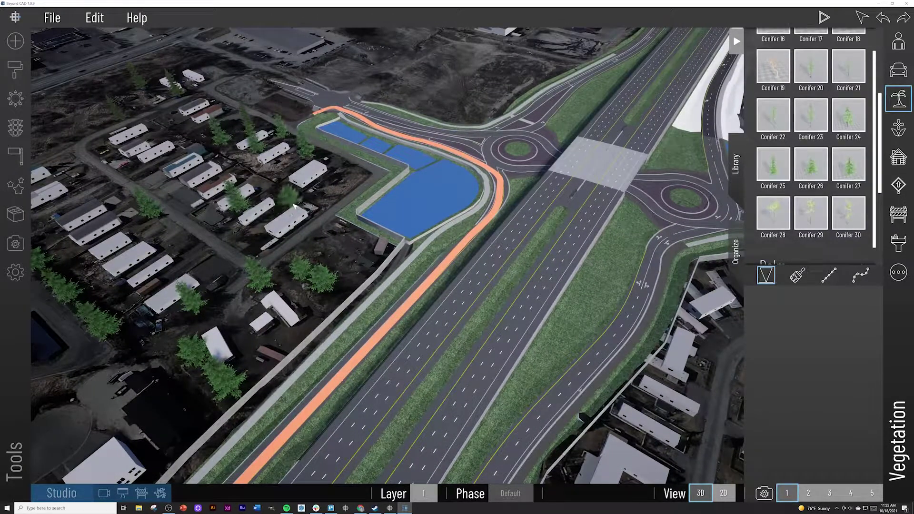
right_click_drag(287, 178, 264, 179)
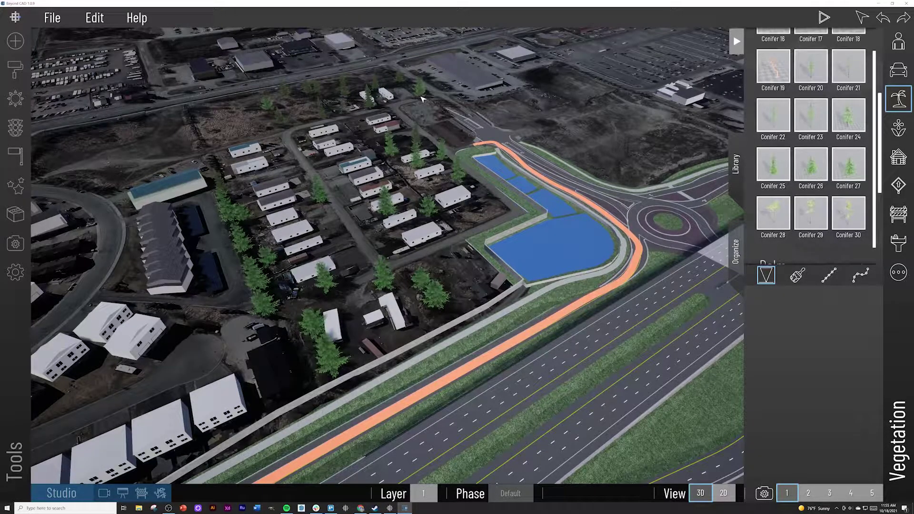
right_click_drag(430, 85, 445, 90)
Place Conifer 05 trees over the imagery tree shadows along both sides of the gravel drive and in its turnaround loop
right_click_drag(429, 178, 492, 248)
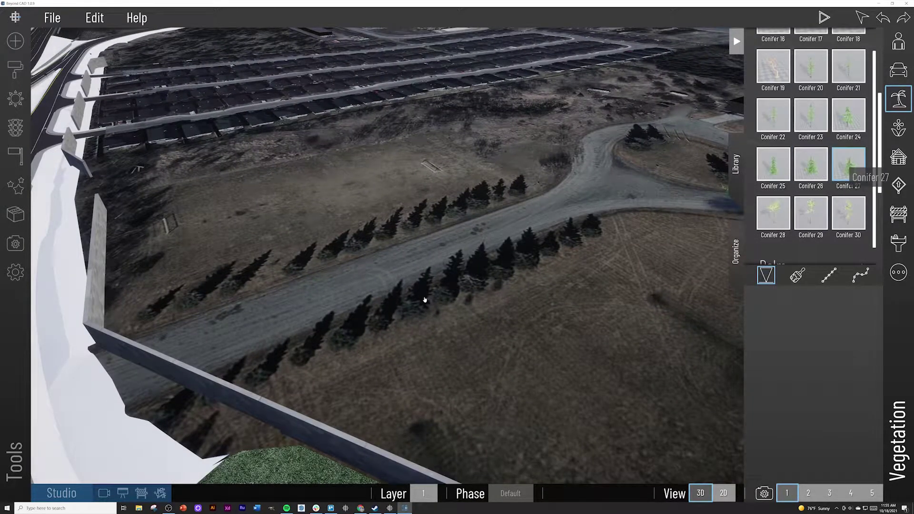
scroll(836, 110, "up", 6)
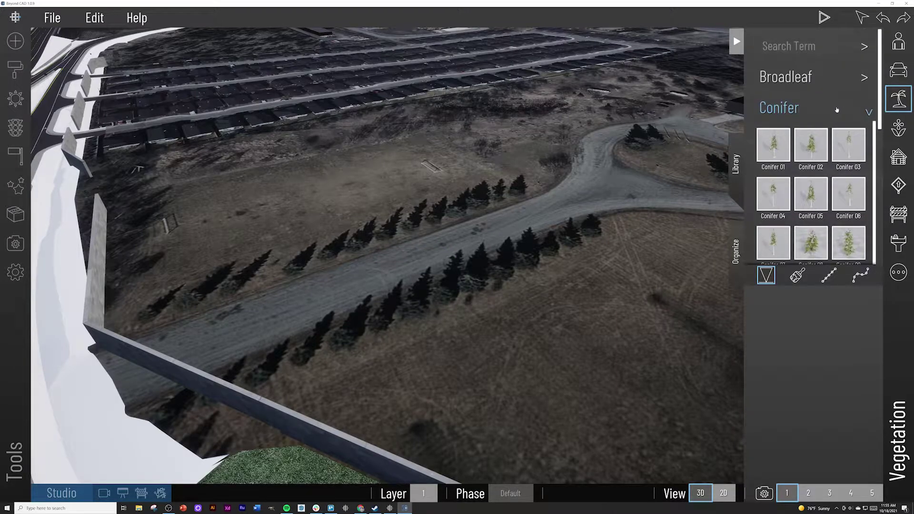
scroll(810, 153, "down", 3)
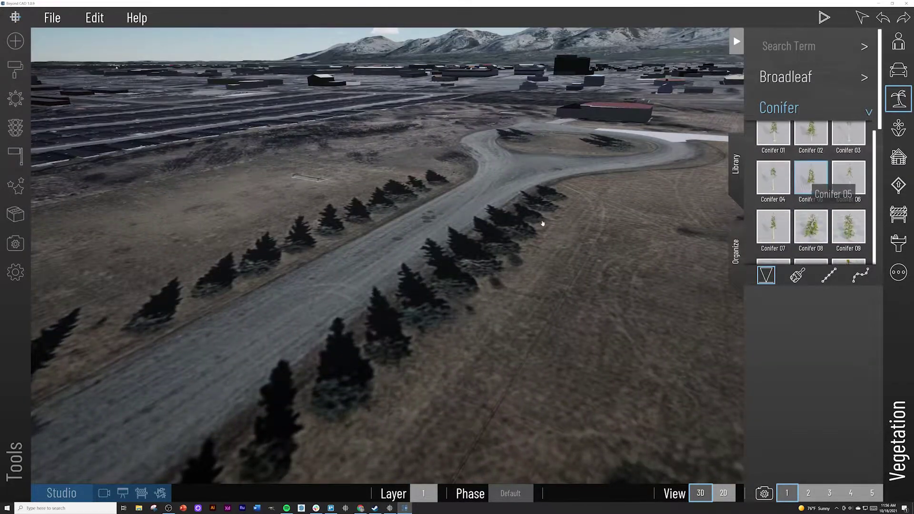
left_click_drag(816, 192, 496, 249)
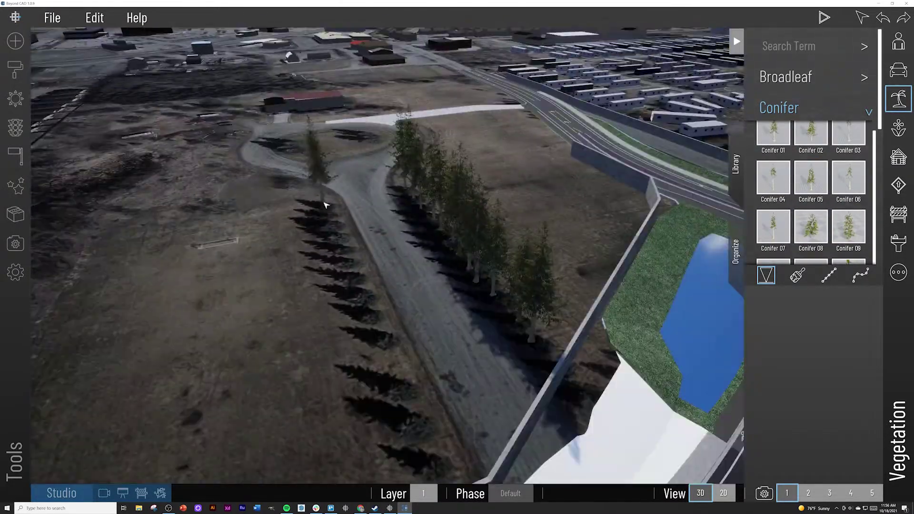
left_click_drag(327, 200, 400, 370)
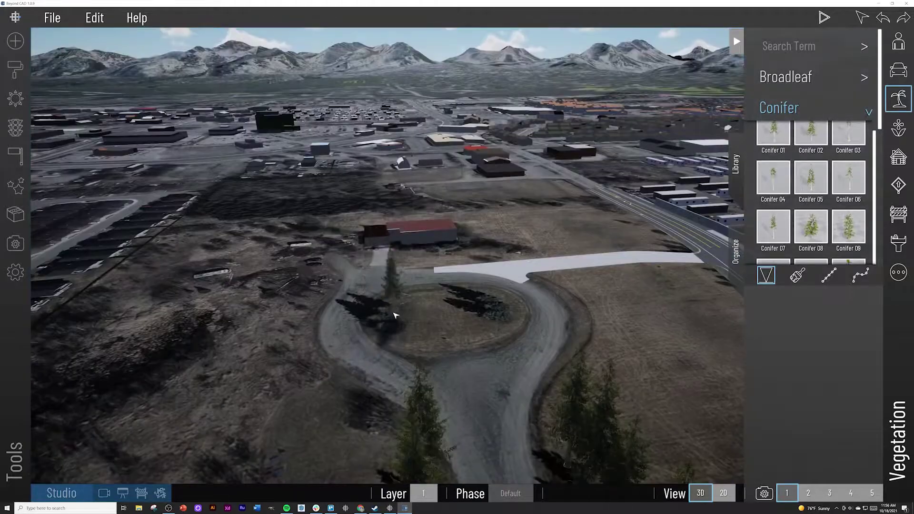
left_click_drag(381, 319, 502, 300)
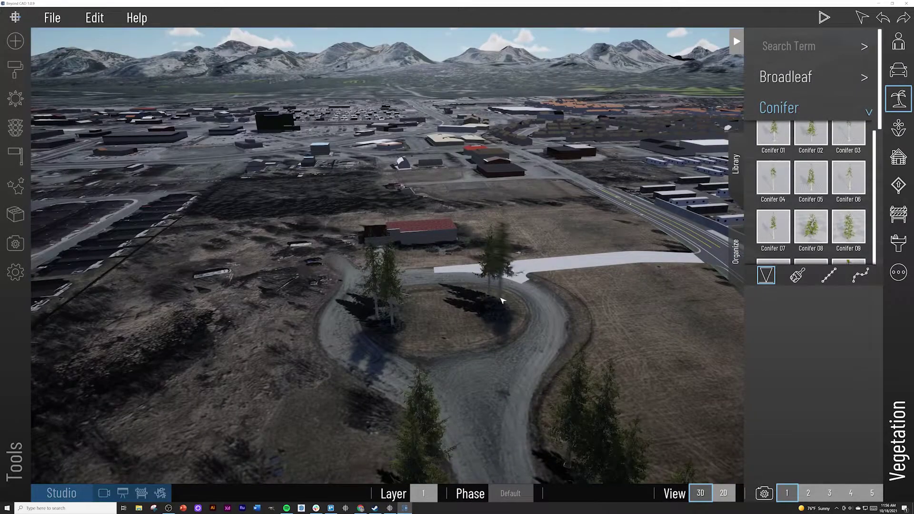
left_click(442, 310)
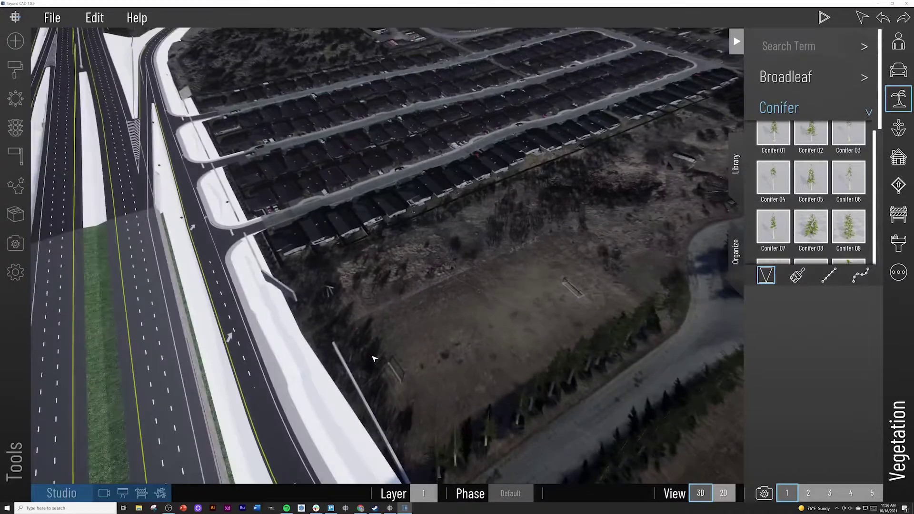
Place conifers along the edge of the open field beside the ramp wall, up to the dark row houses
left_click(374, 358)
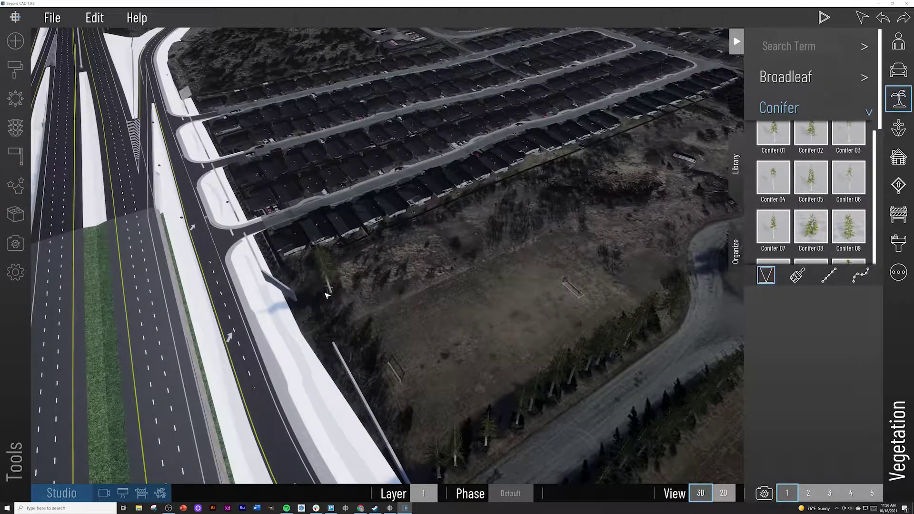
left_click(325, 315)
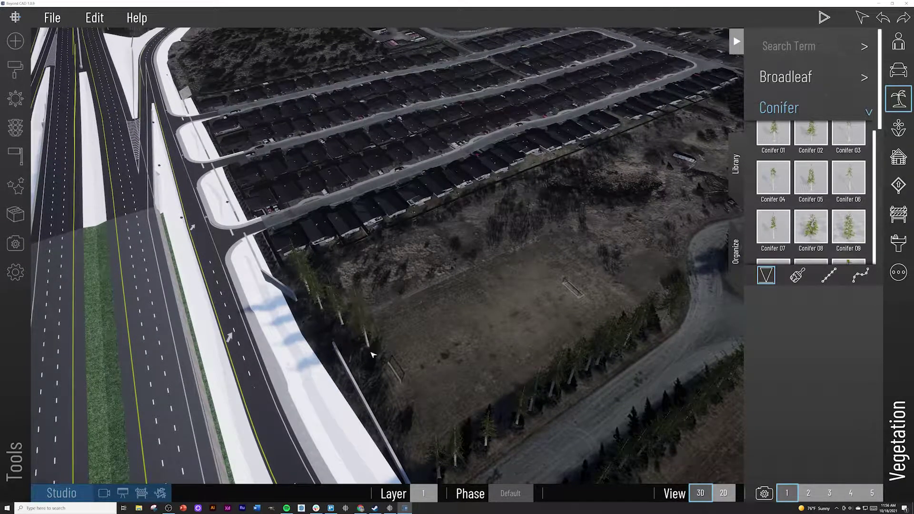
left_click(372, 355)
left_click(386, 376)
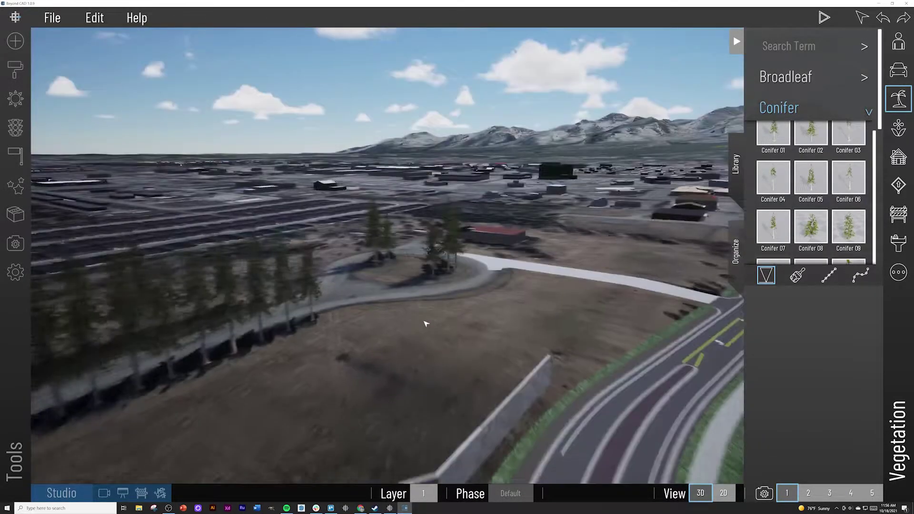
Box-select the conifers along the gravel drive and ramp wall, inspect them from the far side, and clear the selection
right_click_drag(426, 324, 456, 332)
scroll(456, 332, "down", 5)
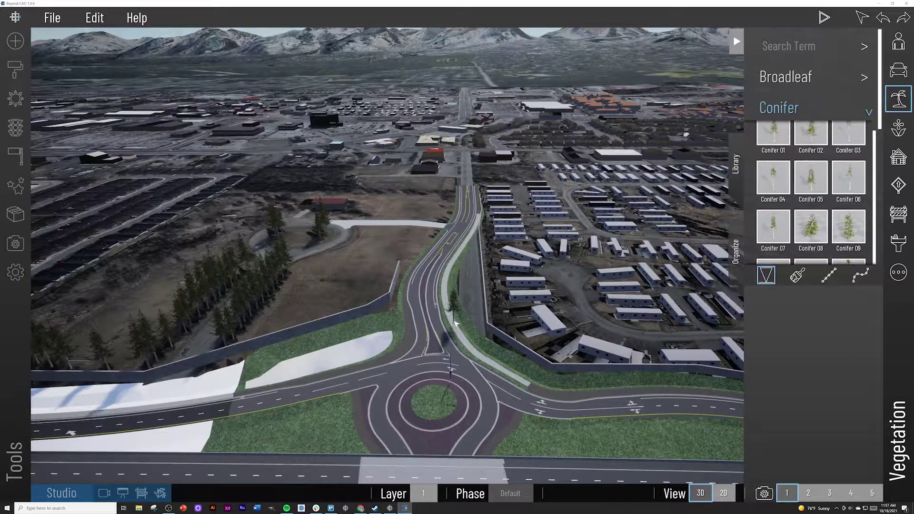
right_click_drag(437, 297, 410, 315)
scroll(400, 284, "up", 5)
scroll(410, 315, "down", 5)
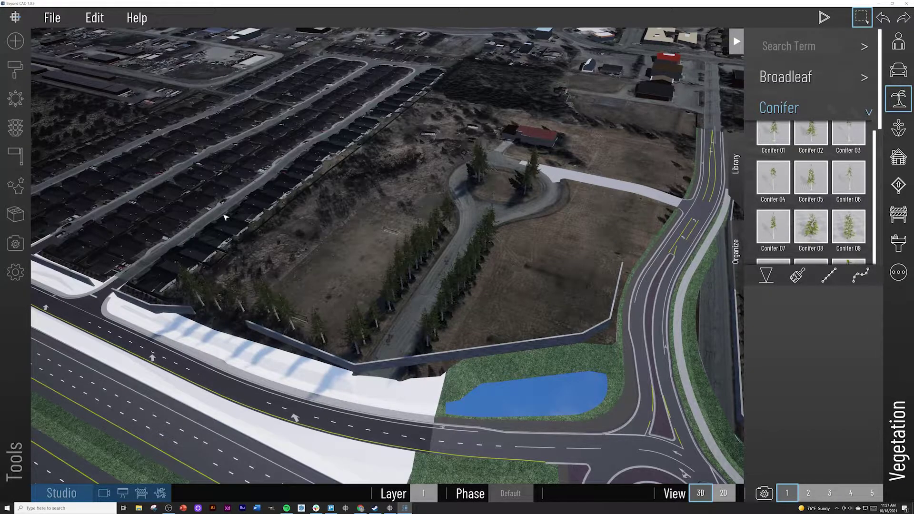
left_click_drag(159, 132, 570, 363)
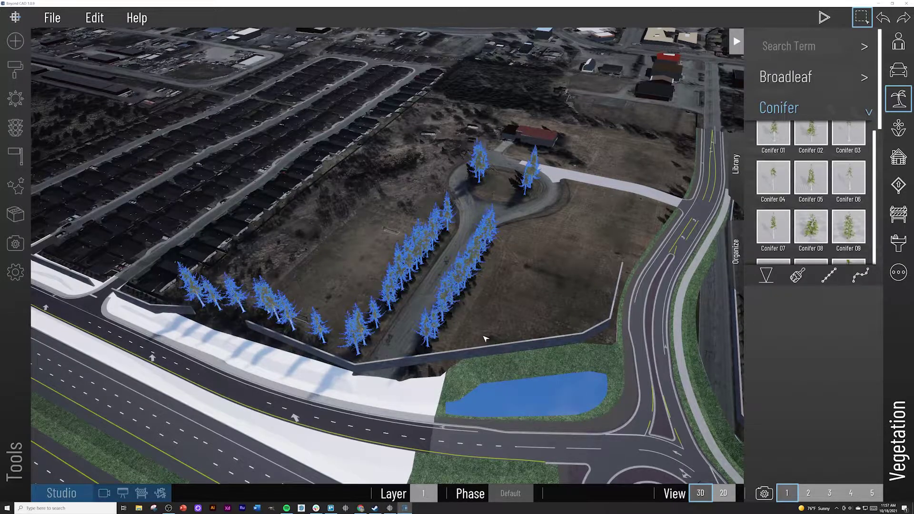
right_click_drag(486, 310, 367, 175)
scroll(500, 301, "up", 5)
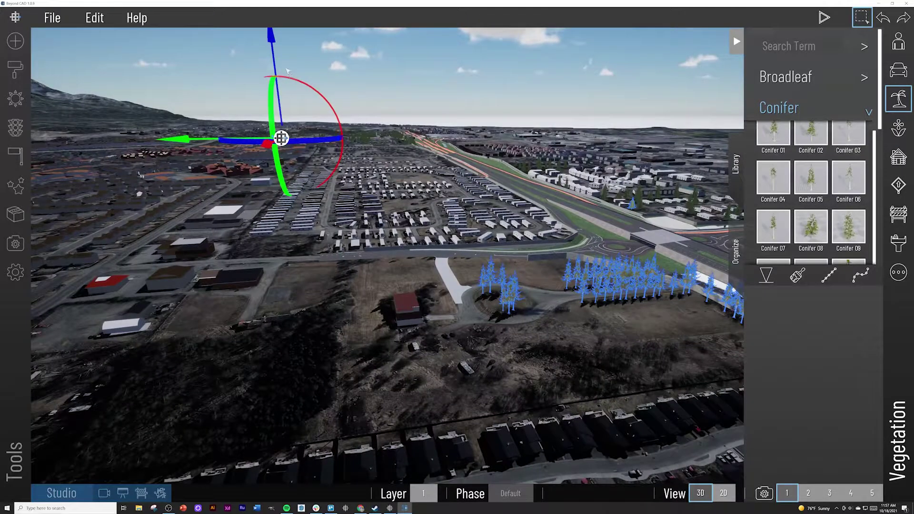
left_click(275, 50)
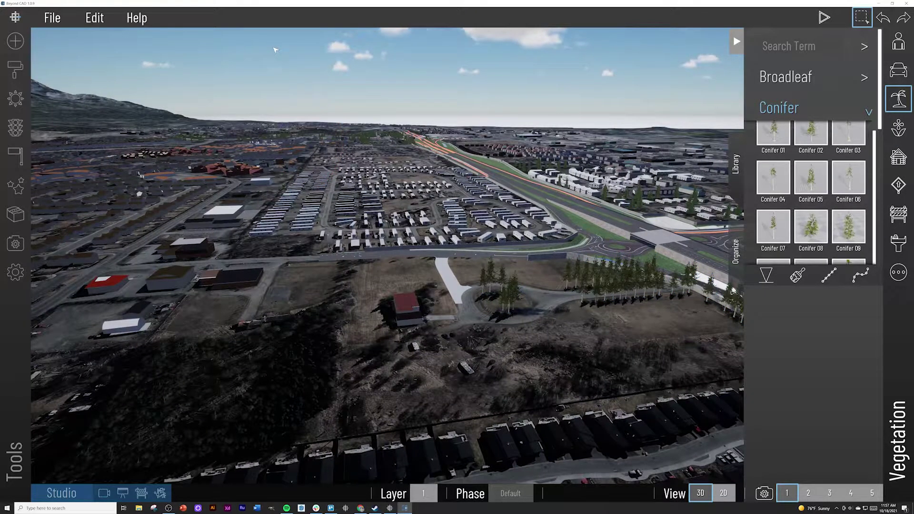
key("w")
right_click_drag(586, 239, 575, 266)
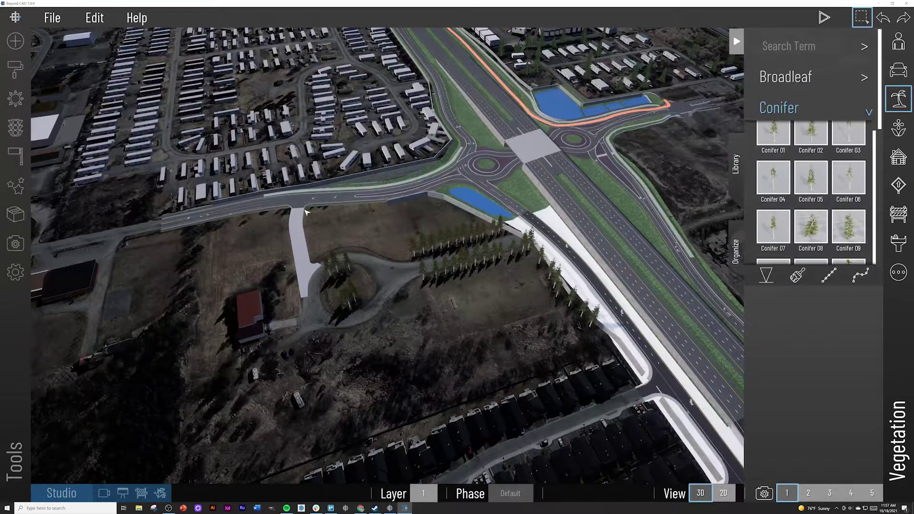
Box-select the conifers along the gravel drive and ramp wall, lower them slightly toward the ground, and clear the selection
left_click_drag(306, 212, 602, 348)
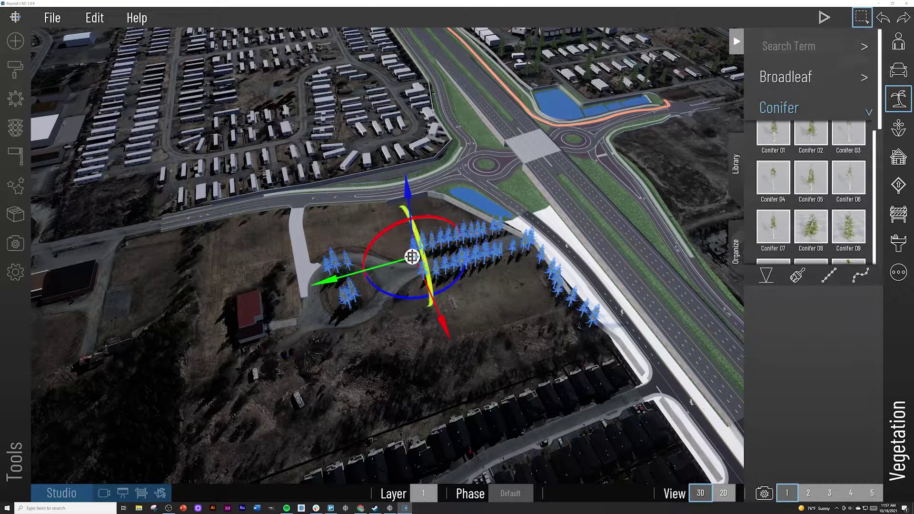
scroll(378, 188, "up", 6)
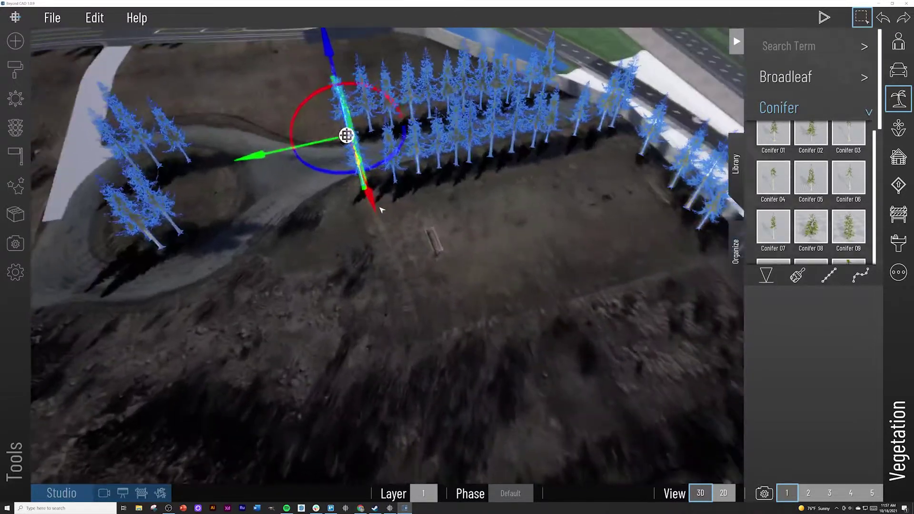
mouse_move(380, 210)
right_mouse_down()
mouse_move(372, 181)
mouse_move(385, 220)
right_mouse_up()
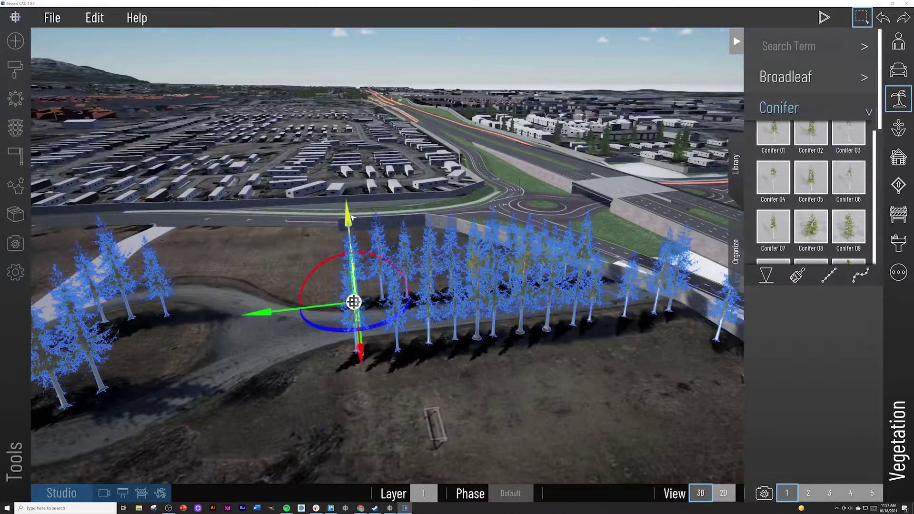
left_click_drag(351, 216, 348, 222)
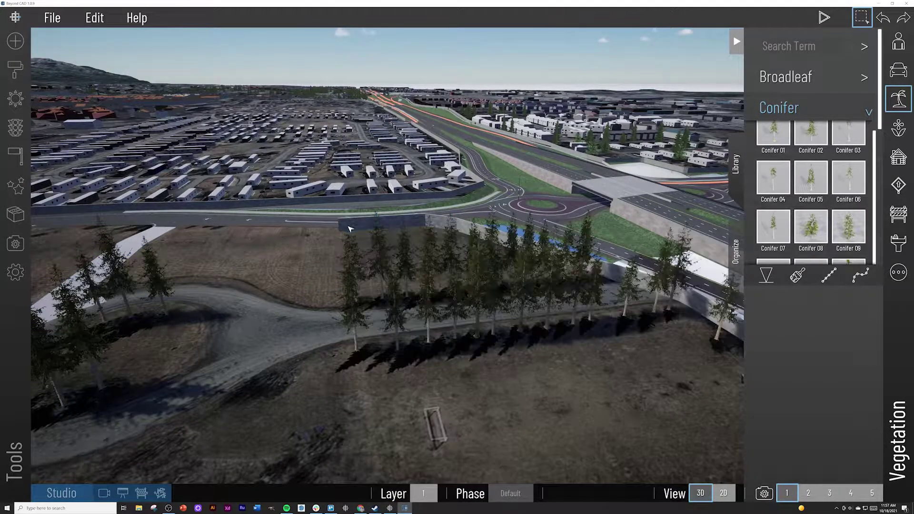
right_click_drag(347, 245, 351, 262)
scroll(350, 264, "down", 5)
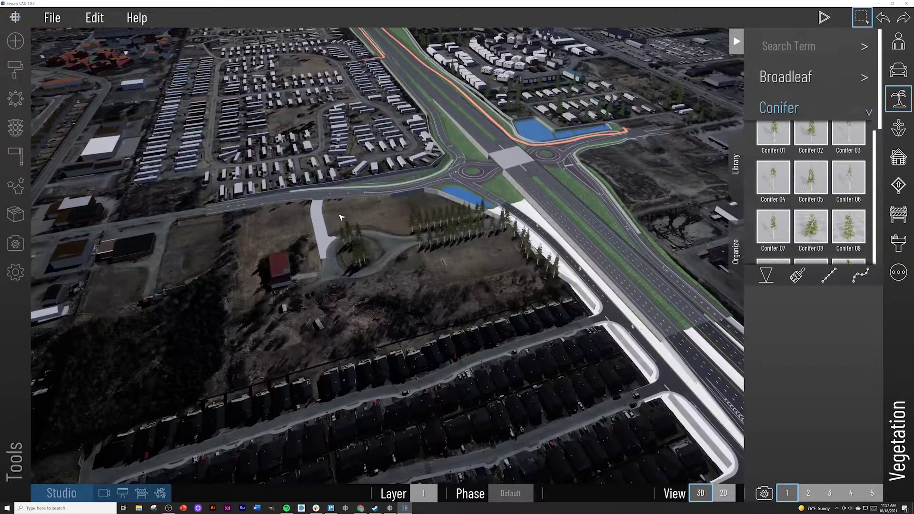
Reselect the gravel drive and ramp wall conifers as a group, lower them a little further, and deselect them
left_click_drag(340, 217, 563, 300)
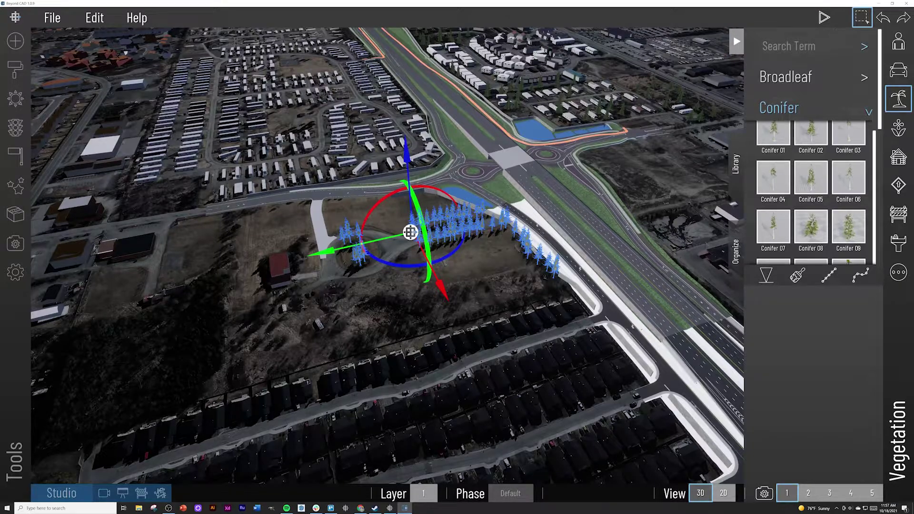
right_click_drag(524, 214, 523, 179)
scroll(499, 238, "up", 4)
left_click_drag(360, 301, 361, 312)
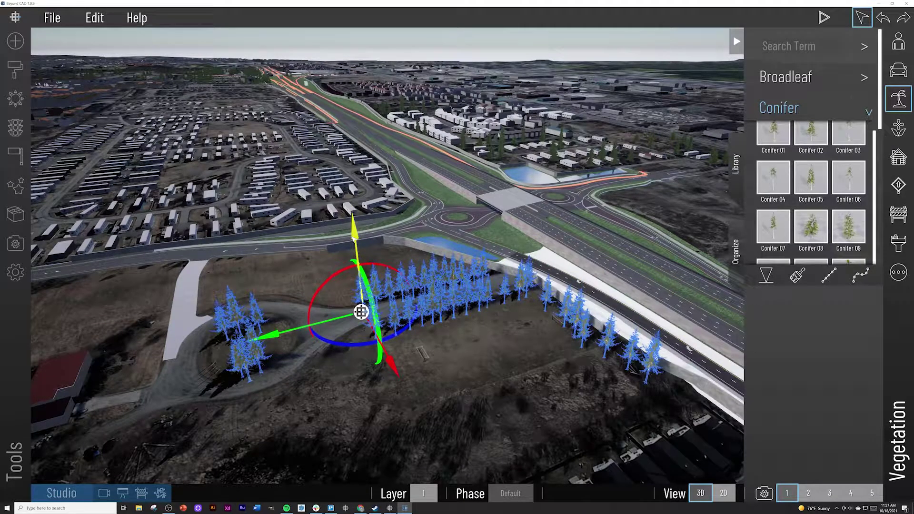
left_click(360, 240)
Place two Conifer 26 trees beside the homes inside the walled corner of the mobile home park near the roundabout
scroll(398, 302, "up", 5)
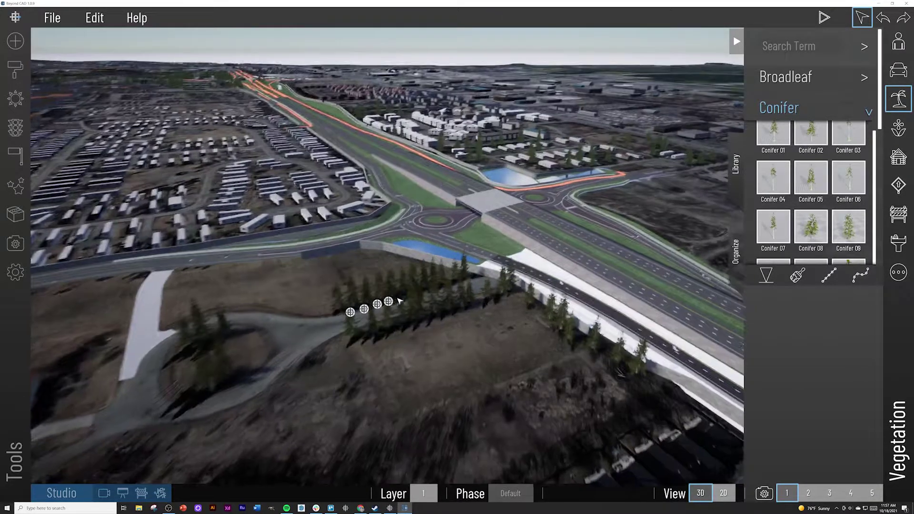
scroll(397, 302, "up", 6)
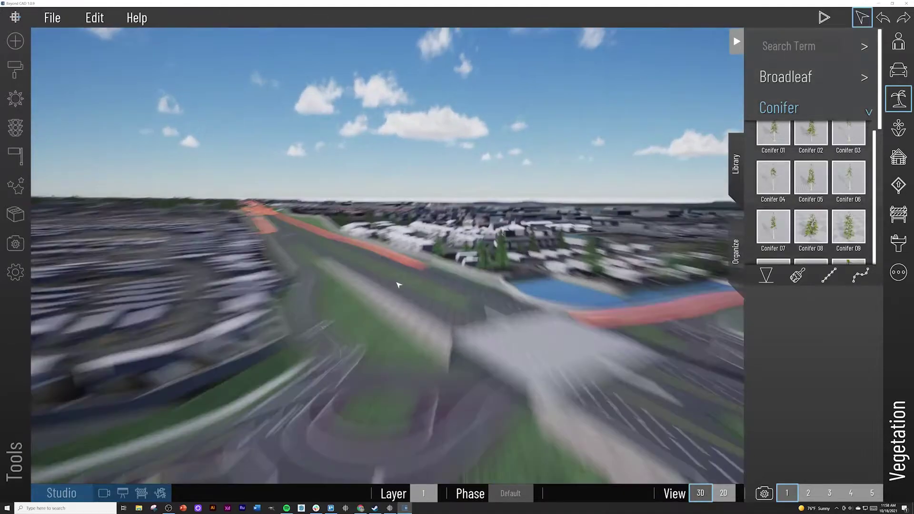
scroll(350, 302, "down", 10)
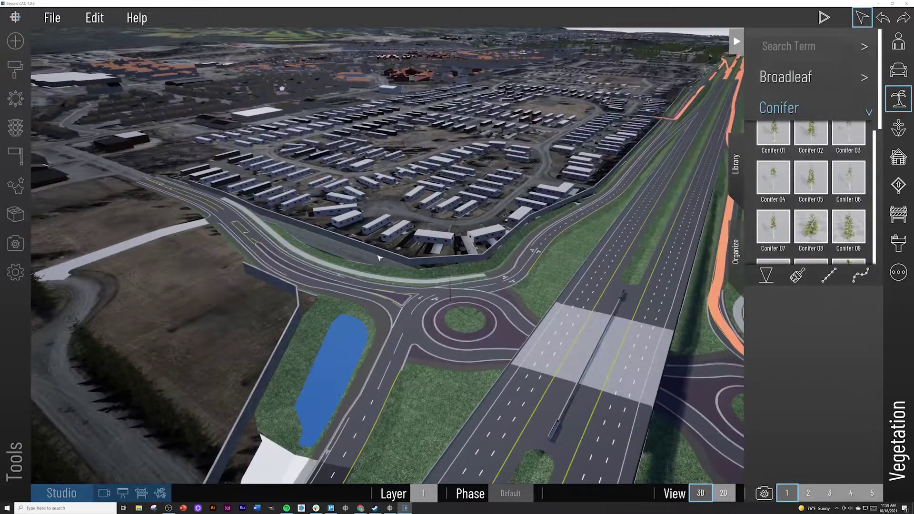
scroll(376, 267, "up", 10)
scroll(371, 277, "down", 5)
scroll(805, 183, "down", 6)
scroll(805, 183, "up", 5)
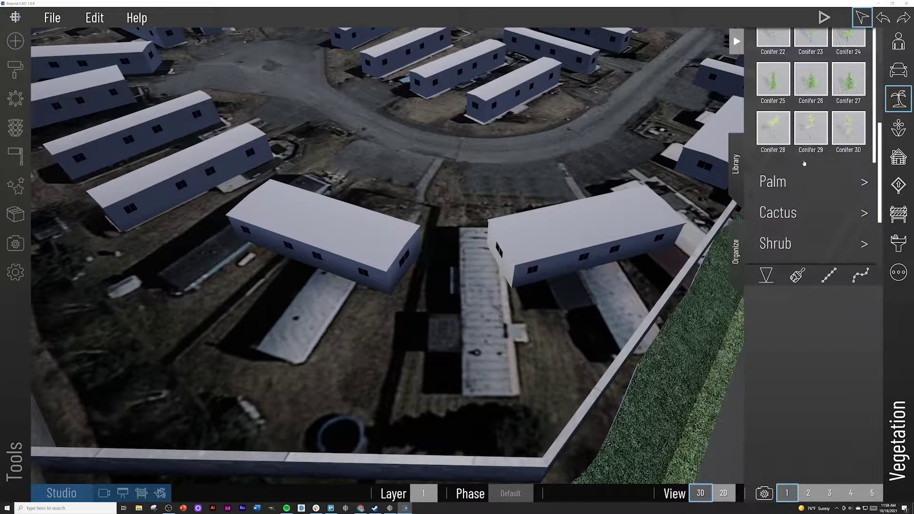
left_click(810, 112)
scroll(419, 252, "down", 10)
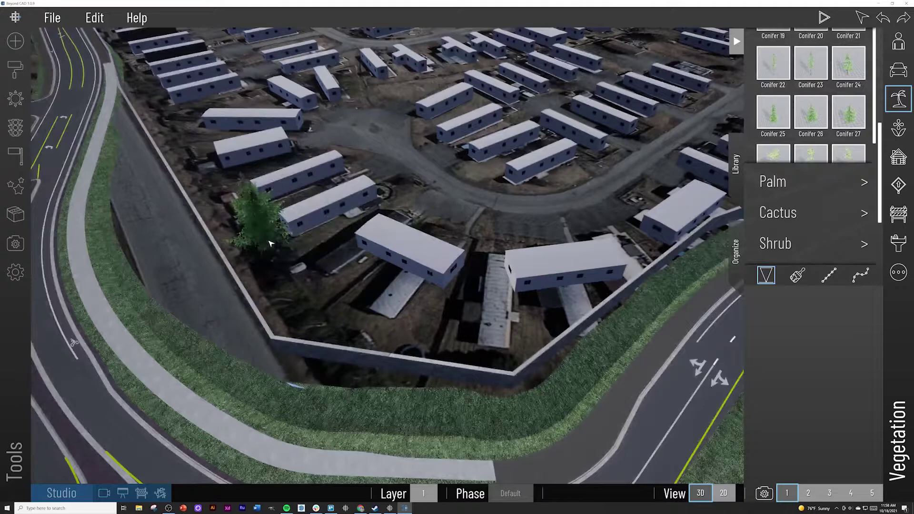
left_click(269, 243)
left_click(317, 293)
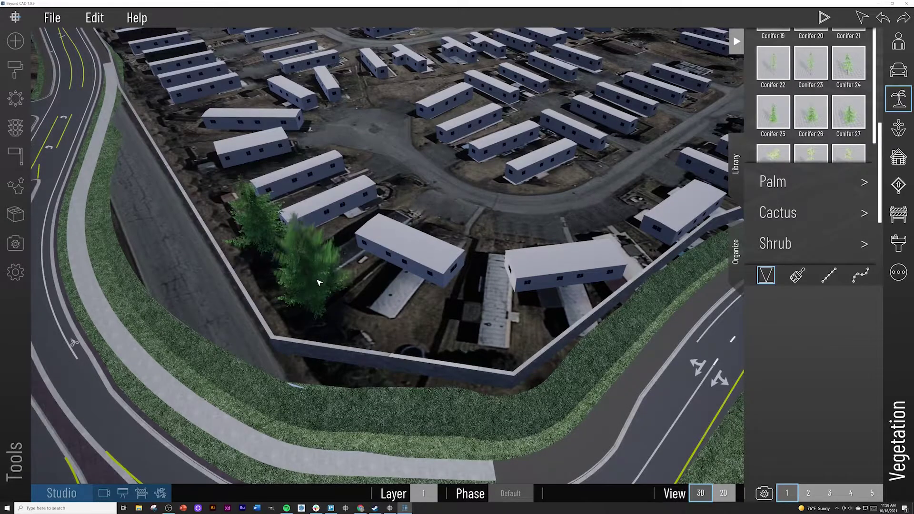
Add Conifer 26 trees along the park's side wall, beside the inner turnaround and at the corner home nearest the highway
right_click_drag(317, 292, 306, 265)
left_click(317, 183)
left_click(476, 175)
right_click_drag(484, 218, 511, 203)
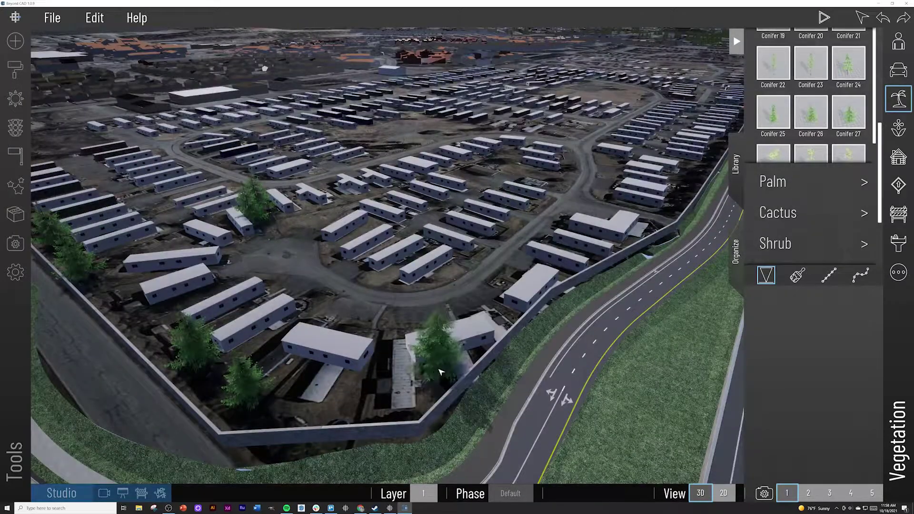
right_click_drag(408, 412, 611, 205)
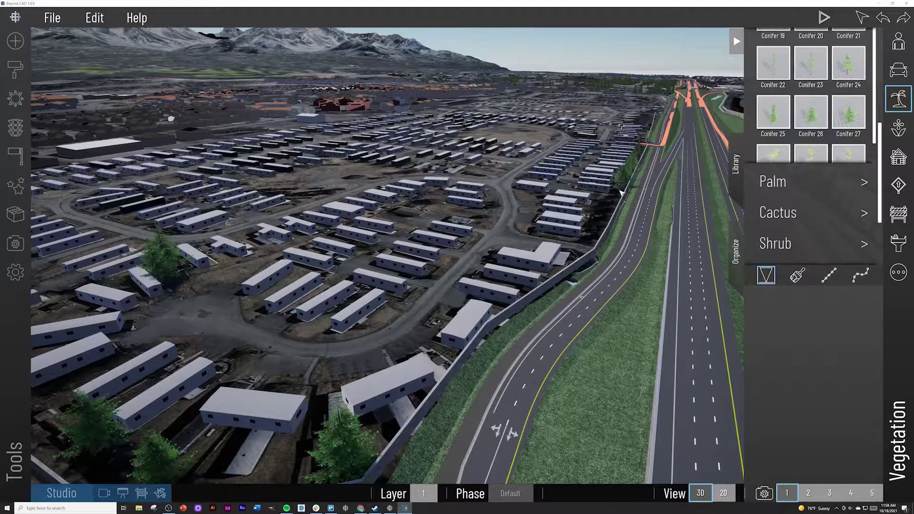
Place Conifer 26 trees along the park's highway wall and on the open ground among the homes in its middle
left_click(599, 235)
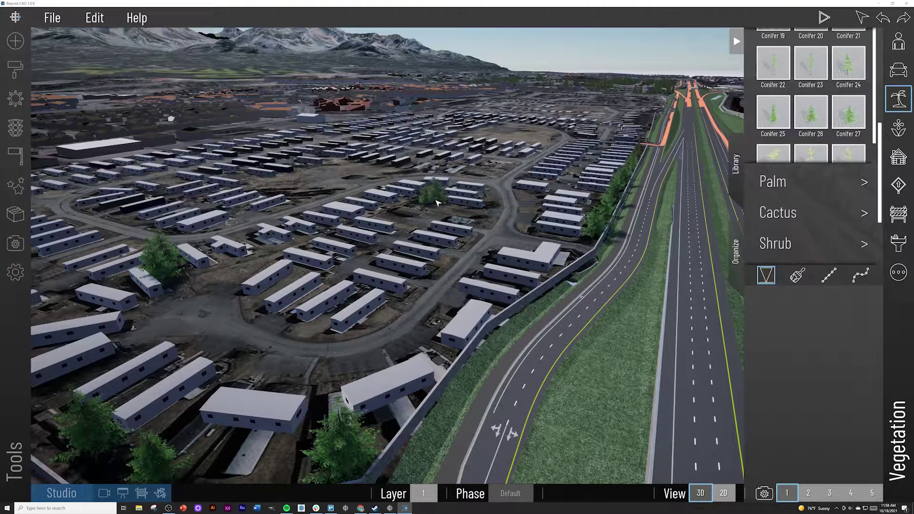
left_click(434, 198)
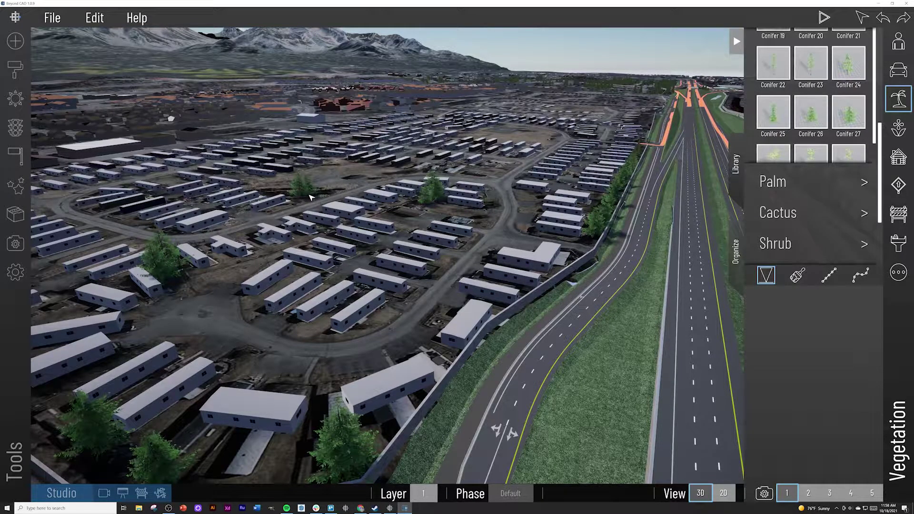
left_click(284, 197)
left_click(327, 224)
right_click_drag(327, 223, 327, 224)
right_click_drag(260, 225, 260, 225)
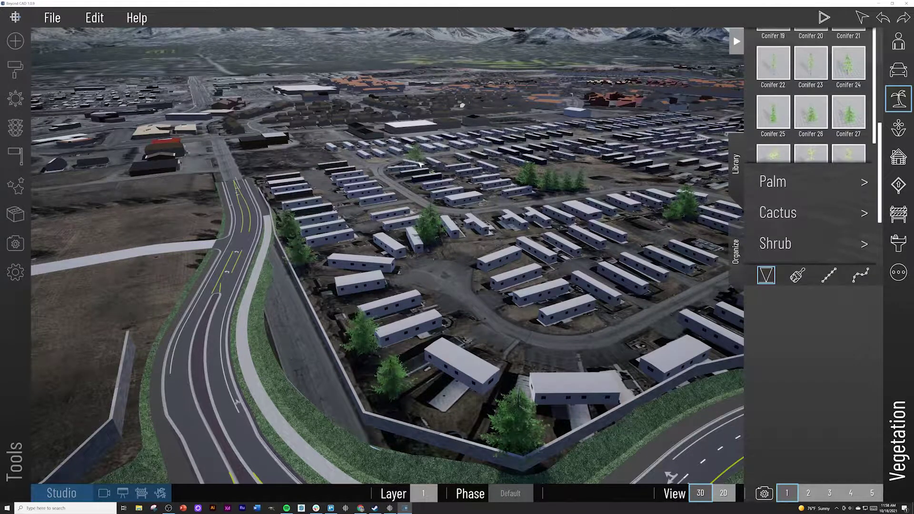
Scatter more Conifer 26 trees between the home rows deeper inside the mobile home park
scroll(442, 167, "up", 5)
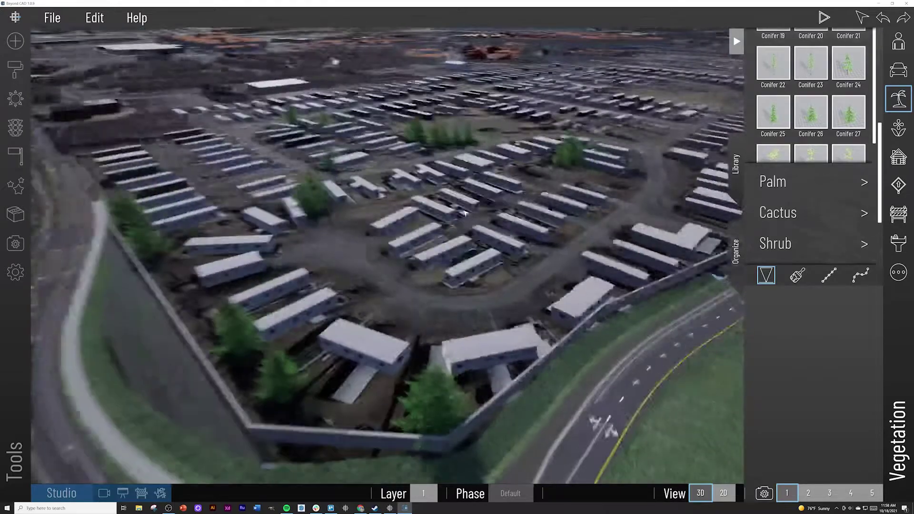
right_click_drag(479, 235, 434, 220)
scroll(434, 220, "down", 10)
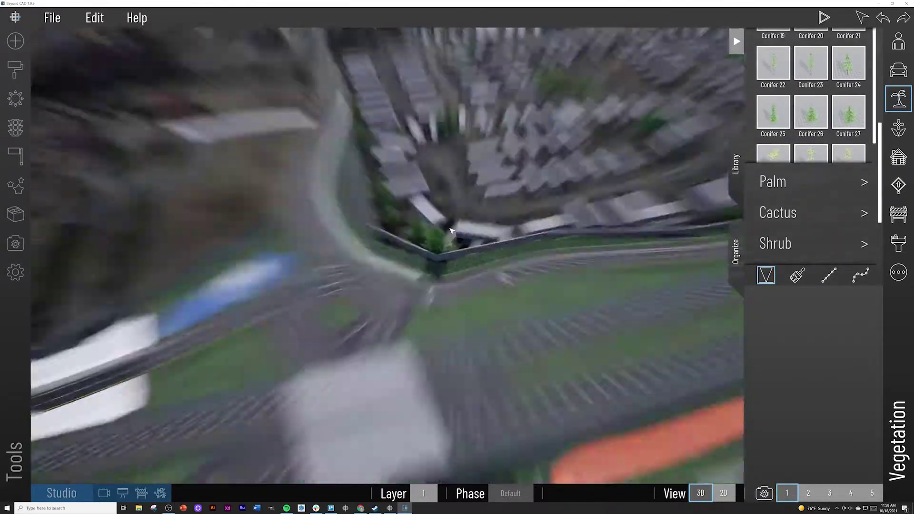
scroll(500, 210, "up", 3)
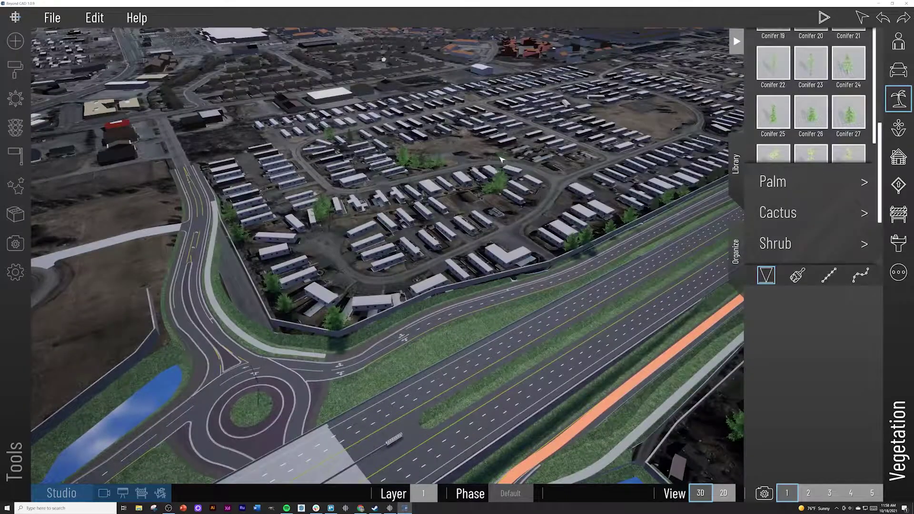
right_click_drag(441, 138, 451, 138)
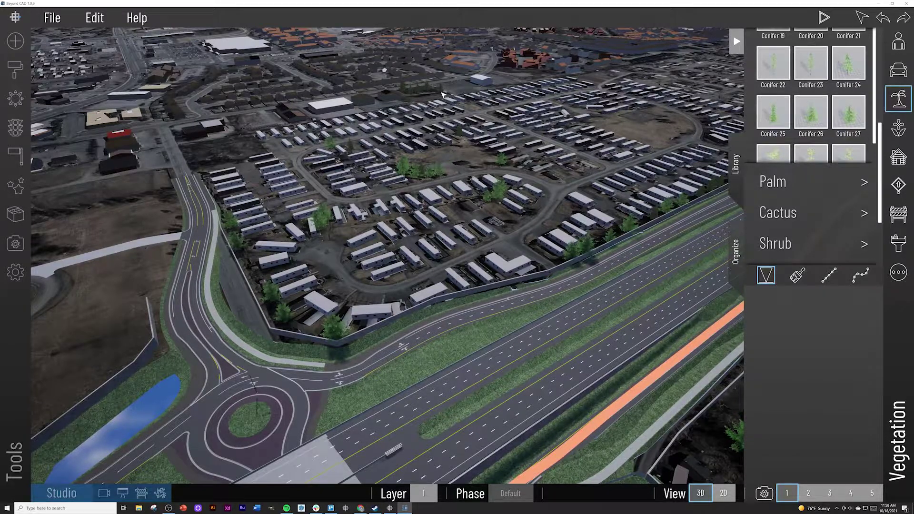
Place Conifer 26 trees along the outer edge of the field by the row houses and behind the red-roofed house
right_click_drag(261, 134, 205, 162)
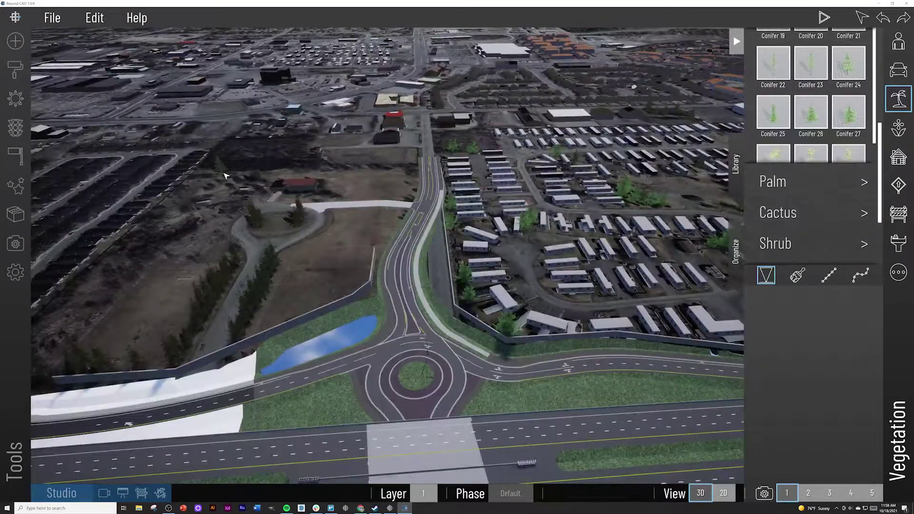
left_click(151, 244)
left_click(121, 261)
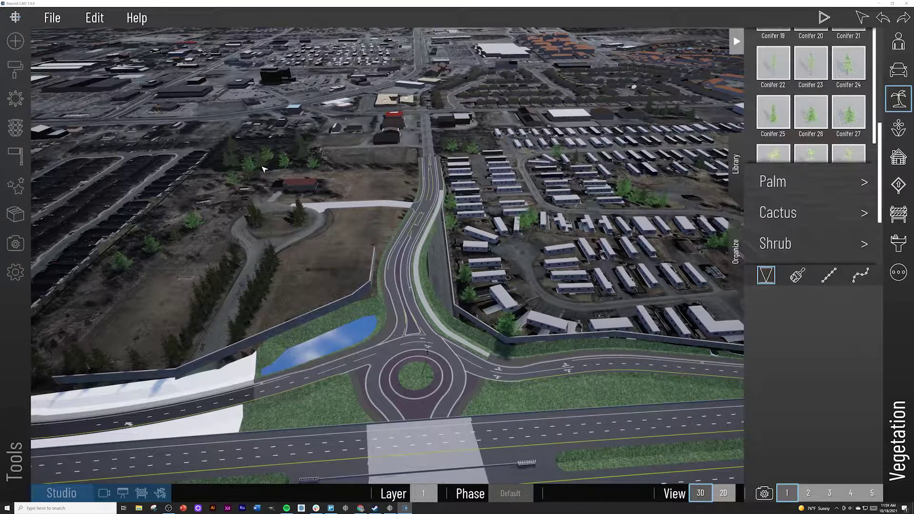
Place Conifer 26 trees along the roadside at the white driveway's entrance and along the far edge of the field
right_click_drag(388, 234, 372, 256)
scroll(434, 261, "up", 5)
scroll(351, 238, "up", 3)
scroll(378, 238, "down", 5)
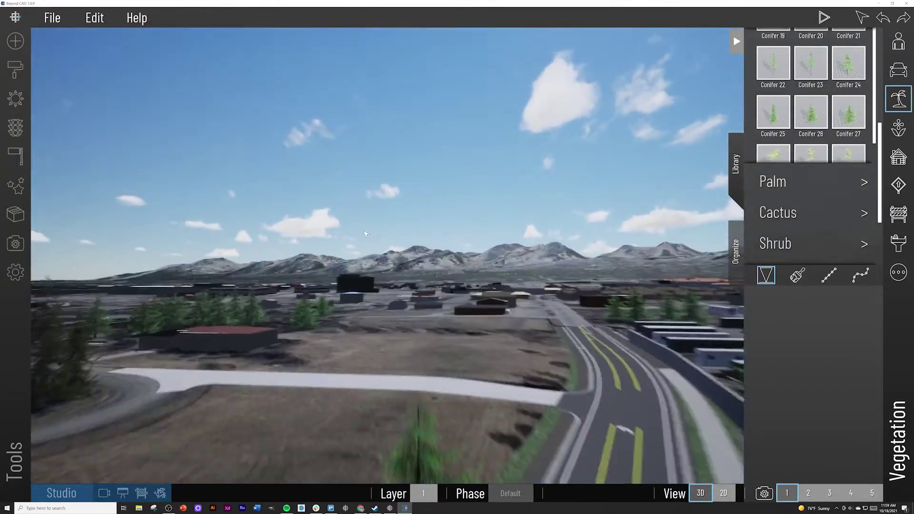
right_click_drag(366, 234, 356, 263)
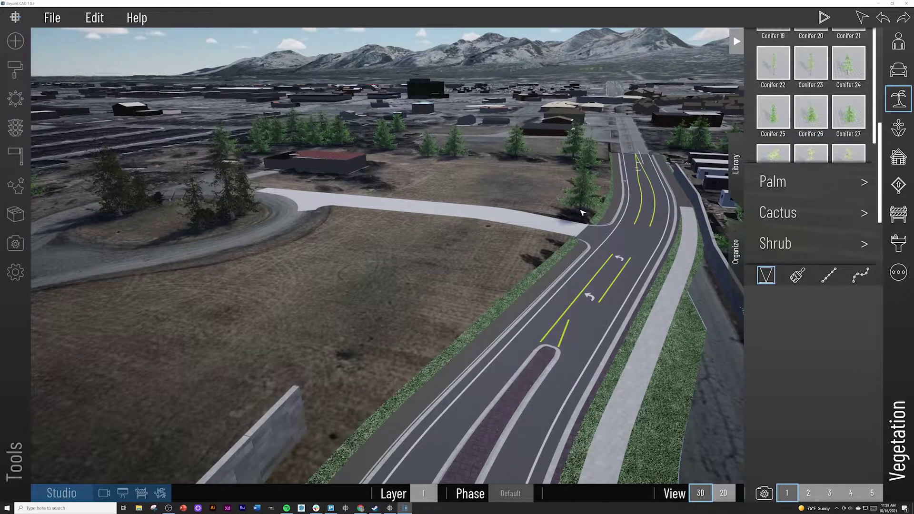
left_click(422, 305)
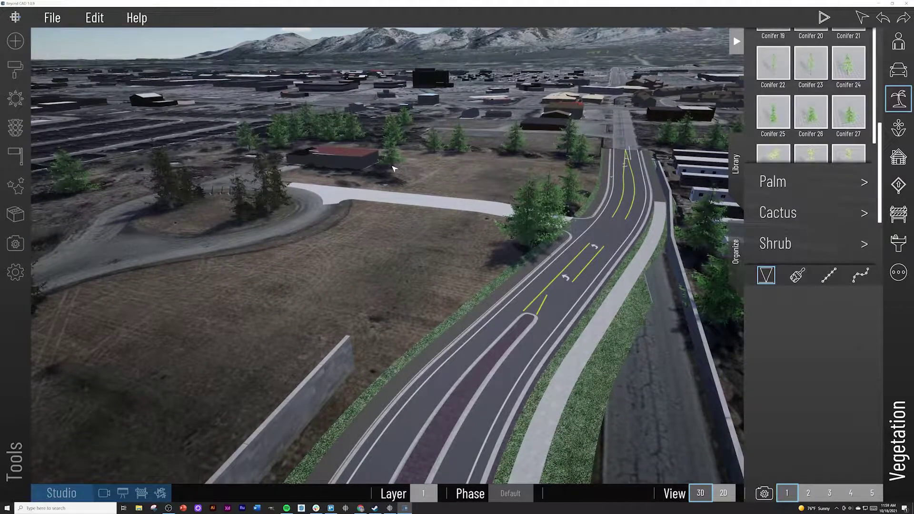
Place a cluster of Conifer 26 trees around the front and side of the red-roofed house
right_click_drag(368, 212, 336, 219)
key("w")
key("s")
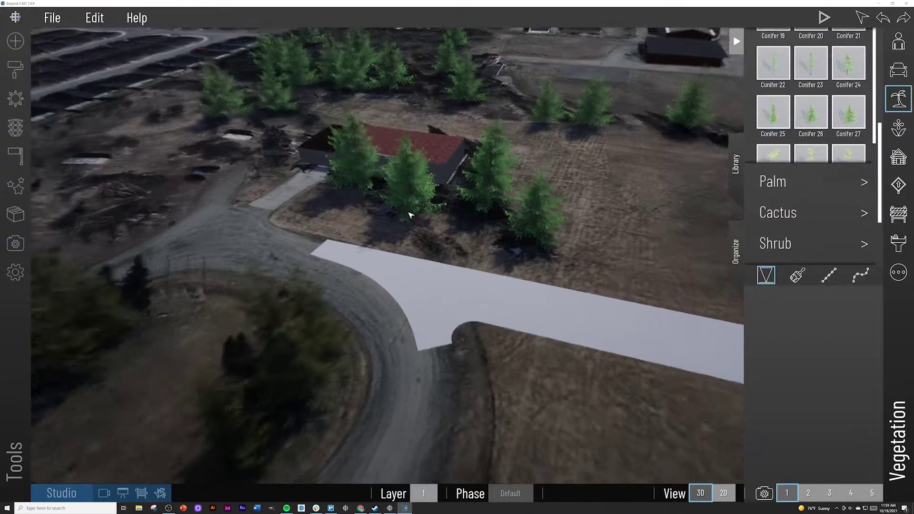
scroll(290, 178, "down", 5)
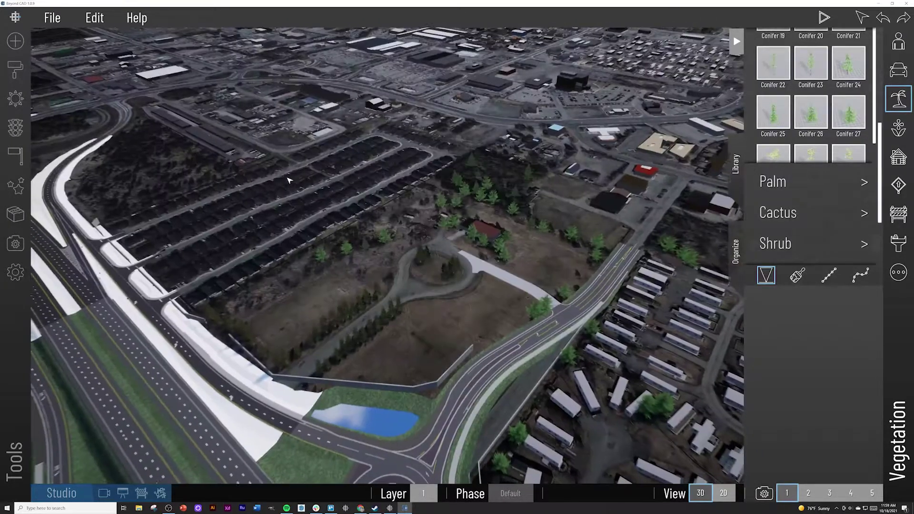
Place Conifer 26 trees beside the commercial buildings past the mobile home park and between its far rows of homes
right_click_drag(290, 180, 291, 179)
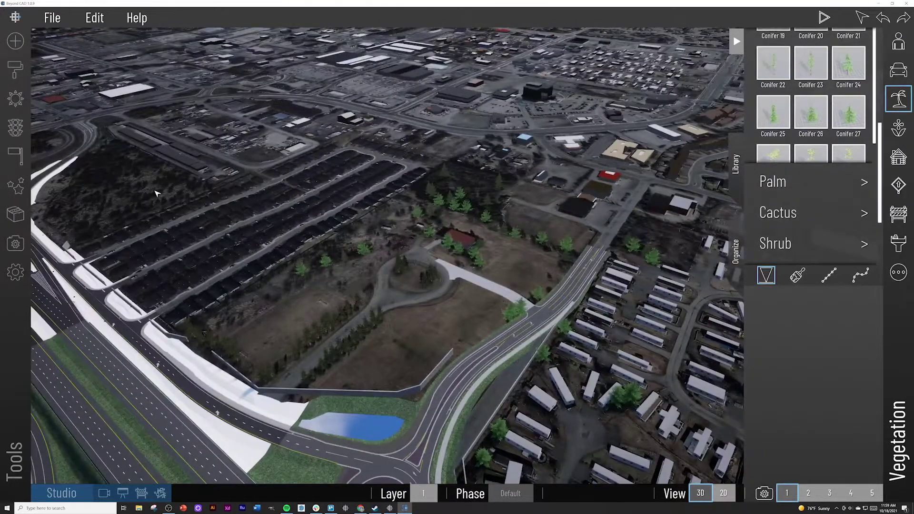
right_click_drag(155, 193, 148, 194)
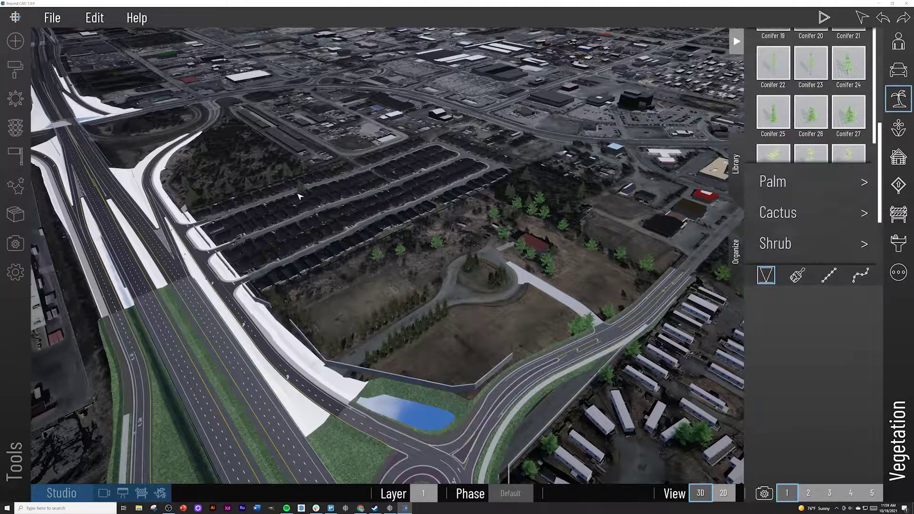
right_click_drag(299, 196, 276, 196)
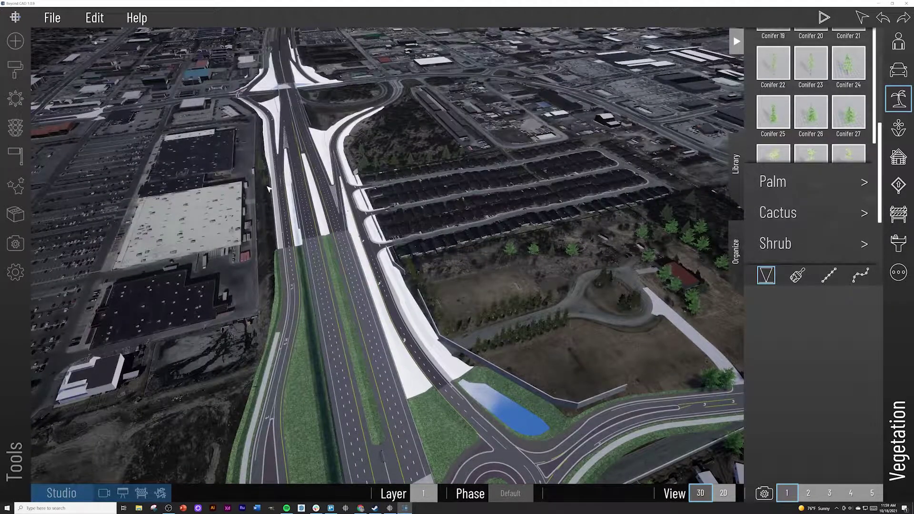
right_click_drag(266, 285, 337, 276)
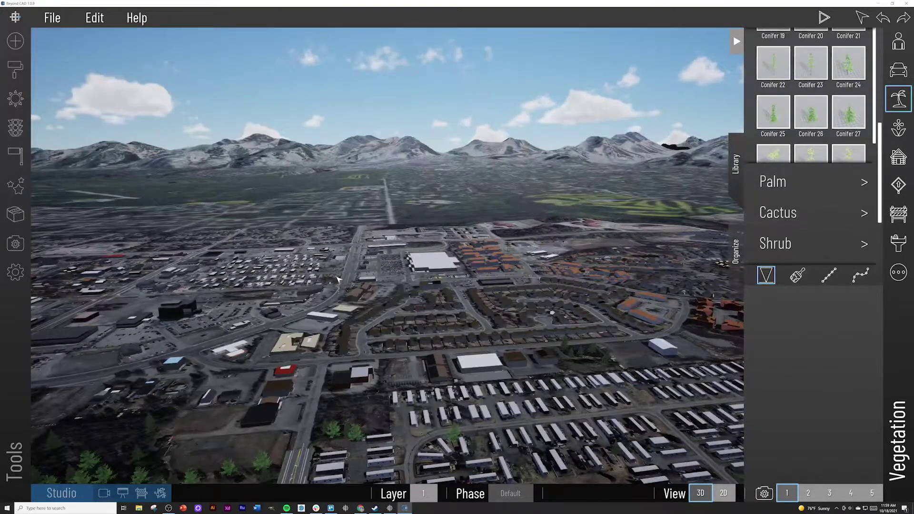
scroll(336, 280, "up", 5)
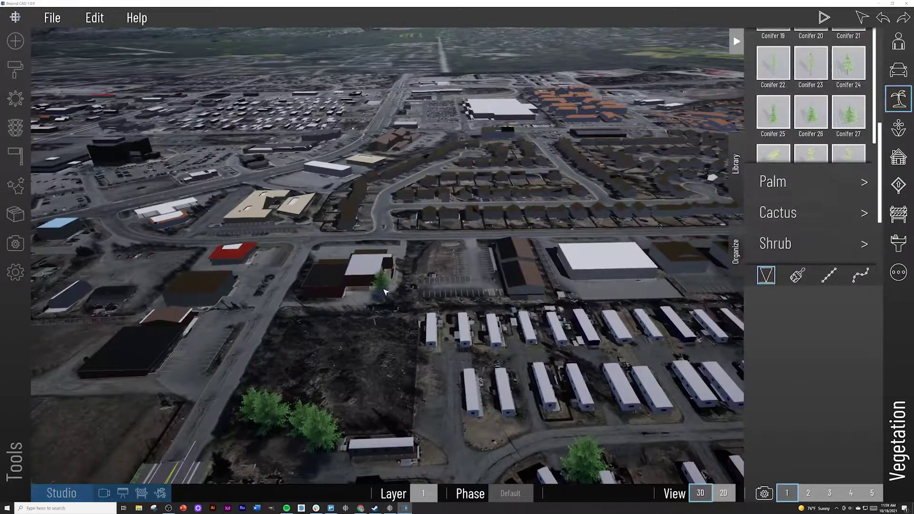
left_click(396, 292)
left_click(488, 305)
left_click(587, 356)
left_click(268, 307)
right_click_drag(268, 307, 274, 295)
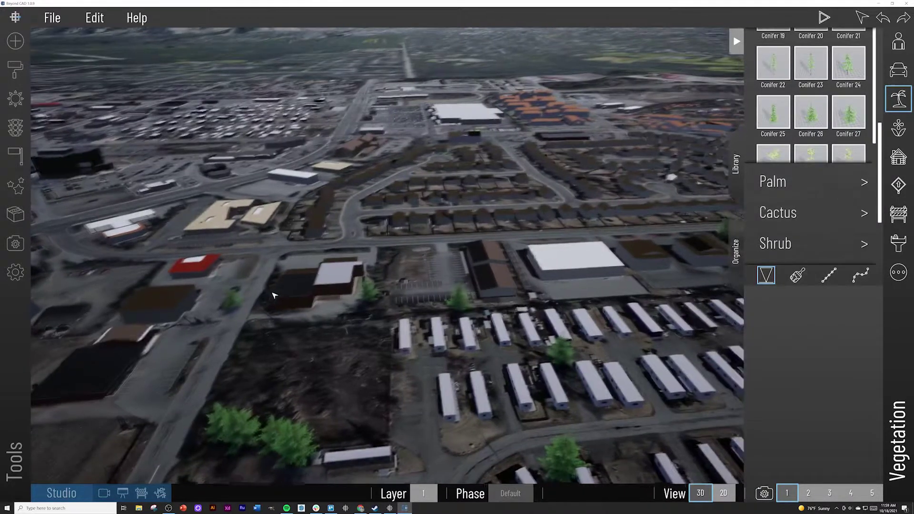
Place Conifer 26 trees around the beige, red-roofed and blue-roofed commercial buildings and across the wooded lots beyond the field
left_click(290, 228)
right_click_drag(121, 263, 109, 255)
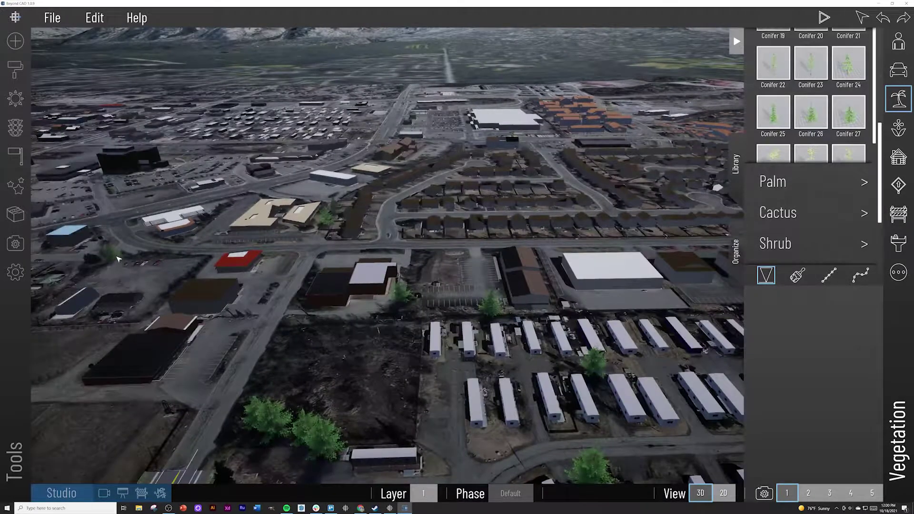
mouse_move(106, 261)
left_mouse_down()
mouse_move(145, 258)
mouse_move(198, 272)
mouse_move(176, 292)
left_mouse_up()
right_click_drag(175, 292, 266, 217)
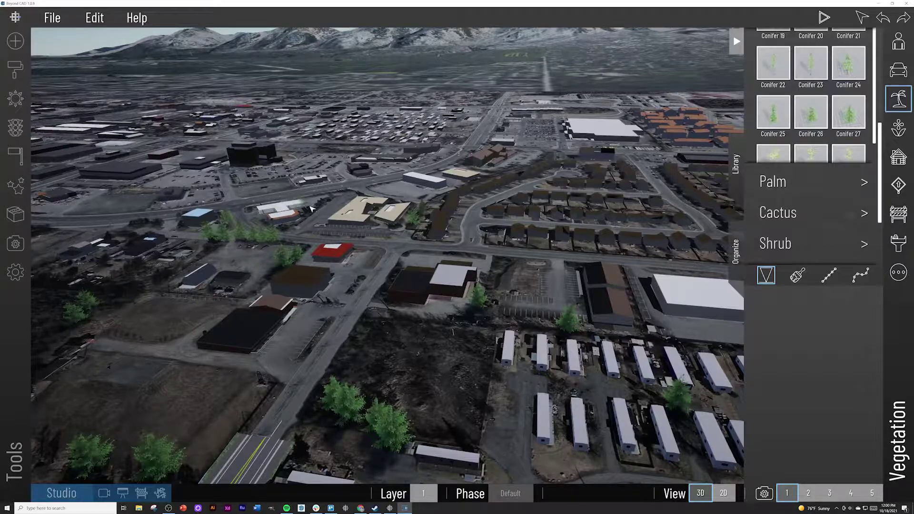
right_click_drag(171, 255, 148, 245)
mouse_move(180, 253)
left_mouse_down()
mouse_move(238, 267)
mouse_move(208, 237)
mouse_move(260, 208)
left_mouse_up()
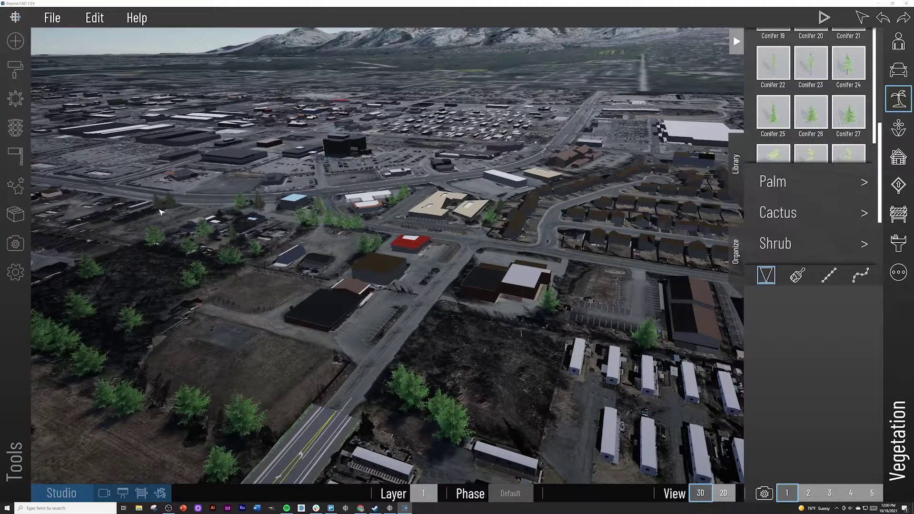
Place Conifer 26 trees beside the brown-roofed buildings and among the mobile homes, and end tree placement
right_click_drag(125, 225, 291, 238)
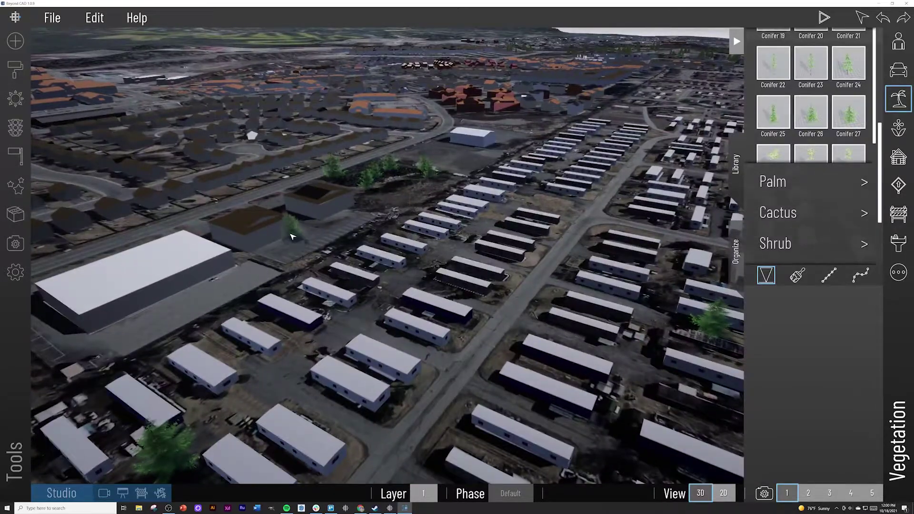
right_click_drag(371, 207, 415, 223)
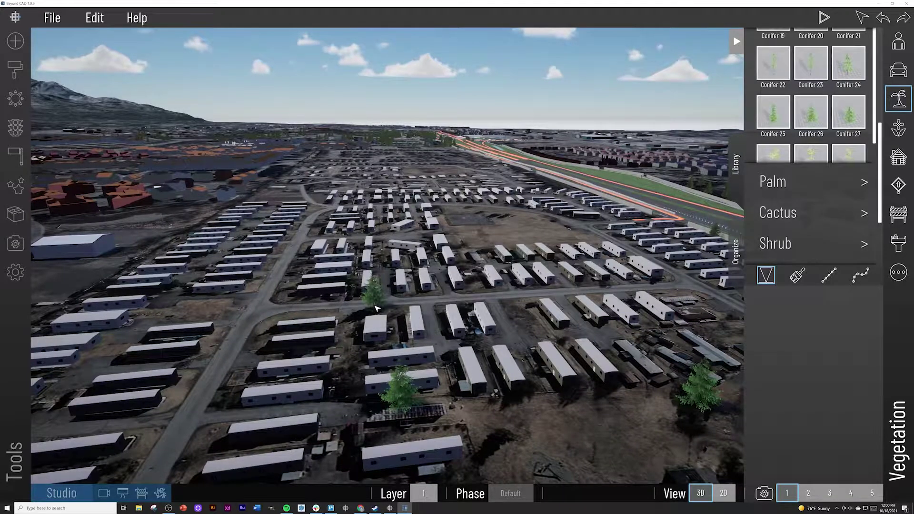
right_click_drag(376, 340, 258, 289)
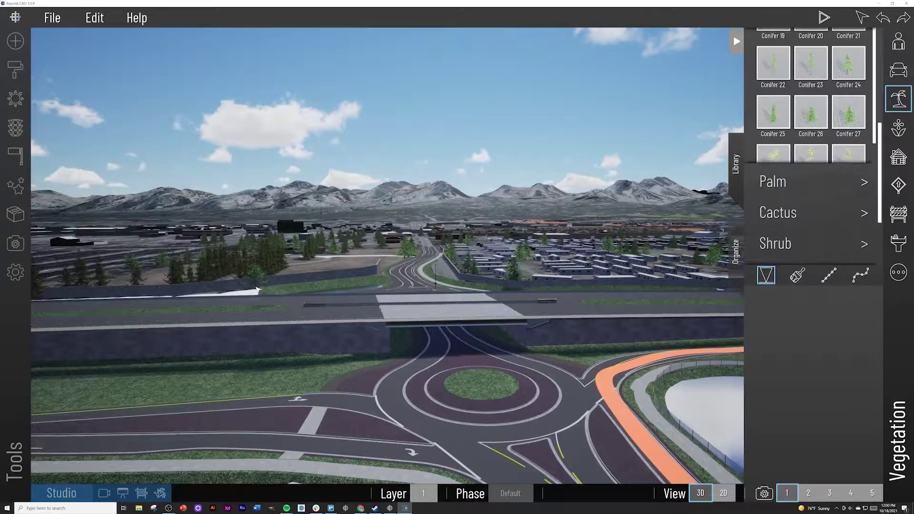
key("Escape")
right_click_drag(508, 205, 514, 218)
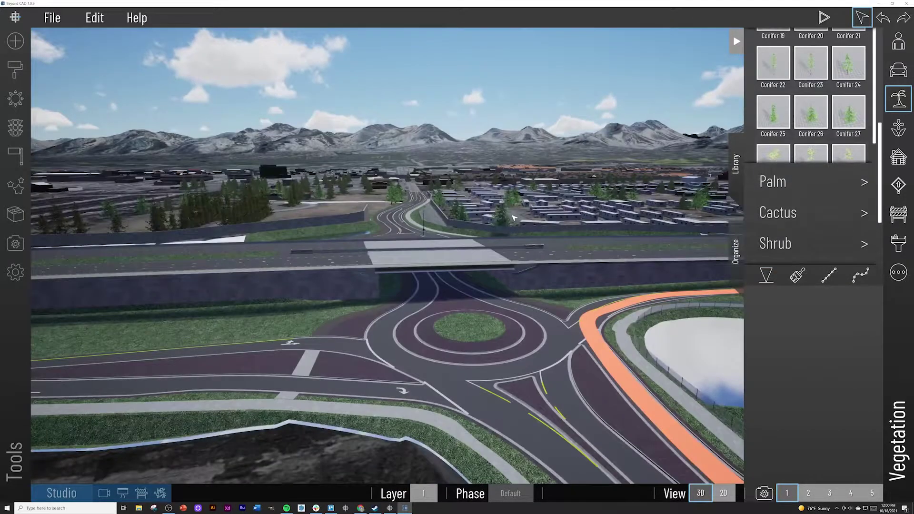
Collapse the Existing folder in the project organization and move the loose Conifer 25 group into it
left_click(736, 260)
scroll(786, 164, "up", 1)
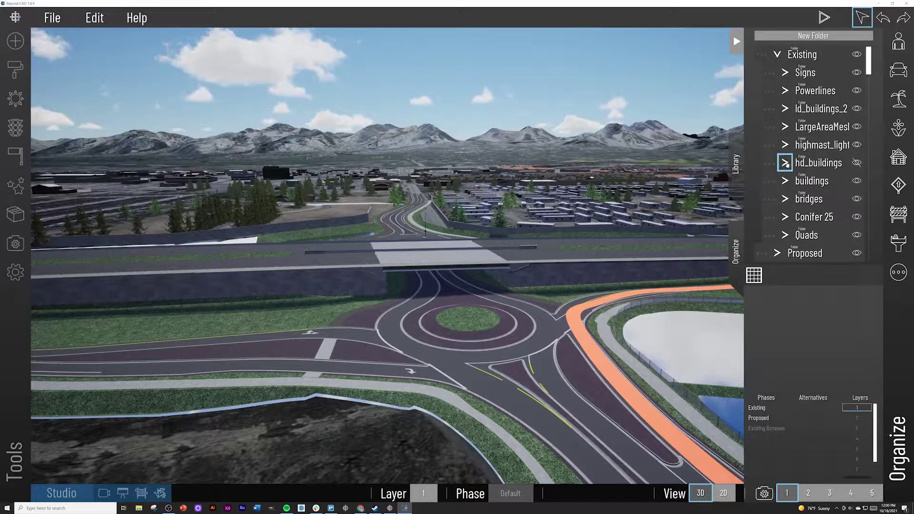
left_click(776, 54)
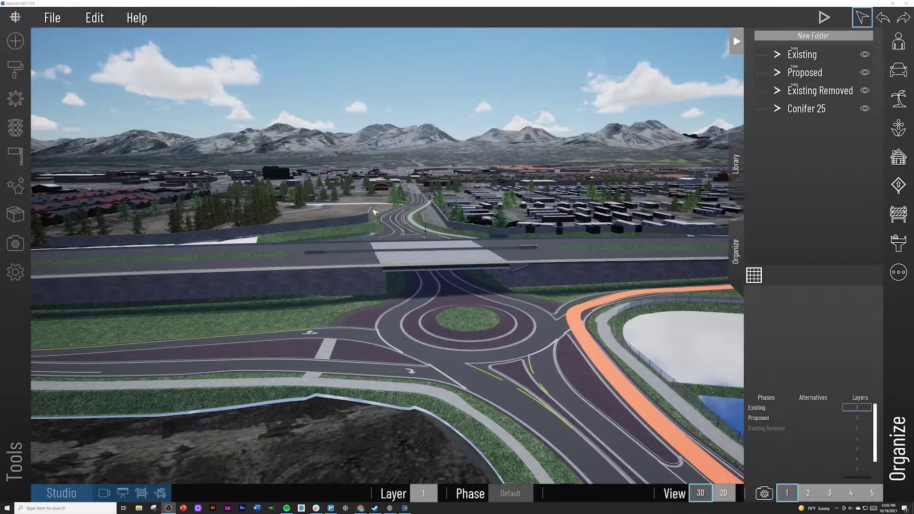
right_click_drag(373, 218, 379, 221)
right_click_drag(612, 142, 593, 129)
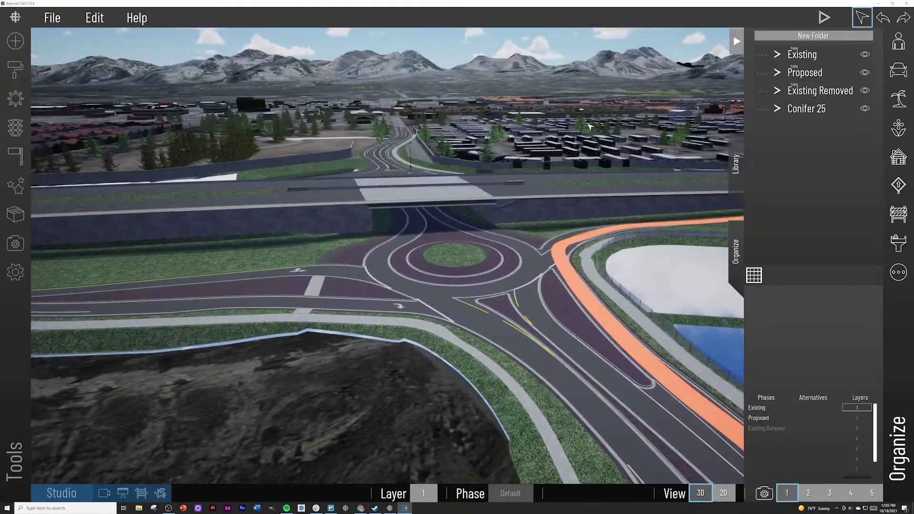
left_click(820, 108)
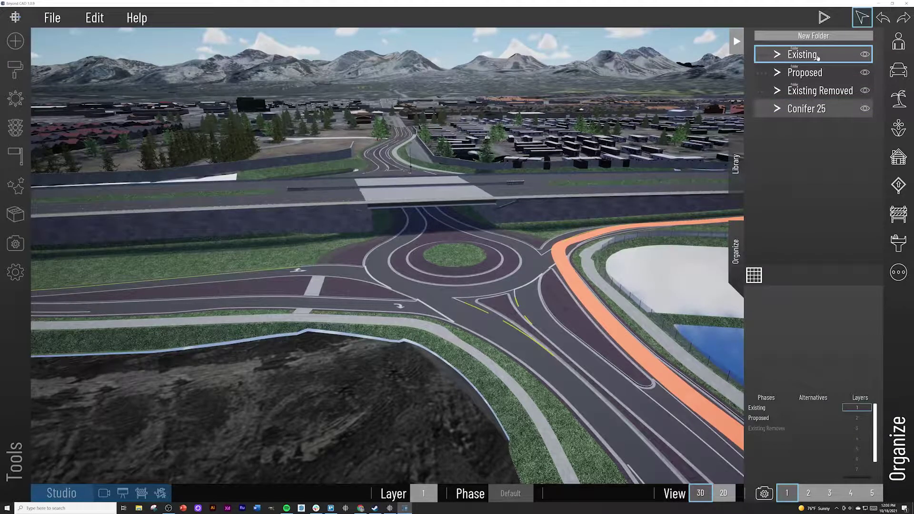
left_click_drag(816, 108, 803, 54)
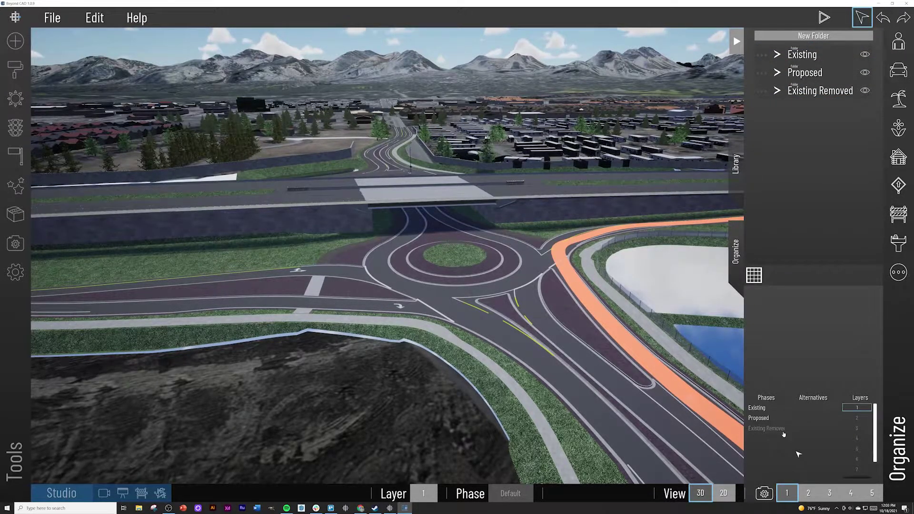
Toggle the Existing, Proposed and Existing Removed phases to check what each displays, leaving Existing Removed hidden
left_click(761, 408)
left_click(762, 411)
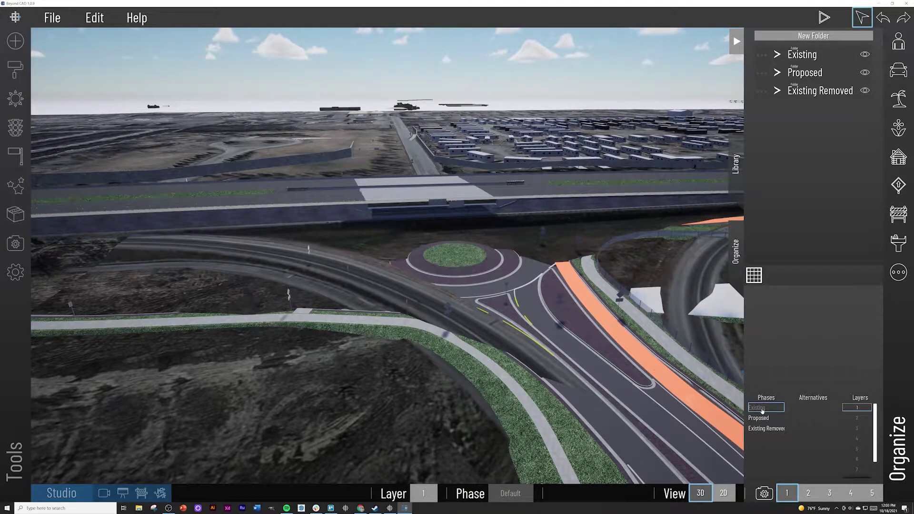
left_click(762, 418)
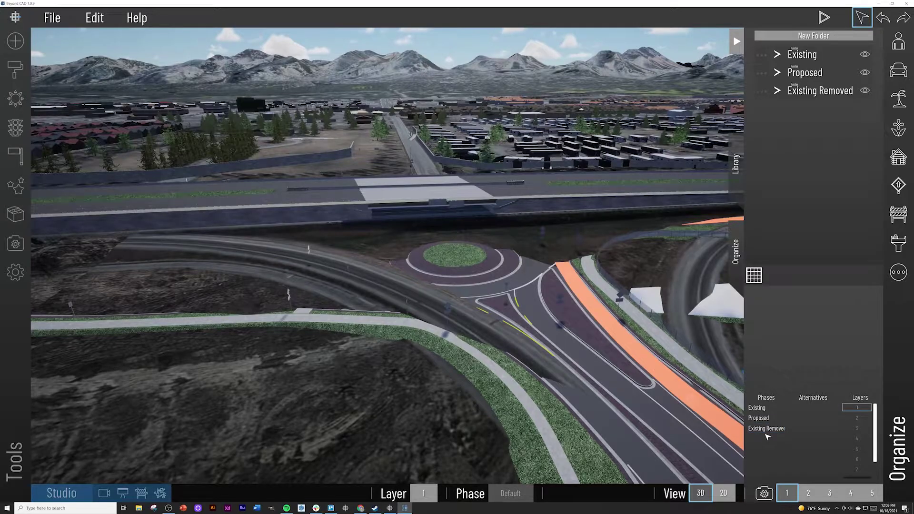
left_click(765, 429)
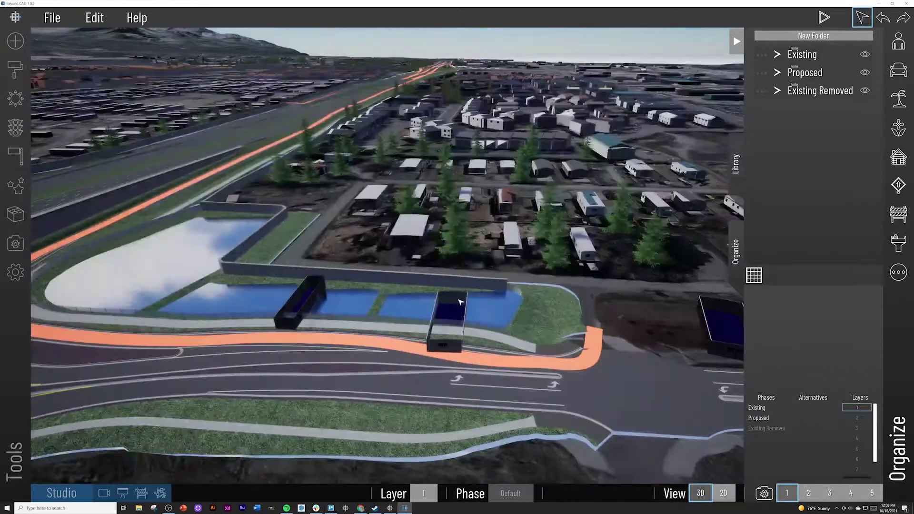
Toggle the buildings and hd_buildings folders inside Existing to identify which holds the dark buildings over the ponds
mouse_move(460, 302)
right_mouse_down()
mouse_move(482, 302)
mouse_move(449, 301)
mouse_move(452, 291)
right_mouse_up()
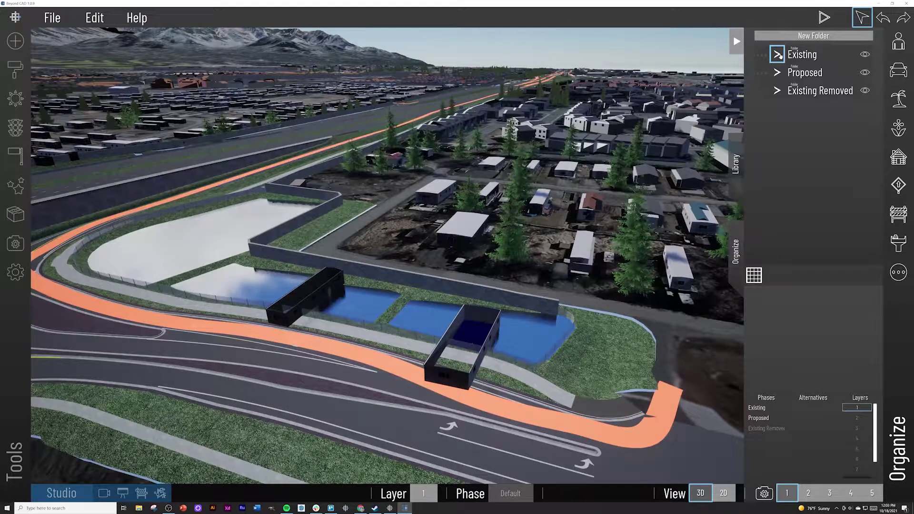
left_click(779, 54)
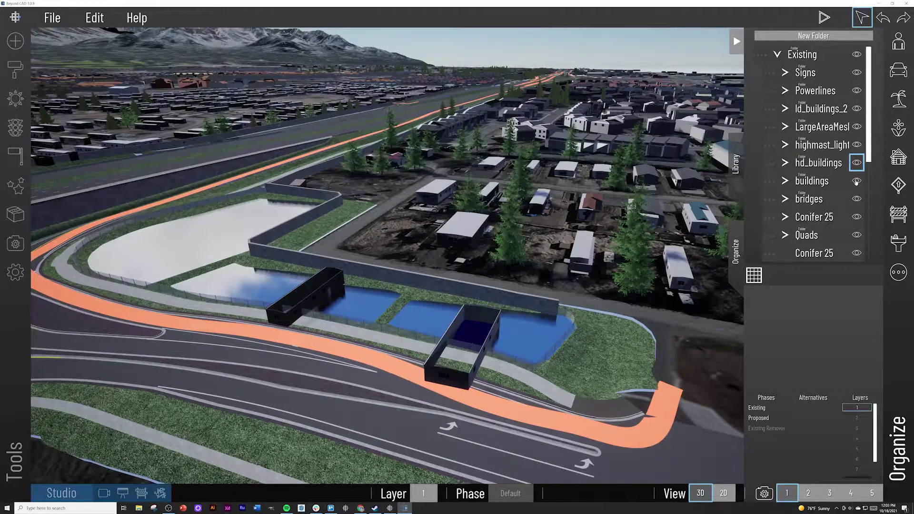
left_click(856, 182)
left_click(856, 182)
left_click(856, 163)
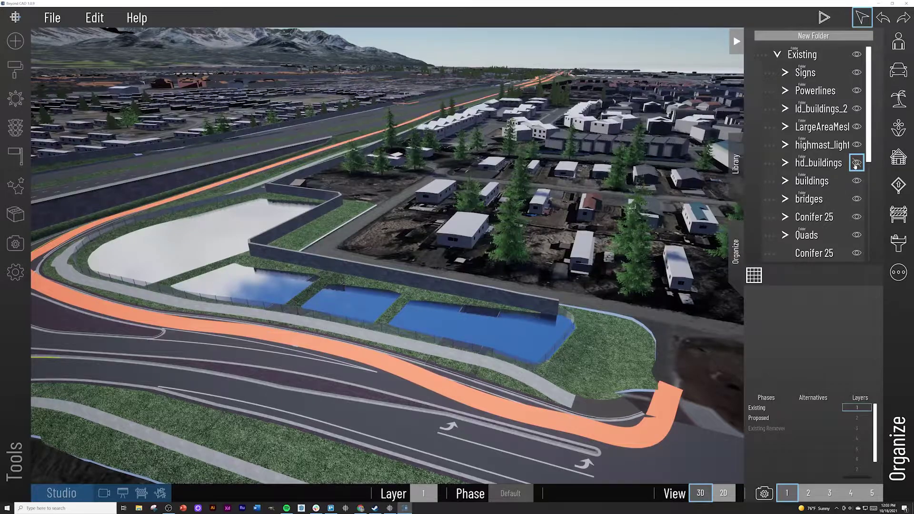
left_click(856, 163)
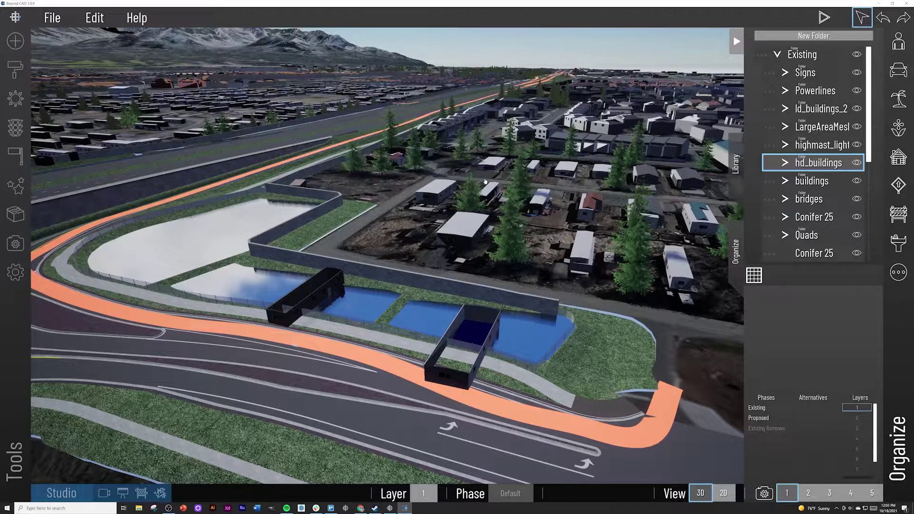
Delete the hd_buildings folder from the Existing folder, and collapse Existing
left_click(485, 182)
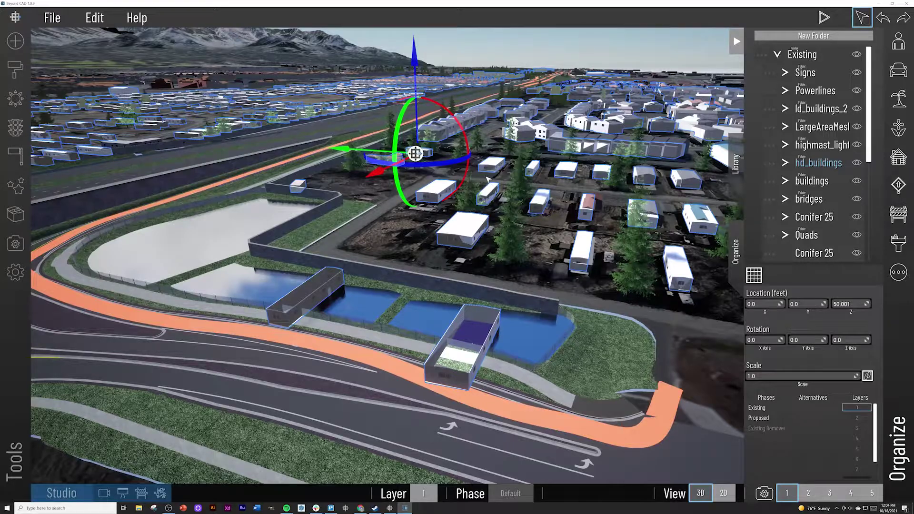
key("Delete")
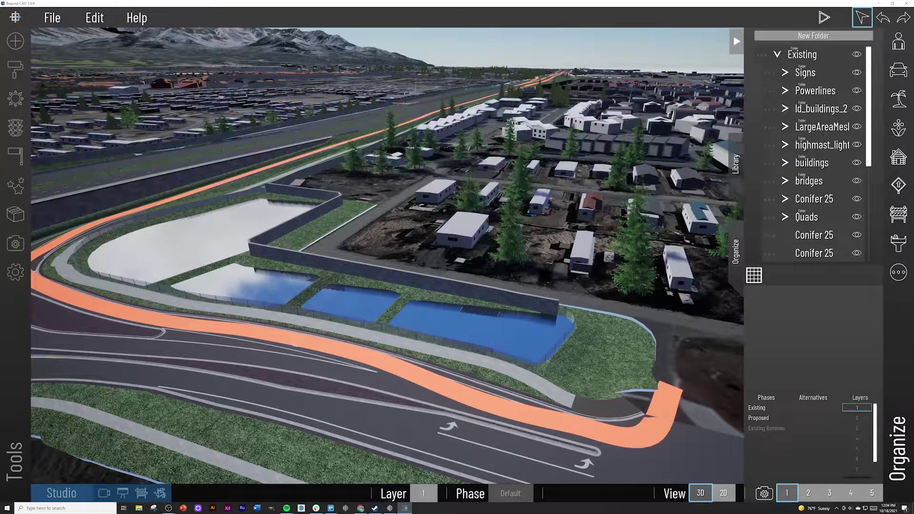
right_click_drag(650, 191, 593, 196)
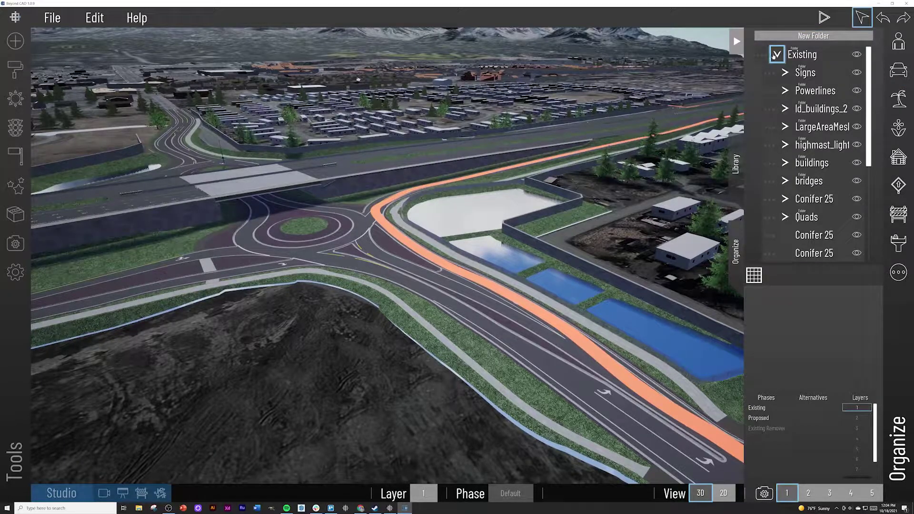
left_click(777, 55)
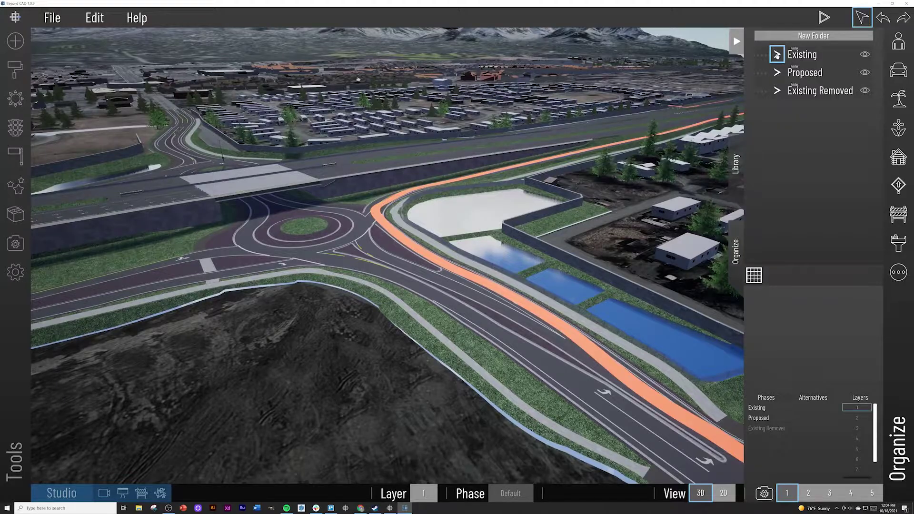
Hide the organization list and sample the imported ground material beside the ramp's retaining wall for texture editing
right_click_drag(413, 162, 374, 191)
right_click_drag(532, 276, 463, 283)
left_click(737, 42)
right_click_drag(410, 76, 471, 107)
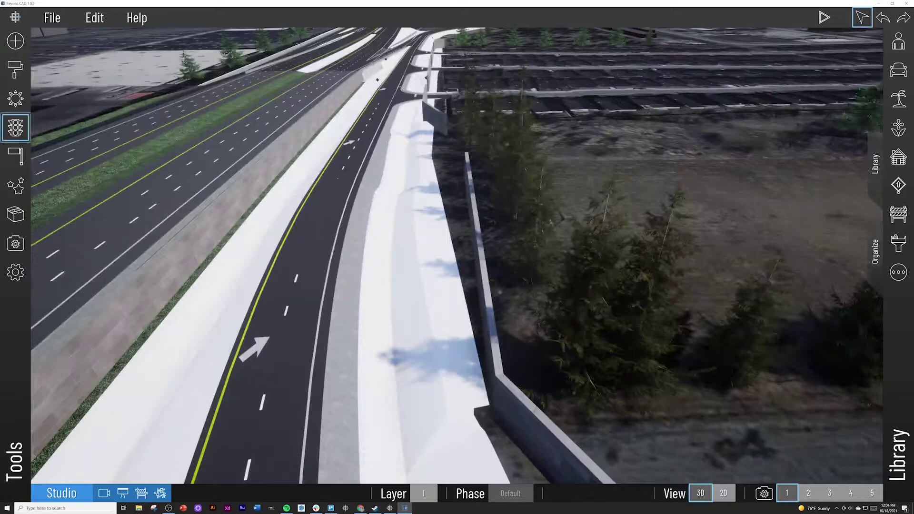
left_click(16, 70)
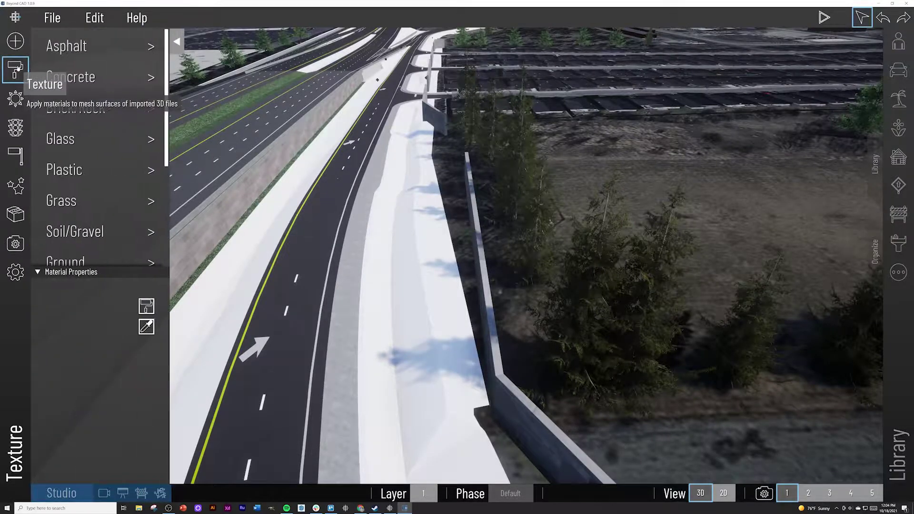
left_click(153, 325)
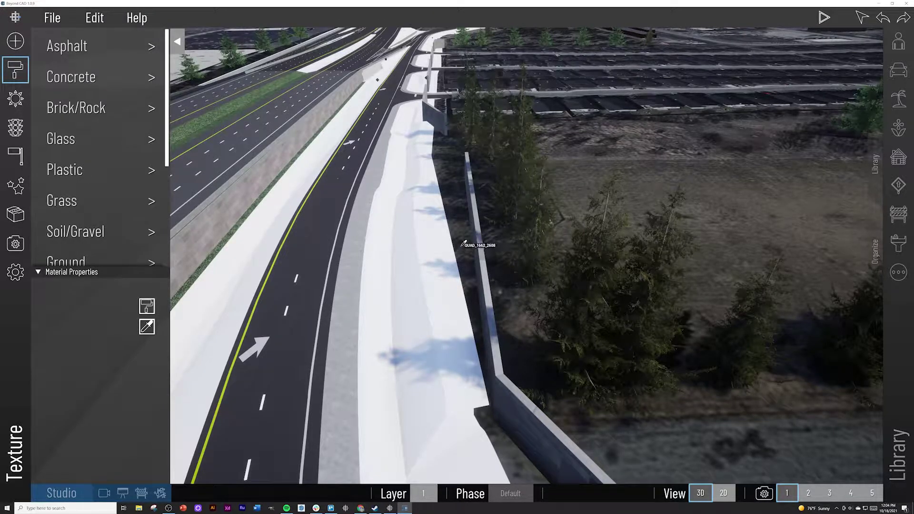
left_click(463, 245)
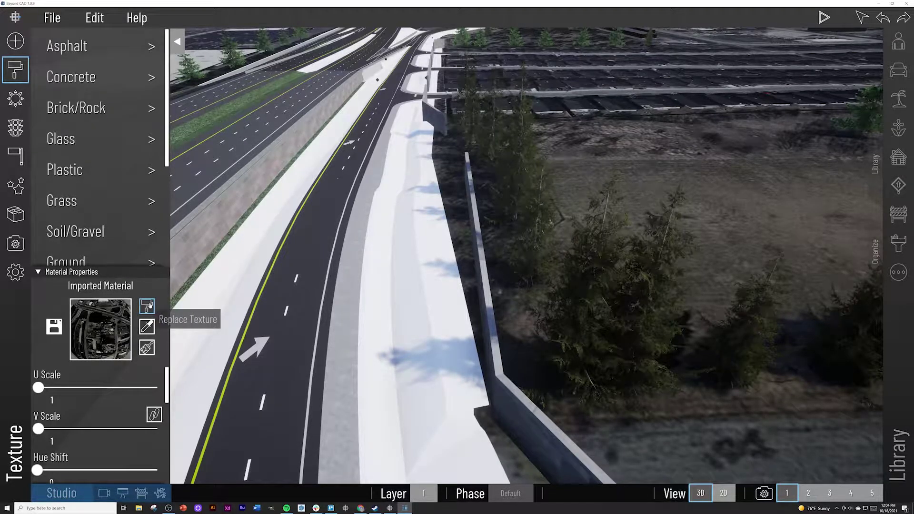
left_click(146, 307)
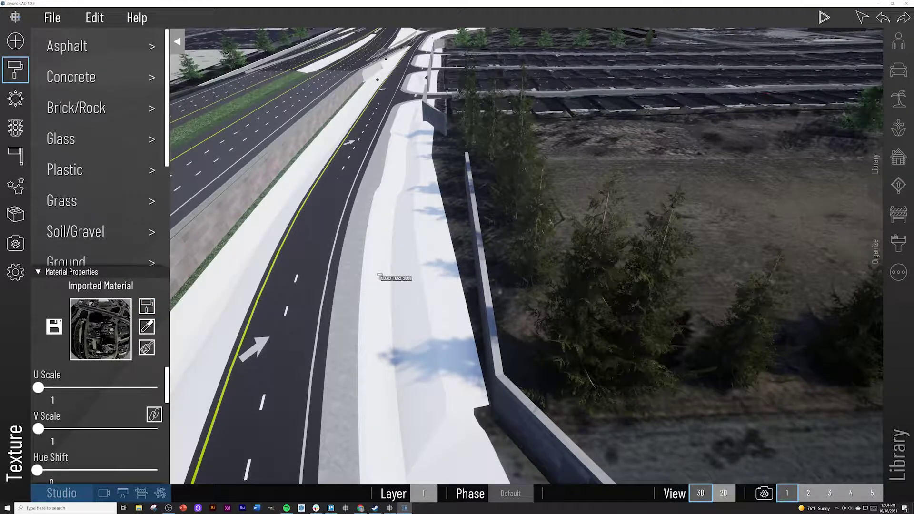
scroll(413, 268, "up", 8)
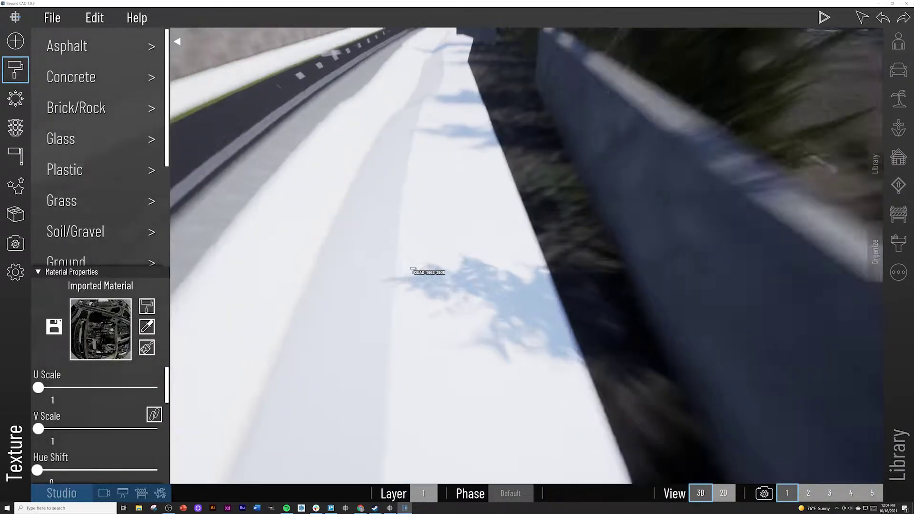
scroll(423, 246, "up", 5)
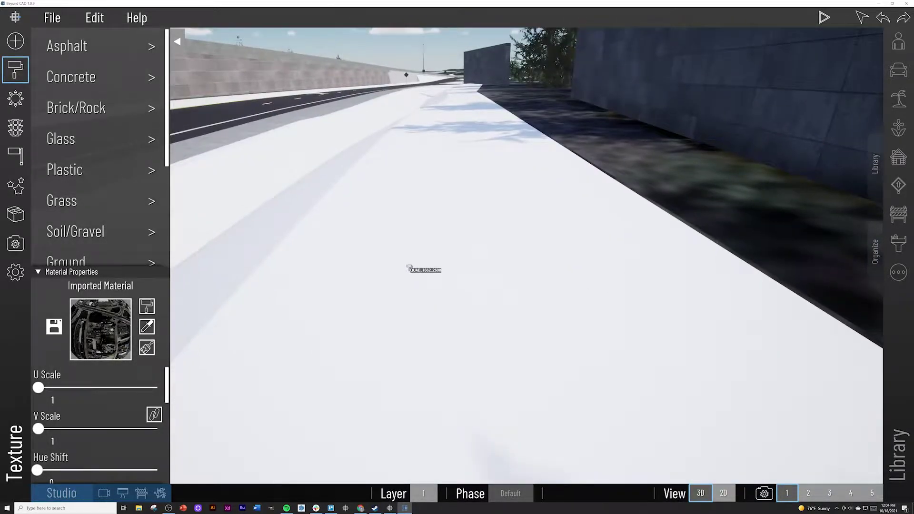
scroll(408, 262, "up", 6)
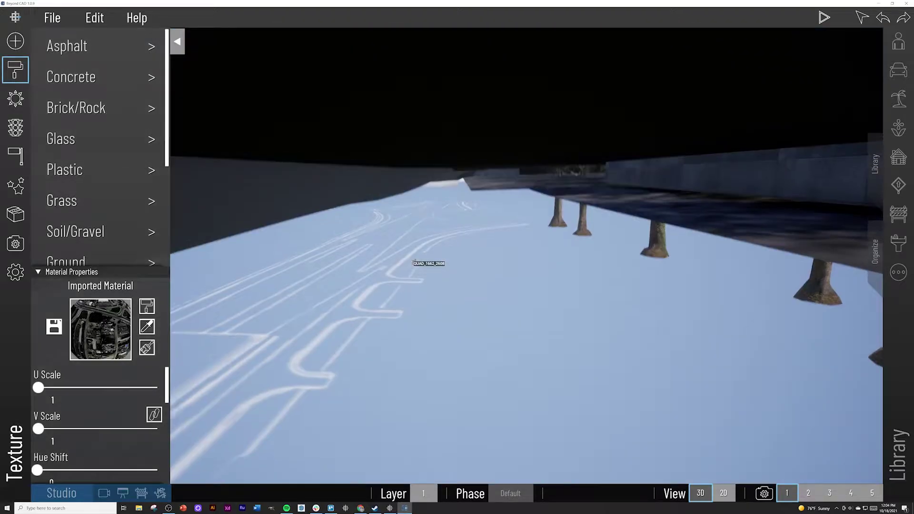
scroll(412, 260, "up", 5)
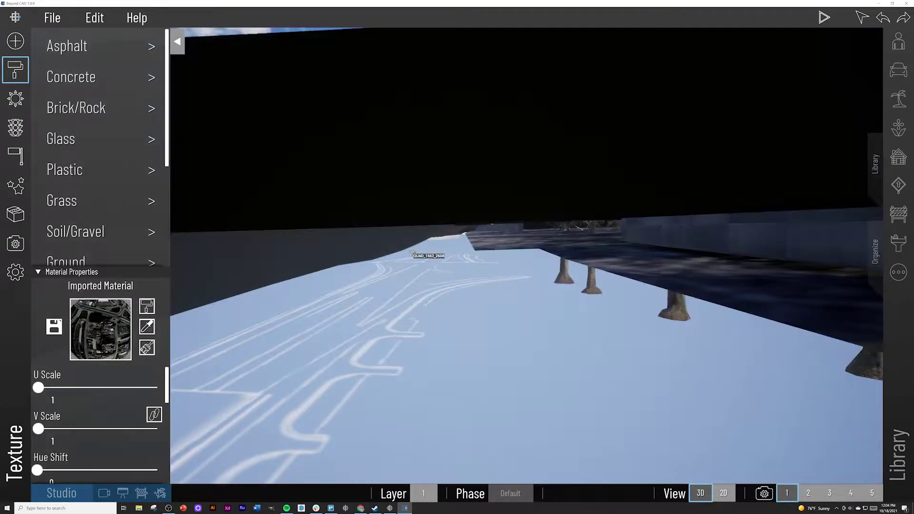
scroll(413, 253, "down", 3)
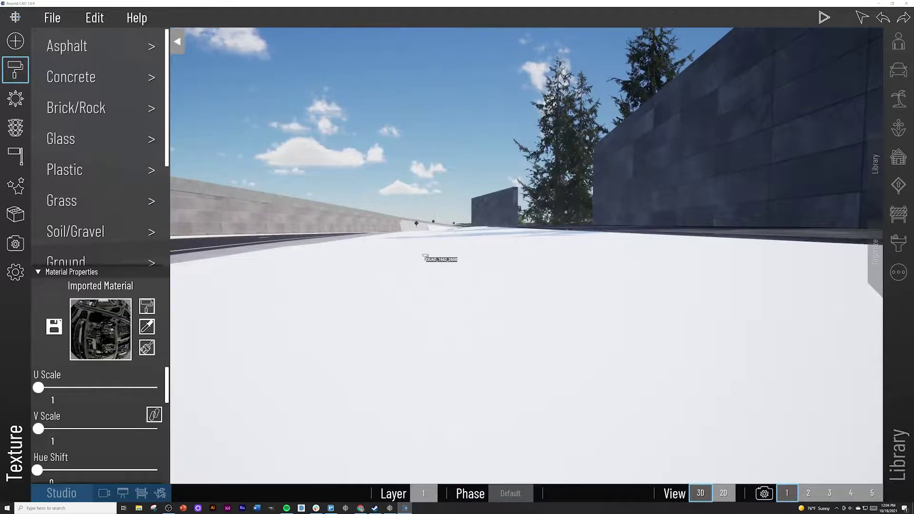
scroll(460, 395, "down", 5)
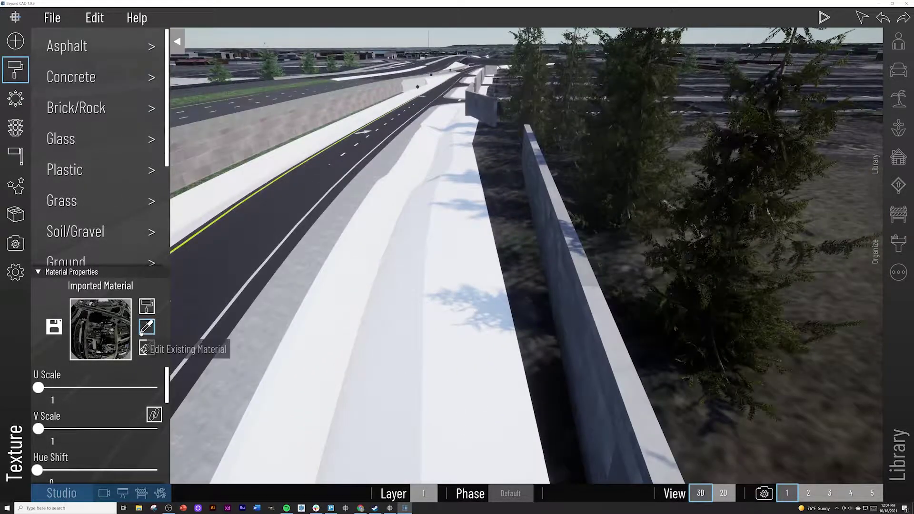
mouse_move(112, 328)
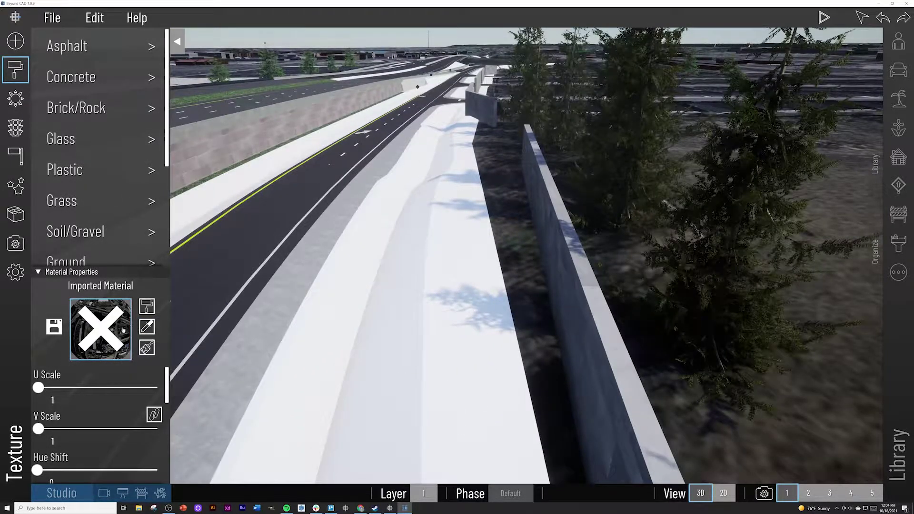
right_click_drag(339, 304, 481, 296)
scroll(376, 309, "down", 5)
scroll(358, 288, "up", 10)
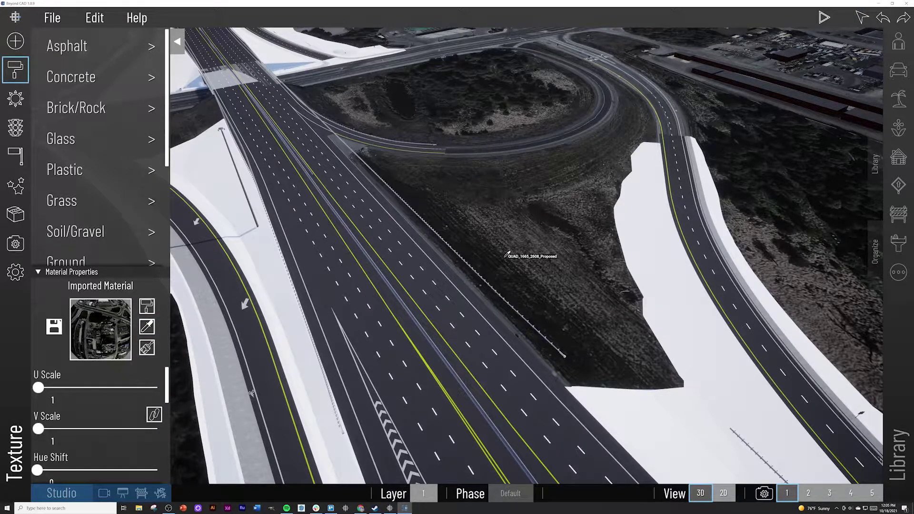
right_click_drag(509, 253, 410, 242)
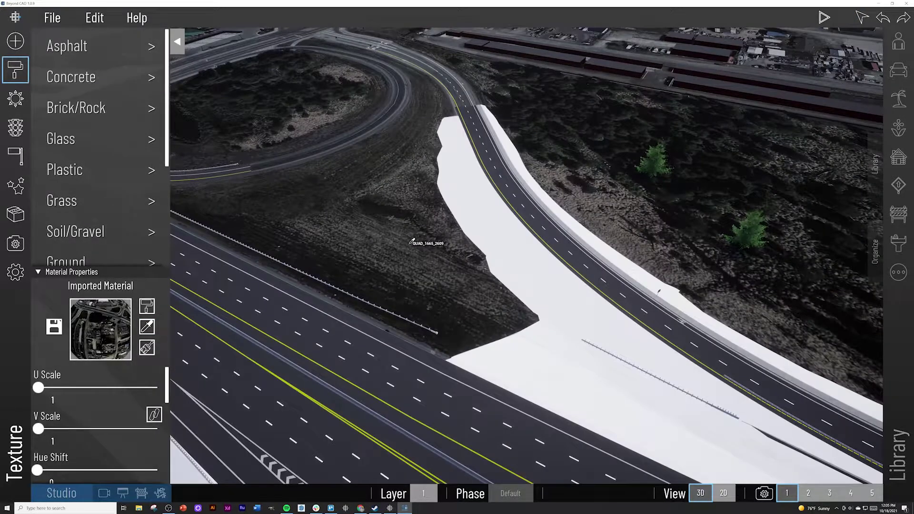
scroll(495, 236, "down", 10)
Hide the Existing phase so that only Proposed is displayed, and close the organization list
left_click(875, 251)
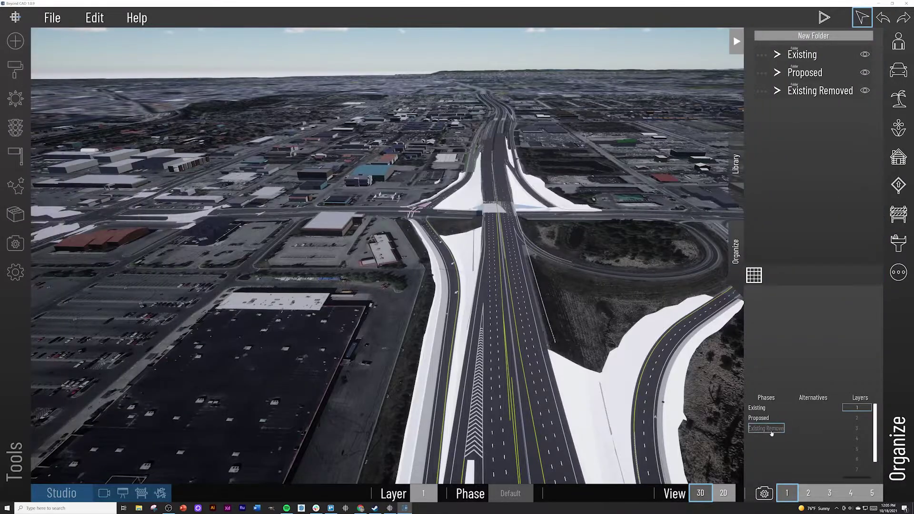
scroll(562, 375, "up", 5)
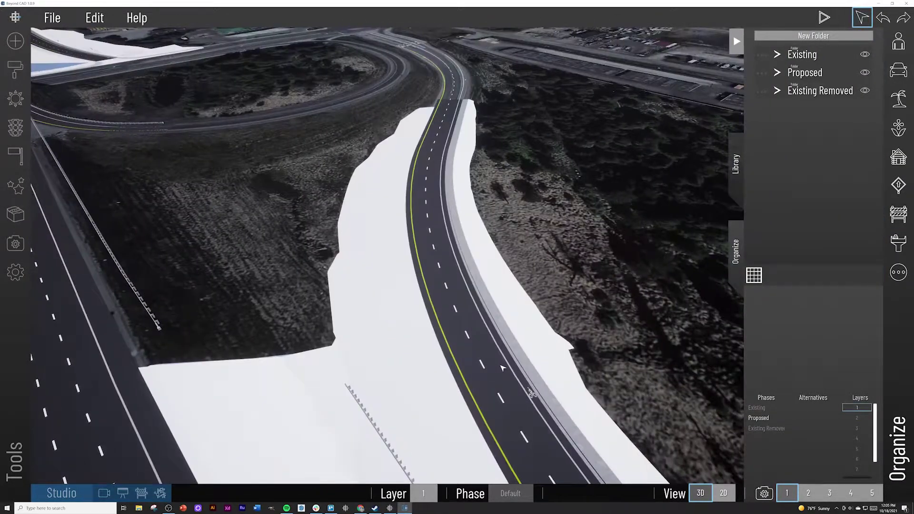
scroll(561, 376, "up", 5)
scroll(561, 375, "down", 10)
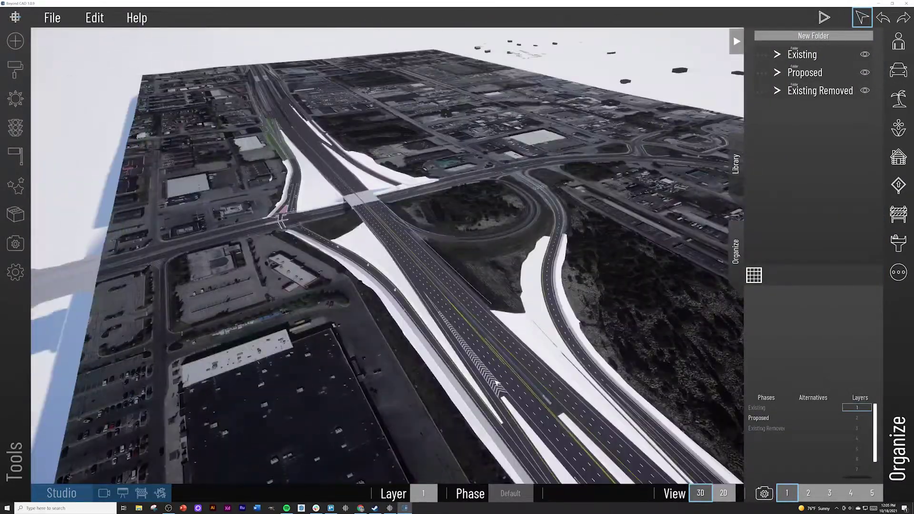
scroll(496, 379, "up", 10)
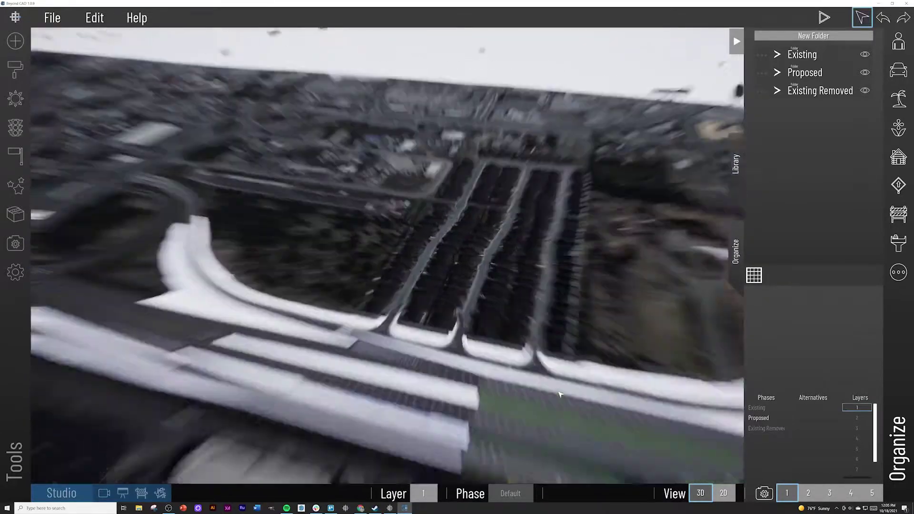
scroll(563, 404, "down", 8)
scroll(506, 387, "up", 8)
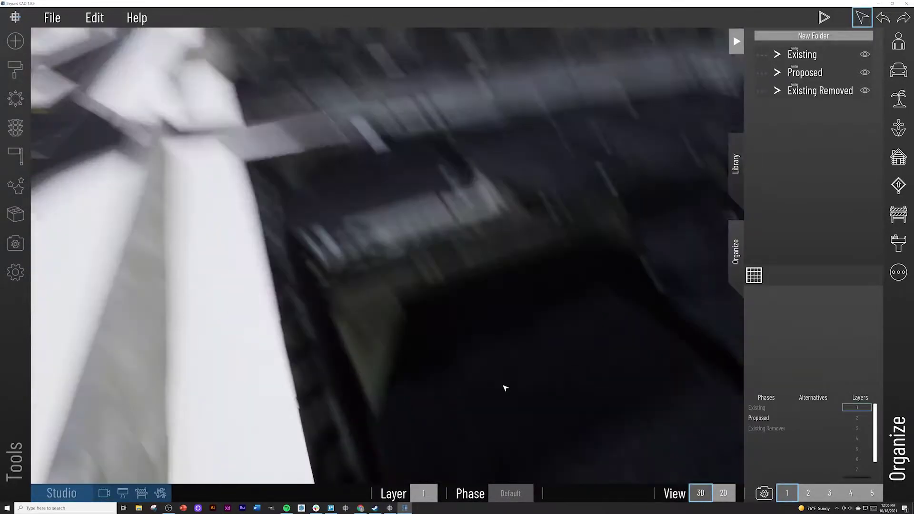
scroll(500, 353, "down", 5)
scroll(494, 356, "up", 8)
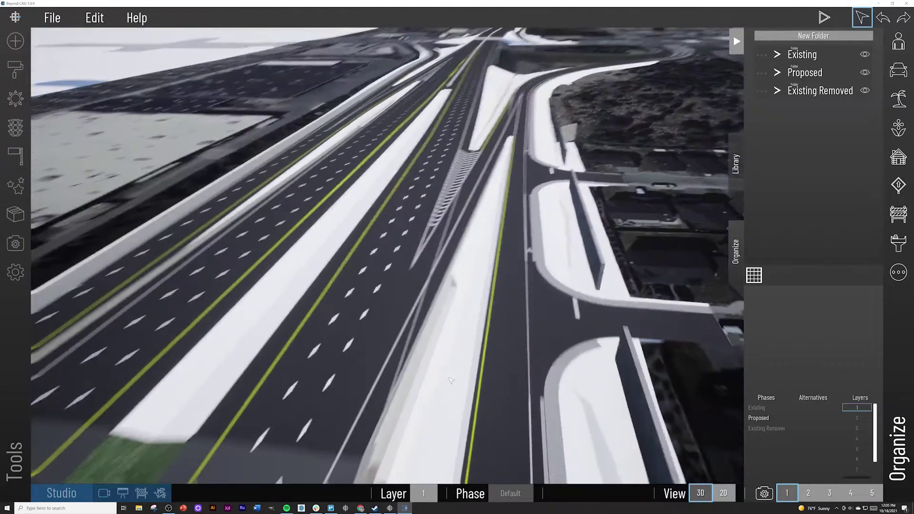
right_click_drag(451, 380, 399, 390)
scroll(407, 401, "up", 3)
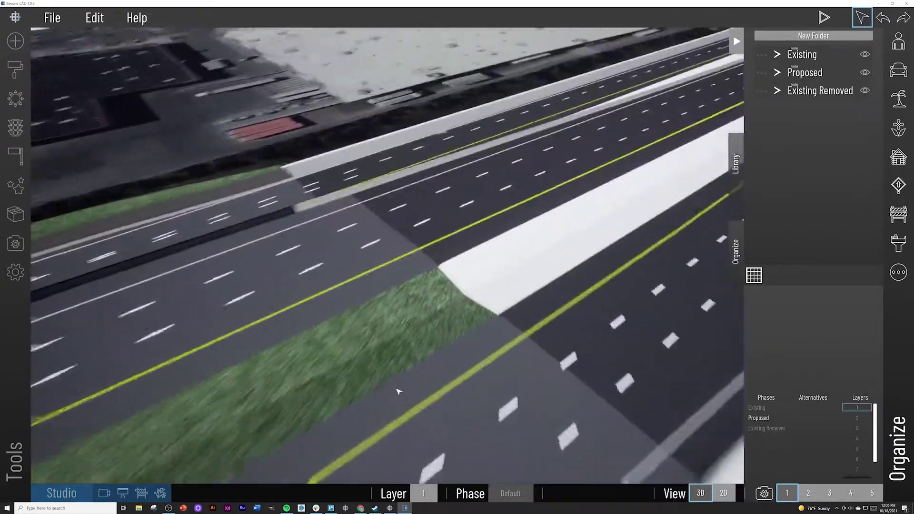
left_click(736, 42)
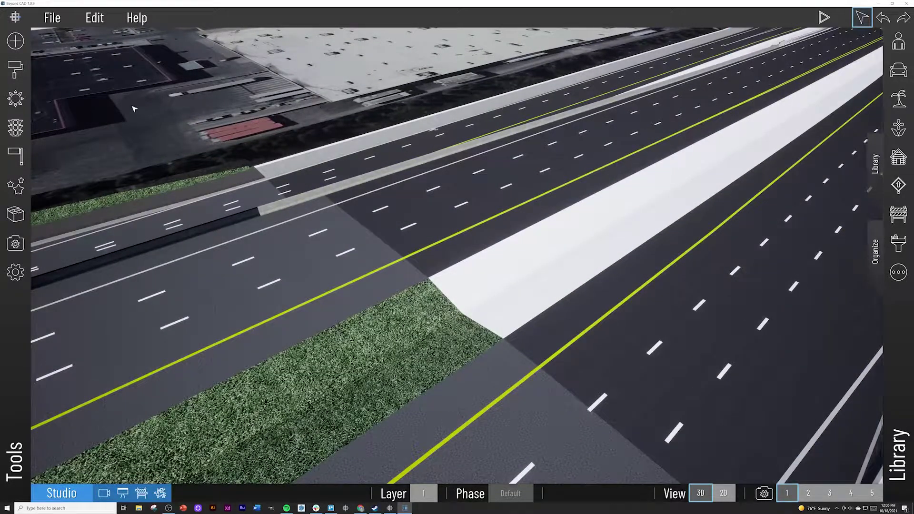
Sample the grass material from the textured highway median and replace the adjoining white ground surface's texture with it
left_click(14, 68)
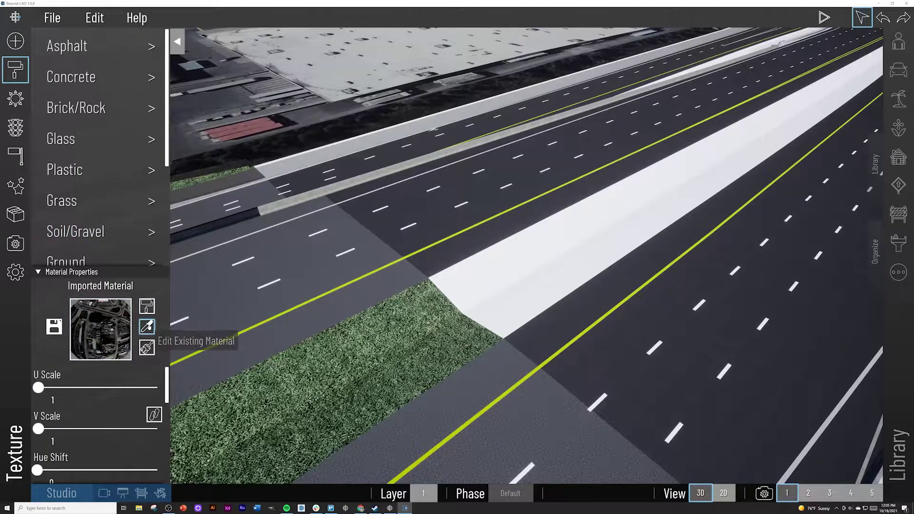
left_click(376, 333)
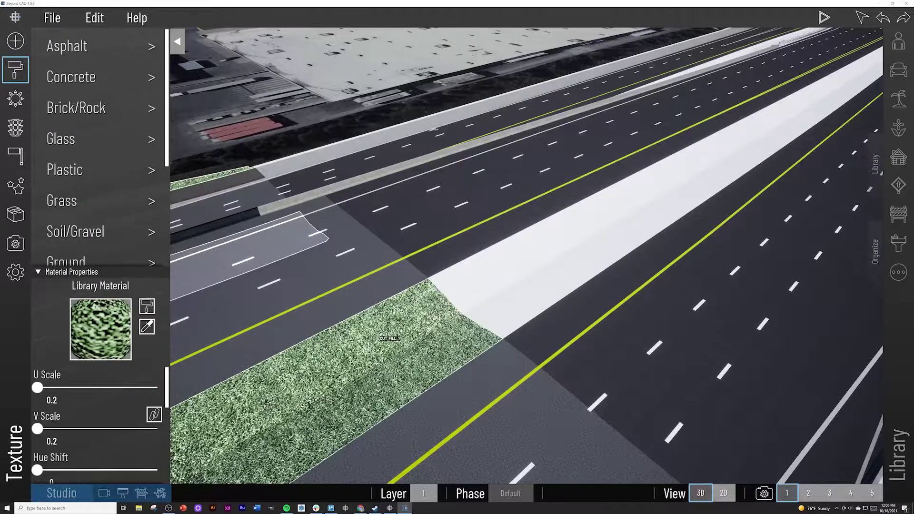
left_click(149, 307)
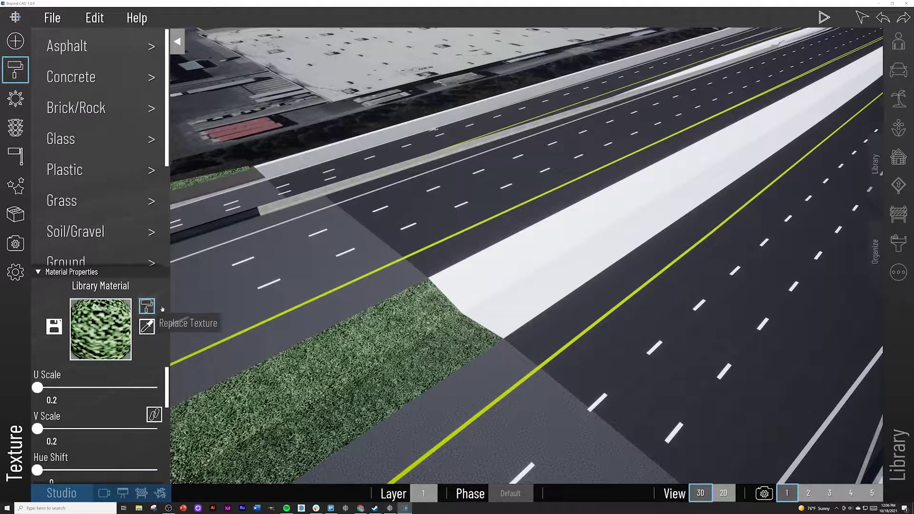
left_click(453, 290)
scroll(478, 304, "down", 5)
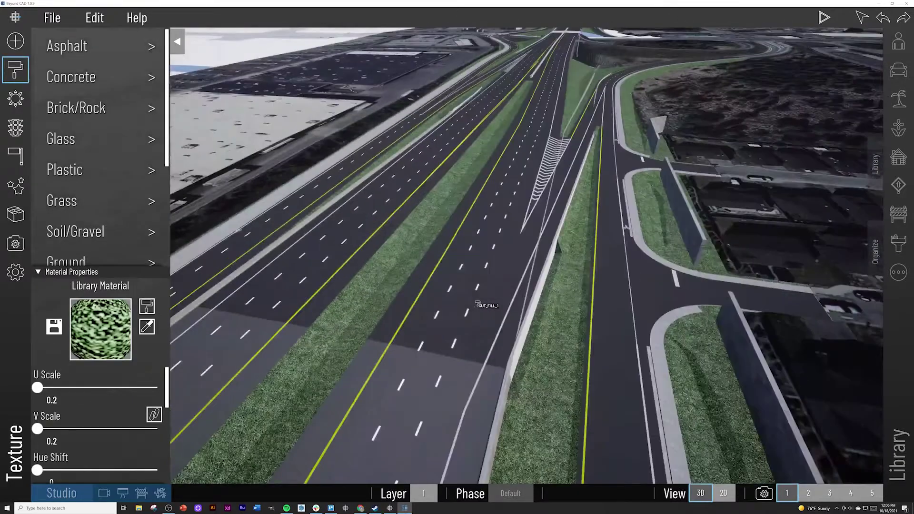
scroll(478, 303, "down", 3)
right_click_drag(486, 302, 509, 265)
scroll(512, 255, "up", 5)
scroll(557, 251, "down", 3)
scroll(560, 254, "down", 5)
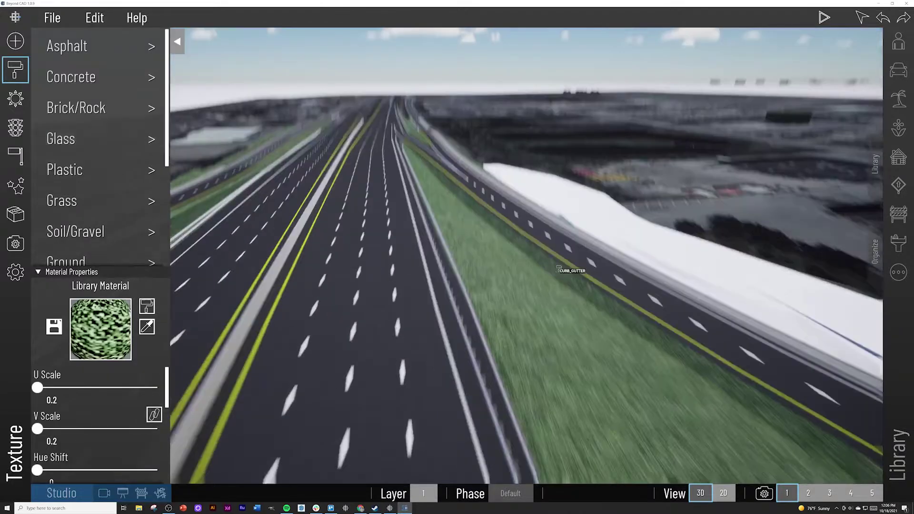
Replace the remaining white ground surfaces around the ramp's end at the crossroad with the sampled grass texture
scroll(571, 276, "up", 6)
right_click_drag(571, 277, 673, 278)
scroll(673, 277, "up", 4)
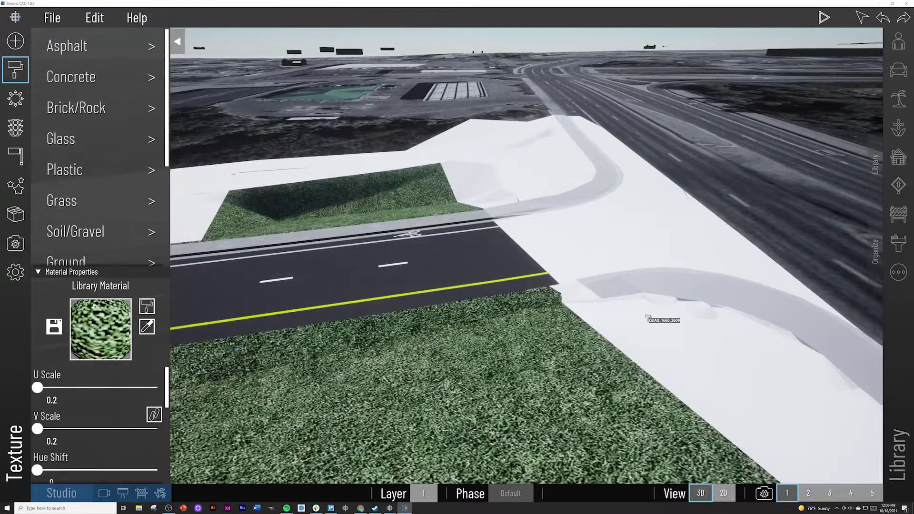
scroll(650, 317, "up", 4)
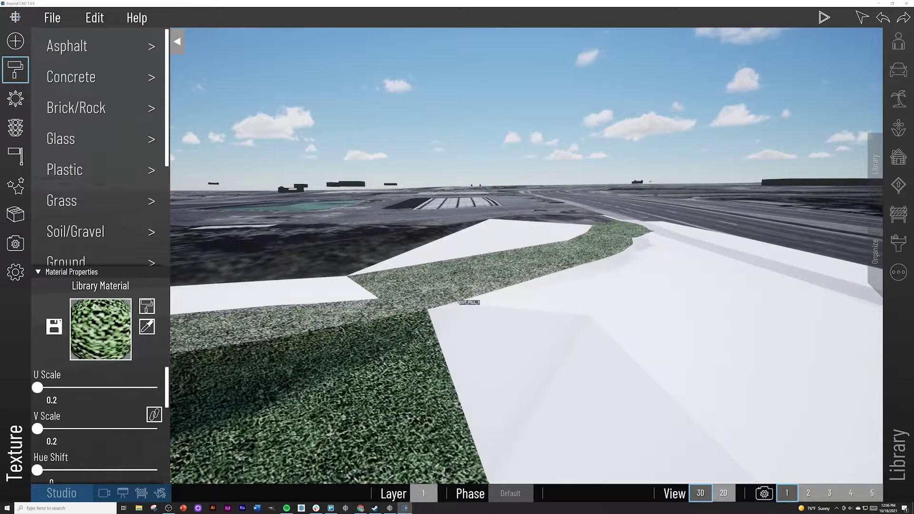
scroll(458, 302, "up", 3)
right_click_drag(459, 302, 358, 329)
scroll(358, 329, "down", 4)
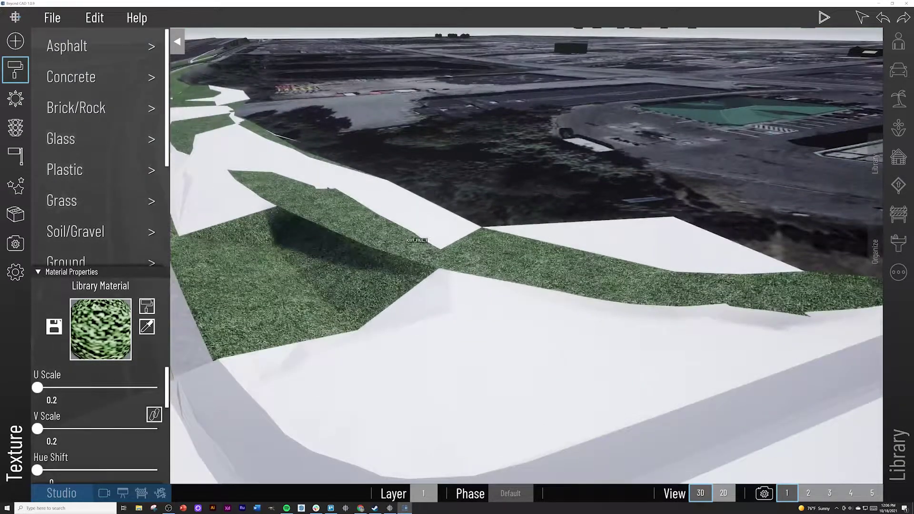
scroll(358, 329, "down", 5)
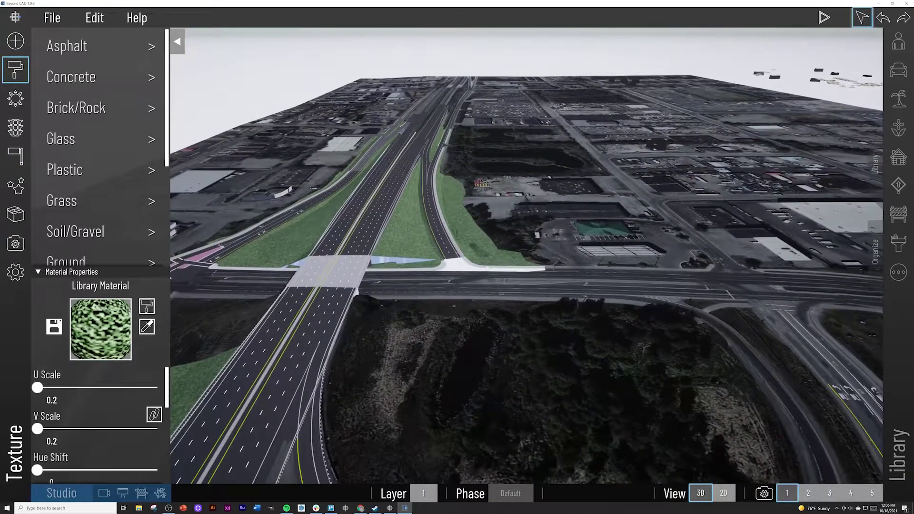
Sample the asphalt material from the highway road surface near the roundabouts for texture replacement
scroll(465, 286, "up", 5)
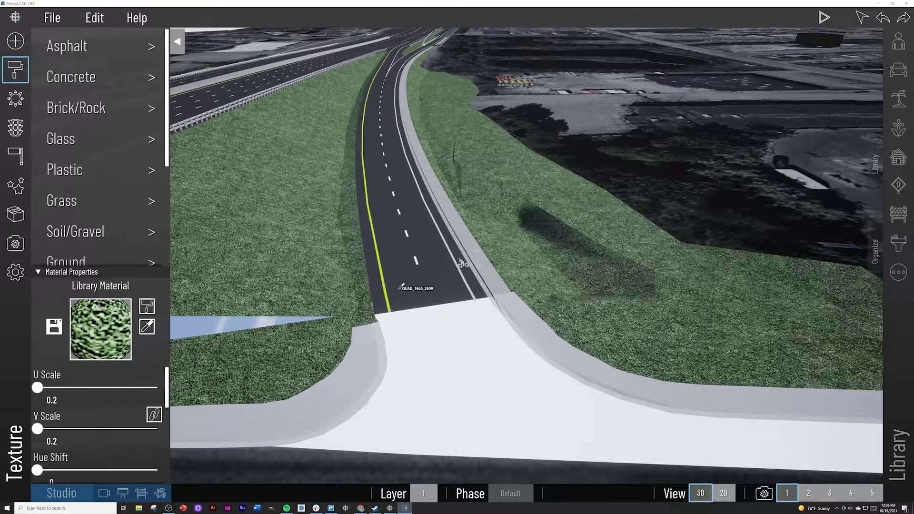
right_click_drag(435, 251, 374, 220)
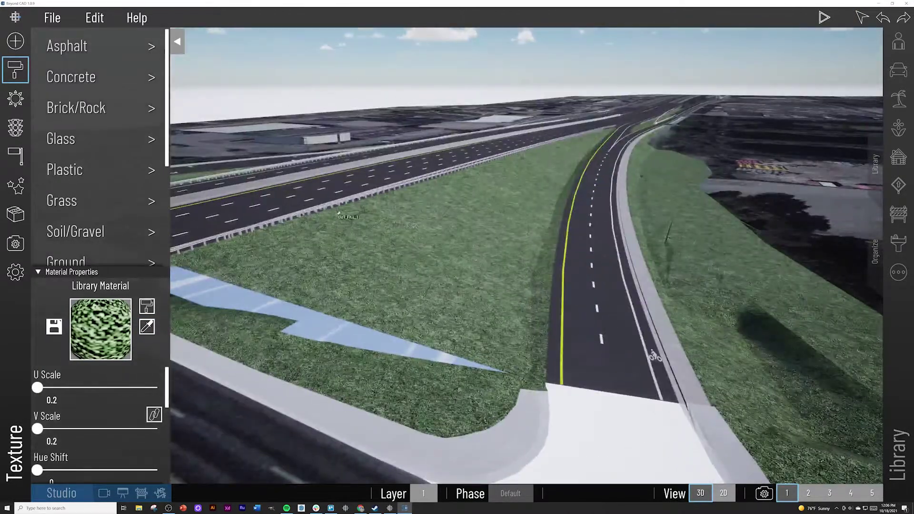
right_click_drag(252, 208, 378, 261)
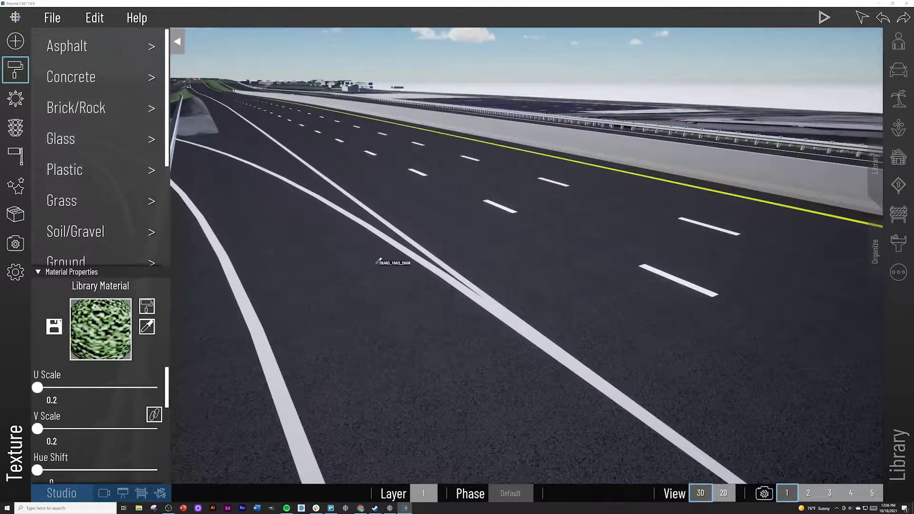
mouse_move(390, 334)
right_mouse_down()
mouse_move(370, 280)
mouse_move(375, 359)
mouse_move(387, 353)
mouse_move(379, 325)
right_mouse_up()
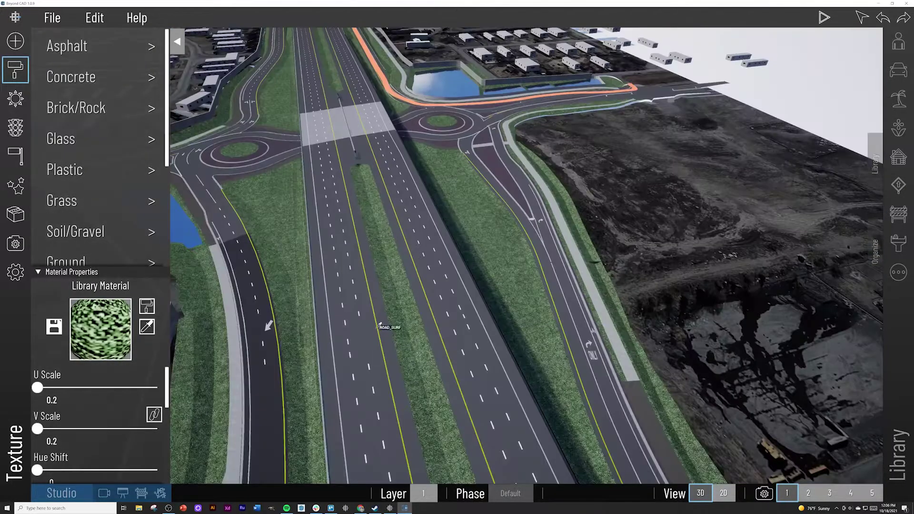
left_click(433, 281)
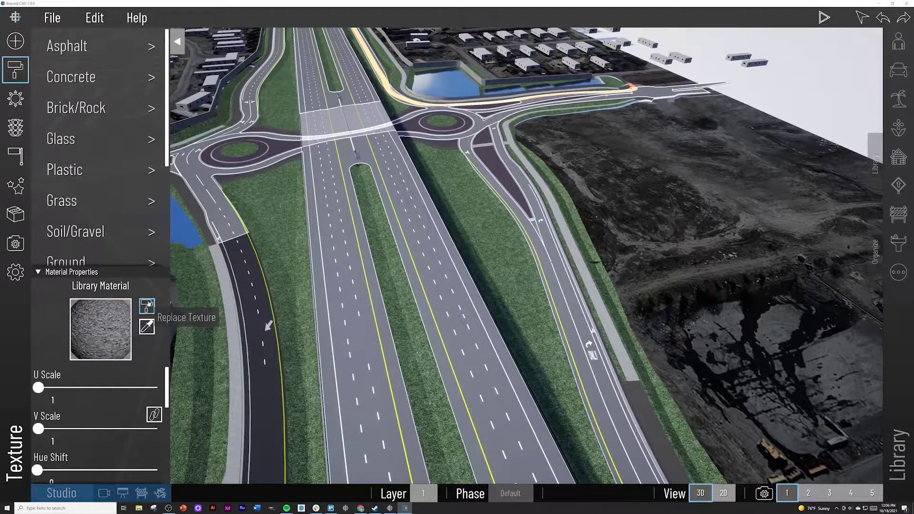
key("Escape")
Replace the white pavement where the ramp meets the crossroad with the sampled asphalt texture, and leave texture replacement
right_click_drag(370, 273, 562, 286)
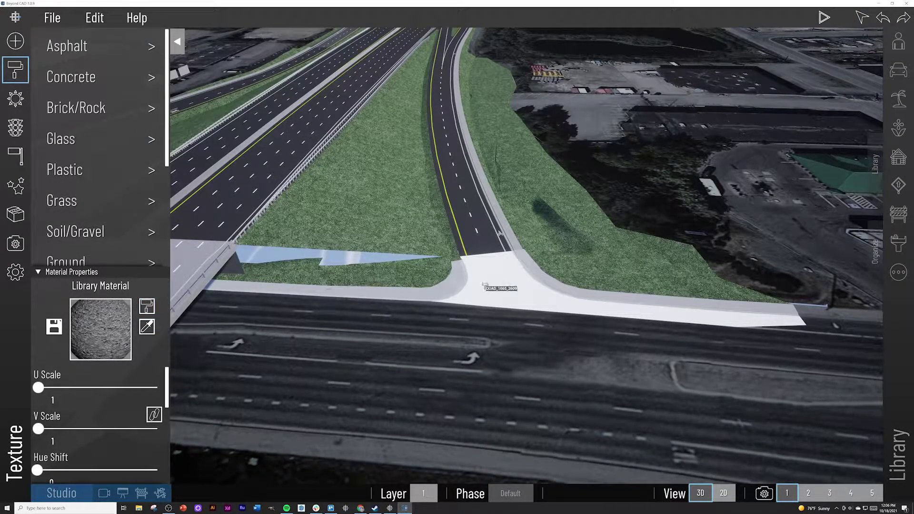
right_click_drag(518, 277, 636, 248)
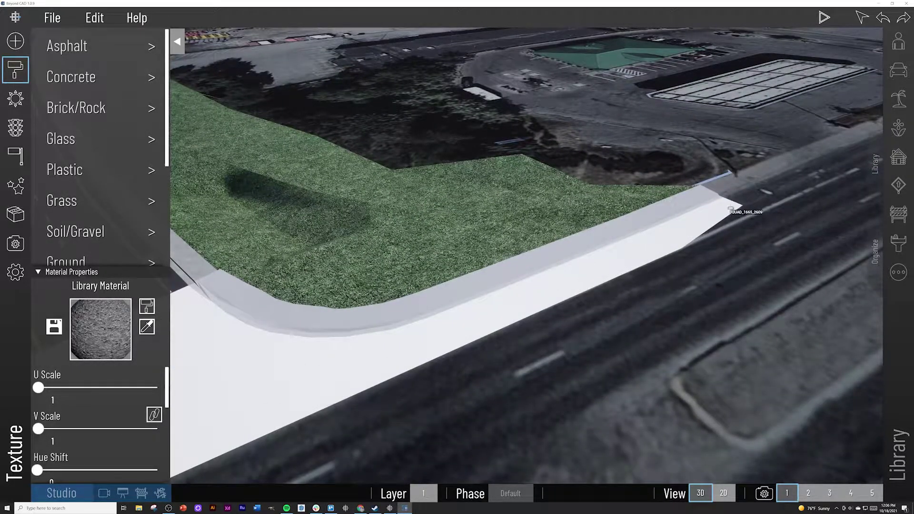
right_click_drag(734, 204, 499, 202)
left_click(310, 281)
scroll(310, 275, "down", 10)
right_click_drag(310, 276, 384, 265)
key("Escape")
scroll(428, 261, "up", 10)
scroll(313, 286, "down", 8)
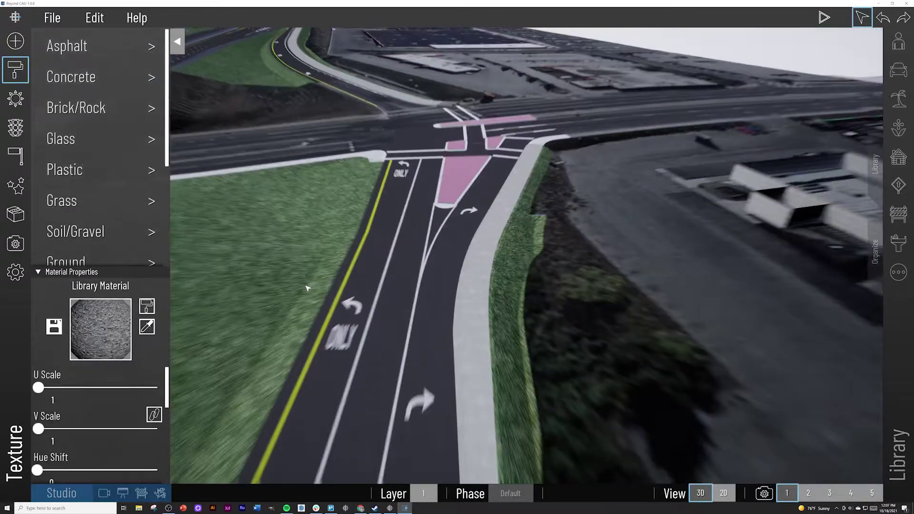
Close the texture tools and show the Existing phase together with the Proposed phase
right_click_drag(498, 276, 494, 278)
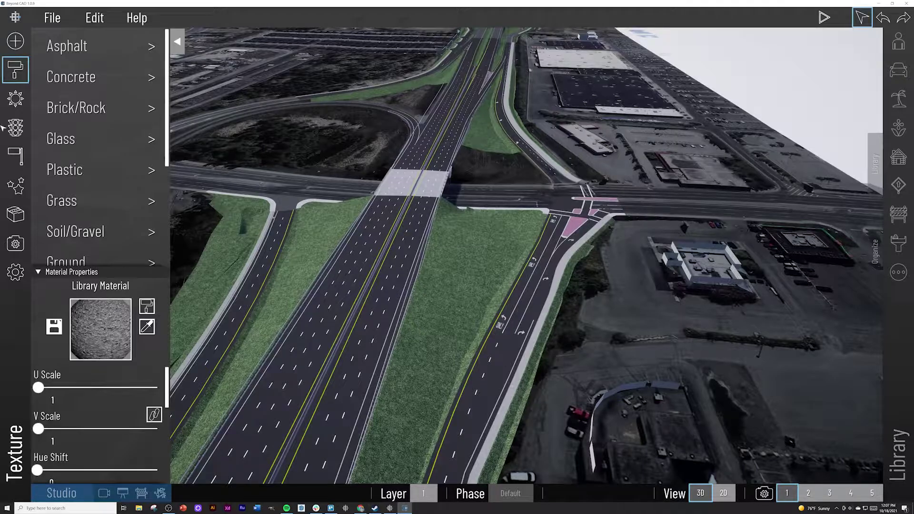
left_click(15, 70)
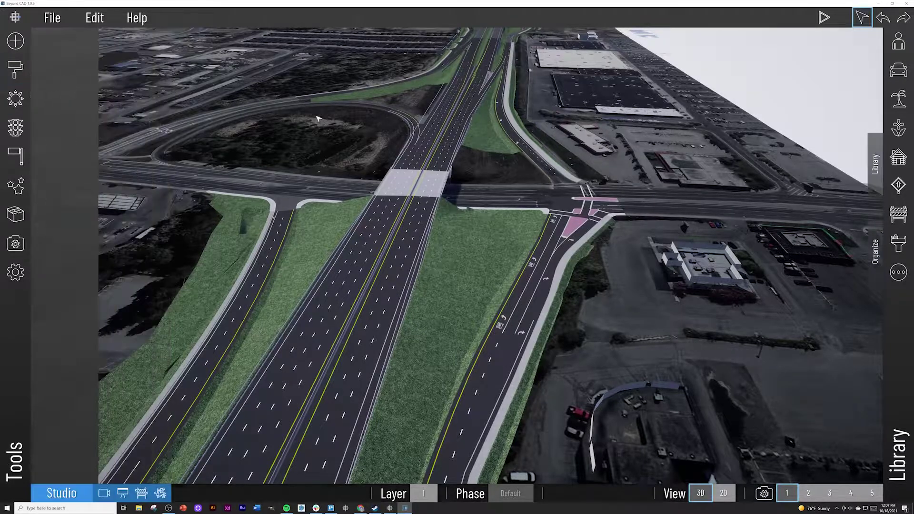
left_click(879, 256)
left_click(759, 408)
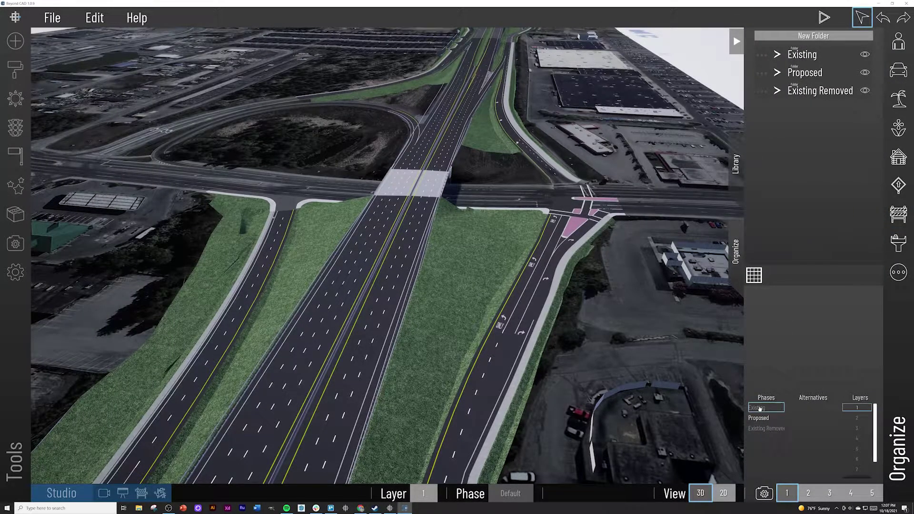
left_click(767, 428)
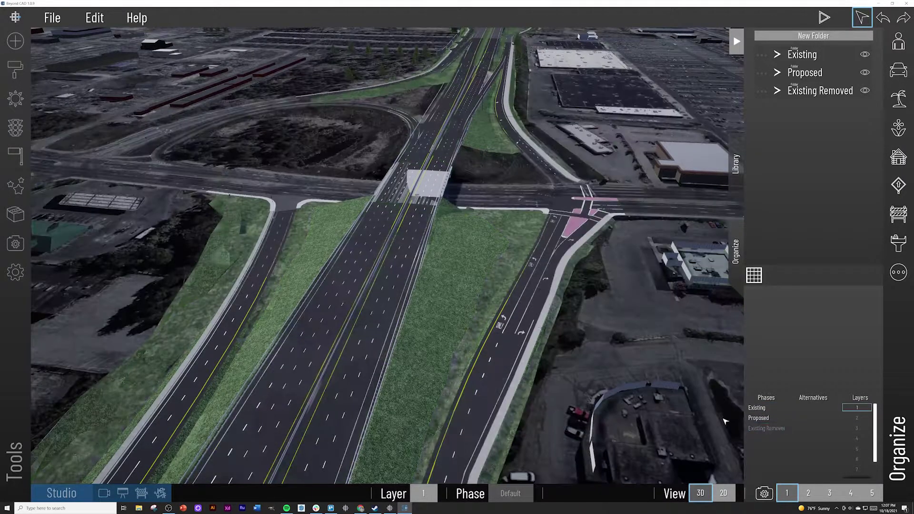
Show the Existing Removed phase over the whole interchange, alongside the Existing and Proposed phases
right_click_drag(435, 320, 362, 335)
scroll(436, 306, "down", 4)
scroll(454, 292, "up", 5)
scroll(361, 335, "down", 5)
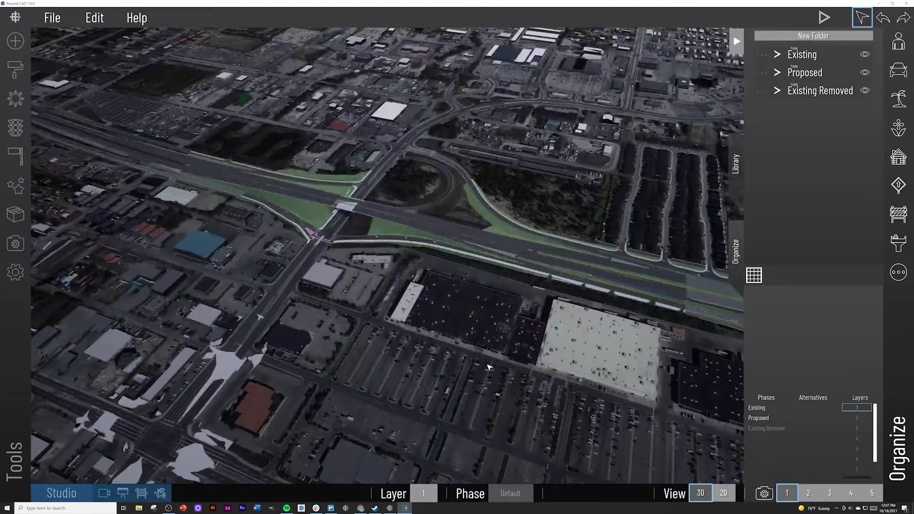
left_click(771, 430)
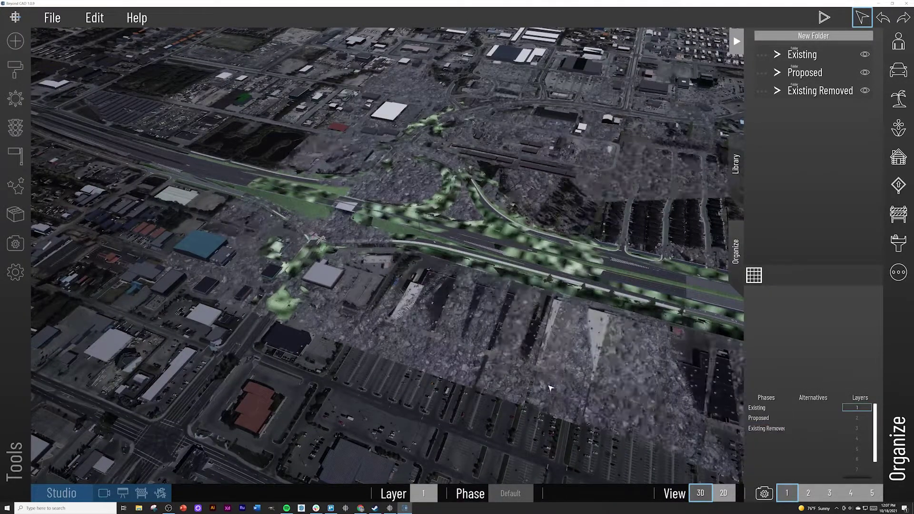
Toggle the Proposed phase off and back on to inspect the overlapping ground surfaces around the interchange
right_click_drag(574, 357, 373, 339)
left_click(758, 418)
scroll(374, 339, "up", 5)
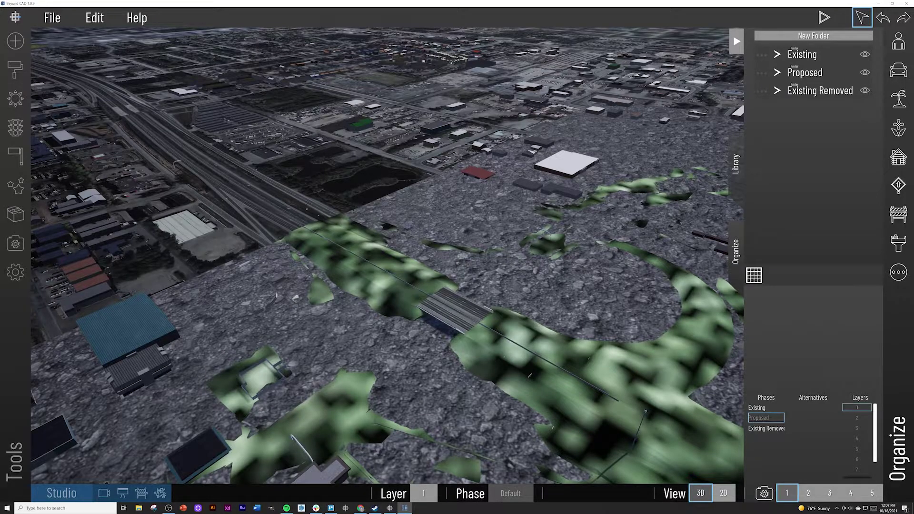
right_click_drag(463, 377, 387, 333)
scroll(367, 348, "up", 4)
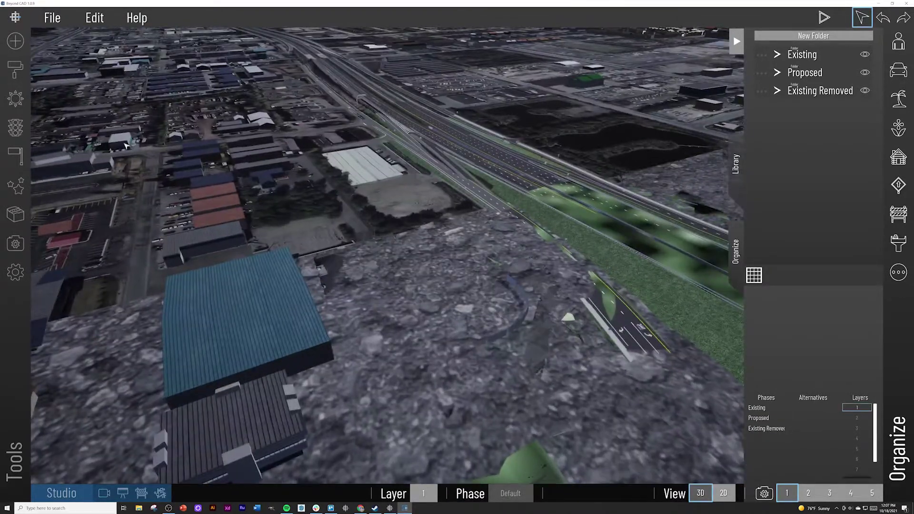
Sample the imported aerial ground material and replace the rocky ground surface's texture beside the highway with it
left_click(737, 41)
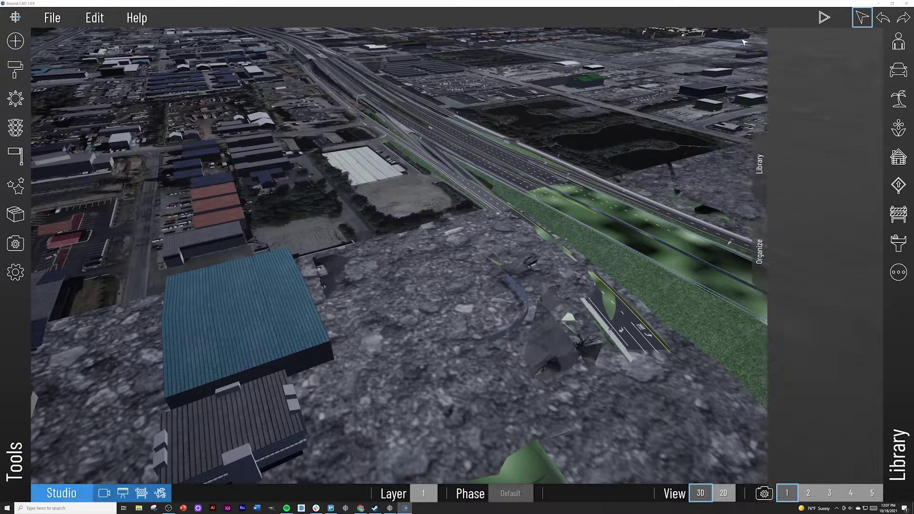
left_click(16, 70)
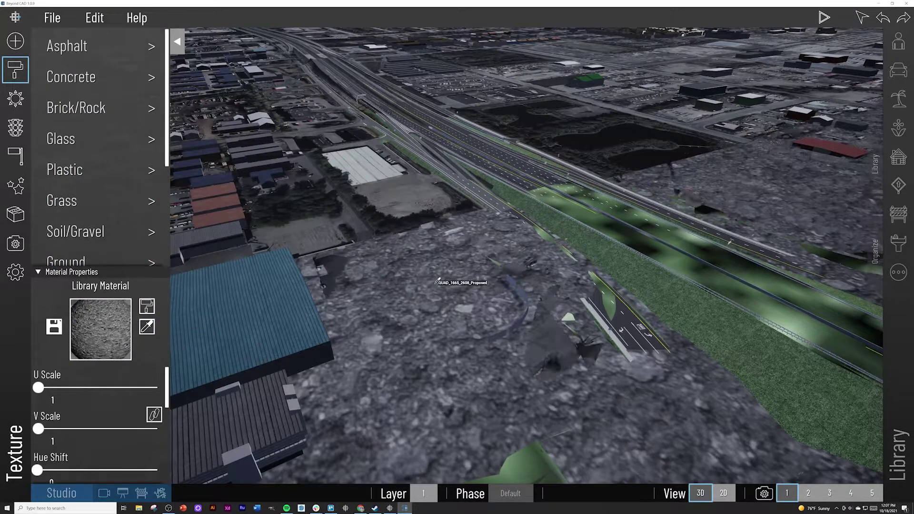
left_click(437, 281)
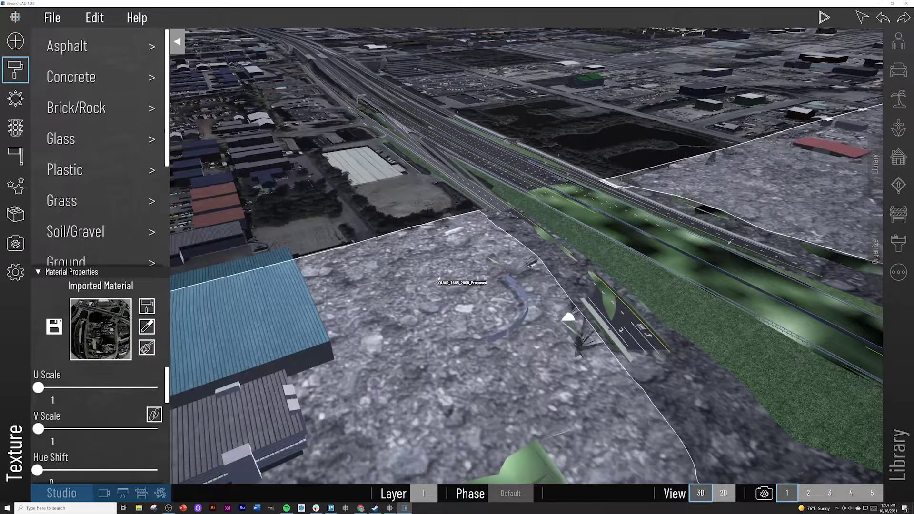
left_click(147, 309)
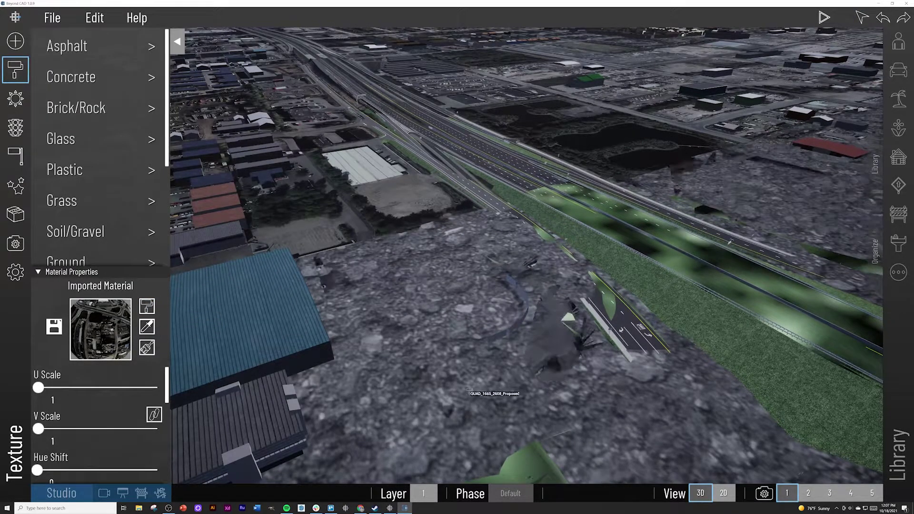
scroll(469, 399, "up", 3)
scroll(460, 399, "up", 3)
scroll(460, 400, "down", 3)
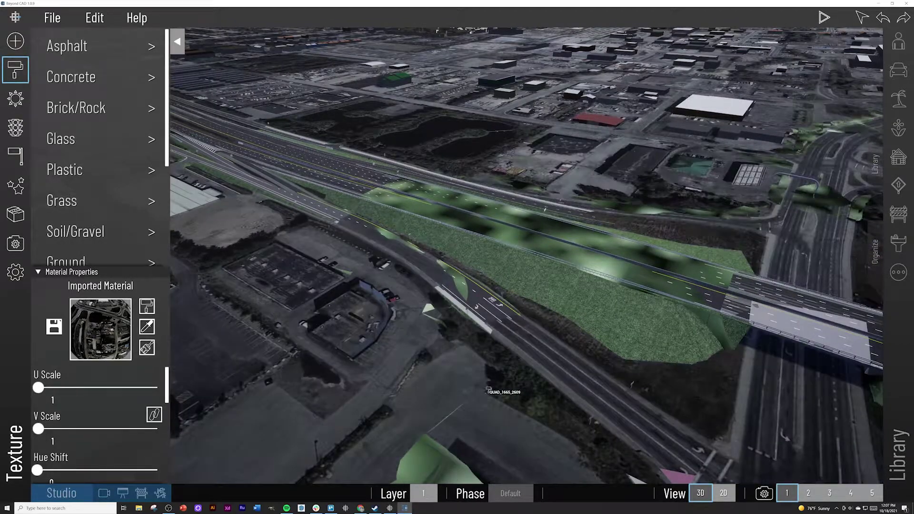
Sample the aerial ground material again and replace the blotchy green surface's texture along the highway and loop ramp with it
scroll(487, 389, "down", 4)
middle_click_drag(488, 390, 534, 393)
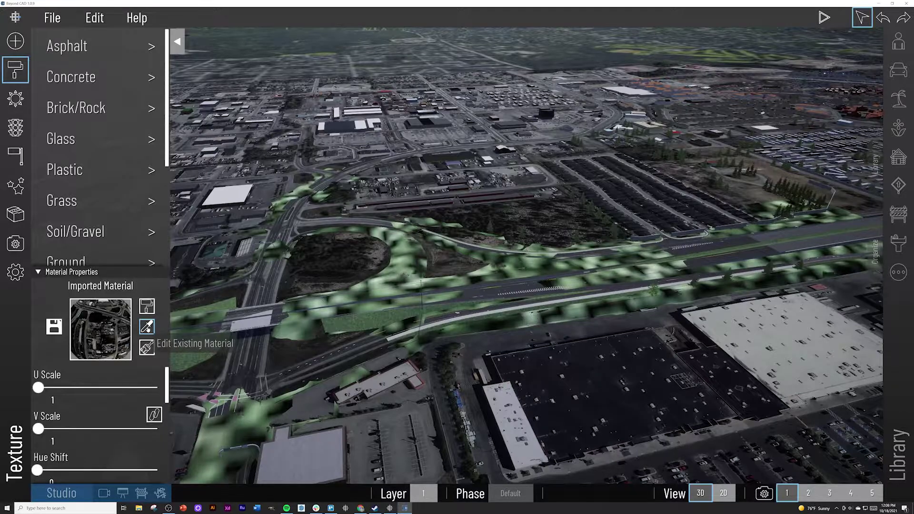
left_click(146, 326)
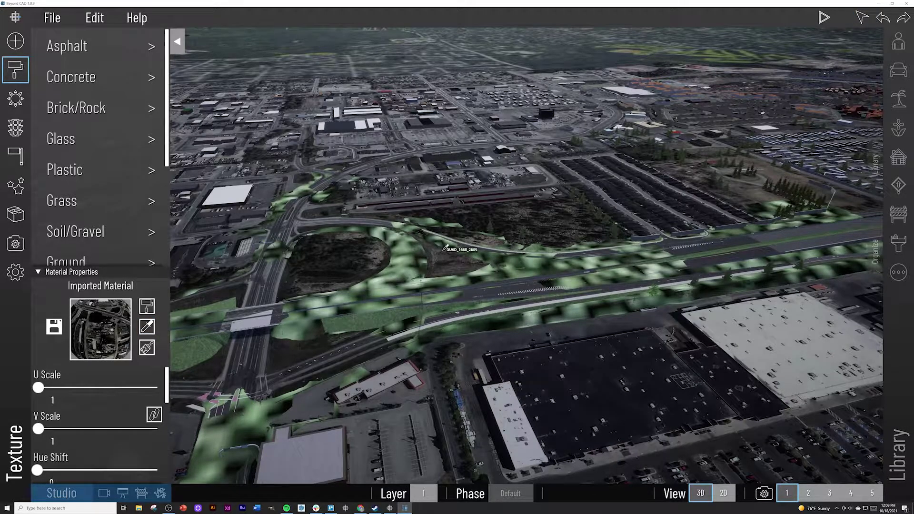
middle_click_drag(453, 251, 413, 272)
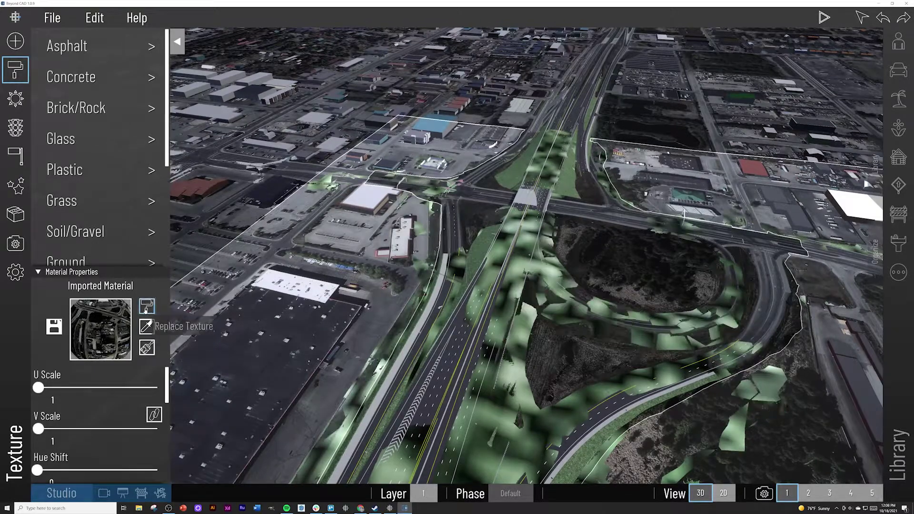
left_click(146, 311)
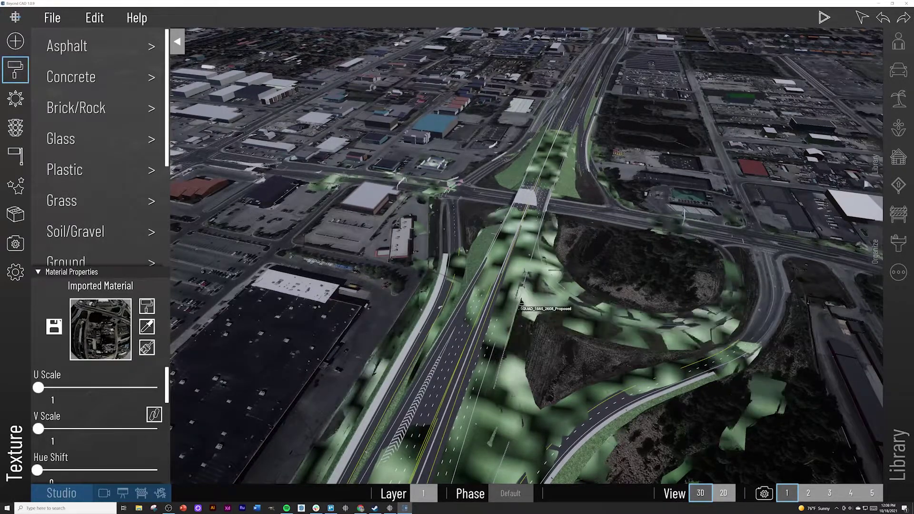
left_click(518, 310)
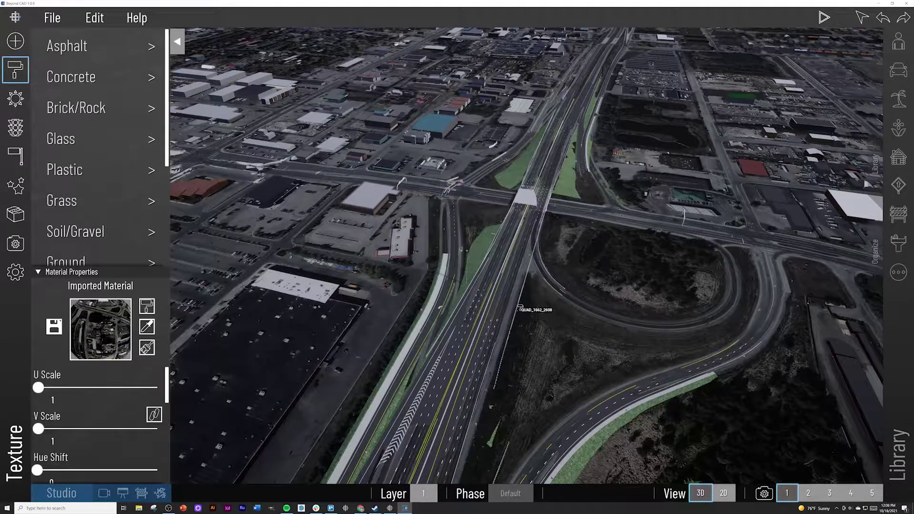
Sample the aerial ground material of the lots beside the highway ramp for texture replacement
right_click_drag(519, 307, 541, 308)
key("w")
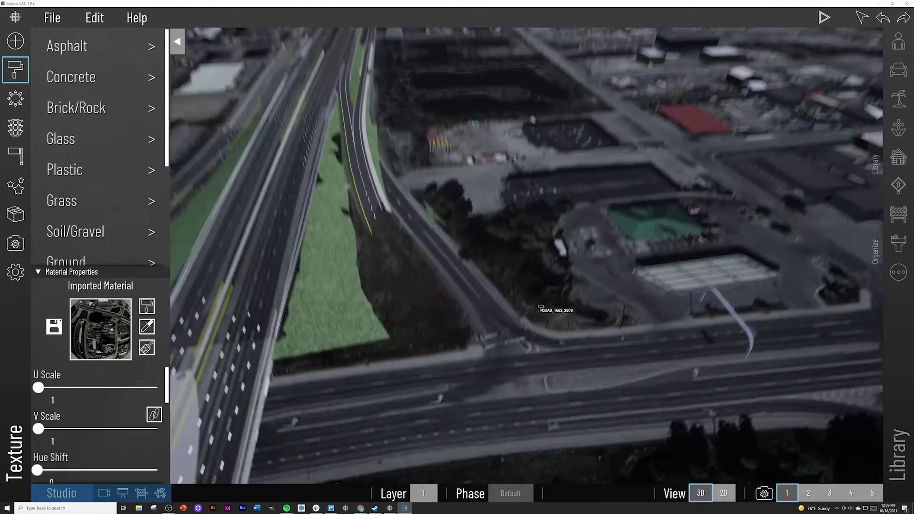
key("w")
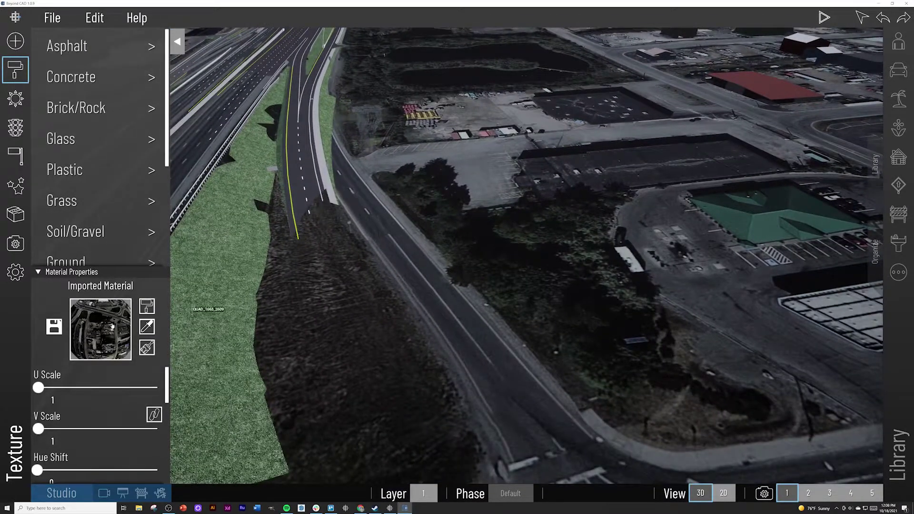
left_click(147, 327)
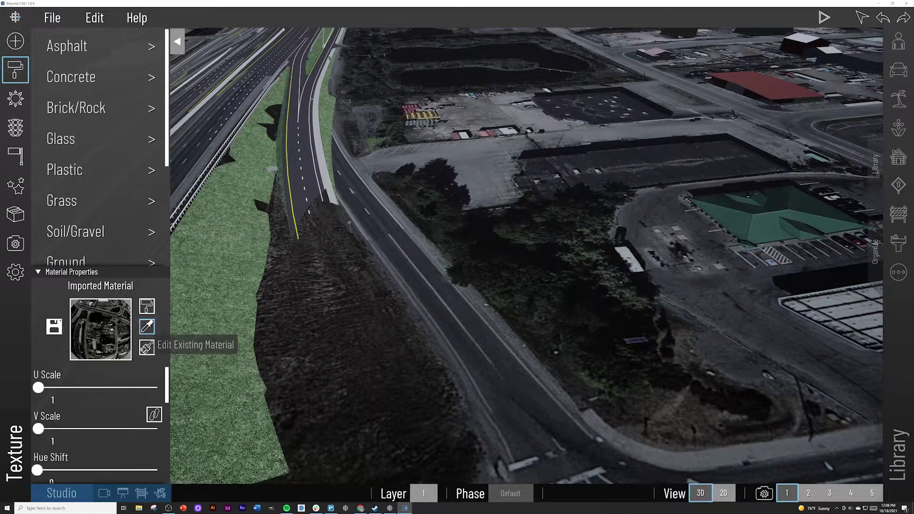
left_click(418, 133)
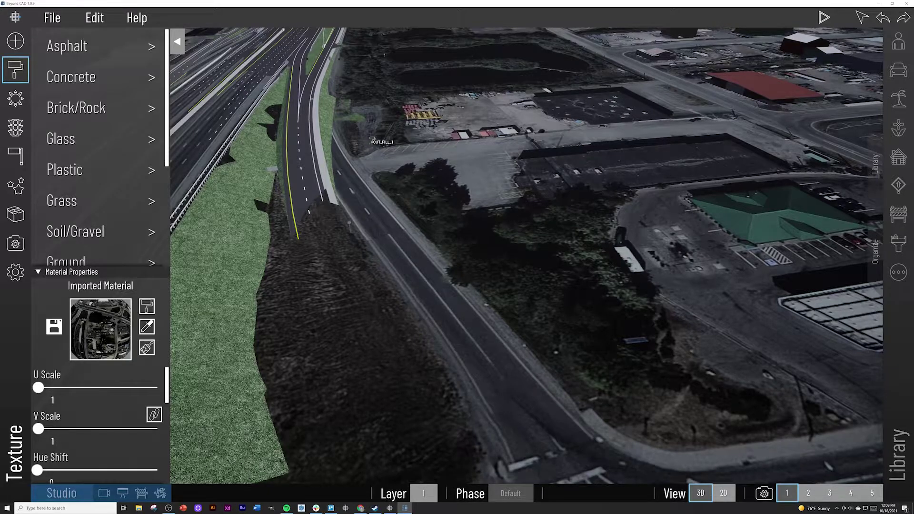
Sample the aerial ground material at the street intersection by the red-roofed building and replace the white patches there with it
scroll(372, 139, "down", 10)
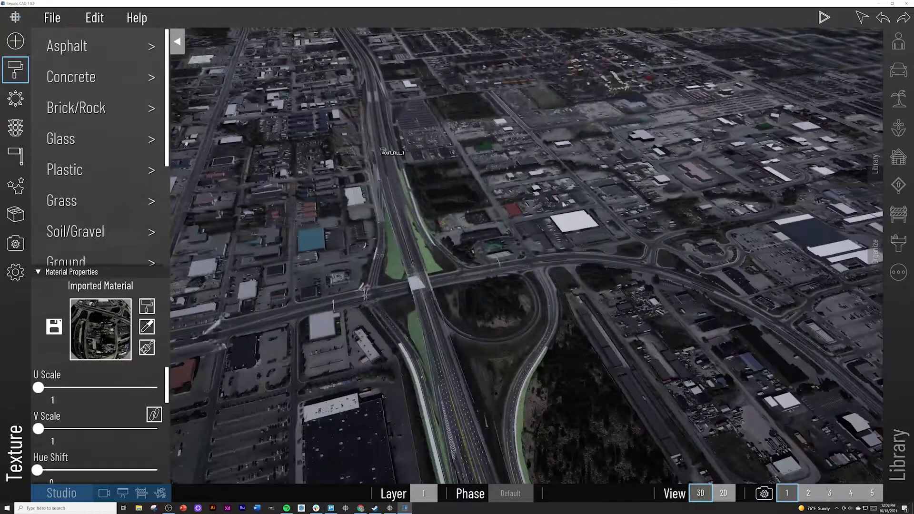
scroll(364, 153, "up", 6)
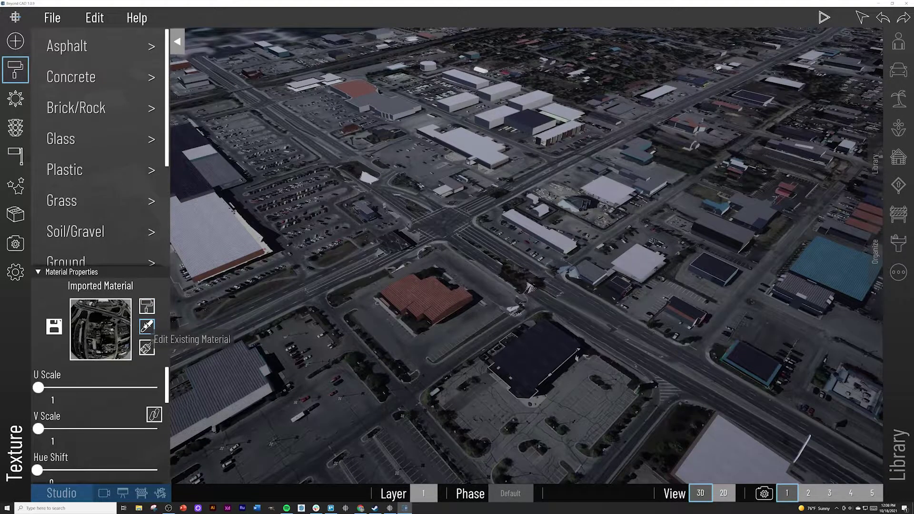
left_click(147, 327)
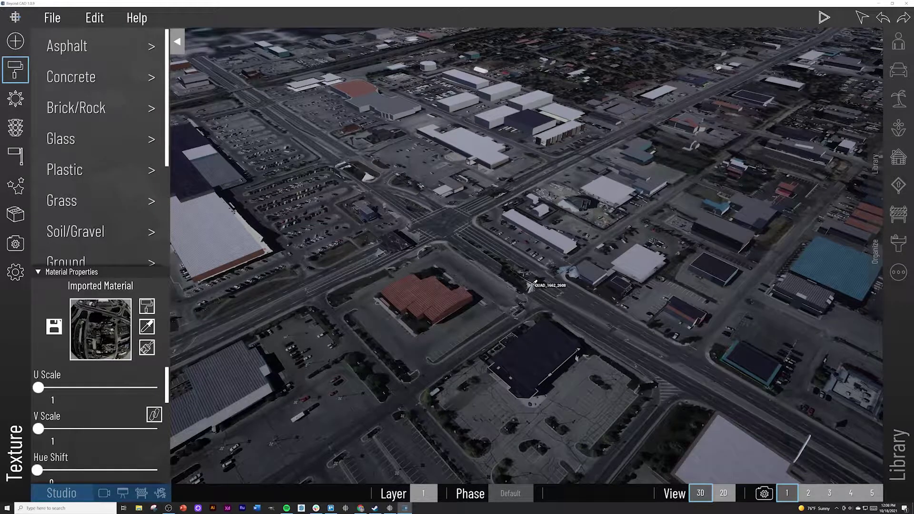
left_click(538, 287)
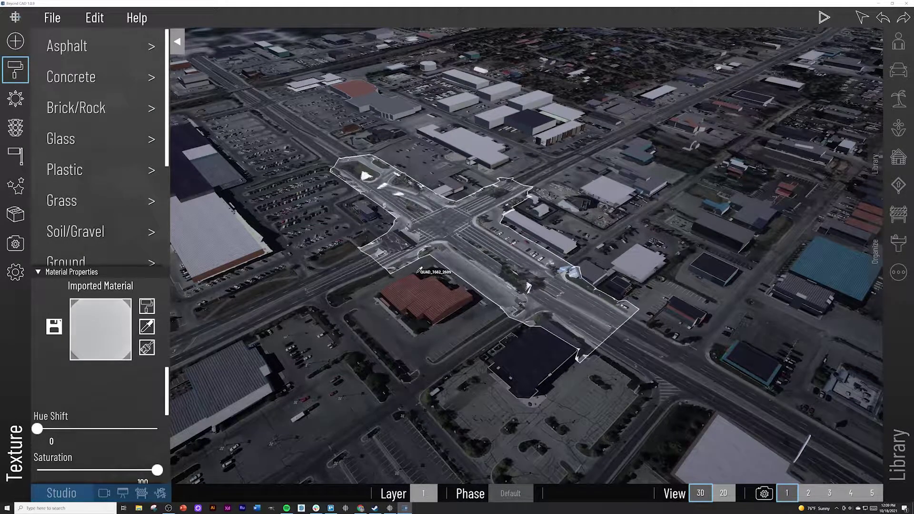
left_click(427, 259)
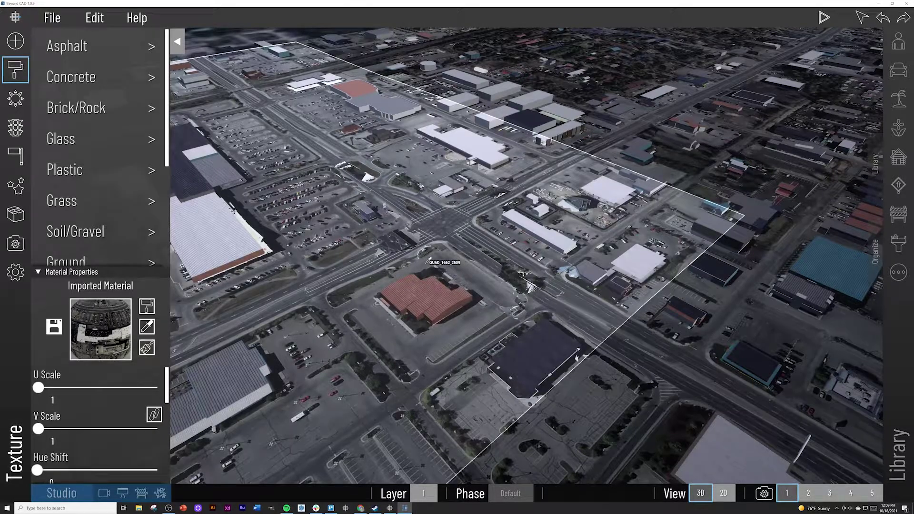
left_click(147, 327)
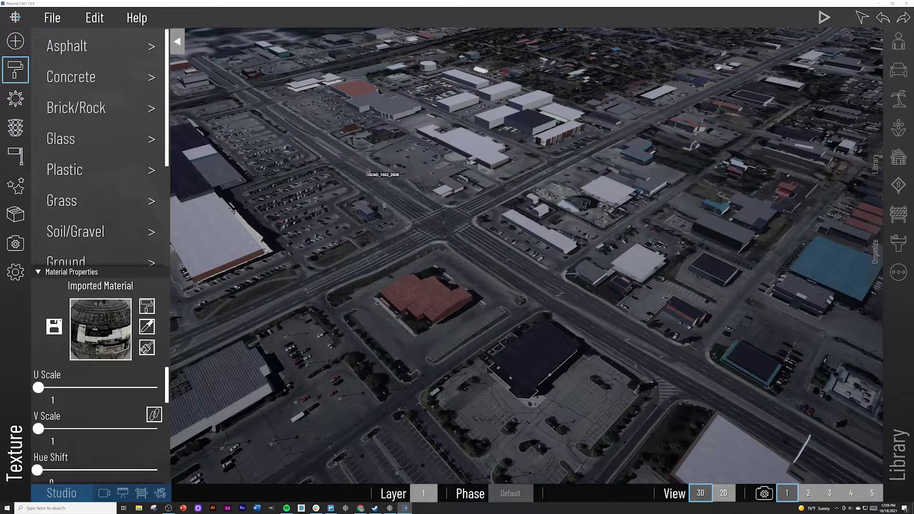
Leave texture editing and hide the Existing Removed phase in the project organization
middle_click_drag(366, 173, 463, 203)
scroll(463, 203, "down", 3)
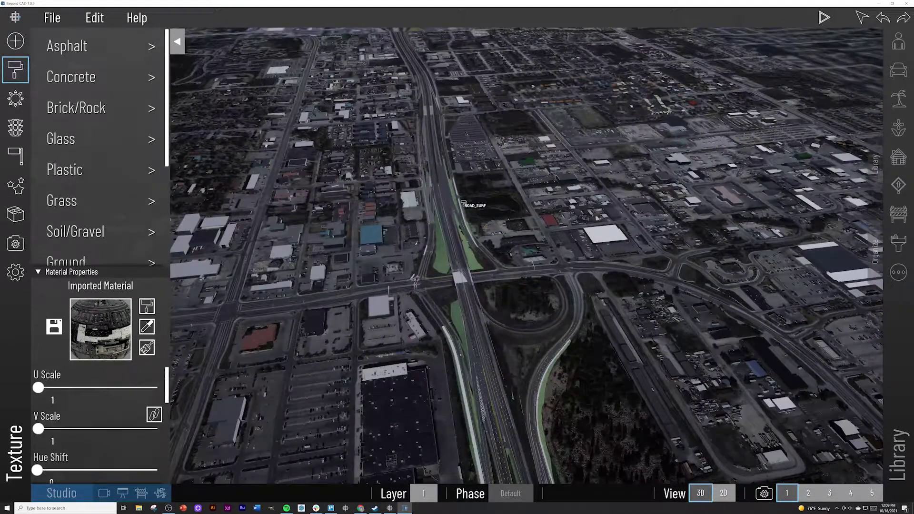
left_click(862, 18)
middle_click_drag(547, 238, 767, 232)
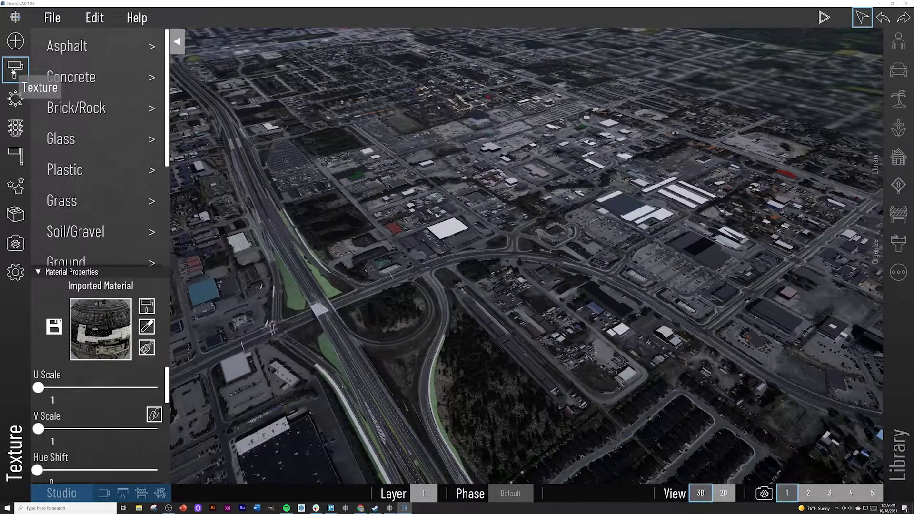
left_click(15, 70)
left_click(864, 242)
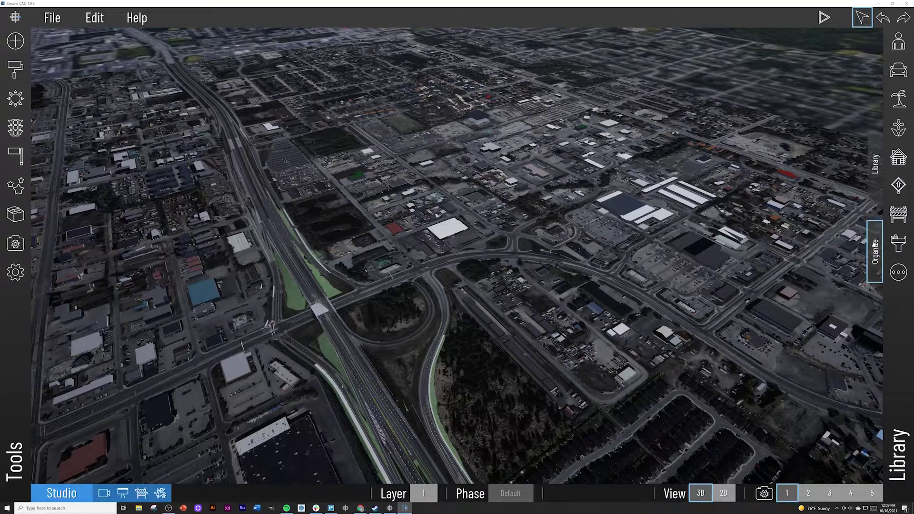
left_click(772, 428)
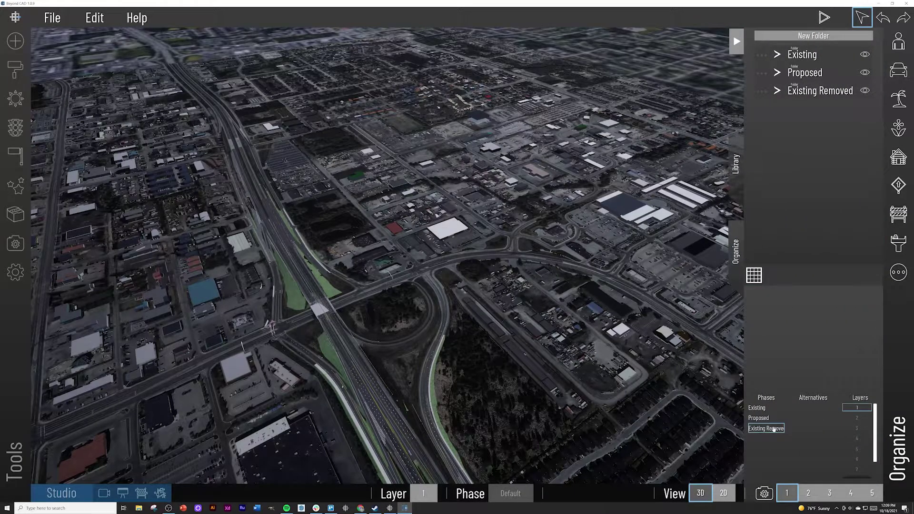
Compare the existing and proposed layouts along the highway by swapping the Existing Removed and Proposed phases, ending with Proposed shown
key("w")
right_click_drag(455, 364, 479, 355)
key("s")
key("w")
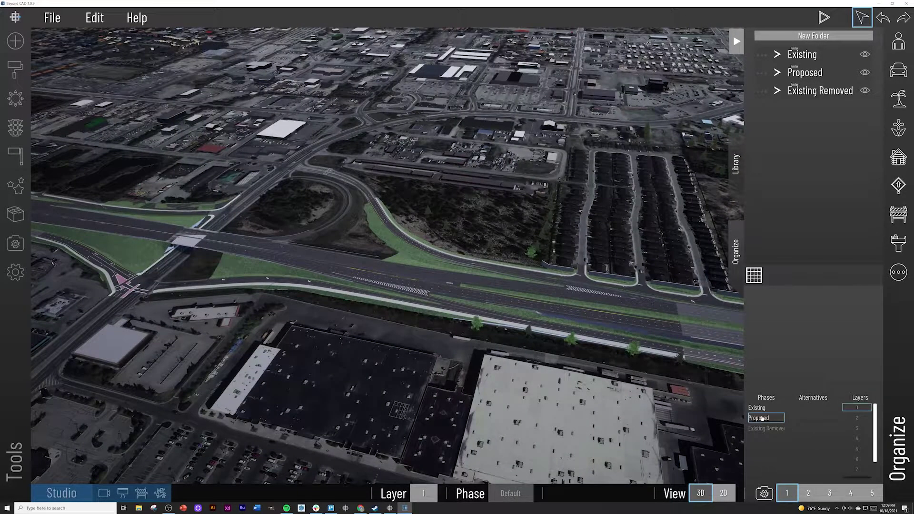
left_click(765, 429)
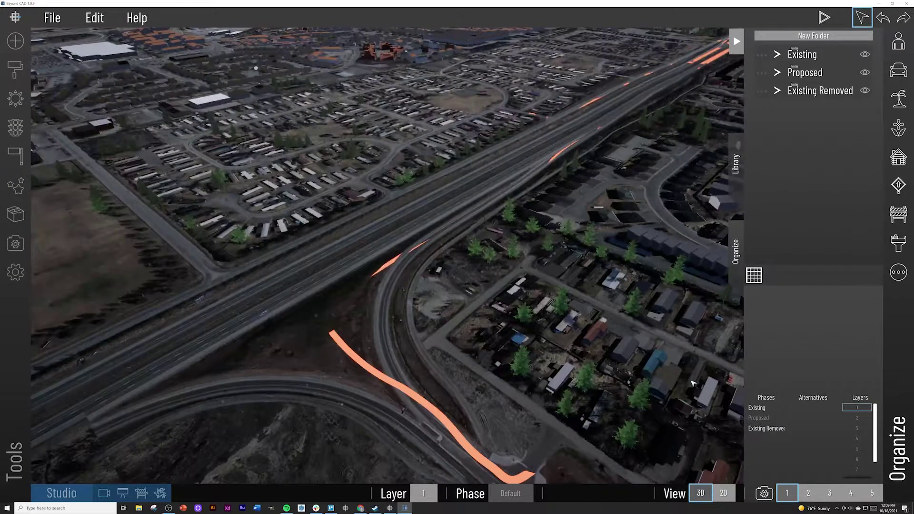
left_click(777, 429)
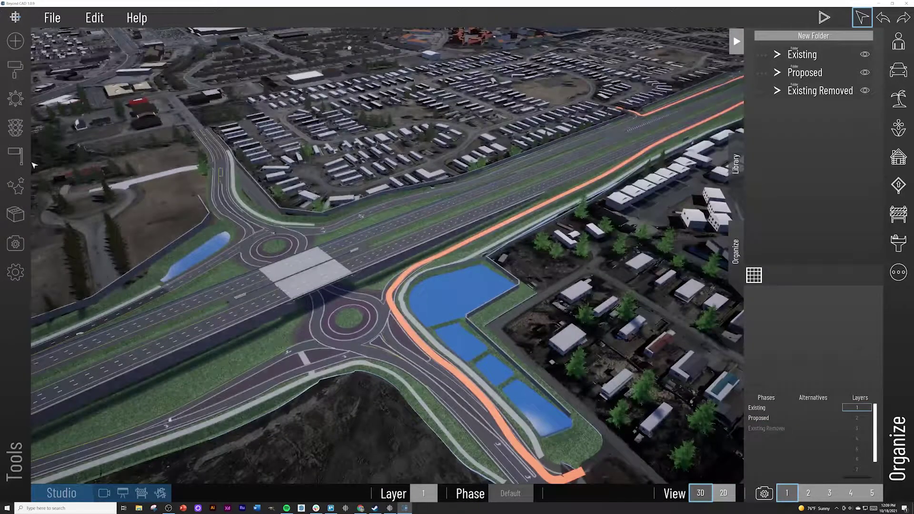
In the 2D view, draw a new vehicle path along the highway carriageway on the large ponds' side, running under the bridge area
left_click(53, 17)
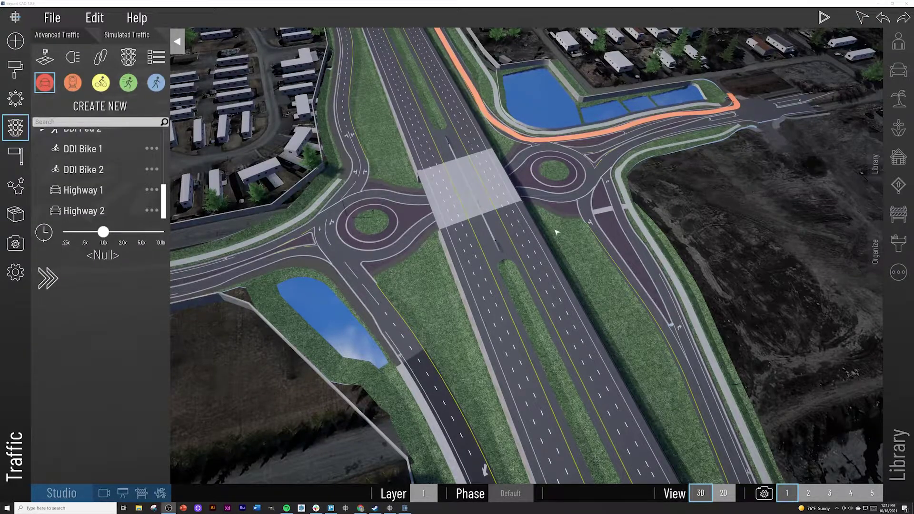
middle_click_drag(455, 242, 455, 236)
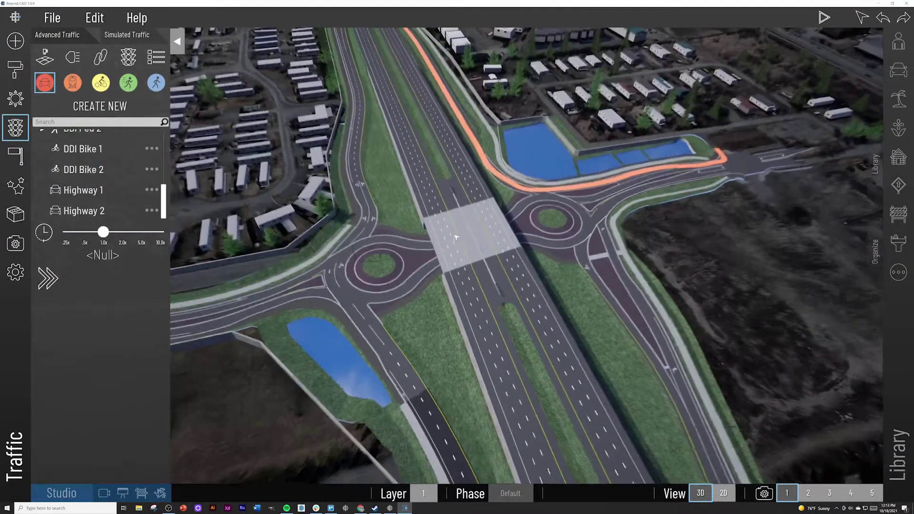
scroll(455, 236, "down", 2)
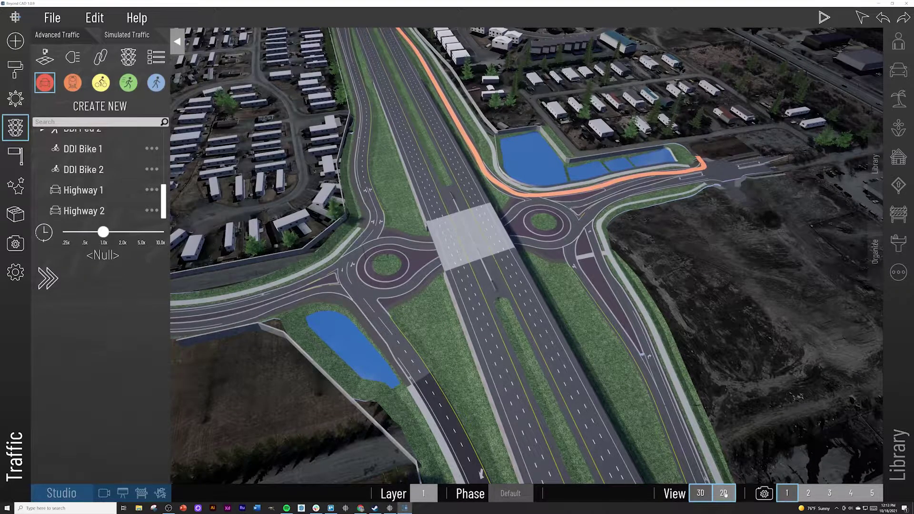
left_click(724, 494)
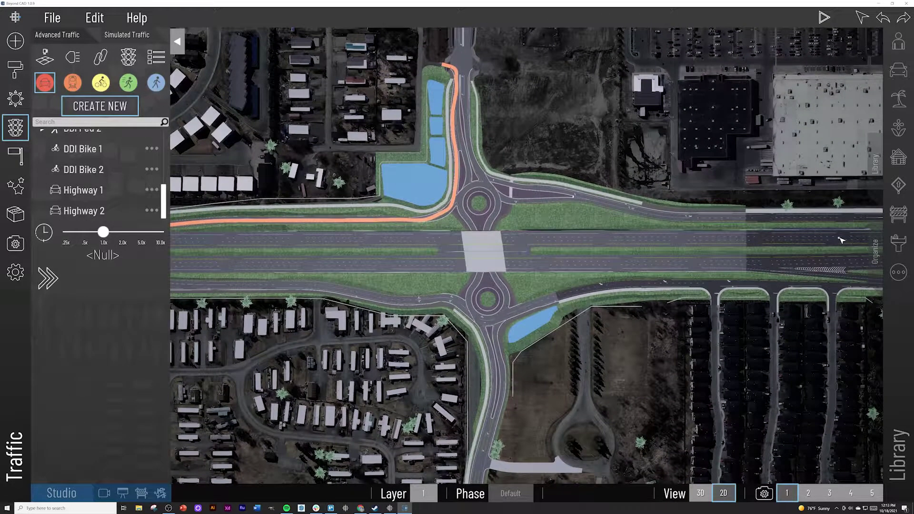
left_click(851, 239)
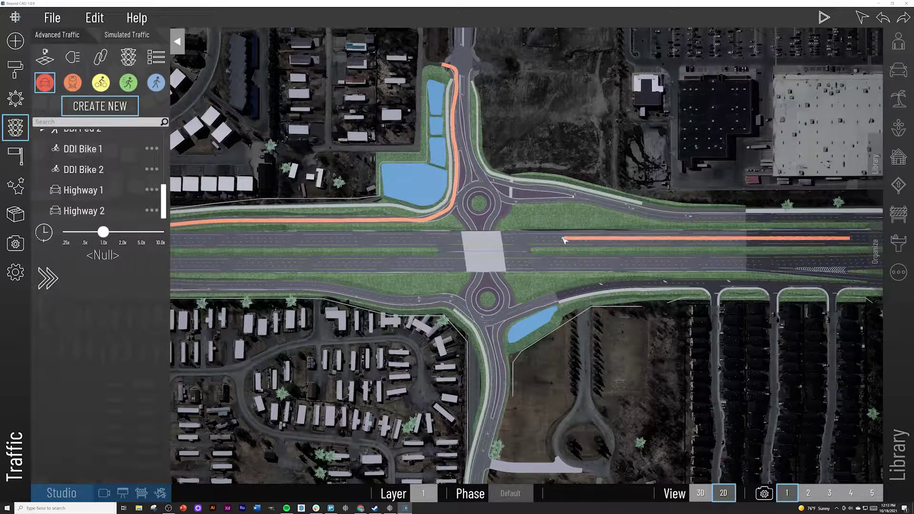
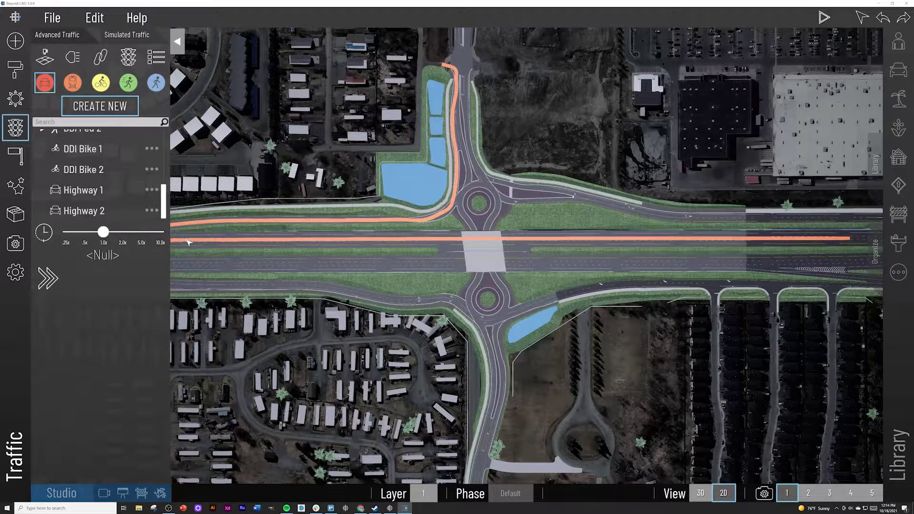
double_click(187, 241)
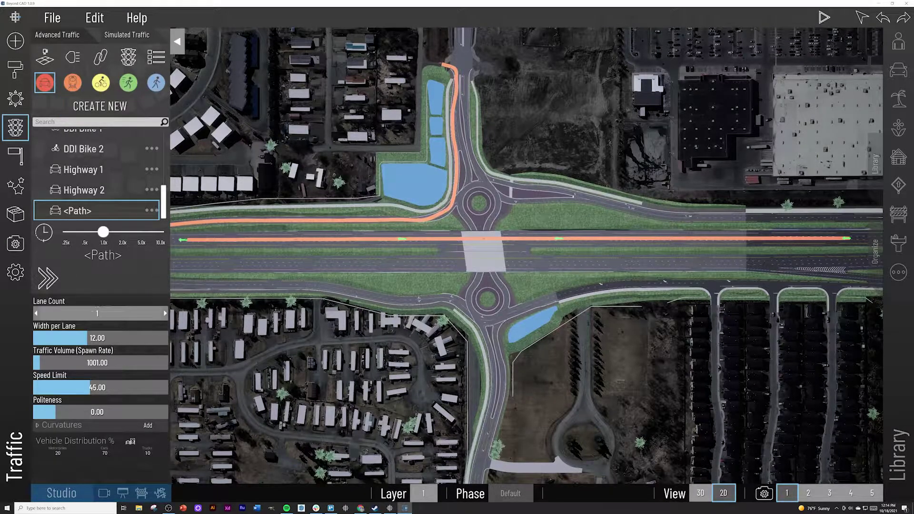
Set the new highway path's lane count to 3 and its traffic volume to 10000
type("3")
key("Return")
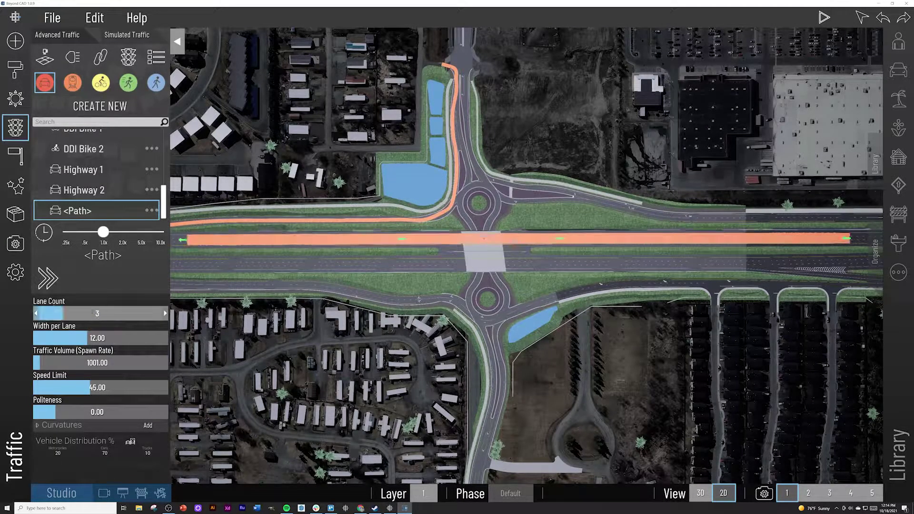
left_click(88, 362)
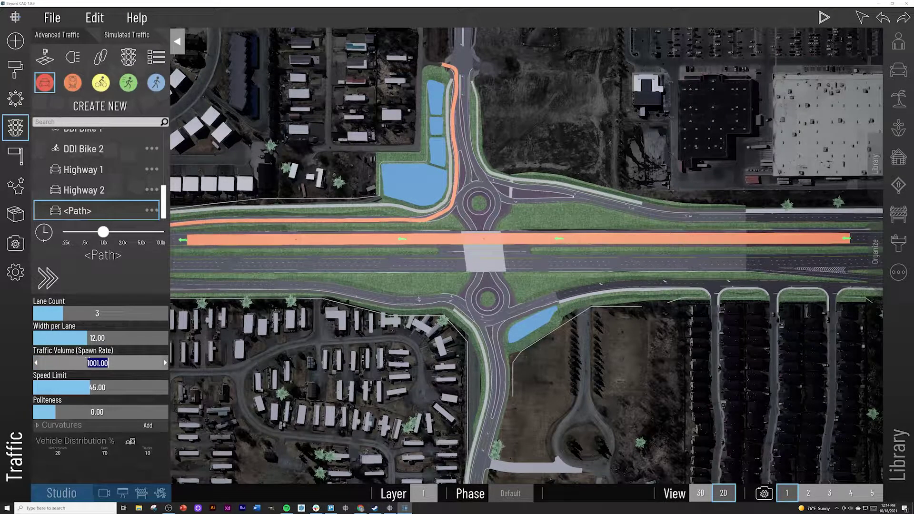
type("10000")
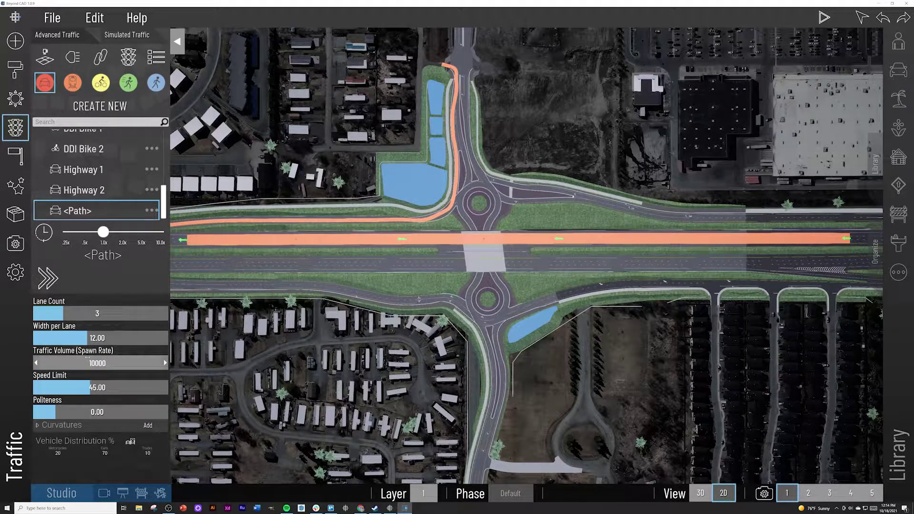
key("Return")
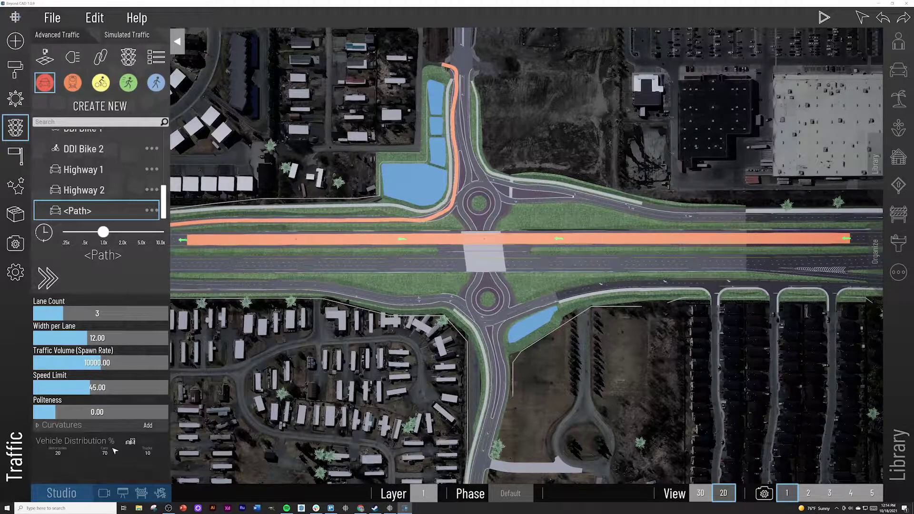
Set the path's vehicle distribution to 5% motorcycles, 65% cars and 30% trucks
left_click(147, 452)
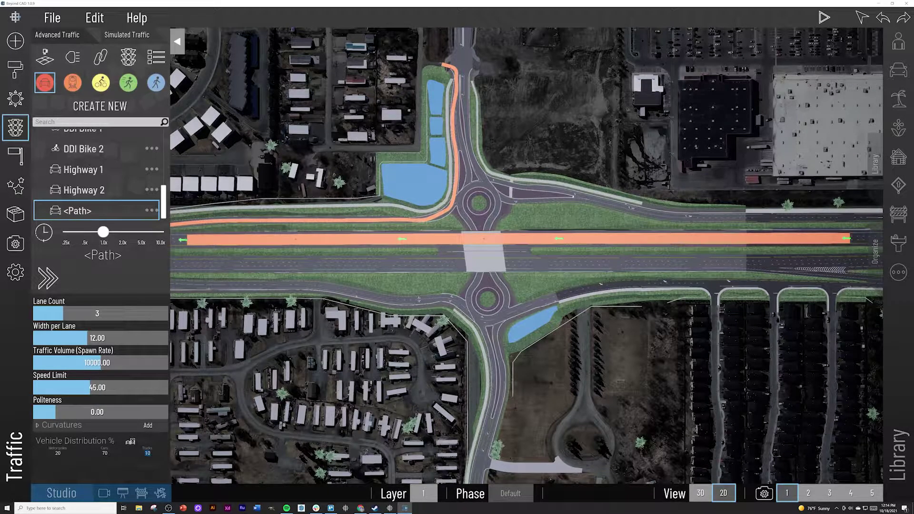
type("30")
left_click(58, 453)
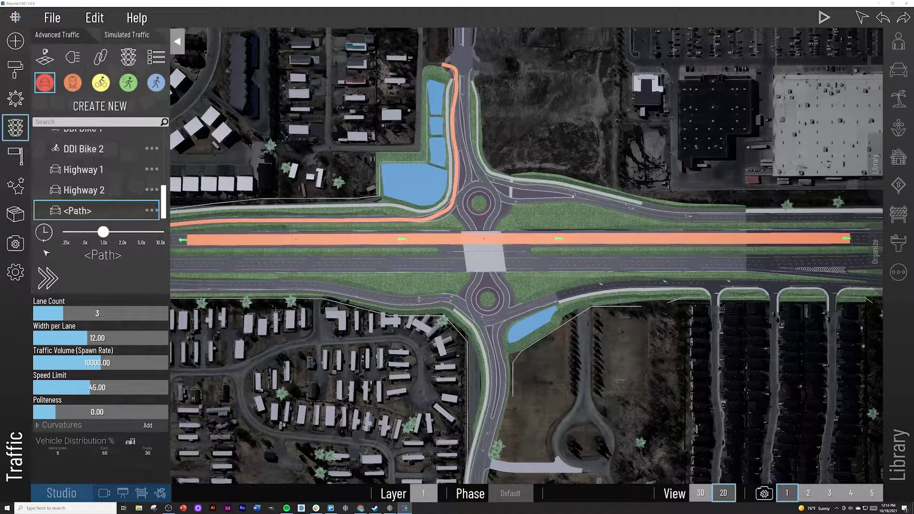
Rename the new vehicle path as Highway 3
left_click(152, 210)
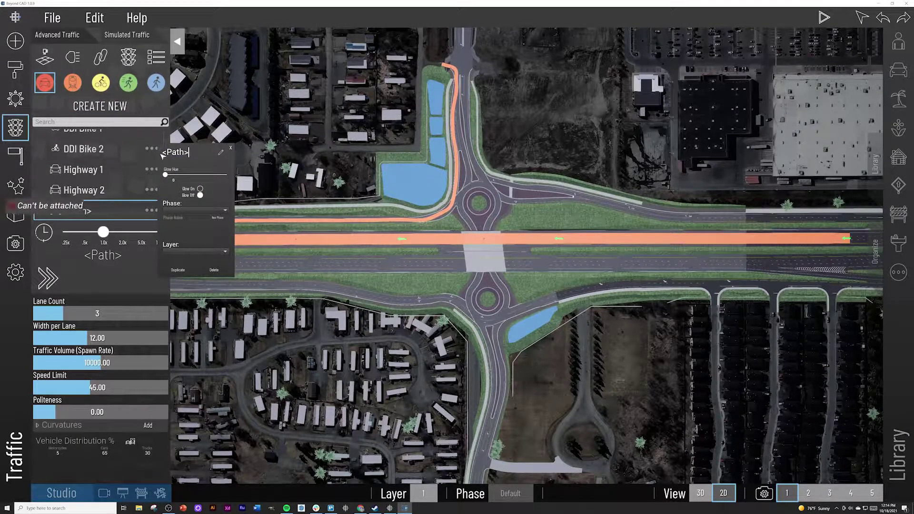
key("BackSpace")
key("BackSpace")
key("BackSpace")
key("BackSpace")
key("BackSpace")
key("BackSpace")
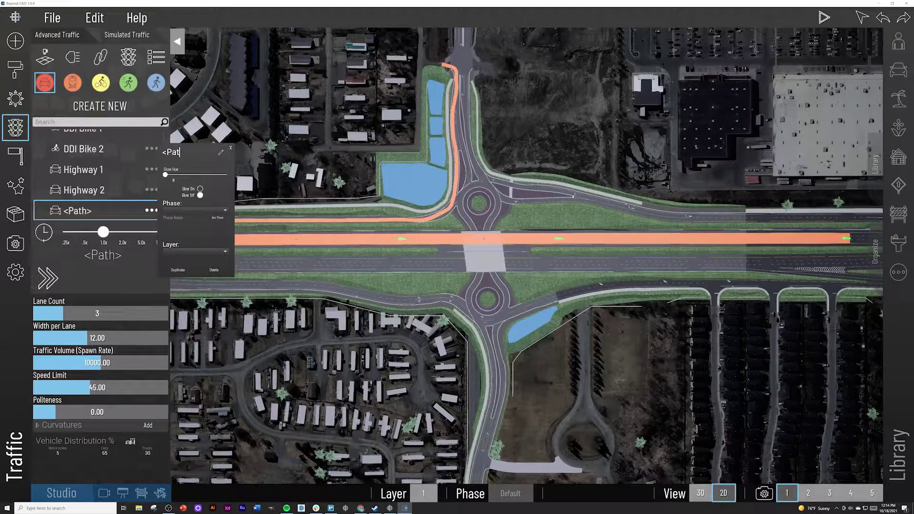
type("Highway 3")
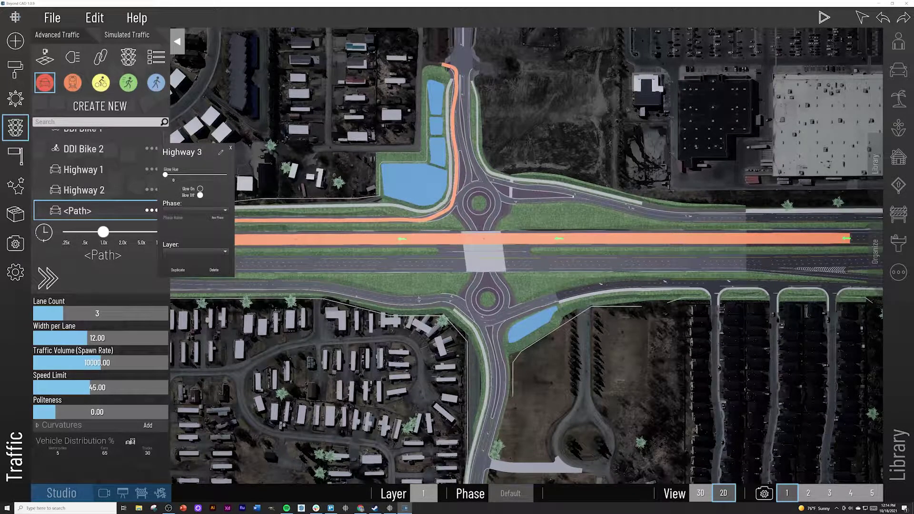
key("Return")
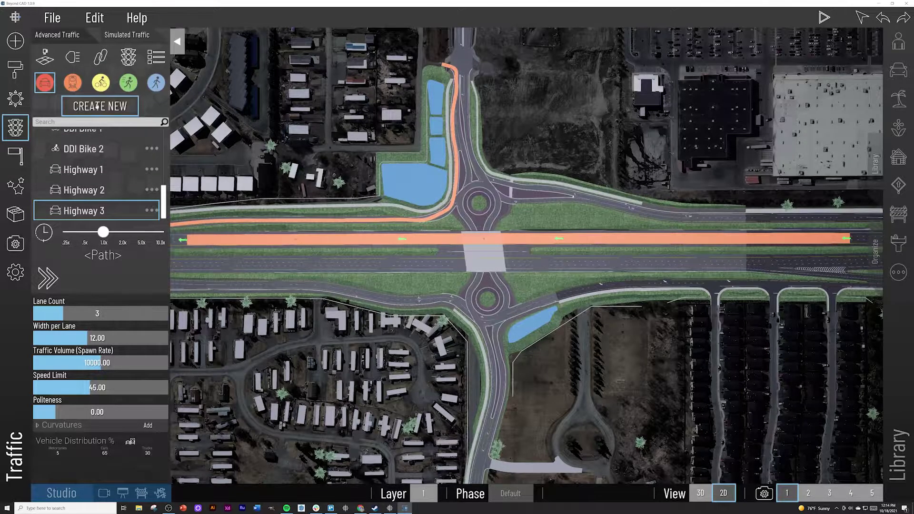
Draw a second vehicle path along the opposite highway carriageway in the reverse direction and set its lane count to 3
left_click(189, 267)
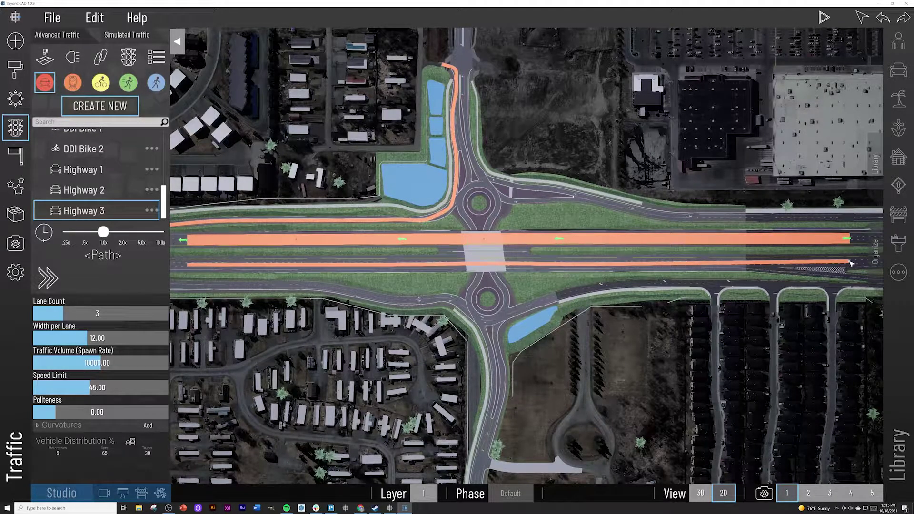
right_click(849, 261)
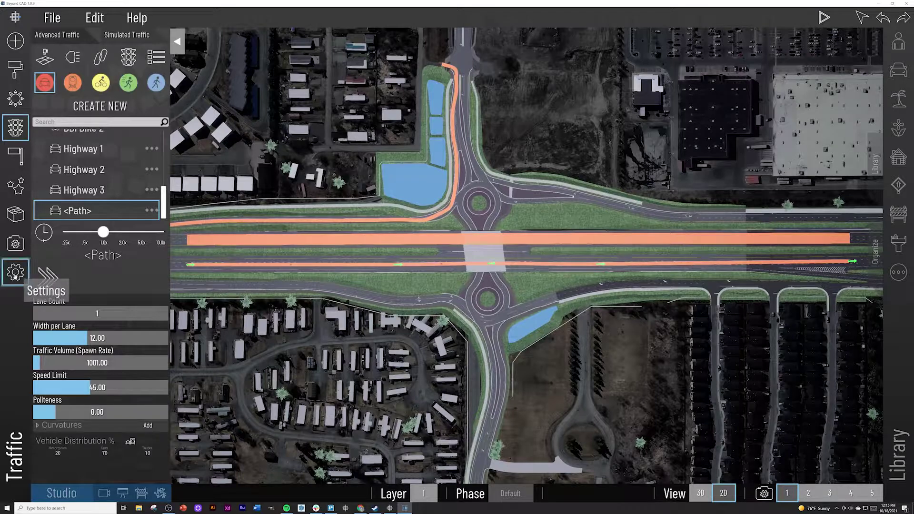
left_click(97, 313)
type("3")
key("Return")
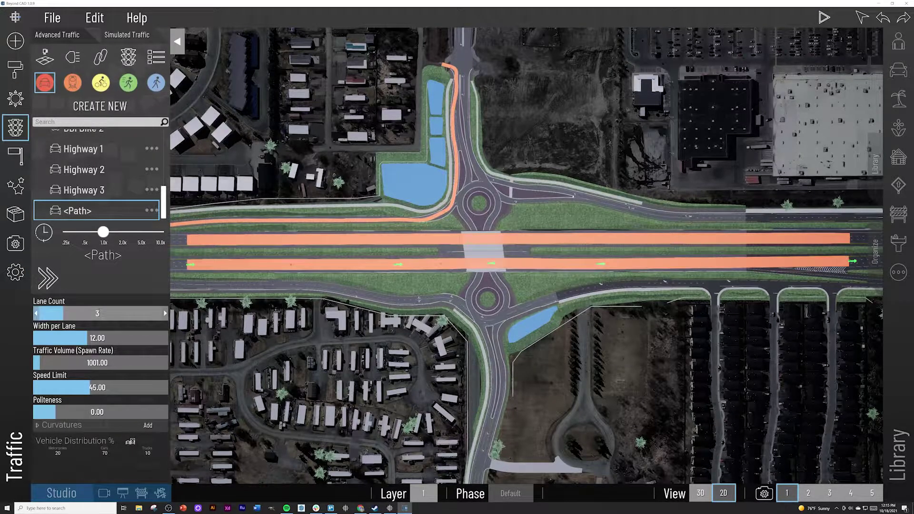
Set the second path's traffic volume to 9000, speed limit to 75, vehicle distribution to 0/70/30 and politeness to 0.30
left_click(109, 363)
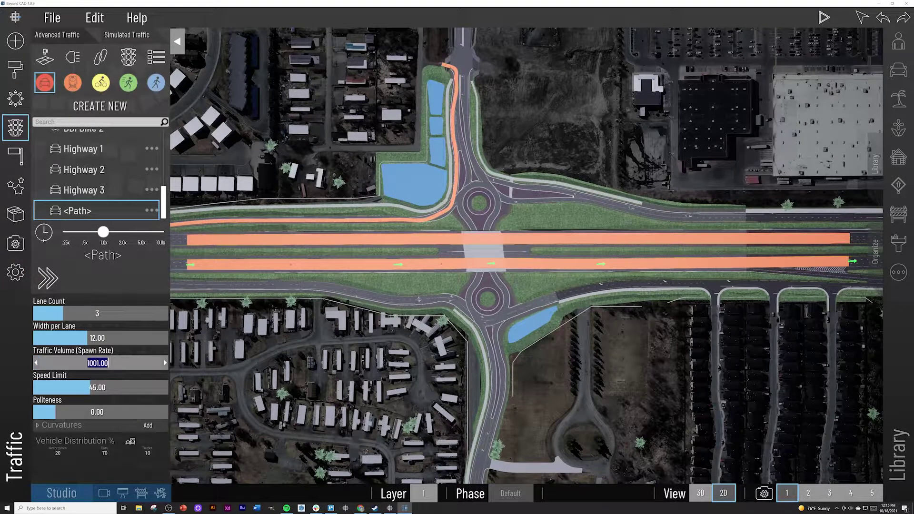
type("9000")
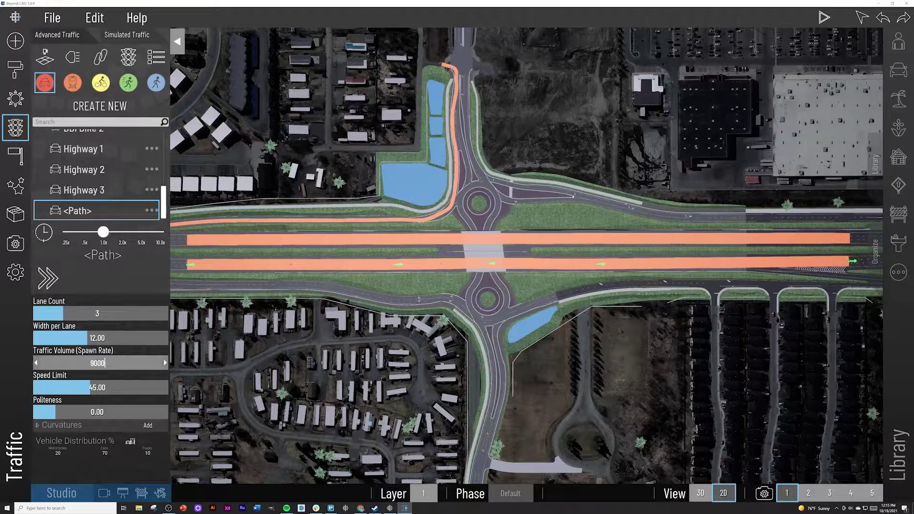
key("Tab")
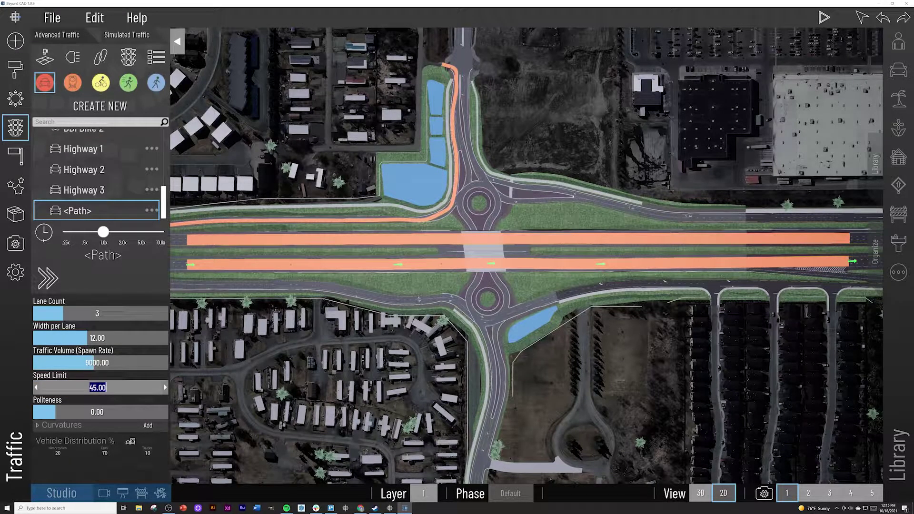
type("75")
key("Return")
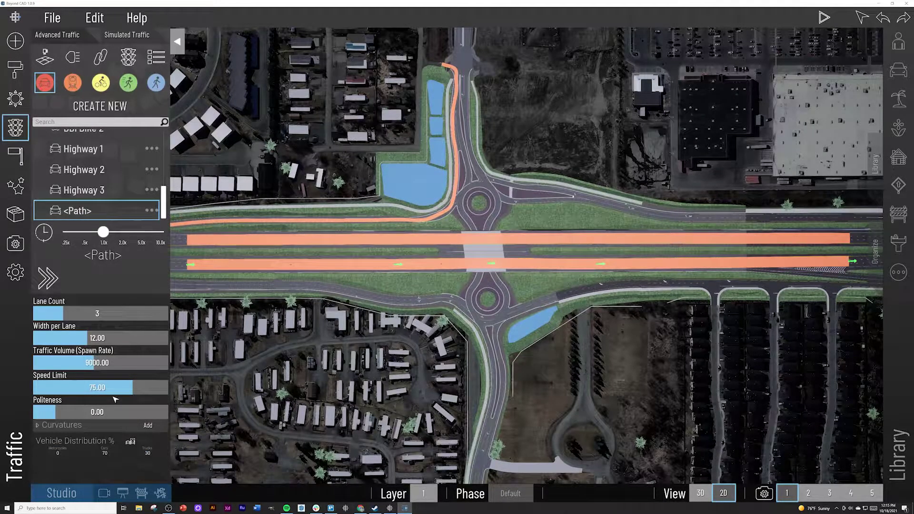
left_click_drag(84, 413, 120, 412)
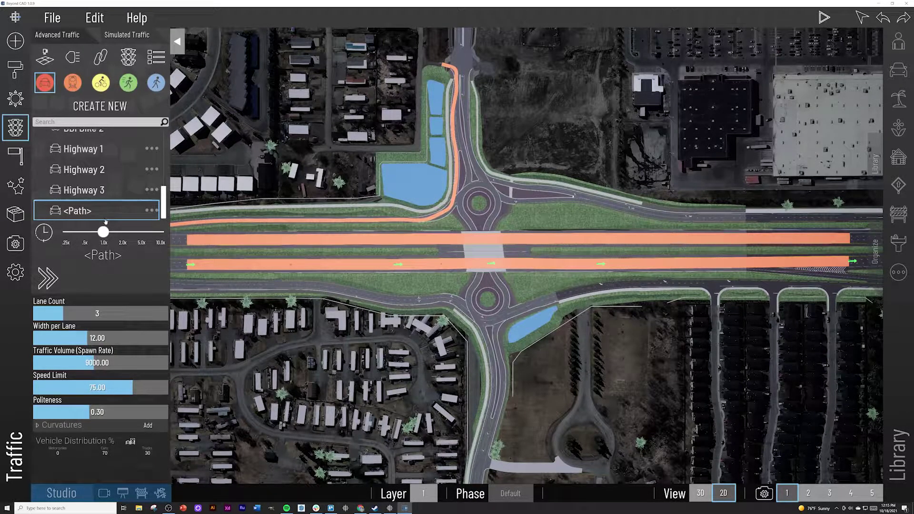
Rename the second vehicle path as Highway 4
left_click(151, 210)
double_click(176, 152)
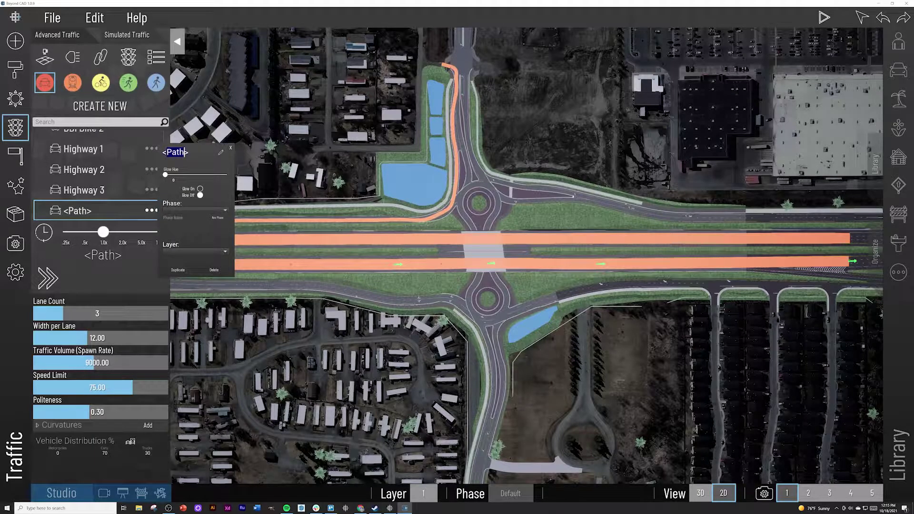
key("shift+Left")
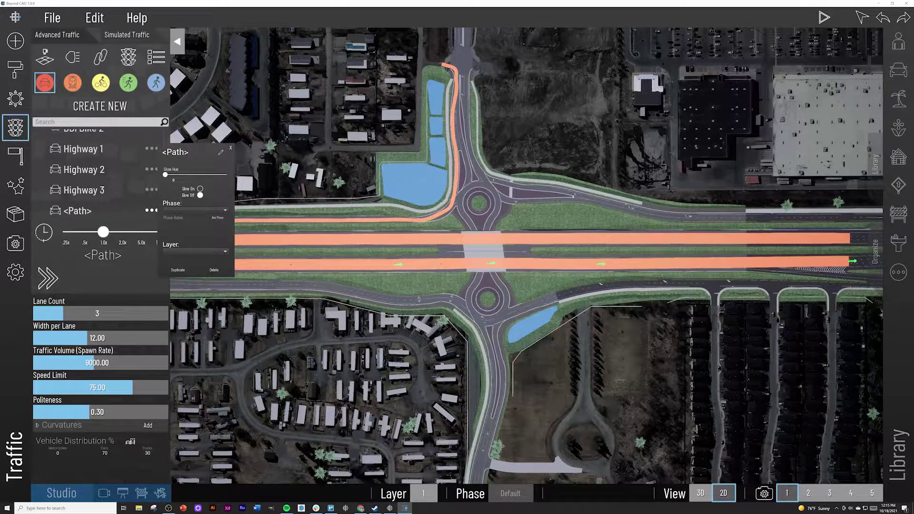
key("BackSpace")
key("BackSpace")
key("BackSpace")
key("BackSpace")
key("BackSpace")
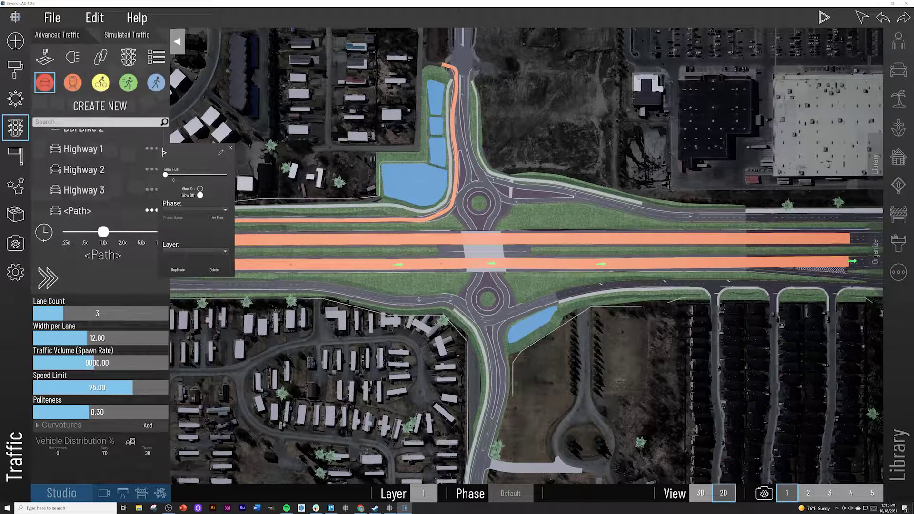
type("Highway 4")
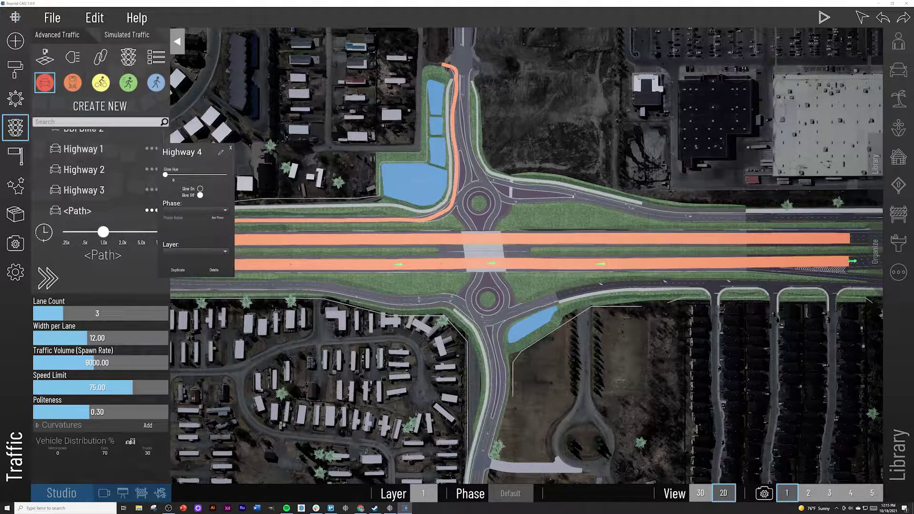
key("Return")
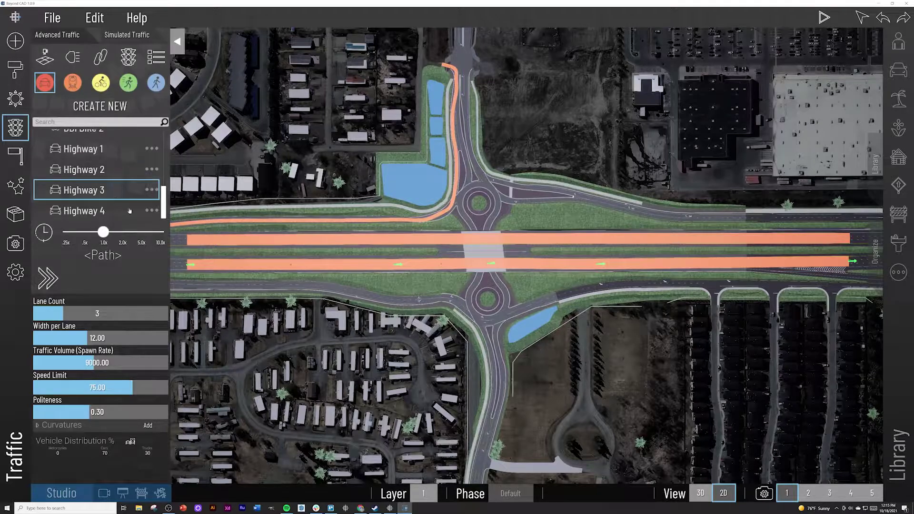
Set the speed limit of the Highway 3 path to 70 mi/h
left_click(115, 191)
double_click(98, 387)
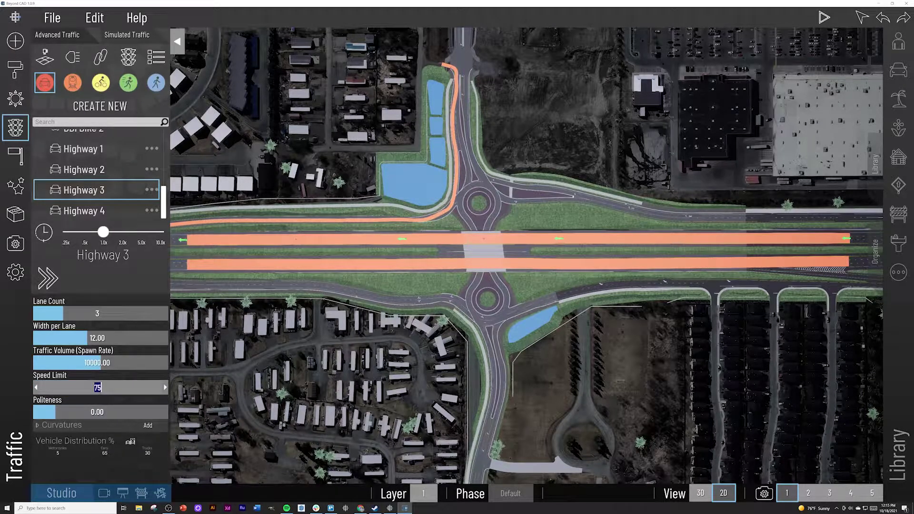
type("65")
key("BackSpace")
type("70")
key("Return")
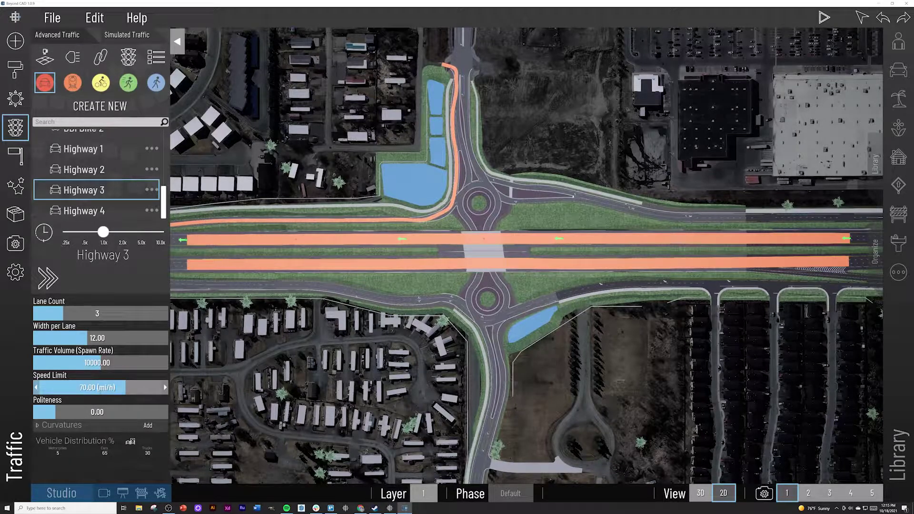
Switch the unit system to Metric and reopen the traffic settings of the Highway 4 path
left_click(15, 272)
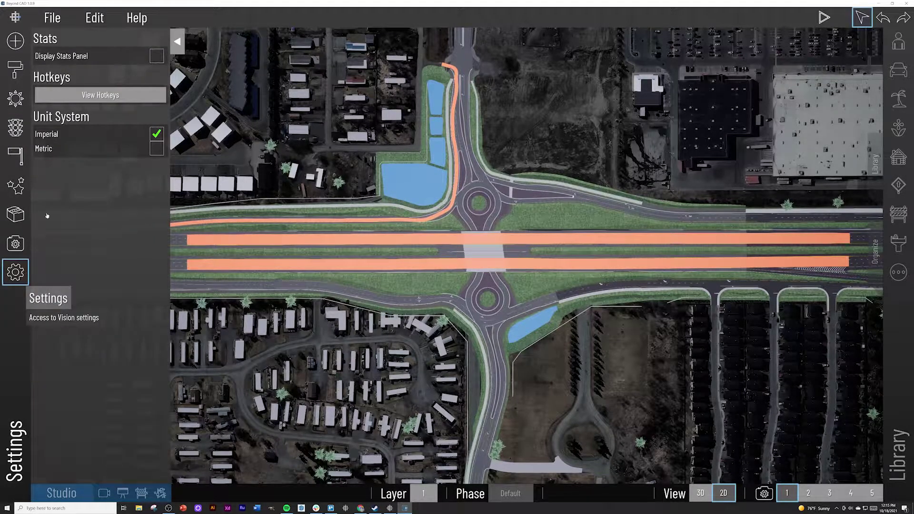
left_click(156, 148)
left_click(14, 128)
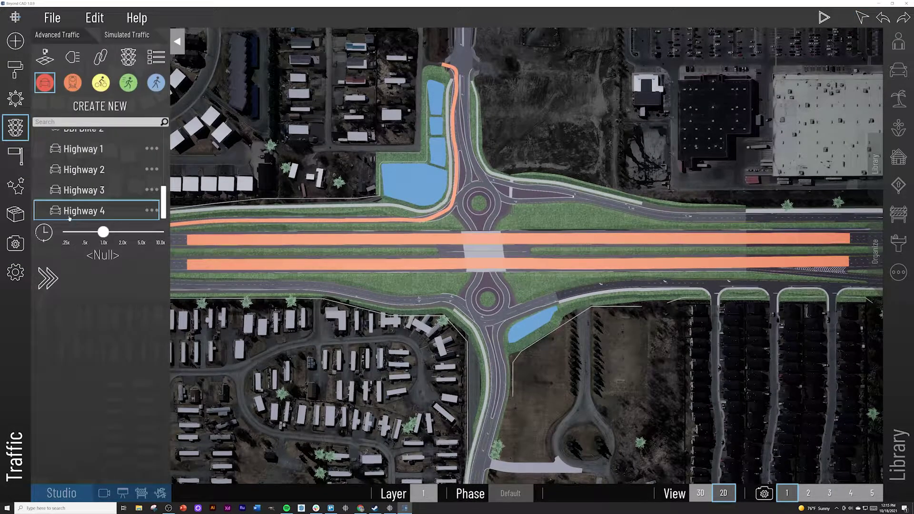
left_click(83, 209)
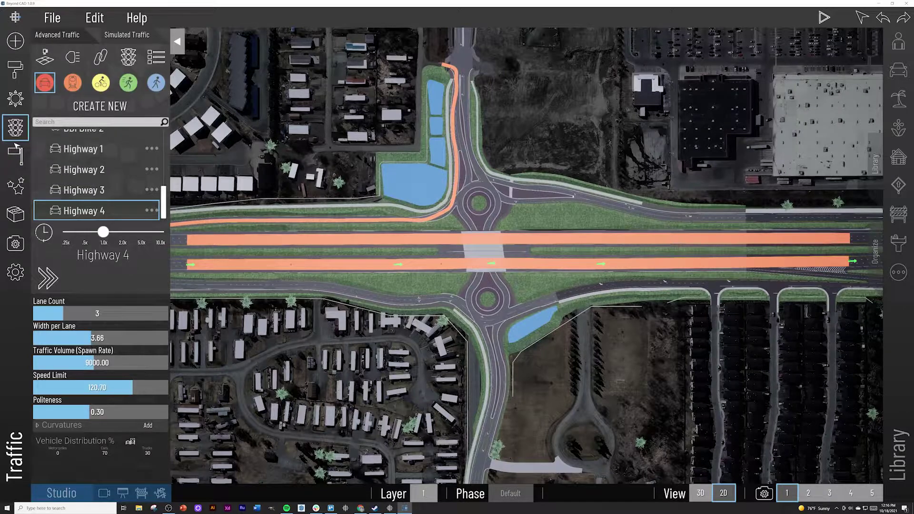
Switch the unit system back to Imperial and return to the traffic path settings
left_click(16, 272)
left_click(156, 135)
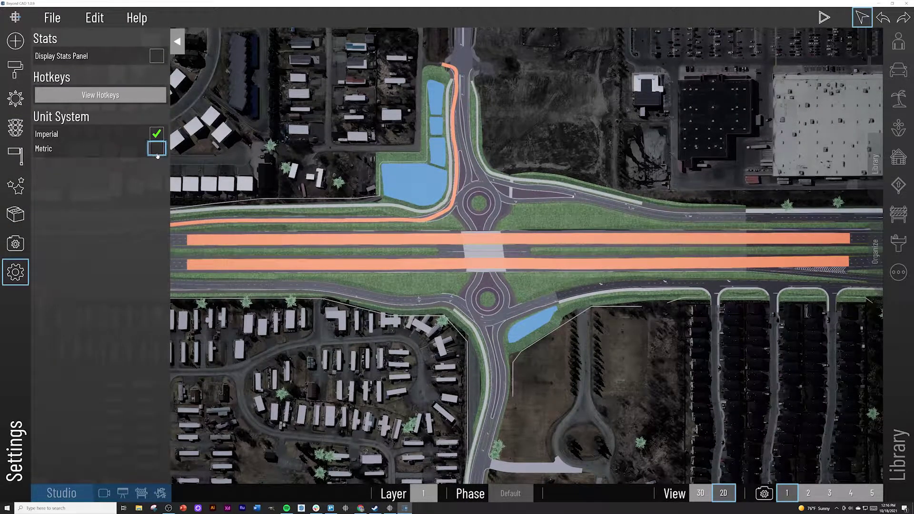
left_click(15, 128)
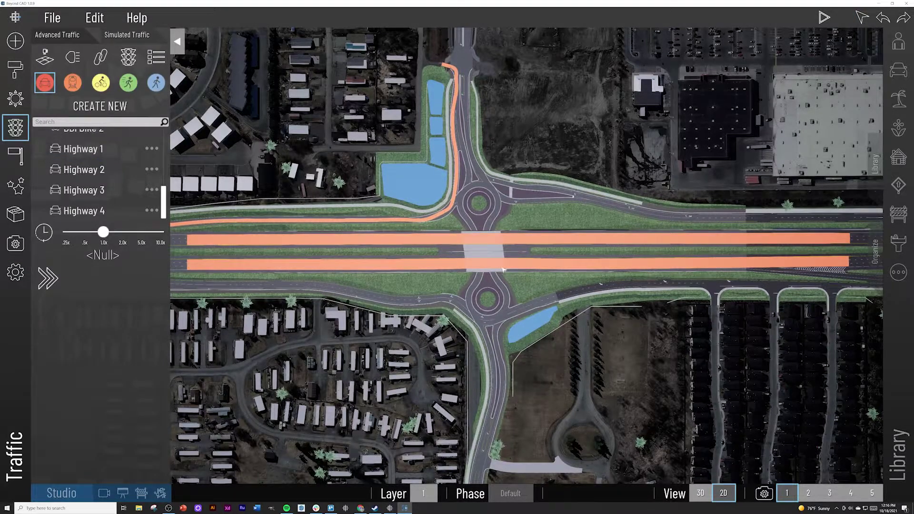
scroll(503, 272, "up", 3)
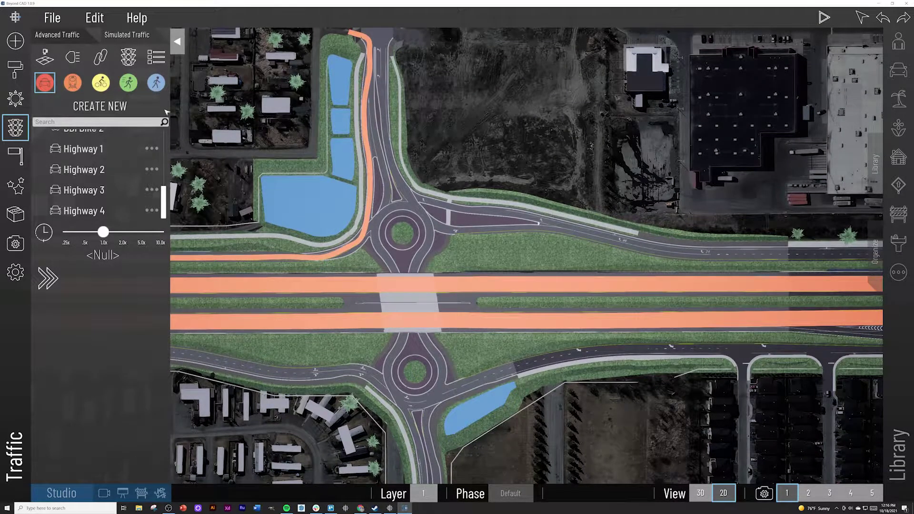
left_click(100, 107)
middle_click_drag(414, 319, 412, 270)
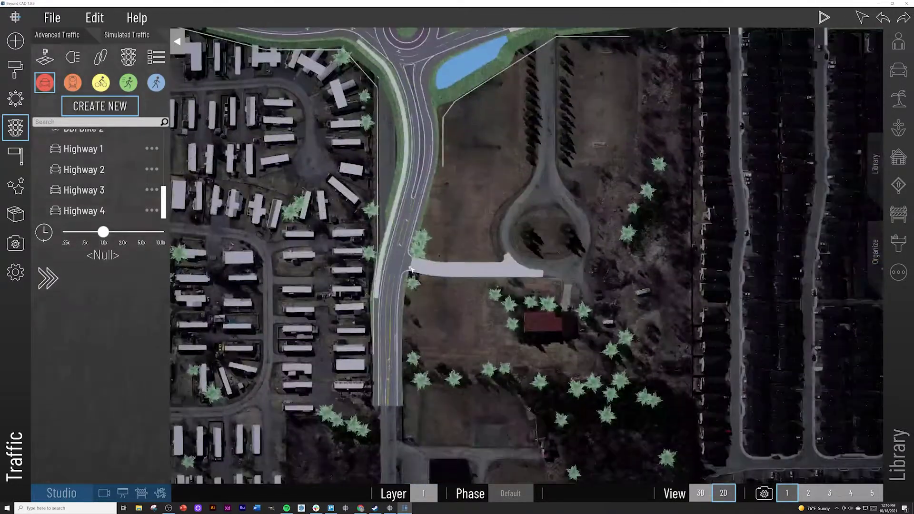
mouse_move(393, 401)
left_mouse_down()
mouse_move(397, 282)
mouse_move(429, 227)
mouse_move(374, 297)
mouse_move(385, 247)
mouse_move(372, 320)
mouse_move(363, 253)
mouse_move(360, 298)
mouse_move(369, 276)
mouse_move(348, 237)
left_mouse_up()
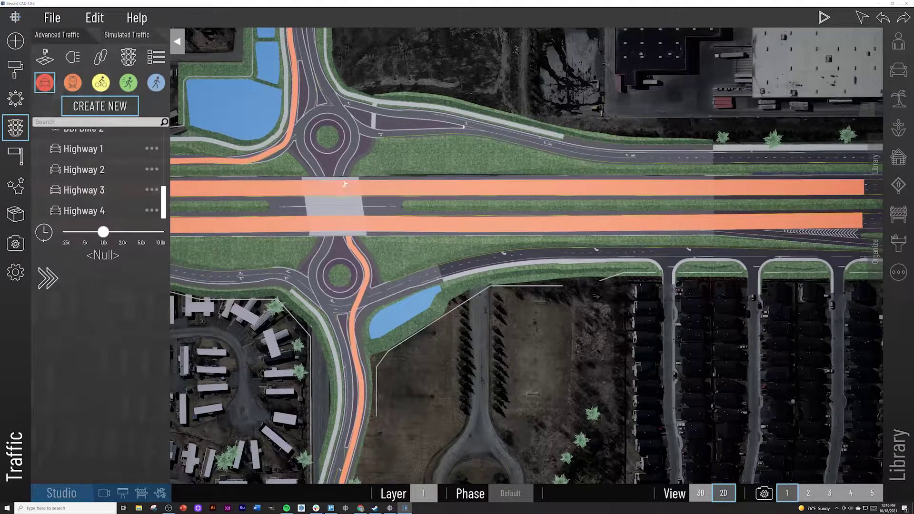
middle_click_drag(339, 208, 331, 229)
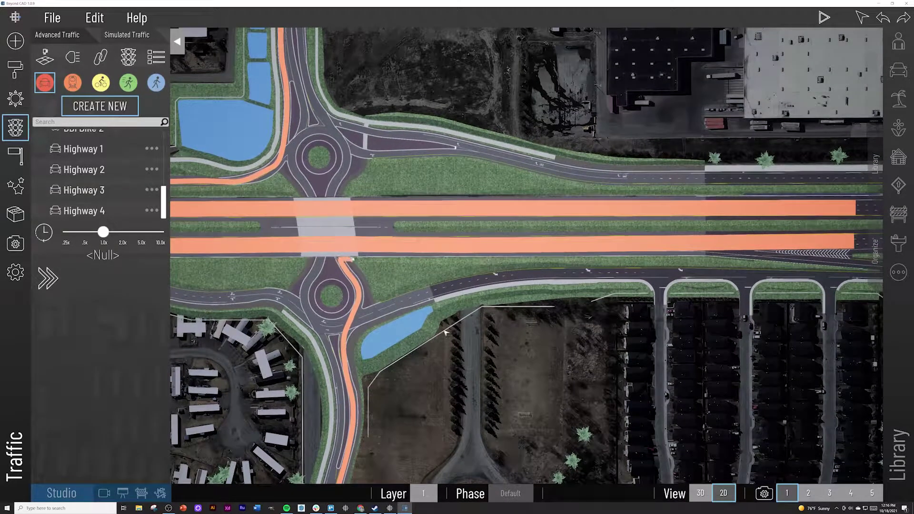
left_click(700, 493)
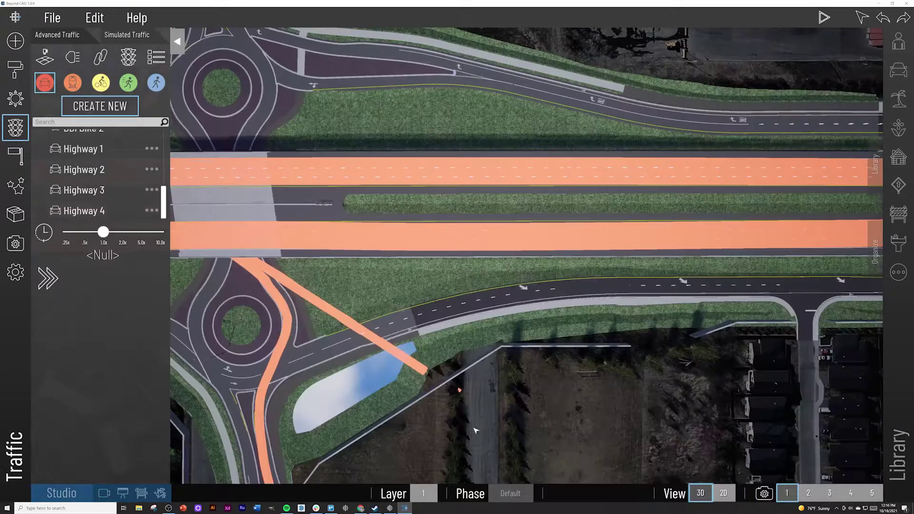
middle_click_drag(303, 299, 339, 297)
middle_click_drag(572, 409, 574, 404)
scroll(482, 448, "up", 3)
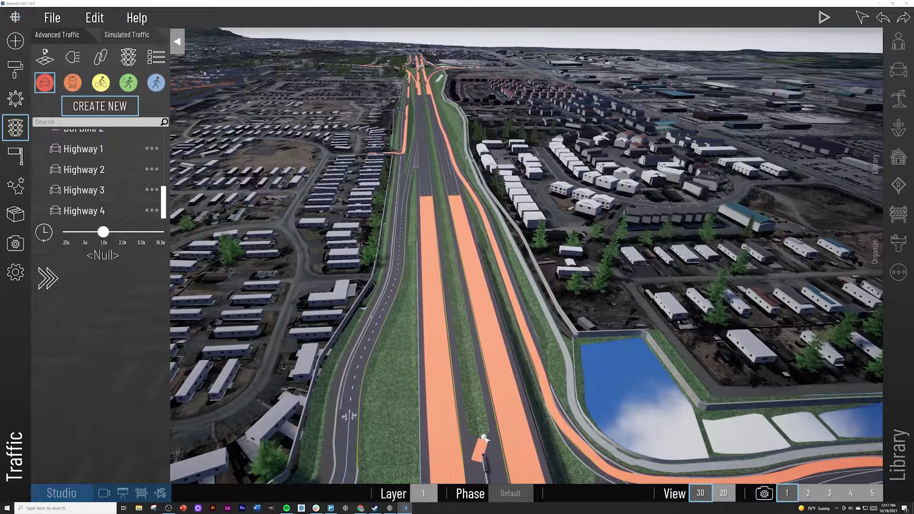
left_click(486, 441)
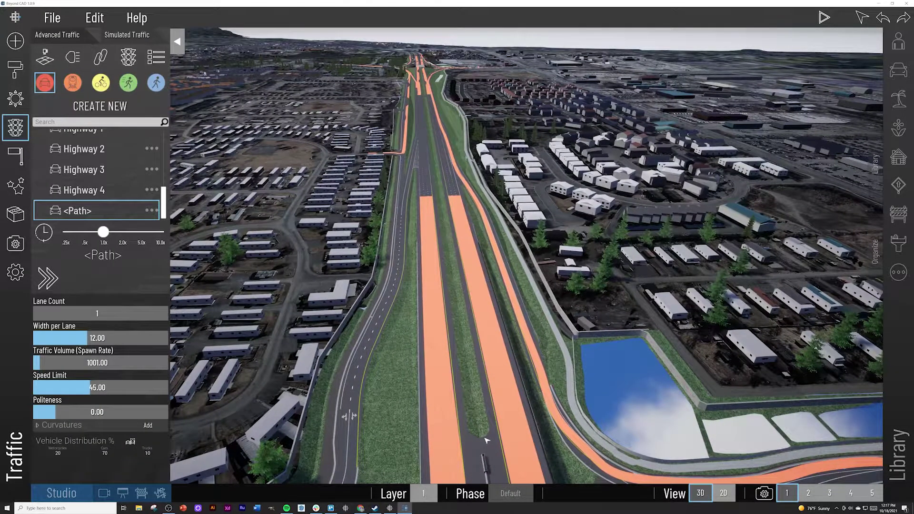
middle_click_drag(499, 419, 538, 422)
left_click(151, 211)
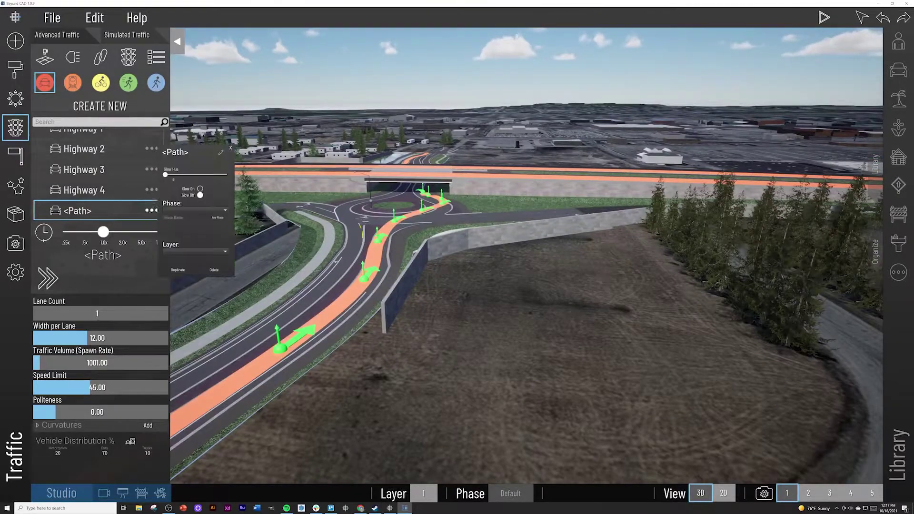
left_click(220, 268)
Draw a new vehicle path from the south approach road under the highway bridge, through both roundabouts and along the ramp beside the ponds
left_click(100, 106)
left_click(273, 377)
middle_click_drag(273, 378, 407, 335)
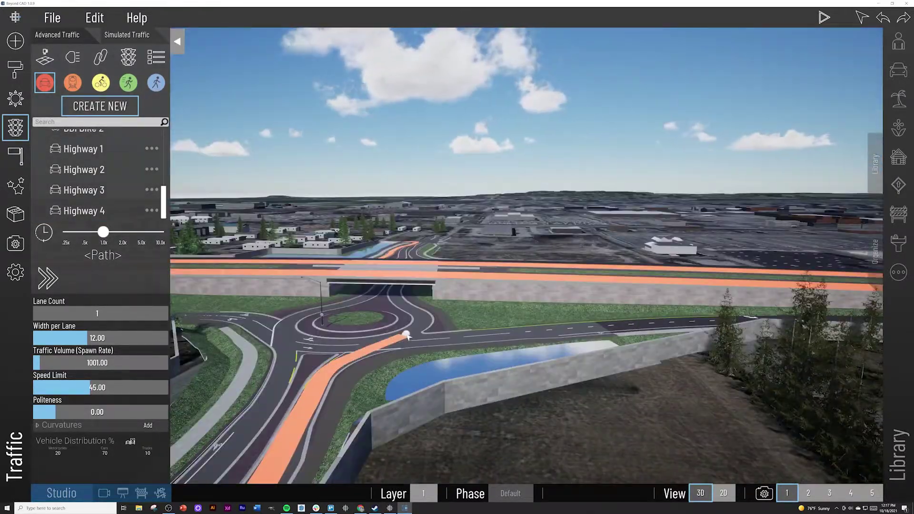
scroll(399, 305, "up", 10)
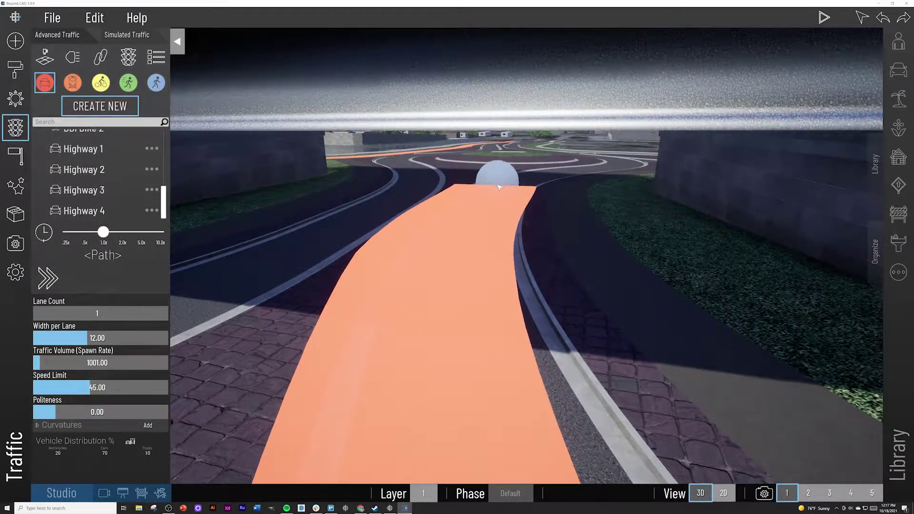
scroll(565, 173, "up", 10)
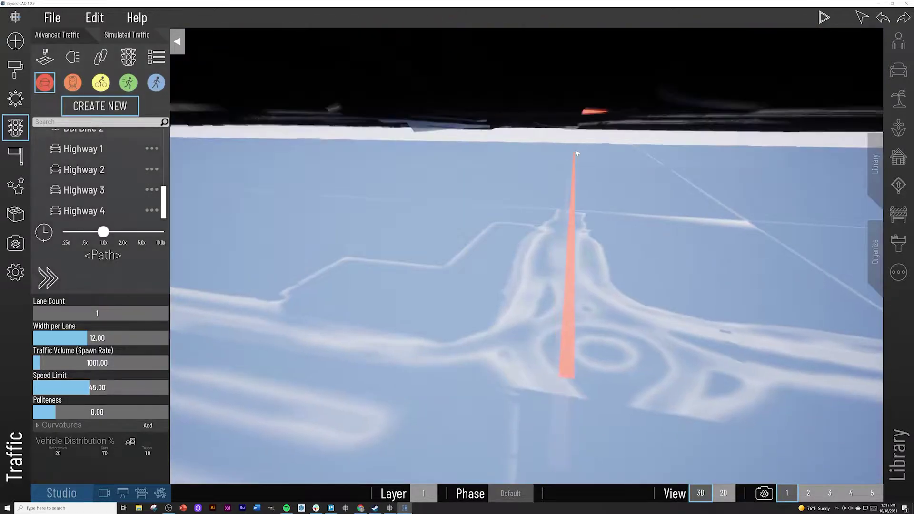
scroll(594, 212, "down", 5)
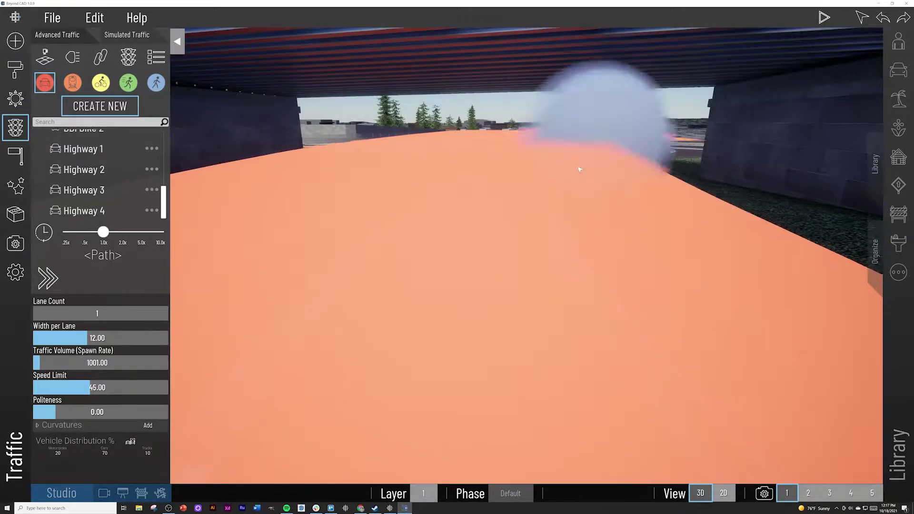
scroll(571, 174, "up", 8)
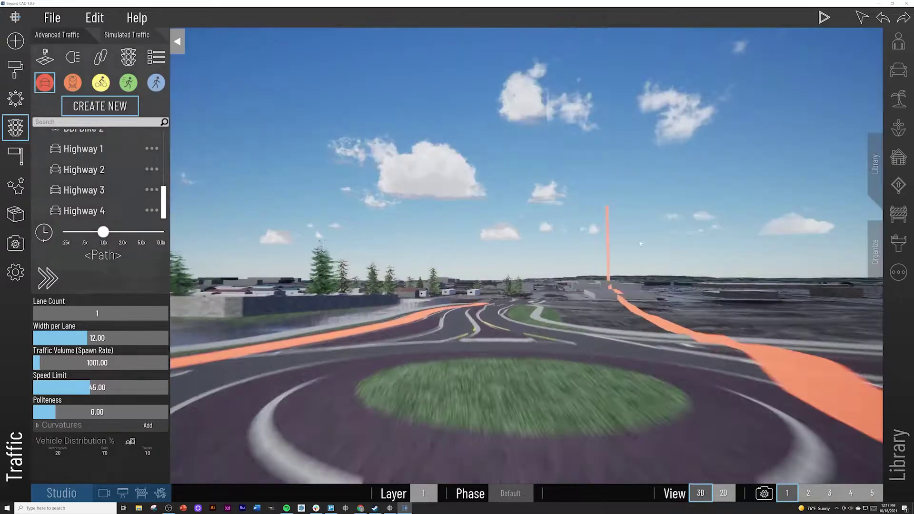
scroll(724, 383, "up", 5)
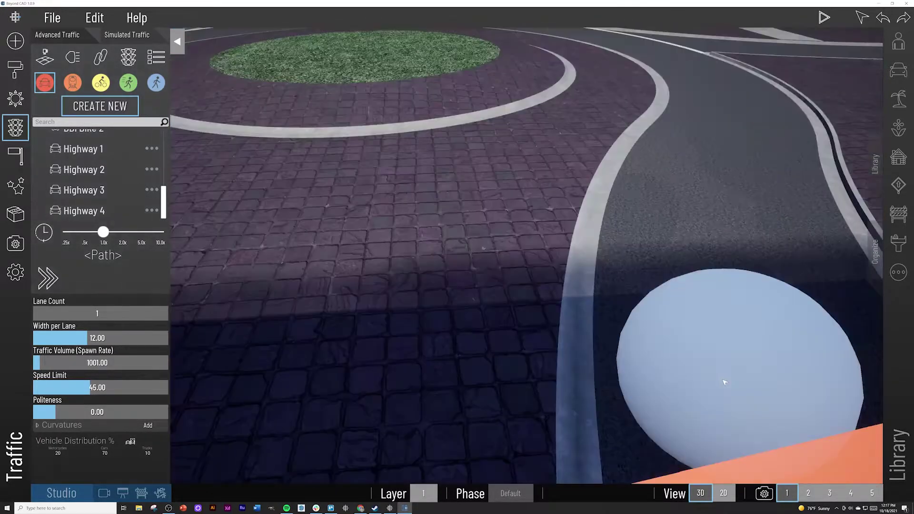
scroll(724, 383, "down", 6)
left_click_drag(724, 380, 428, 144)
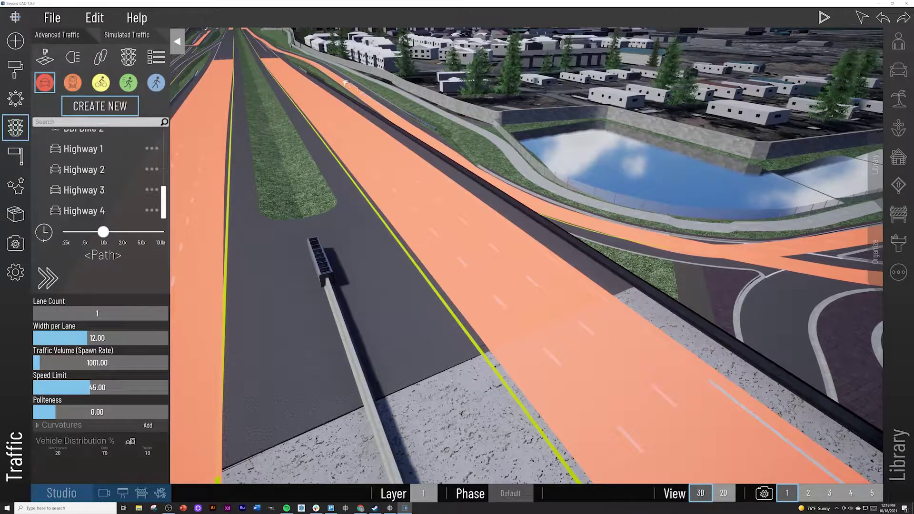
left_click(320, 69)
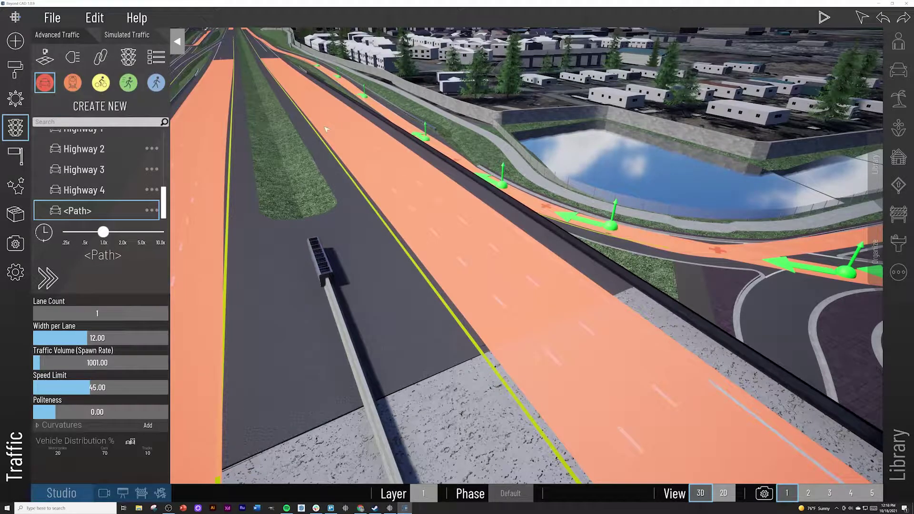
Reposition the new path's control points around the southern roundabout so the path follows the outer lane
scroll(471, 234, "down", 10)
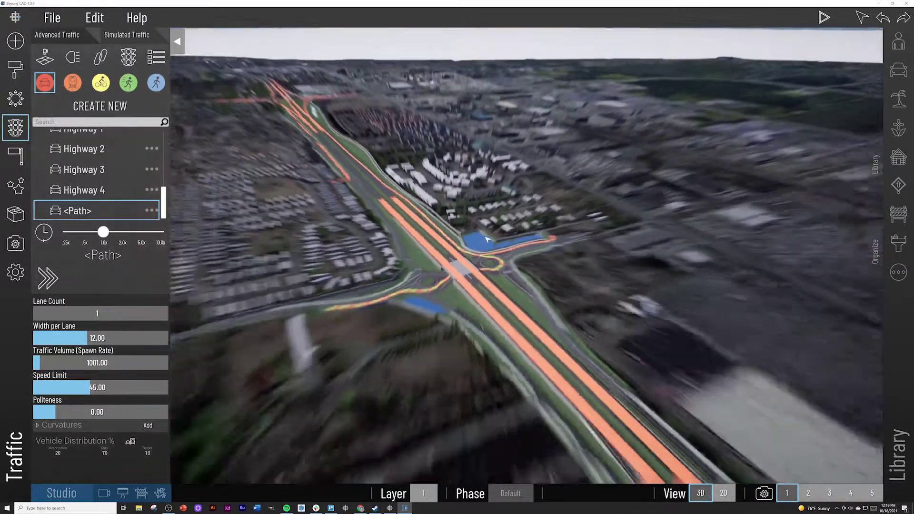
scroll(483, 244, "up", 10)
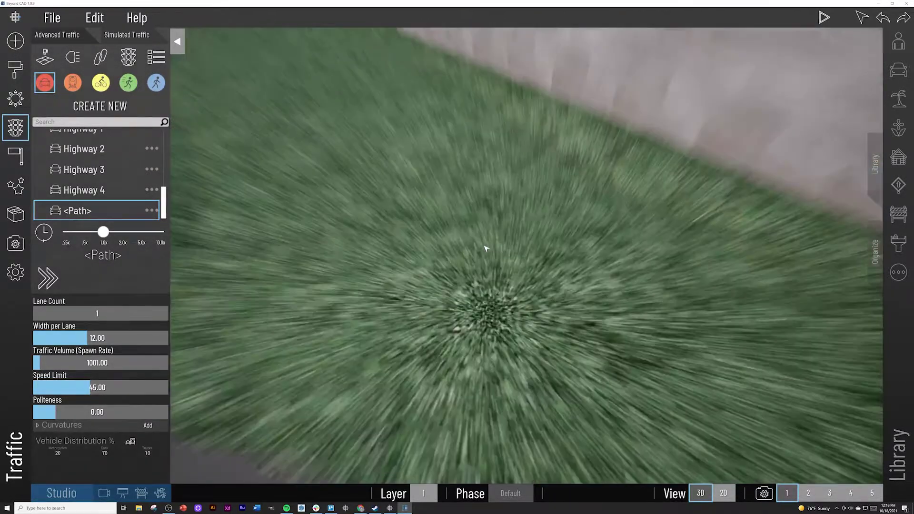
scroll(509, 249, "up", 5)
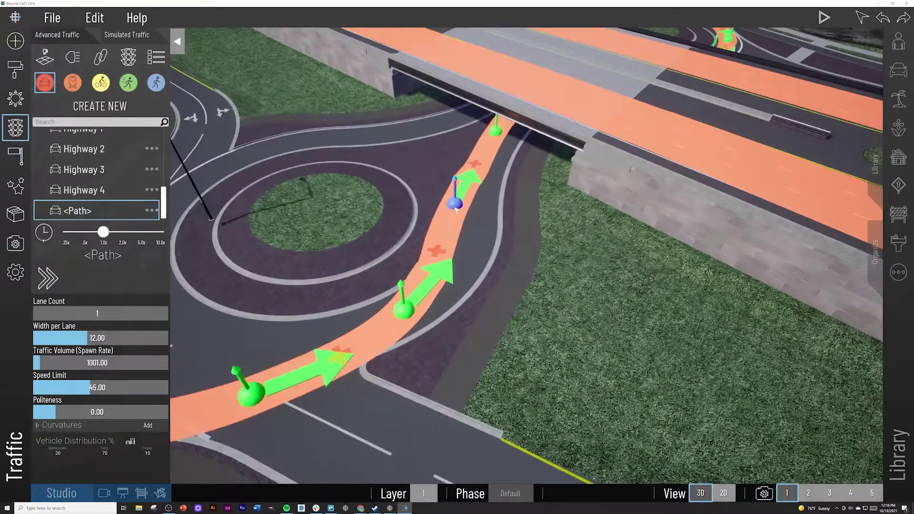
left_click(454, 205)
left_click_drag(455, 208, 477, 224)
left_click_drag(477, 260, 474, 265)
left_click(401, 315)
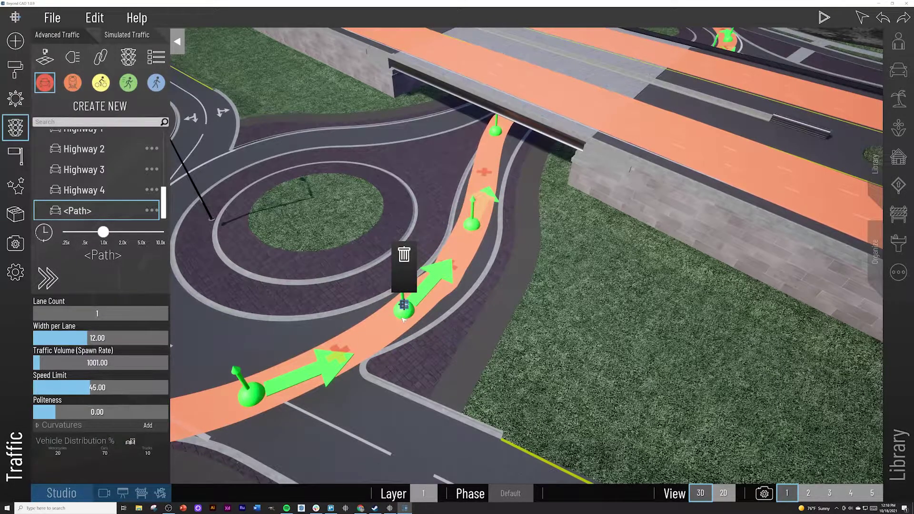
left_click_drag(412, 318, 411, 329)
left_click_drag(276, 392, 226, 374)
Lower the path's control points at the bridge underpass to the road surface
right_click_drag(449, 322, 513, 243)
key("w")
left_click(491, 243)
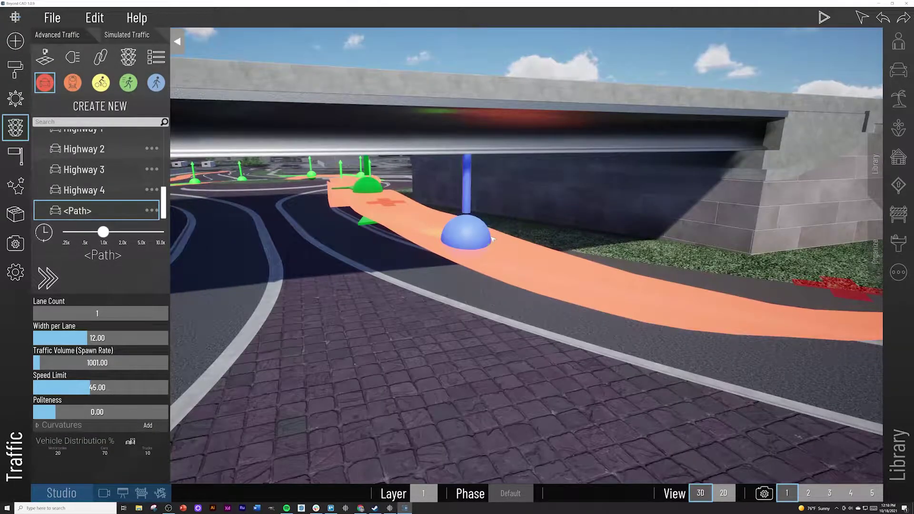
left_click(492, 241)
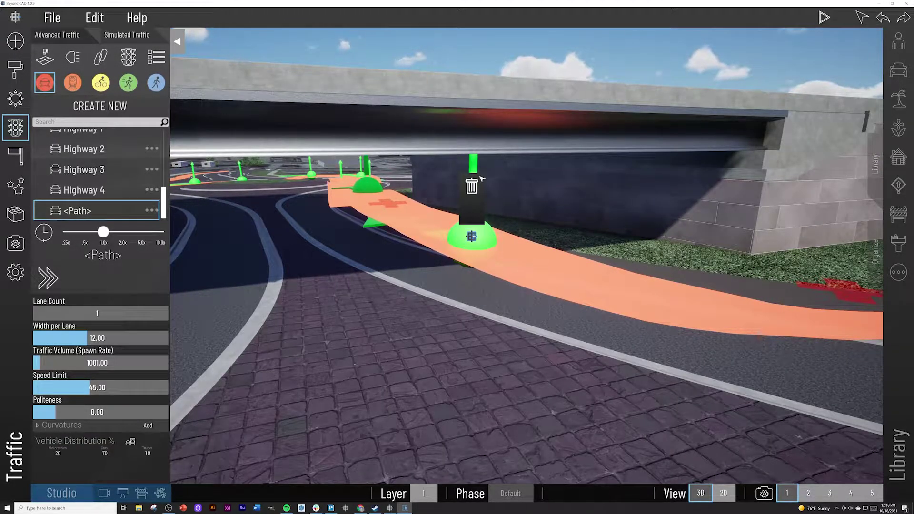
left_click_drag(473, 163, 474, 207)
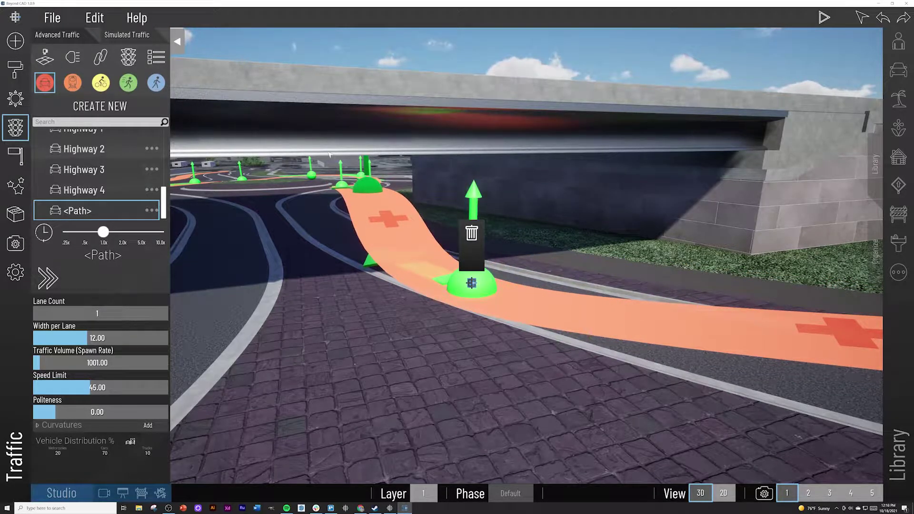
left_click_drag(364, 167, 365, 200)
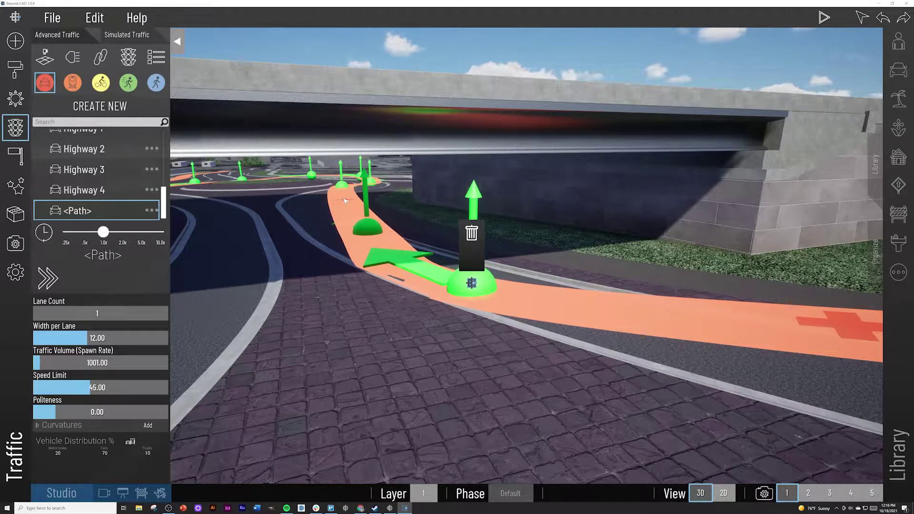
left_click(329, 209)
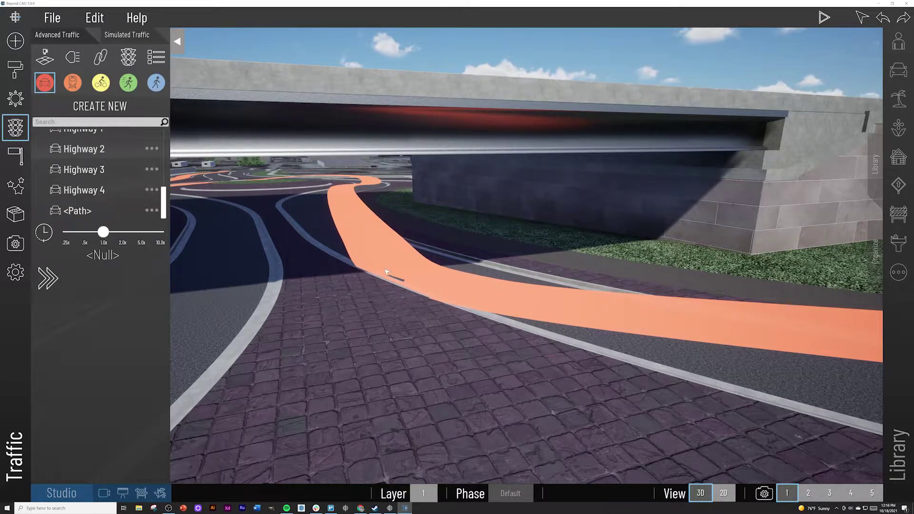
Lower the path's control points along the southern roundabout's entry and outer lane to the road surface
left_click(126, 211)
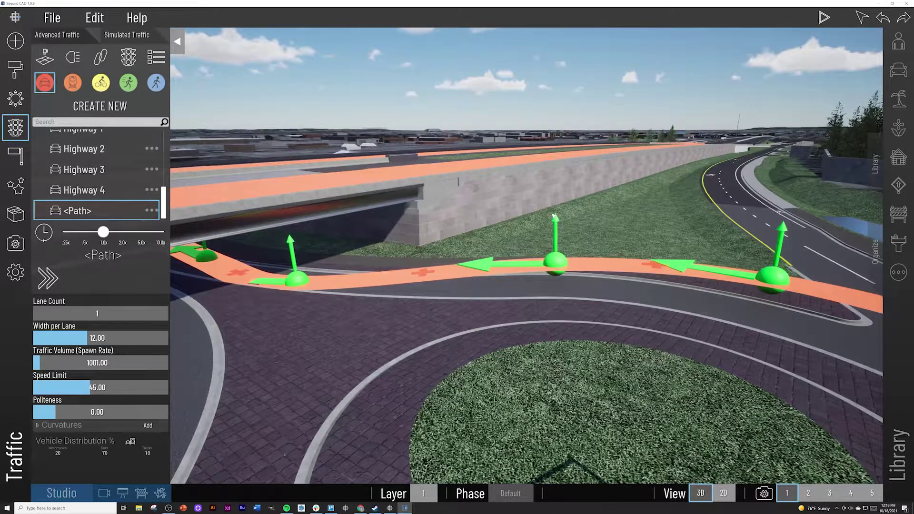
left_click_drag(554, 217, 557, 243)
right_click_drag(567, 249, 622, 257)
left_click_drag(599, 216, 596, 226)
right_click_drag(552, 260, 572, 246)
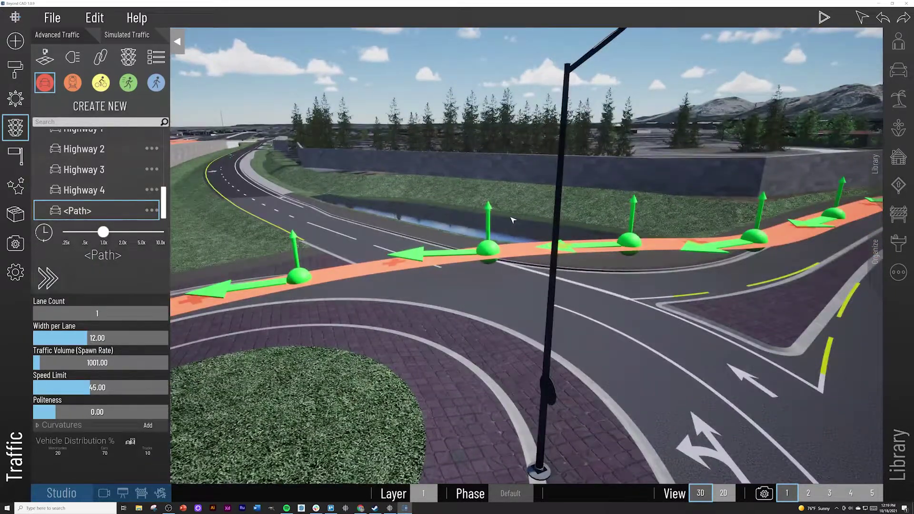
left_click_drag(490, 215, 490, 230)
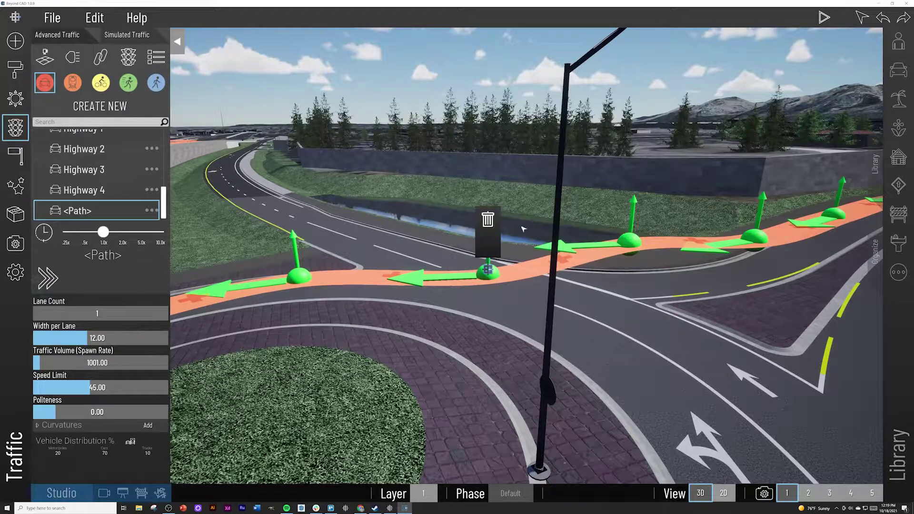
left_click_drag(633, 220, 634, 244)
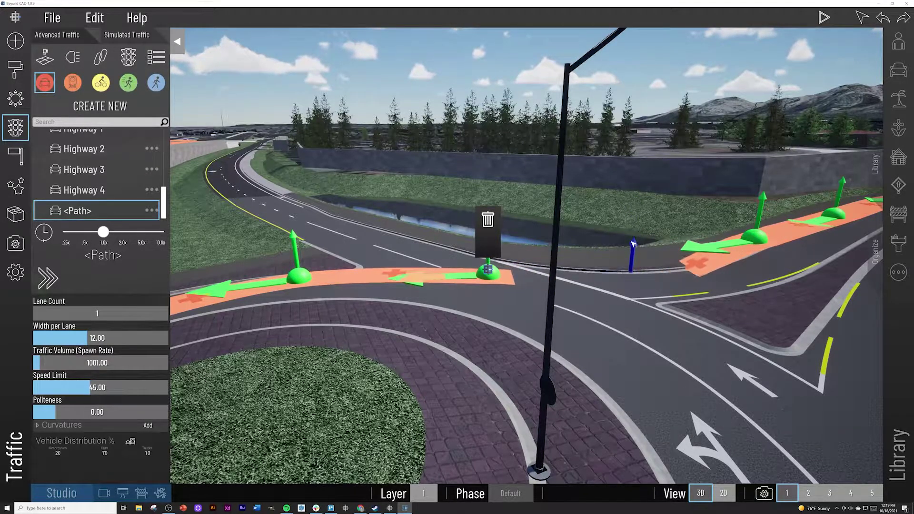
left_click(633, 229)
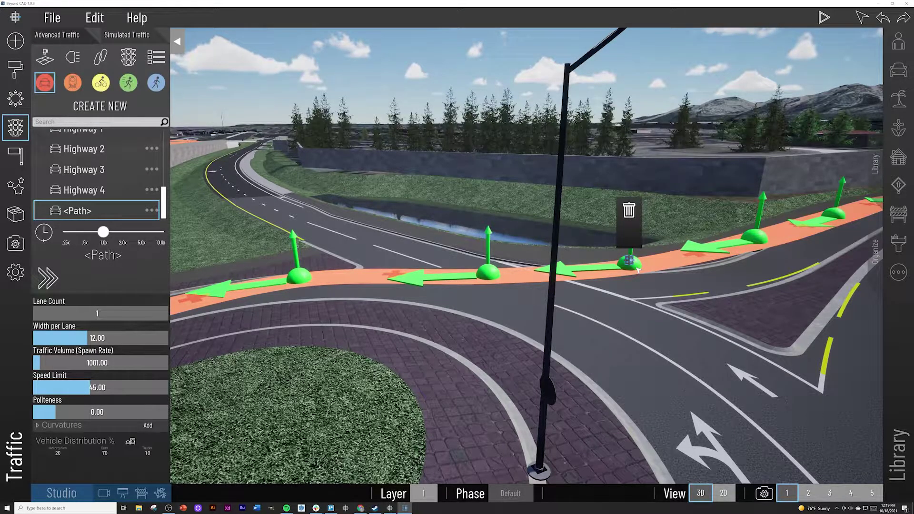
left_click(652, 298)
Check the adjusted path's alignment and height from the south approach through the roundabout to the underpass
right_click_drag(647, 298, 723, 317)
key("w")
right_click_drag(369, 314, 436, 218)
key("w")
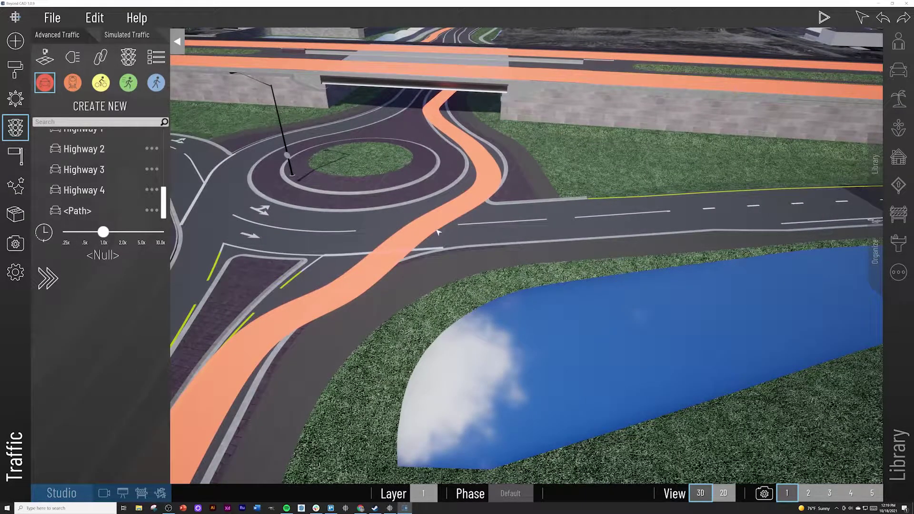
left_click(138, 211)
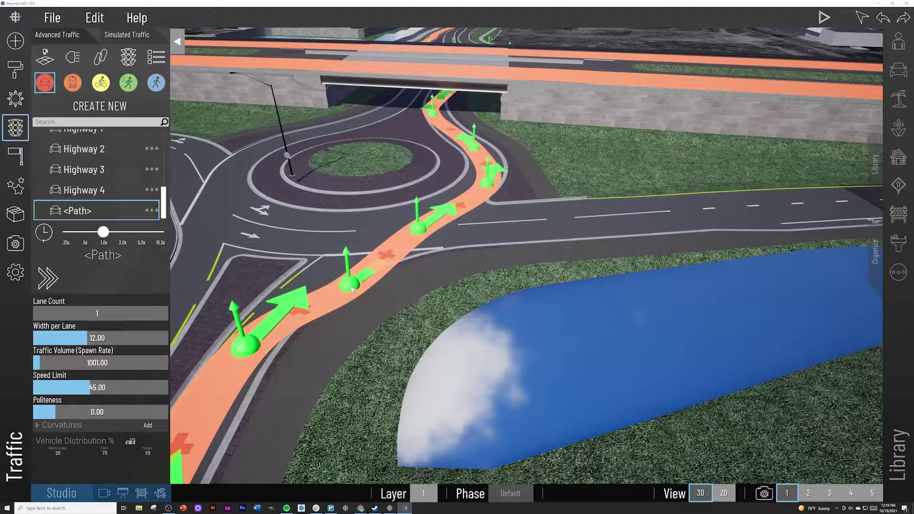
left_click(333, 278)
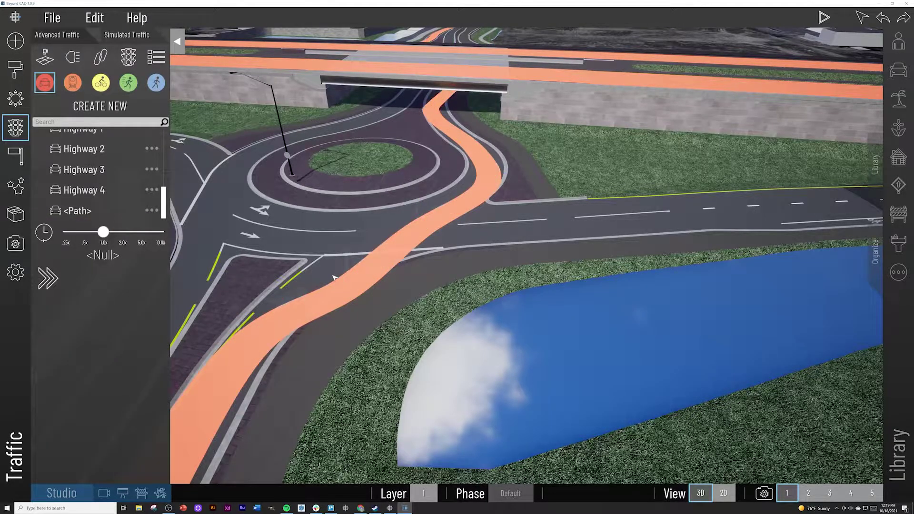
Fine-tune the path's control point heights along the southern roundabout's entry and outer lane to match the road surface
left_click(90, 212)
scroll(270, 275, "up", 3)
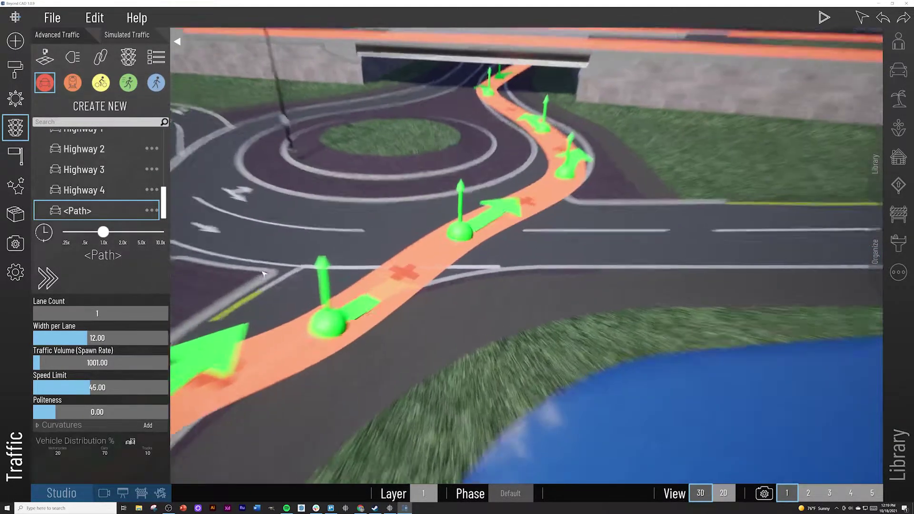
scroll(299, 304, "up", 3)
right_click_drag(299, 305, 417, 248)
scroll(467, 224, "down", 5)
scroll(423, 261, "up", 5)
scroll(417, 248, "down", 5)
scroll(561, 294, "down", 5)
scroll(433, 357, "up", 5)
right_click_drag(433, 357, 461, 272)
scroll(584, 181, "down", 5)
scroll(461, 272, "down", 5)
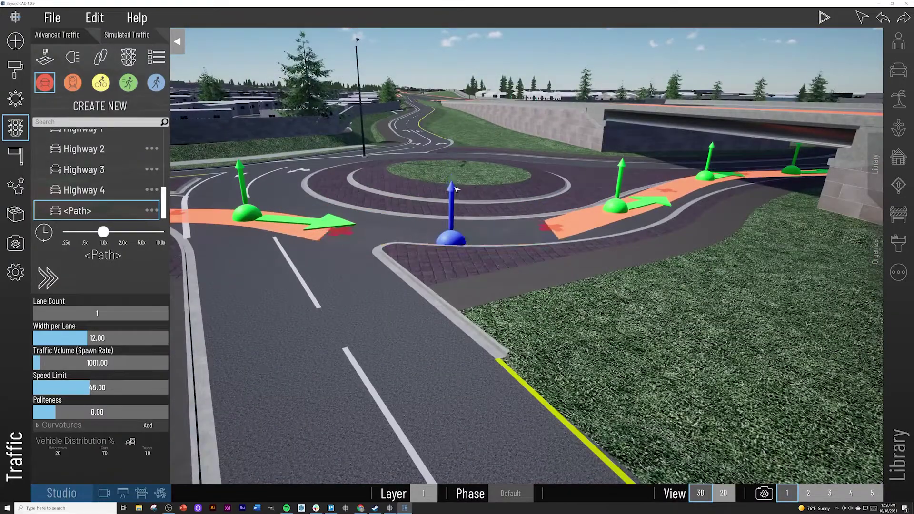
scroll(243, 227, "up", 5)
scroll(468, 135, "down", 5)
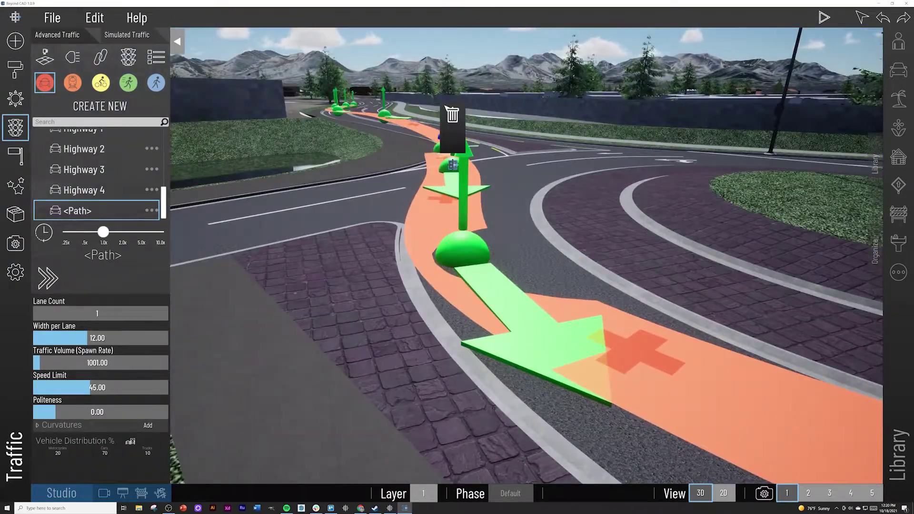
Lower the path's control points leading from the southern roundabout through the bridge underpass onto the pavement
right_click_drag(338, 98, 474, 223)
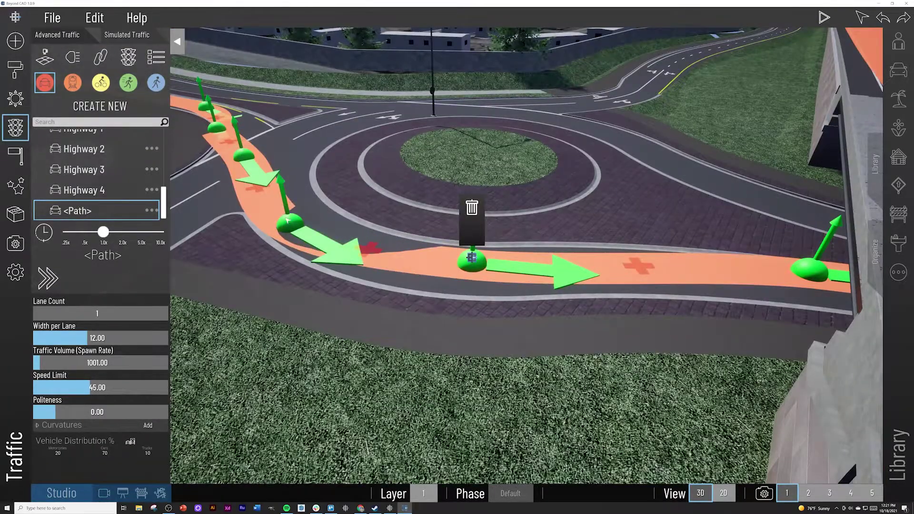
scroll(472, 258, "up", 5)
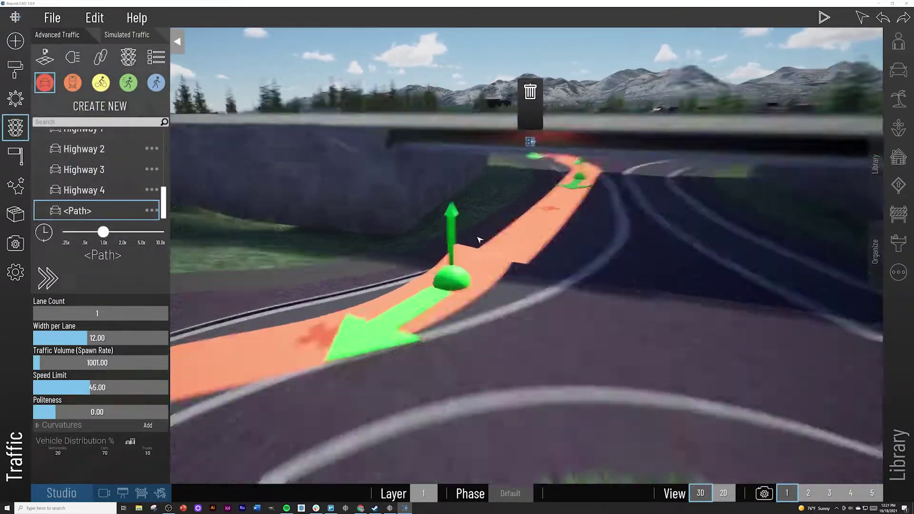
right_click_drag(479, 239, 628, 202)
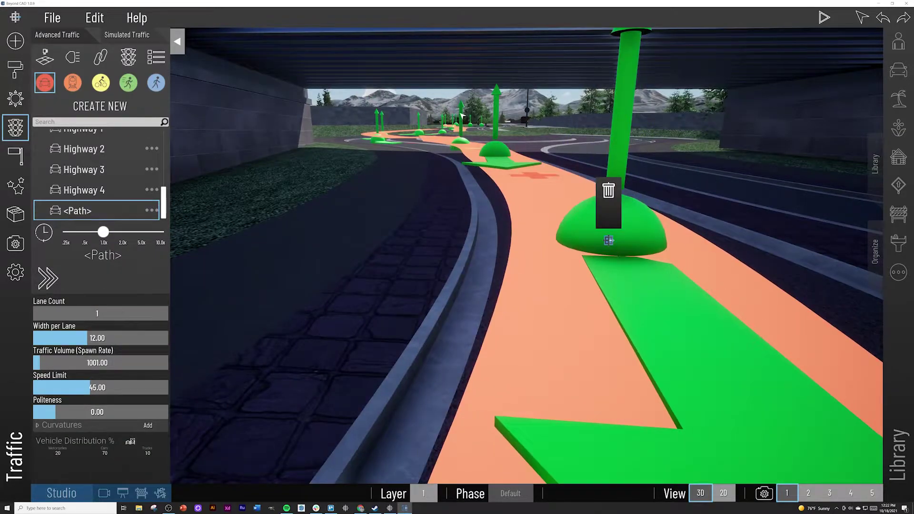
scroll(461, 115, "down", 5)
right_click_drag(382, 298, 551, 219)
Lower the path's control points around the northern roundabout and under the bridge to the road surface, and deselect the path
scroll(551, 219, "down", 8)
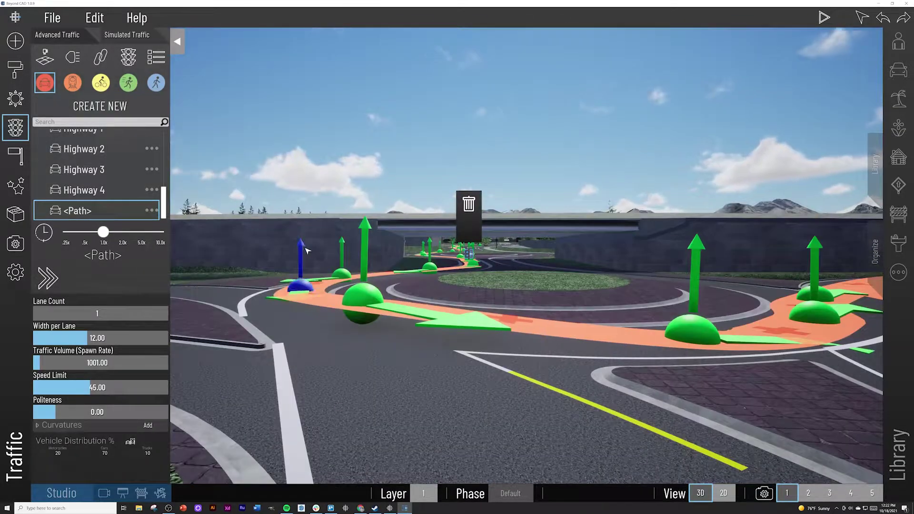
right_click_drag(698, 274, 463, 282)
scroll(481, 238, "down", 5)
scroll(463, 282, "down", 8)
right_click(454, 169)
scroll(454, 169, "up", 10)
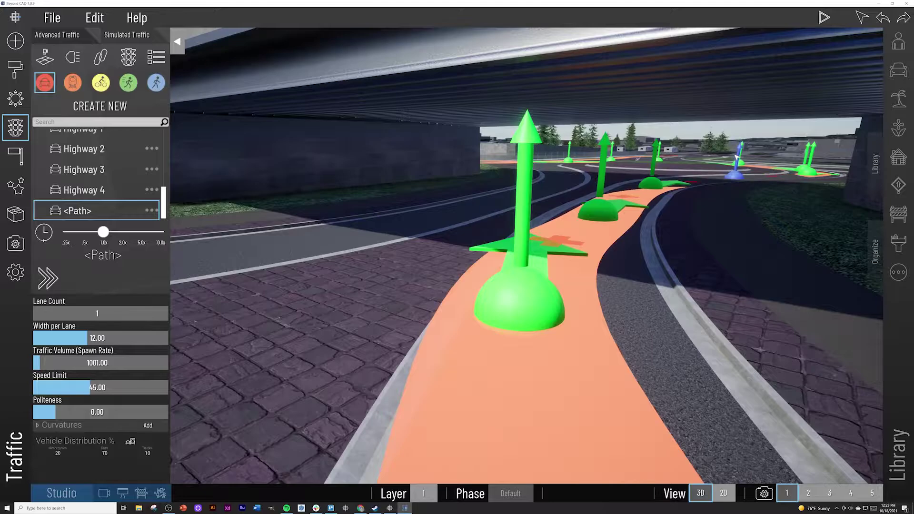
right_click(520, 291)
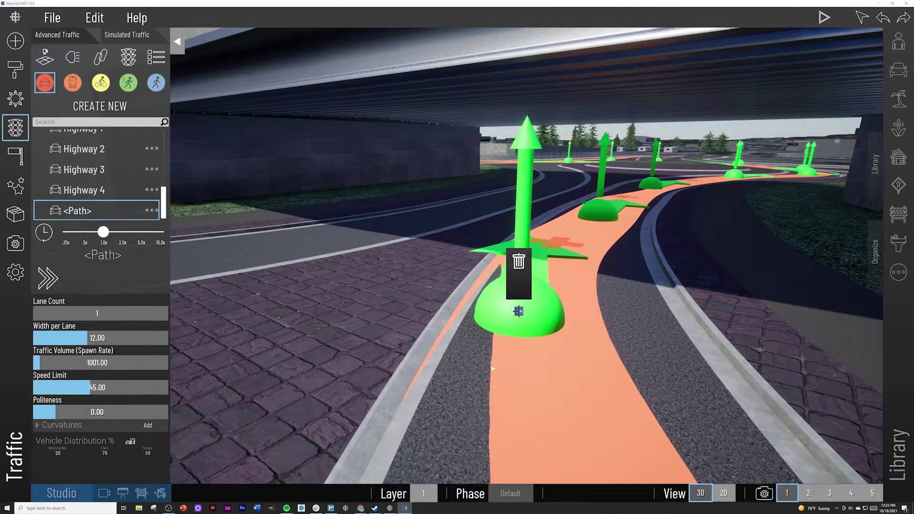
scroll(556, 346, "down", 10)
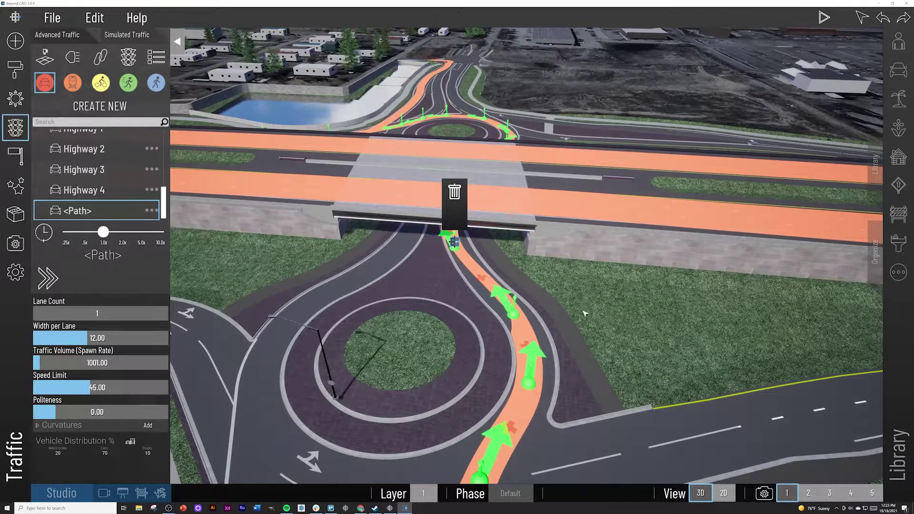
key("Delete")
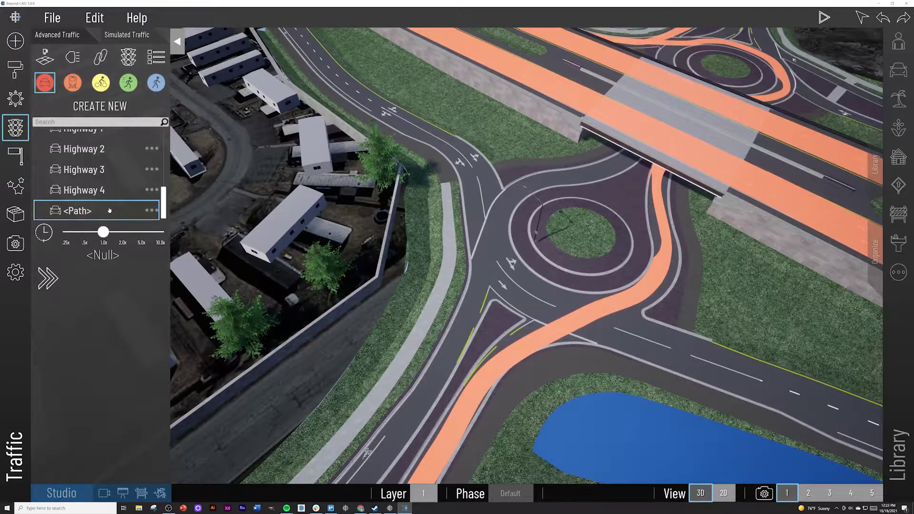
Set the path's speed limit to 20 mi/h and its traffic volume to 80
left_click(109, 210)
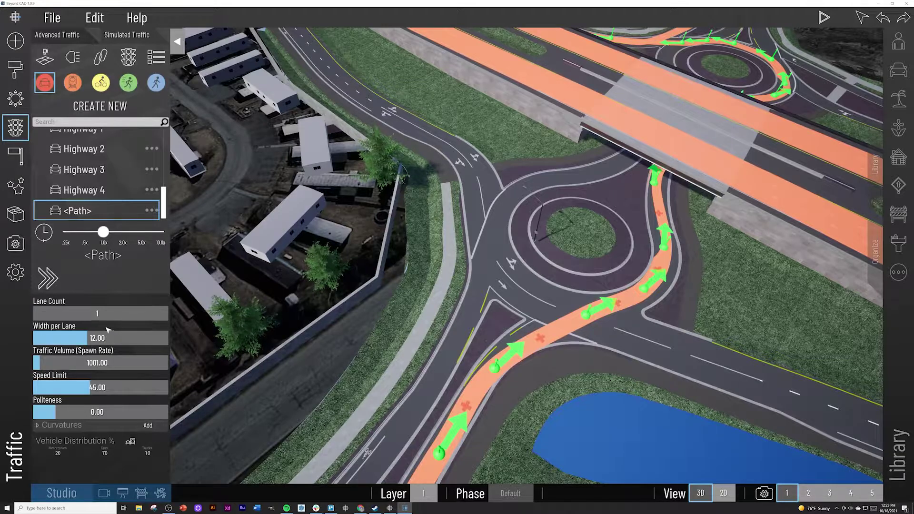
left_click(98, 387)
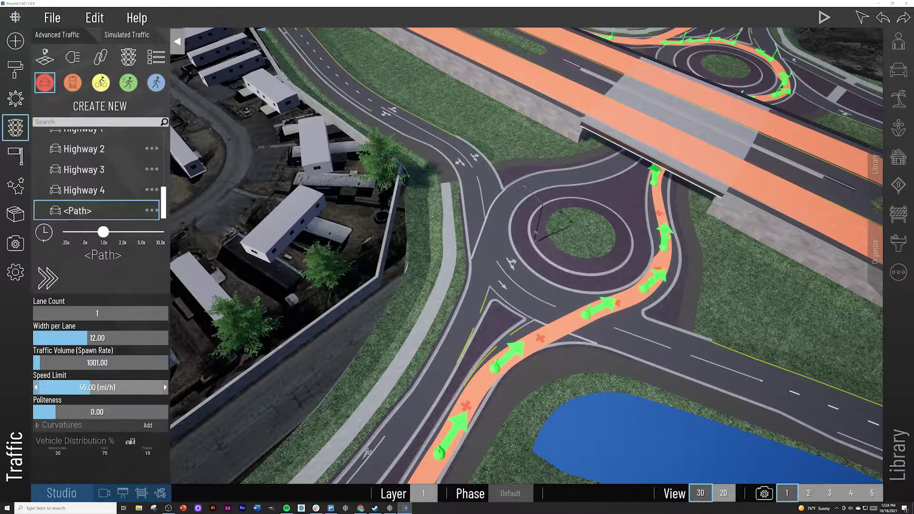
type("70")
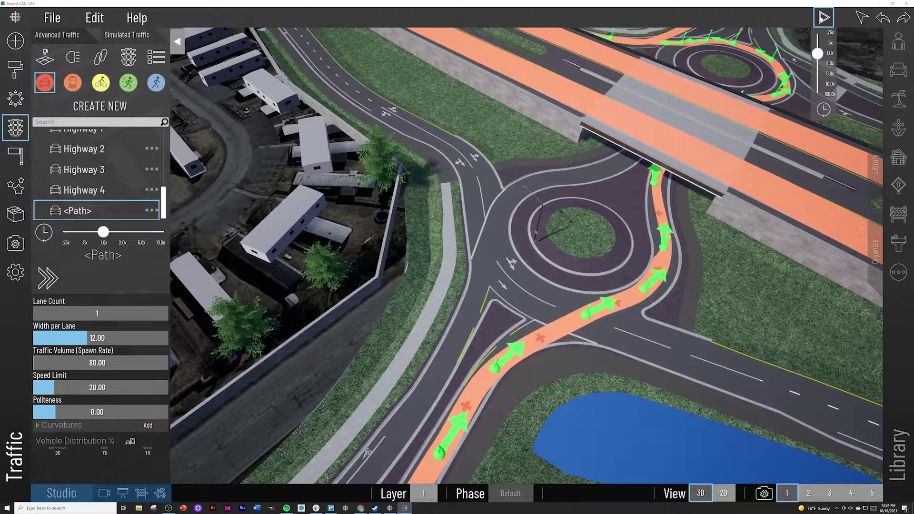
Run the traffic simulation and view the new path's lane from the south approach to the southern roundabout
left_click(824, 18)
left_click_drag(817, 63, 818, 73)
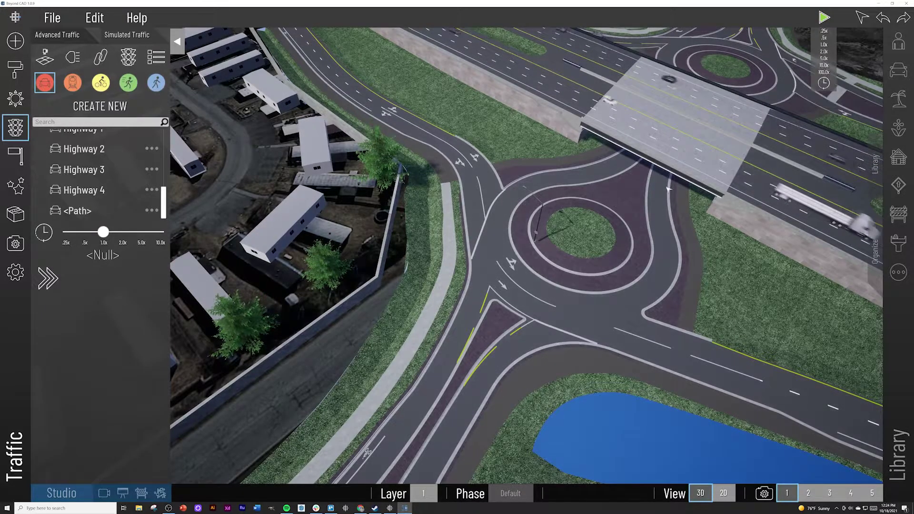
scroll(638, 219, "up", 10)
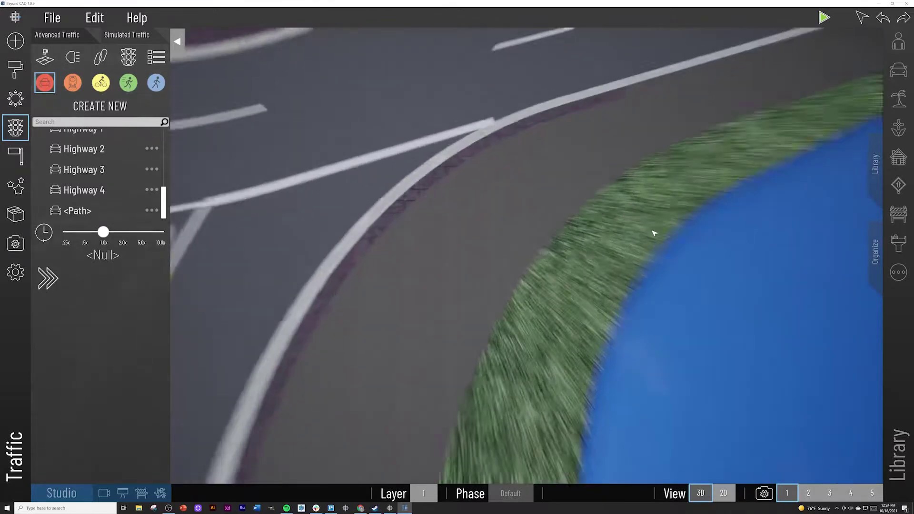
right_click_drag(654, 233, 625, 189)
scroll(646, 193, "down", 8)
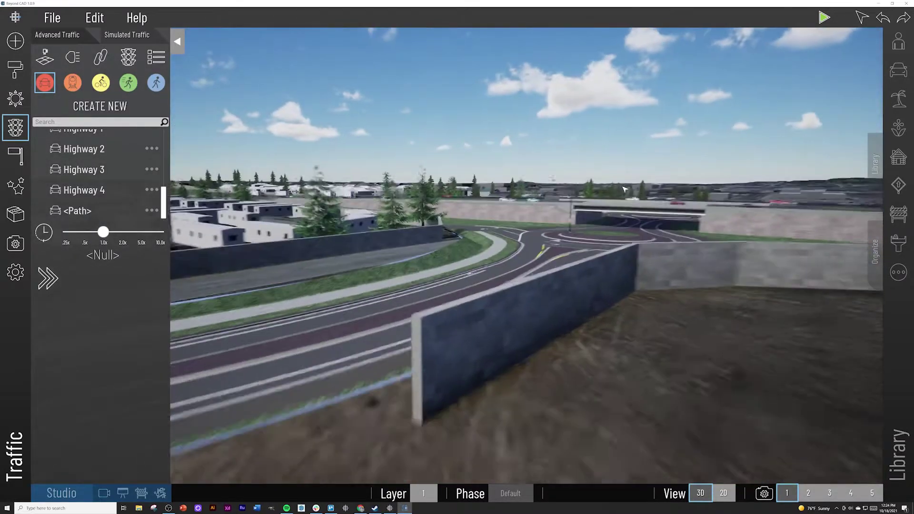
scroll(625, 189, "up", 10)
Speed the simulation up to 5x and 10x to watch vehicles enter the roundabout, and stop it
mouse_move(819, 33)
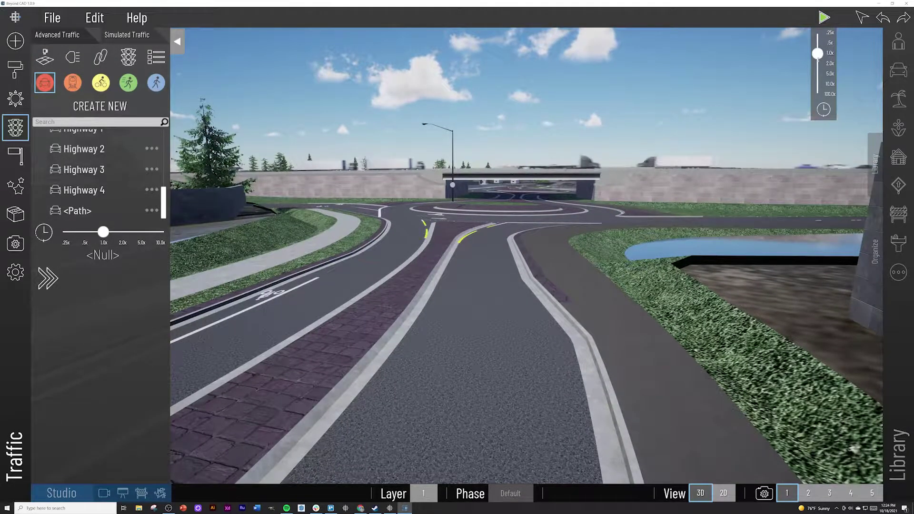
left_click_drag(817, 54, 817, 73)
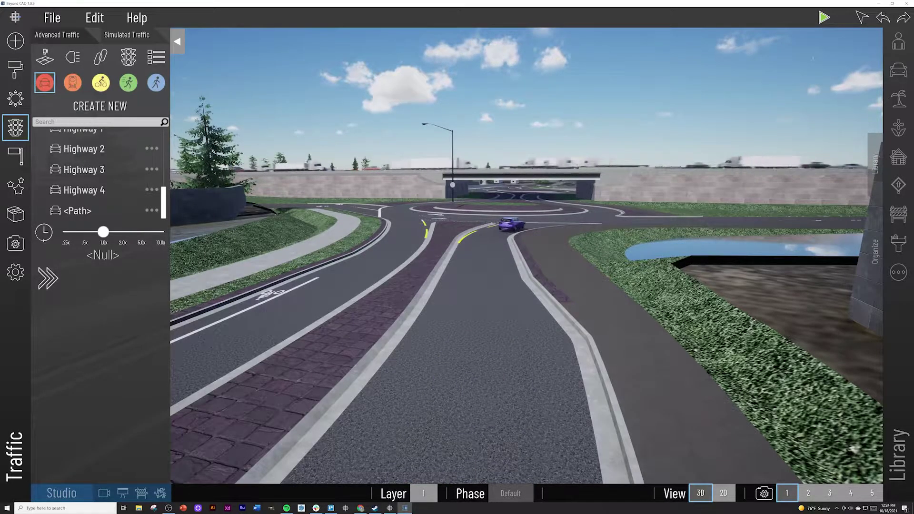
mouse_move(817, 53)
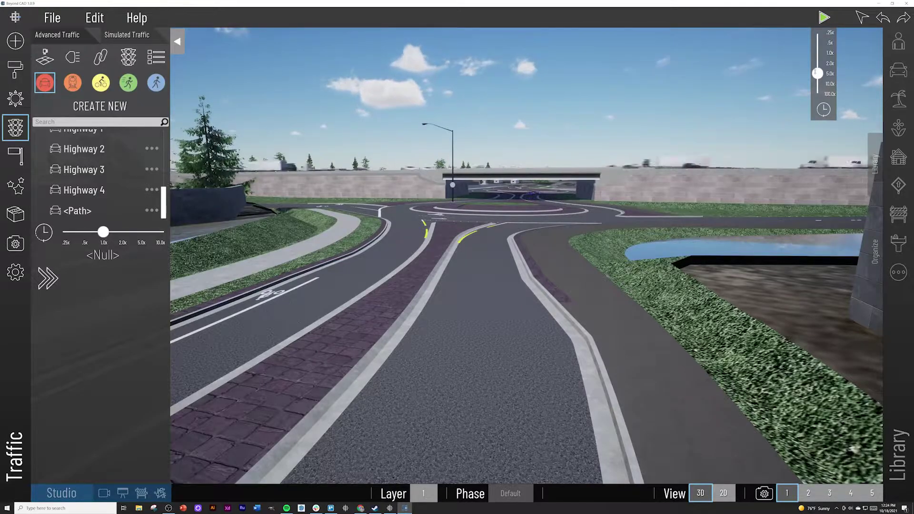
mouse_move(817, 73)
left_mouse_down()
mouse_move(817, 84)
mouse_move(817, 73)
left_mouse_up()
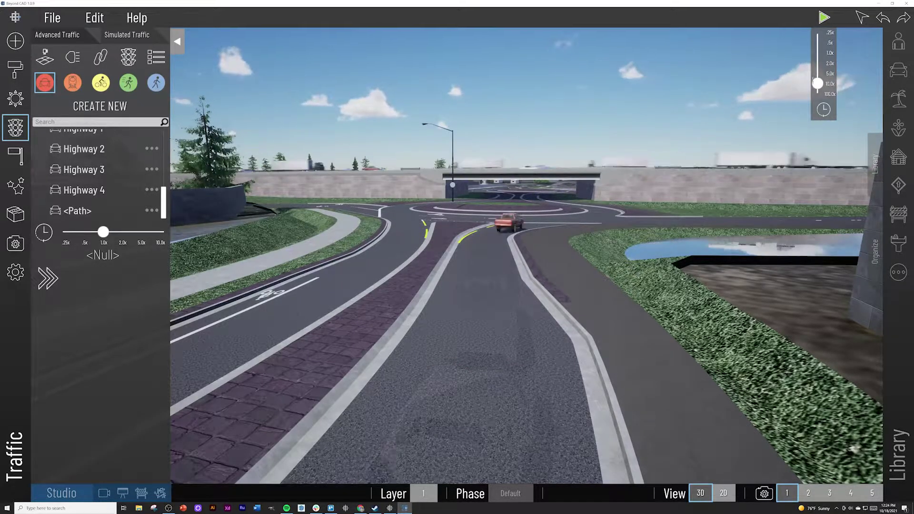
left_click(824, 17)
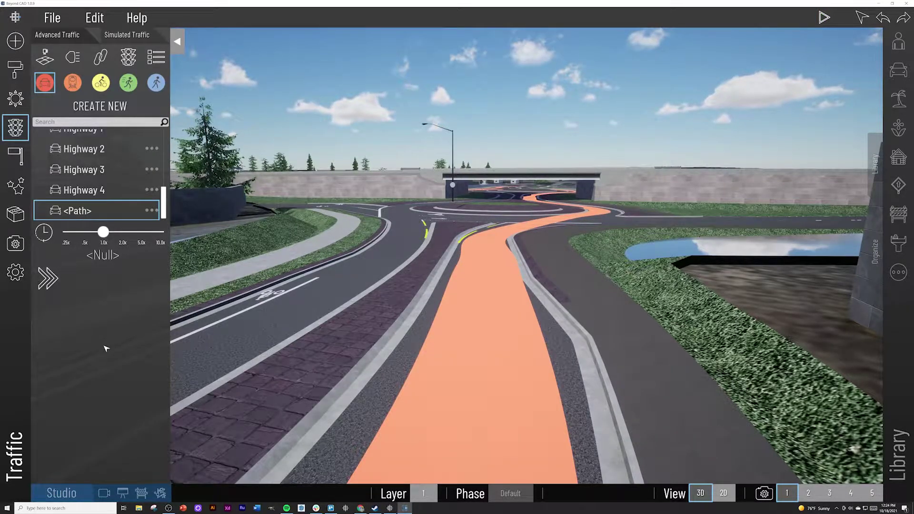
Reselect the path along the south approach and set its traffic volume to 150
left_click(14, 133)
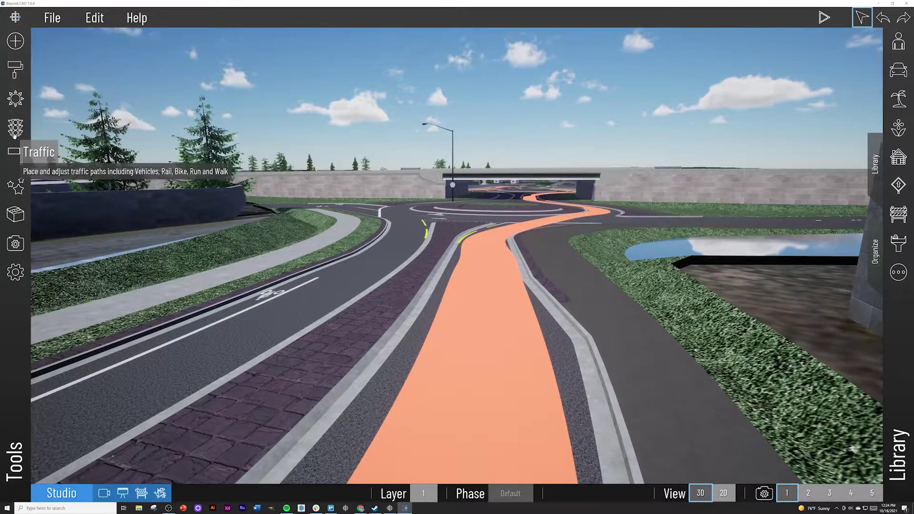
left_click(15, 134)
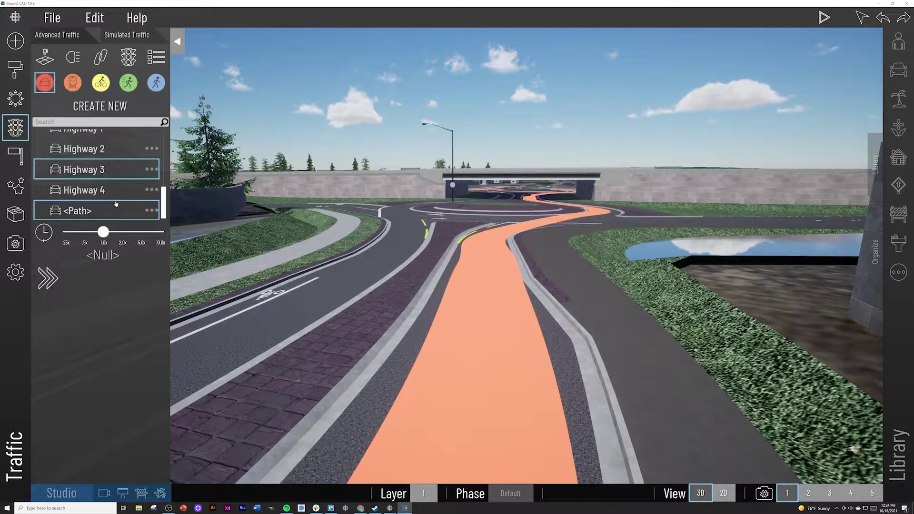
left_click(15, 128)
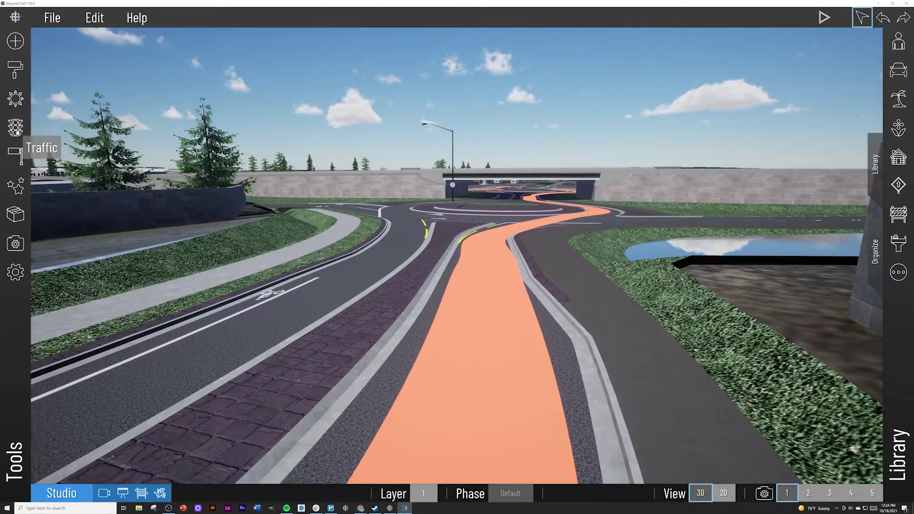
left_click(16, 128)
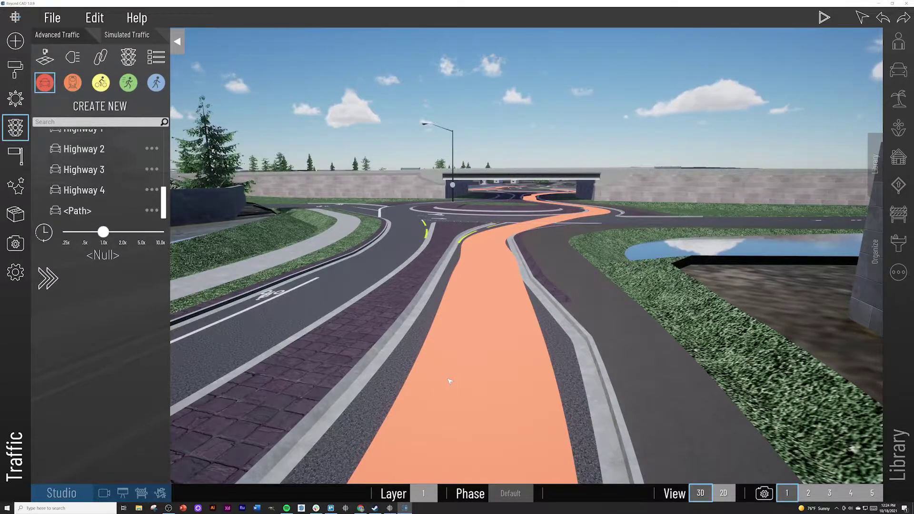
scroll(450, 381, "up", 5)
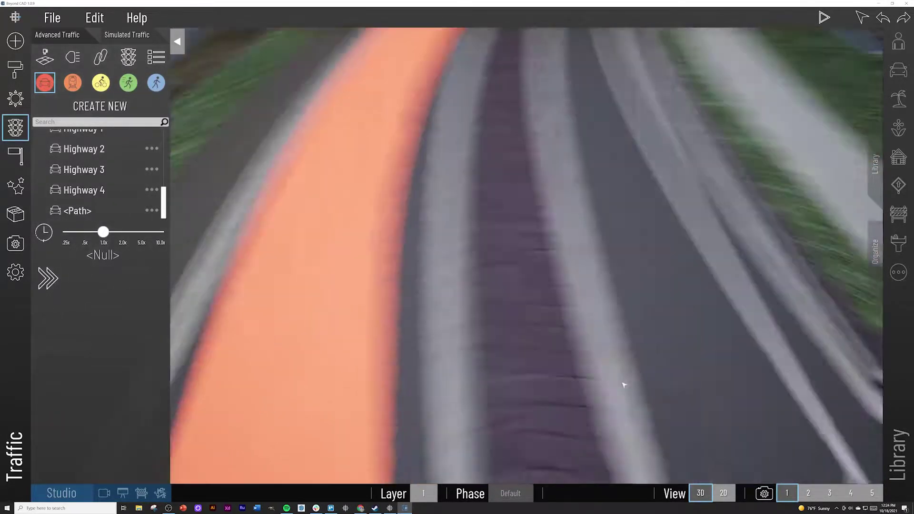
scroll(624, 385, "down", 5)
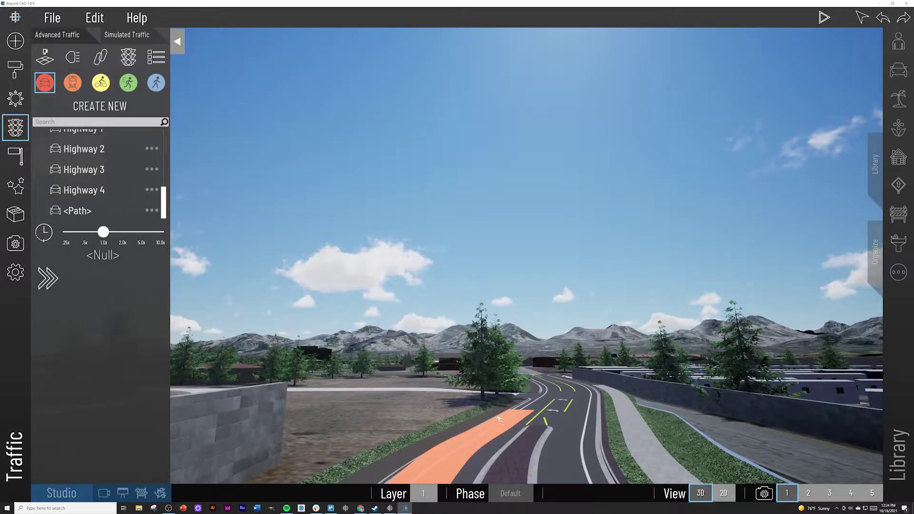
left_click(499, 418)
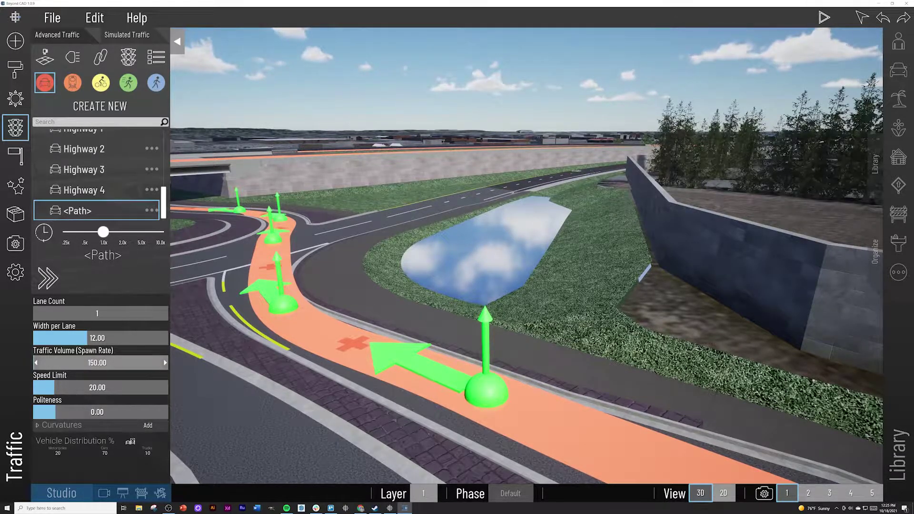
Rename the path through both roundabouts as DR 1
key("s")
right_click_drag(260, 329, 241, 351)
key("w")
key("s")
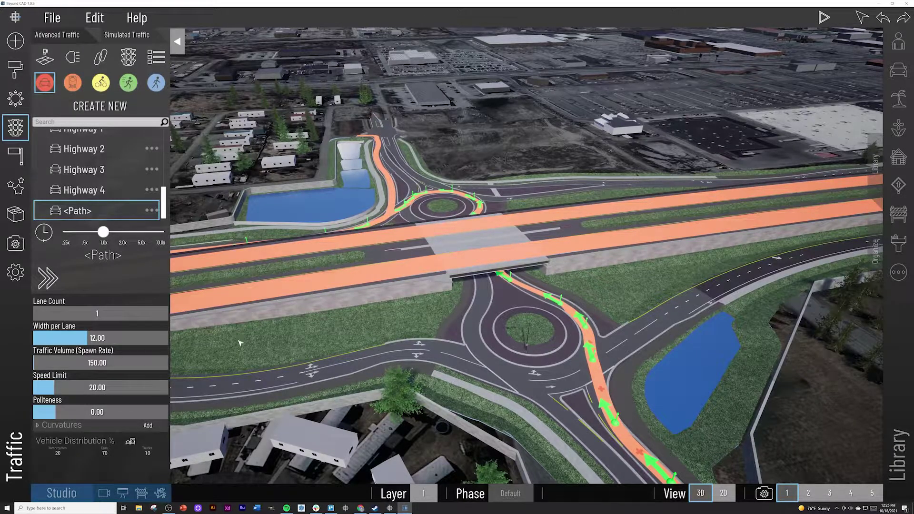
left_click(152, 211)
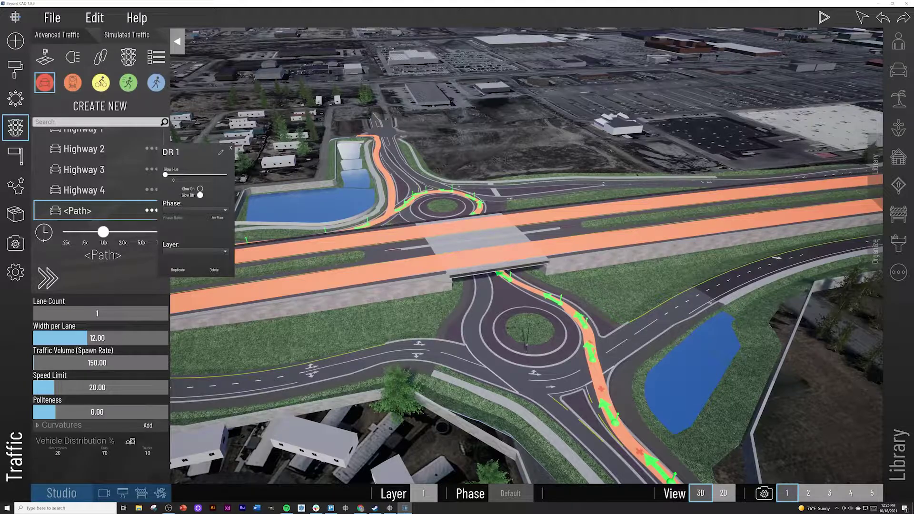
key("Return")
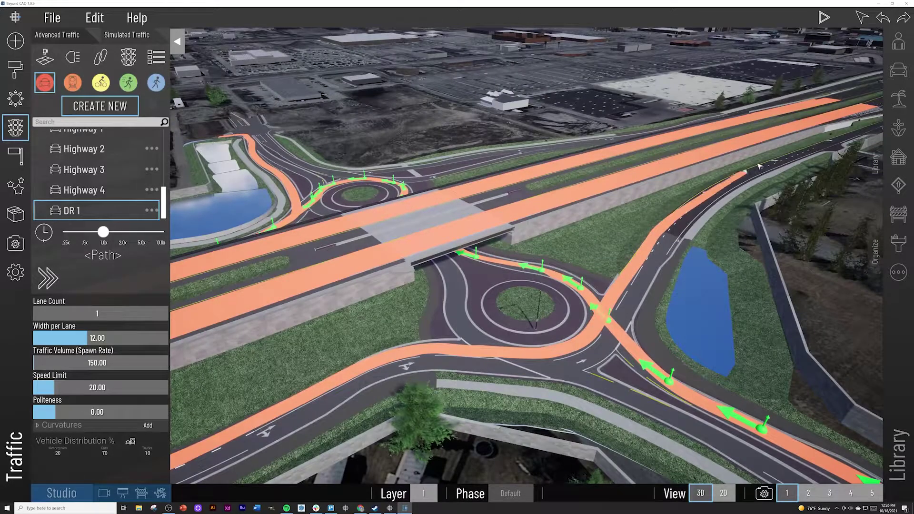
Try to lower the control points of the new west-to-east path to road level at the southern roundabout
scroll(604, 313, "up", 8)
right_click_drag(604, 312, 601, 258)
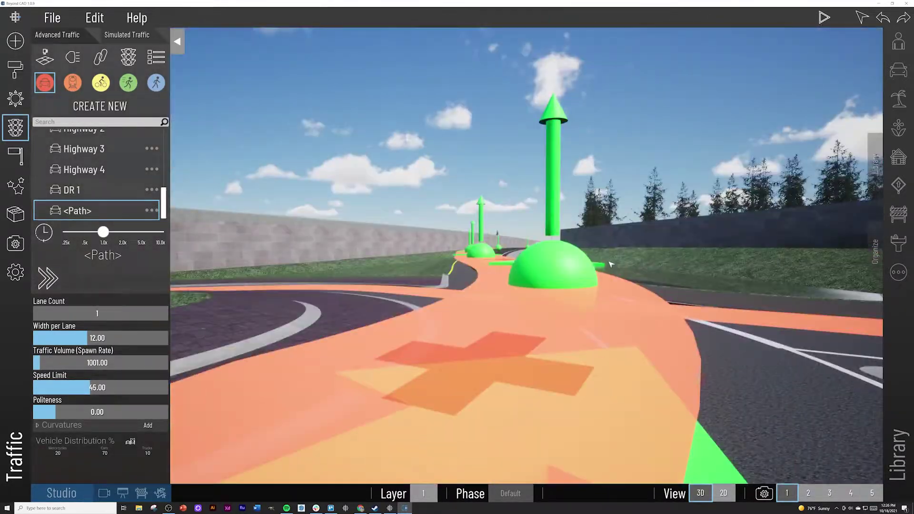
scroll(610, 257, "down", 3)
scroll(607, 259, "up", 3)
left_click_drag(542, 162, 539, 195)
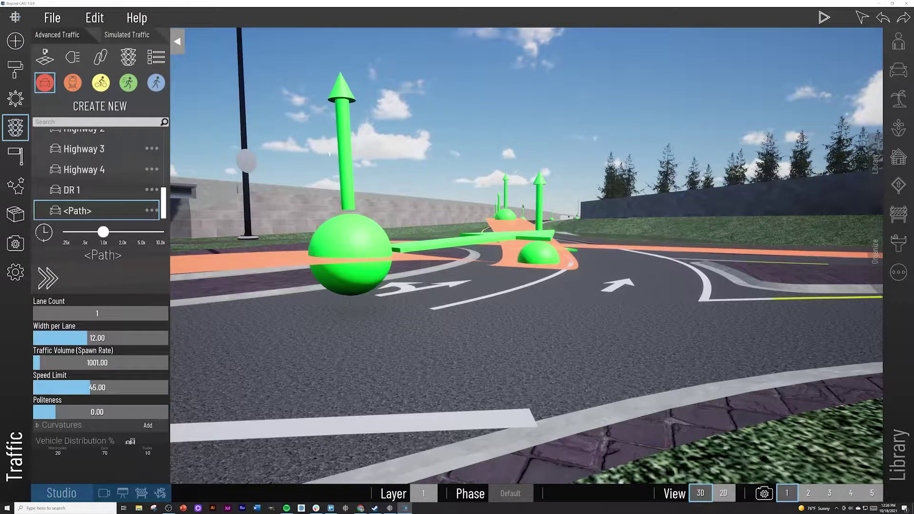
left_click_drag(343, 131, 345, 179)
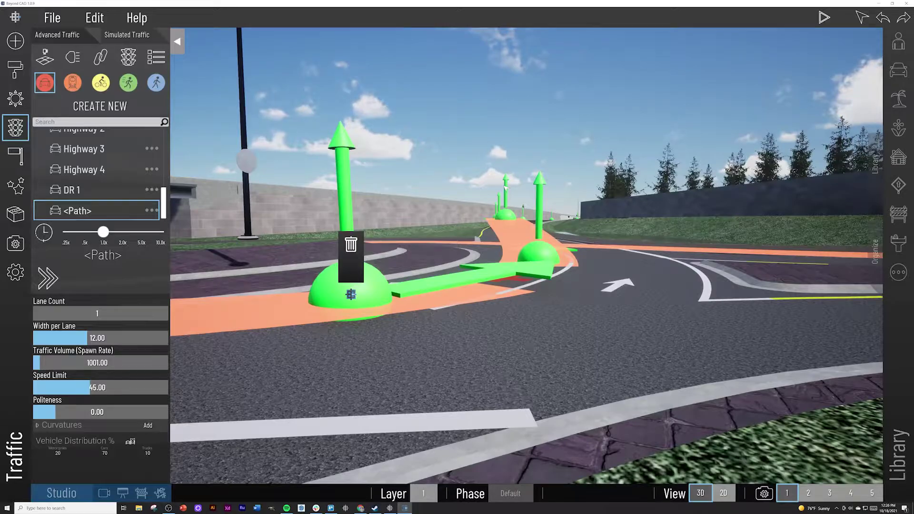
left_click_drag(505, 188, 505, 208)
key("Escape")
Try to lower the same path's control points onto the road surface along the west approach to the southern roundabout
right_click_drag(506, 257, 401, 258)
left_click(405, 247)
left_click_drag(402, 152, 402, 184)
left_click_drag(273, 179, 274, 209)
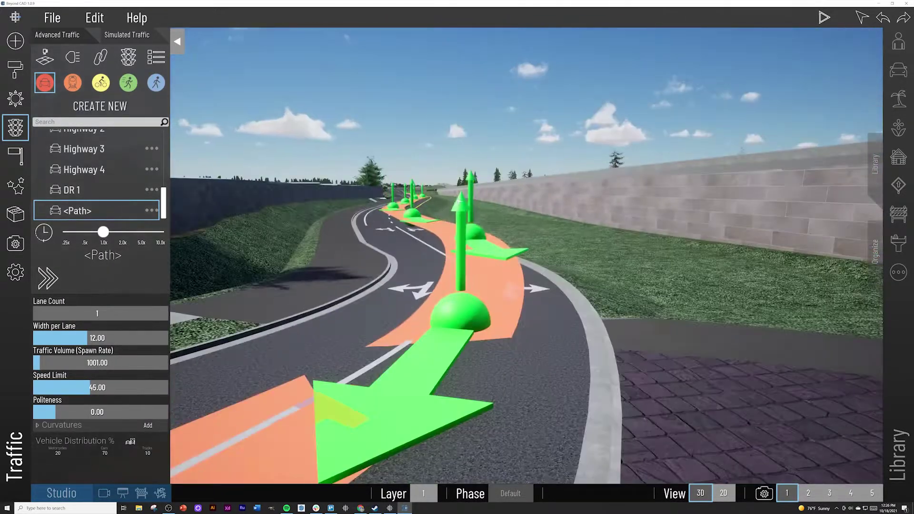
left_click_drag(472, 273, 474, 258)
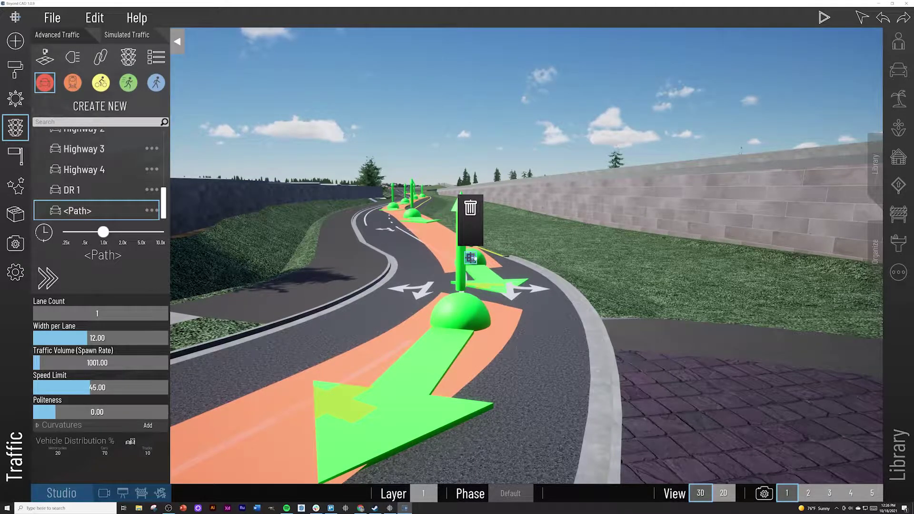
key("s")
right_click_drag(482, 270, 485, 299)
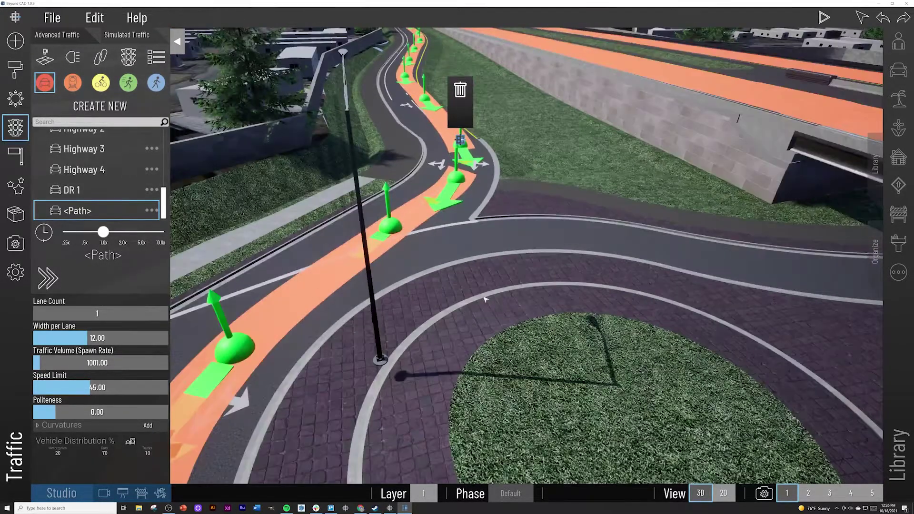
Delete the unnamed path running from the west approach through the southern roundabout
left_click(151, 210)
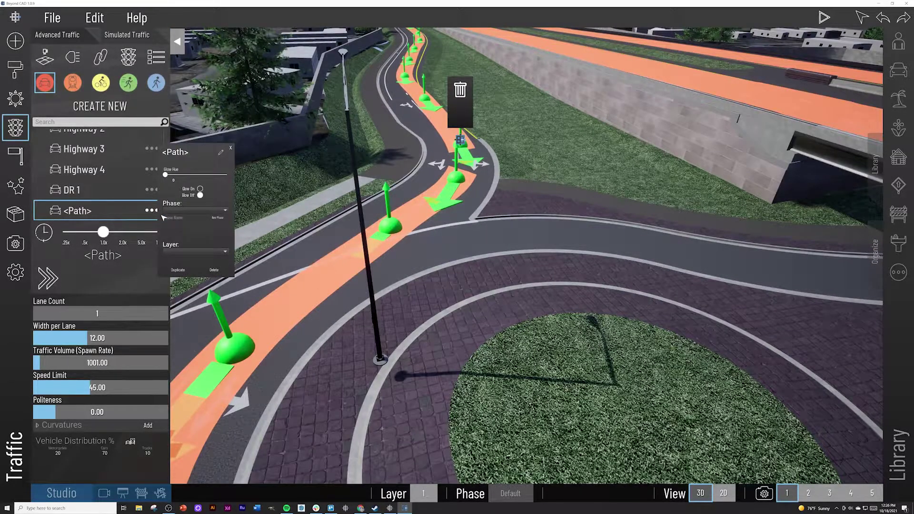
left_click(222, 272)
key("s")
right_click_drag(358, 262, 410, 284)
key("a")
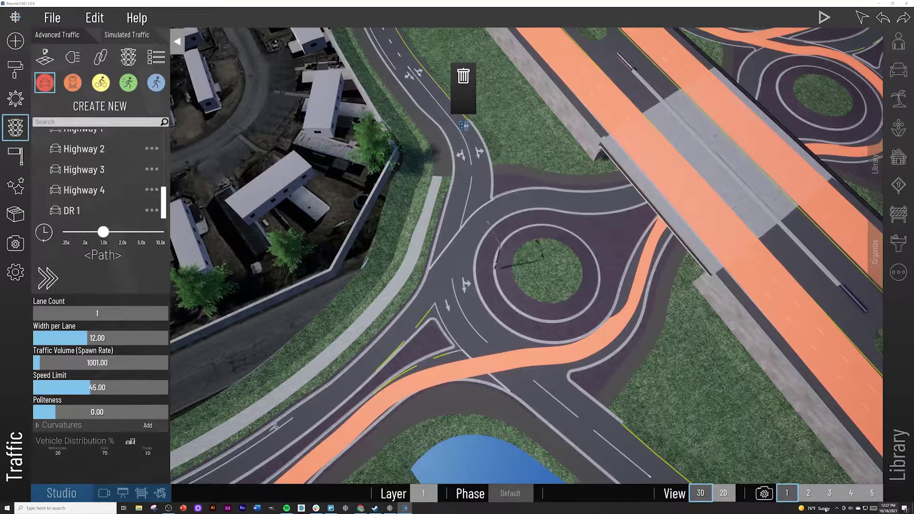
In 2D view, draw a path from the south-side frontage road's west end past the southern roundabout and down the south road
left_click(729, 498)
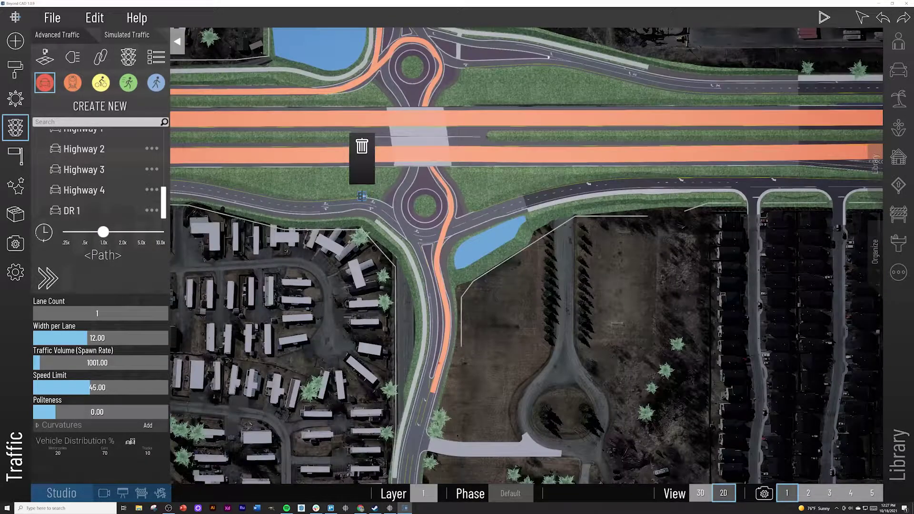
right_click_drag(271, 209, 504, 320)
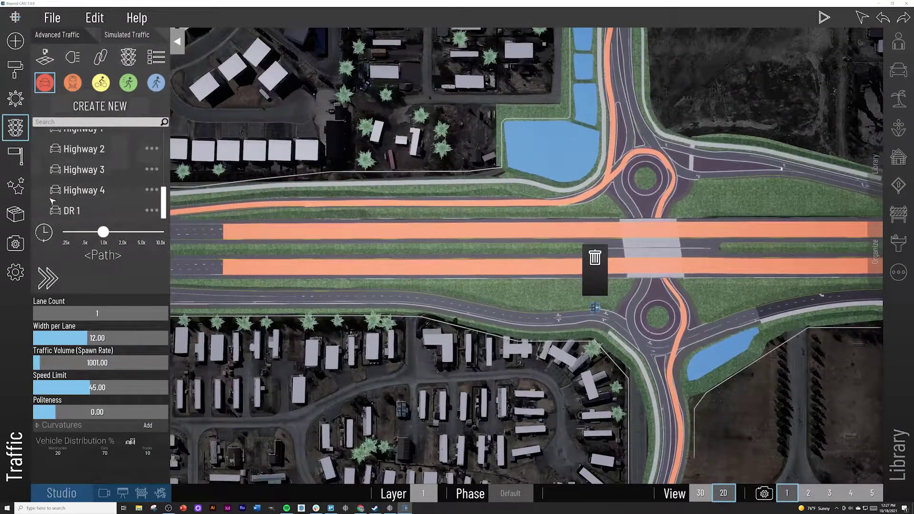
left_click(187, 296)
left_click(357, 299)
left_click(570, 316)
right_click_drag(745, 379, 519, 279)
scroll(519, 279, "up", 3)
left_click(358, 218)
left_click(431, 337)
double_click(417, 446)
Name the new path DR 2 and set its speed limit to 30 and traffic volume to 80
right_click_drag(333, 305, 503, 345)
left_click(152, 210)
type("DR 2")
left_click(98, 387)
type("30")
left_click(97, 363)
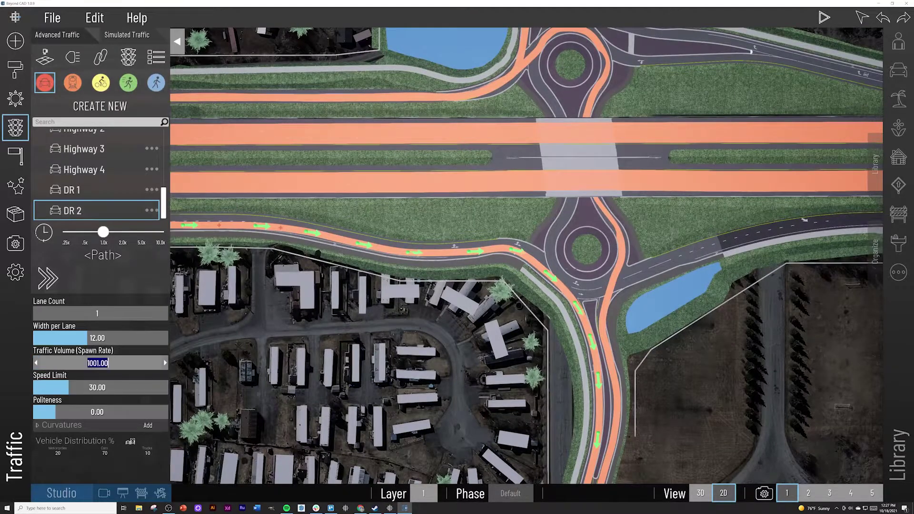
type("80")
Draw a path along the south-side frontage road from the west, through the southern roundabout, and out to the east
right_click_drag(264, 199, 367, 254)
left_click(227, 255)
left_click(579, 272)
right_click_drag(581, 273, 377, 256)
left_click(509, 276)
left_click(599, 288)
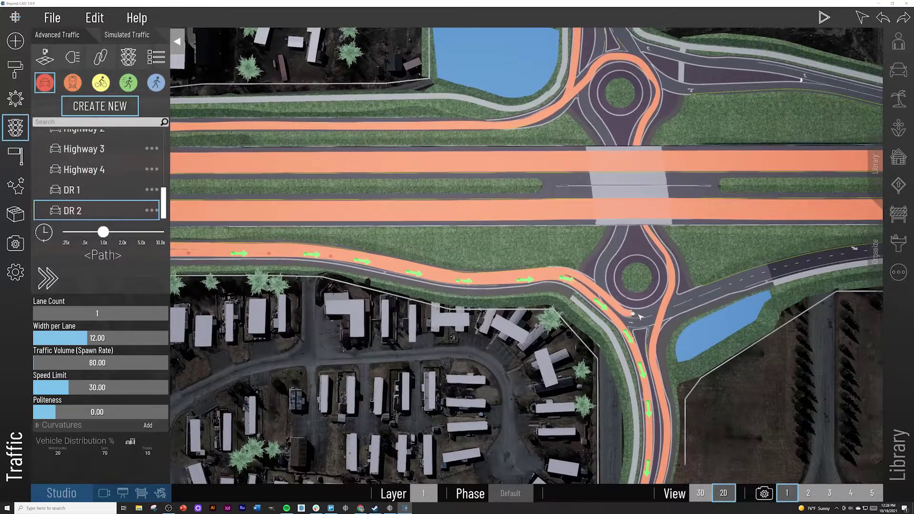
left_click(664, 301)
right_click_drag(766, 271, 475, 264)
left_click(478, 260)
left_click(597, 239)
double_click(814, 237)
Set the new path's speed limit to 25 and traffic volume to 70, and name it DR 3
left_click(97, 387)
type("25")
left_click(97, 363)
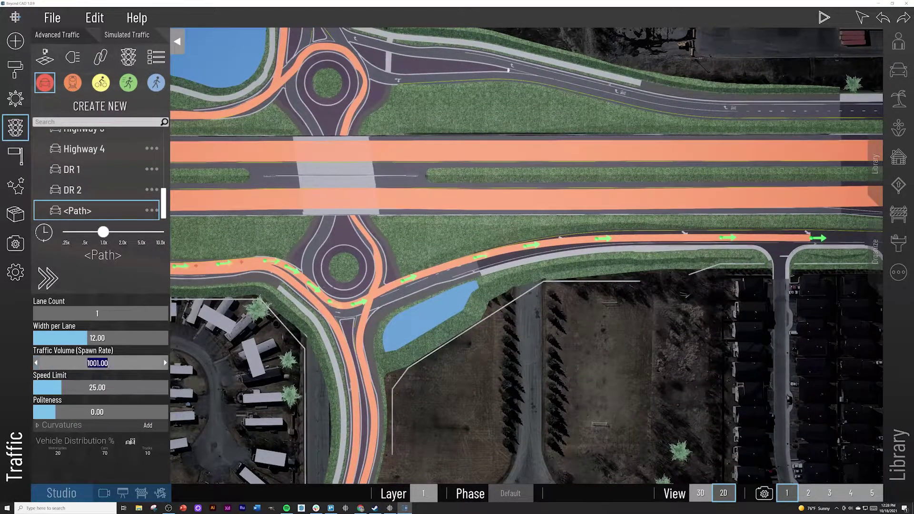
type("70")
right_click_drag(205, 253, 326, 339)
left_click(152, 211)
type("DR 3")
Draw a path from the east end of the north-side frontage road through the northern roundabout toward the highway underpass
left_click(100, 106)
right_click_drag(619, 285, 477, 280)
left_click(783, 206)
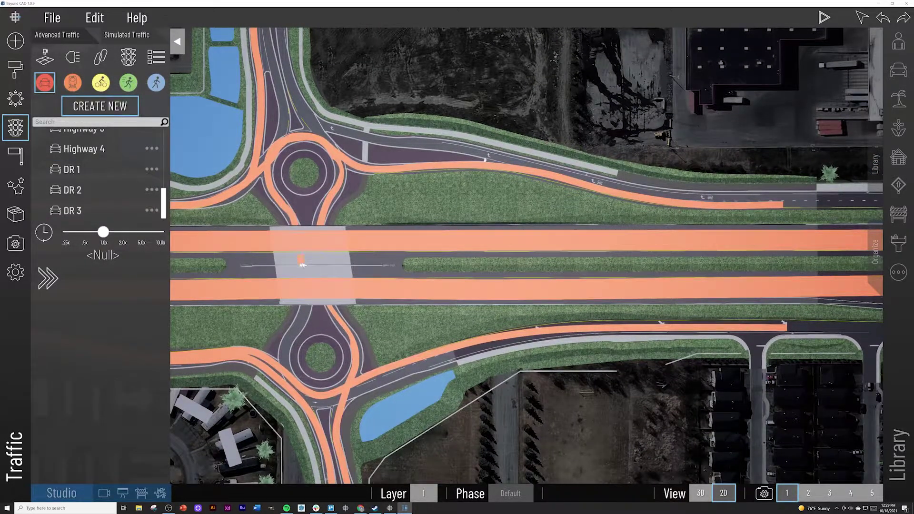
Create the vehicle path DR 4 from the northeast ramp through both roundabouts and out along the southeast ramp
right_click_drag(302, 269, 285, 270)
left_click(453, 353)
scroll(204, 291, "up", 2)
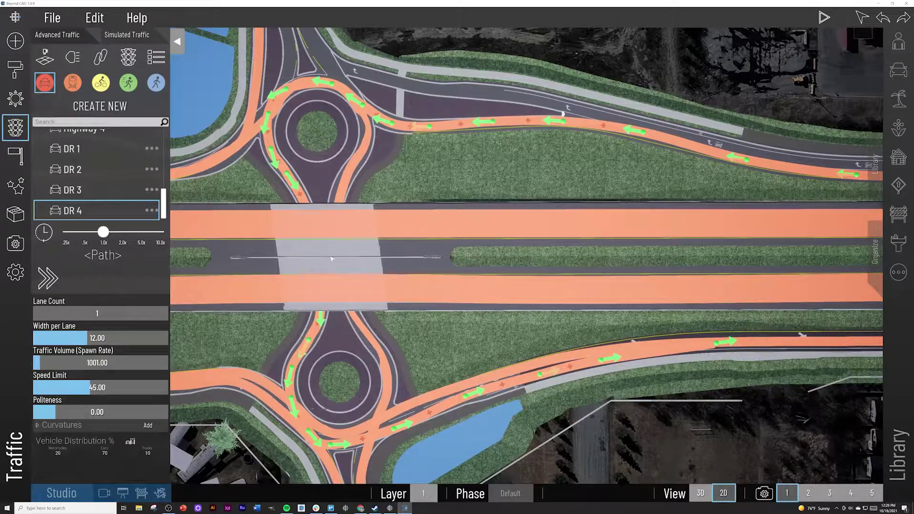
key("a")
key("s")
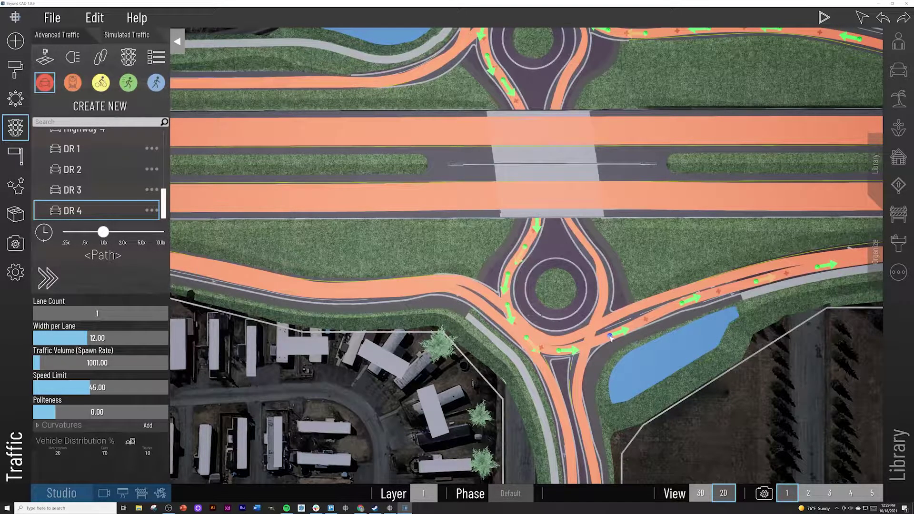
key("w+d")
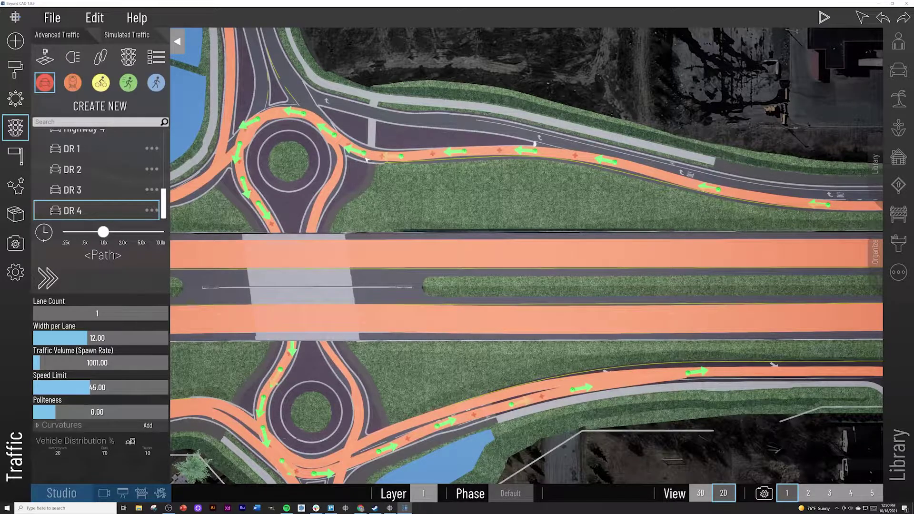
Select the DR 3 path and adjust its control points against the road surface in 3D view
left_click(87, 190)
left_click(303, 334)
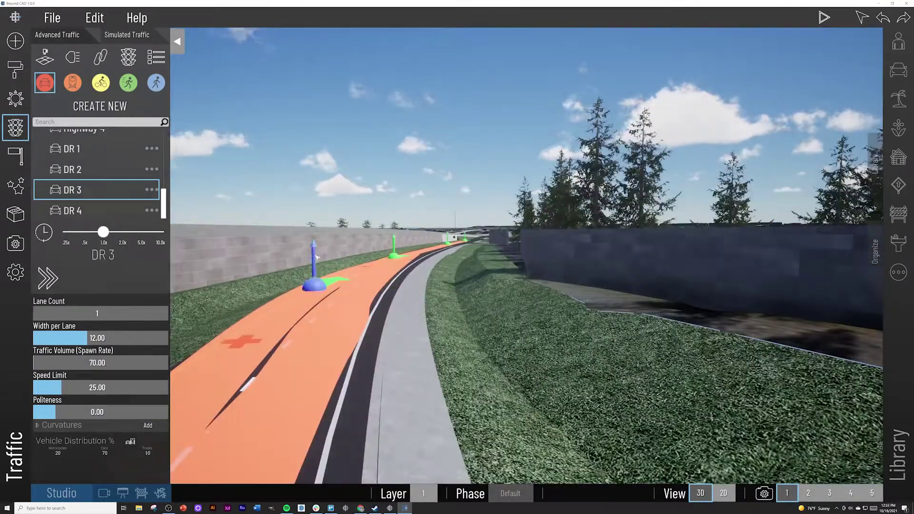
key("Down")
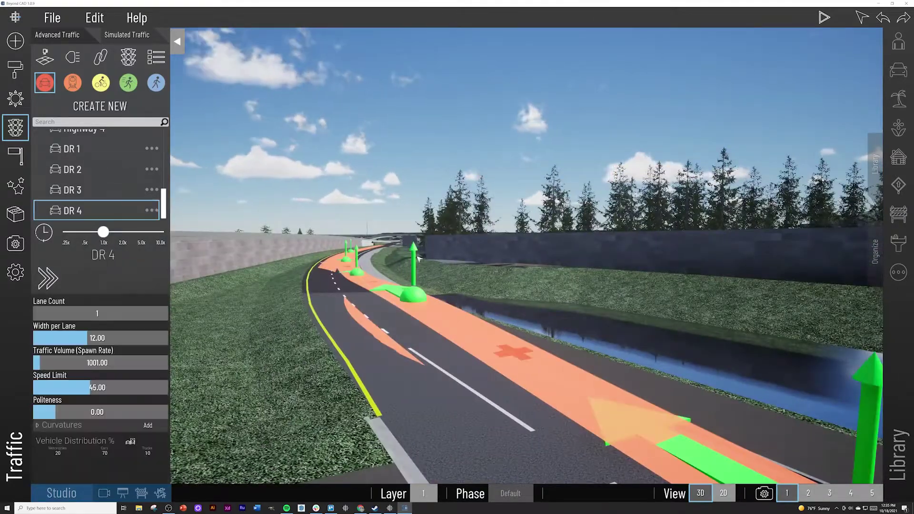
Lower DR 4's control points onto the road surface and set its traffic volume to 115 and speed limit to 18
left_click_drag(413, 261, 413, 291)
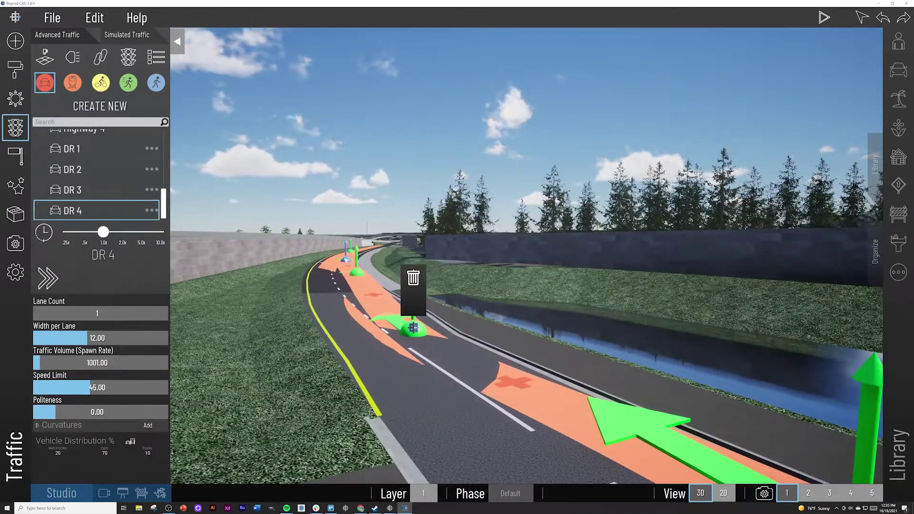
left_click_drag(620, 315, 602, 427)
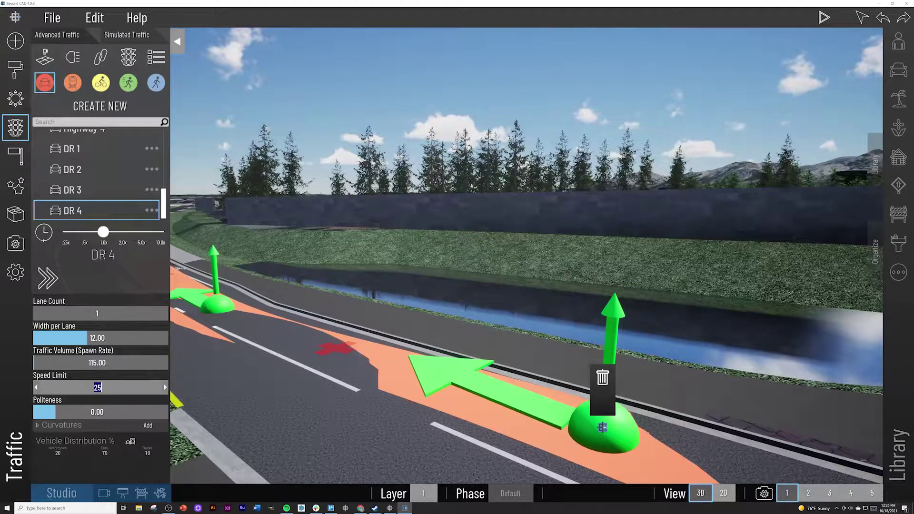
key("s")
right_click_drag(284, 317, 256, 327)
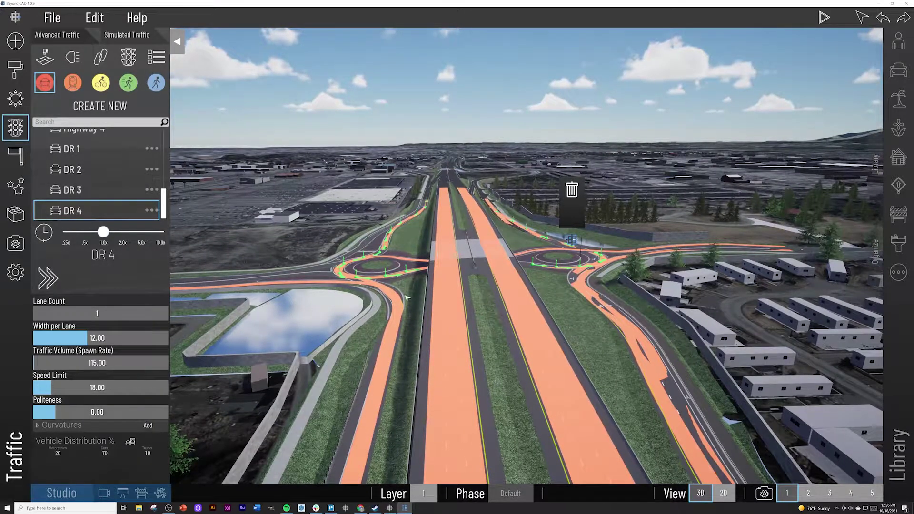
left_click(332, 249)
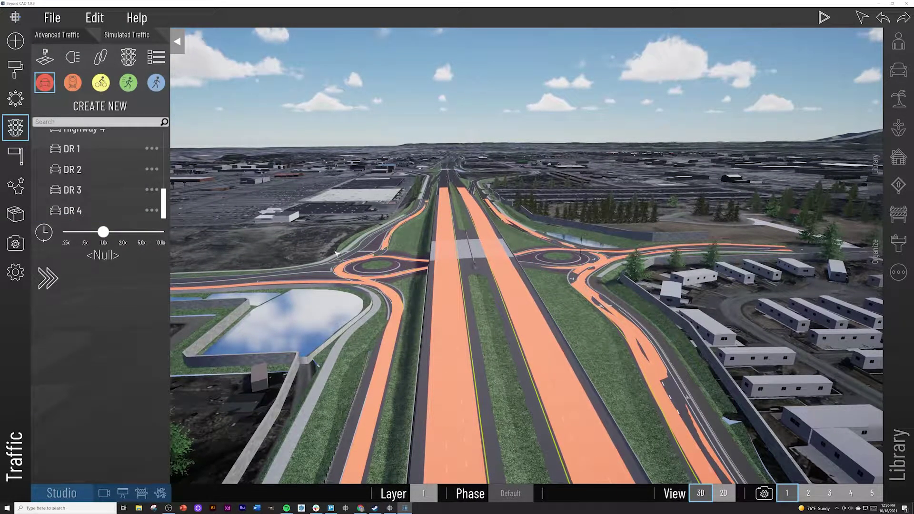
Play the traffic simulation at 5.0x speed, examine how vehicles move through the roundabout, and stop it
left_click(824, 17)
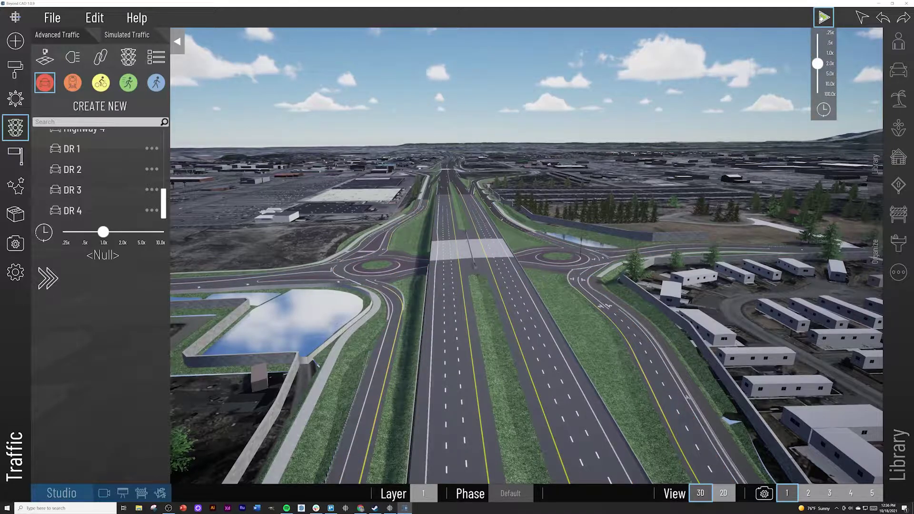
left_click_drag(818, 64, 818, 84)
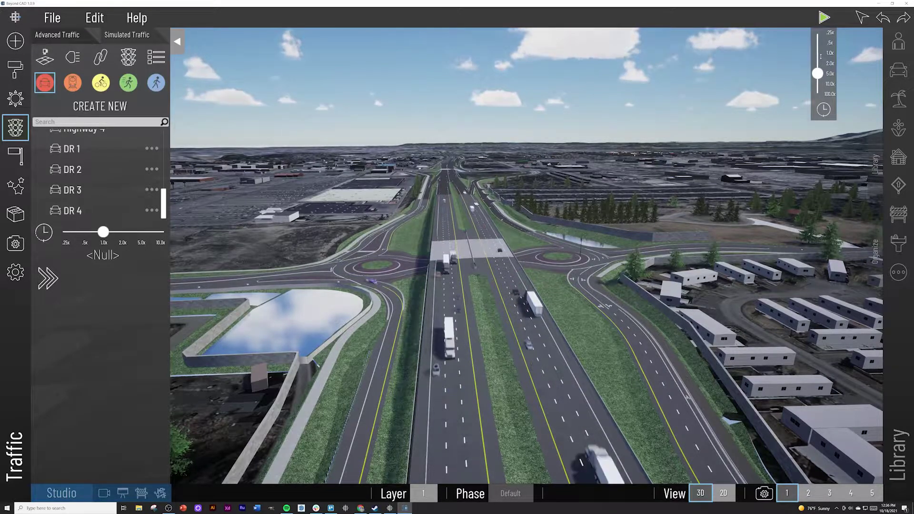
key("w")
right_click_drag(634, 164, 685, 225)
key("w")
key("s")
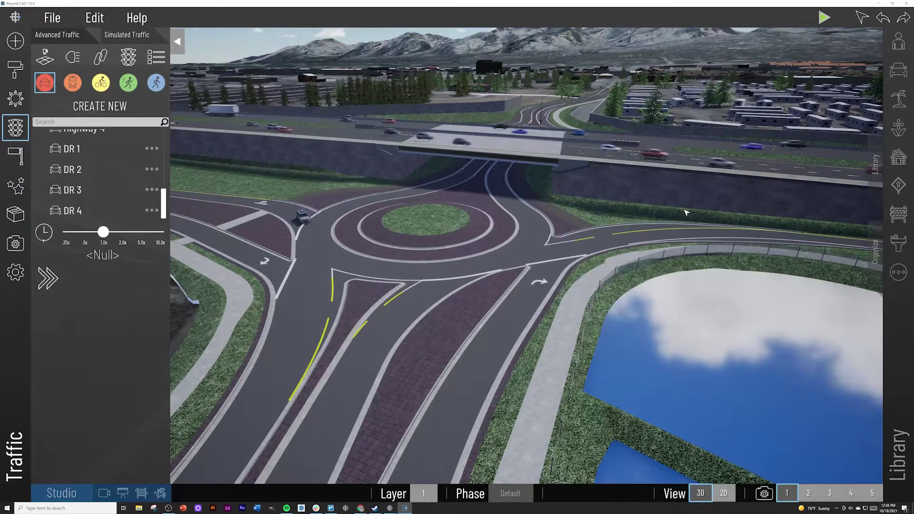
right_click_drag(687, 212, 679, 211)
mouse_move(817, 73)
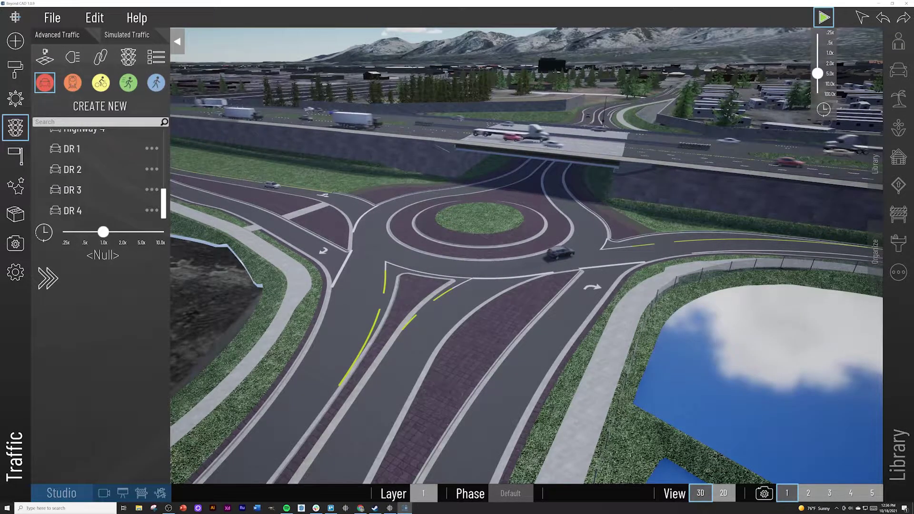
left_click(824, 18)
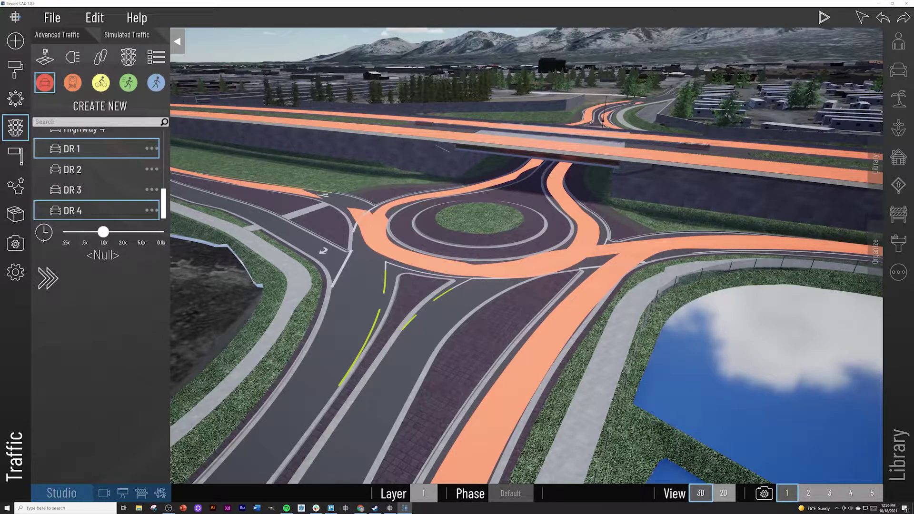
Update the traffic volumes of the roundabout paths, setting DR 4 to 150
left_click(72, 190)
left_click(97, 363)
type("145")
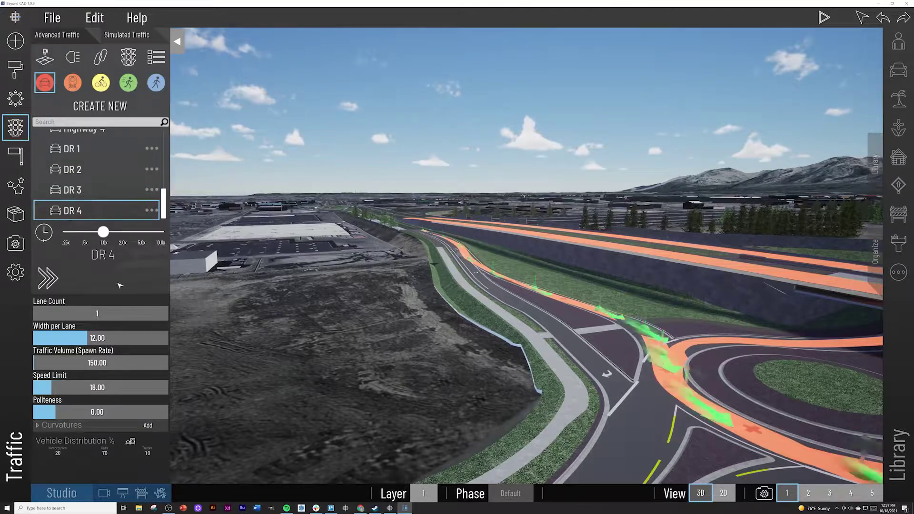
key("Return")
Select the DR 2 path and review its traffic settings and its course along the ramp
left_click(72, 170)
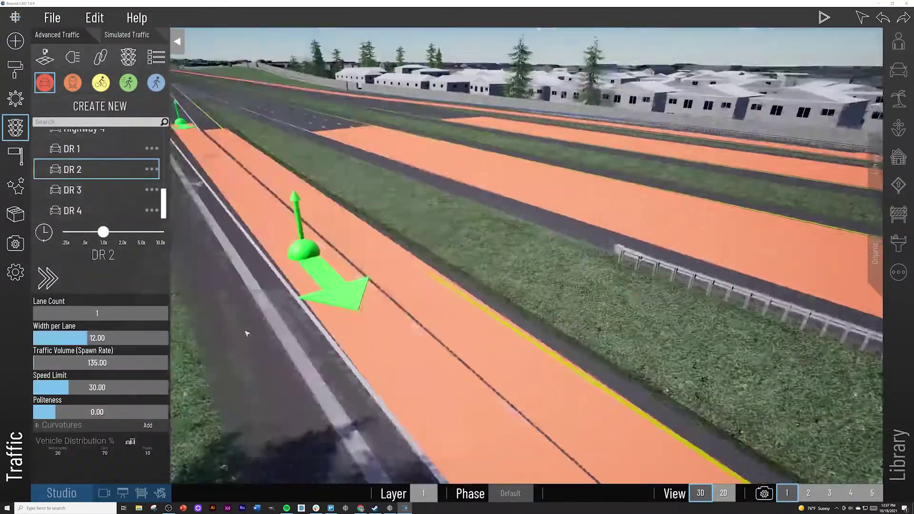
left_click(247, 333)
right_click_drag(247, 333, 561, 365)
scroll(561, 365, "down", 2)
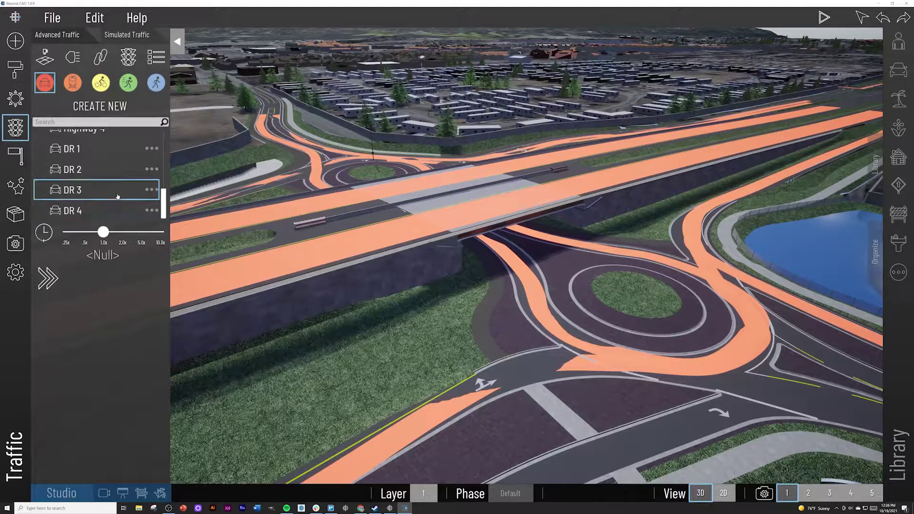
Open the video cameras and start a new clip in camera set 2 with the current interchange view as its first keyframe
left_click(15, 128)
left_click(104, 493)
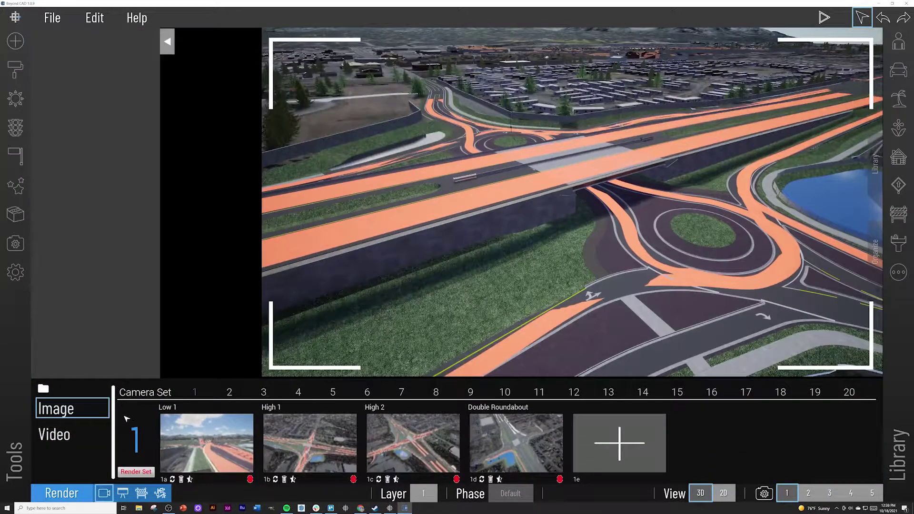
left_click(45, 434)
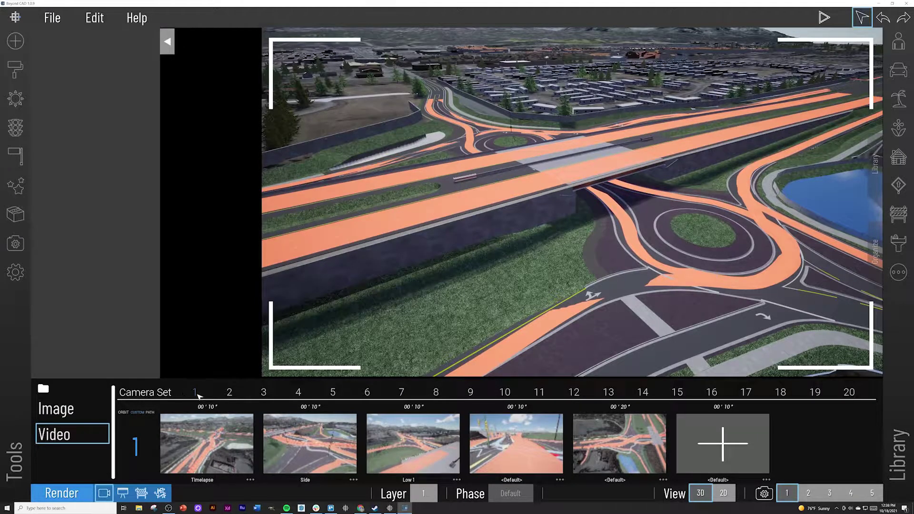
left_click(230, 392)
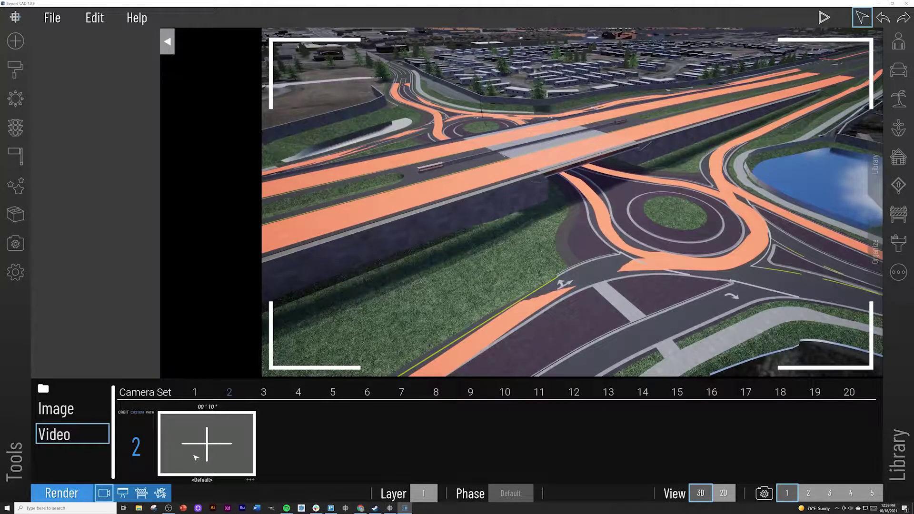
left_click(195, 458)
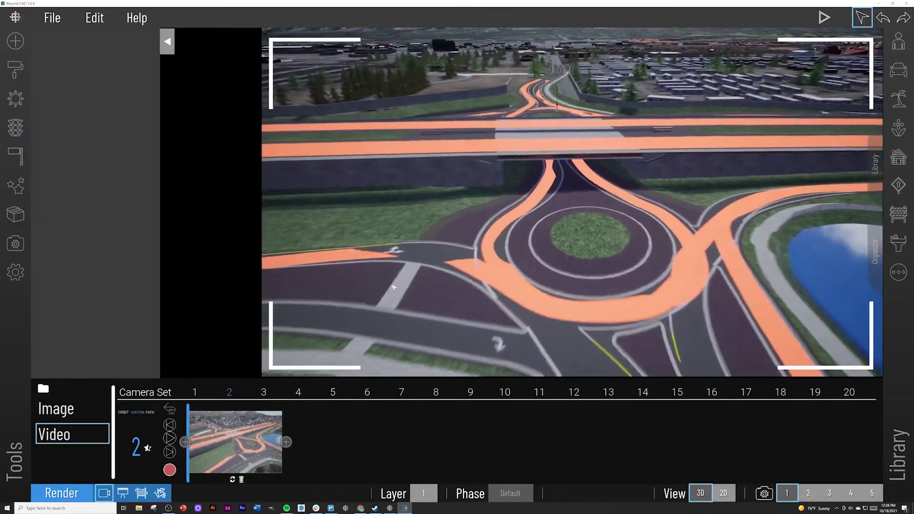
Add a second keyframe facing the overpass head-on and preview the camera move from the first keyframe
left_click(287, 442)
left_click(236, 444)
left_click(171, 438)
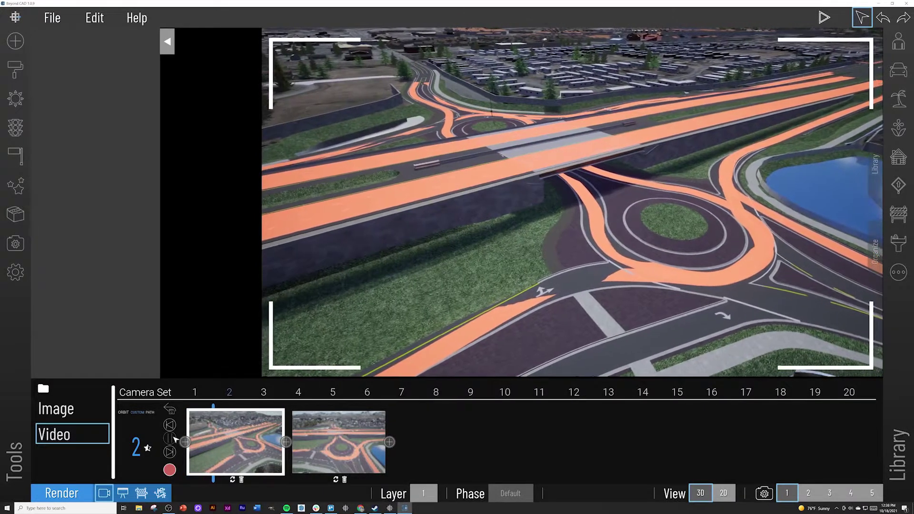
left_click(51, 438)
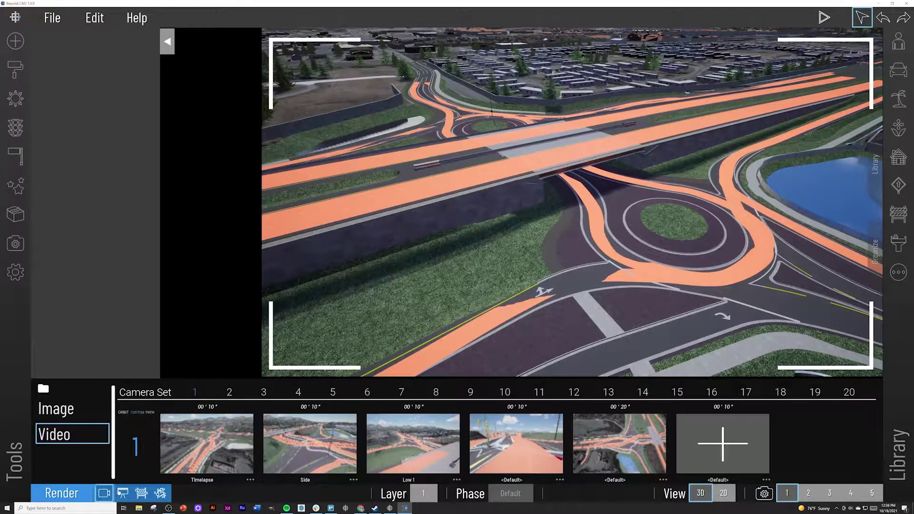
Set the camera's field of view to 67 and run the traffic simulation at a reduced playback speed
left_click(104, 494)
left_click(23, 250)
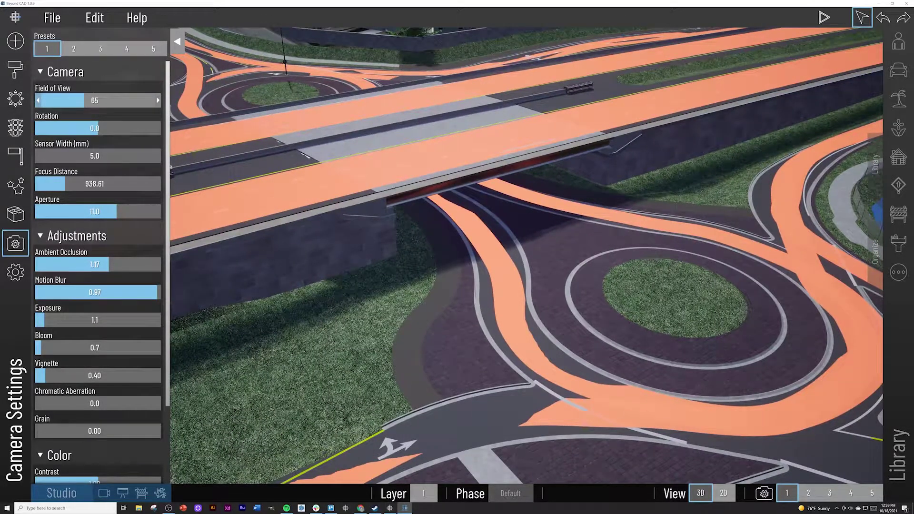
left_click(816, 18)
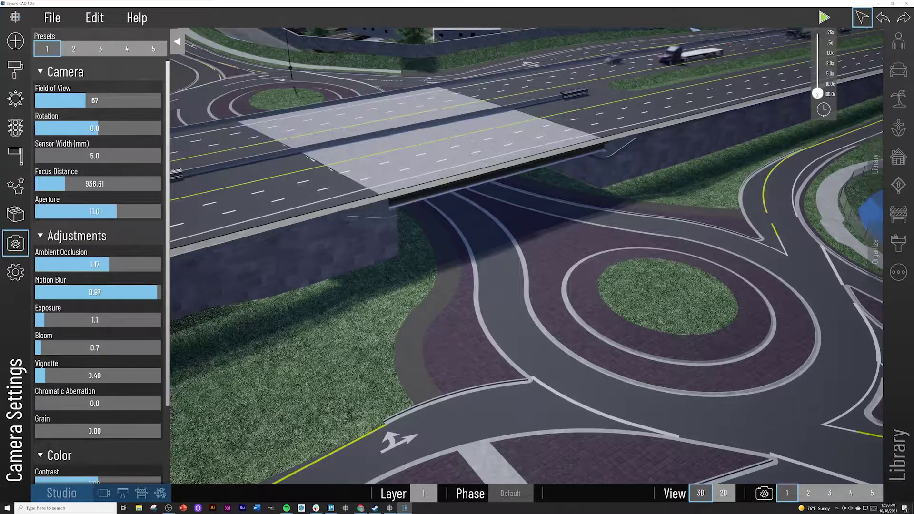
left_click_drag(817, 93, 818, 74)
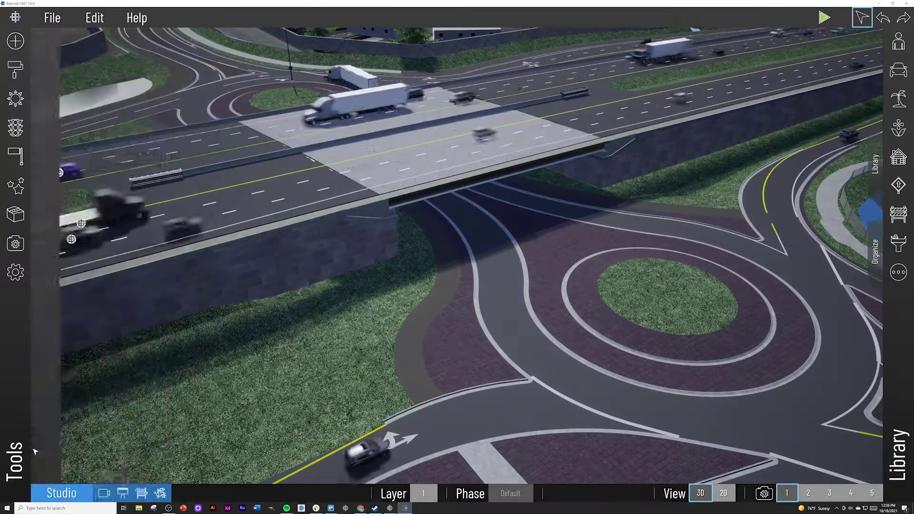
Record a two-keyframe camera move over the roundabout with live traffic in camera set 2 and preview it
left_click(61, 493)
middle_click_drag(310, 280, 316, 257)
left_click(285, 442)
left_click(236, 443)
left_click(170, 440)
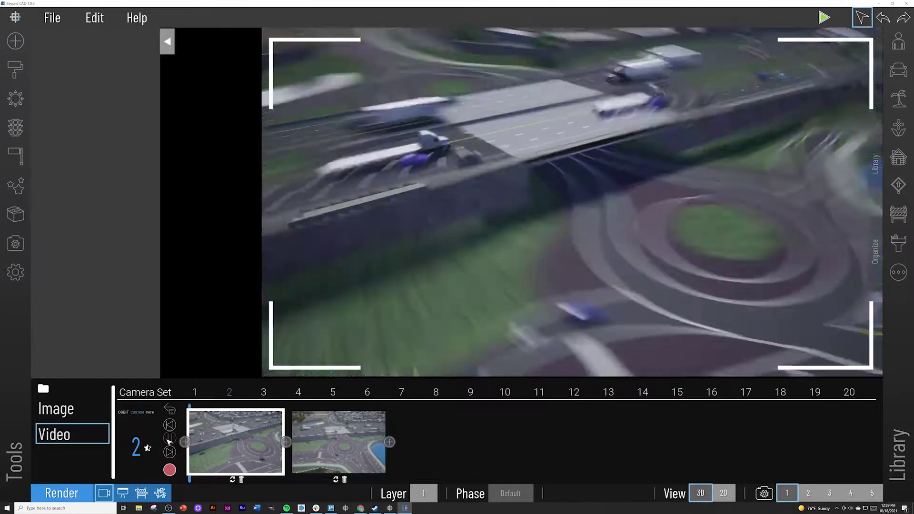
left_click(170, 438)
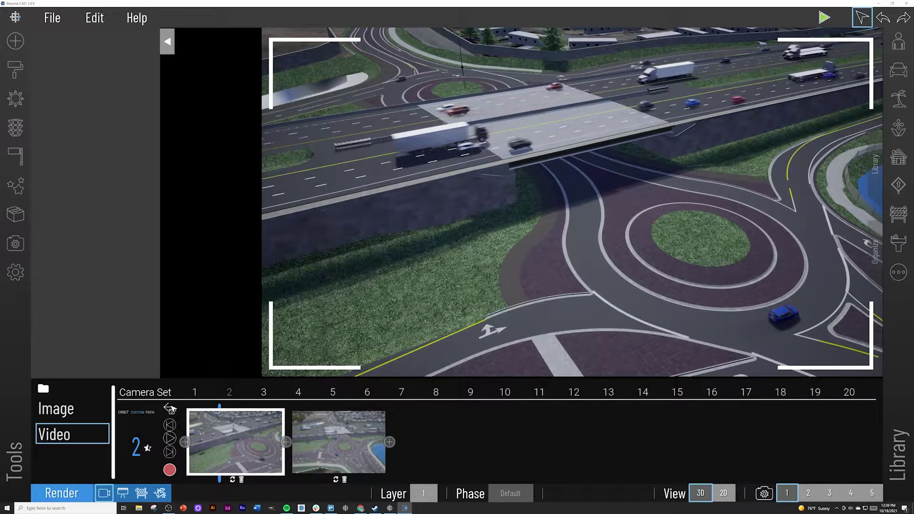
Return to the clip list of camera set 2 and rename the new video clip as DR 1
left_click(172, 409)
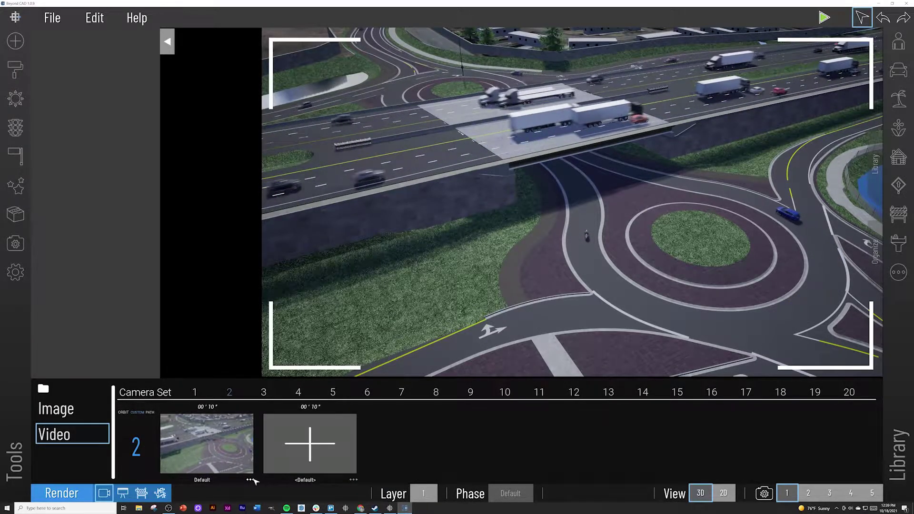
left_click(250, 480)
left_click(254, 445)
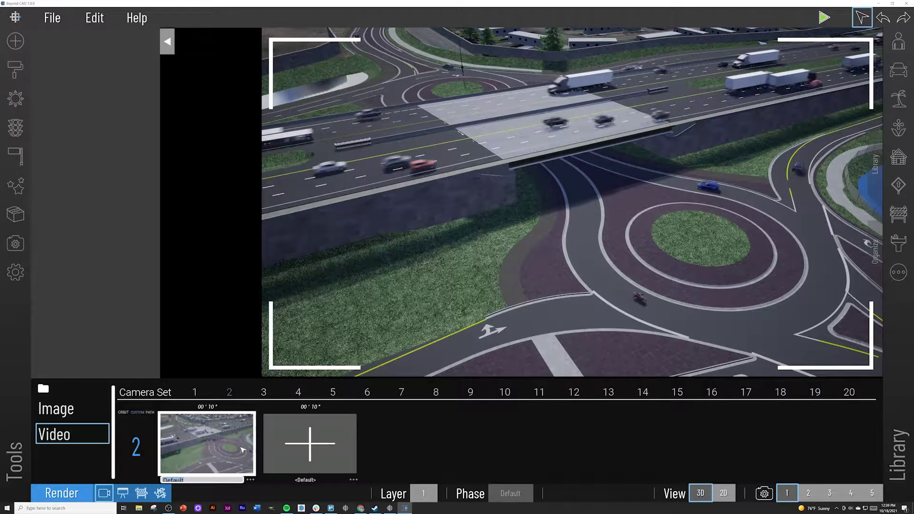
type("nR 1")
key("Return")
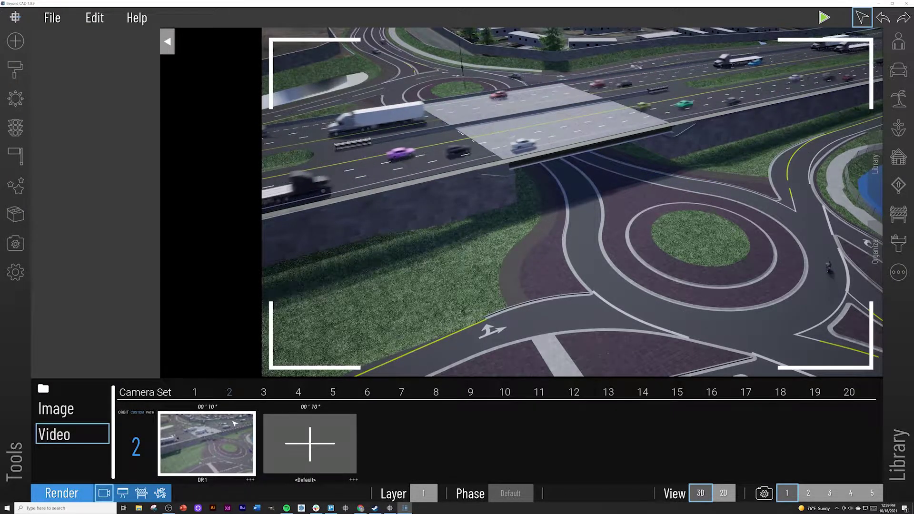
Stop the traffic simulation, select the Highway 3 traffic path and lower its control points on either side of the overpass toward the road surface
left_click(103, 493)
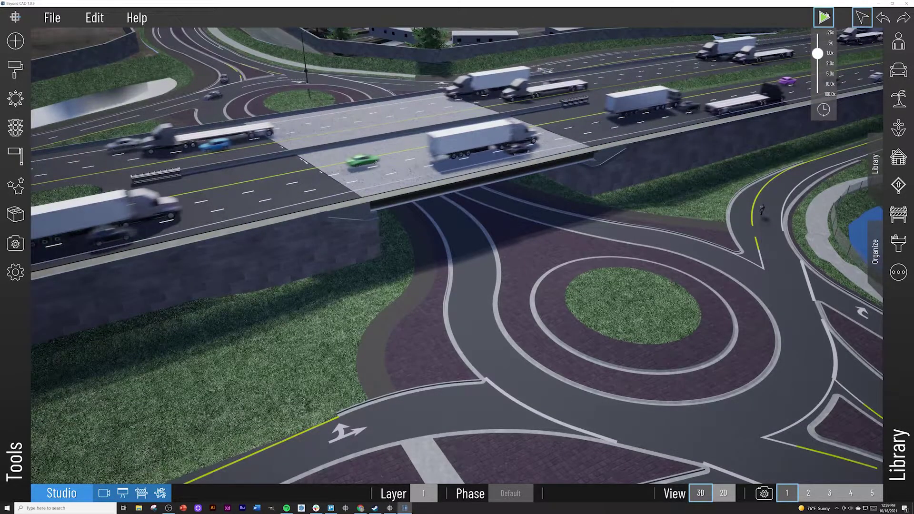
left_click(824, 17)
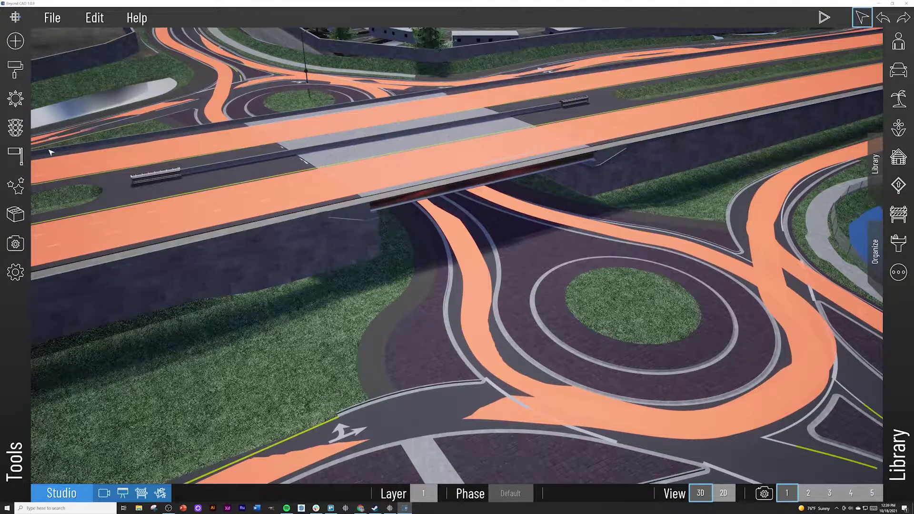
left_click(16, 128)
left_click(380, 174)
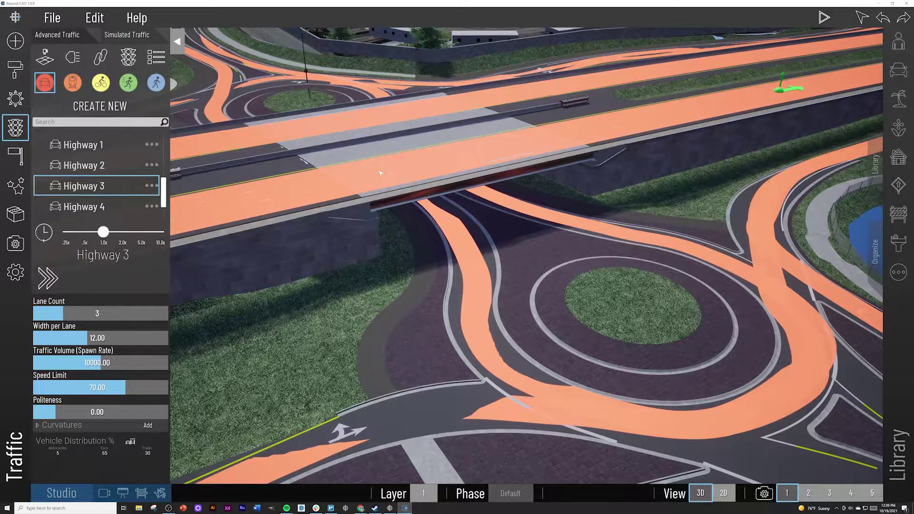
right_click_drag(347, 161, 284, 196)
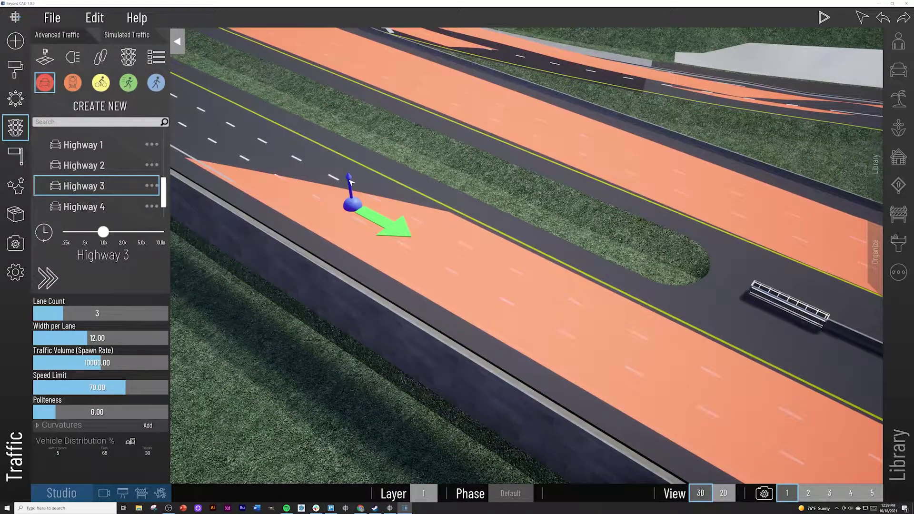
right_click_drag(445, 184, 503, 188)
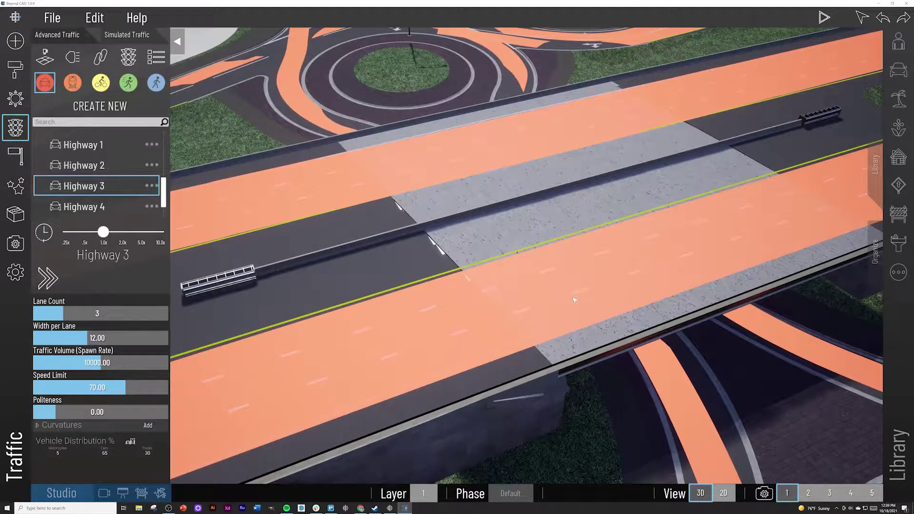
scroll(581, 302, "down", 5)
right_click_drag(581, 302, 766, 184)
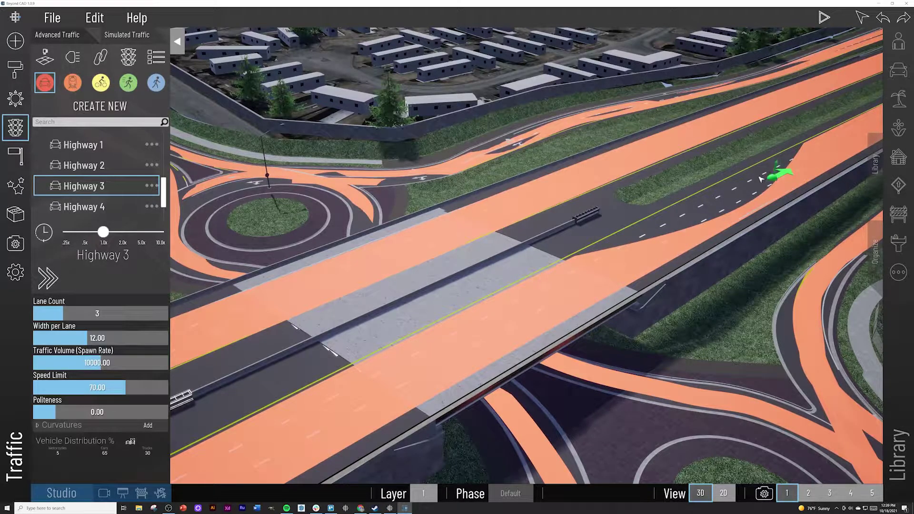
Lower the Highway 3 control point on the overpass deck to the road surface
left_click(492, 327)
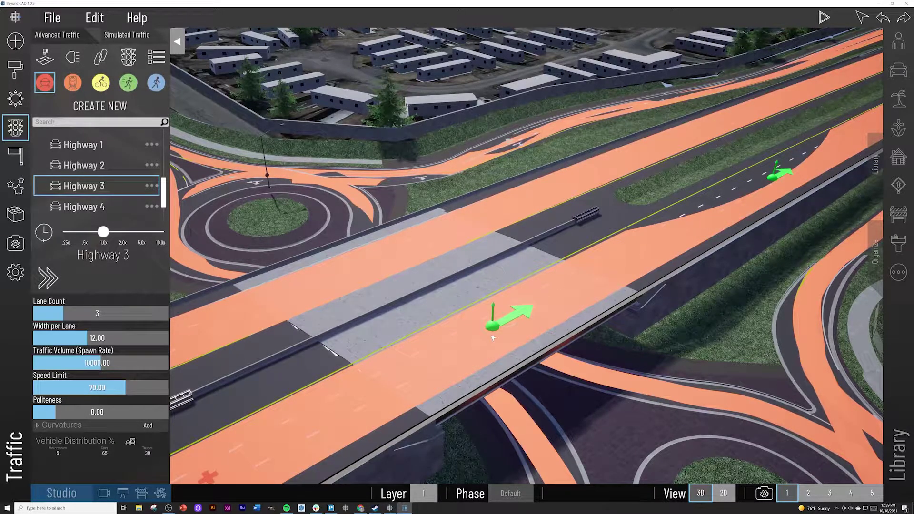
left_click(495, 310)
scroll(514, 325, "up", 8)
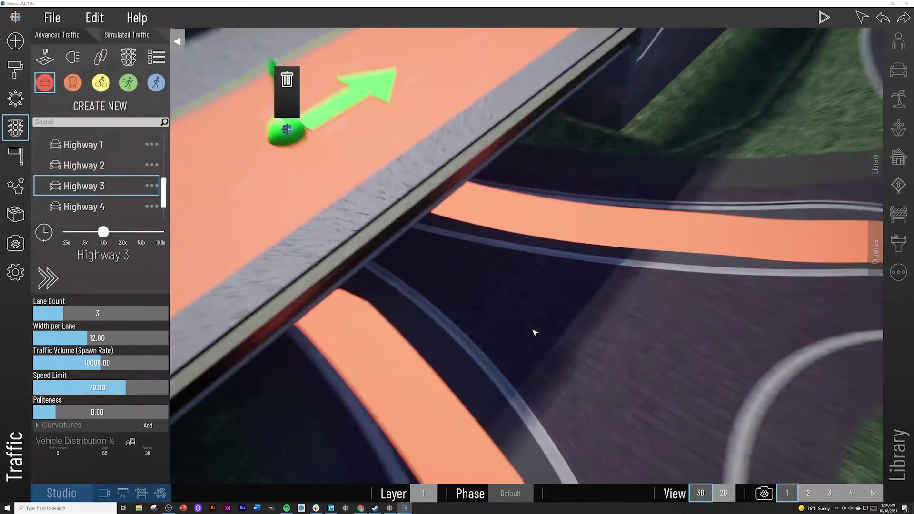
right_click_drag(535, 333, 514, 312)
left_click_drag(340, 69, 345, 79)
scroll(486, 146, "down", 8)
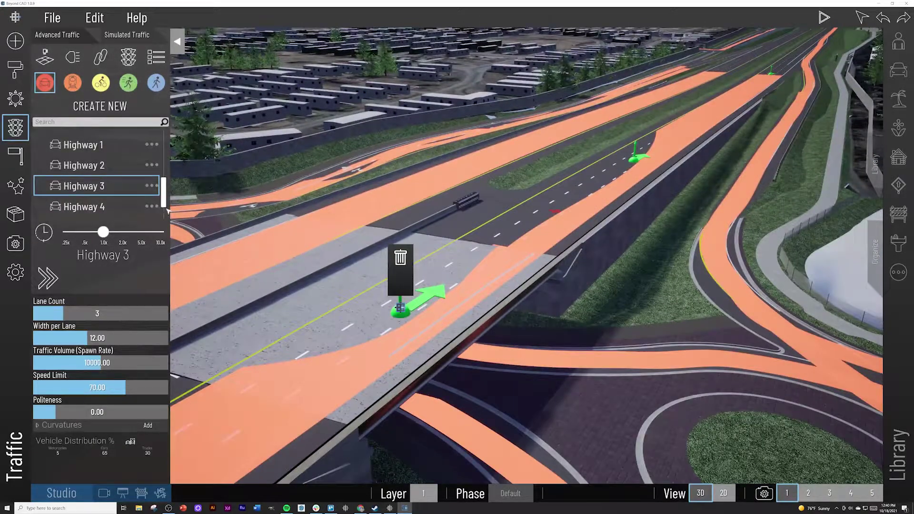
Select the DR 1 traffic path and lower its control points where it leaves the roundabout onto the ramp
left_click(153, 207)
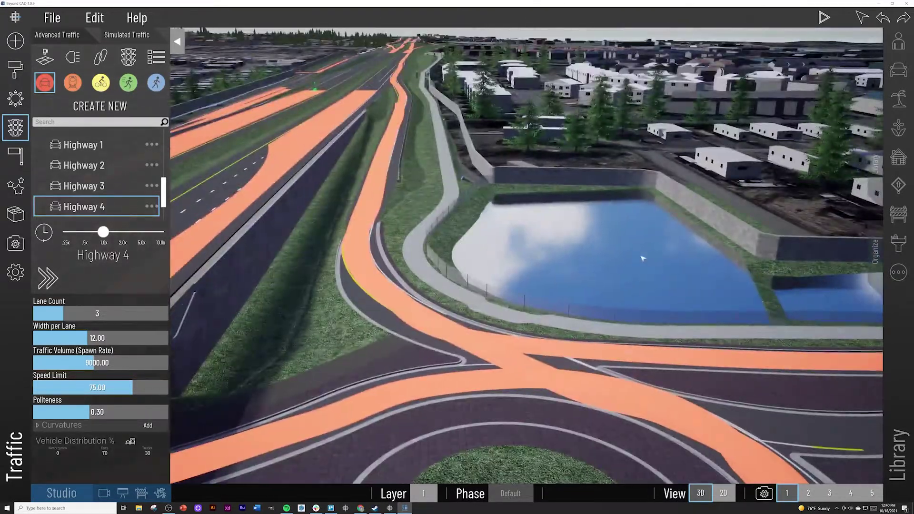
left_click(343, 252)
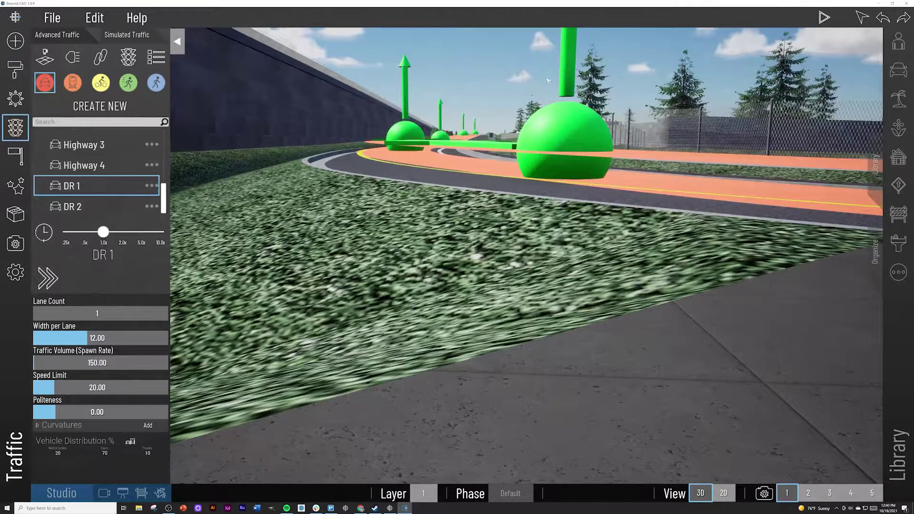
left_click(568, 72)
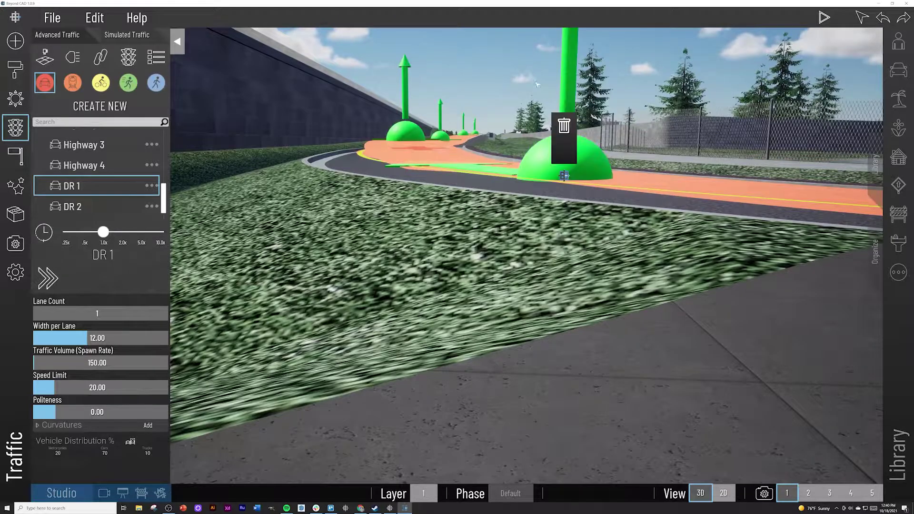
left_click(406, 98)
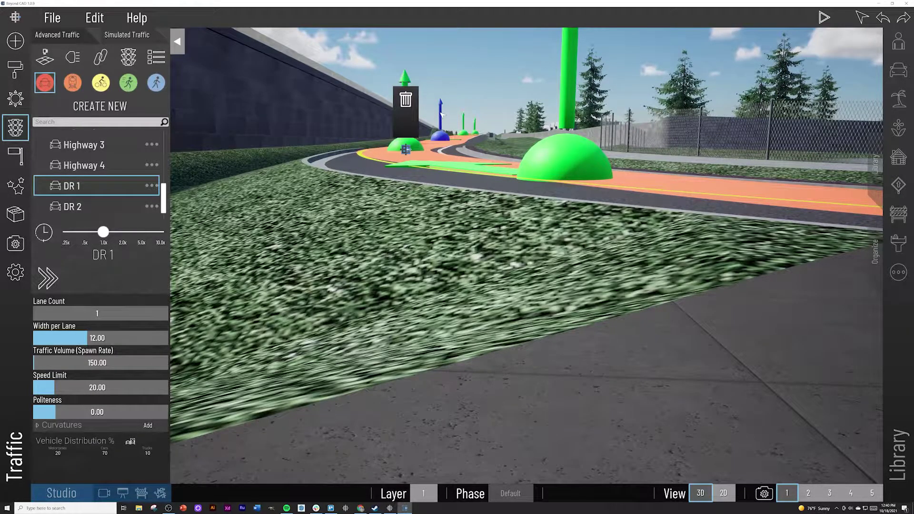
left_click(441, 116)
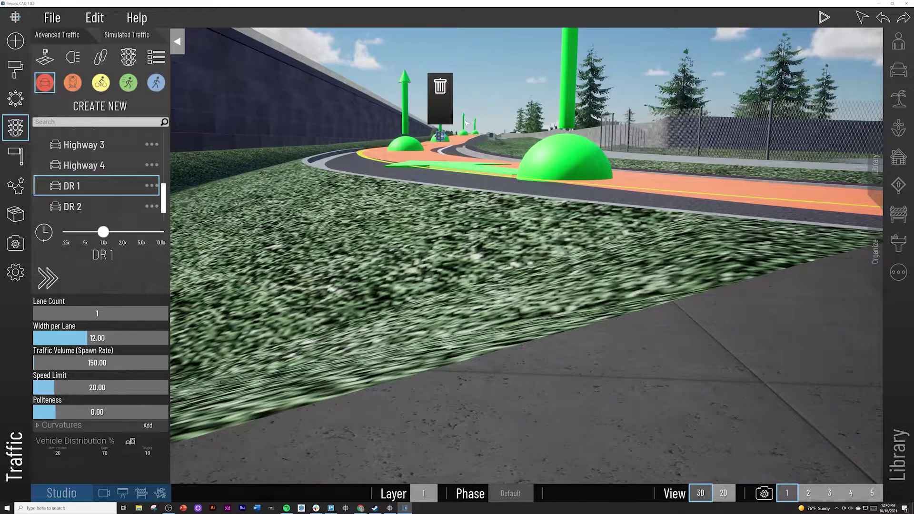
left_click(465, 126)
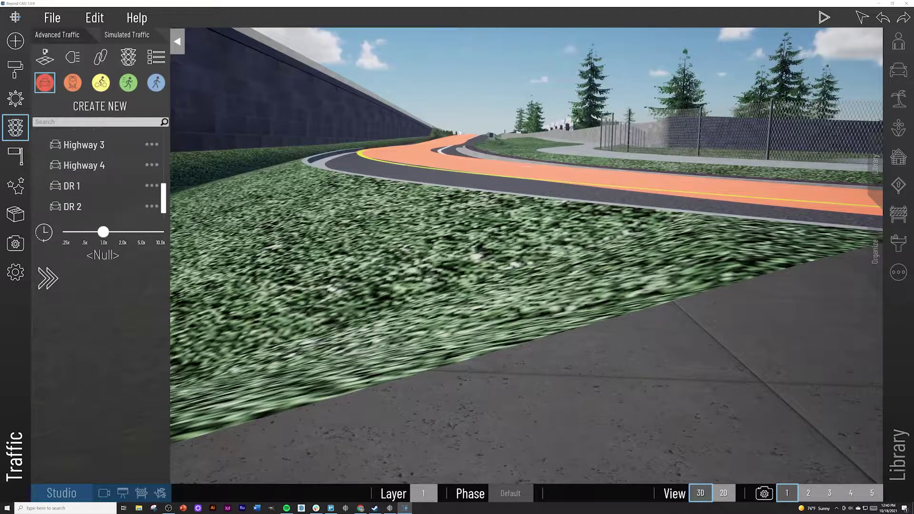
Lower the remaining DR 1 control points farther along the ramp and deselect the path
left_click(94, 206)
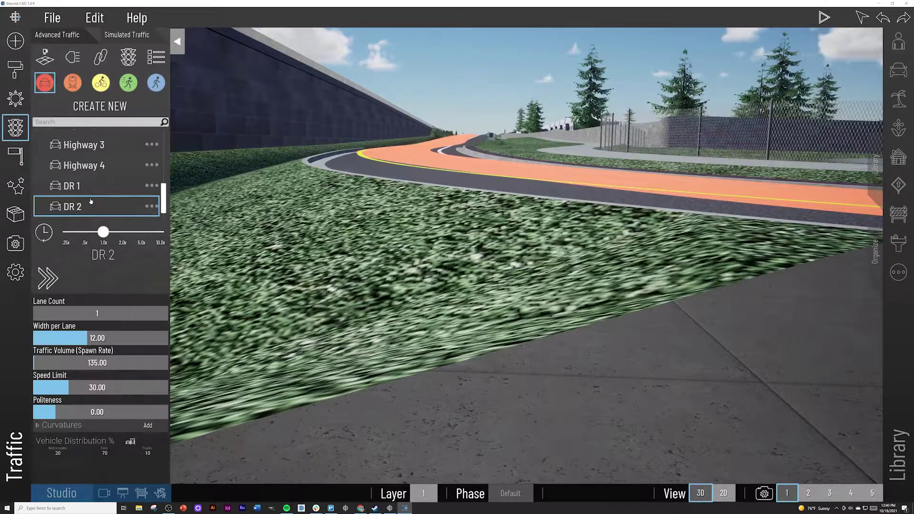
left_click(152, 193)
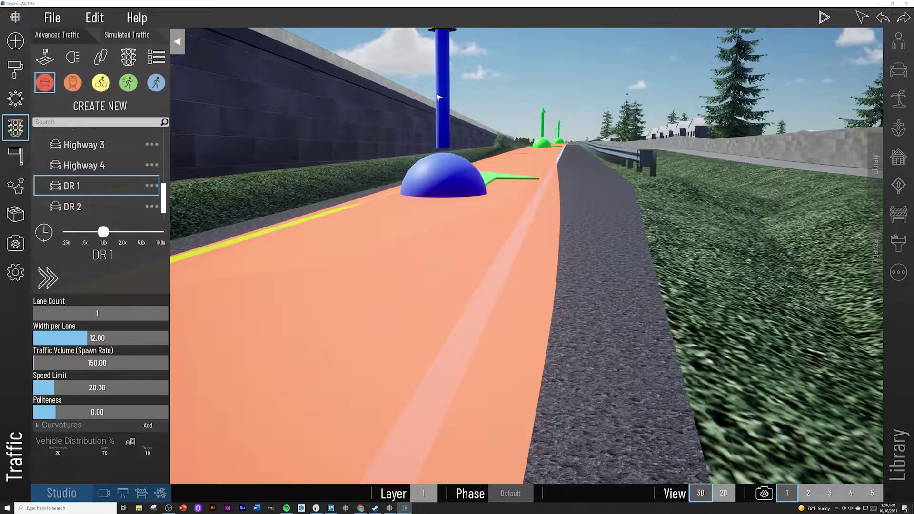
left_click(439, 97)
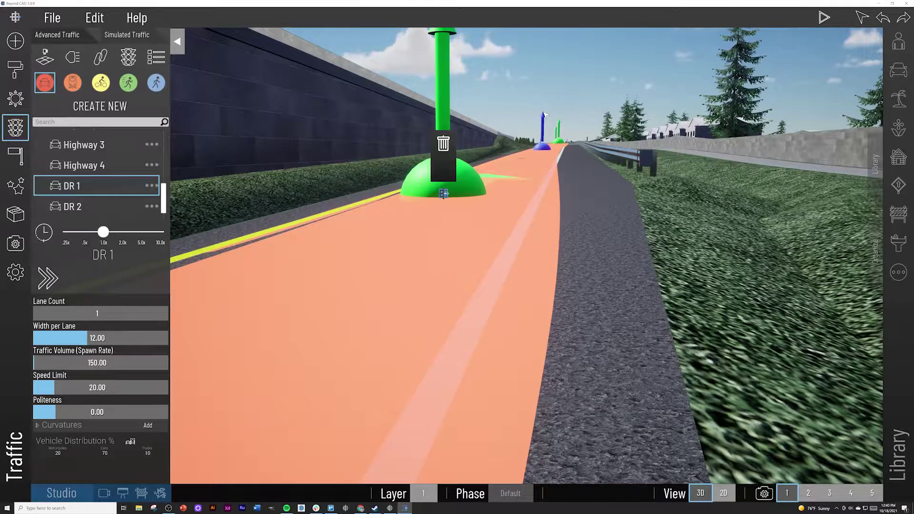
left_click(543, 116)
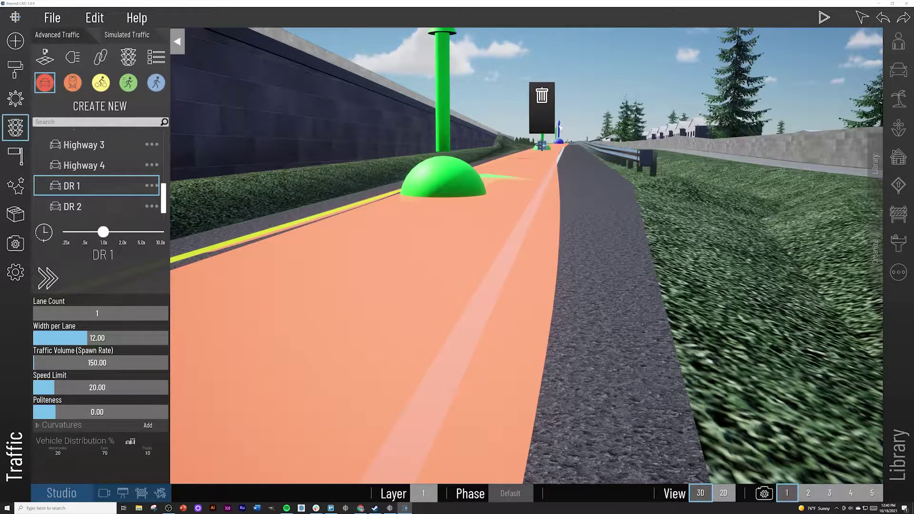
scroll(559, 128, "down", 10)
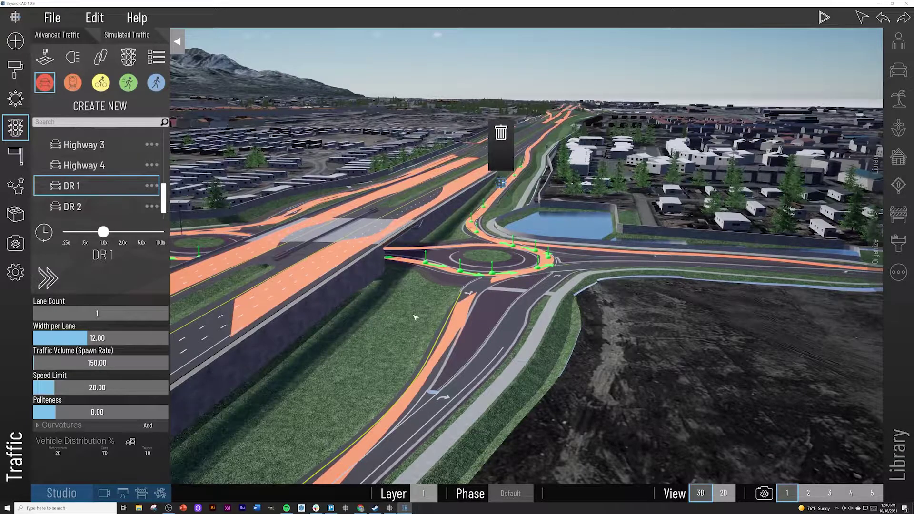
left_click(411, 318)
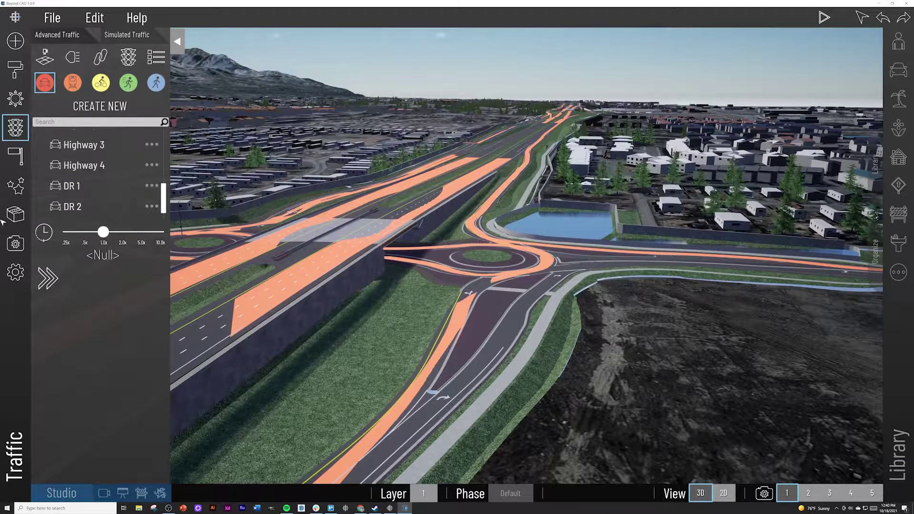
Close the traffic tools, reopen the DR 1 clip in camera set 2 and start the traffic simulation
left_click(16, 127)
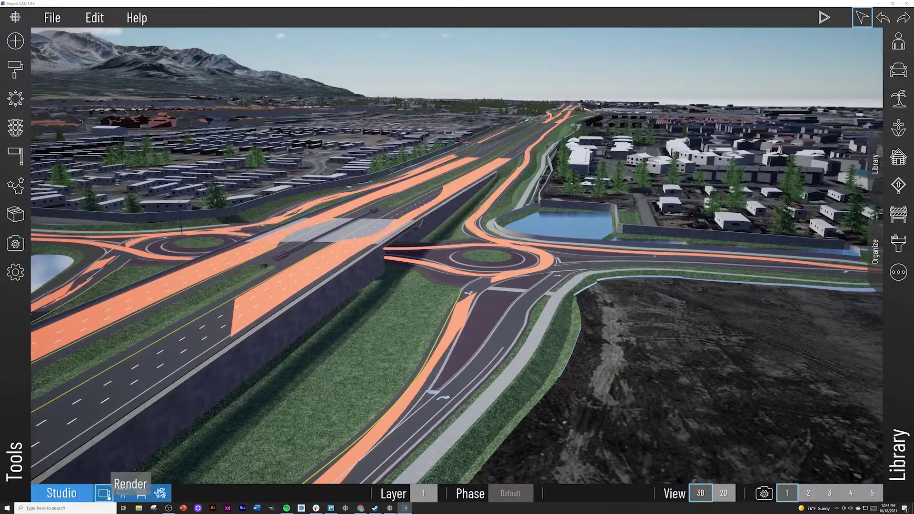
left_click(104, 494)
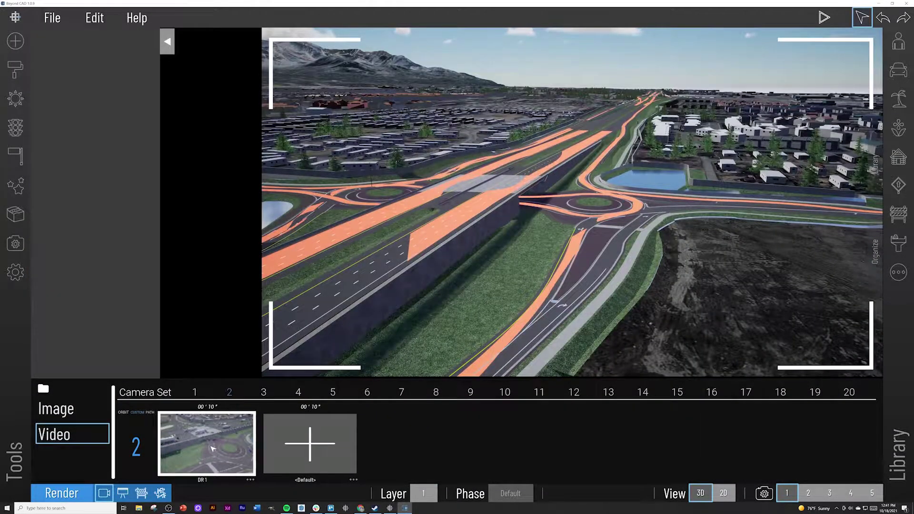
left_click(213, 448)
left_click(169, 438)
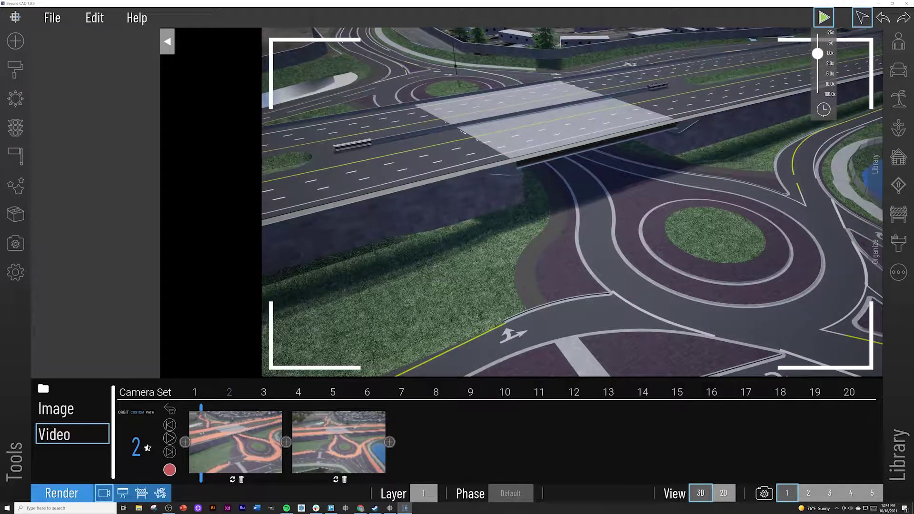
Speed the traffic simulation up to 100.0x, reduce the speed again and preview the DR 1 camera move with live traffic
left_click(829, 32)
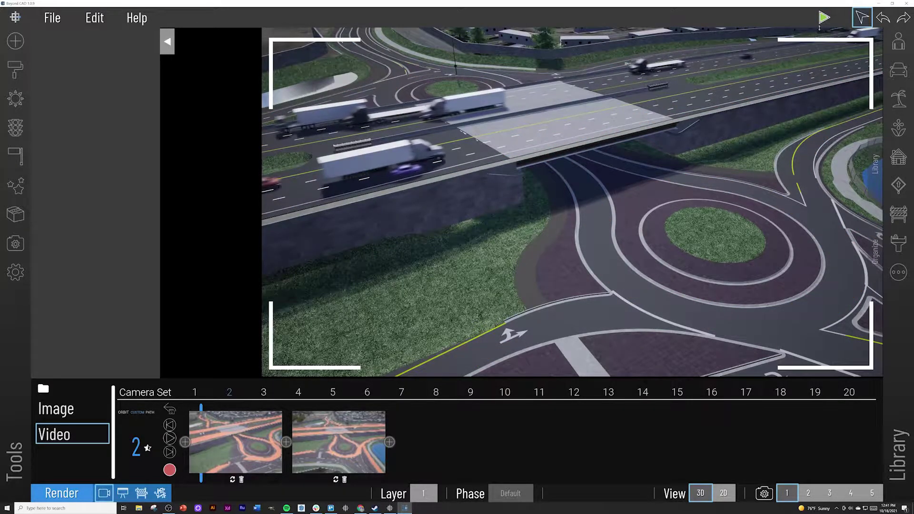
left_click_drag(817, 33, 817, 93)
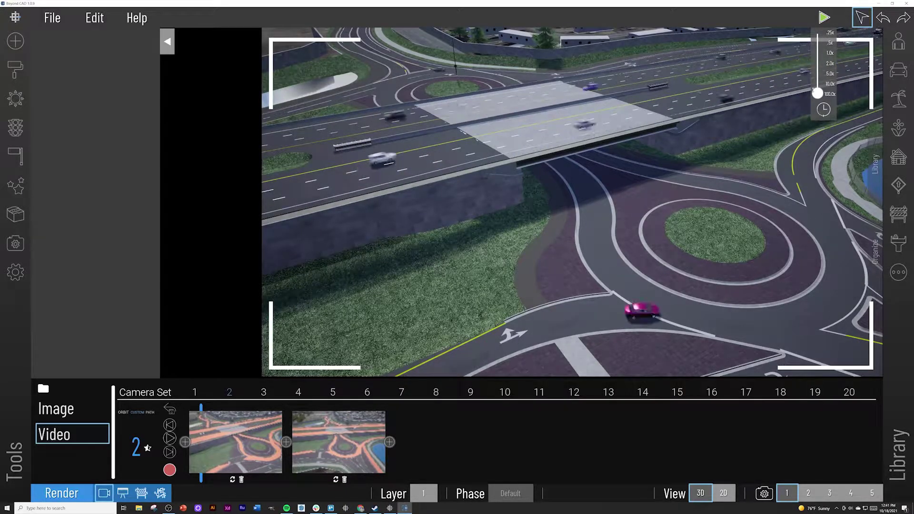
left_click_drag(817, 93, 817, 73)
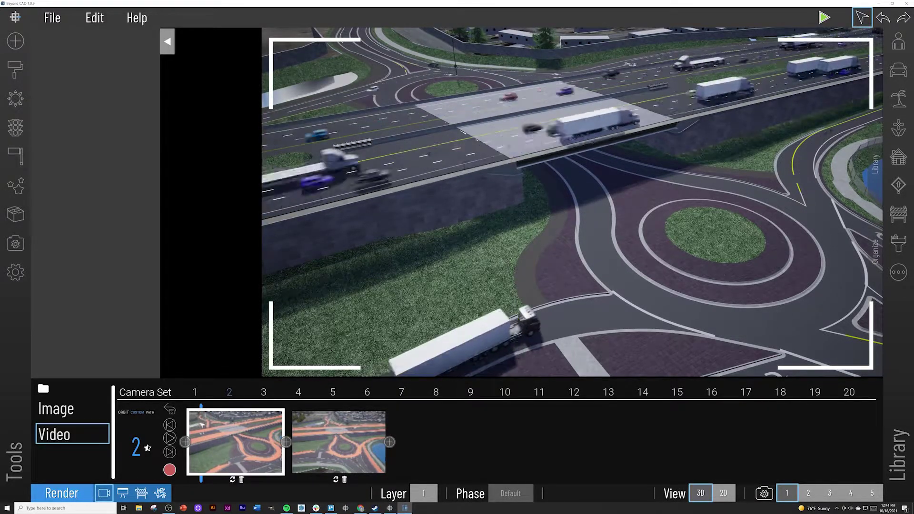
left_click(170, 438)
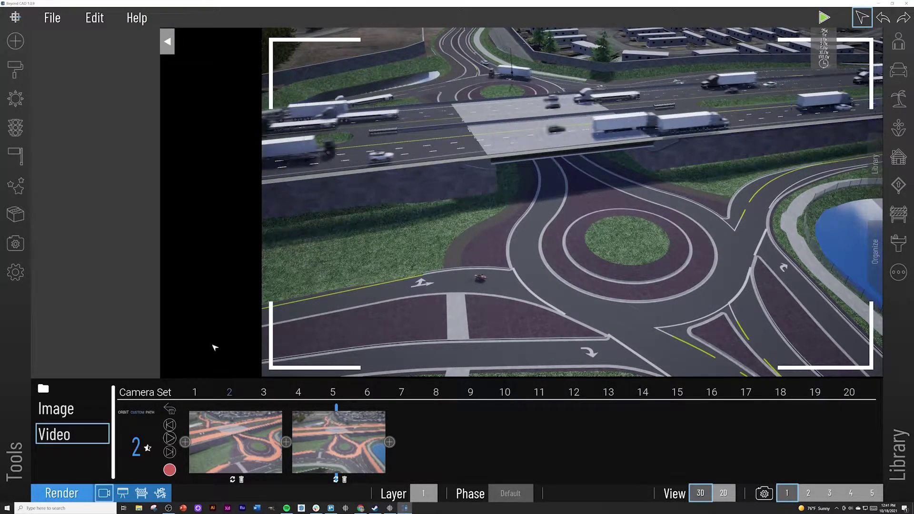
left_click(169, 437)
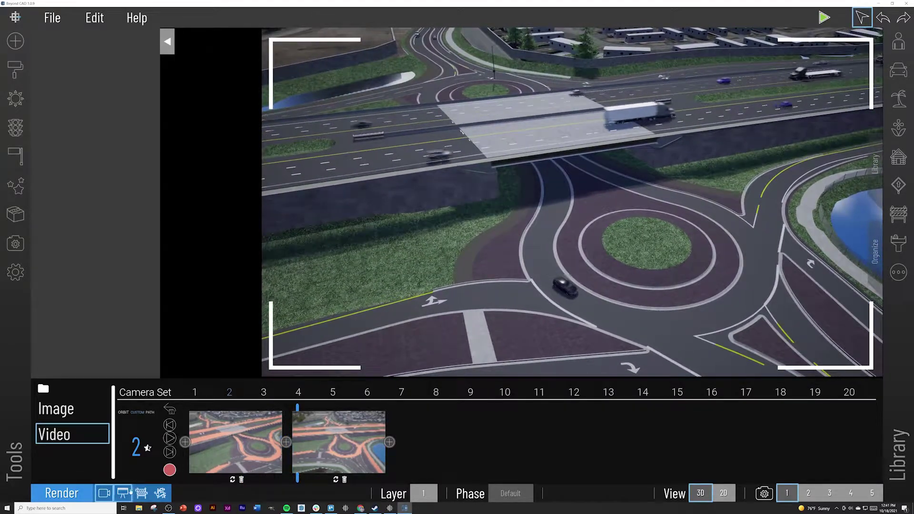
Exit the camera studio, stop the traffic simulation and return to the traffic path tools
left_click(101, 496)
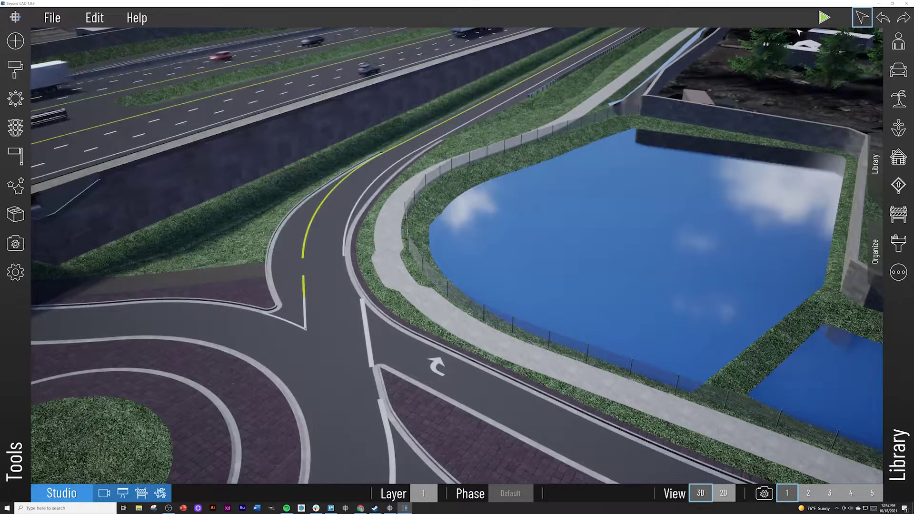
left_click(824, 18)
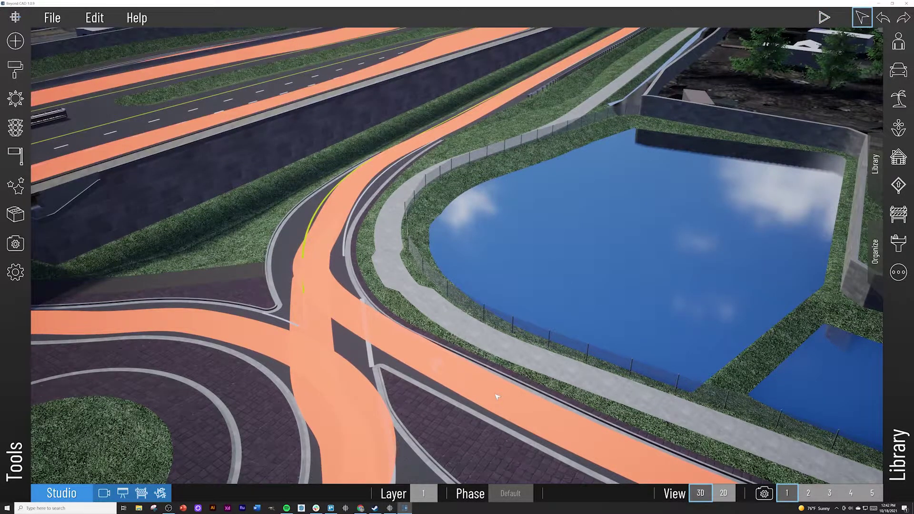
left_click(15, 99)
left_click(15, 128)
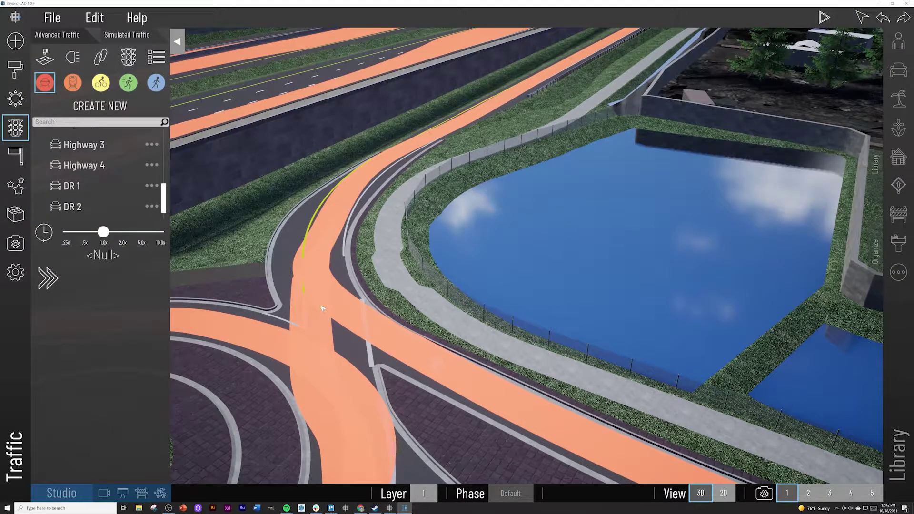
Select the DDI 6 traffic path running past the roundabout onto the ramp and set its speed limit to 35 mi/h
scroll(97, 189, "up", 5)
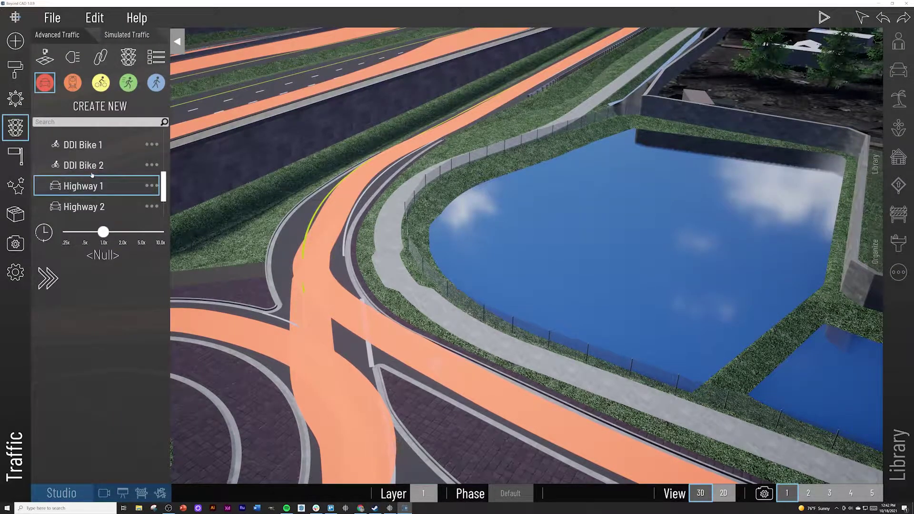
left_click(93, 186)
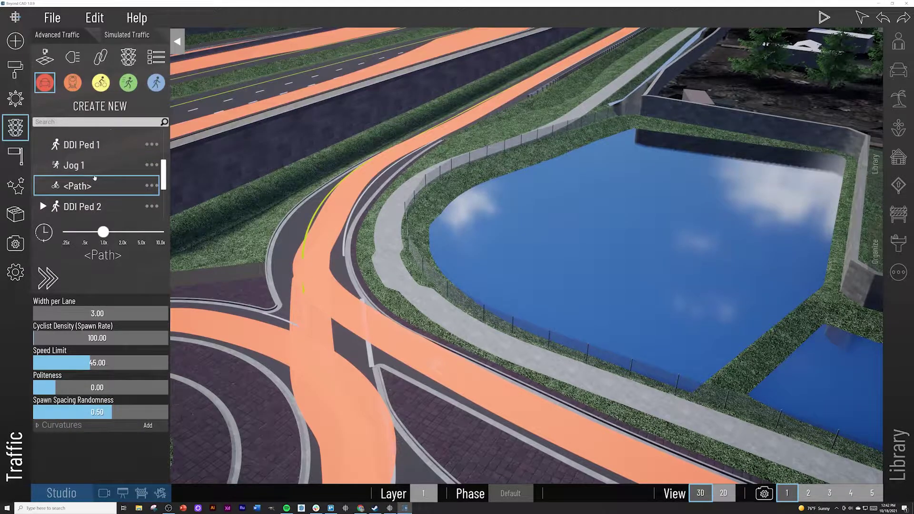
scroll(94, 177, "up", 2)
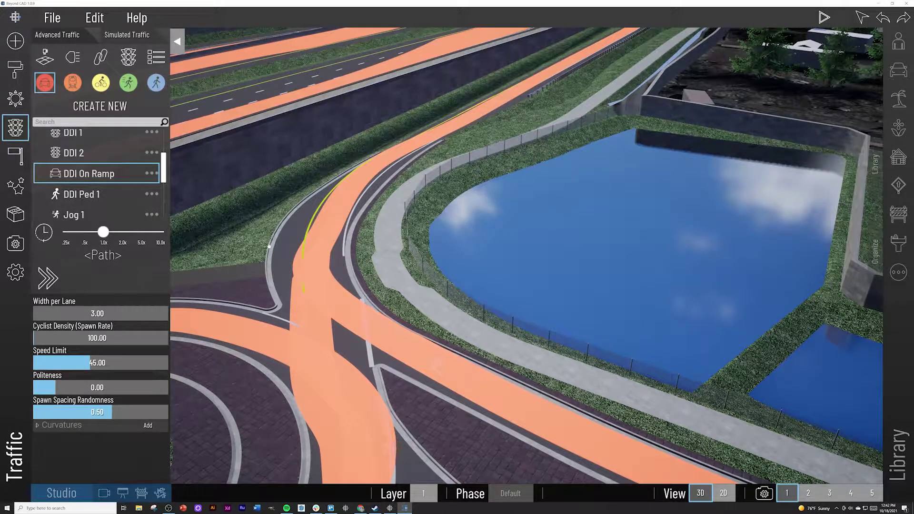
left_click(356, 319)
right_click_drag(434, 353, 509, 322)
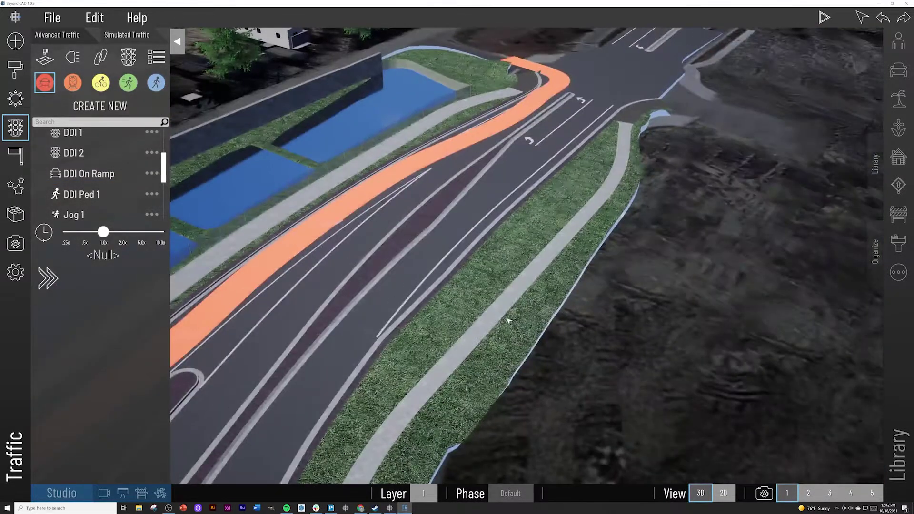
left_click(469, 144)
right_click_drag(396, 217, 322, 228)
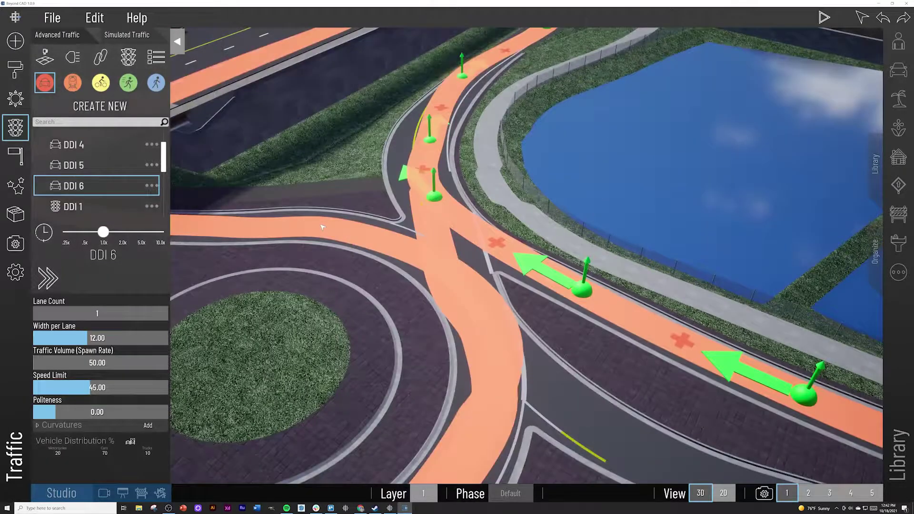
left_click(87, 388)
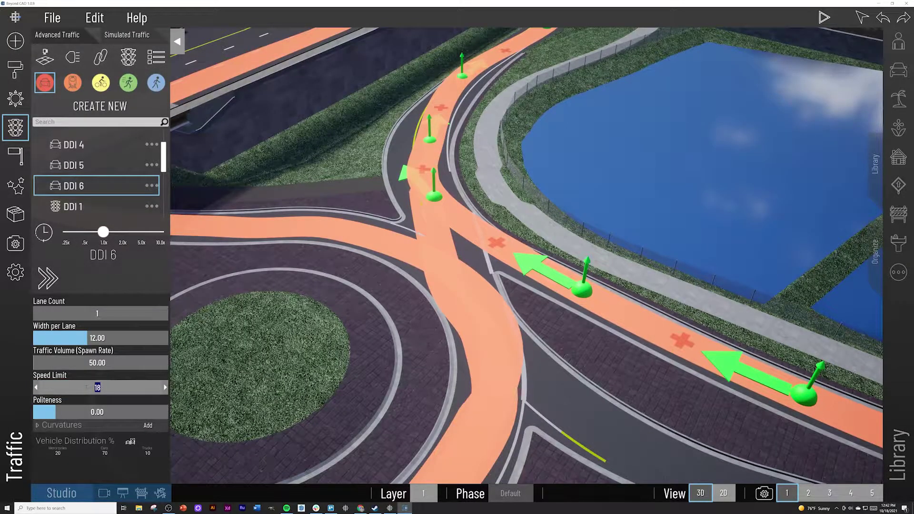
type("35")
key("Return")
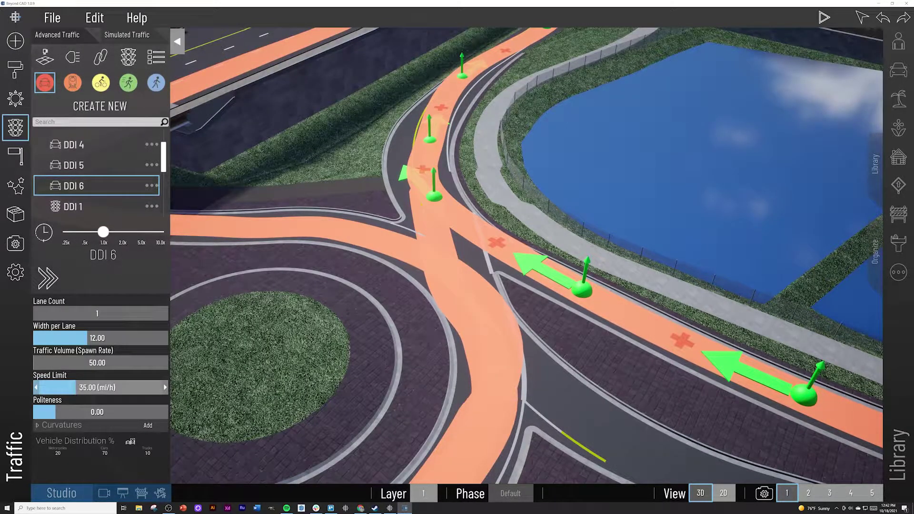
right_click_drag(447, 276, 438, 278)
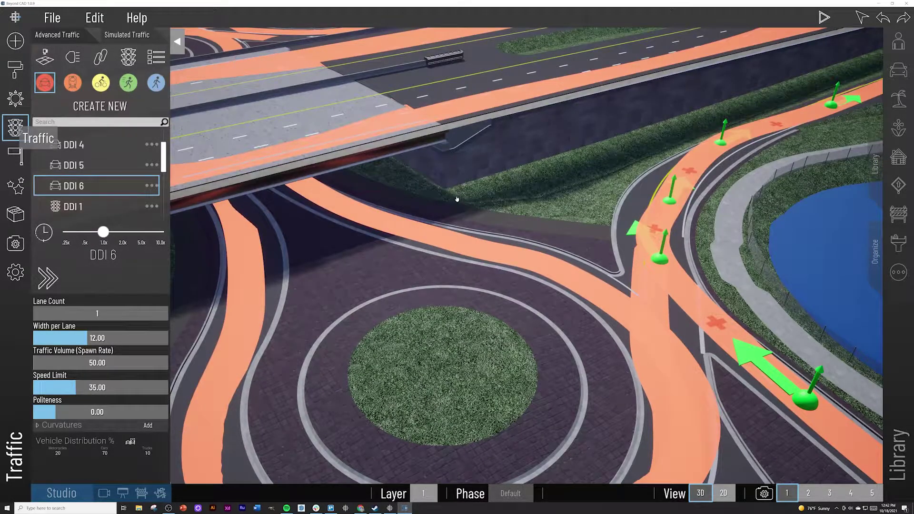
left_click(15, 128)
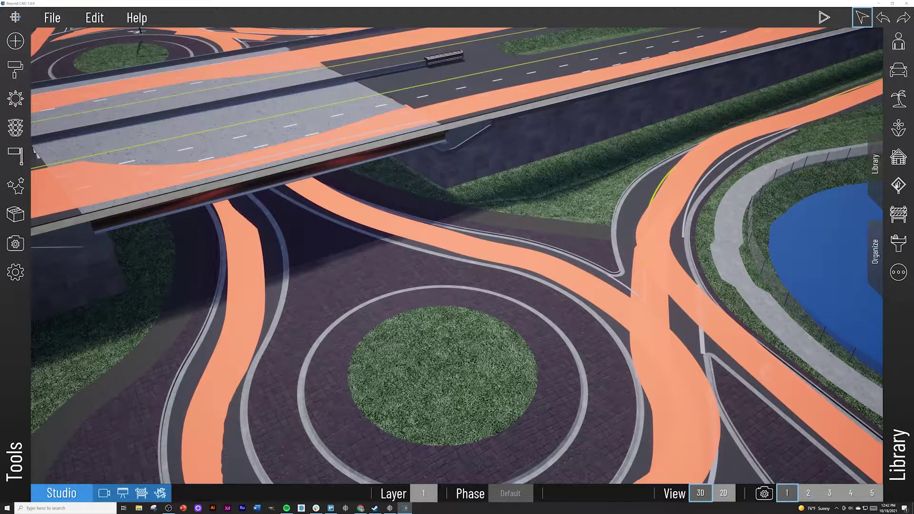
Open the landscape rocks collection and preview Boulder 04 on the near roundabout's grass island
left_click(897, 129)
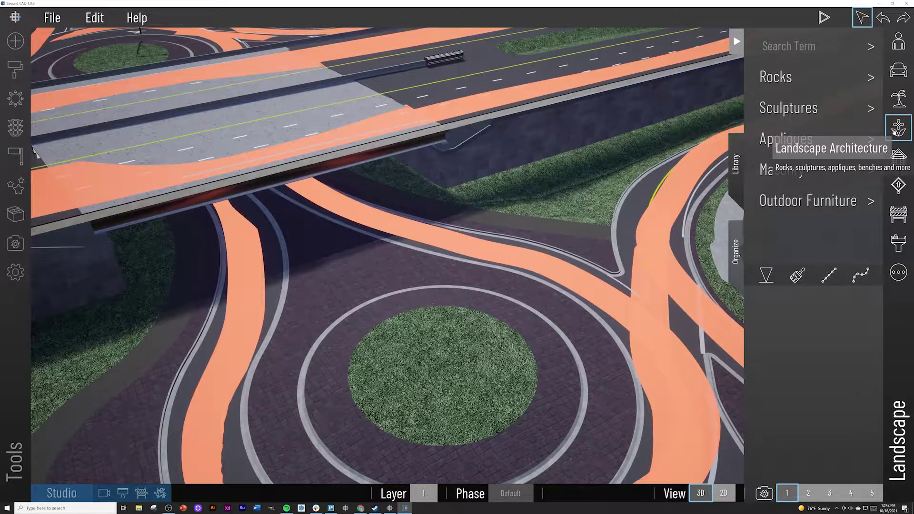
left_click(784, 76)
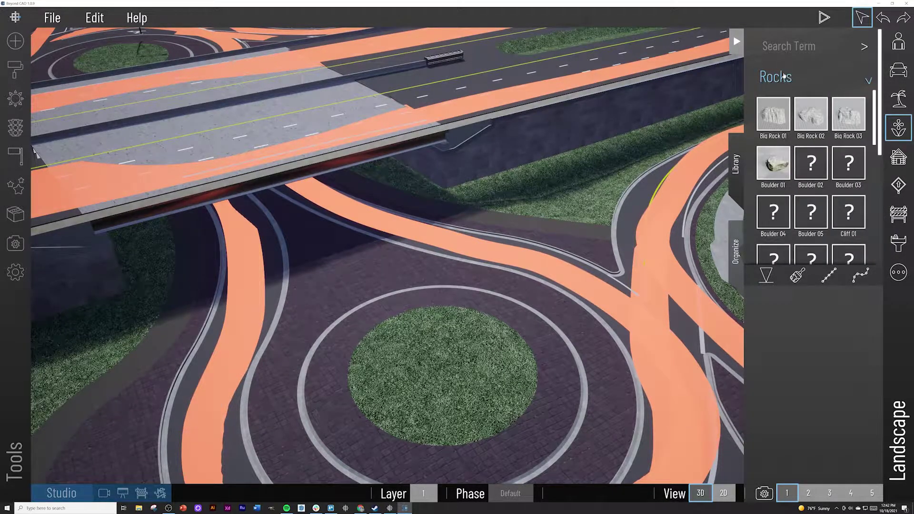
left_click(784, 217)
right_click_drag(474, 348, 507, 327)
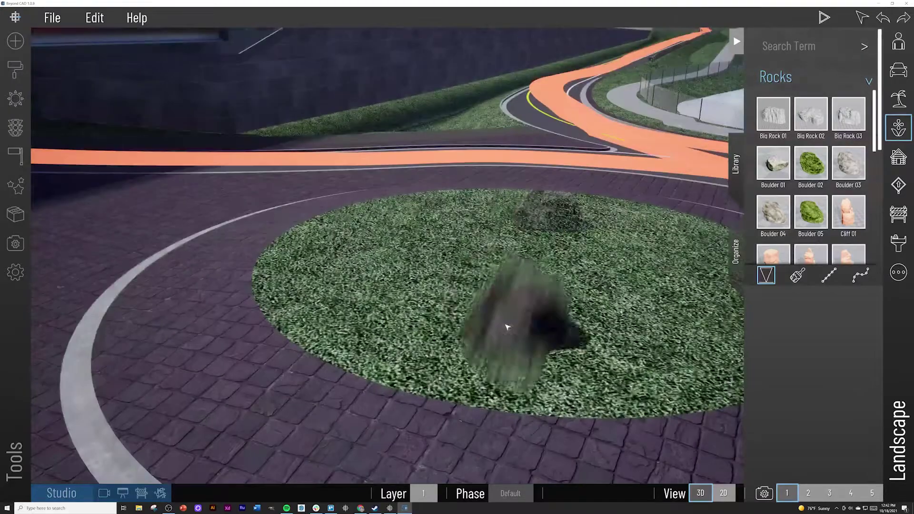
Look through the remaining rock models and preview the medium boulders on the roundabout island
scroll(801, 176, "down", 1)
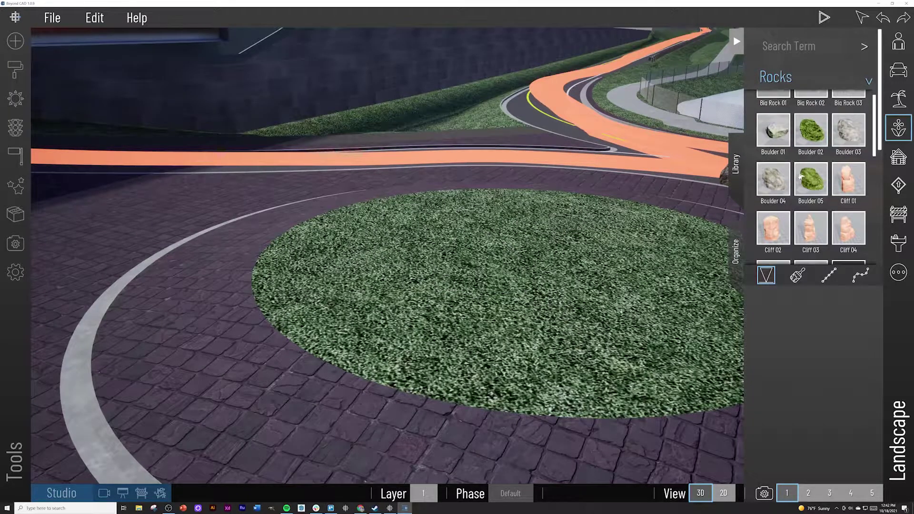
scroll(801, 176, "down", 2)
scroll(800, 176, "down", 3)
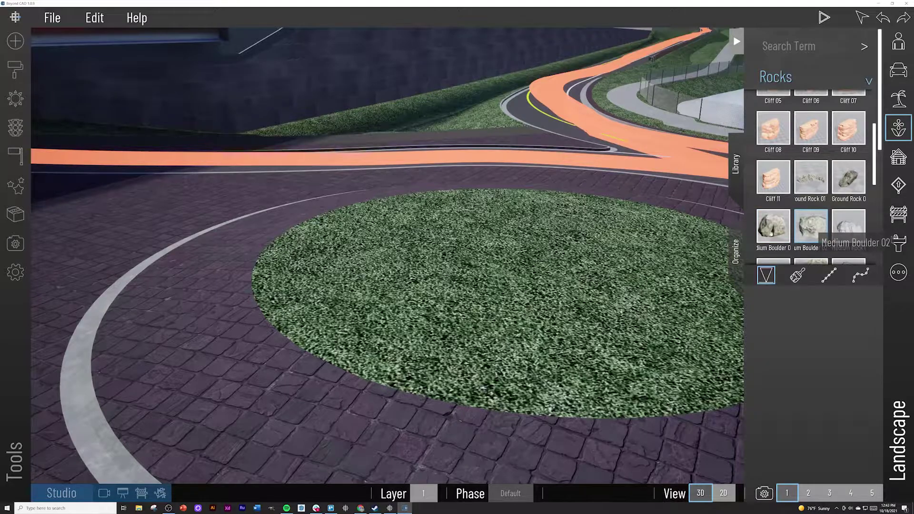
left_click_drag(801, 239, 854, 229)
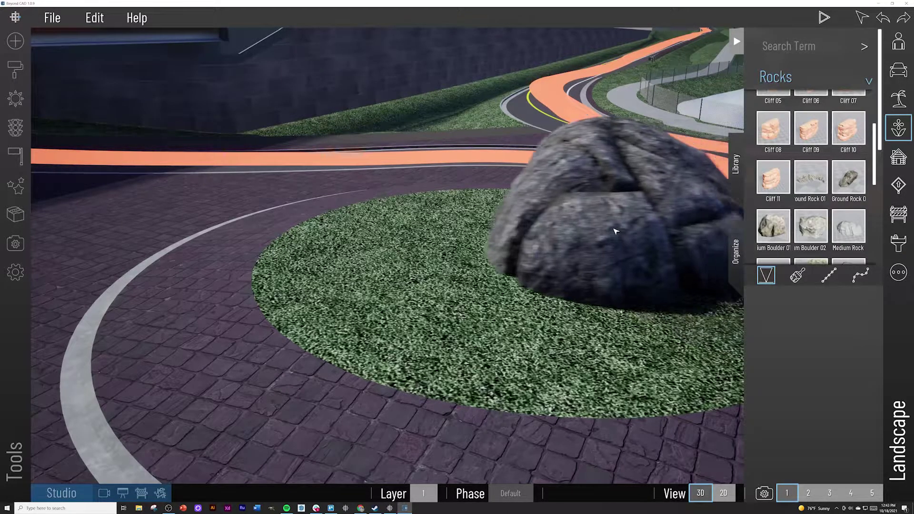
scroll(819, 215, "down", 1)
scroll(820, 216, "down", 2)
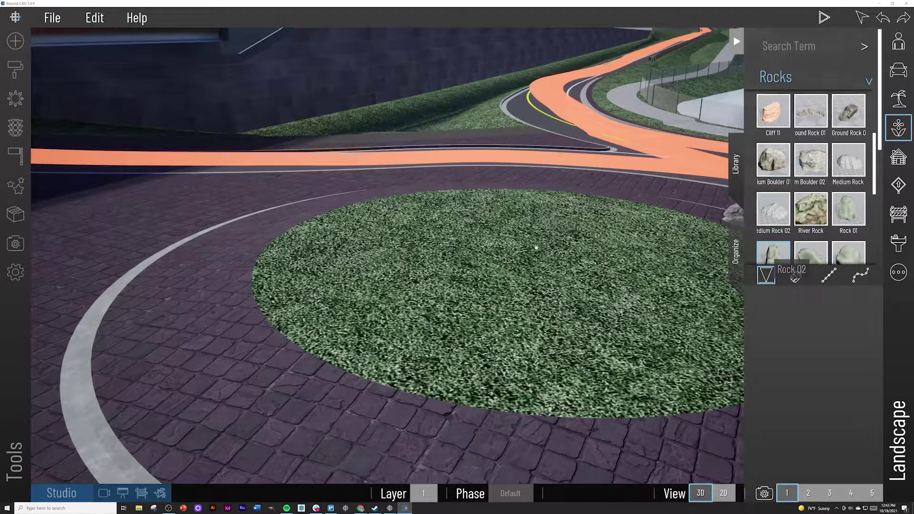
Place a large River Rock near the edge of the roundabout's grass island
left_click(522, 247)
scroll(500, 234, "down", 3)
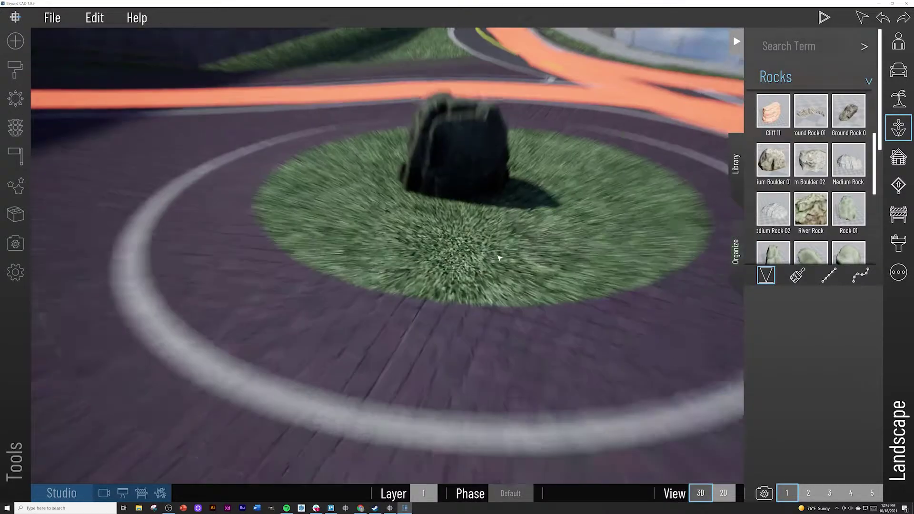
left_click_drag(473, 220, 580, 222)
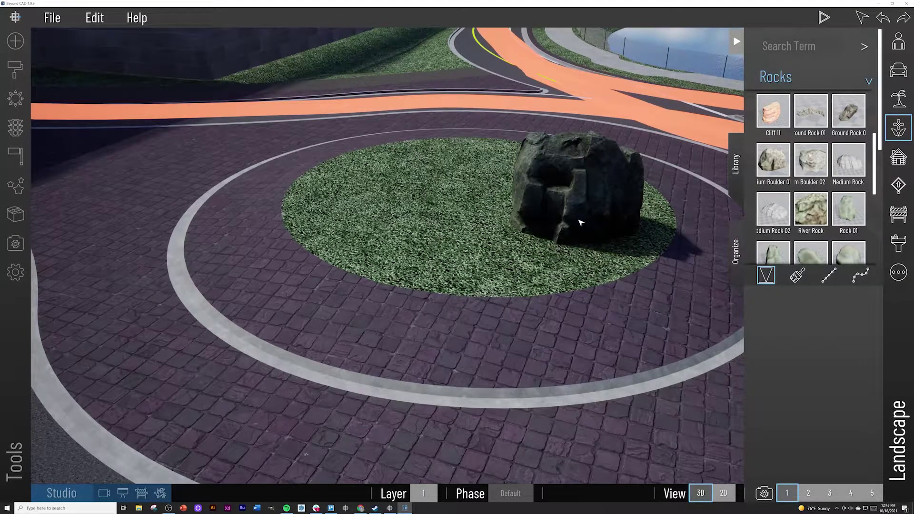
key("Escape")
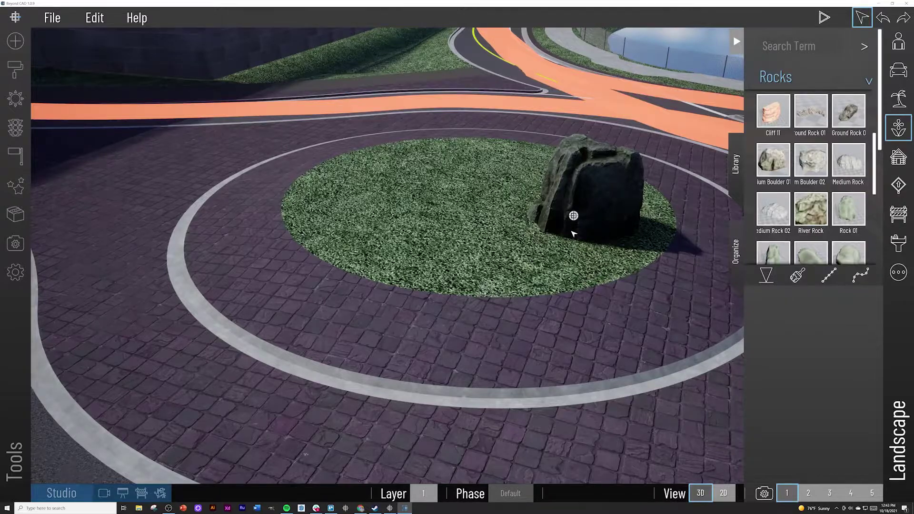
Add two more River Rocks on the opposite side of the same grass island
scroll(575, 236, "down", 5)
left_click(811, 209)
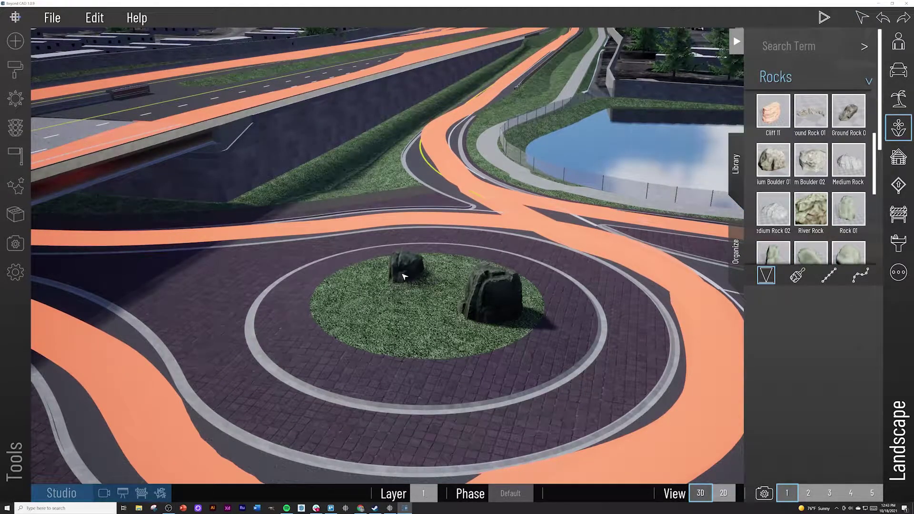
left_click(359, 304)
scroll(524, 312, "up", 3)
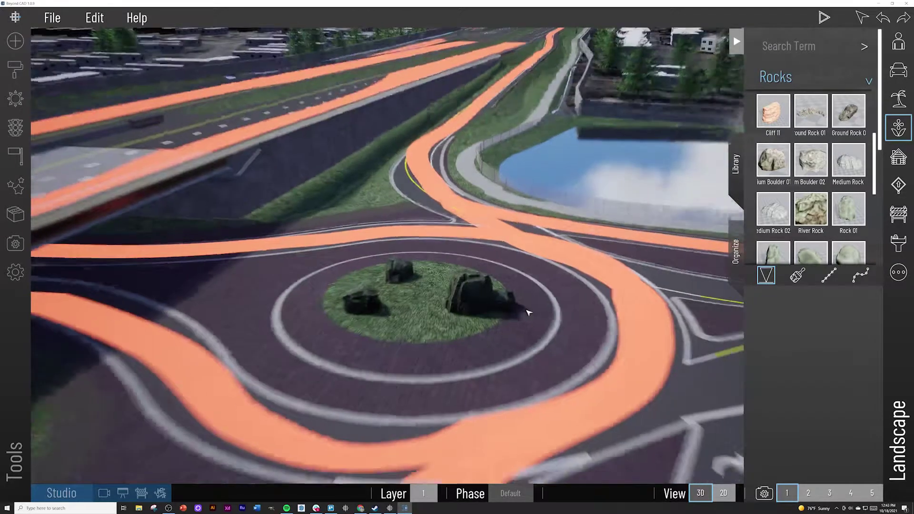
Place three River Rocks on the grass island of the other roundabout across the highway
scroll(529, 312, "down", 4)
right_click_drag(528, 312, 474, 302)
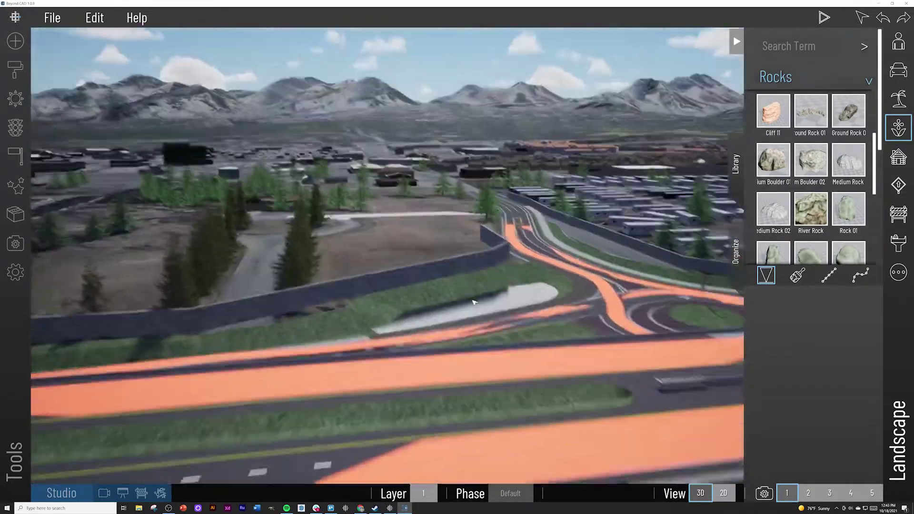
scroll(490, 302, "up", 5)
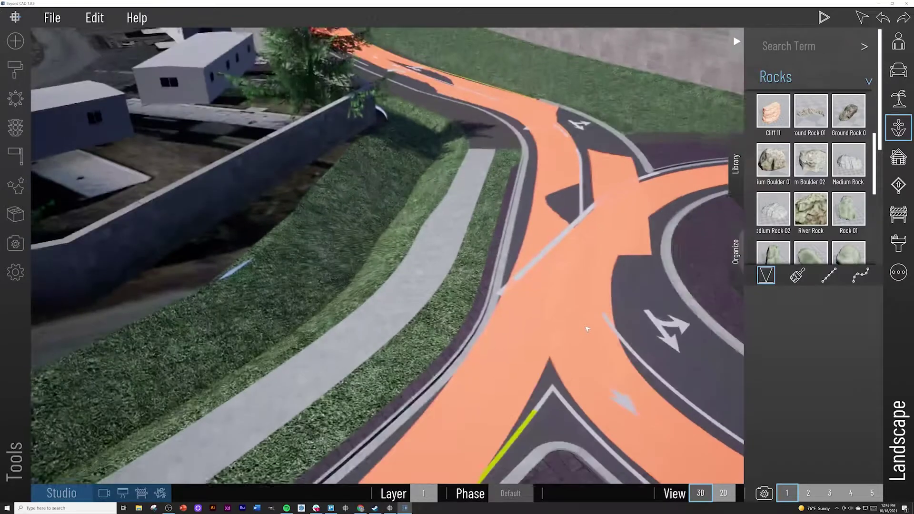
scroll(587, 328, "down", 5)
left_click(532, 244)
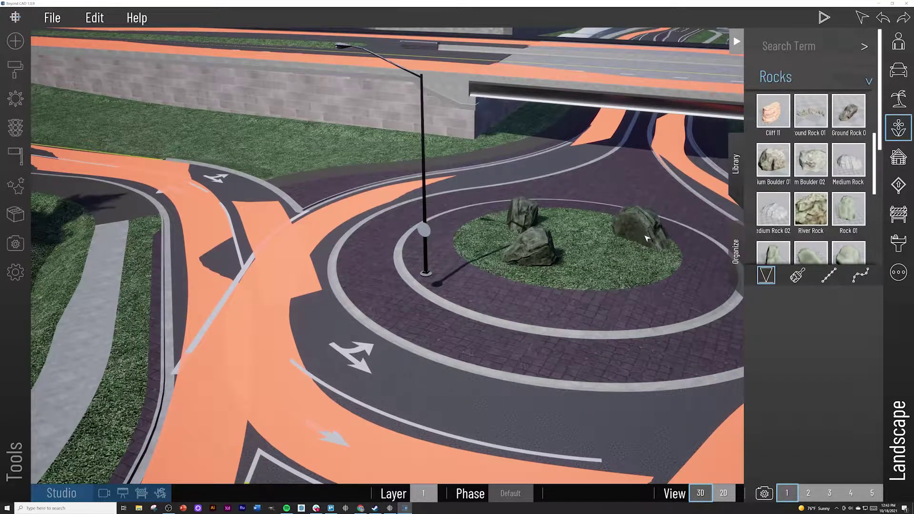
left_click(647, 238)
key("Escape")
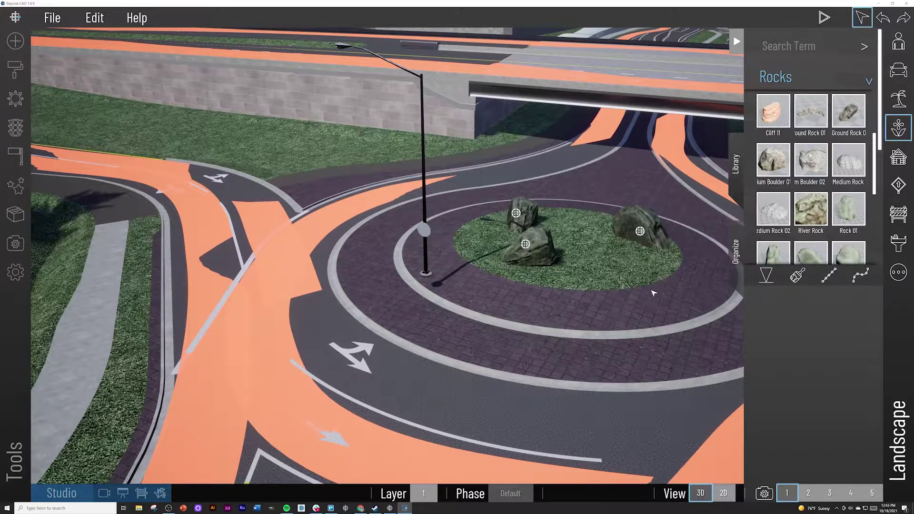
Place the pink faceted Sculpture 016 among the rocks on the roundabout's grass island
right_click_drag(568, 292, 583, 285)
scroll(583, 285, "up", 2)
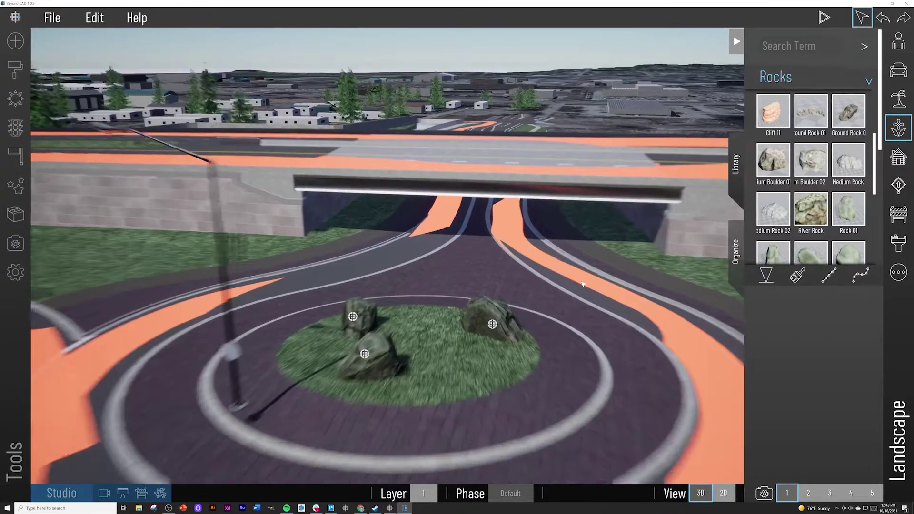
scroll(583, 284, "up", 5)
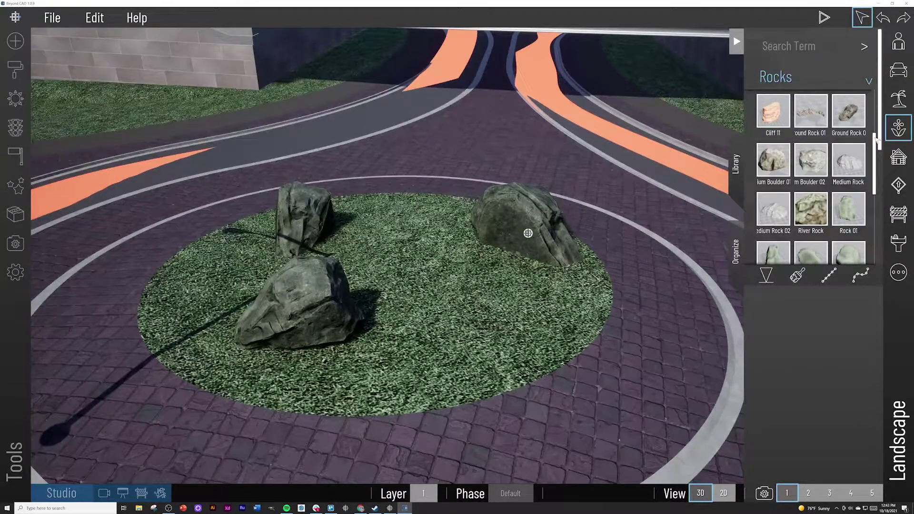
left_click(785, 76)
left_click(787, 107)
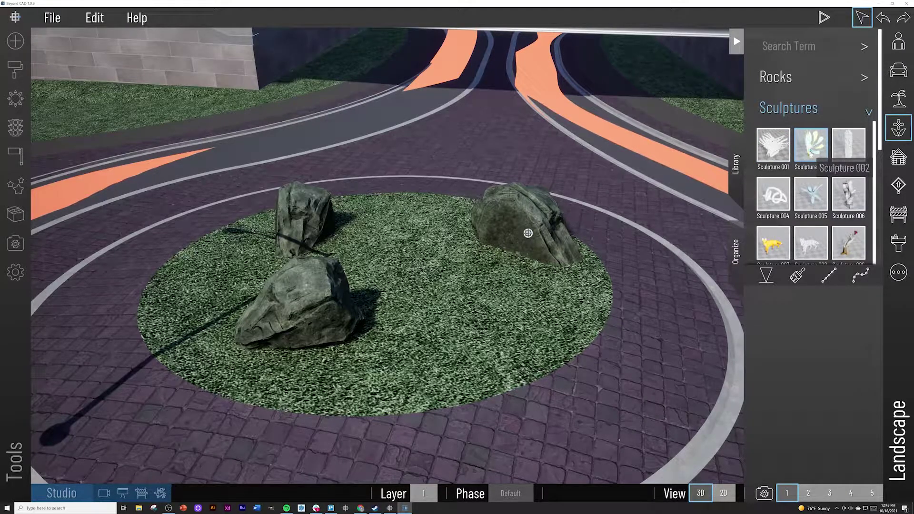
mouse_move(811, 152)
left_mouse_down()
mouse_move(438, 274)
mouse_move(378, 257)
mouse_move(819, 205)
left_mouse_up()
scroll(827, 209, "down", 1)
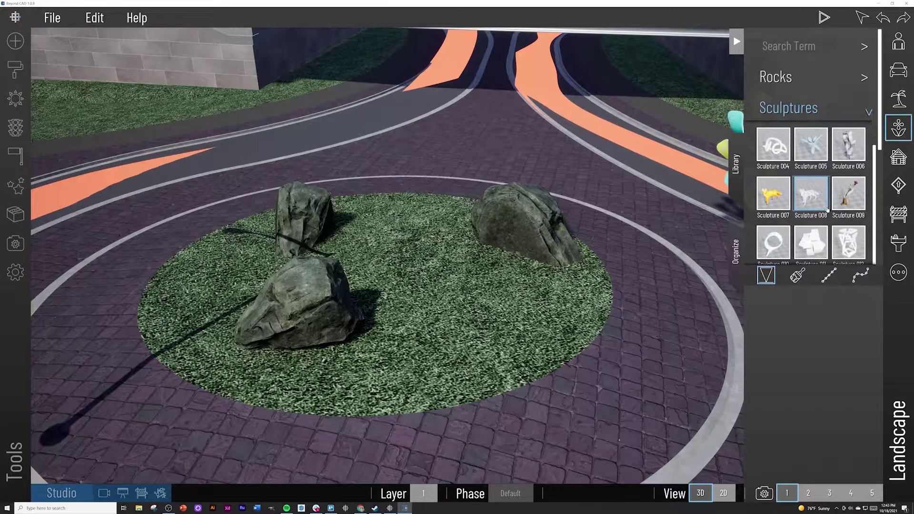
scroll(827, 210, "down", 1)
scroll(818, 209, "down", 2)
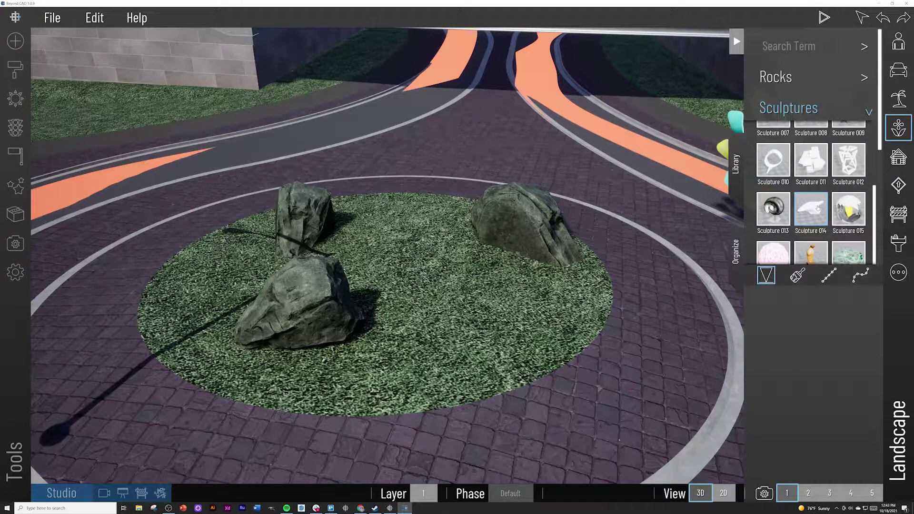
scroll(817, 209, "down", 1)
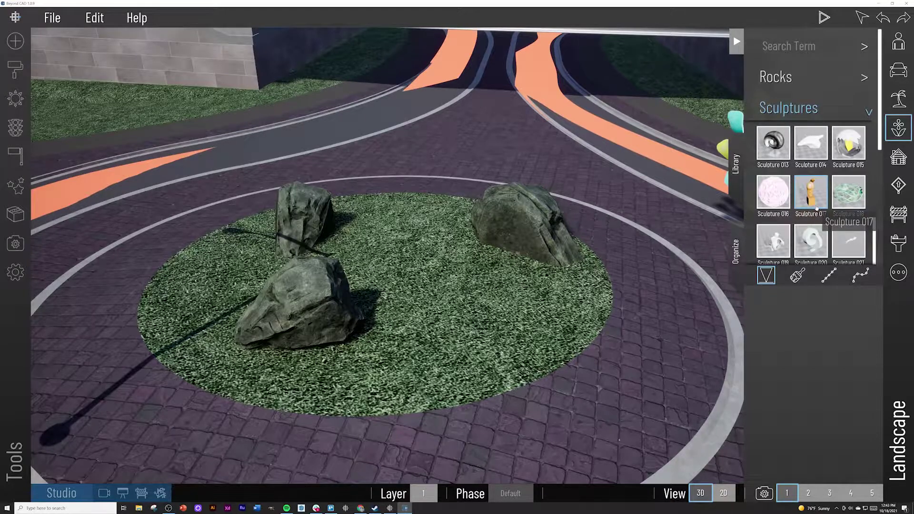
scroll(814, 208, "down", 1)
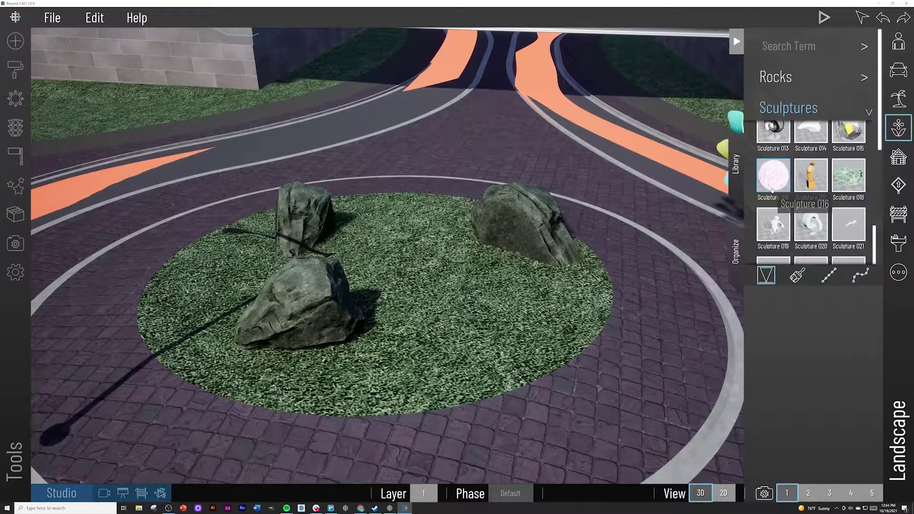
mouse_move(400, 242)
left_mouse_down()
mouse_move(391, 253)
mouse_move(421, 226)
mouse_move(389, 235)
left_mouse_up()
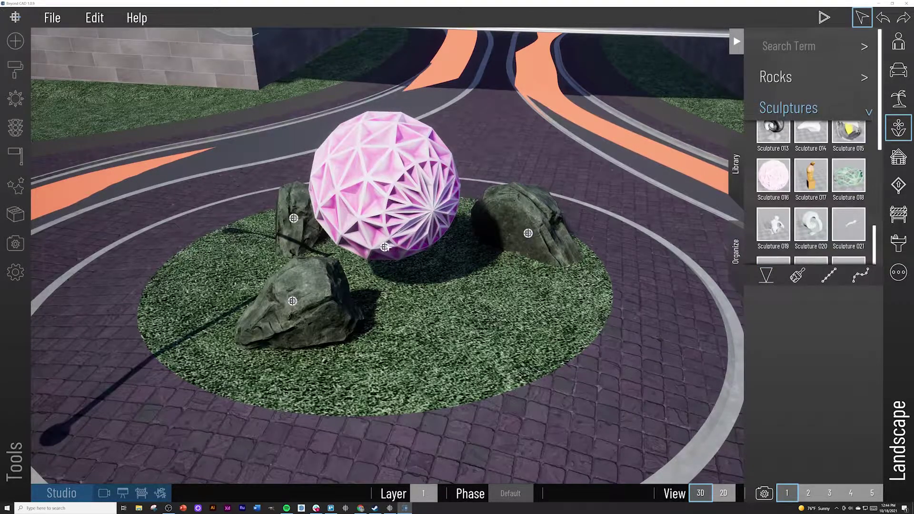
Lower the spherical sculpture so it sits partly sunk into the grass
left_click(384, 247)
mouse_move(381, 129)
left_mouse_down()
mouse_move(380, 209)
mouse_move(380, 200)
left_mouse_up()
key("Escape")
Look through the remaining sculpture models for one to put on the other roundabout's island
mouse_move(512, 231)
right_mouse_down()
mouse_move(497, 250)
mouse_move(519, 229)
mouse_move(410, 247)
mouse_move(349, 230)
mouse_move(573, 220)
right_mouse_up()
scroll(498, 251, "down", 10)
scroll(511, 239, "up", 6)
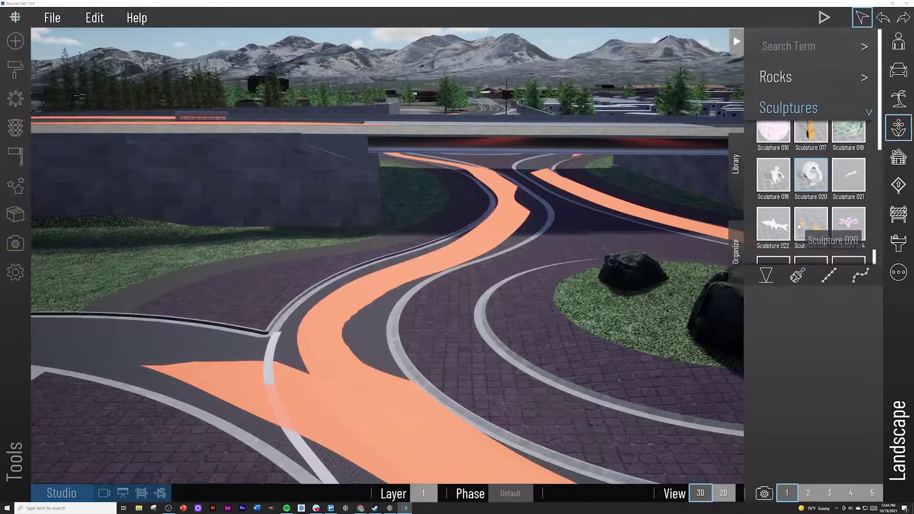
scroll(800, 226, "down", 3)
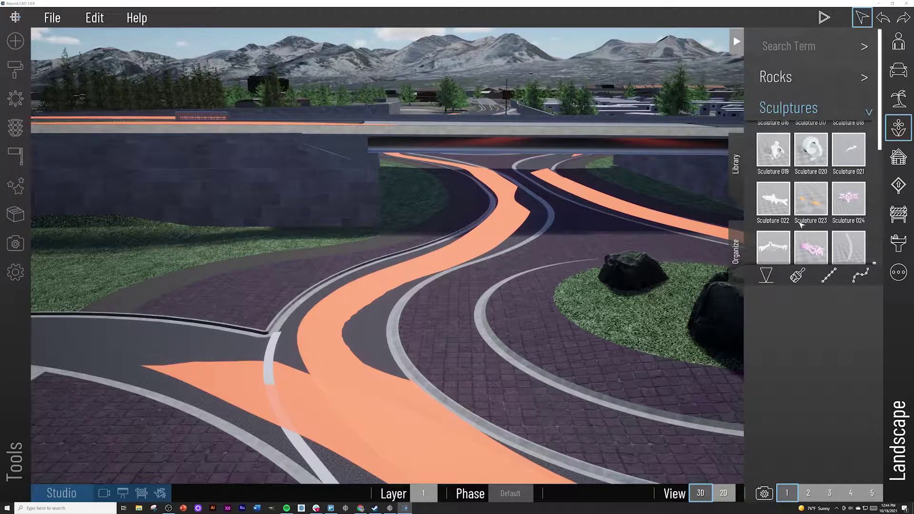
scroll(801, 227, "down", 2)
scroll(801, 226, "down", 3)
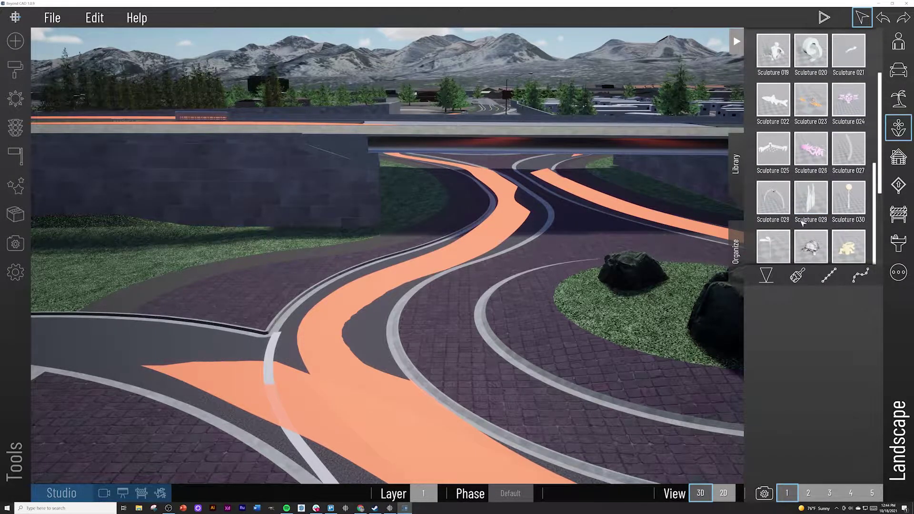
scroll(803, 224, "down", 2)
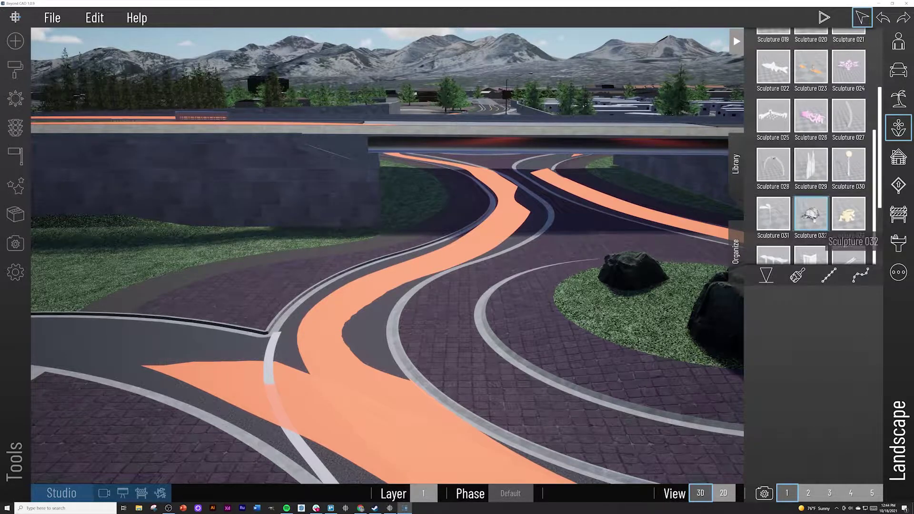
scroll(811, 222, "down", 2)
scroll(811, 223, "down", 1)
Place Sculpture 035 between the rocks on the other roundabout's grass island and lower it slightly
left_click(811, 220)
scroll(669, 294, "up", 5)
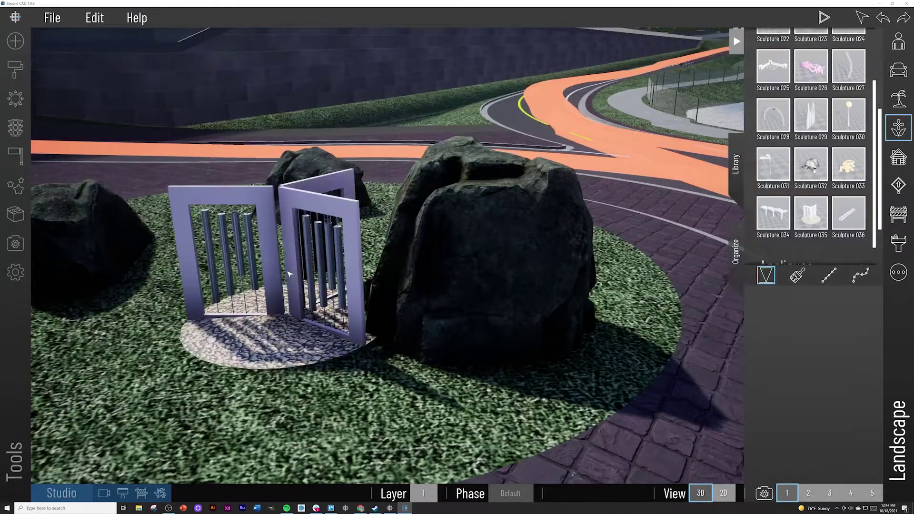
left_click(283, 242)
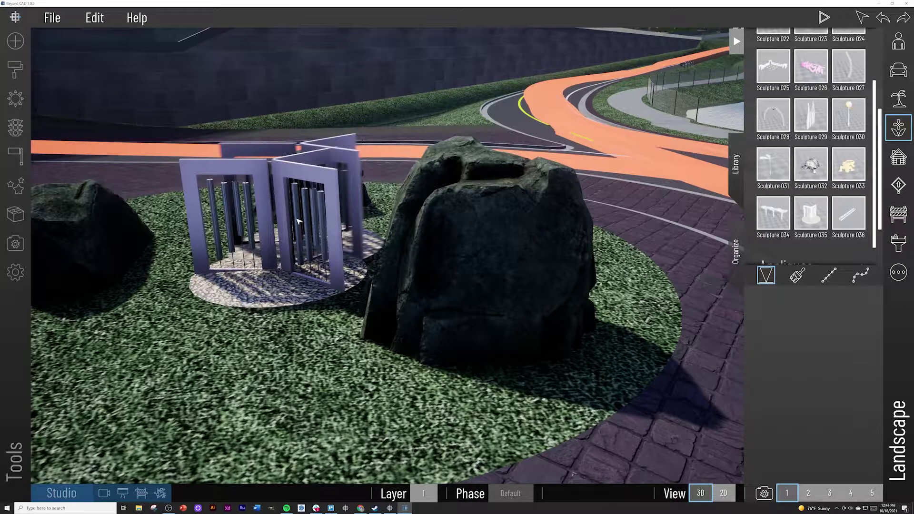
key("Escape")
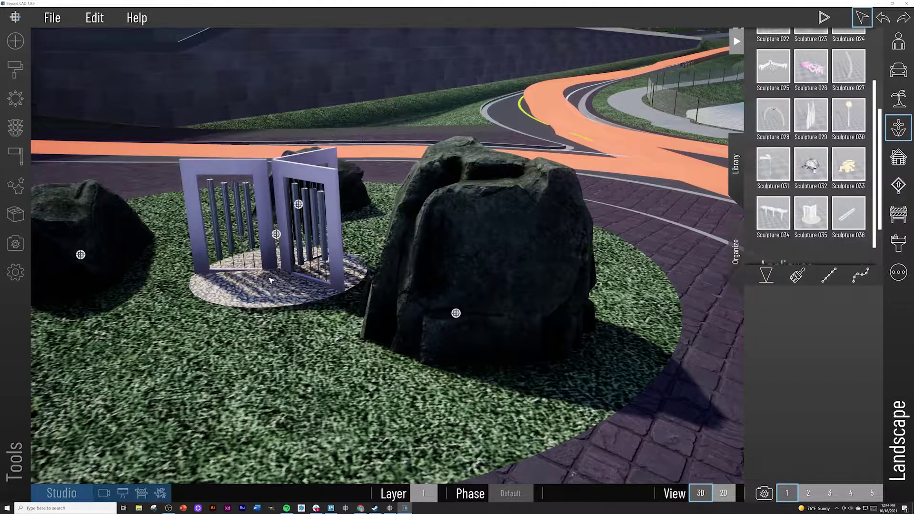
left_click(278, 238)
left_click_drag(280, 202, 280, 211)
Delete the spherical sculpture from the first roundabout's grass island
scroll(300, 208, "down", 10)
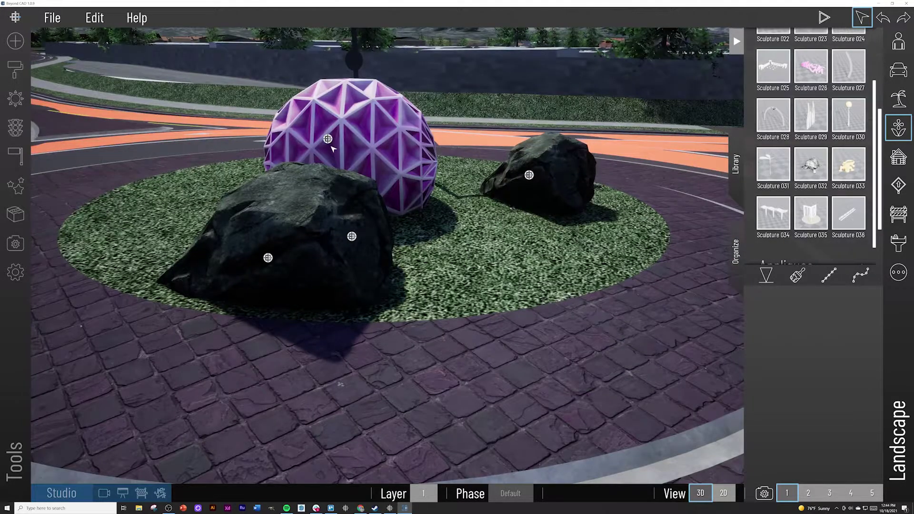
left_click(328, 139)
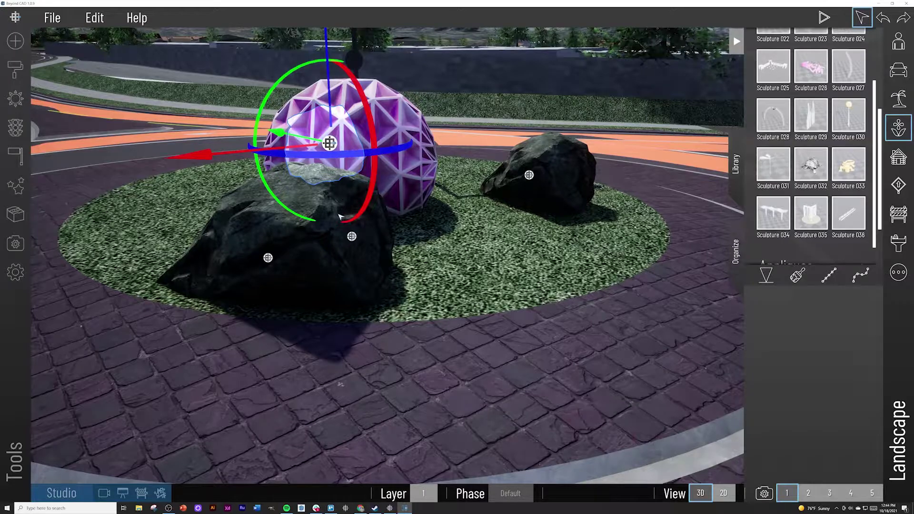
left_click(352, 237)
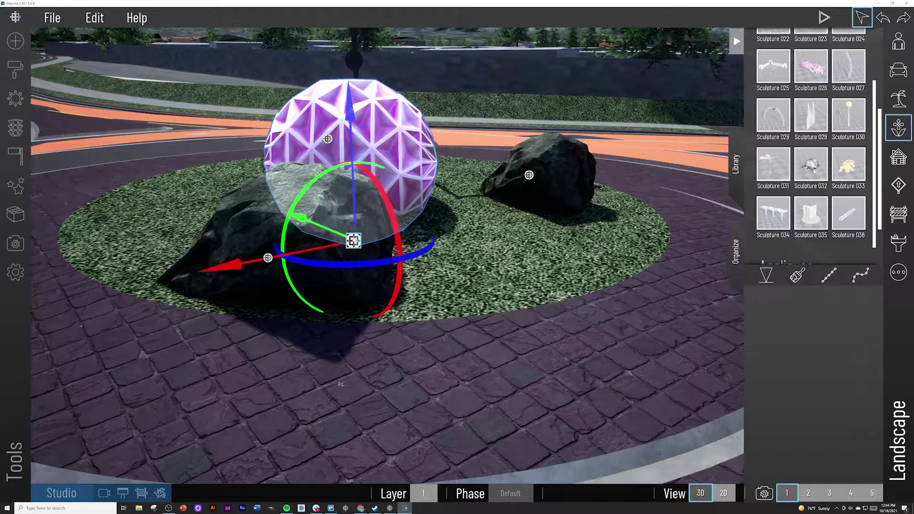
key("Delete")
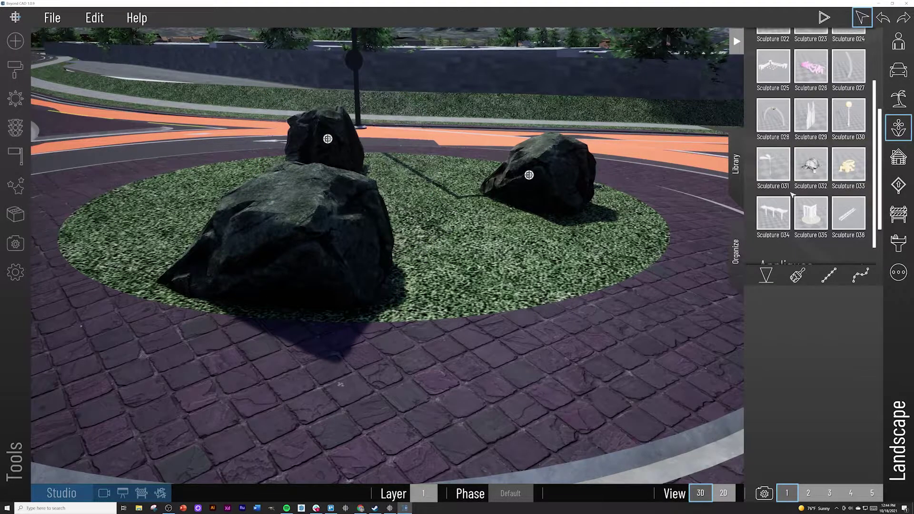
Place Sculpture 035 among the rocks where the sphere stood and lower it into the grass
mouse_move(811, 213)
left_mouse_down()
mouse_move(552, 164)
mouse_move(421, 166)
left_mouse_up()
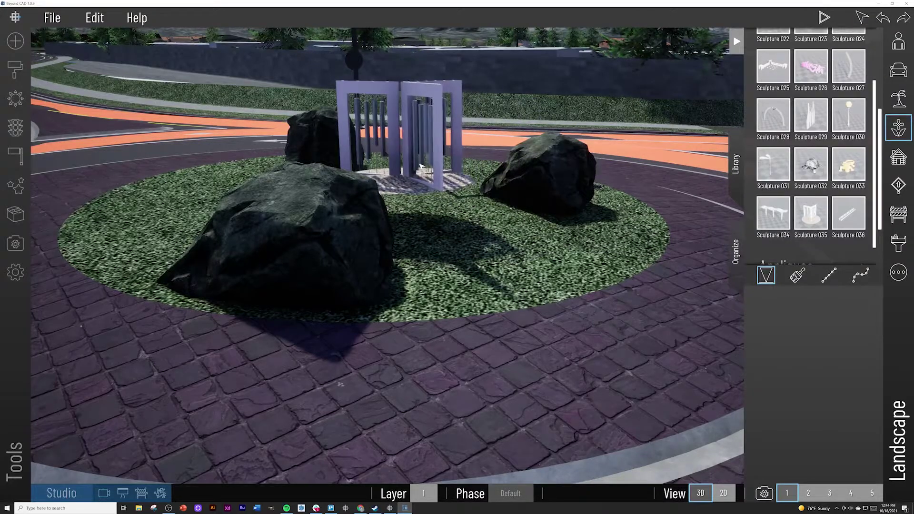
key("Escape")
left_click(415, 161)
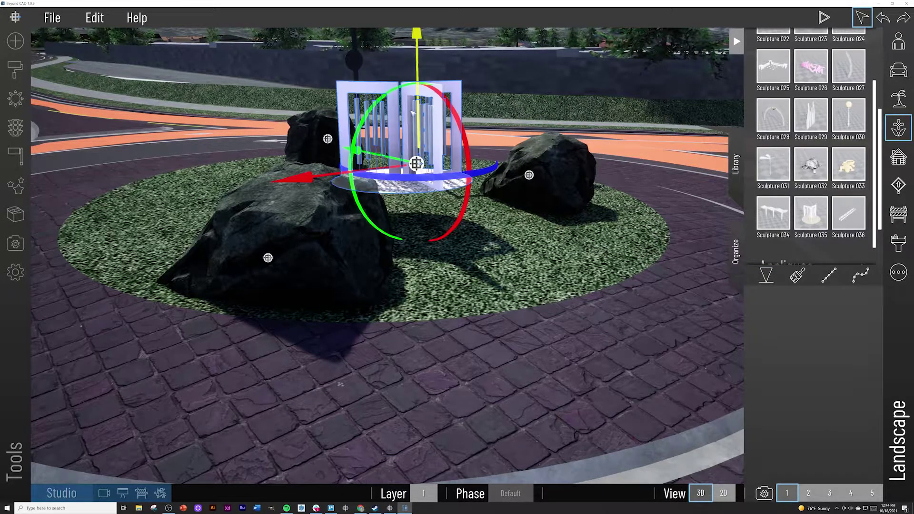
left_click_drag(421, 76, 415, 123)
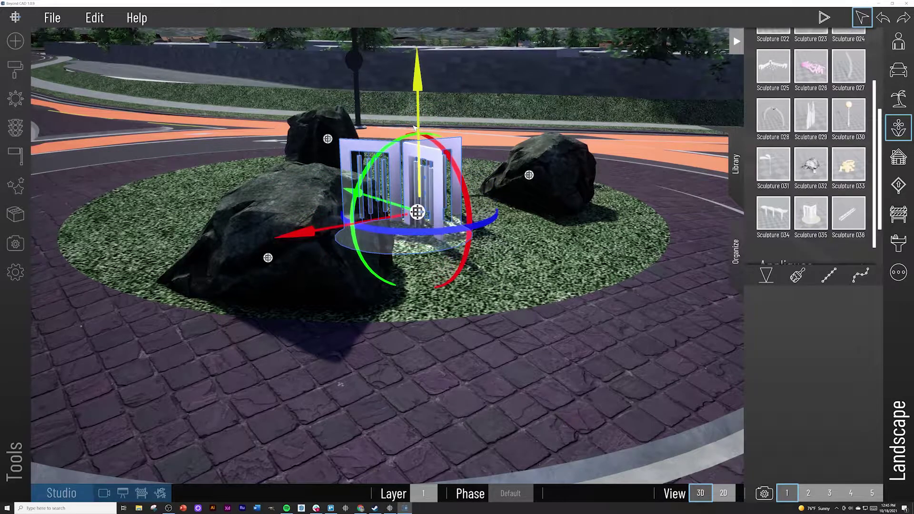
left_click(416, 125)
Plant three small Broadleaf trees around the rocks on the first roundabout's grass island
scroll(503, 230, "down", 10)
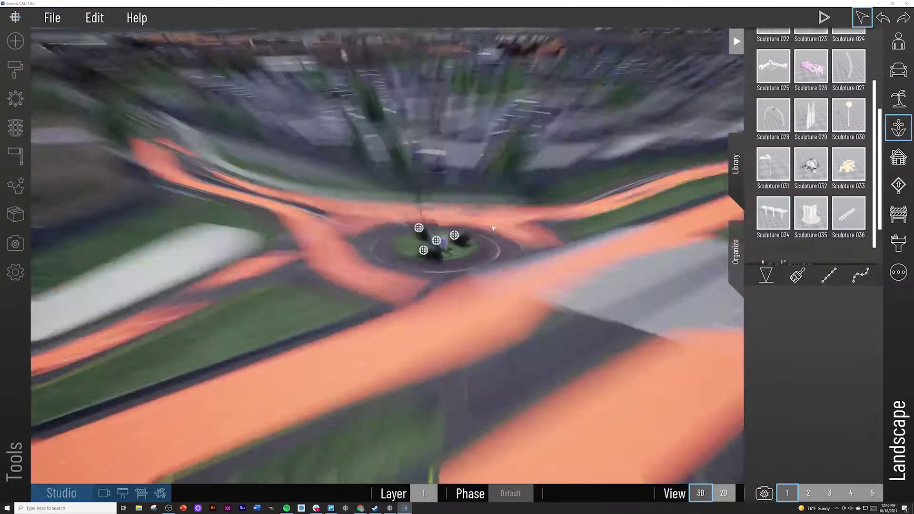
scroll(535, 239, "up", 8)
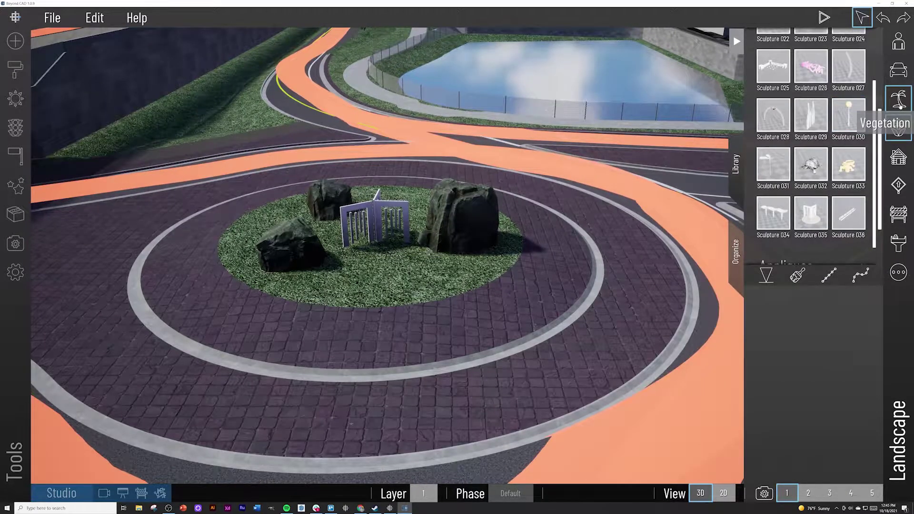
left_click(898, 100)
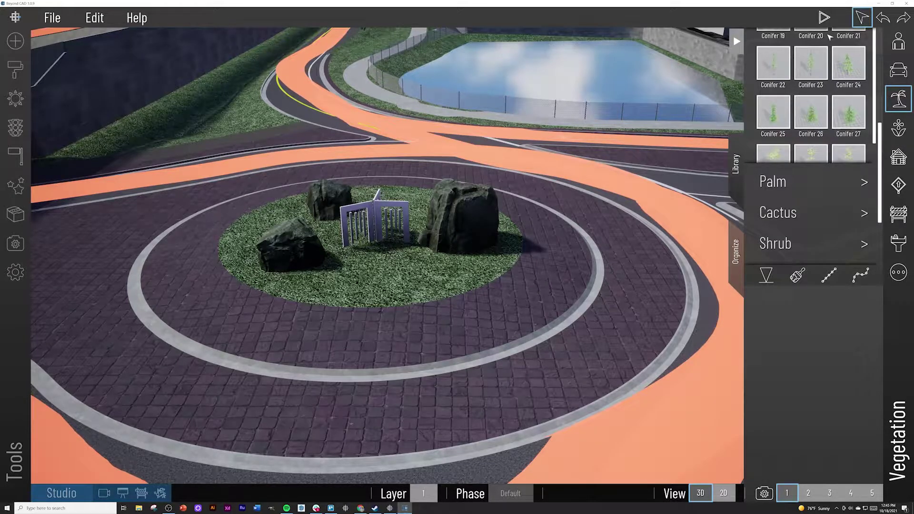
scroll(808, 76, "up", 5)
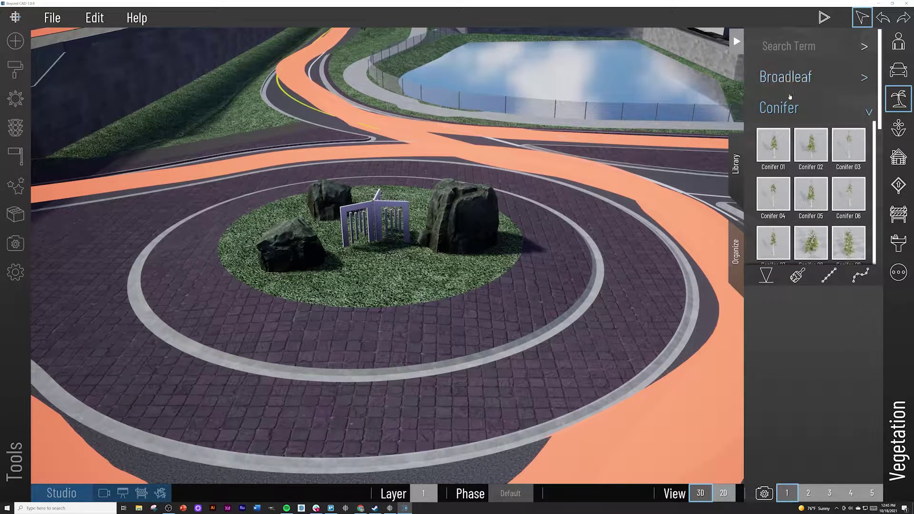
left_click(789, 102)
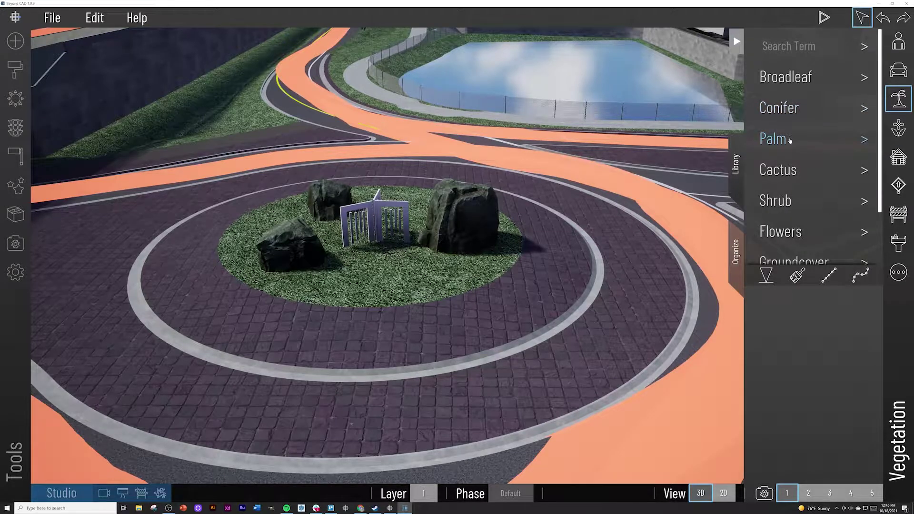
left_click(785, 76)
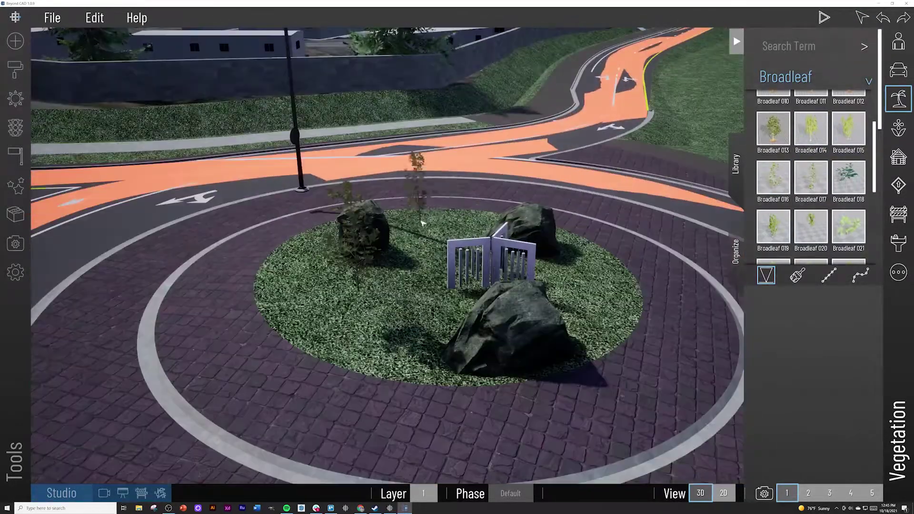
left_click(419, 210)
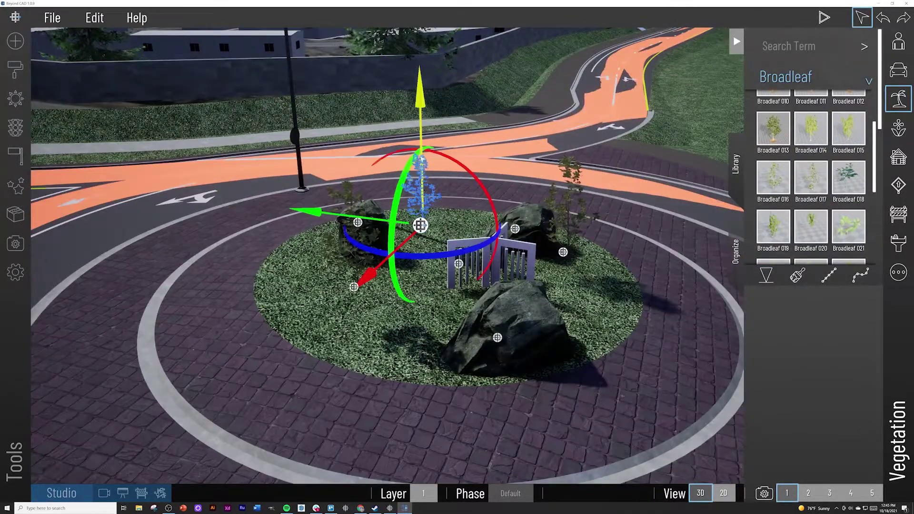
left_click_drag(419, 209, 357, 316)
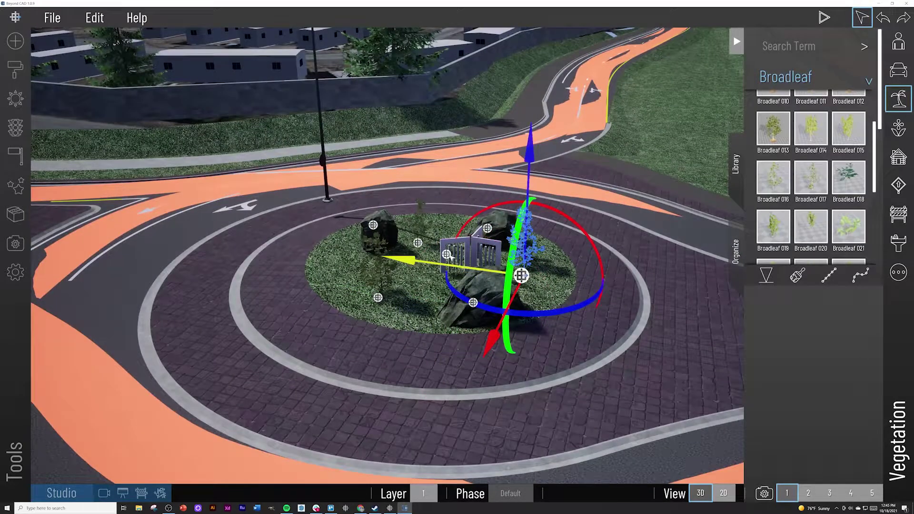
Delete the Sculpture 035 models from the grass islands of both roundabouts
left_click(447, 256)
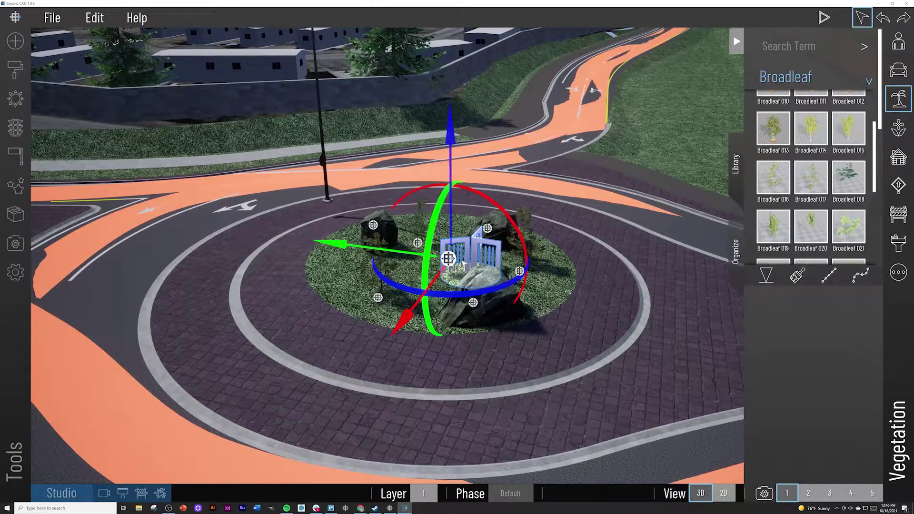
key("Delete")
mouse_move(455, 265)
right_mouse_down()
mouse_move(439, 240)
mouse_move(376, 211)
mouse_move(490, 241)
mouse_move(451, 253)
mouse_move(438, 245)
mouse_move(451, 259)
mouse_move(445, 251)
right_mouse_up()
scroll(443, 250, "up", 5)
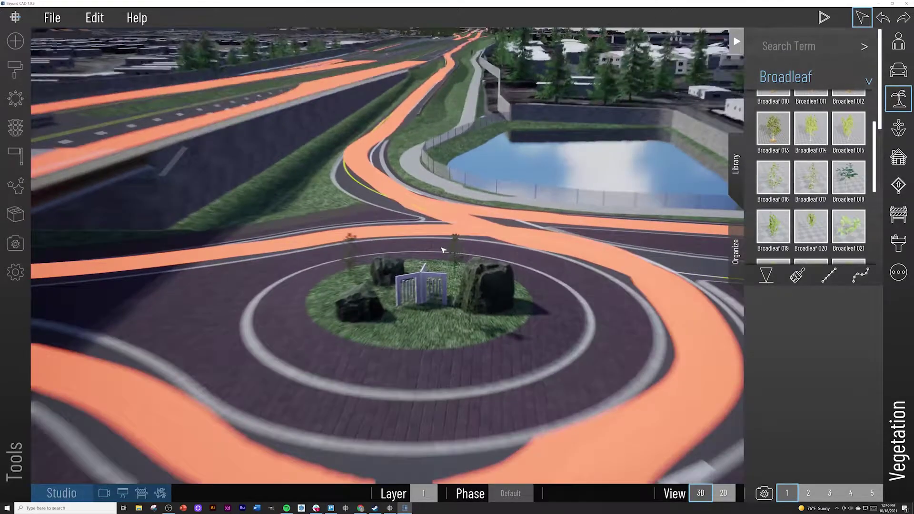
left_click(406, 299)
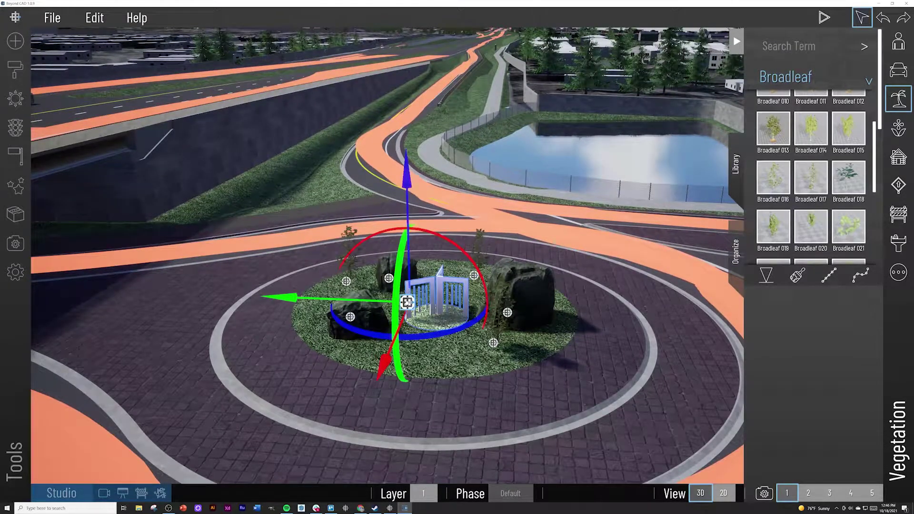
key("Delete")
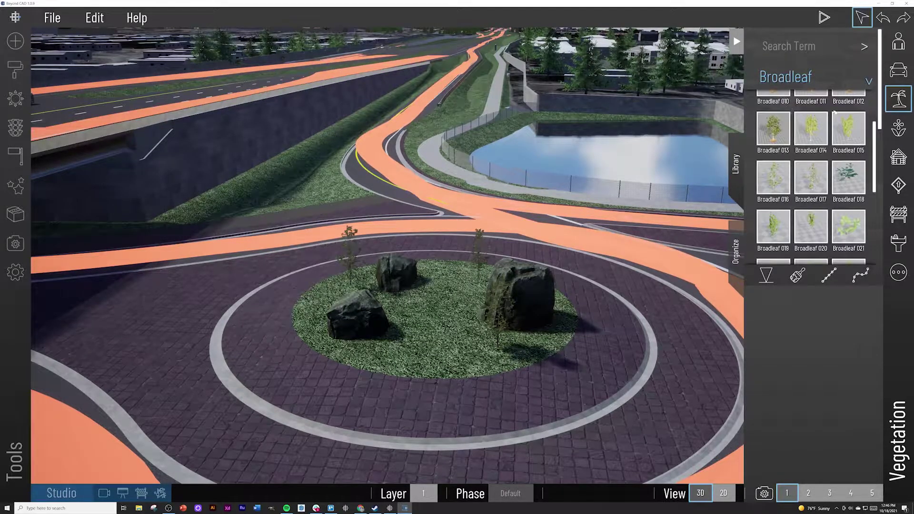
Switch the library from vegetation to landscape models and open the Appliques category
left_click(899, 127)
scroll(811, 95, "up", 6)
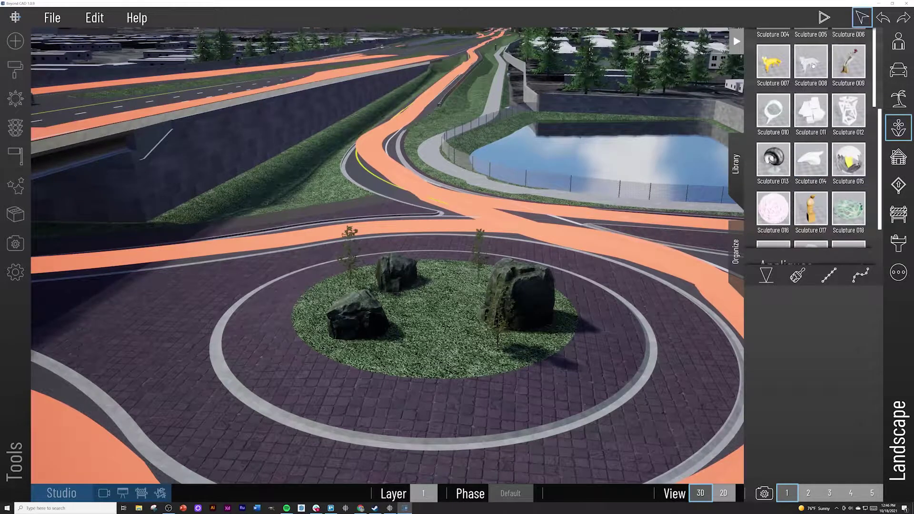
scroll(807, 104, "up", 3)
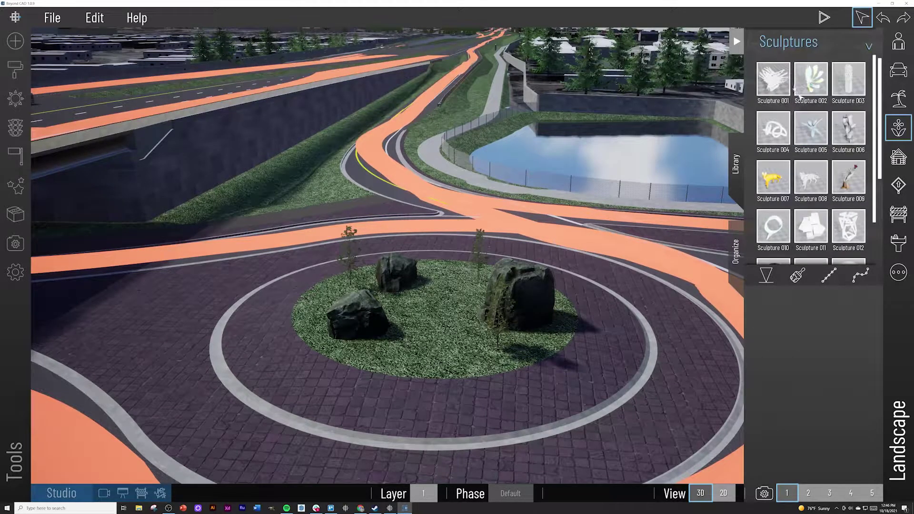
left_click(789, 42)
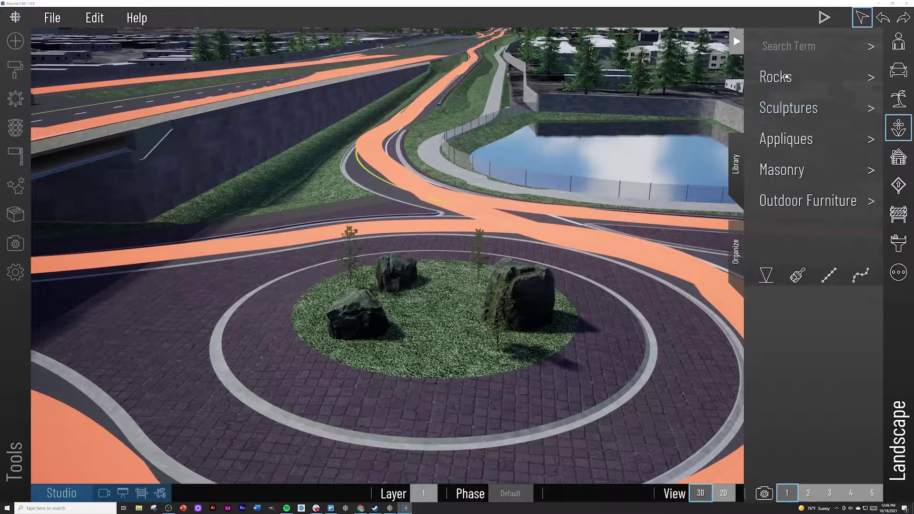
left_click(795, 142)
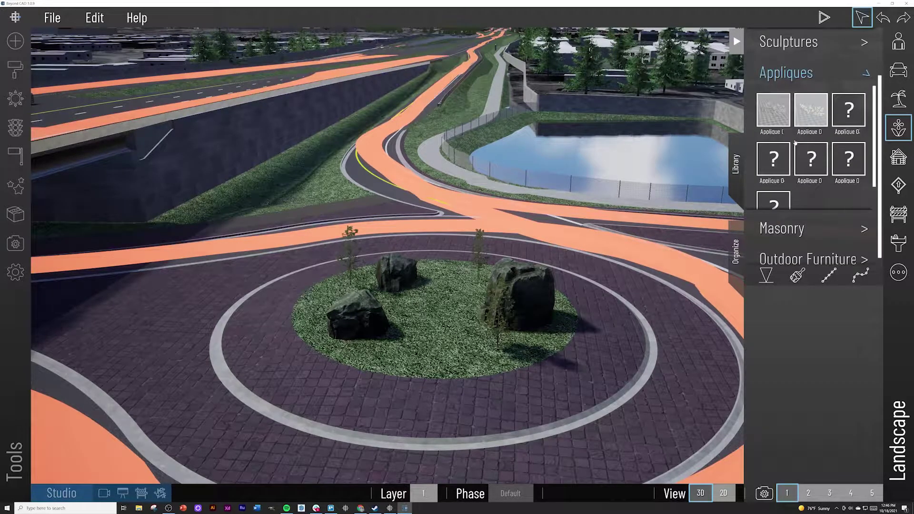
Try Applique 02 against the highway's block retaining wall near the bridge
left_click_drag(812, 111, 219, 171)
key("w")
mouse_move(219, 170)
right_mouse_down()
mouse_move(186, 158)
mouse_move(202, 166)
right_mouse_up()
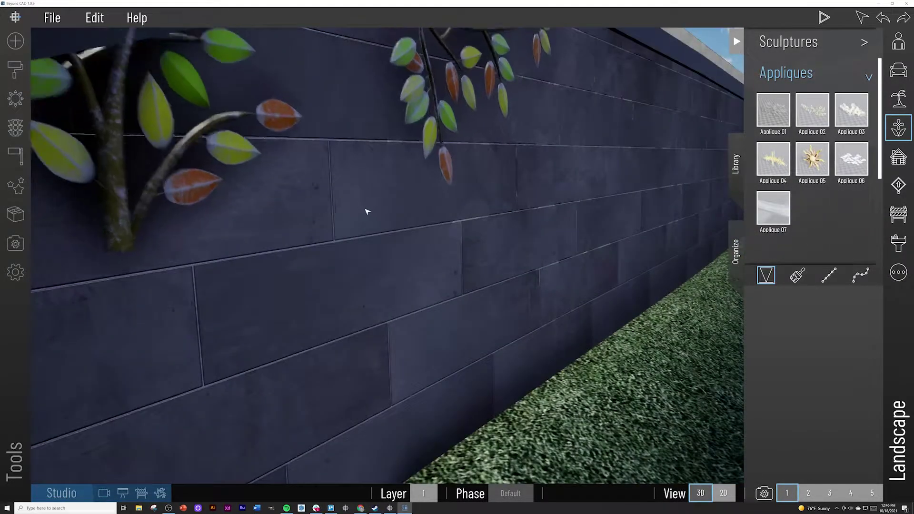
right_click_drag(432, 238, 436, 240)
key("s")
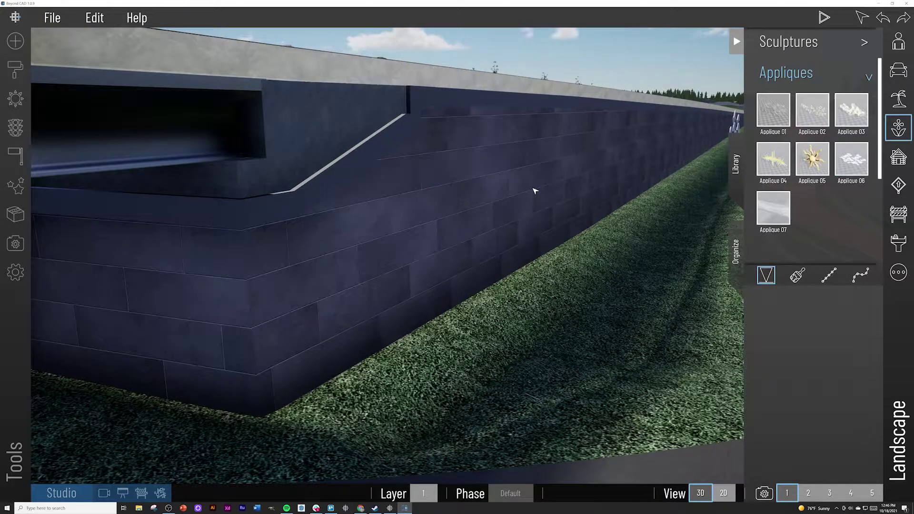
Place Applique 06 on the retaining wall at the bridge corner and lower it onto the wall's face
left_click(454, 217)
key("Escape")
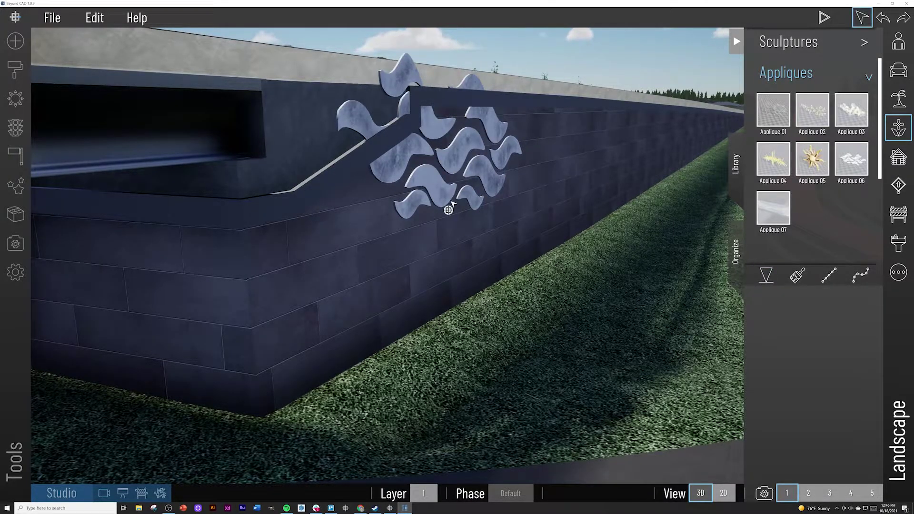
left_click(449, 211)
left_click_drag(450, 215, 452, 281)
key("Escape")
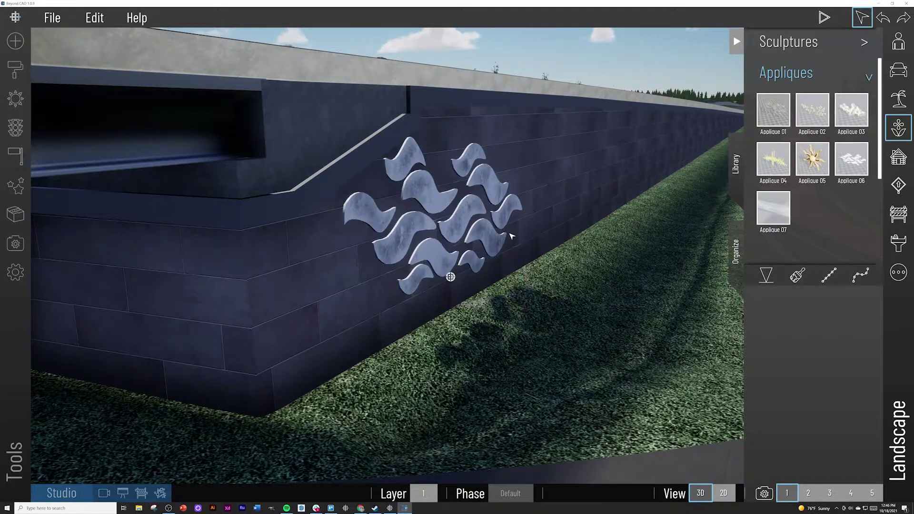
Place a second Applique 06 on the retaining wall across the underpass and lower it onto the blocks
scroll(512, 235, "down", 4)
middle_click_drag(512, 236, 492, 252)
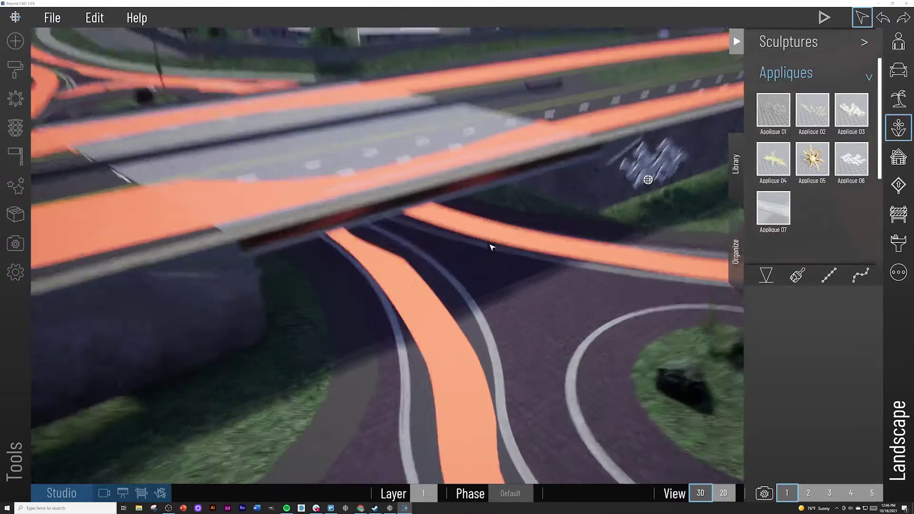
scroll(491, 245, "down", 5)
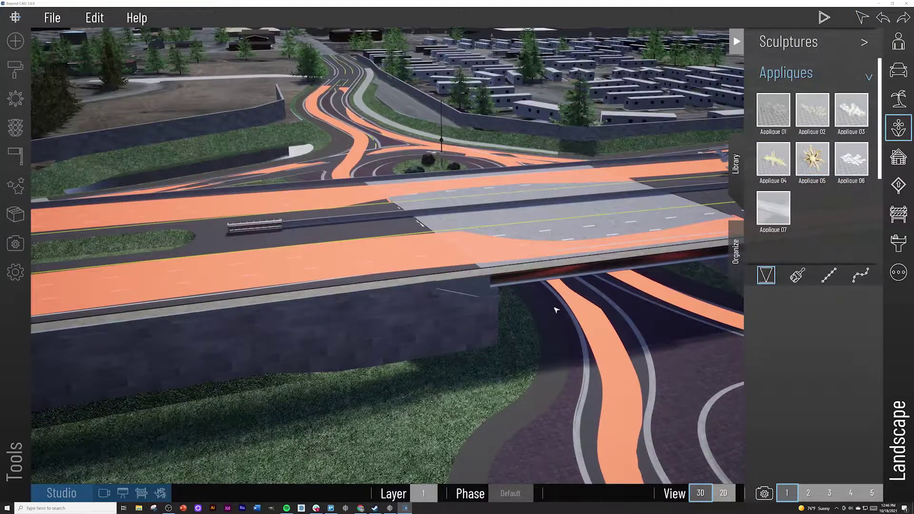
scroll(439, 342, "up", 8)
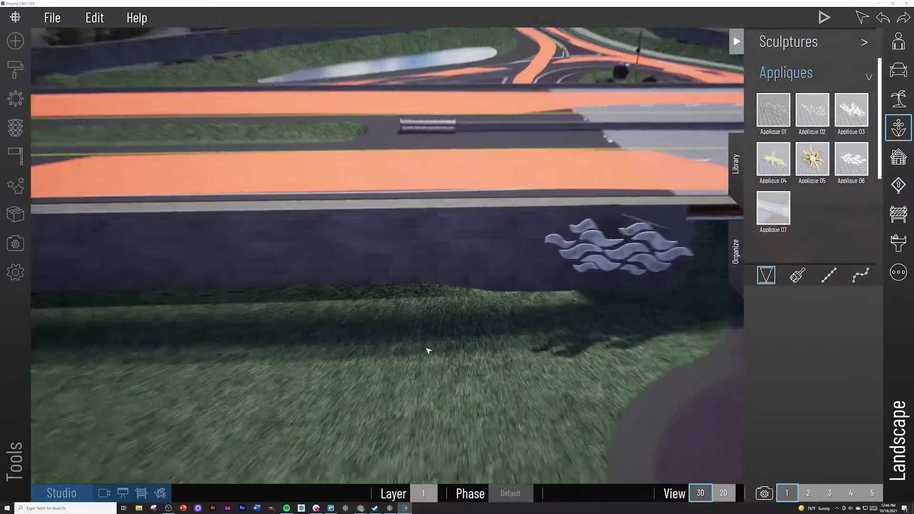
scroll(446, 347, "down", 8)
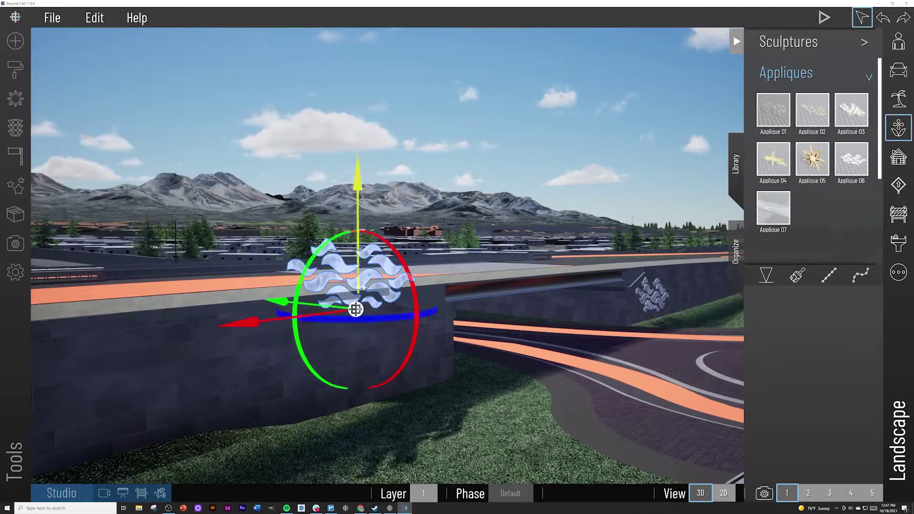
left_click_drag(357, 202, 357, 271)
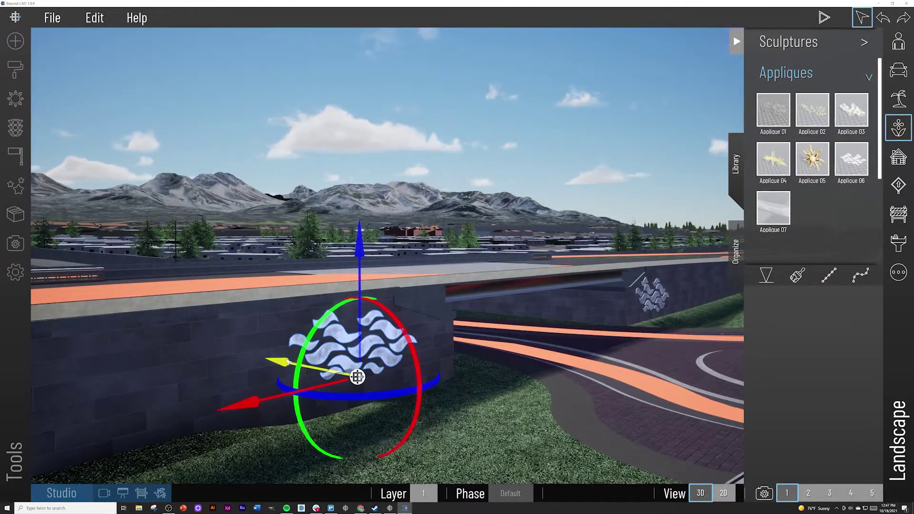
right_click_drag(286, 365, 459, 349)
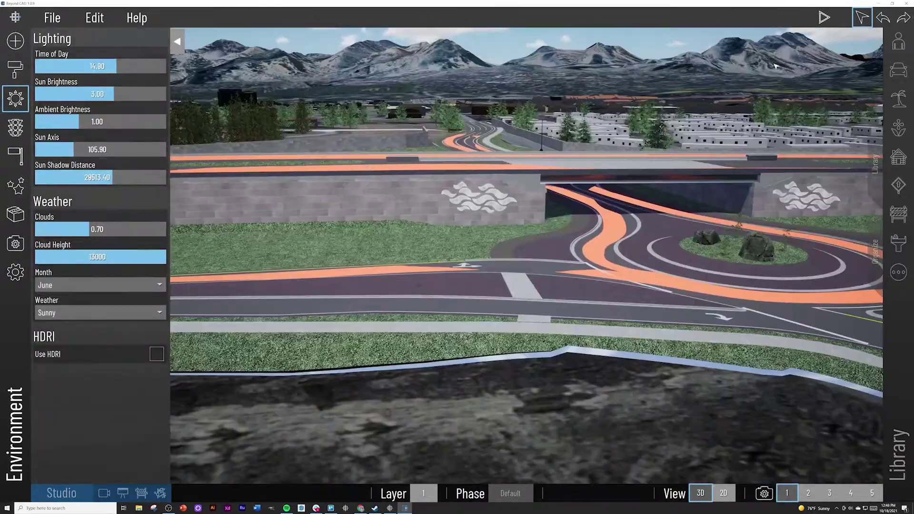
Run the traffic simulation and preview an existing video camera clip of the interchange
left_click(824, 18)
left_click(104, 493)
left_click(169, 438)
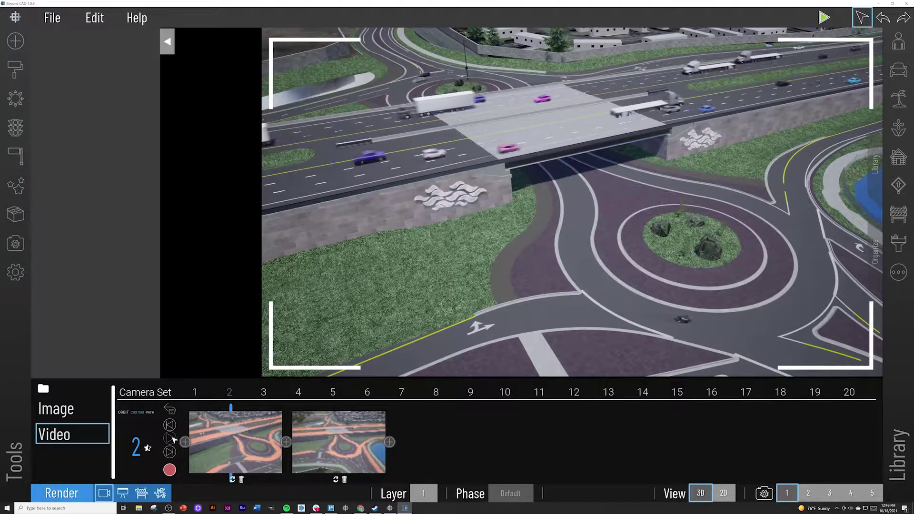
left_click(79, 442)
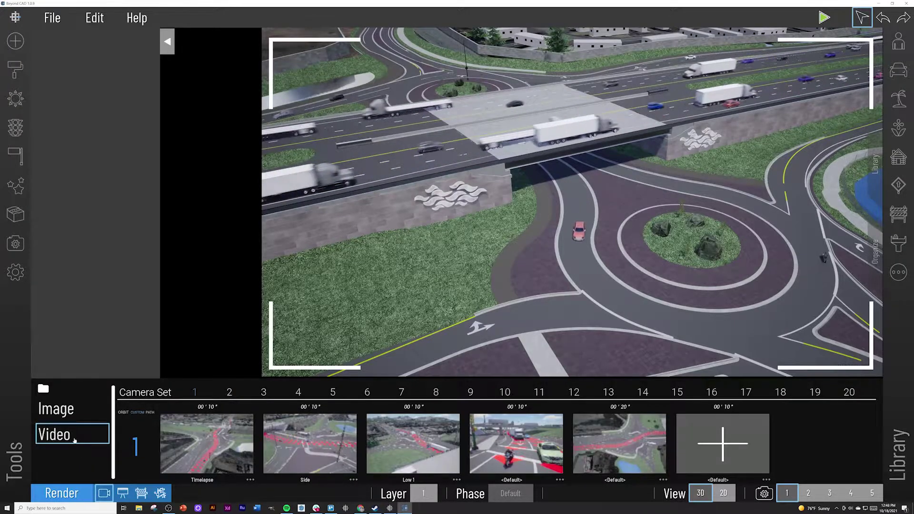
left_click(104, 493)
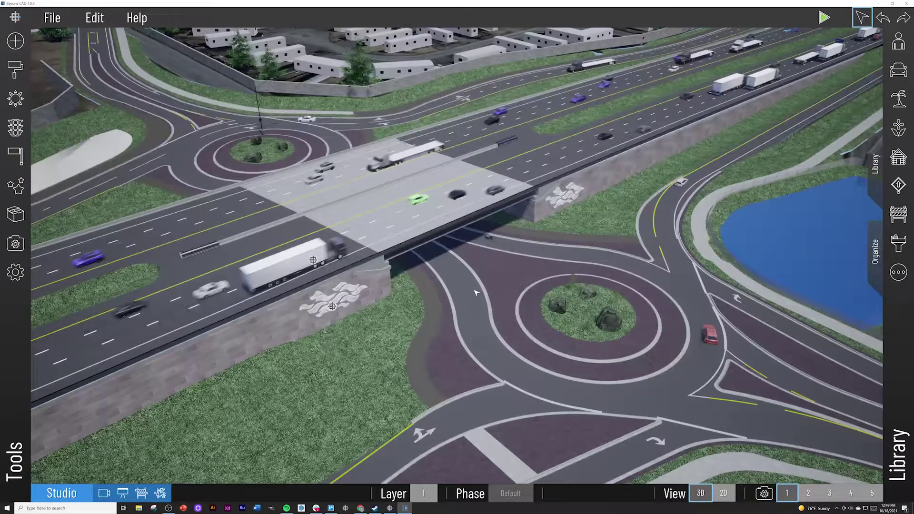
Organize the rocks and Broadleaf 016 trees into the Proposed folder and nest the remaining Applique 06 models under one parent
left_click(875, 253)
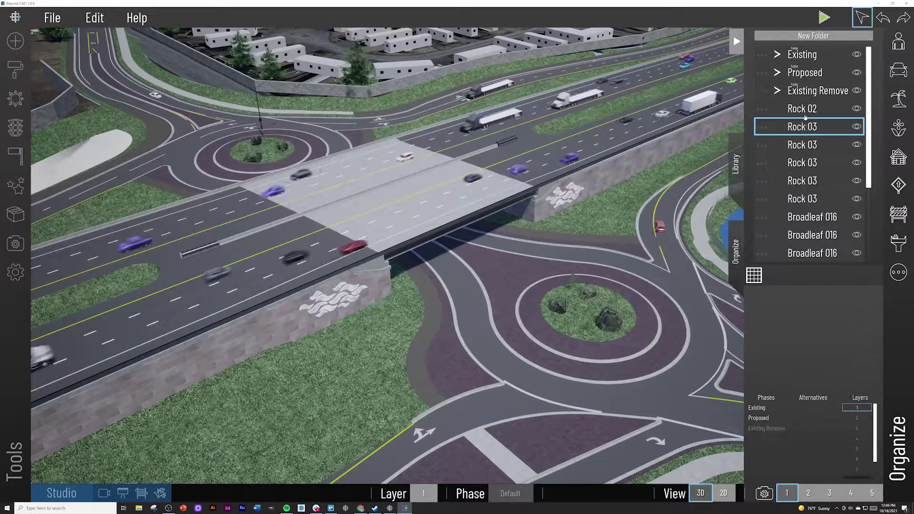
left_click_drag(805, 125, 803, 109)
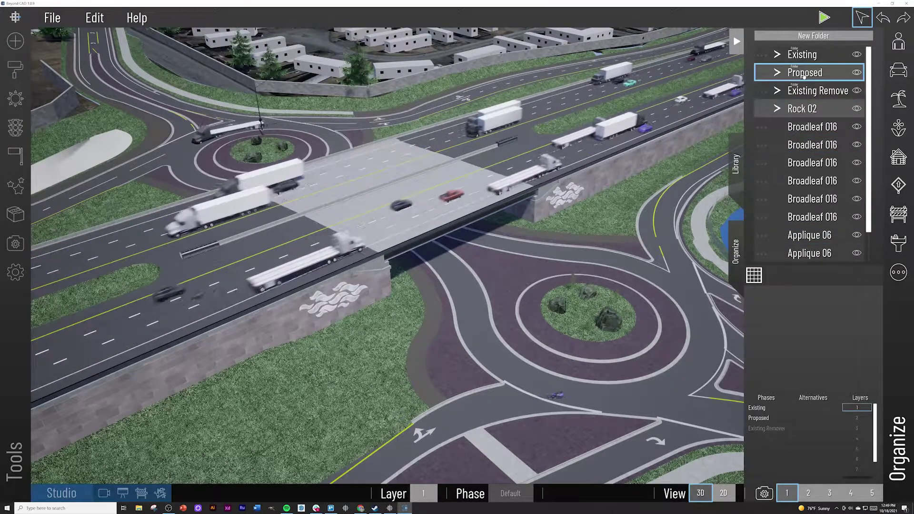
left_click_drag(804, 77, 804, 78)
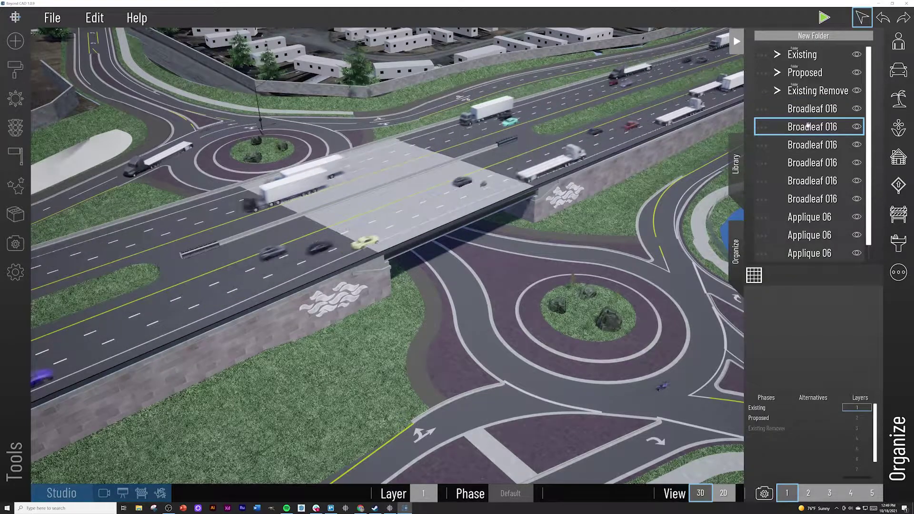
left_click_drag(808, 112, 814, 74)
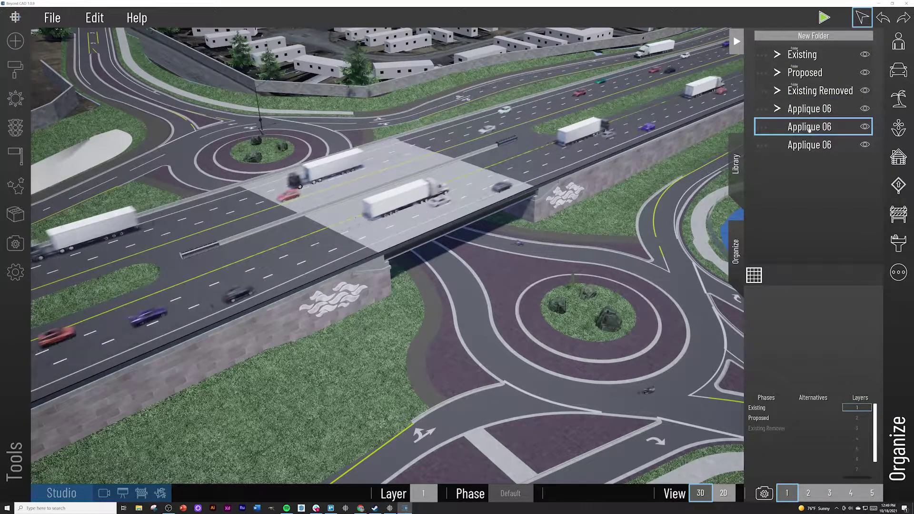
left_click_drag(813, 134, 809, 110)
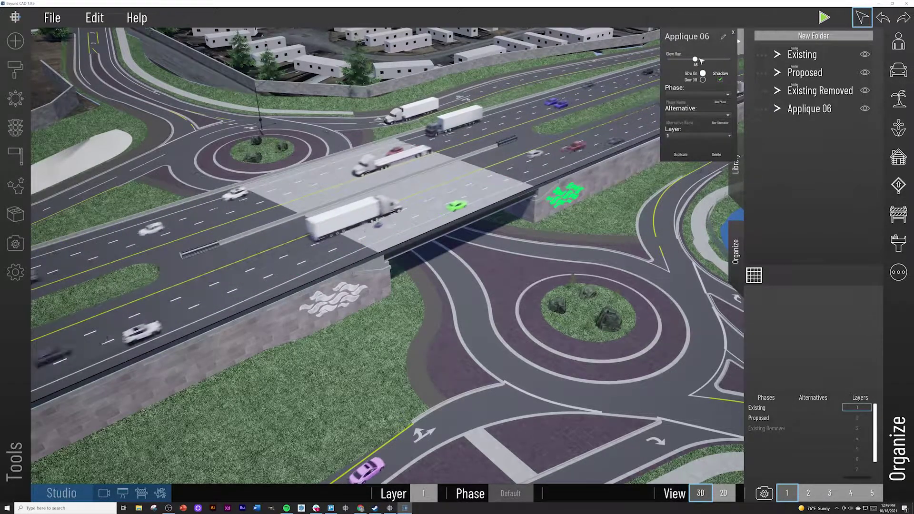
Try the glow effect on the parent Applique 06 and compare its setting with that of a nested Applique 06
left_click(734, 32)
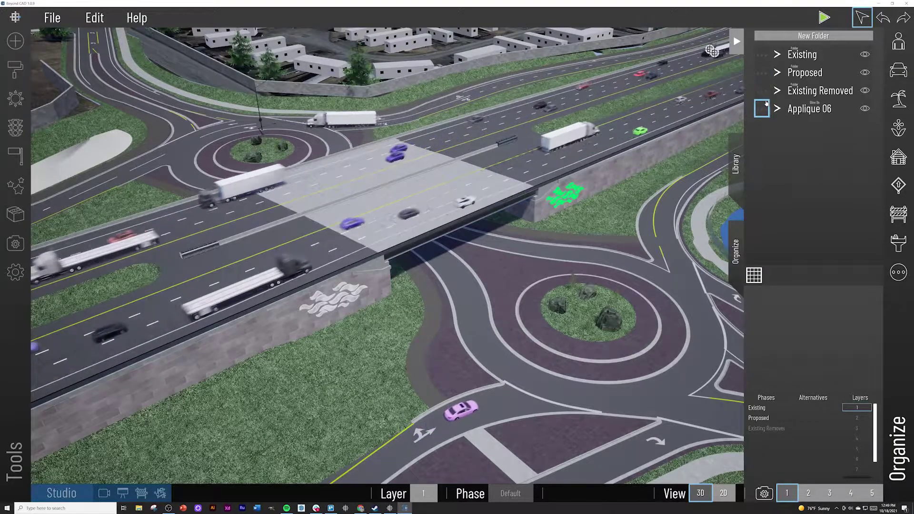
left_click(777, 108)
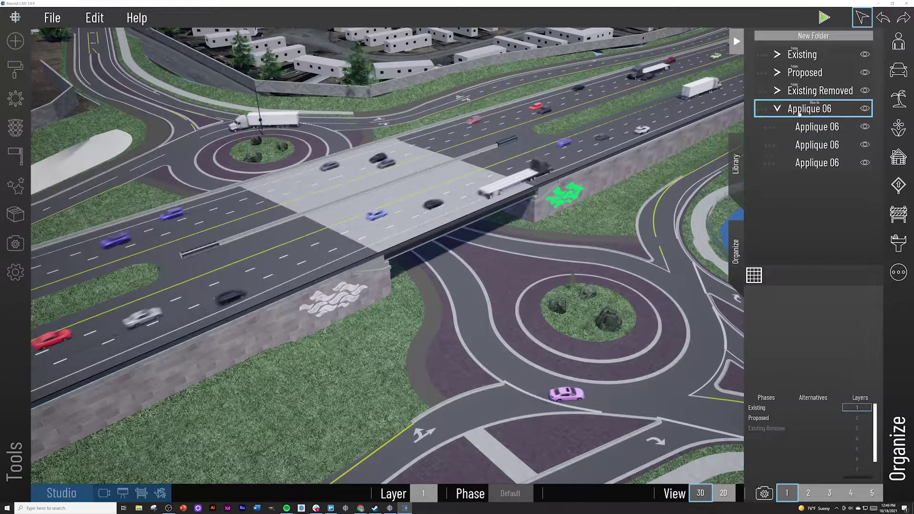
left_click(761, 109)
left_click(761, 111)
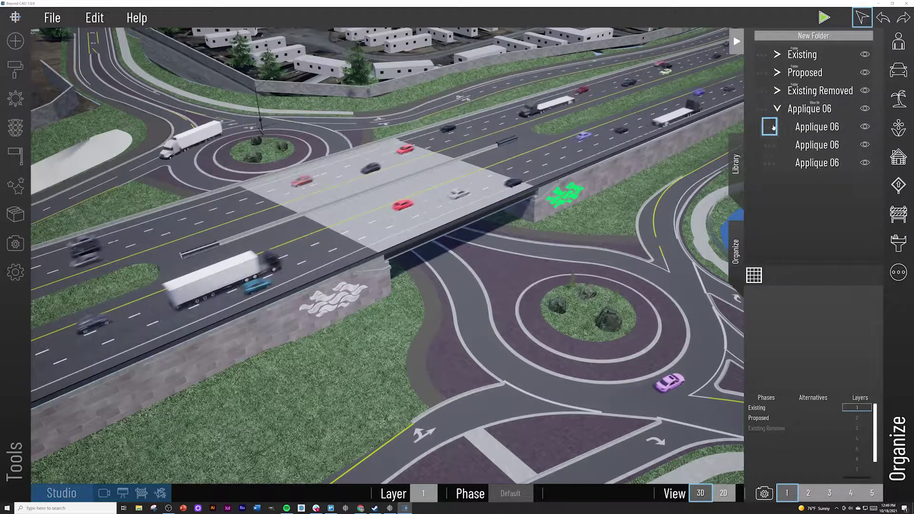
left_click(769, 128)
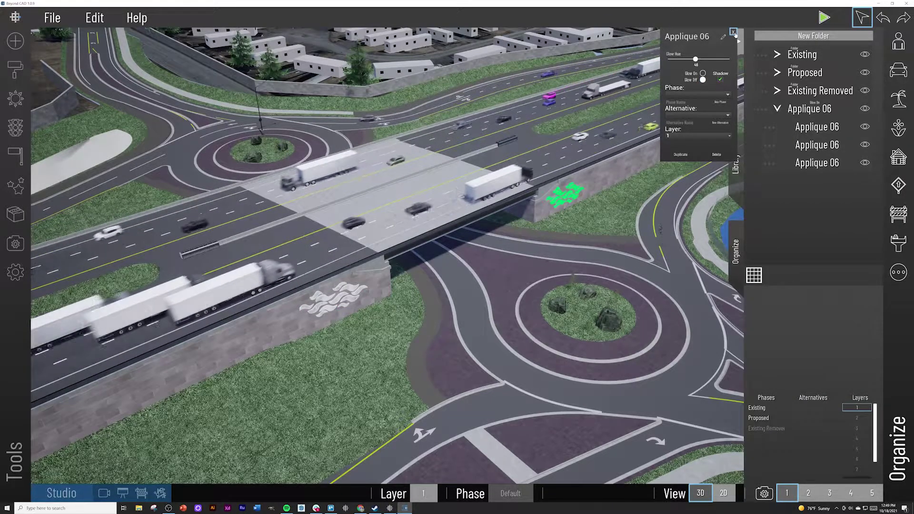
left_click(733, 32)
left_click(761, 107)
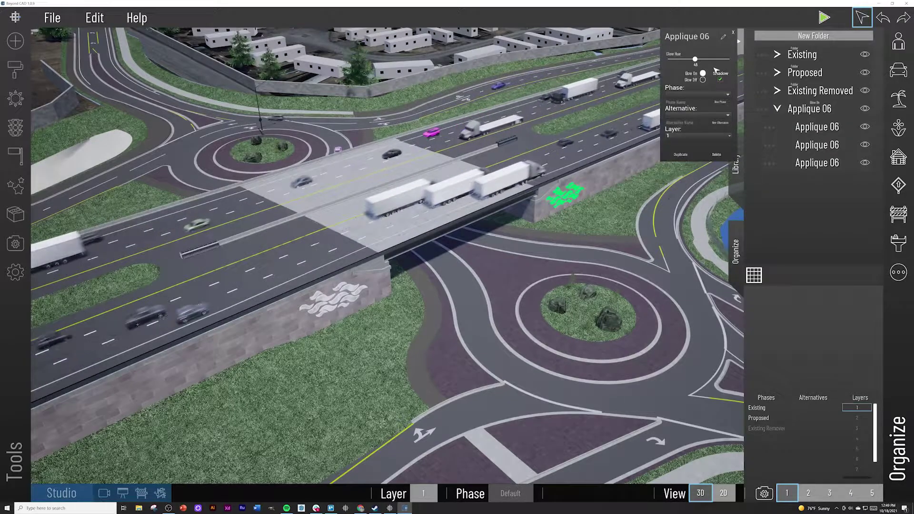
left_click(733, 32)
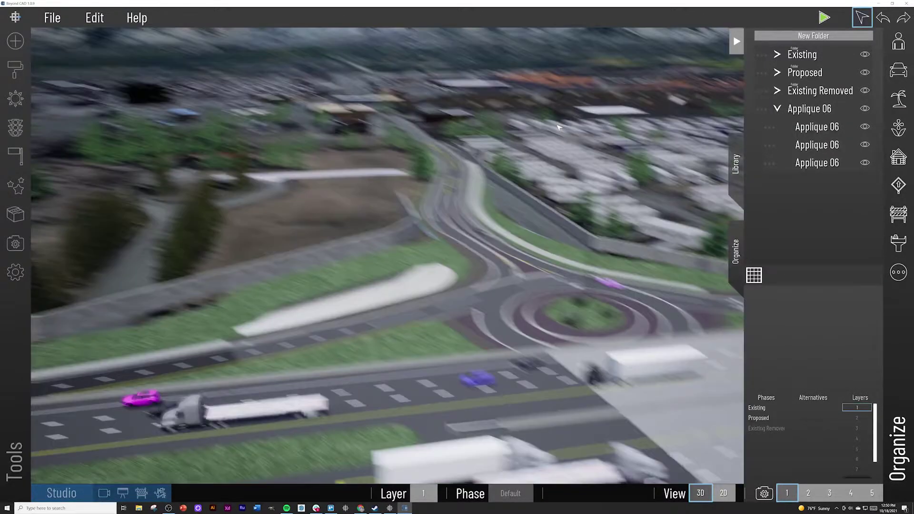
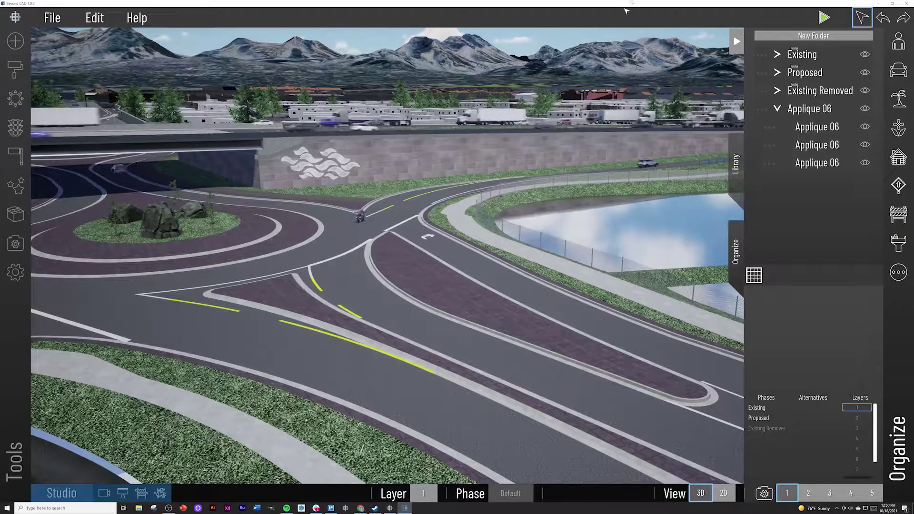
Stop the traffic simulation and draw a new pedestrian path along the sidewalk leading to the first roundabout's crosswalk
left_click(824, 19)
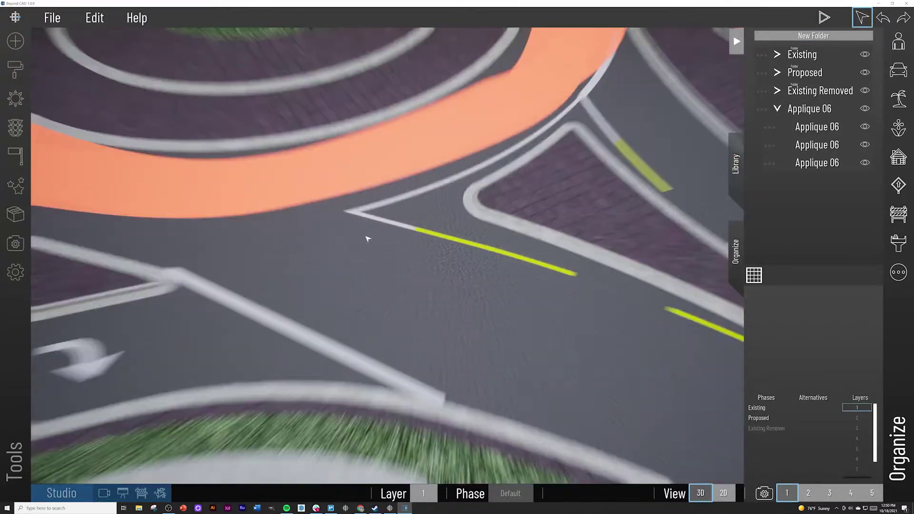
scroll(368, 239, "down", 10)
left_click(737, 42)
left_click(16, 128)
left_click(156, 82)
left_click(100, 106)
left_click(350, 261)
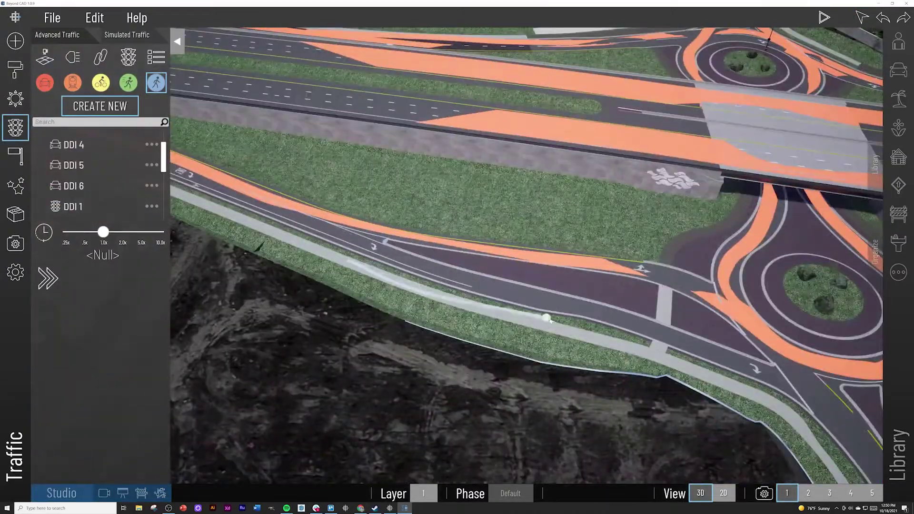
double_click(661, 346)
Finish drawing pedestrian paths along the interchange's sidewalks and crosswalks in 2D, and check the pedestrians in 3D
key("2")
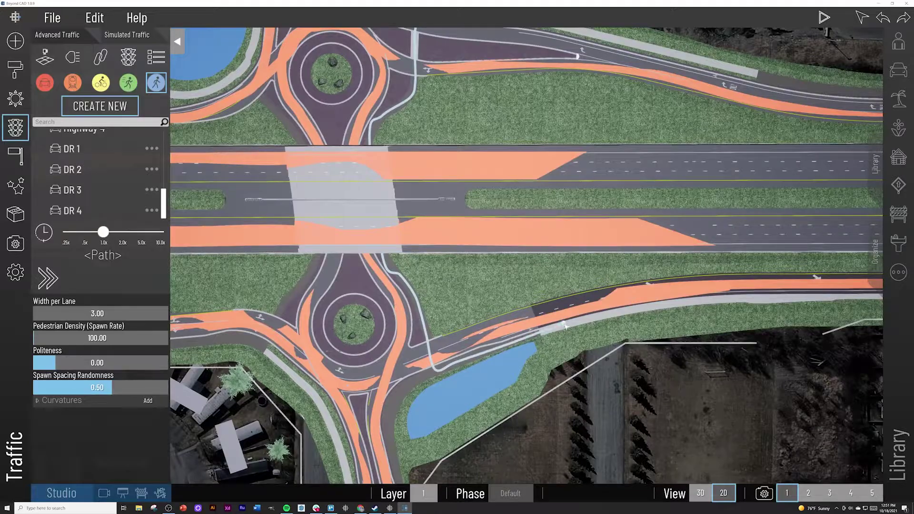
key("Escape")
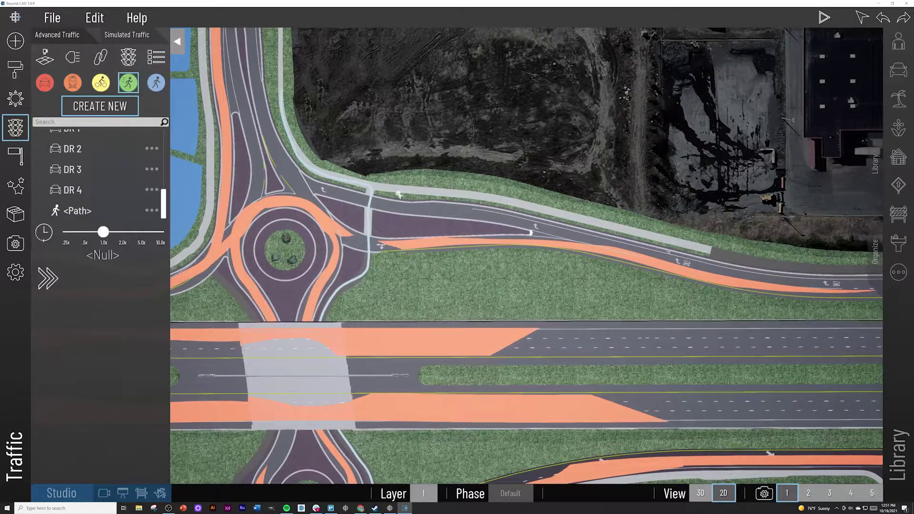
left_click(700, 494)
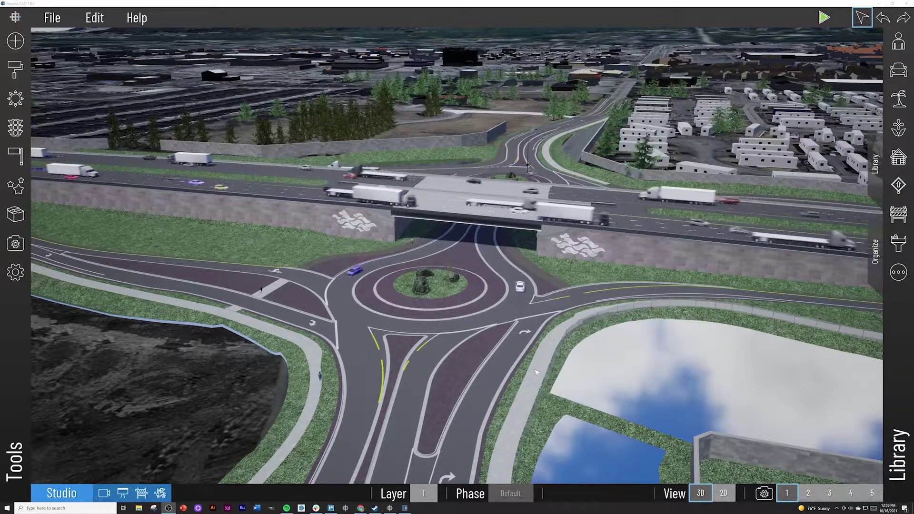
scroll(265, 356, "up", 5)
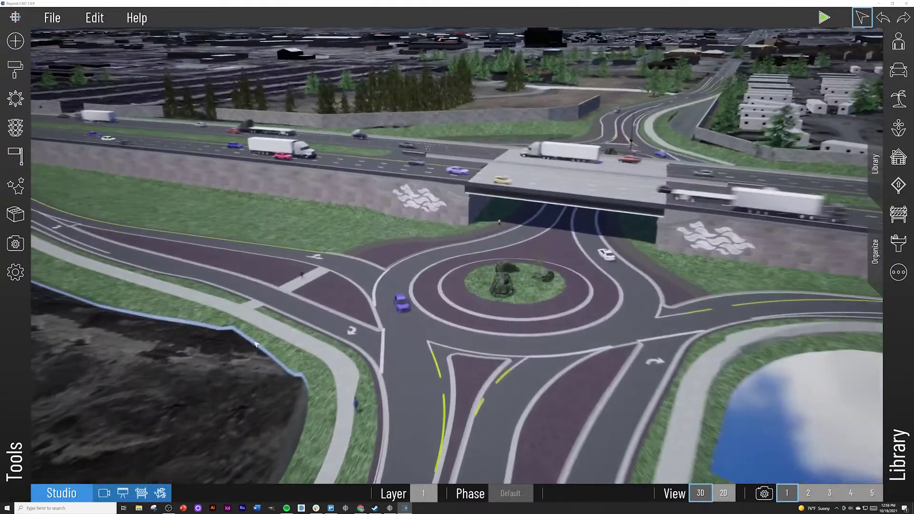
Place a Crossing Crosswalk 02 pavement marking across the lane between the roundabout's median walkway and the wall-side path, and lower it onto the asphalt
scroll(255, 343, "up", 5)
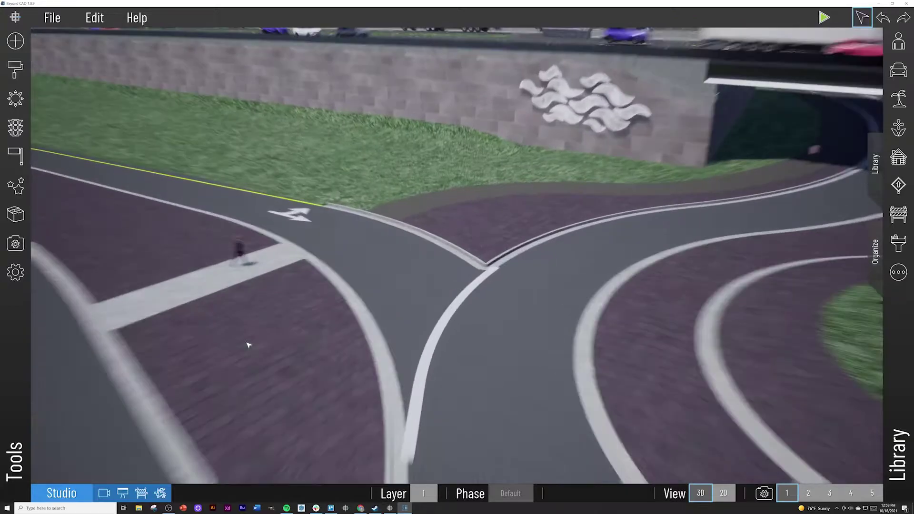
scroll(250, 345, "down", 3)
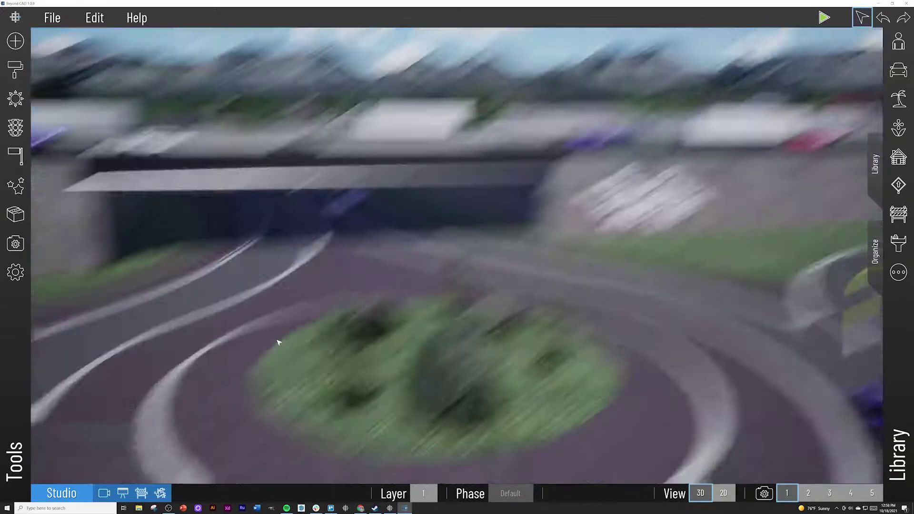
scroll(257, 347, "down", 2)
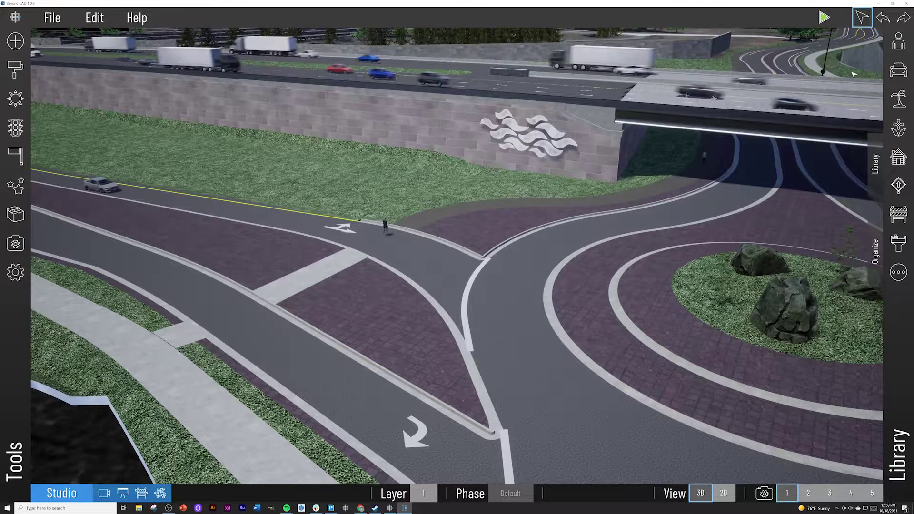
left_click(899, 214)
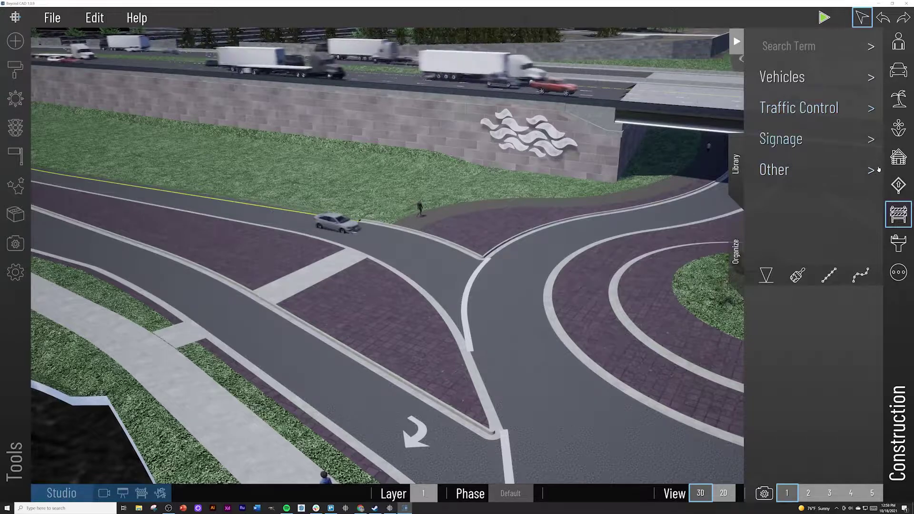
left_click(899, 184)
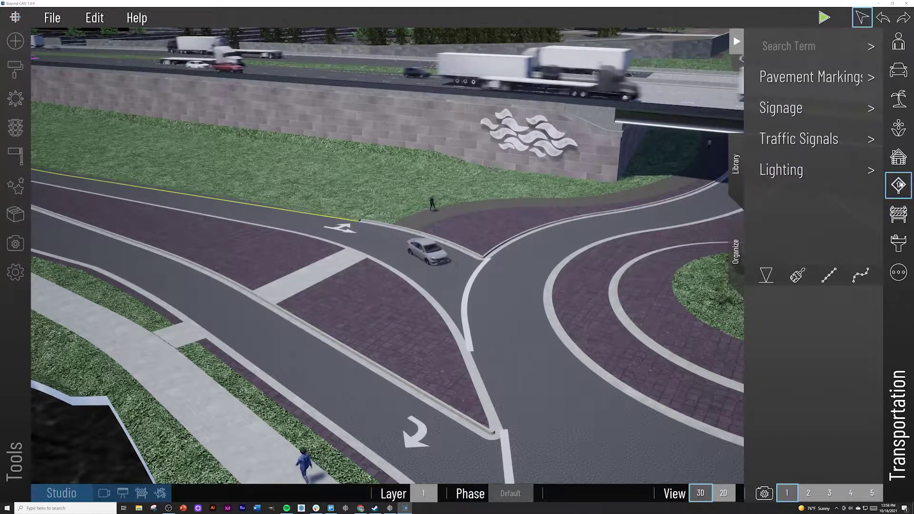
left_click(812, 80)
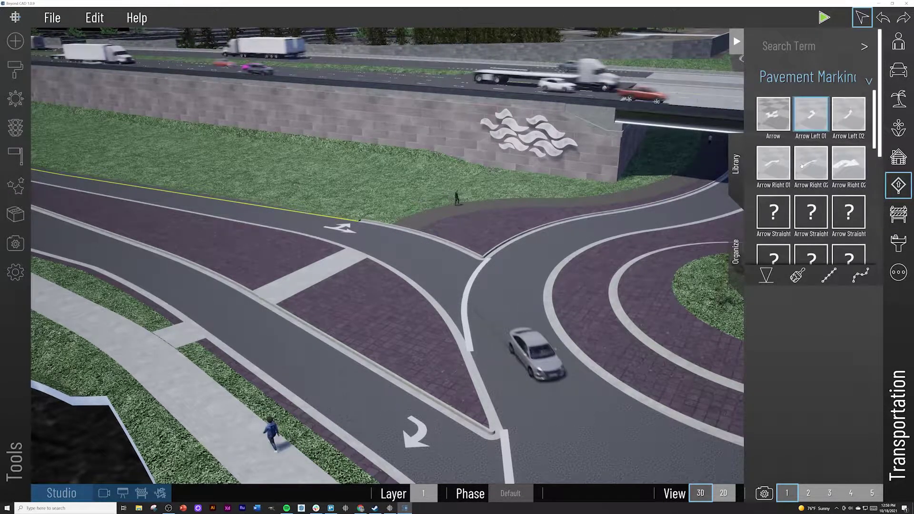
scroll(801, 168, "down", 3)
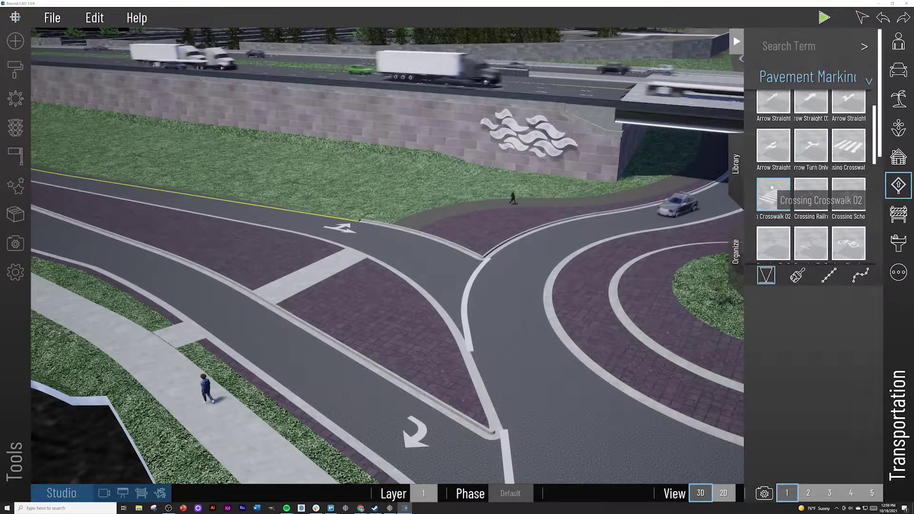
left_click(838, 141)
right_click_drag(365, 227, 362, 243)
key("w")
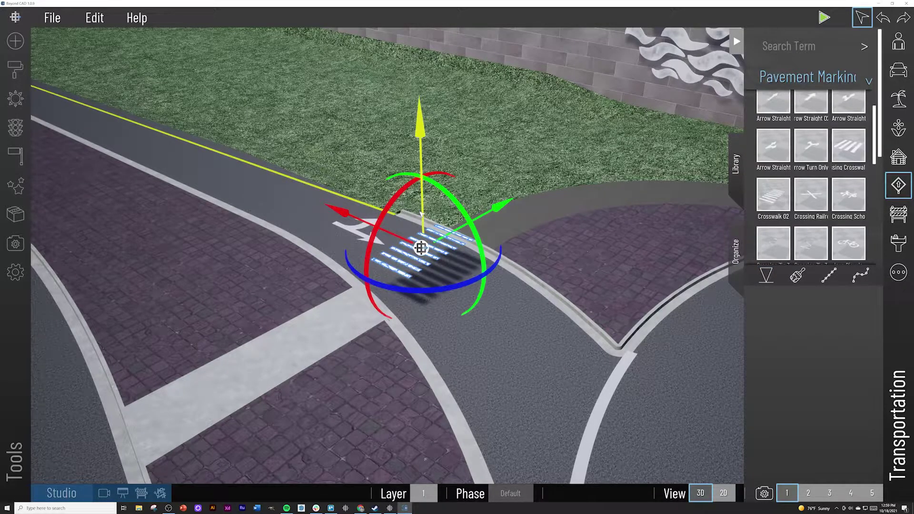
left_click_drag(421, 224, 417, 241)
left_click(417, 285)
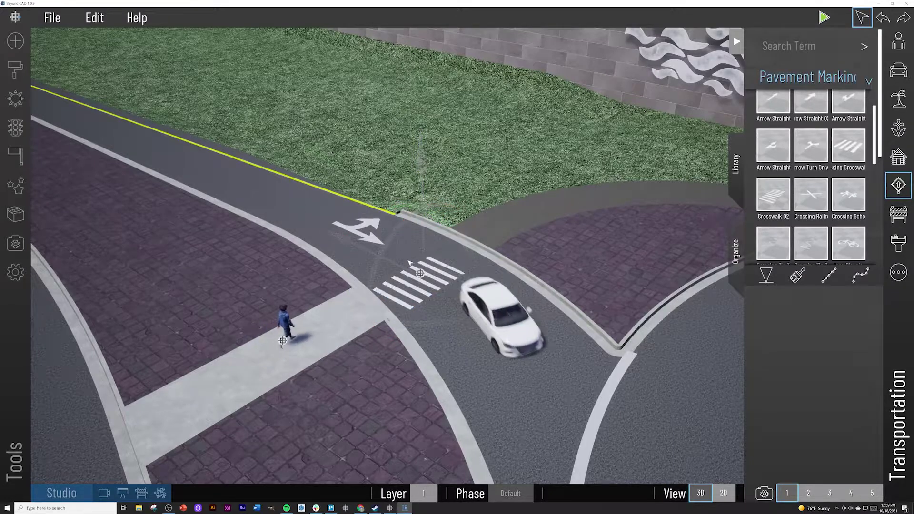
Align the crosswalk marking with the median walkway and set its scale to 1.2 so it spans the lane
scroll(417, 284, "up", 3)
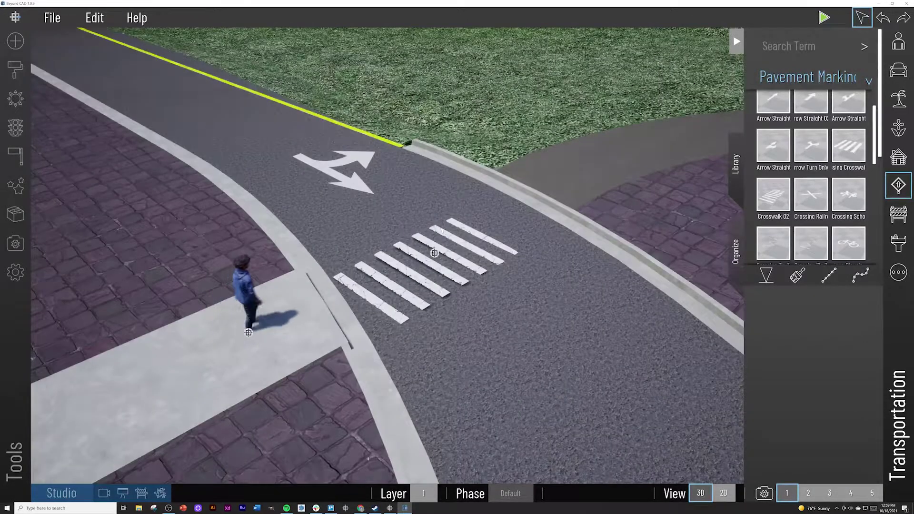
left_click(434, 253)
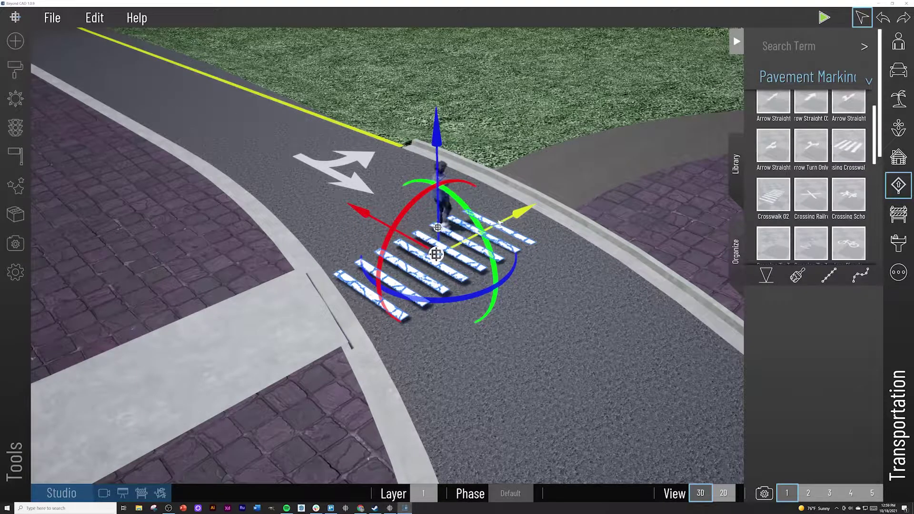
left_click_drag(436, 255, 445, 250)
left_click_drag(401, 220, 389, 213)
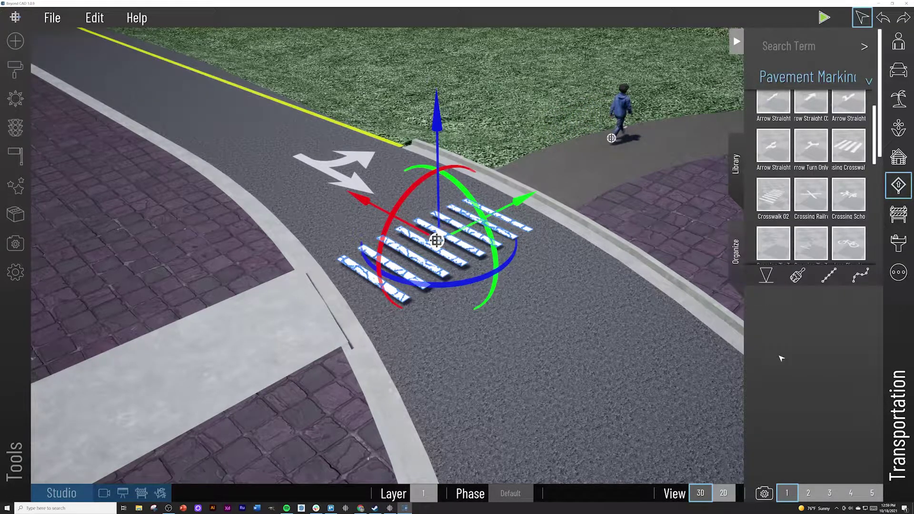
left_click(737, 253)
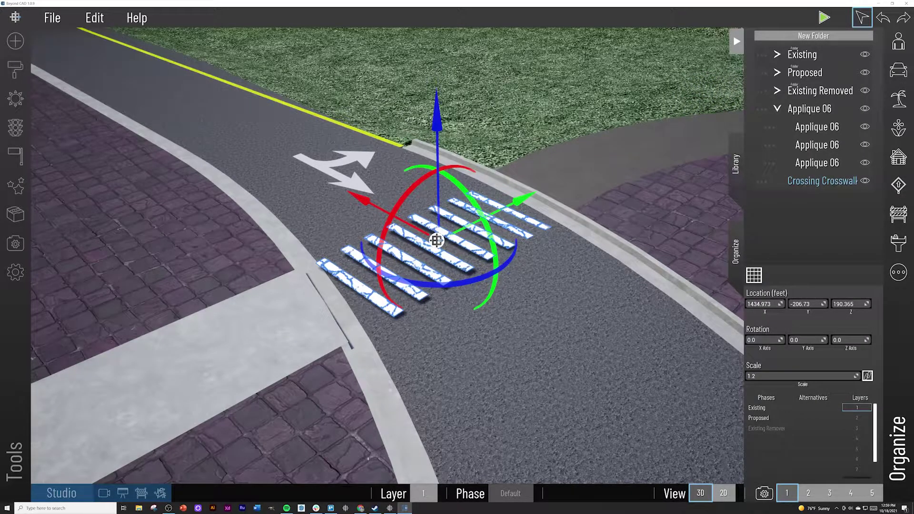
Turn off the shadow of the new crosswalk marking and close its properties
left_click(780, 109)
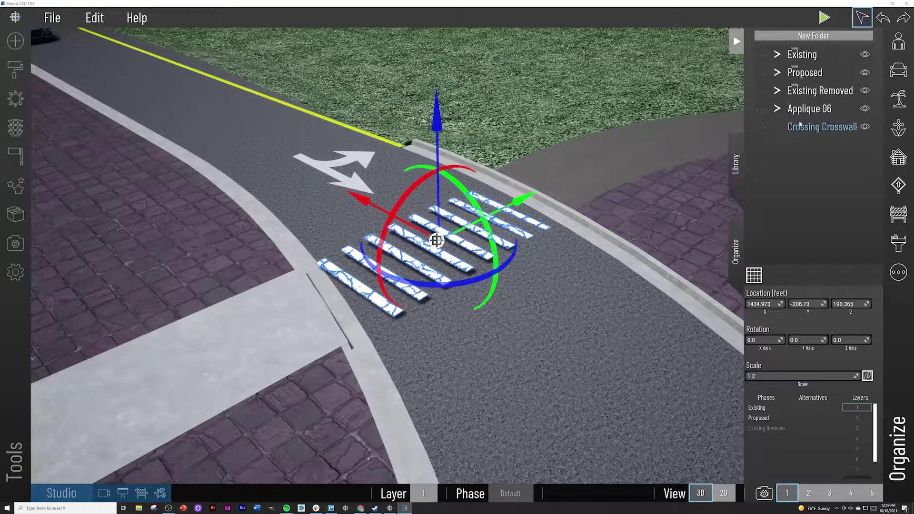
left_click(761, 126)
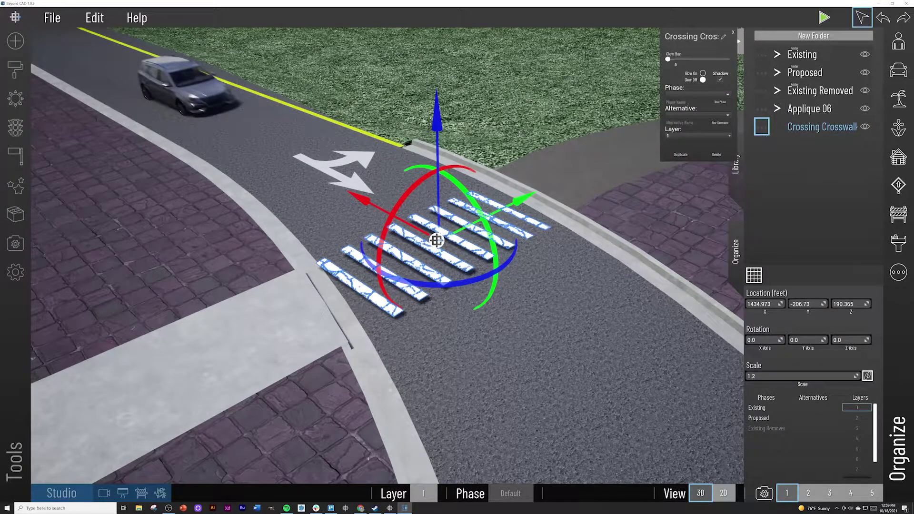
left_click(720, 80)
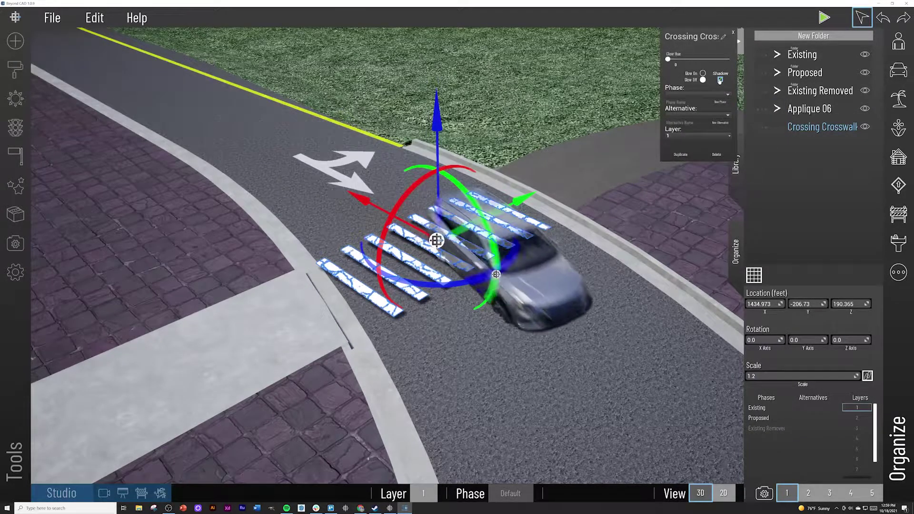
right_click_drag(538, 181, 503, 198)
left_click(502, 198)
scroll(504, 199, "down", 5)
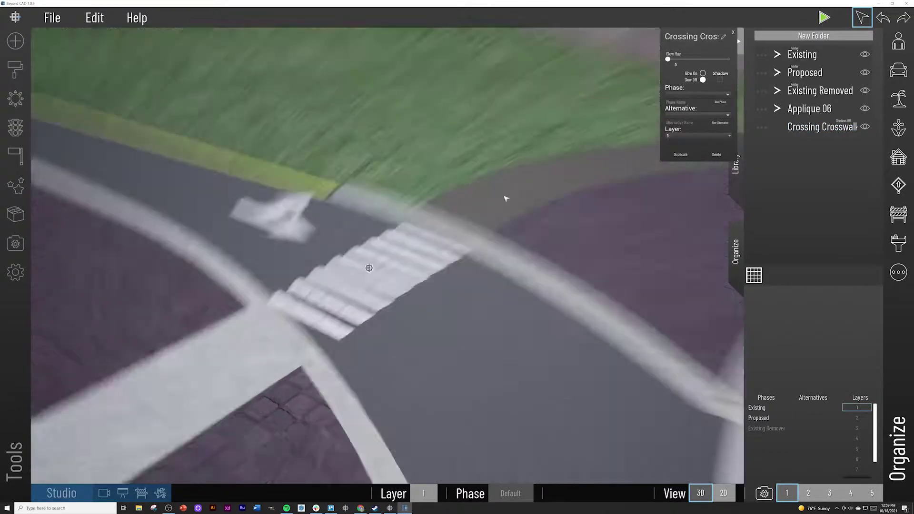
scroll(502, 200, "down", 3)
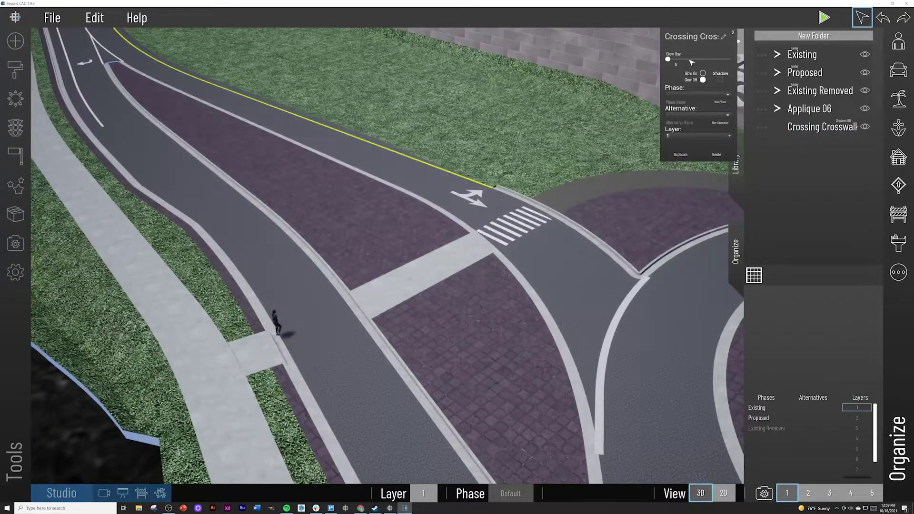
left_click(734, 33)
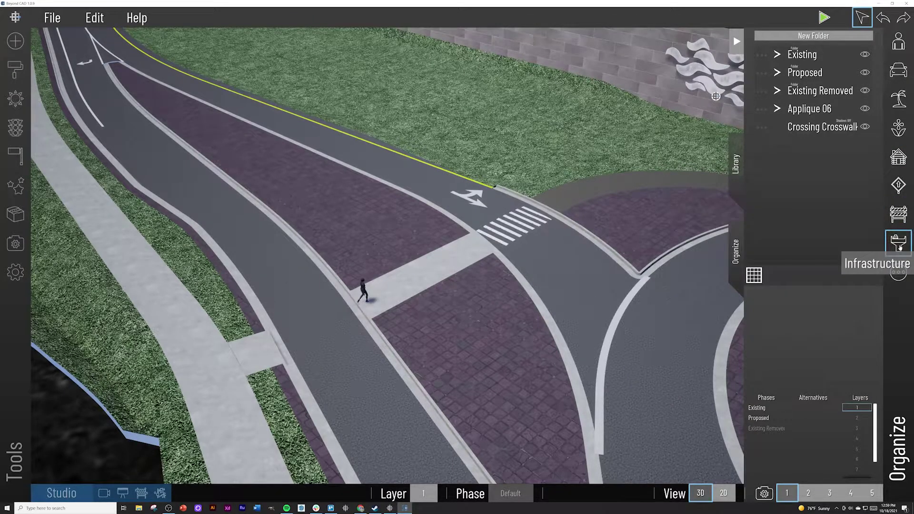
Place a second Crossing Crosswalk 02 across the lane between the sidewalk and the median walkway, and rotate it about 11.35° around the Z axis
left_click(898, 213)
left_click(898, 185)
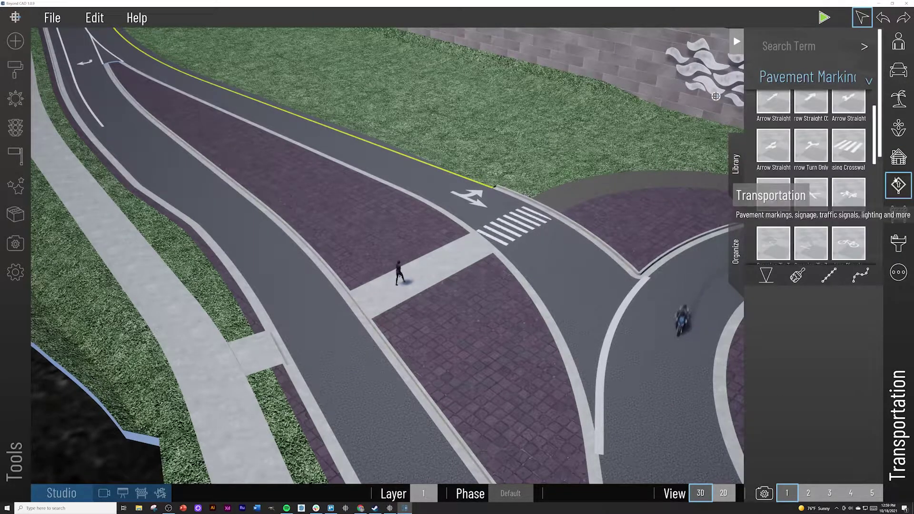
left_click(774, 194)
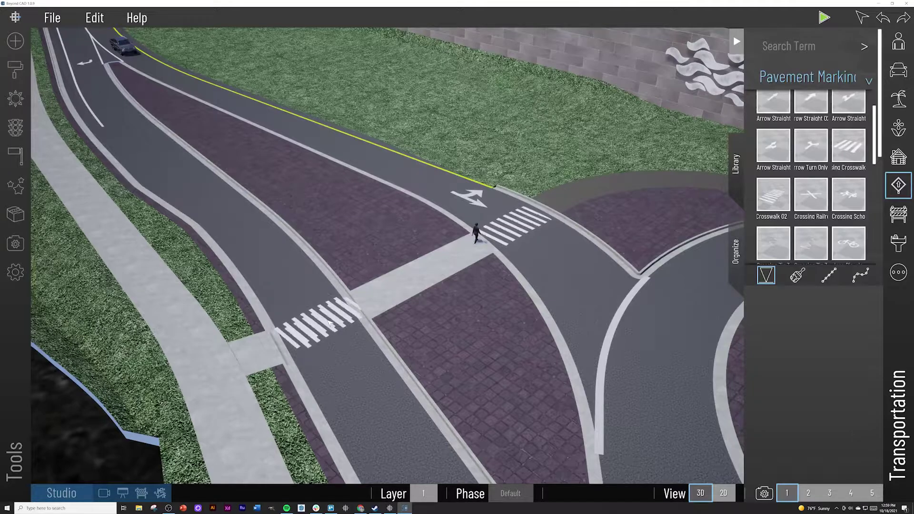
left_click(331, 323)
scroll(326, 339, "up", 5)
mouse_move(314, 329)
right_mouse_down()
mouse_move(325, 340)
mouse_move(311, 330)
right_mouse_up()
scroll(310, 330, "down", 5)
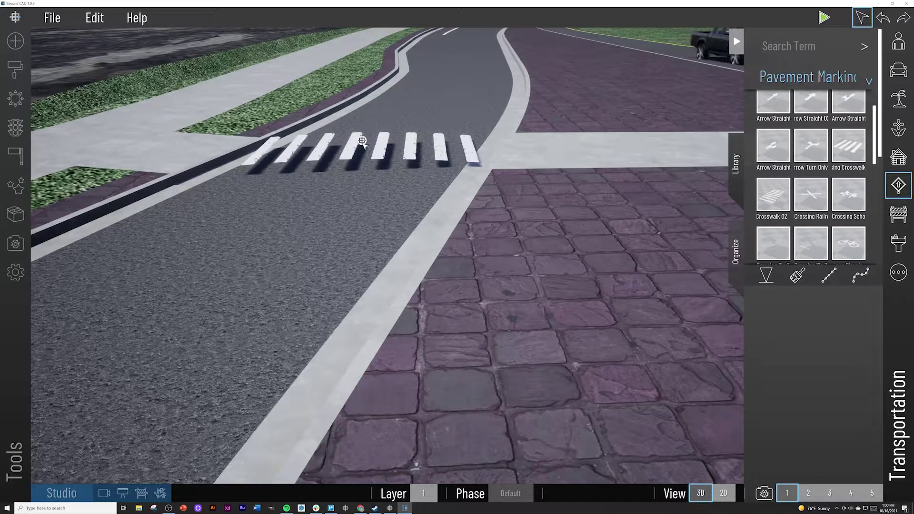
left_click(368, 158)
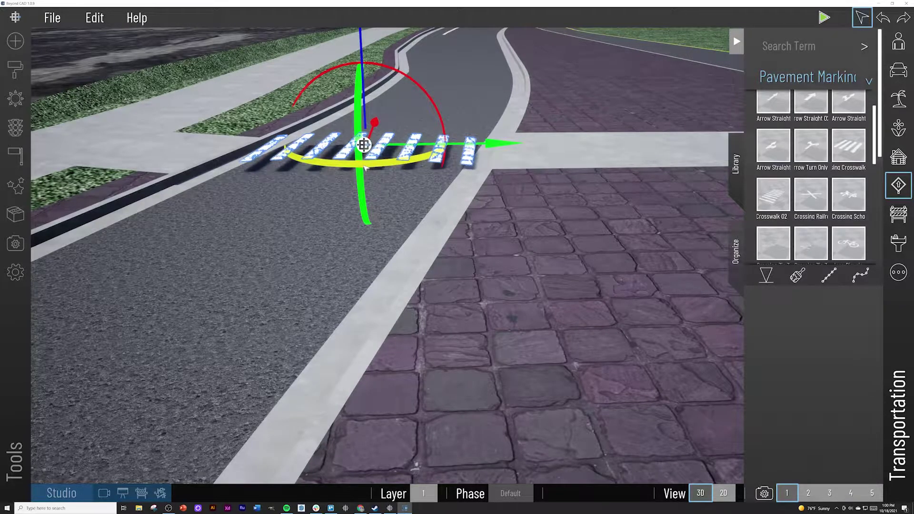
left_click_drag(365, 113, 364, 122)
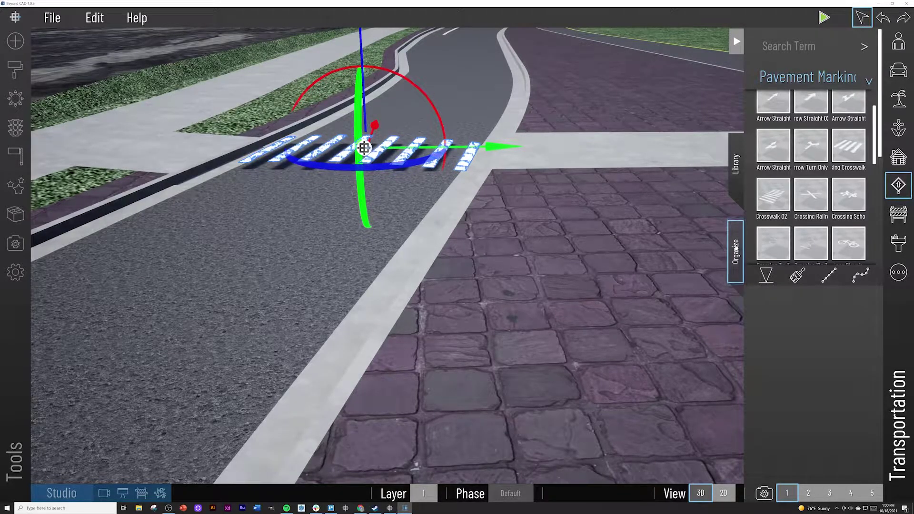
Turn off the second crosswalk marking's shadow, check both crossings, and close the properties
left_click(736, 248)
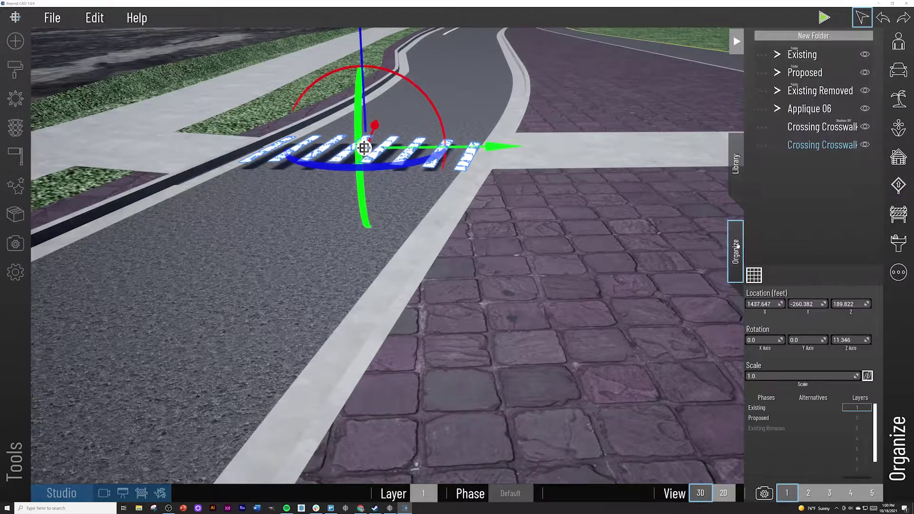
left_click(765, 147)
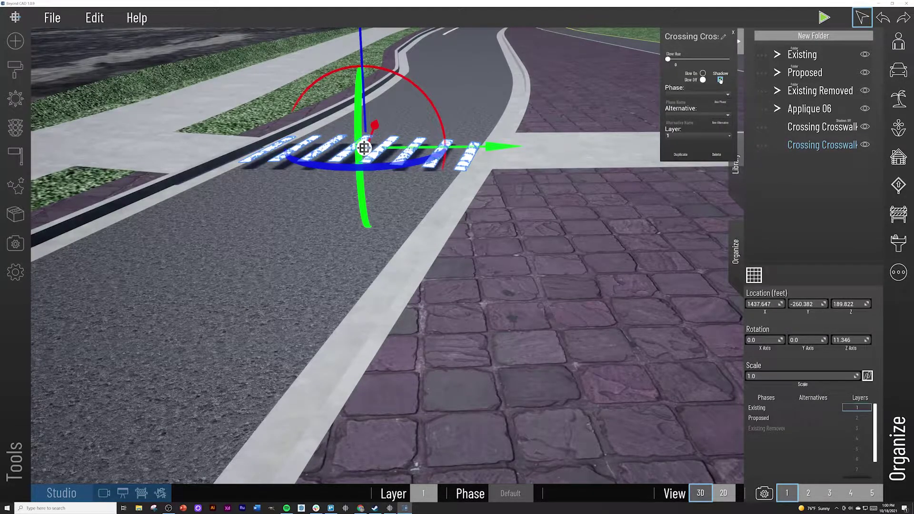
right_click_drag(538, 202, 563, 243)
left_click(565, 233)
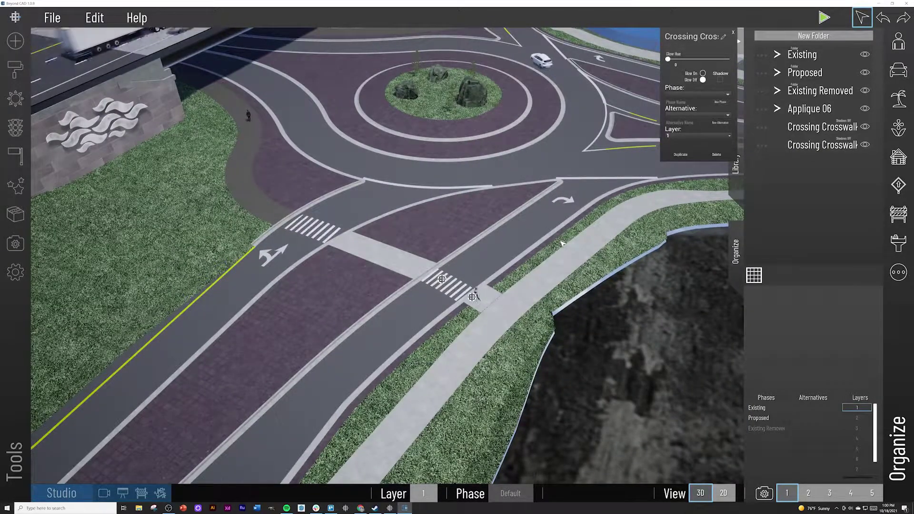
right_click_drag(569, 235, 553, 220)
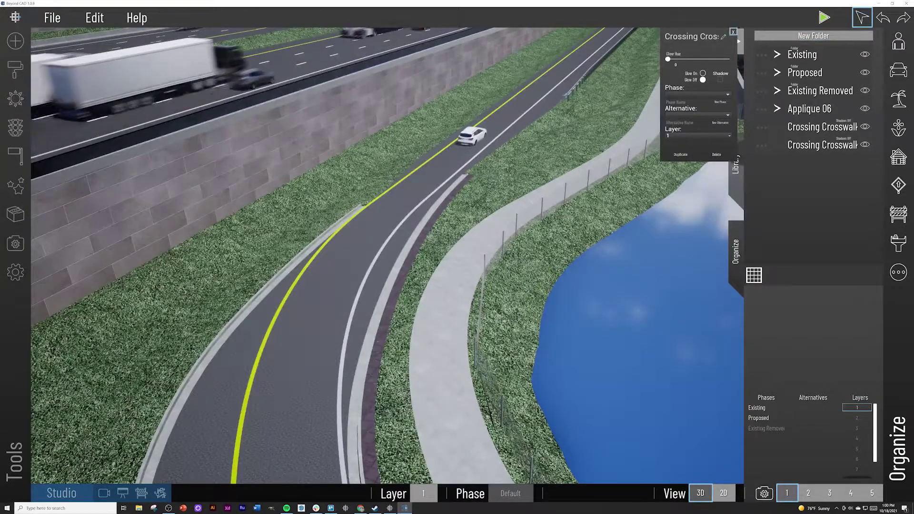
left_click(733, 33)
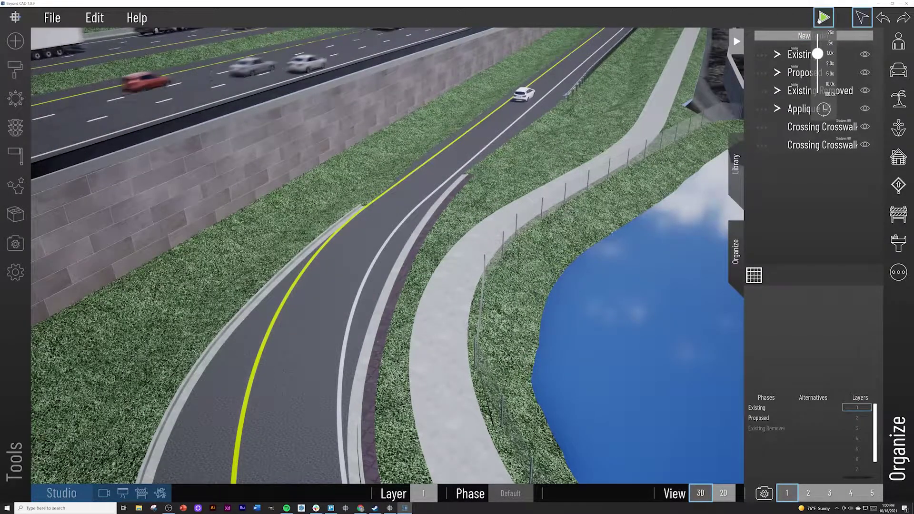
Stop the traffic simulation and draw a new cyclist path along the sidewalk beside the ponds and up along the ramp
left_click(820, 20)
mouse_move(519, 185)
right_mouse_down()
mouse_move(511, 176)
mouse_move(534, 180)
right_mouse_up()
left_click(739, 46)
left_click(15, 128)
left_click(100, 82)
left_click(100, 106)
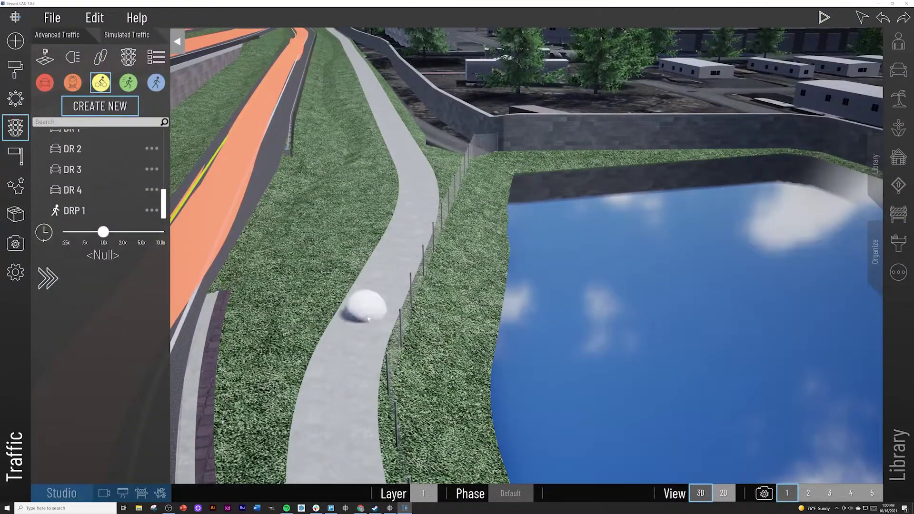
right_click_drag(400, 257, 424, 233)
right_click_drag(571, 259, 644, 267)
left_click(722, 261)
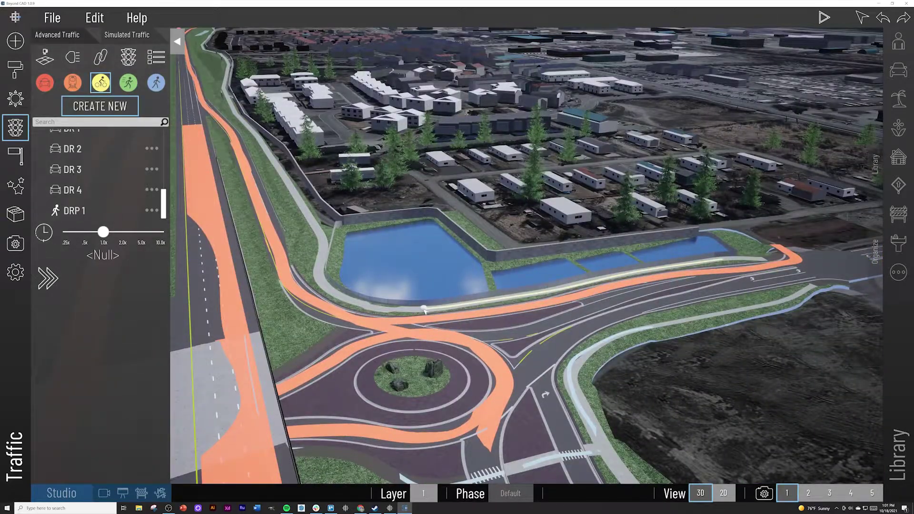
left_click(248, 127)
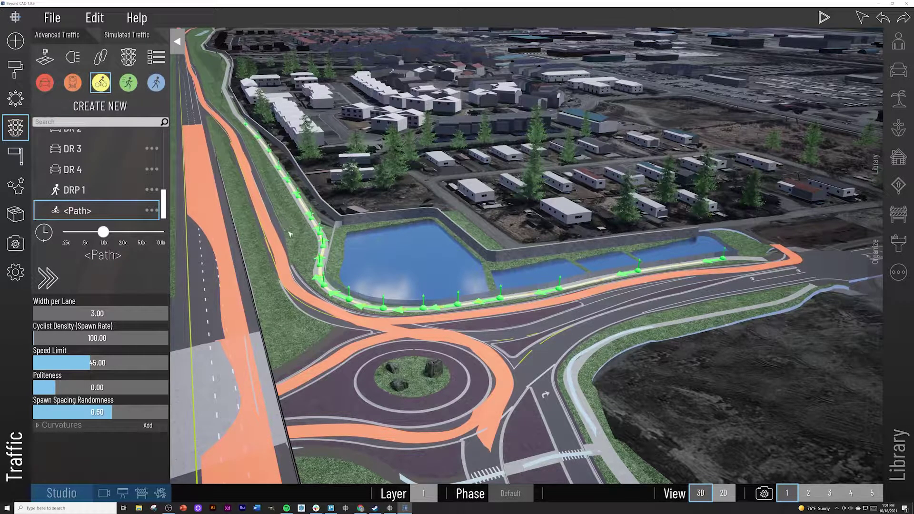
Restart the traffic simulation, set its speed to 2.0x, and check the cyclist path beside the pond at street level
scroll(332, 315, "up", 5)
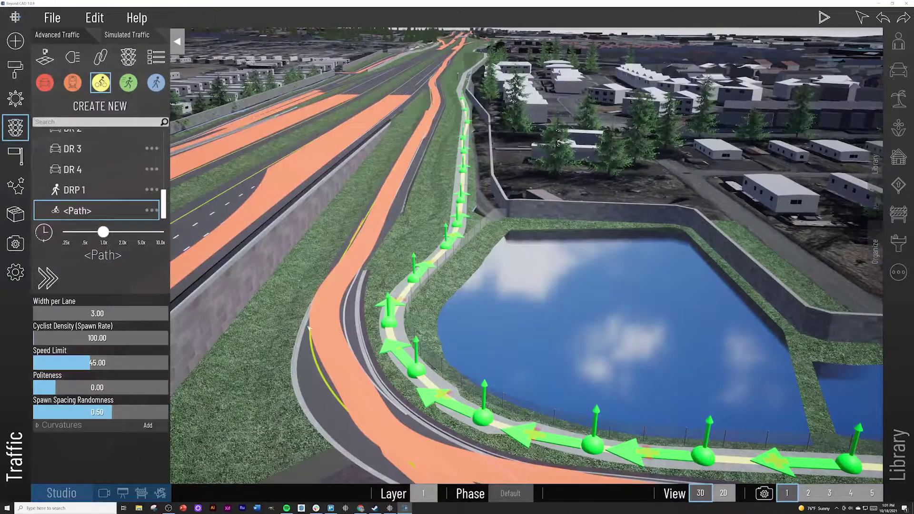
left_click(824, 18)
left_click_drag(818, 74, 818, 83)
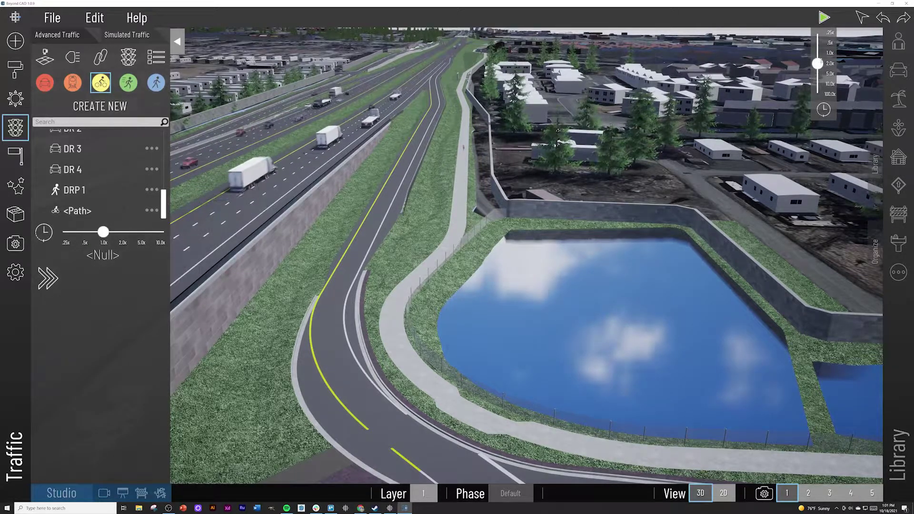
key("w")
right_click_drag(588, 244, 522, 249)
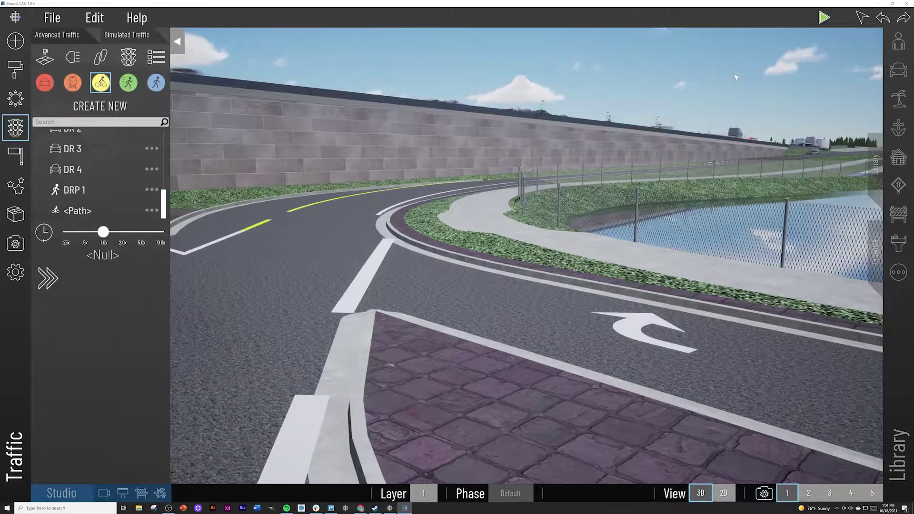
Stop the traffic simulation and rename the new cyclist path as DR Bike 1
left_click(824, 17)
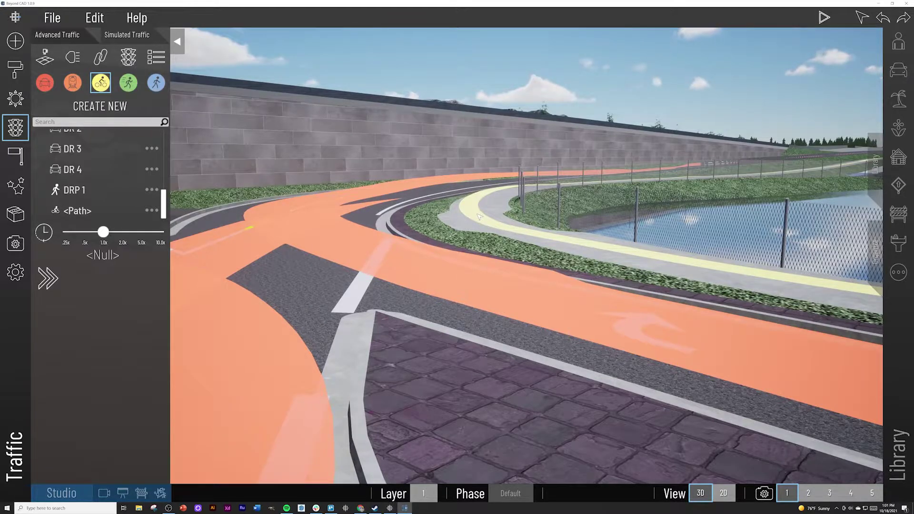
left_click(151, 211)
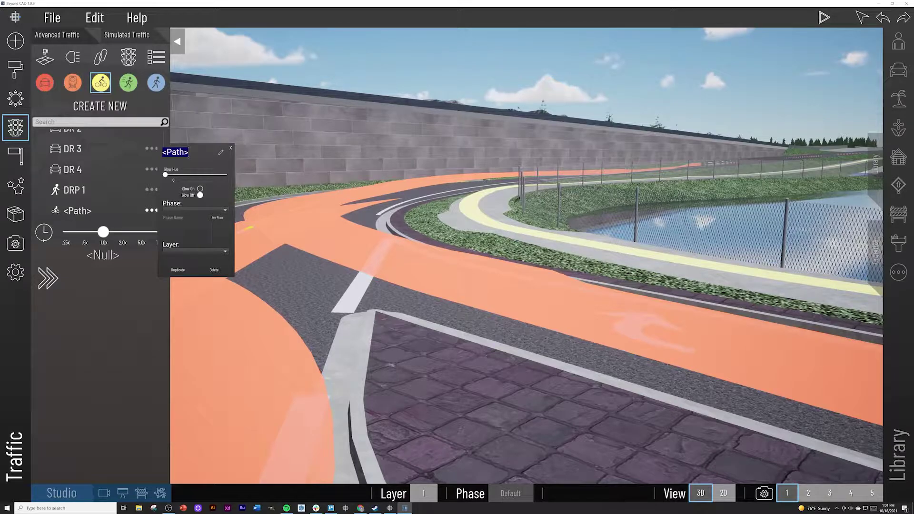
type("DR Bike ")
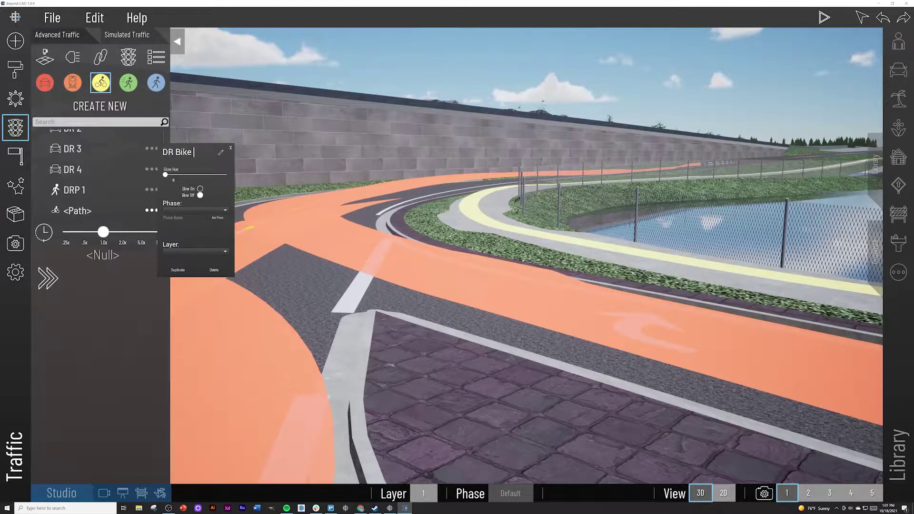
type("1")
key("Return")
left_click(151, 205)
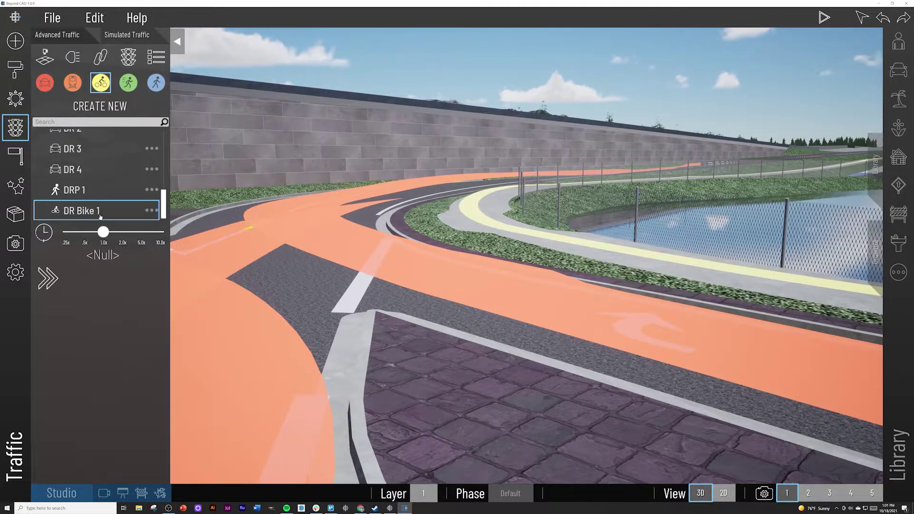
Inspect the control points of the DR Bike 1 path along the pond and deselect the path
double_click(95, 210)
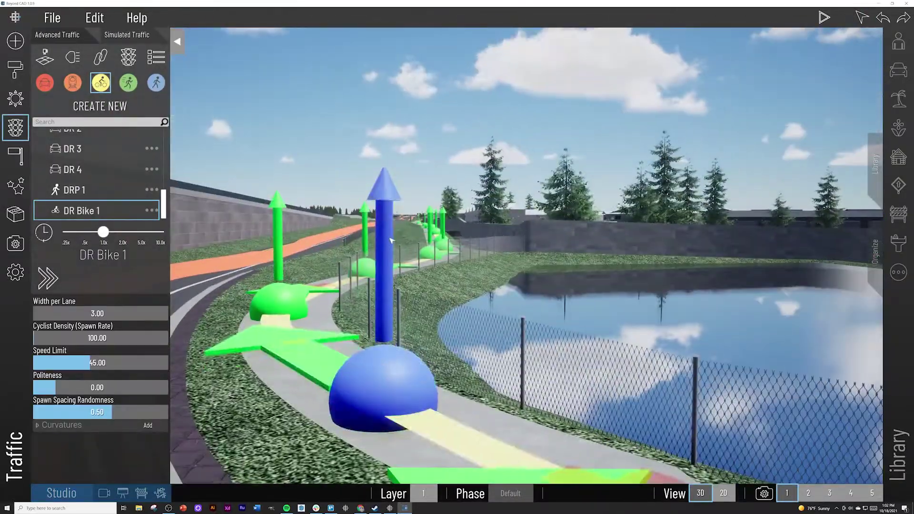
right_click(279, 310)
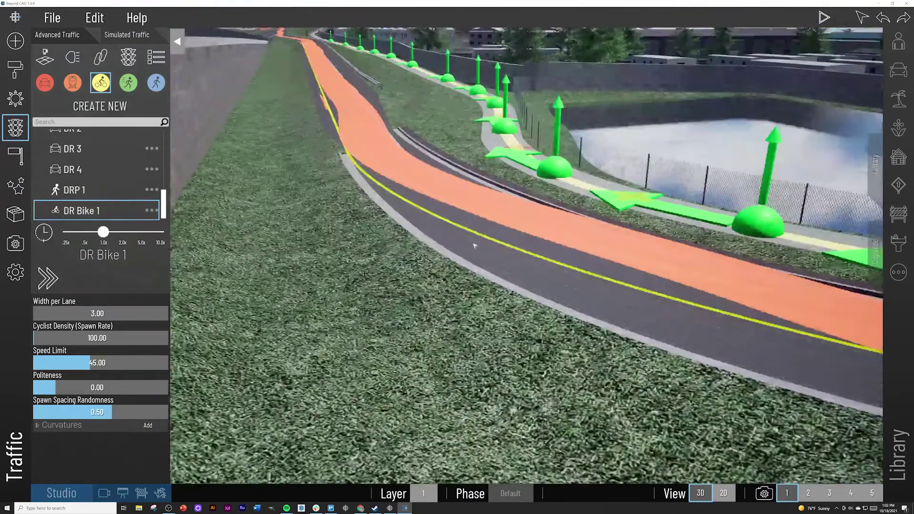
left_click(394, 271)
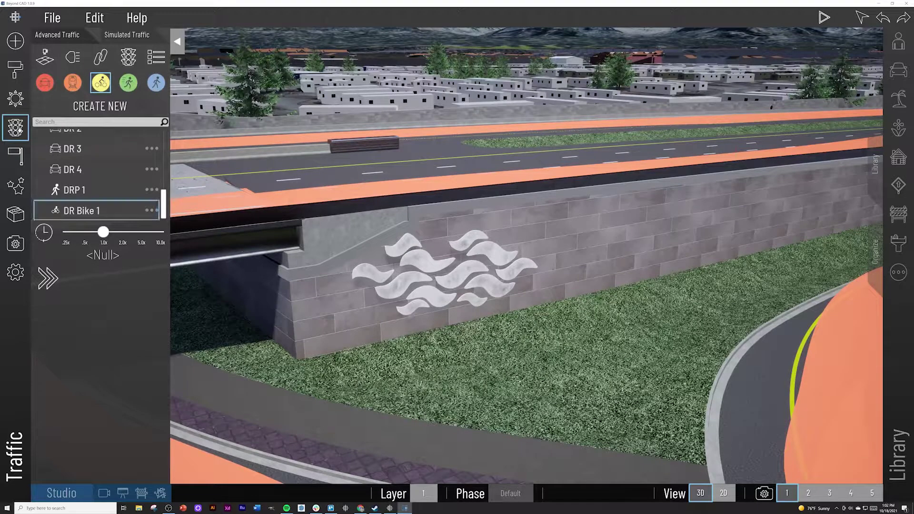
Set the sun shadow distance to about 13984.80, check the shading around the interchange, and close the environment settings
left_click(15, 99)
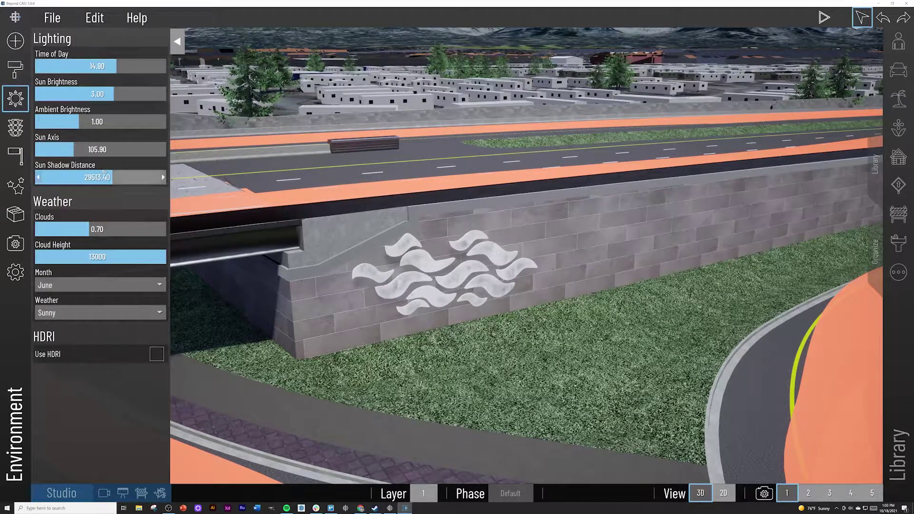
left_click_drag(98, 178, 70, 177)
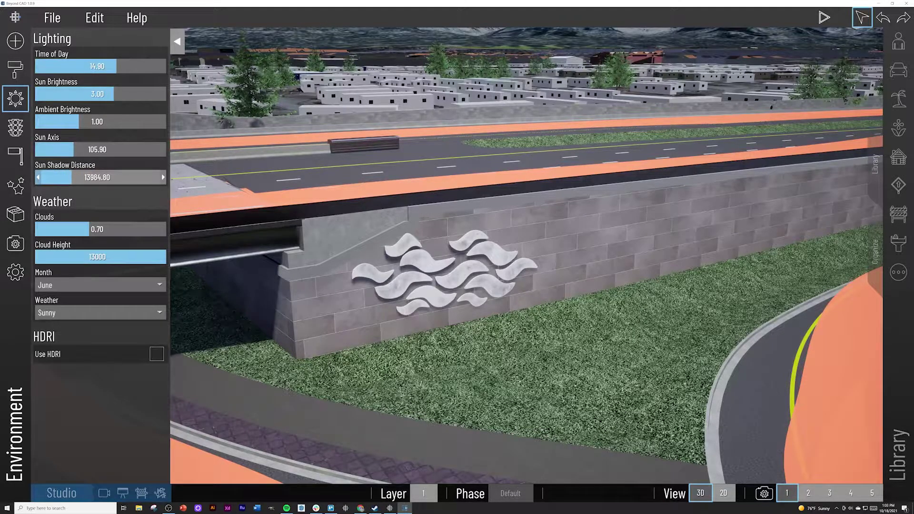
mouse_move(71, 177)
left_mouse_down()
mouse_move(103, 177)
mouse_move(69, 177)
left_mouse_up()
right_click_drag(486, 197, 219, 226)
scroll(424, 199, "up", 3)
scroll(498, 196, "down", 3)
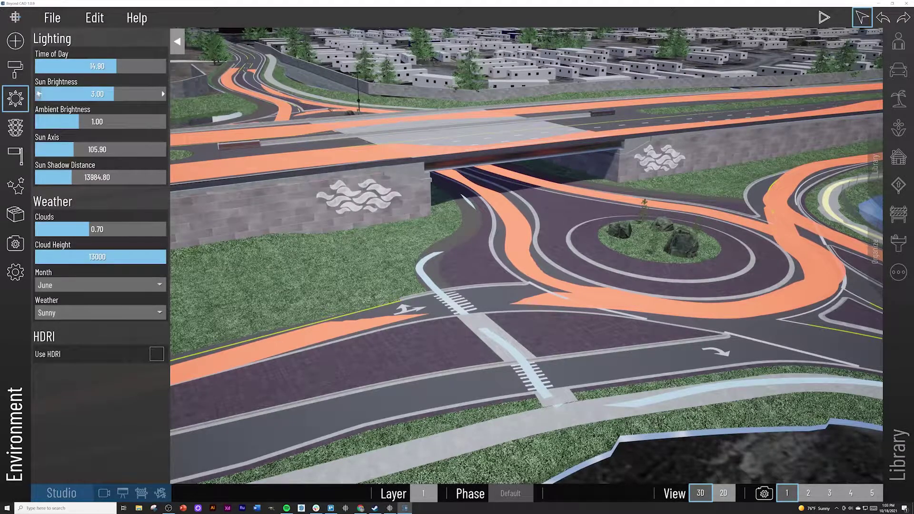
left_click(15, 98)
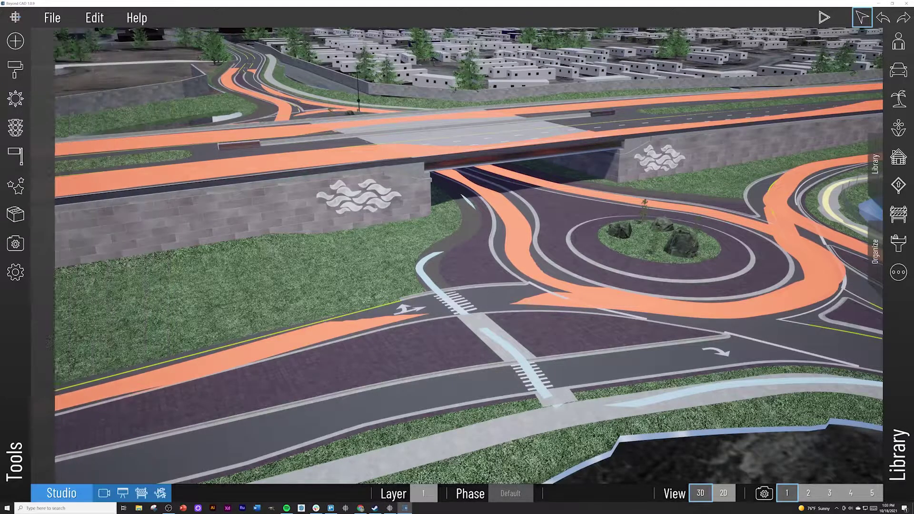
Move a Crossing Crosswalk item into the Proposed folder of the scene organization
left_click(876, 250)
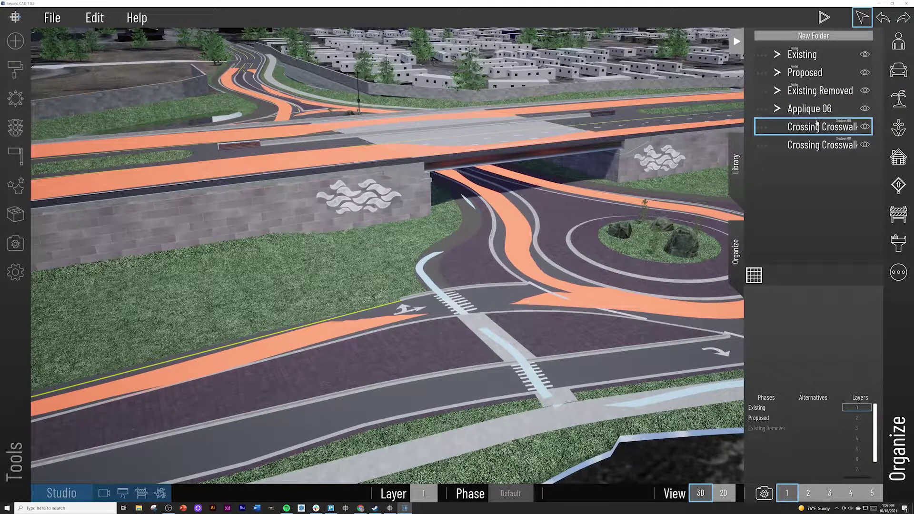
left_click_drag(816, 130, 815, 73)
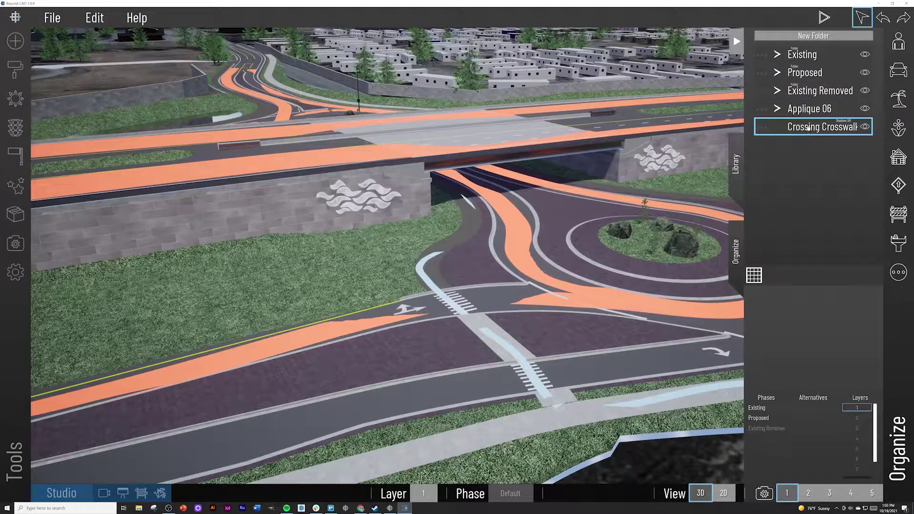
Place another Applique 06 on the highway retaining wall, on the side of the existing applique away from the underpass
left_click(899, 124)
left_click(857, 161)
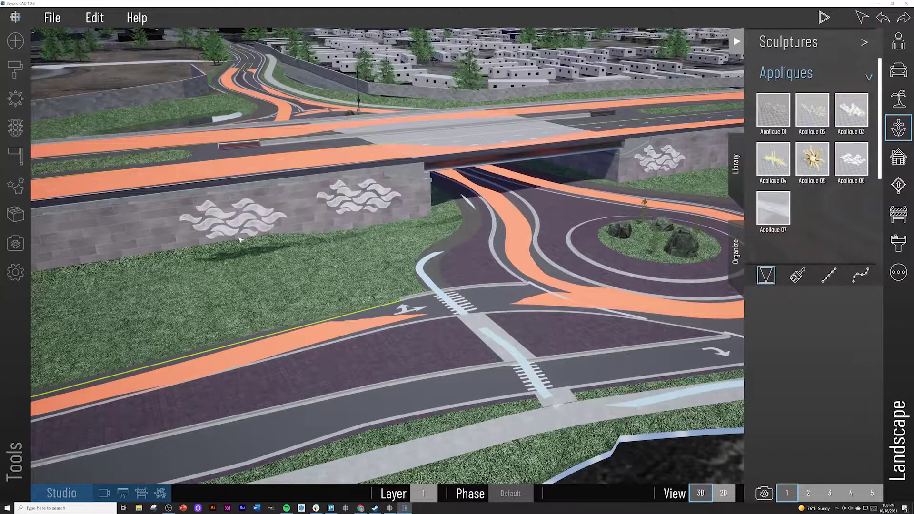
left_click(201, 213)
right_click_drag(201, 213, 429, 181)
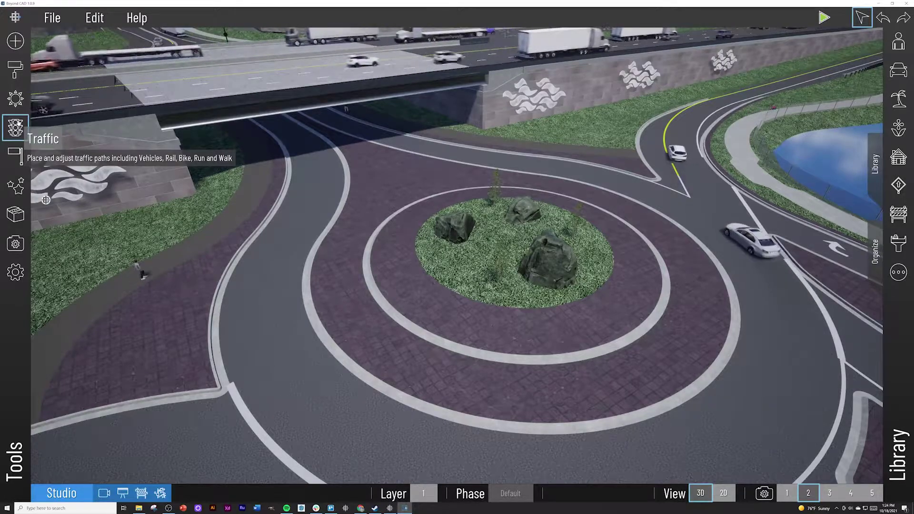
Open the render studio's video clips and preview the first clip of camera set 1
left_click(104, 493)
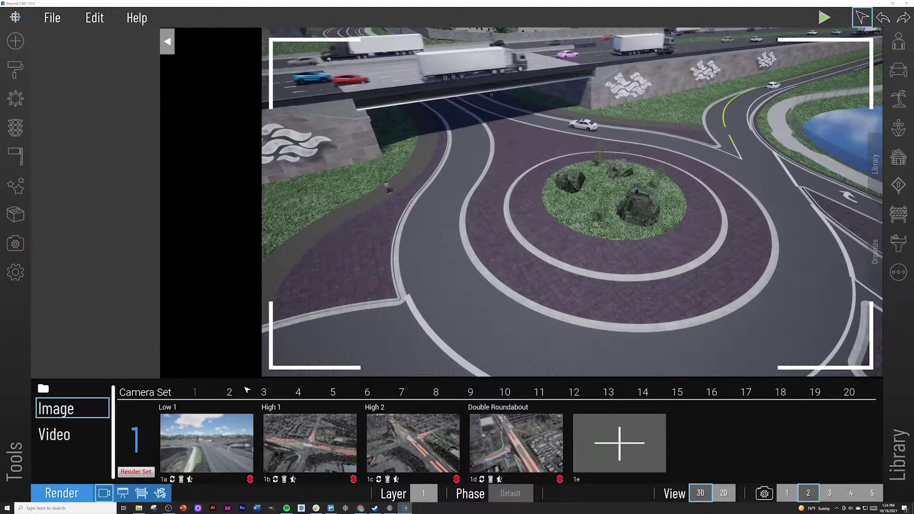
left_click(230, 393)
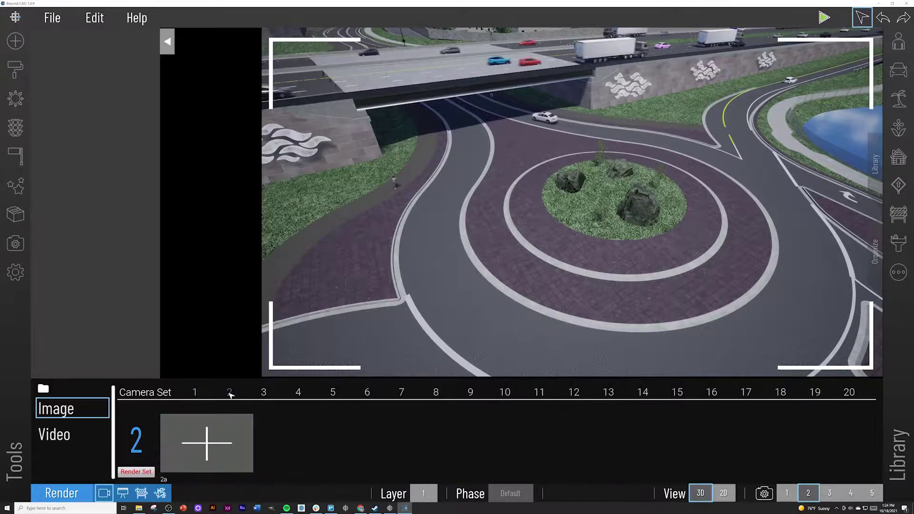
left_click(109, 441)
left_click(217, 441)
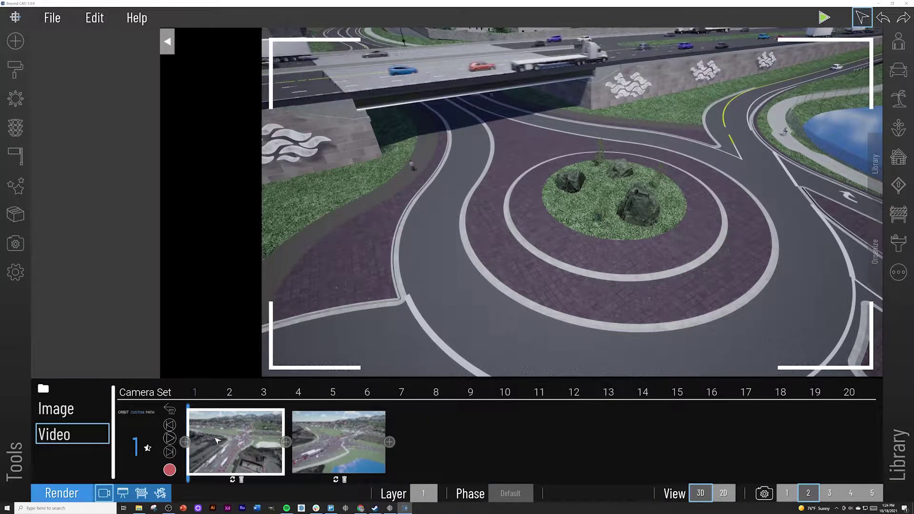
left_click(170, 438)
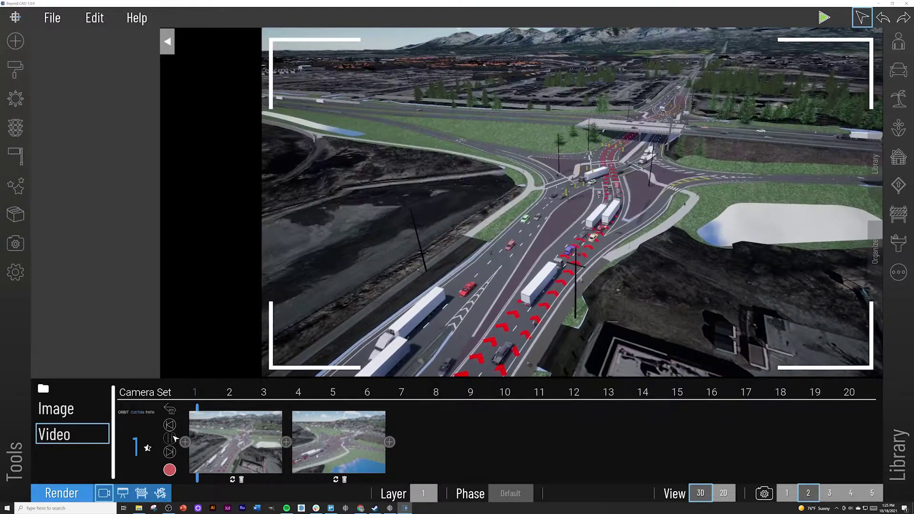
Open the DR 1 clip in camera set 2, play it, and pause it partway through
left_click(232, 394)
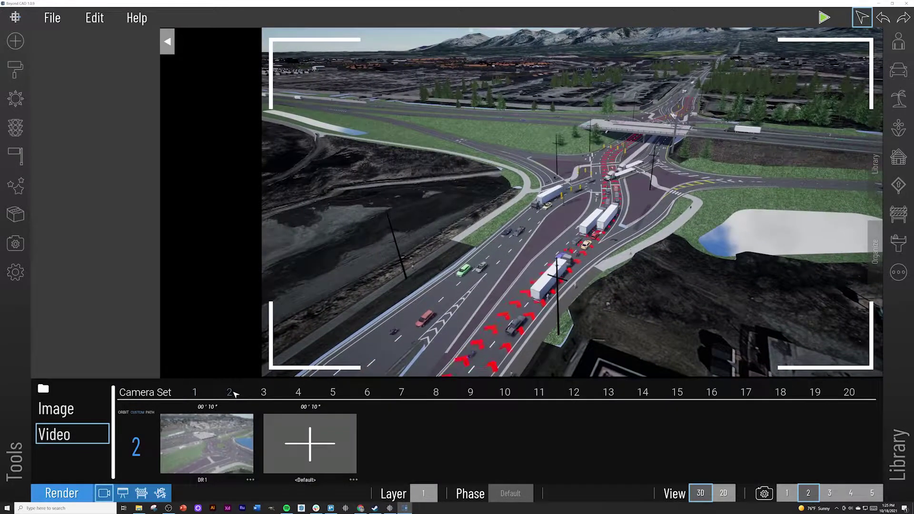
left_click(211, 434)
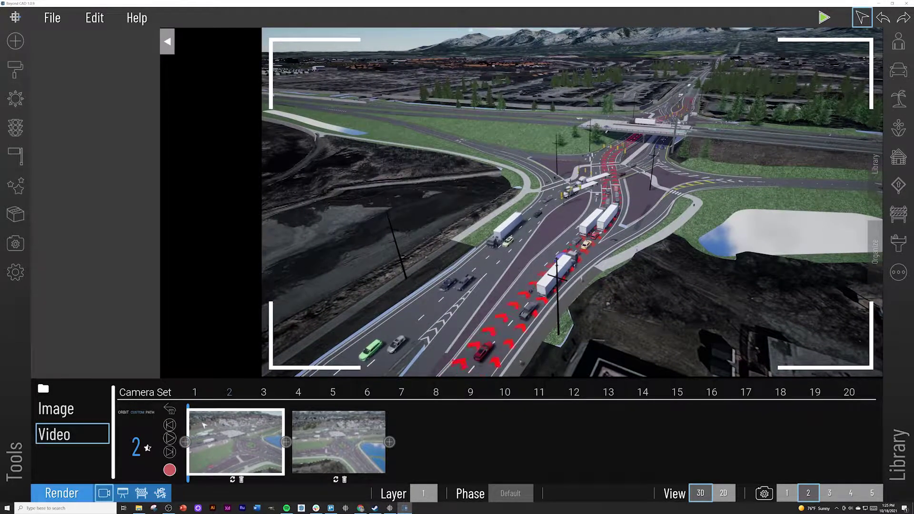
left_click(171, 438)
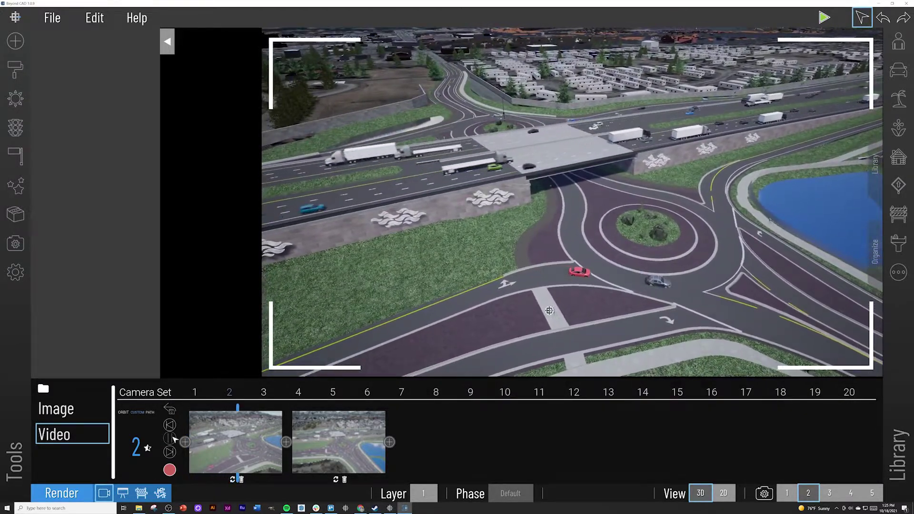
left_click(168, 439)
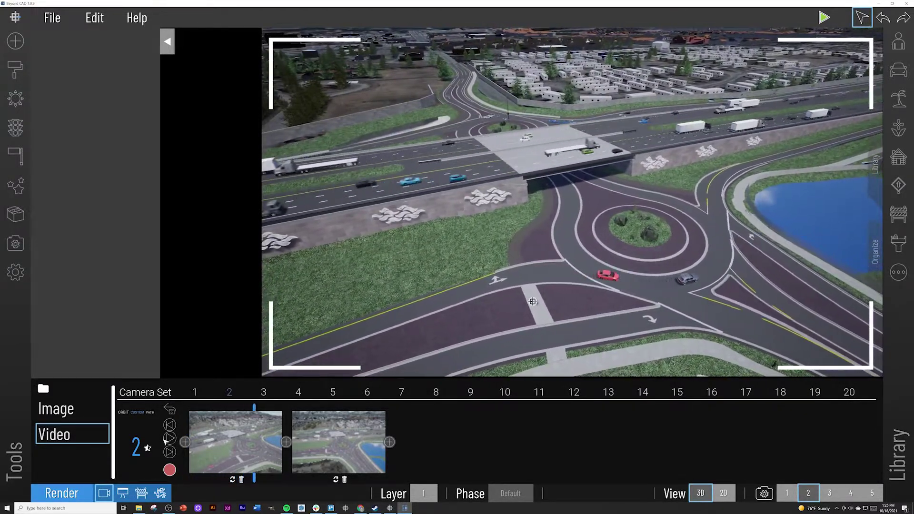
Recall saved view 1 and, in camera preset 1, set the field of view to 43 and ambient occlusion to 1.62
left_click(787, 494)
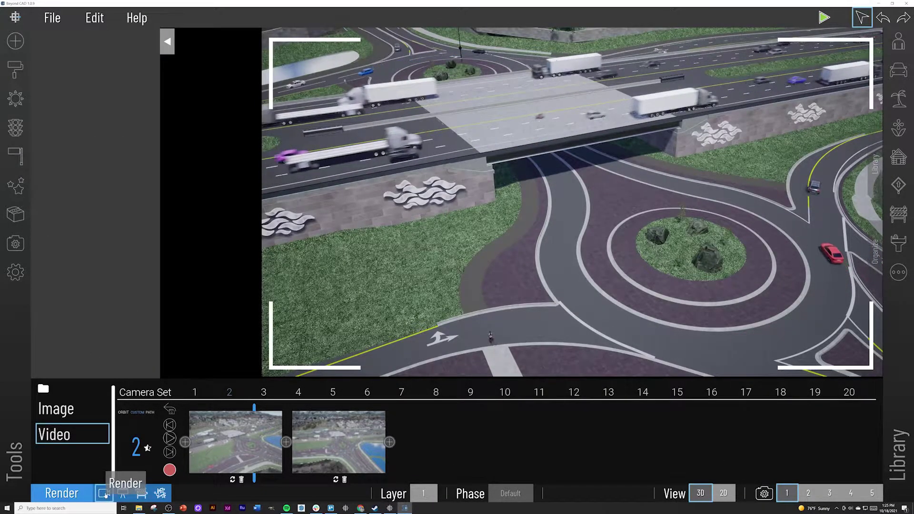
left_click(123, 493)
left_click(15, 242)
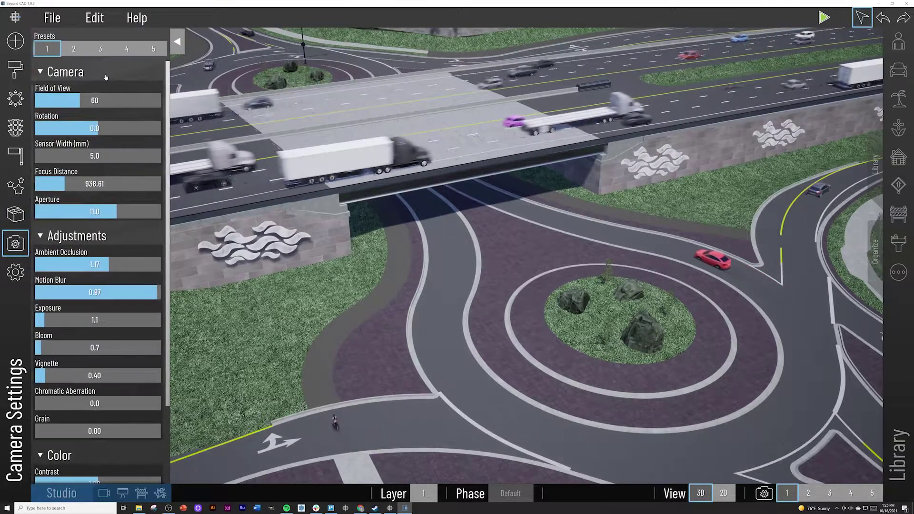
left_click_drag(81, 100, 65, 100)
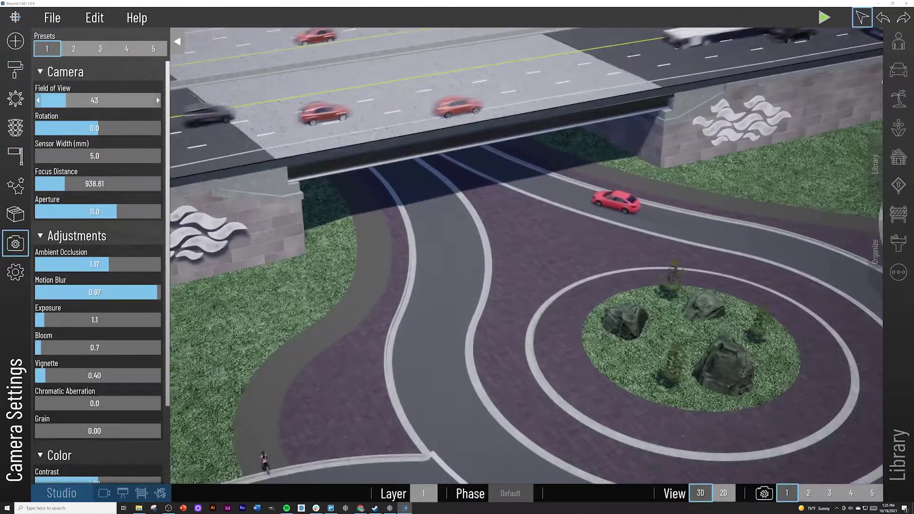
left_click(68, 49)
left_click(51, 49)
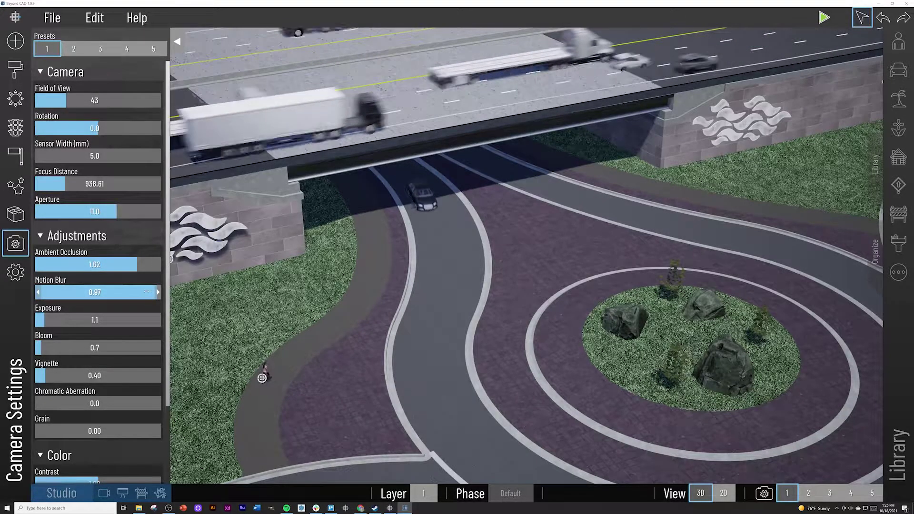
left_click_drag(52, 318, 52, 318)
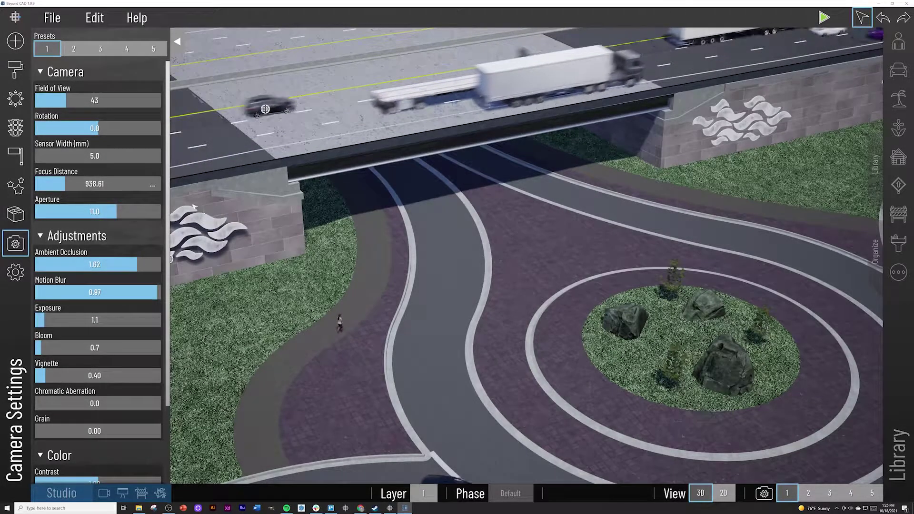
left_click(15, 243)
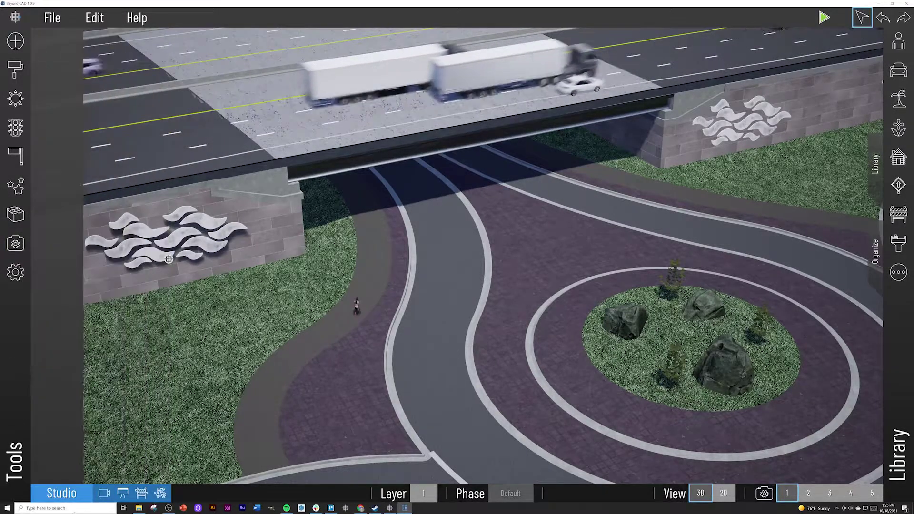
Preview the DR 1 video clip with the narrower field of view
left_click(104, 494)
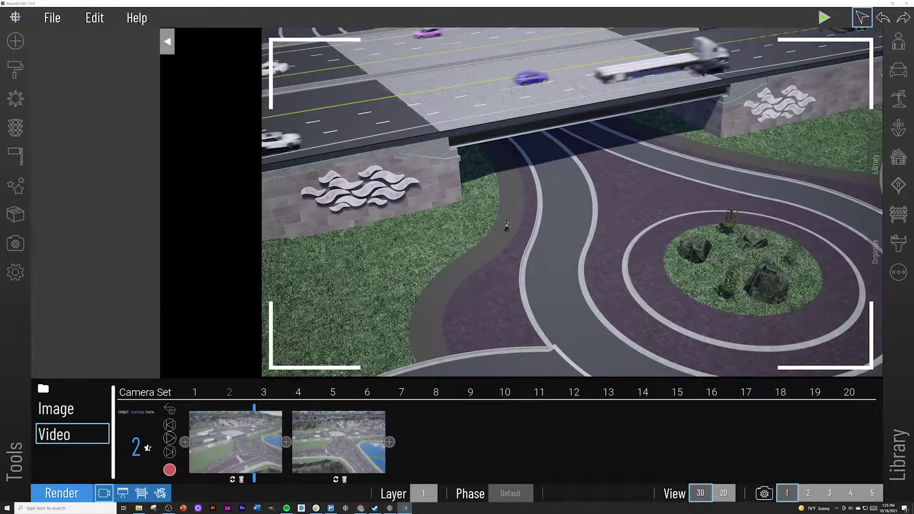
left_click(170, 438)
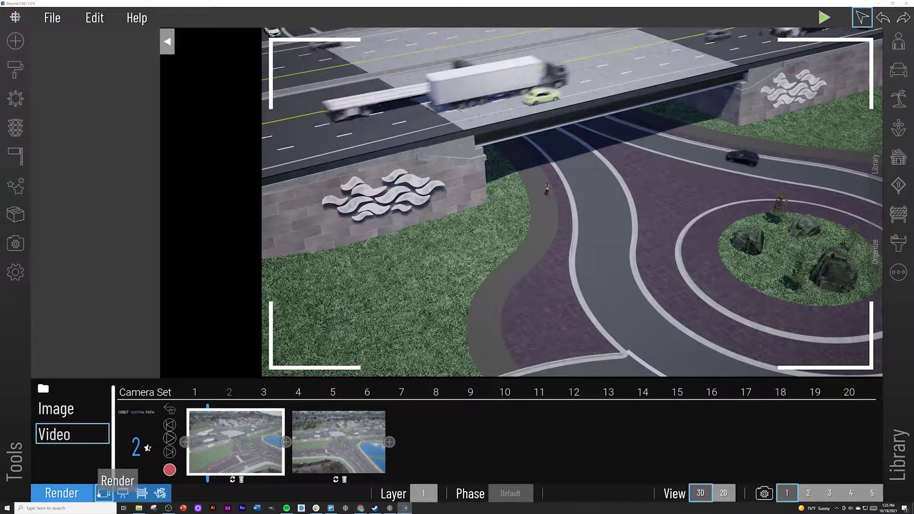
Set the camera's field of view to 65 and replay the DR 1 clip to check the wider framing
left_click(102, 494)
left_click(15, 243)
left_click_drag(75, 106, 102, 106)
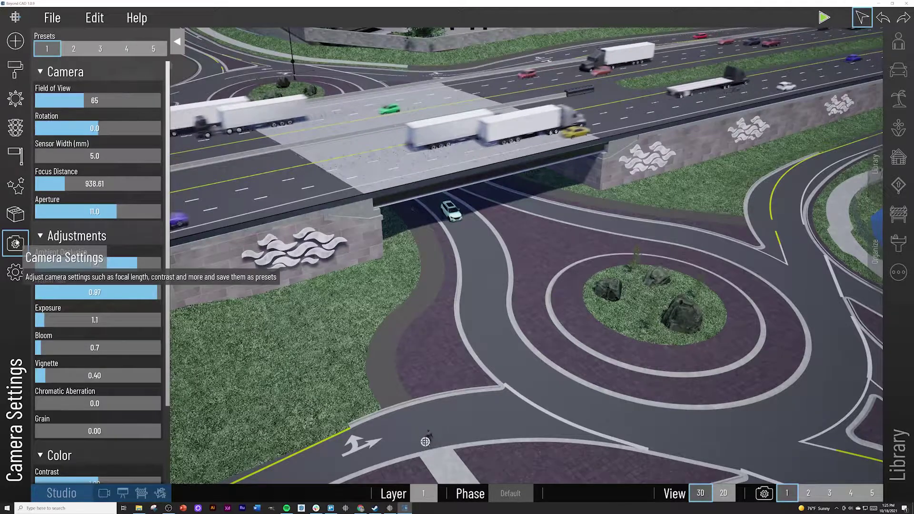
left_click(15, 243)
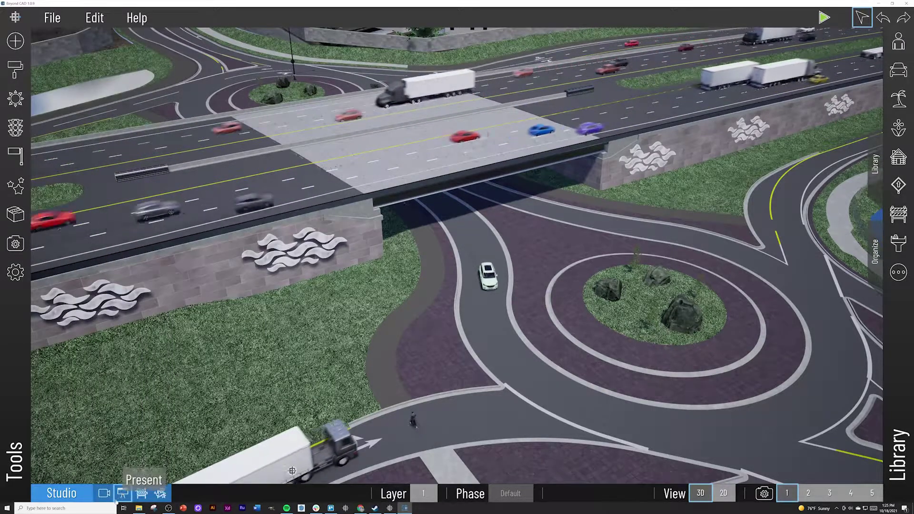
left_click(104, 493)
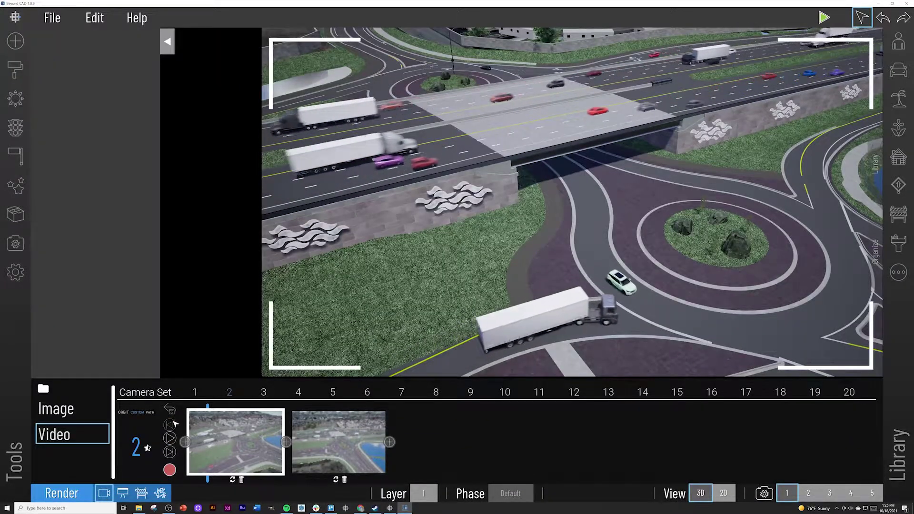
left_click(170, 438)
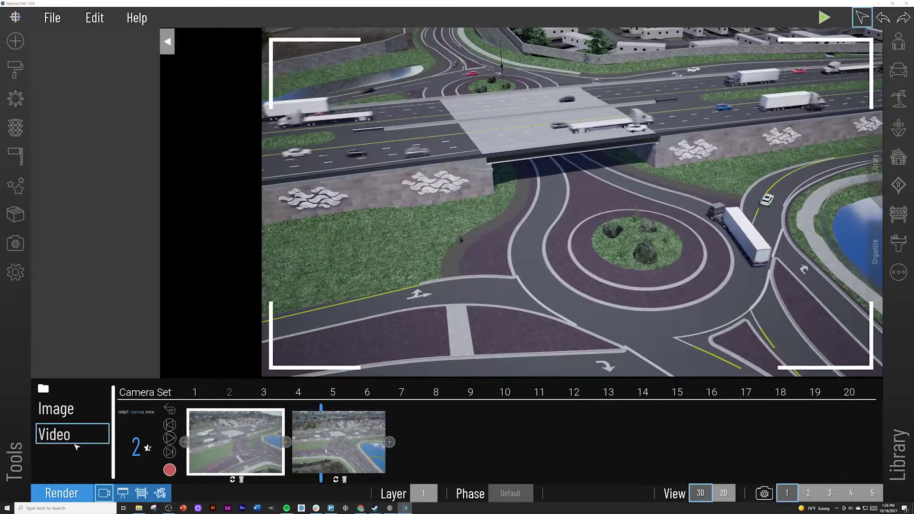
Leave the render studio and raise the sun shadow distance to about 36287.60 in the environment lighting settings
left_click(81, 493)
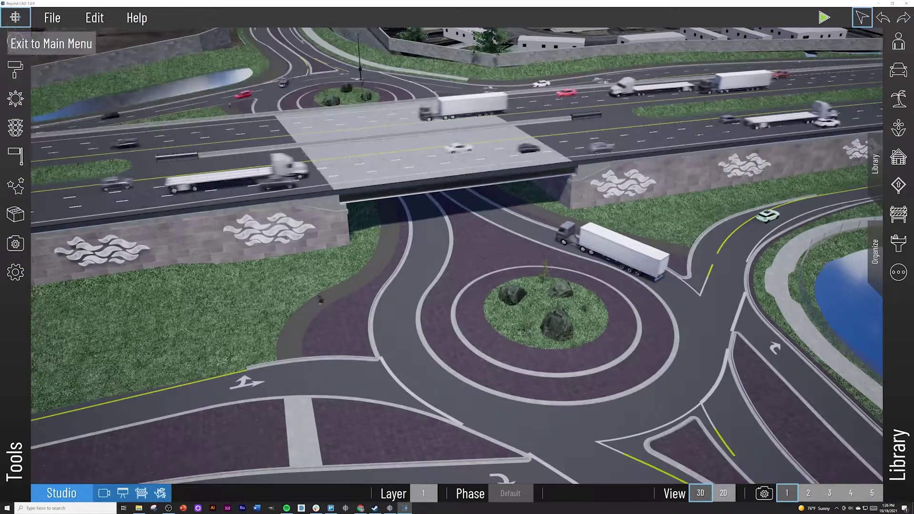
left_click(16, 109)
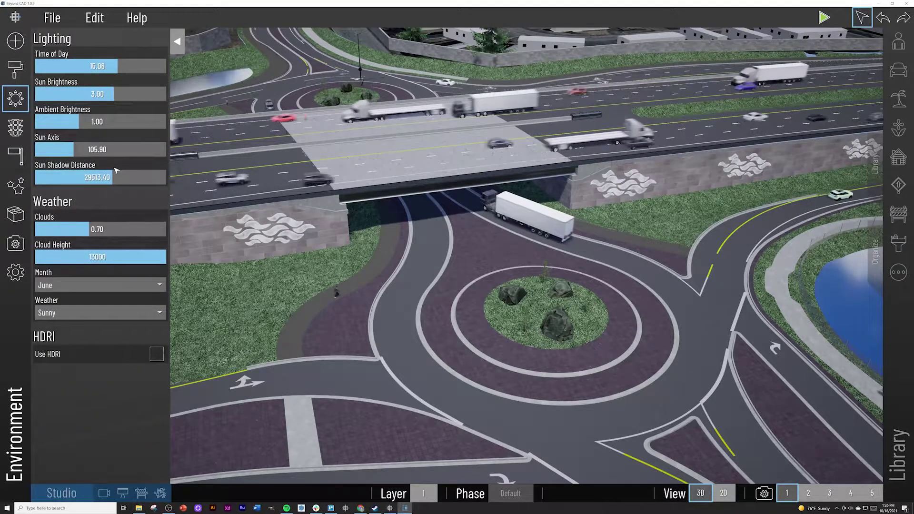
left_click_drag(104, 177, 85, 177)
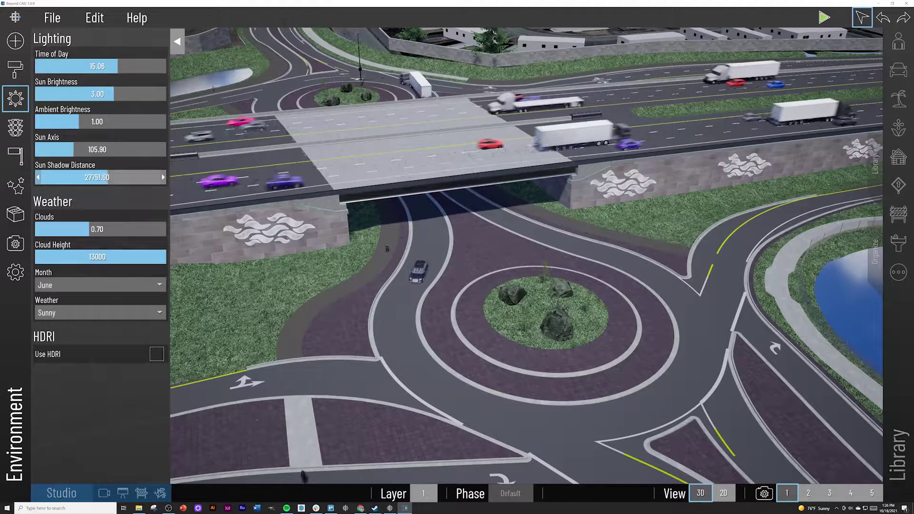
left_click_drag(218, 180, 231, 188)
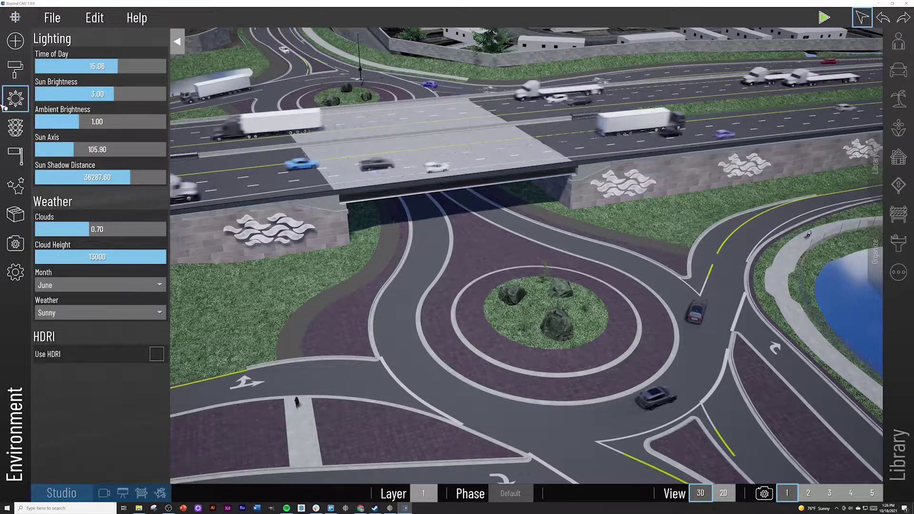
left_click(15, 98)
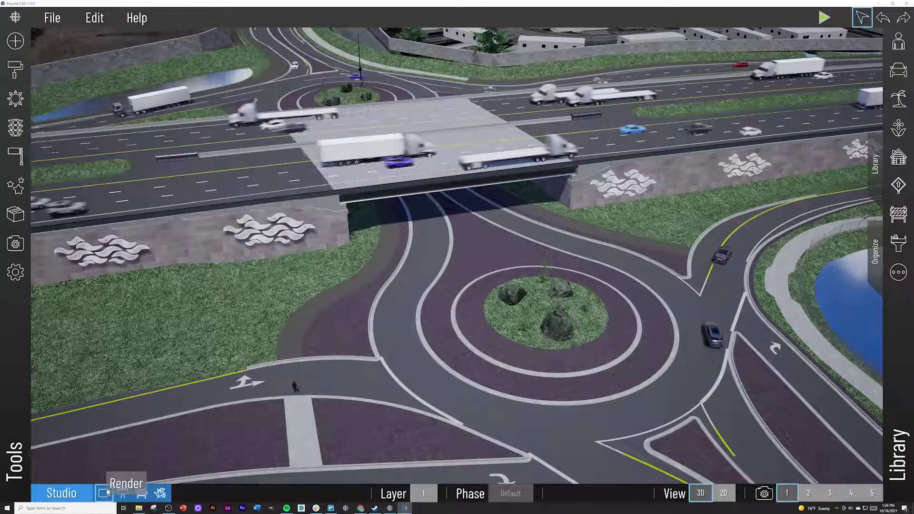
Return to the video render view and replay the camera set 2 clip to check the shadows in the distance
left_click(104, 493)
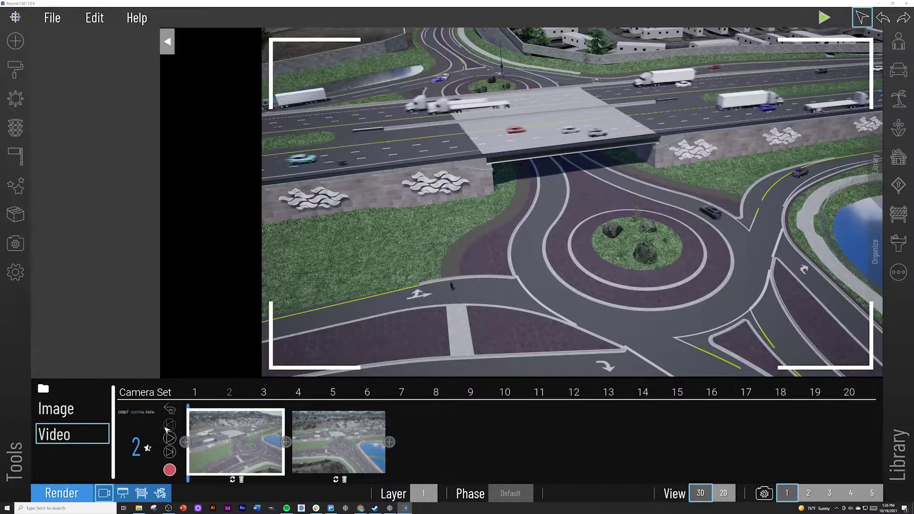
left_click(169, 440)
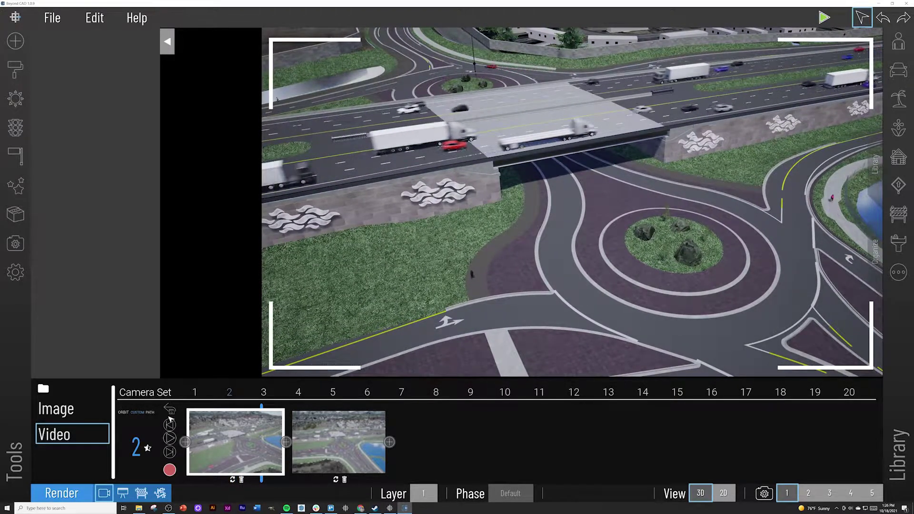
left_click(170, 410)
Delete one keyframe, update the remaining one to a low view along the pond-side path, and add another facing the roundabout and underpass
left_click(317, 435)
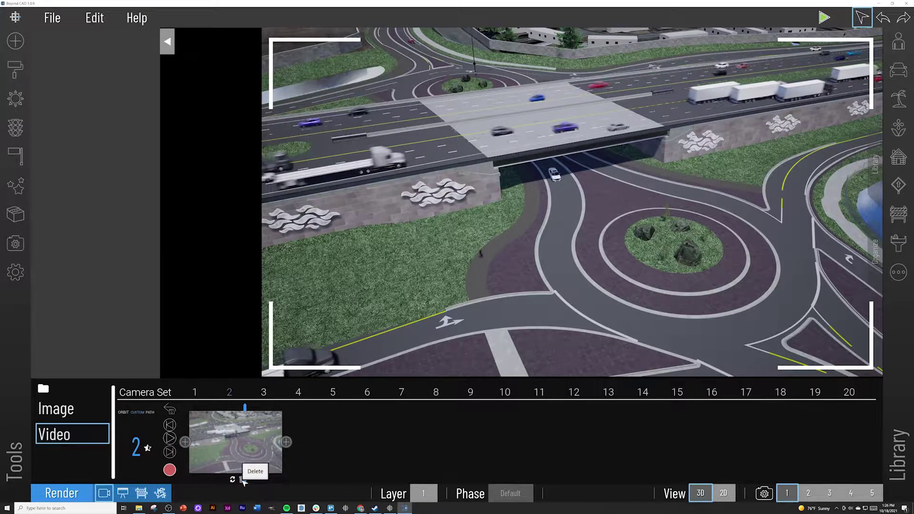
right_click_drag(354, 353, 329, 350)
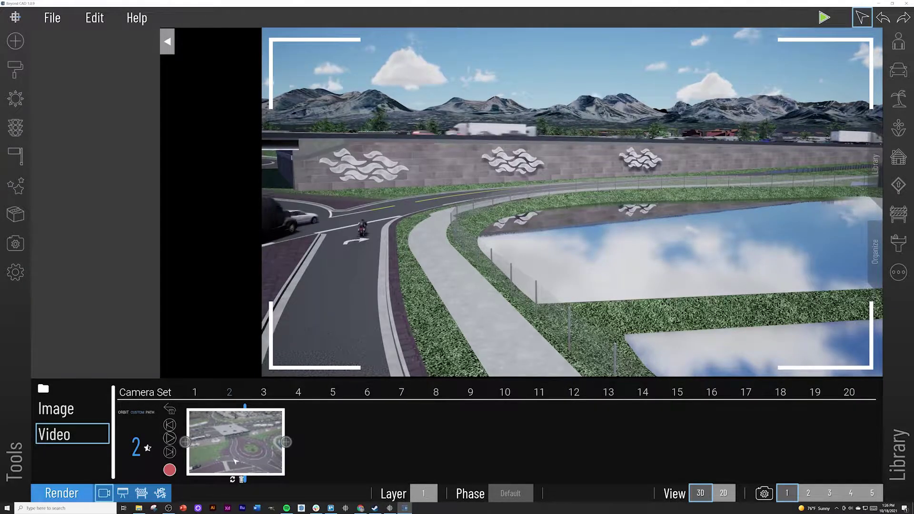
left_click(235, 480)
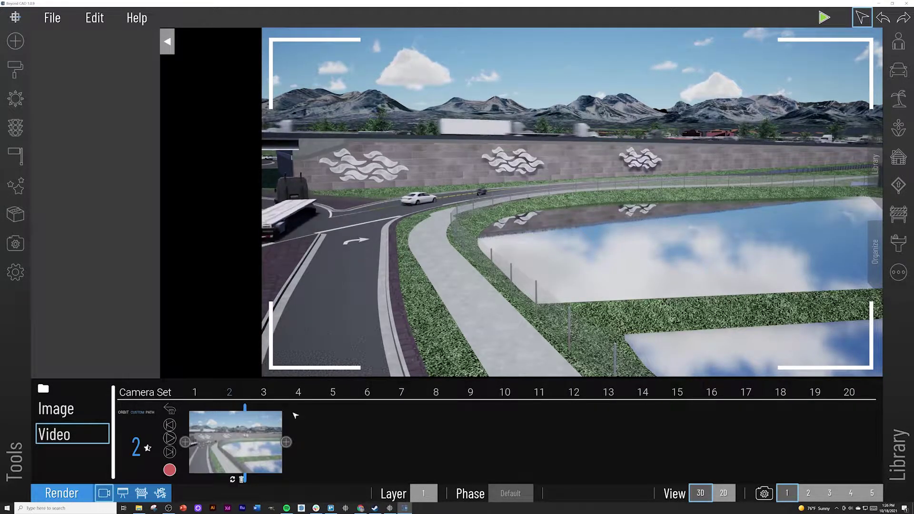
right_click_drag(433, 296, 417, 295)
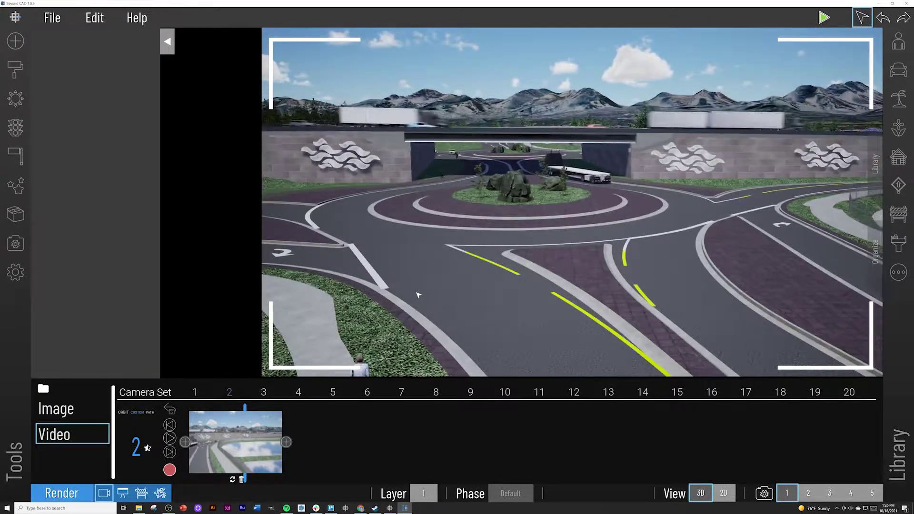
left_click(286, 442)
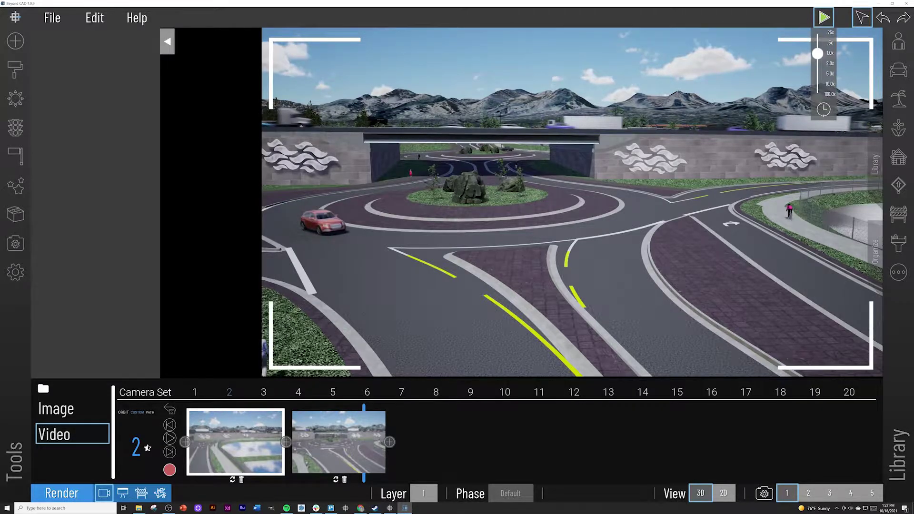
Create a path-based camera clip in camera set 2 that follows DR Bike 1, generate its views, and preview it
left_click(153, 413)
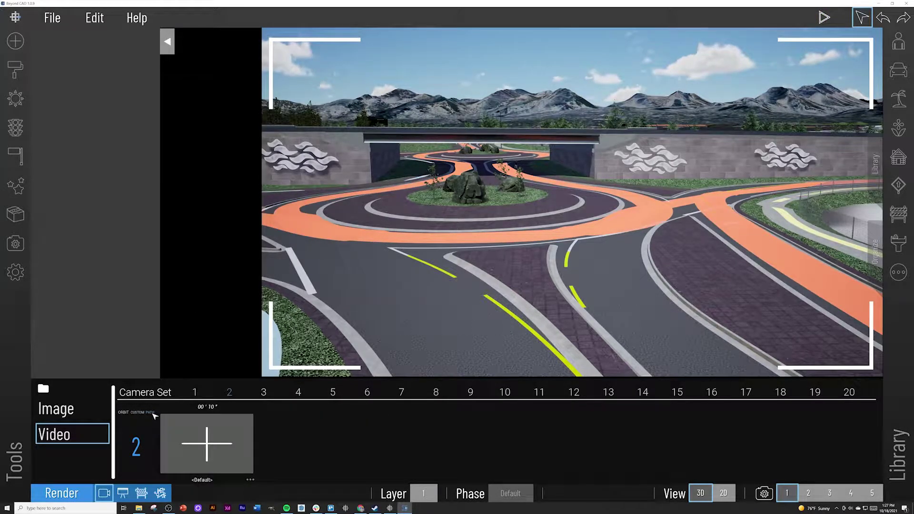
left_click(173, 421)
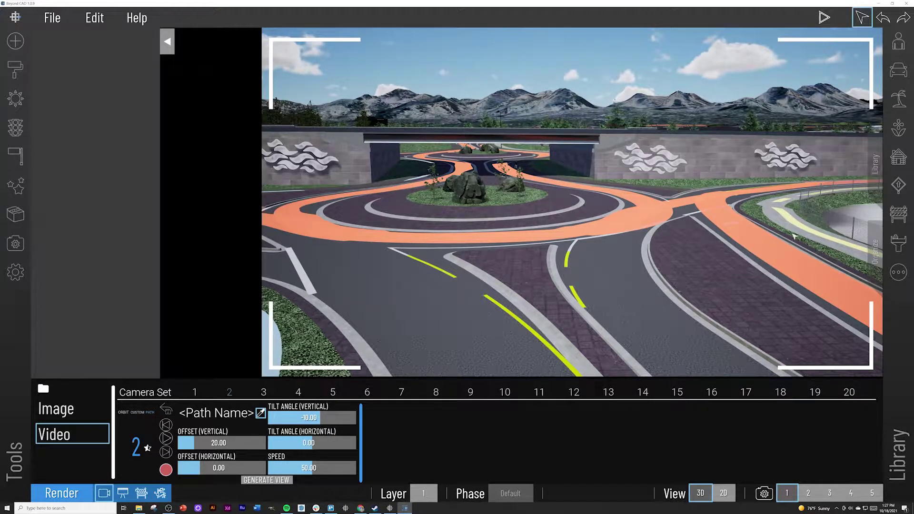
left_click(253, 481)
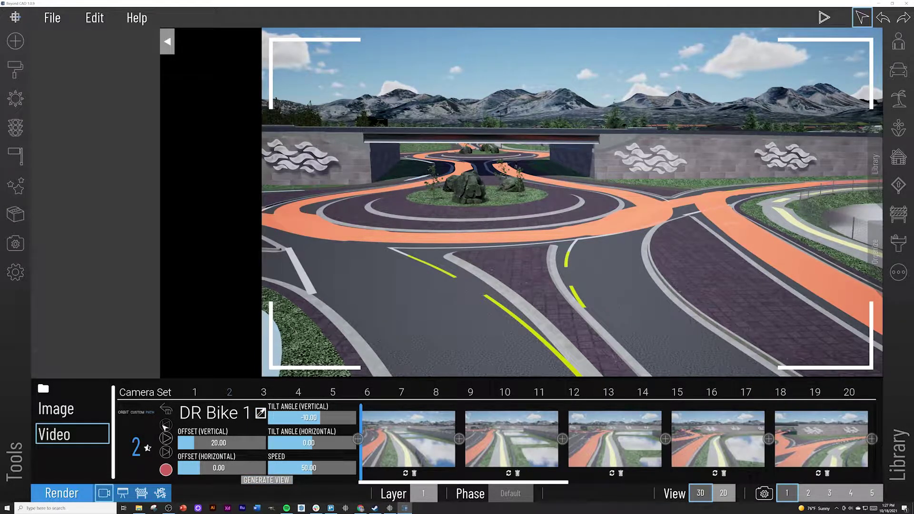
left_click(164, 439)
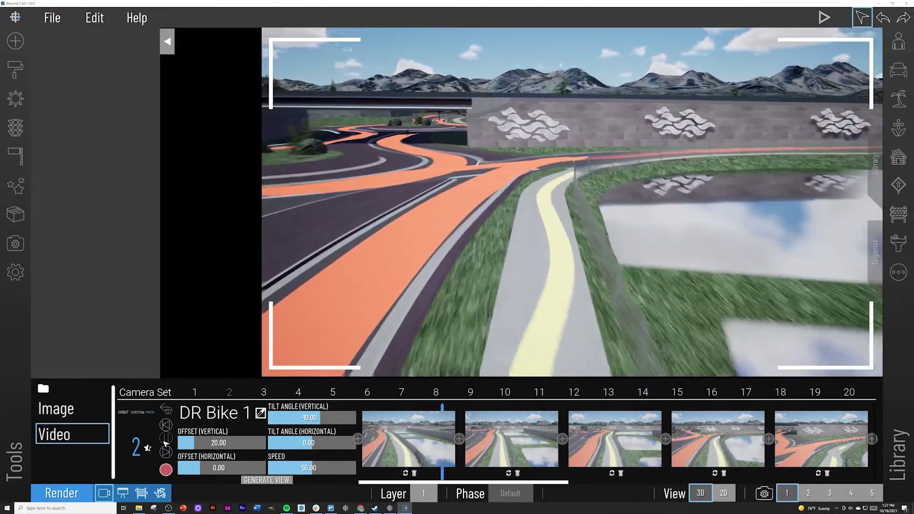
left_click(166, 438)
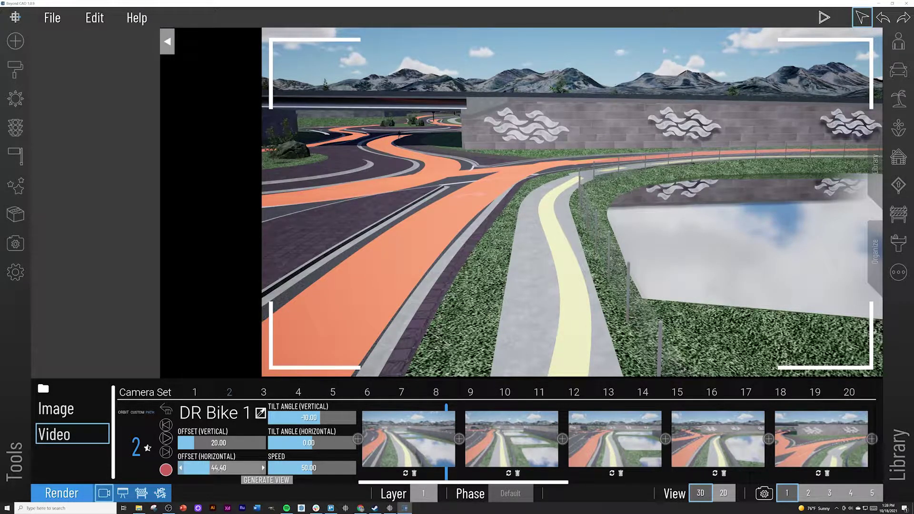
Regenerate the DR Bike 1 clip with a horizontal offset of 44.40 and a horizontal tilt of -58.40, and play it
left_click(244, 481)
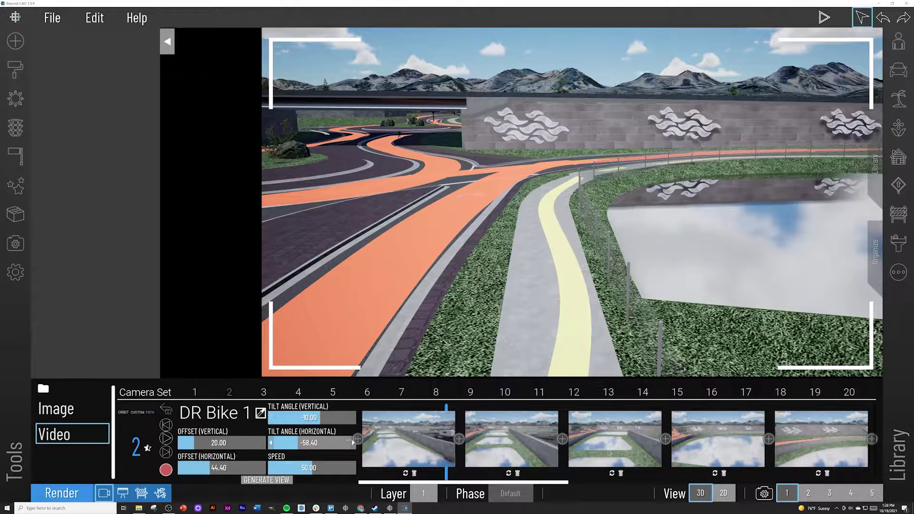
left_click(282, 481)
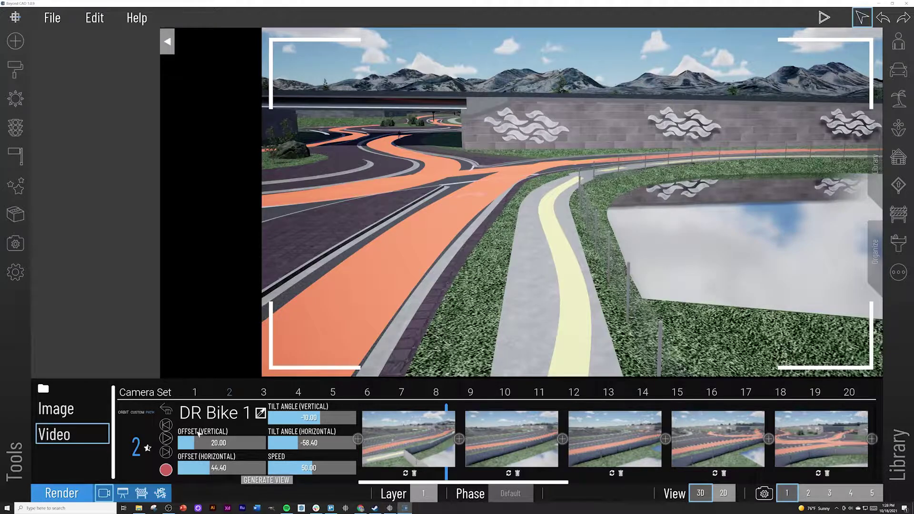
left_click(166, 439)
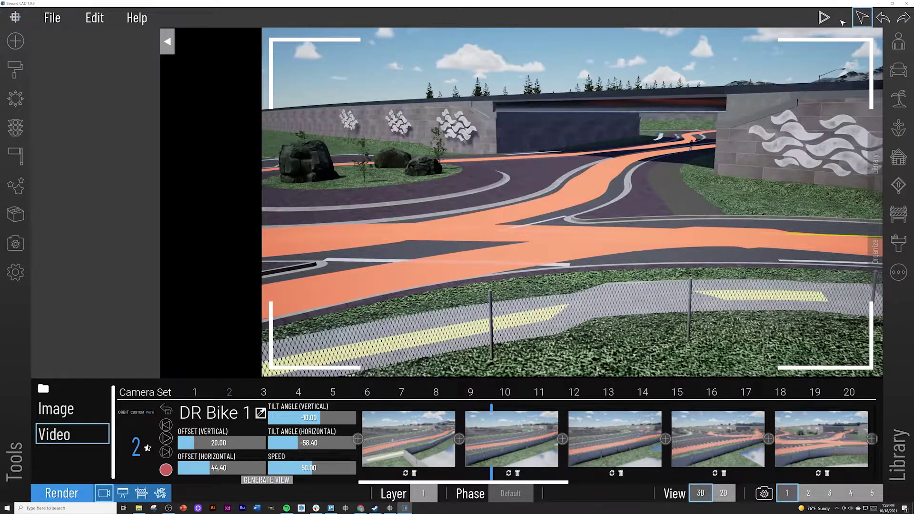
Start the traffic simulation, regenerate the DR Bike 1 clip with a horizontal tilt of -90 and a speed of 15, and replay it
left_click(821, 19)
mouse_move(818, 73)
left_mouse_down()
mouse_move(818, 94)
mouse_move(817, 63)
left_mouse_up()
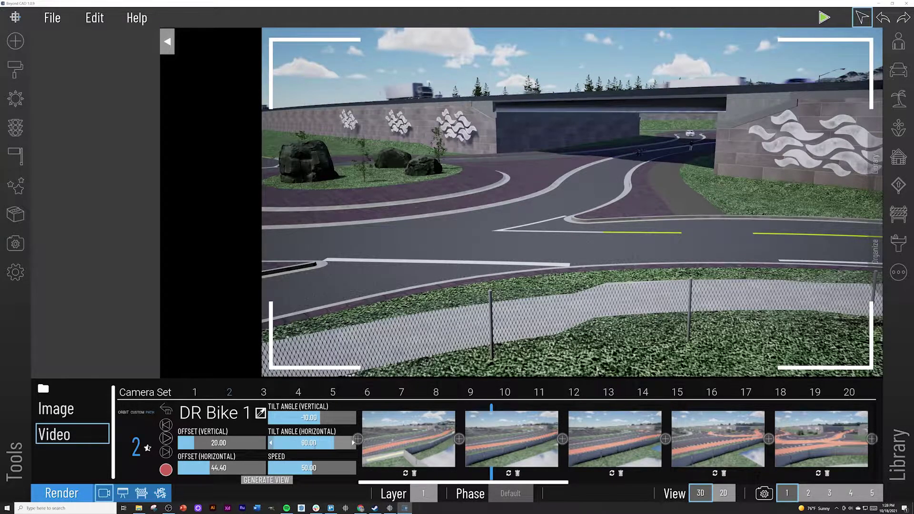
left_click(277, 468)
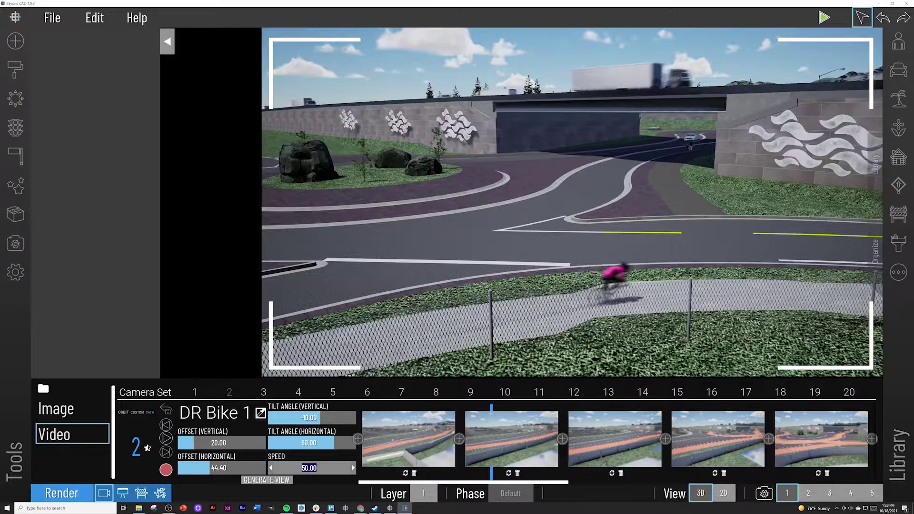
left_click(291, 480)
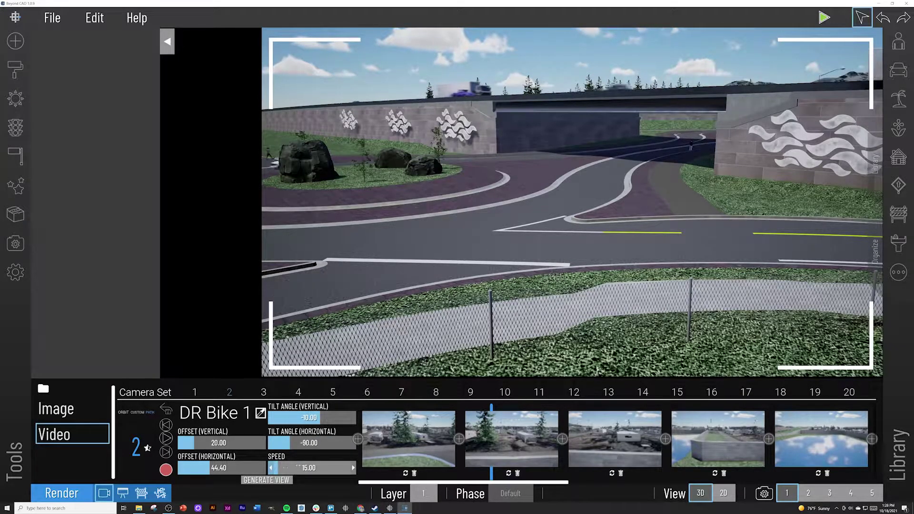
left_click(278, 480)
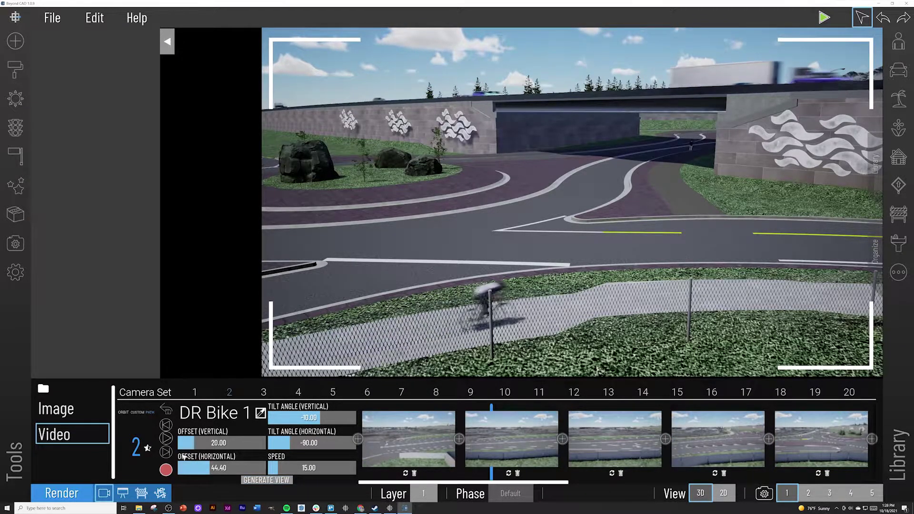
left_click(166, 425)
left_click(166, 438)
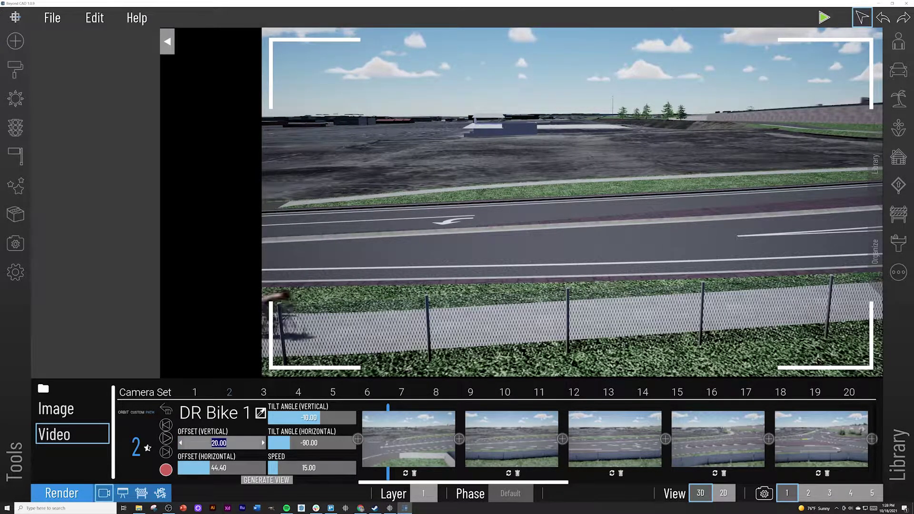
Lower the DR Bike 1 clip's vertical offset to 5, regenerate its views, and preview it until the retaining wall applique
type("5")
key("Return")
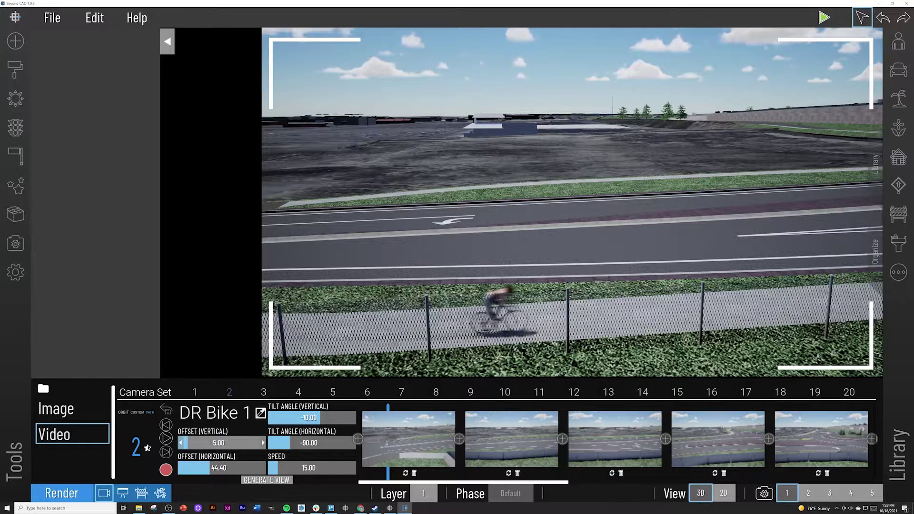
left_click(270, 480)
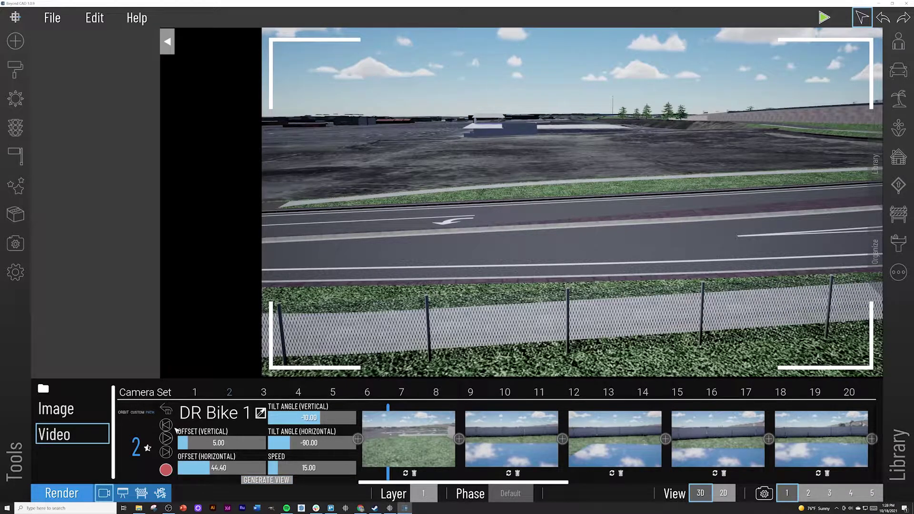
left_click(166, 438)
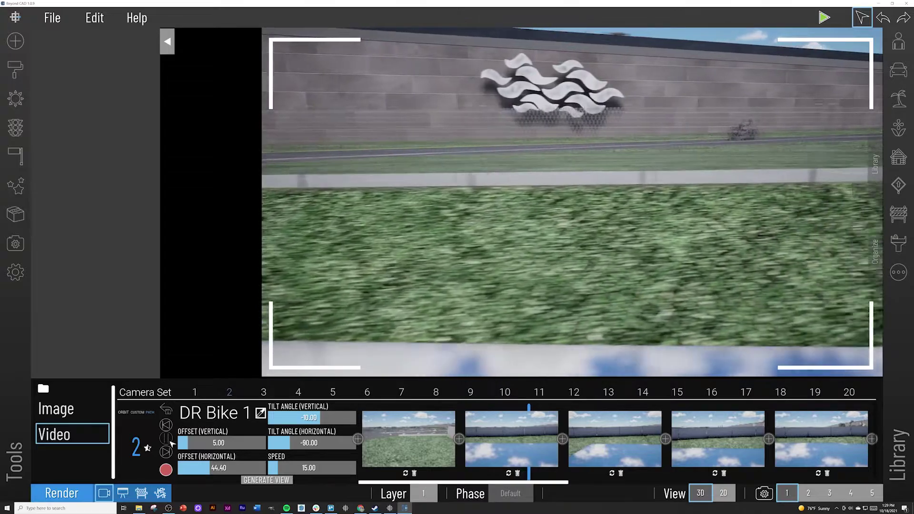
left_click(167, 438)
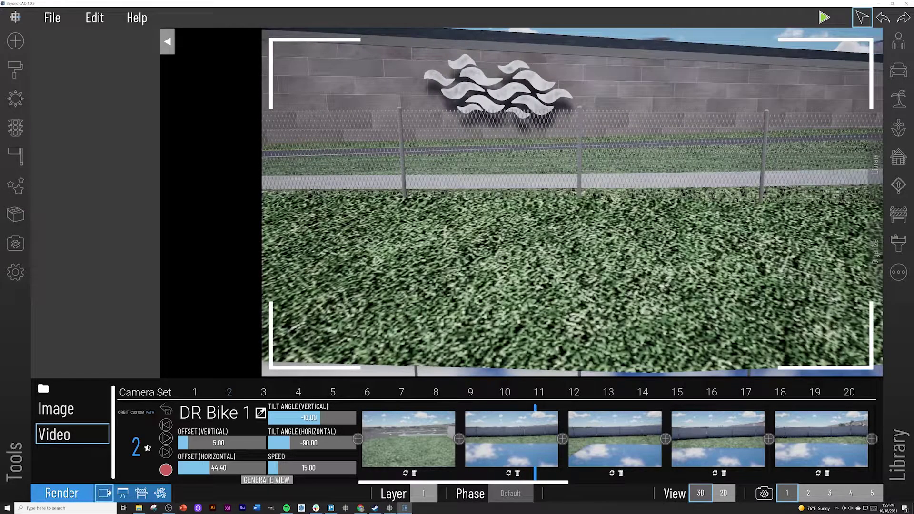
Stop the traffic simulation outside the render studio and set the DR Bike 1 path's cyclist density to 2000
left_click(104, 493)
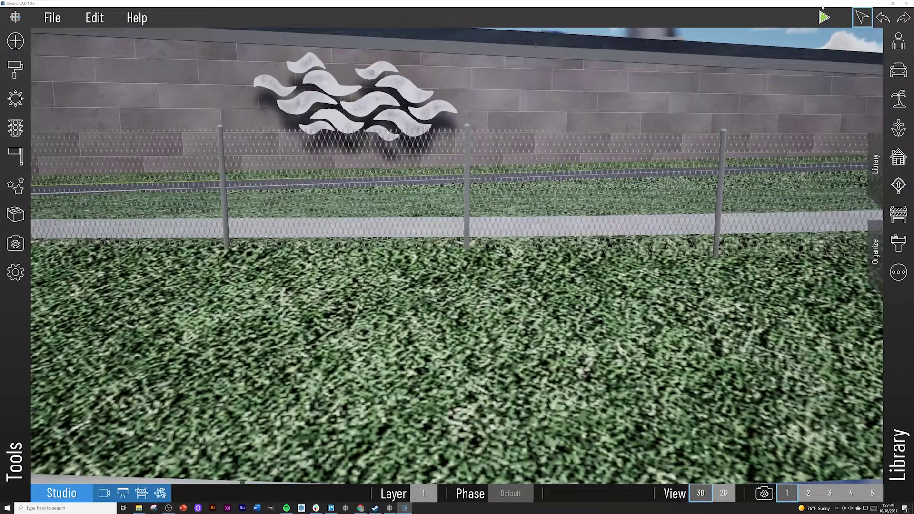
key("Escape")
left_click(16, 128)
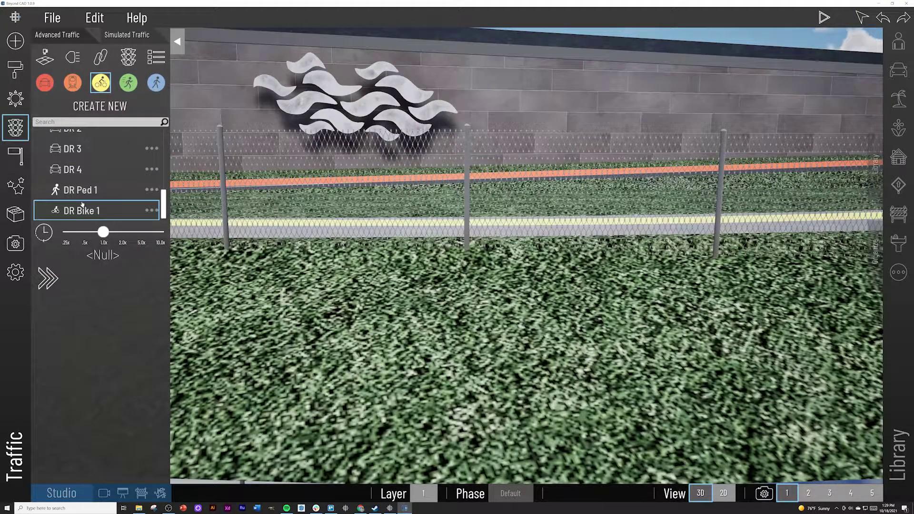
left_click(81, 210)
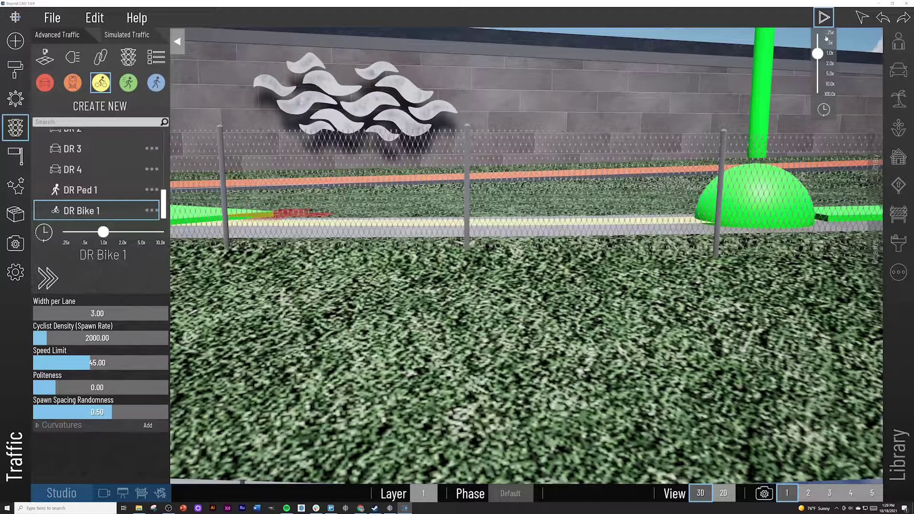
Run the traffic simulation at 100x to fill the paths with cyclists, return it to 1.0x, and close the traffic settings
left_click(824, 17)
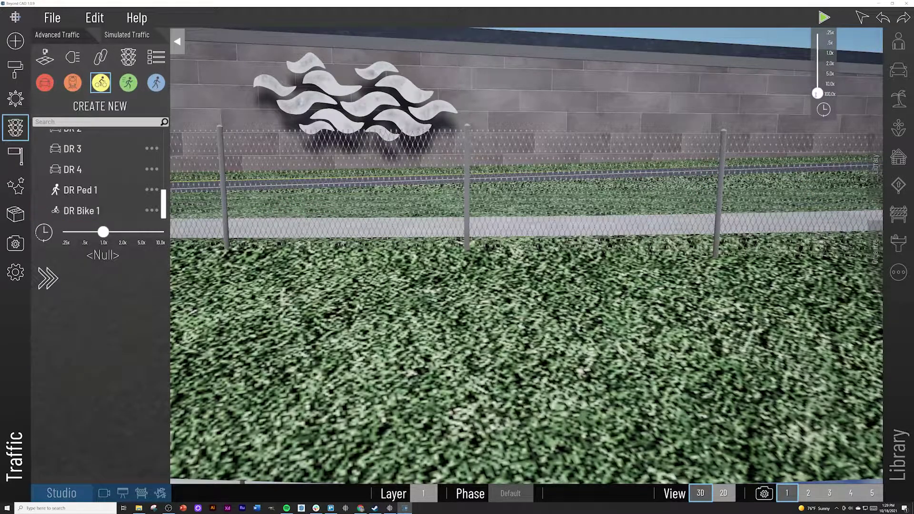
left_click_drag(817, 93, 817, 54)
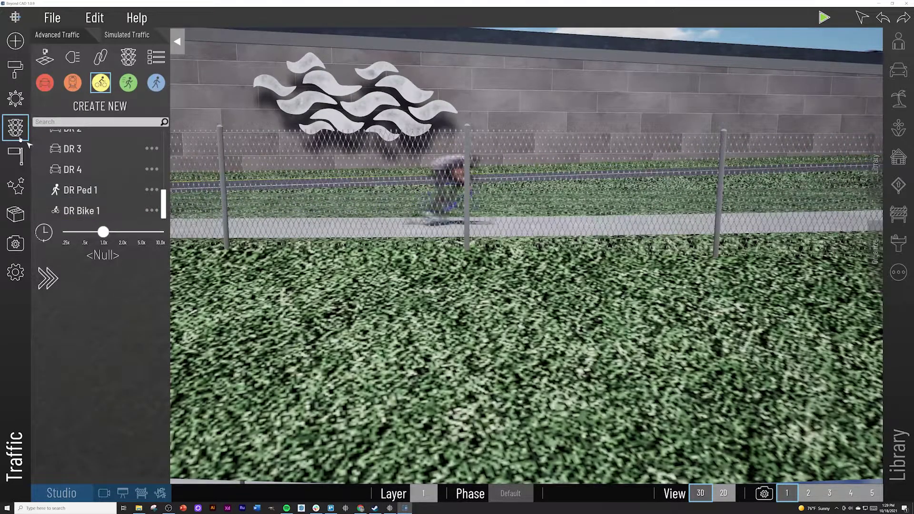
left_click(14, 134)
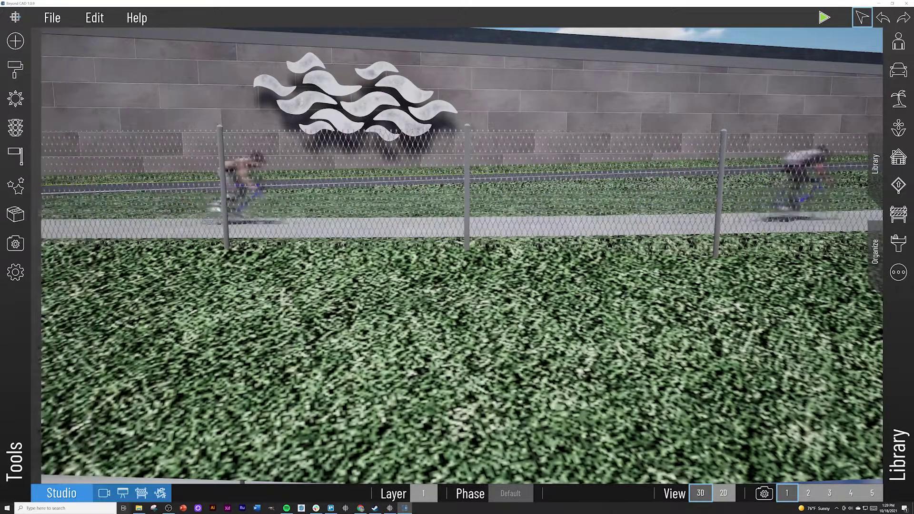
Preview the DR Bike 1 clip with the denser cyclist traffic and leave the render studio
left_click(106, 494)
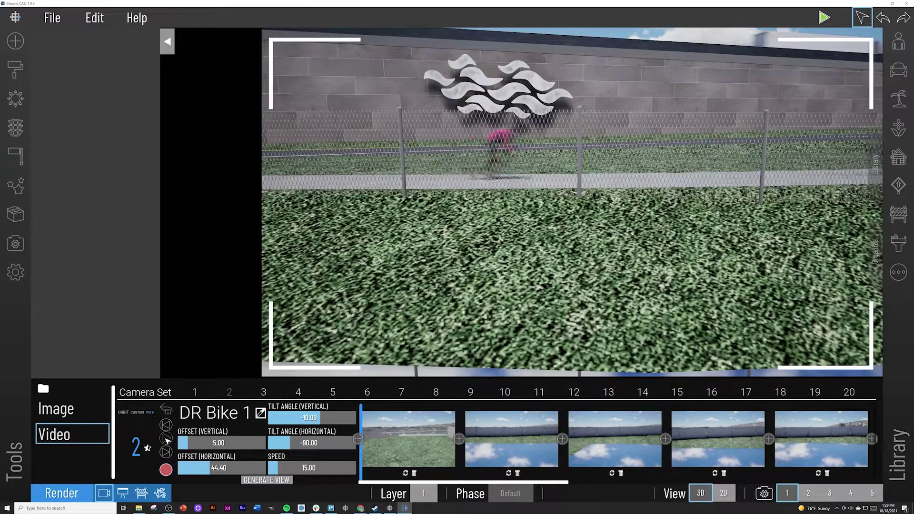
left_click(166, 438)
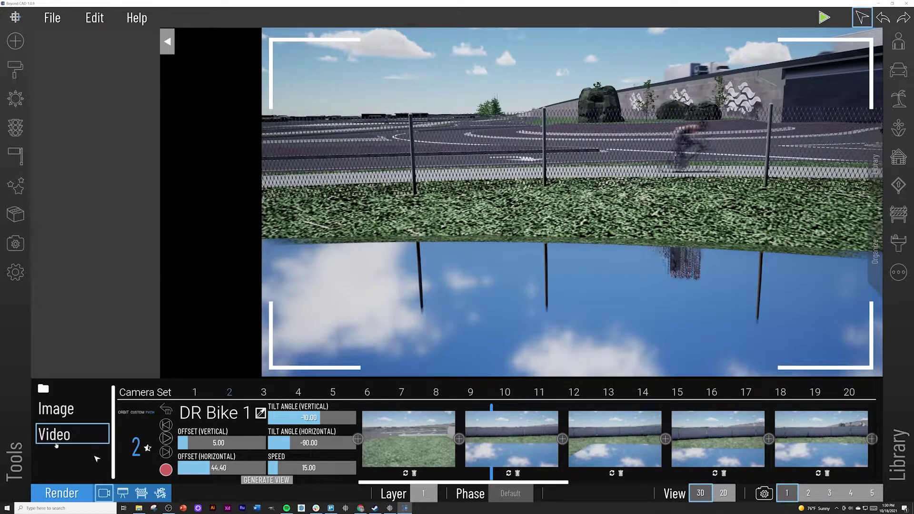
left_click(62, 492)
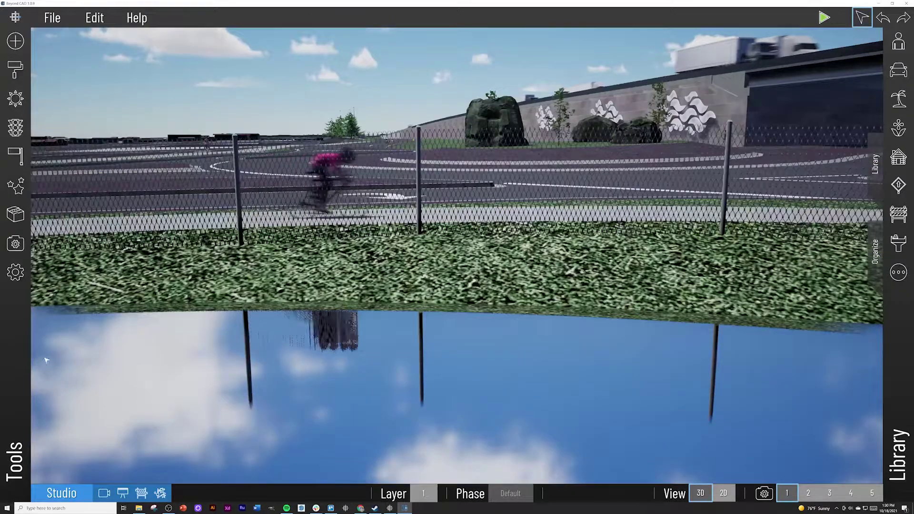
Set the camera's field of view to 37 and sensor width to 187.5 mm, and increase the focus distance
left_click(16, 215)
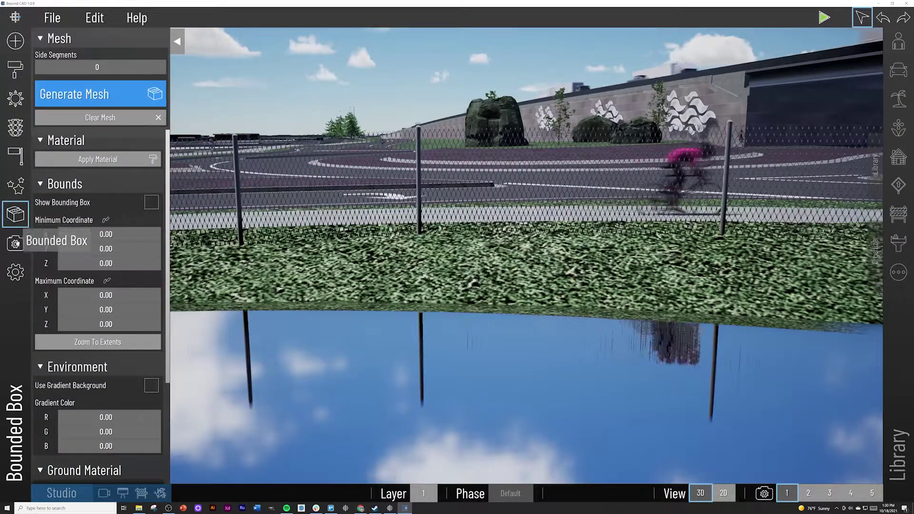
left_click(15, 243)
left_click_drag(83, 100, 61, 100)
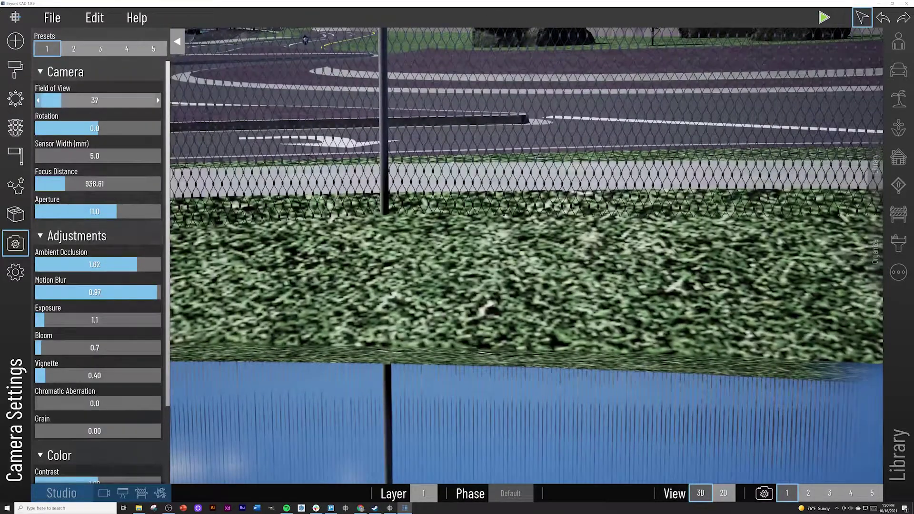
left_click(110, 155)
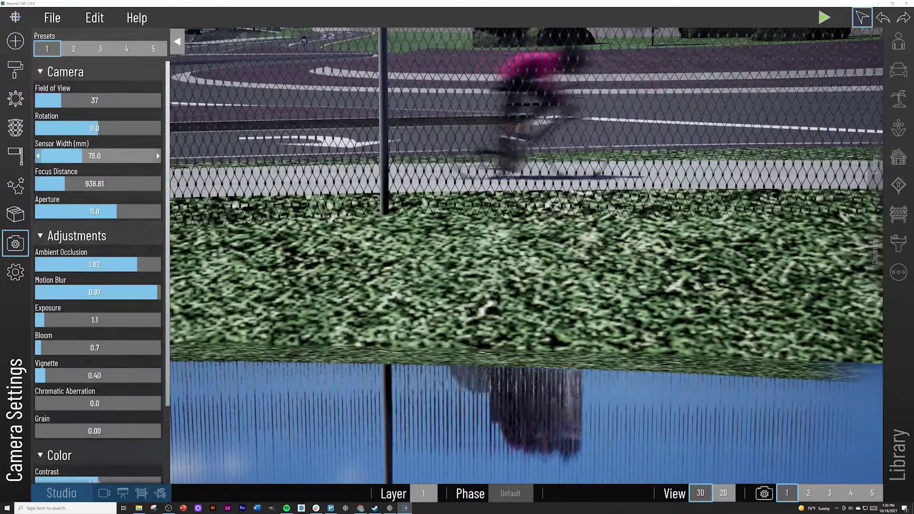
left_click(153, 156)
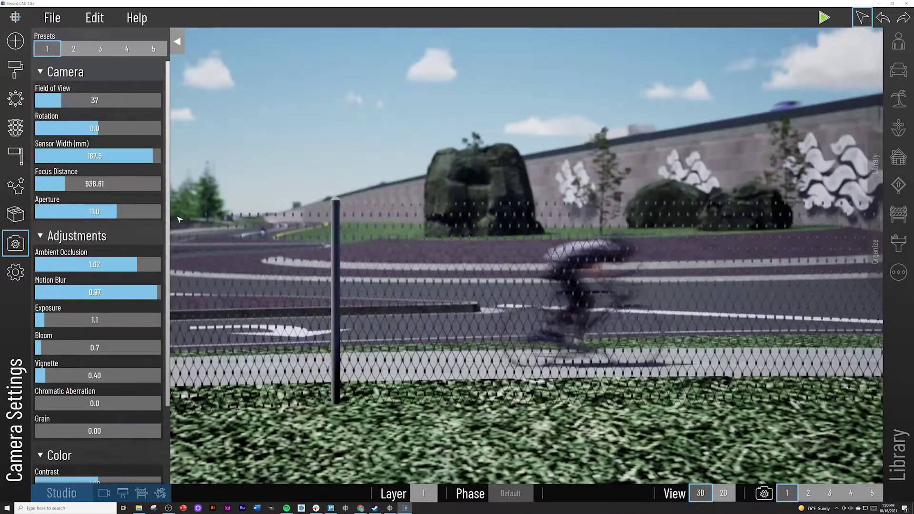
left_click(45, 184)
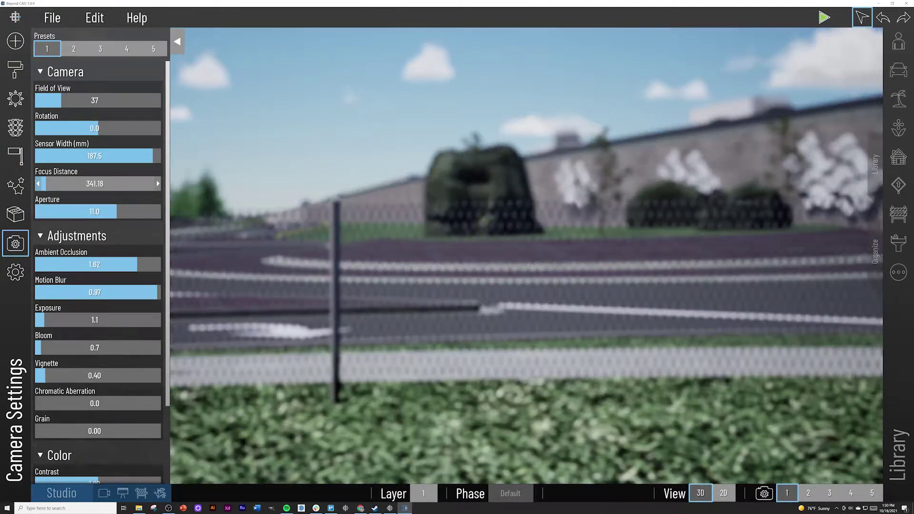
left_click(69, 184)
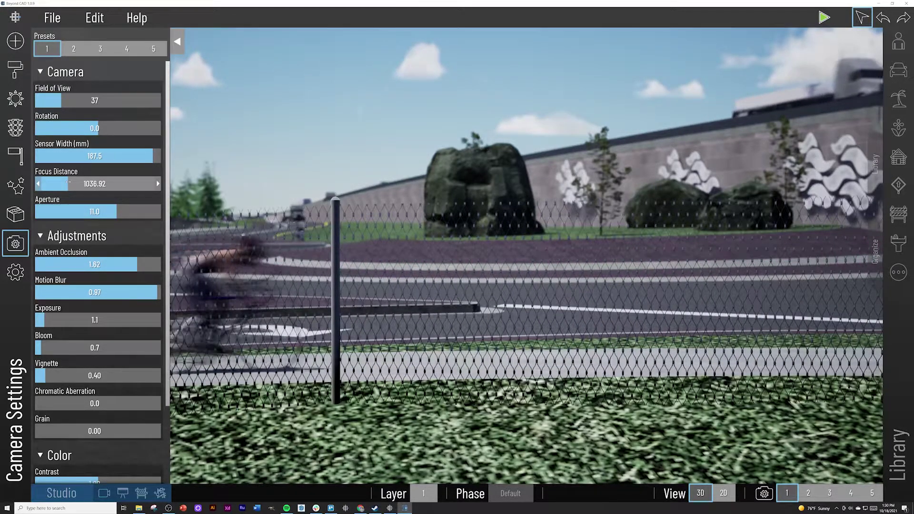
left_click(116, 184)
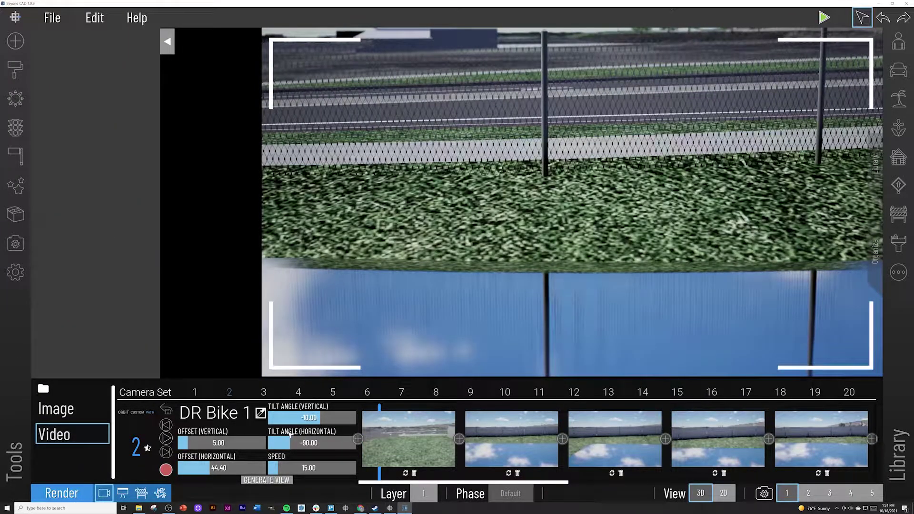
Regenerate the DR Bike 1 clip with trial vertical tilts of 0 and -6.60, settle on -4.00, and preview it up to the bridge
left_click(308, 418)
type("0")
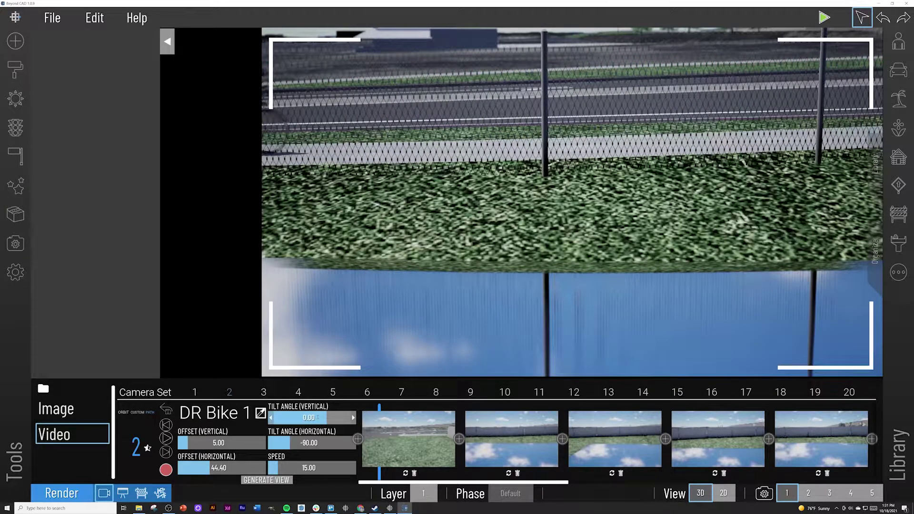
left_click(266, 479)
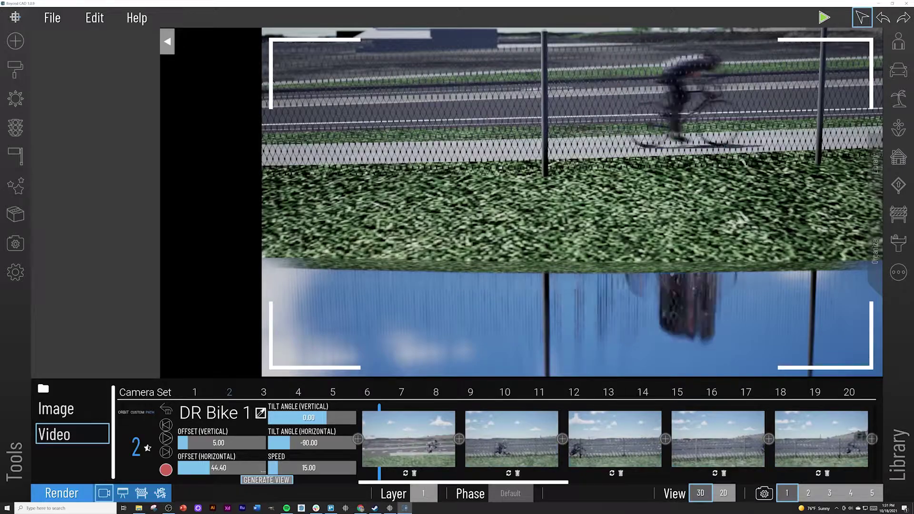
left_click(166, 438)
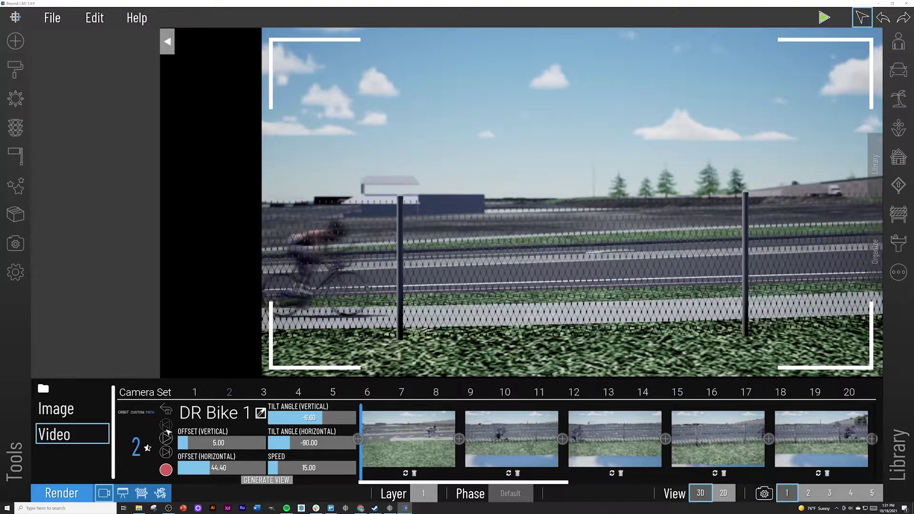
left_click(166, 437)
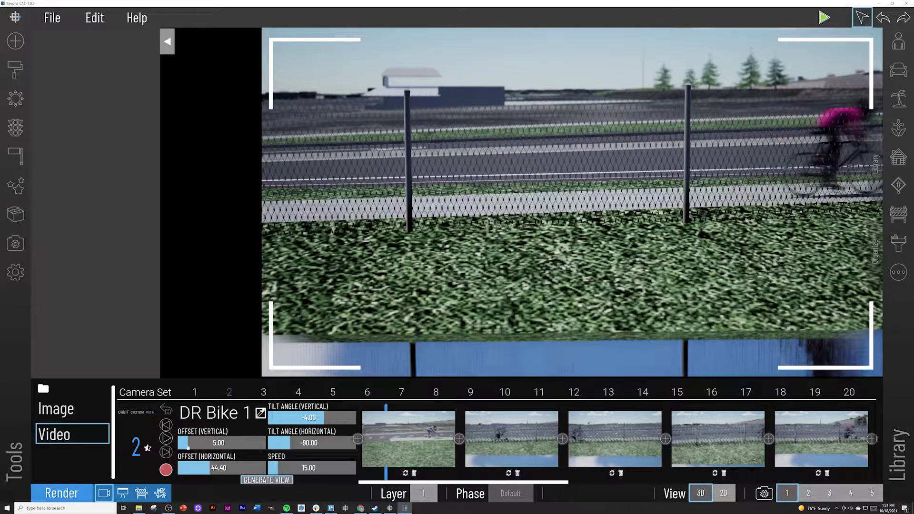
left_click(169, 438)
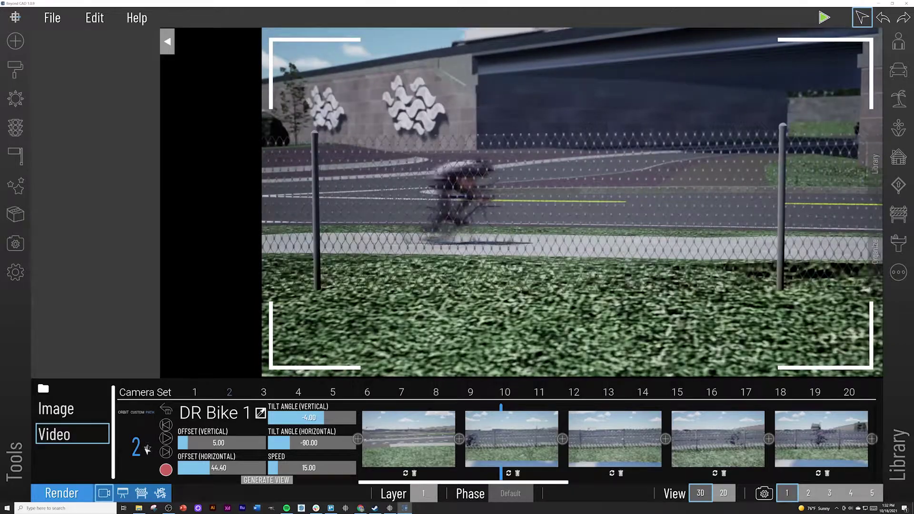
Stop the traffic simulation outside the render studio and select the DR Bike 1 path for editing
left_click(104, 493)
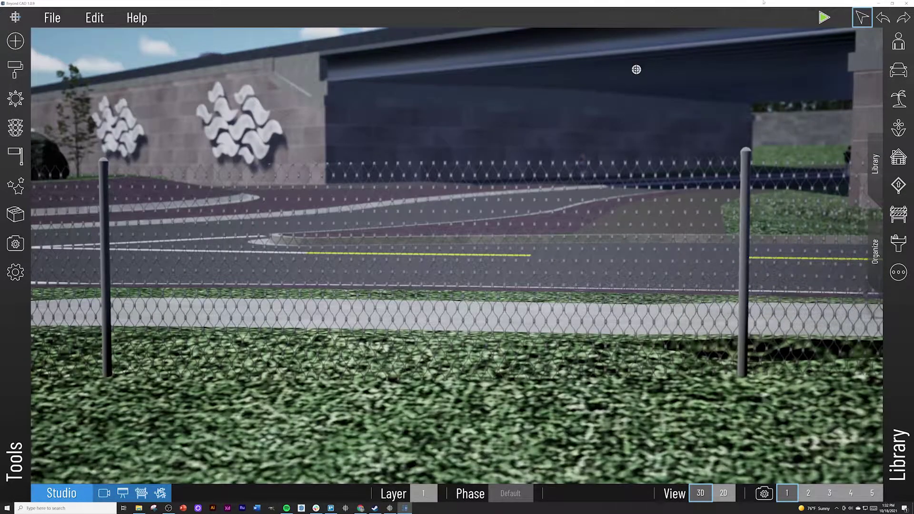
left_click(825, 17)
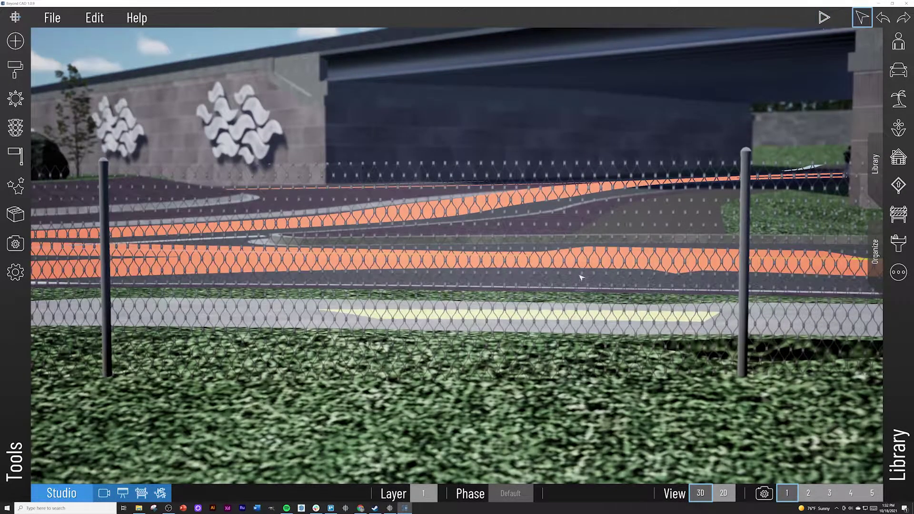
left_click(15, 127)
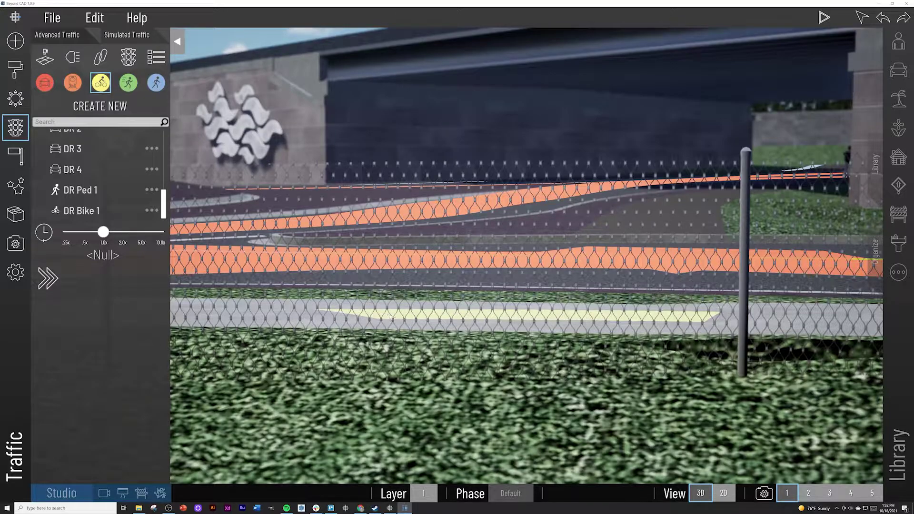
scroll(409, 308, "down", 3)
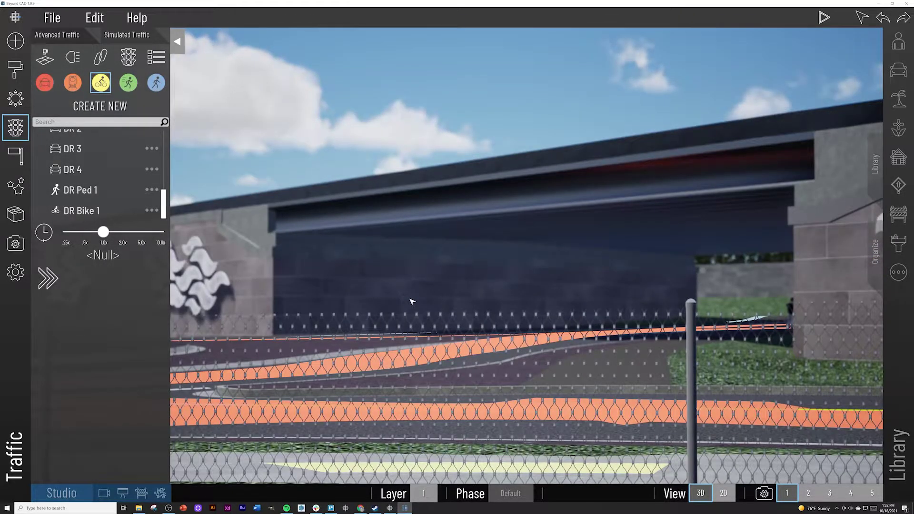
scroll(411, 302, "up", 3)
mouse_move(409, 302)
right_mouse_down()
mouse_move(308, 318)
mouse_move(408, 296)
right_mouse_up()
left_click(582, 281)
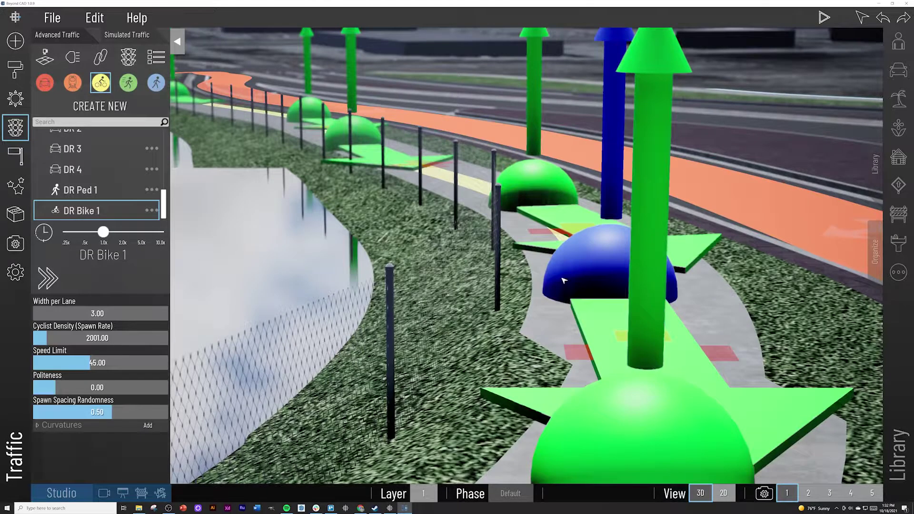
Adjust the height of the DR Bike 1 path's control points along the chain-link fence
right_click_drag(504, 270, 550, 218)
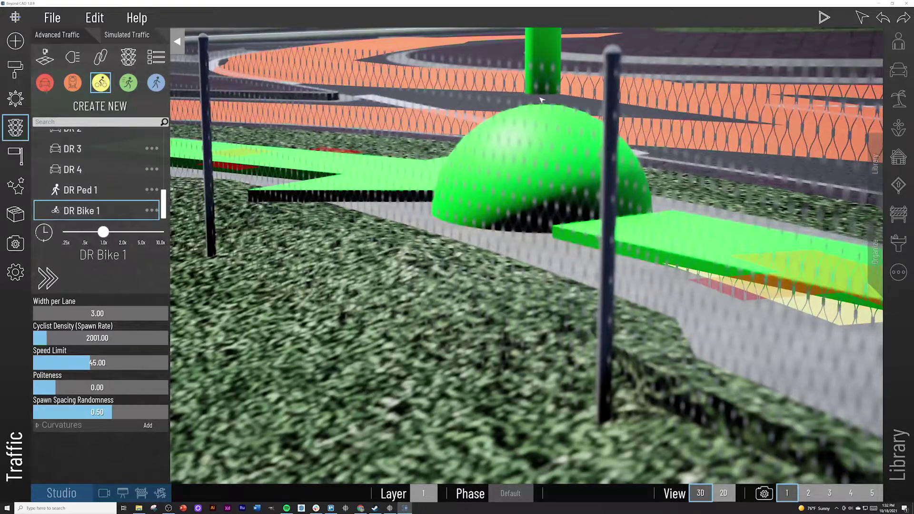
left_click(544, 75)
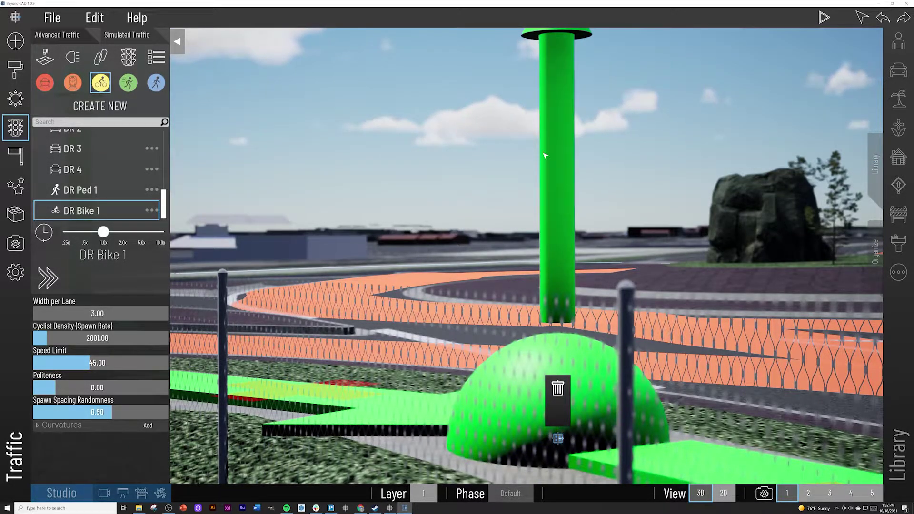
right_click_drag(547, 128, 560, 157)
left_click(696, 173)
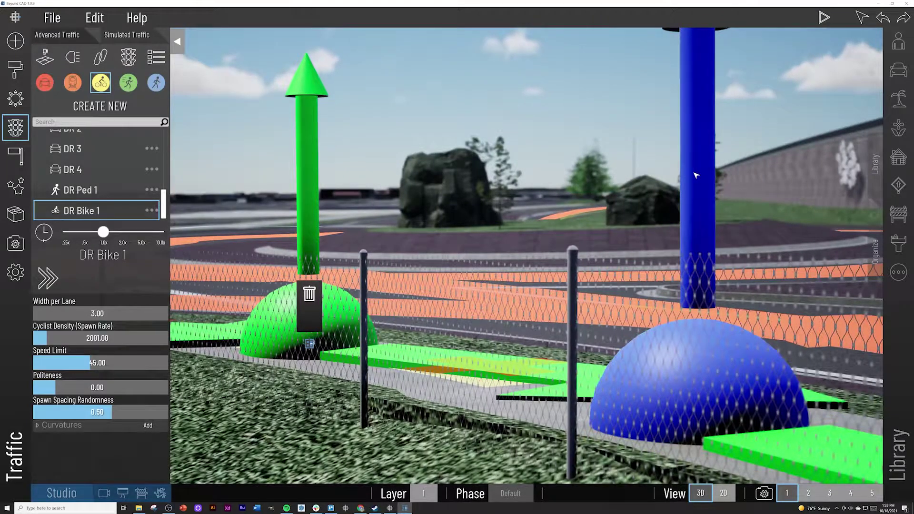
right_click_drag(659, 179, 495, 188)
left_click(390, 174)
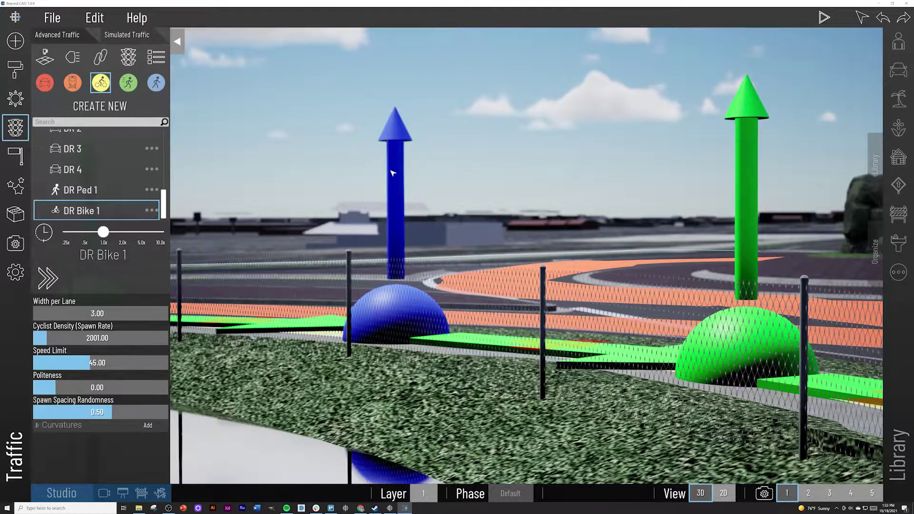
left_click(391, 171)
right_click_drag(392, 171, 451, 200)
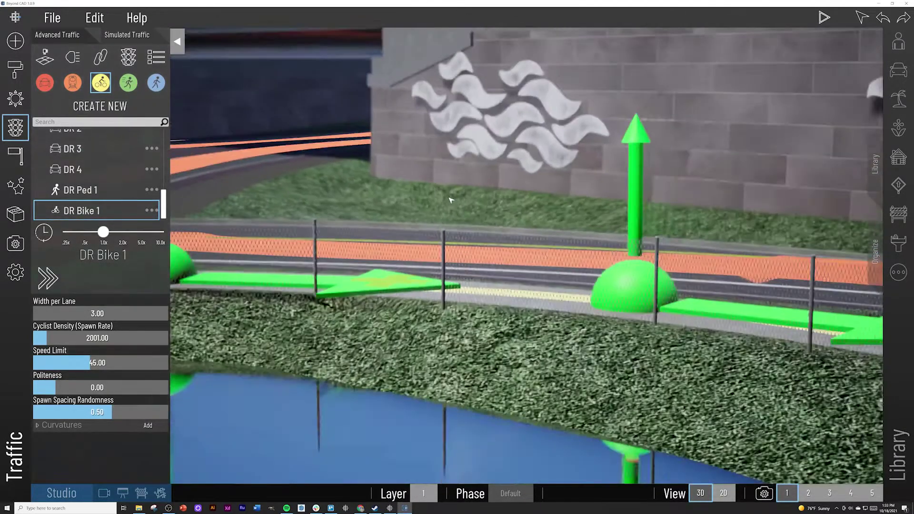
Restart the traffic simulation, close the traffic settings, and return to the DR Bike 1 video clip
left_click(825, 18)
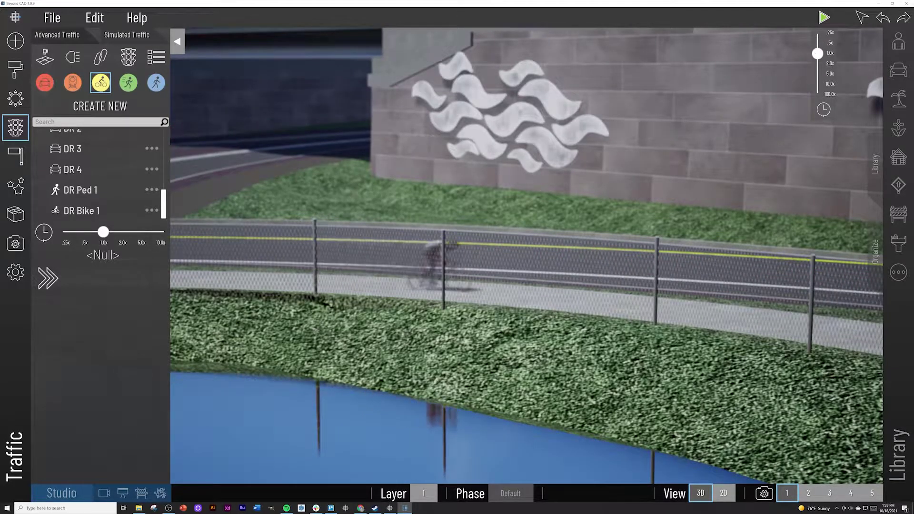
left_click(16, 129)
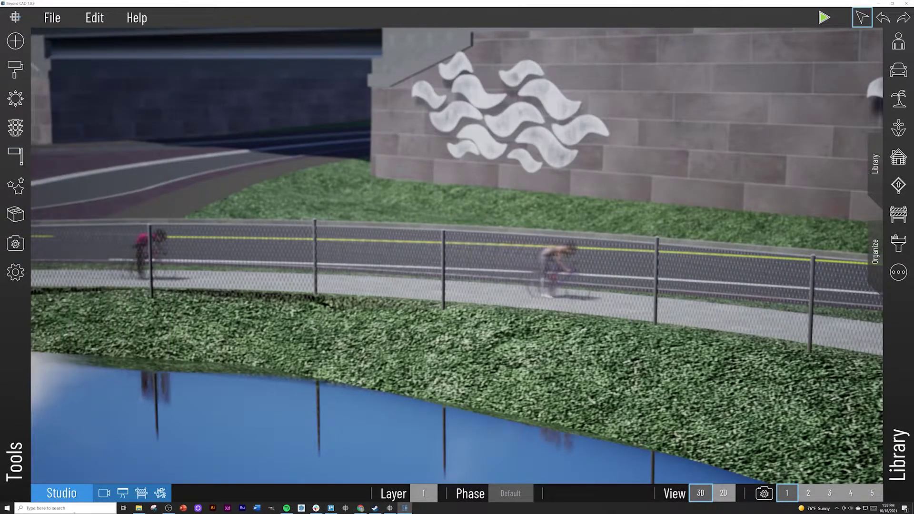
left_click(104, 494)
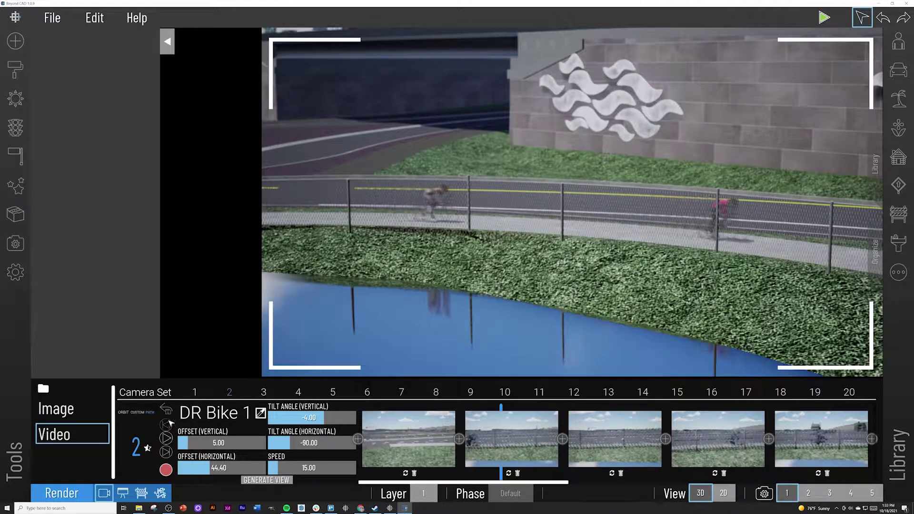
Set the DR Bike 1 clip's speed to 16, preview it from several points to the wall applique, and return to the clip list
left_click(166, 439)
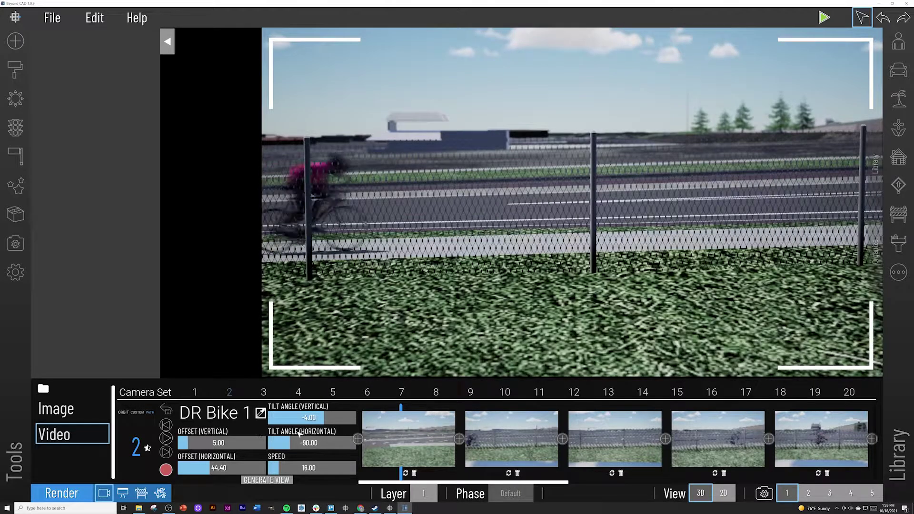
left_click_drag(418, 409, 469, 408)
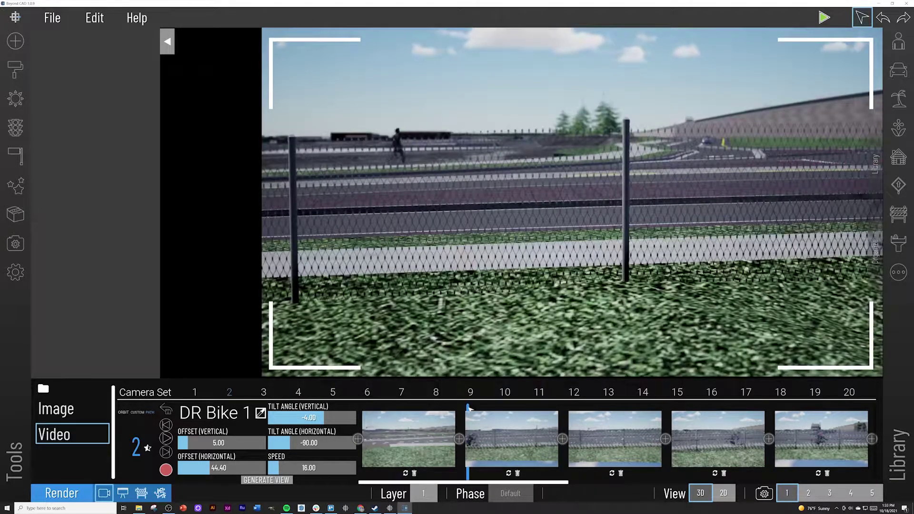
left_click(171, 438)
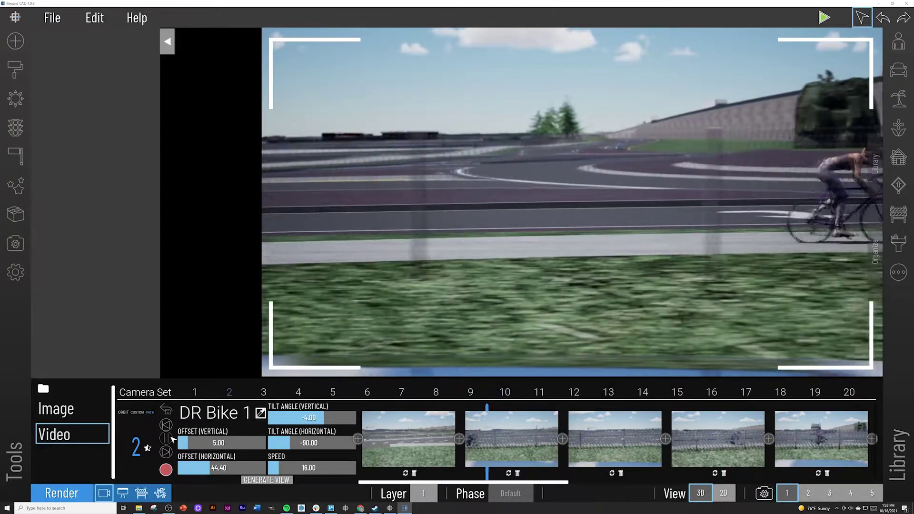
left_click(171, 438)
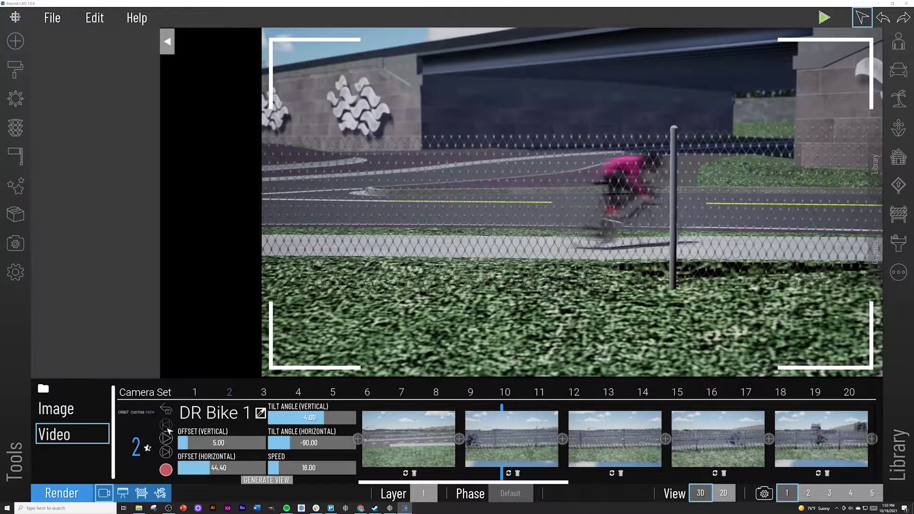
left_click_drag(502, 406, 464, 403)
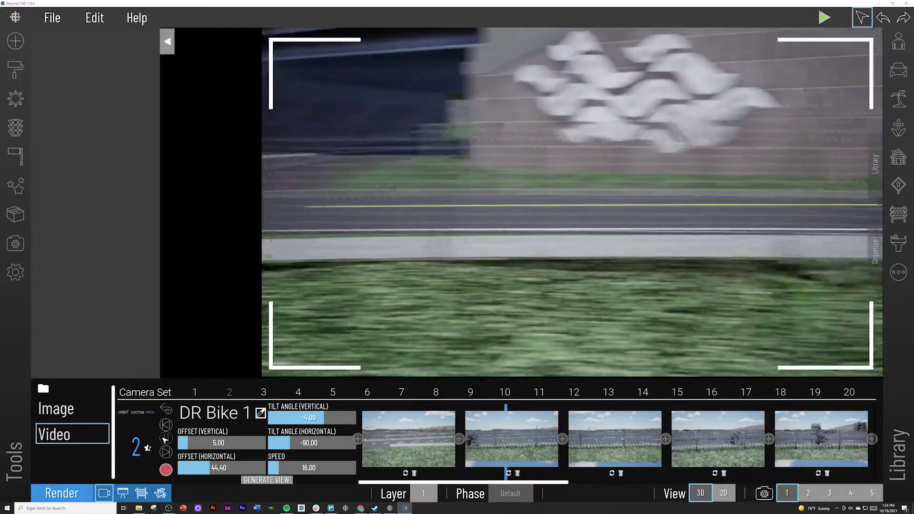
left_click(166, 438)
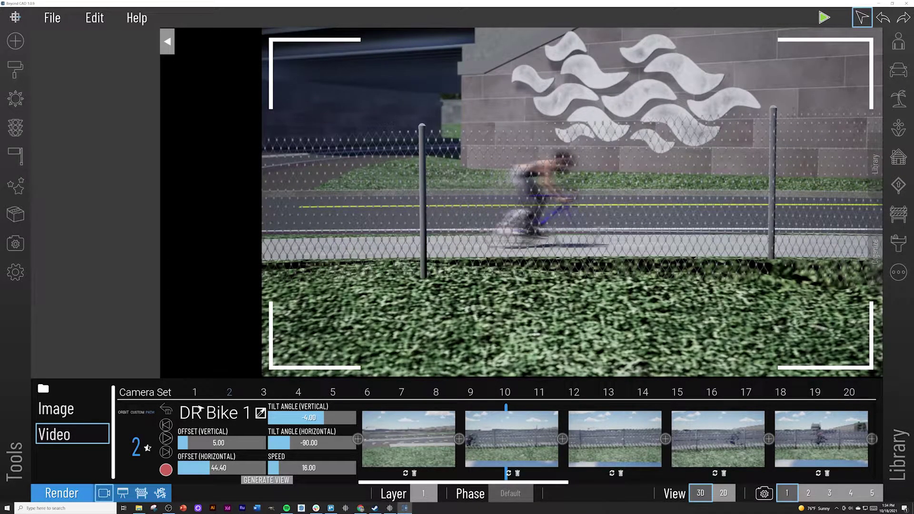
left_click(165, 410)
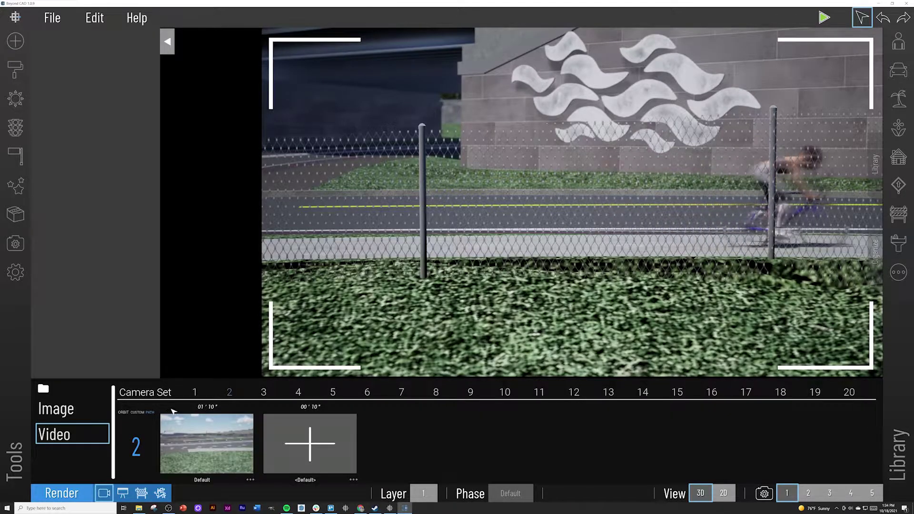
Open the custom DR 1 video clip in camera set 2 and leave the render studio
left_click(137, 412)
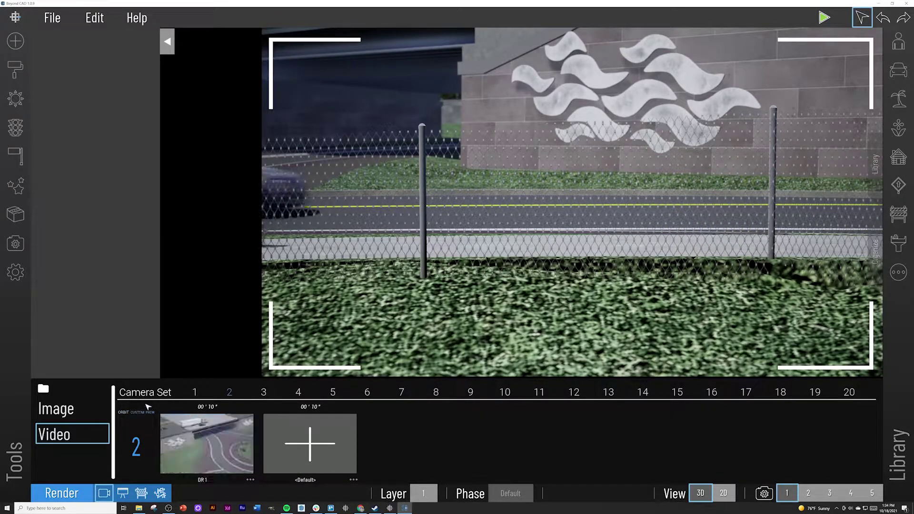
left_click(254, 435)
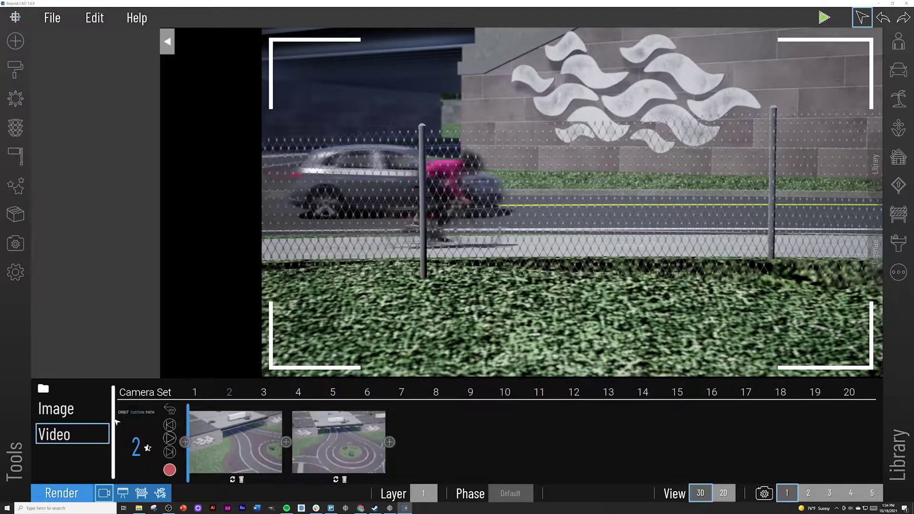
left_click(103, 492)
Switch the camera settings to preset 2, set its field of view to 59, and close the settings
left_click(15, 243)
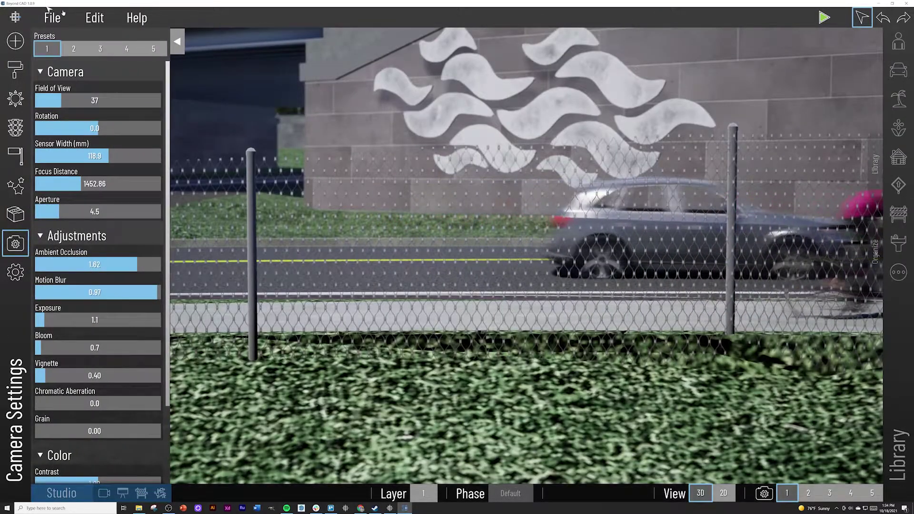
left_click(74, 48)
scroll(299, 146, "up", 3)
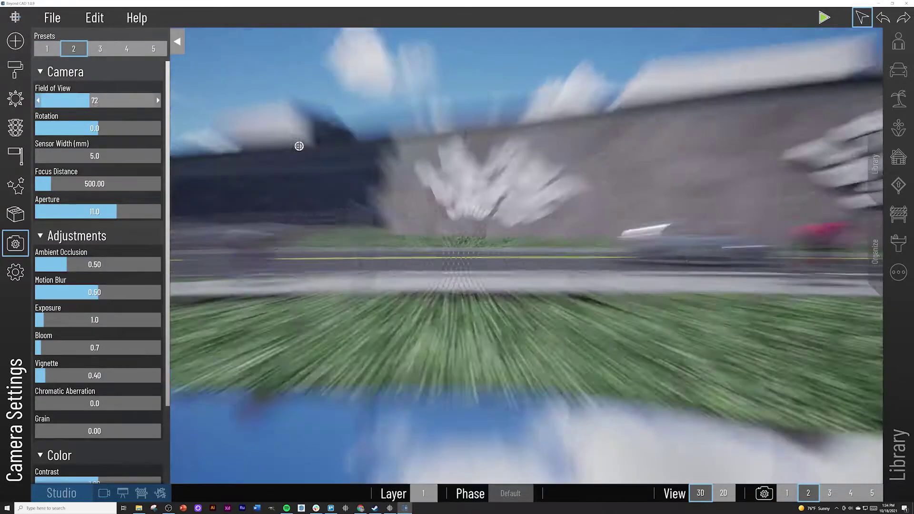
scroll(342, 158, "up", 3)
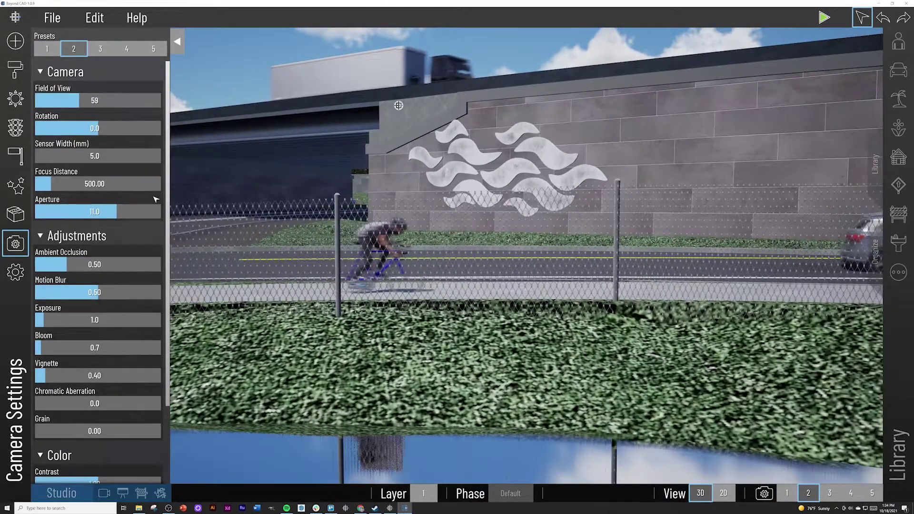
left_click(15, 244)
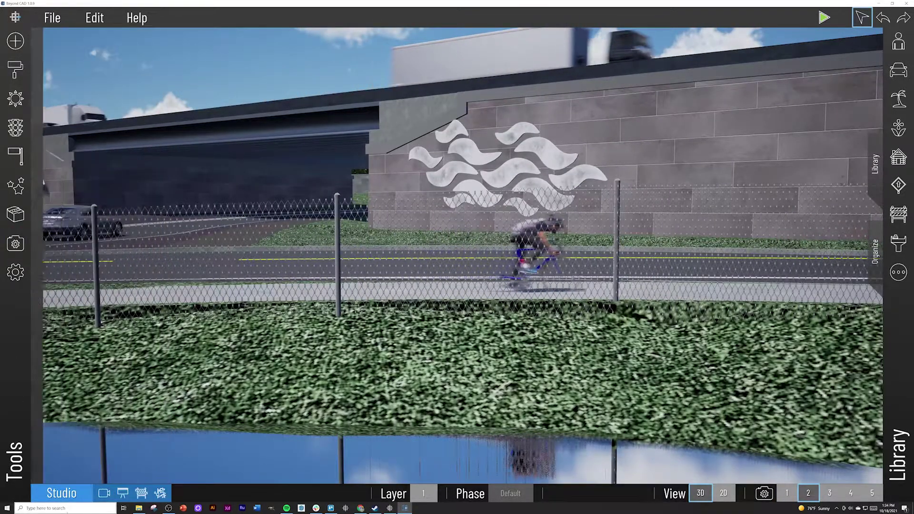
Return to the DR 1 clip in the render studio, preview its camera movement, and render it to video
left_click(103, 493)
left_click(71, 434)
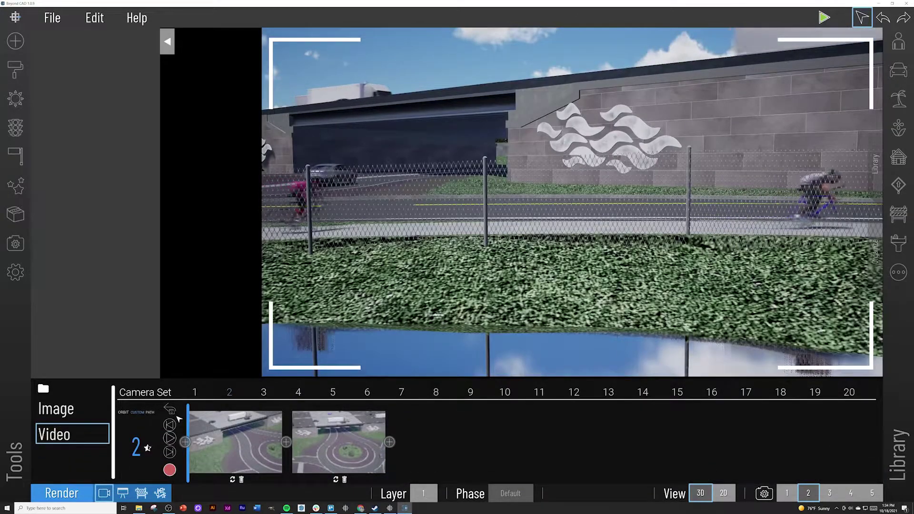
left_click(170, 438)
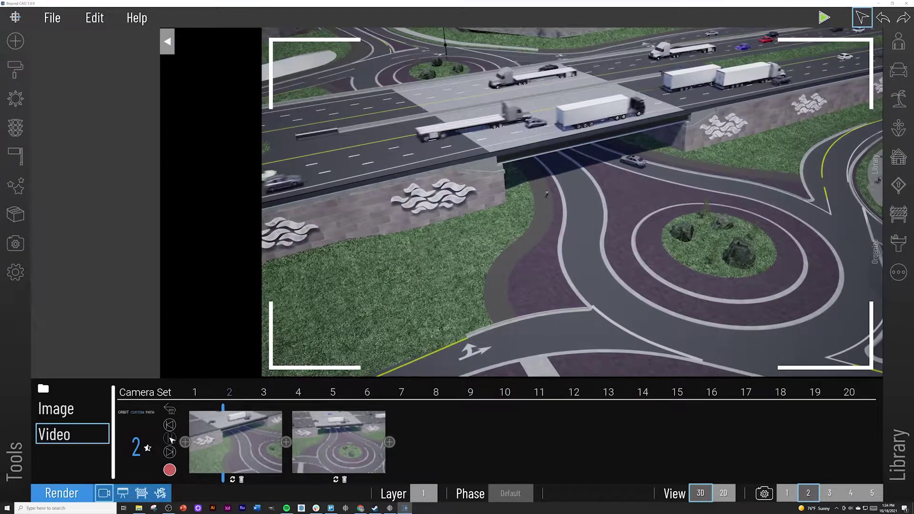
left_click(170, 438)
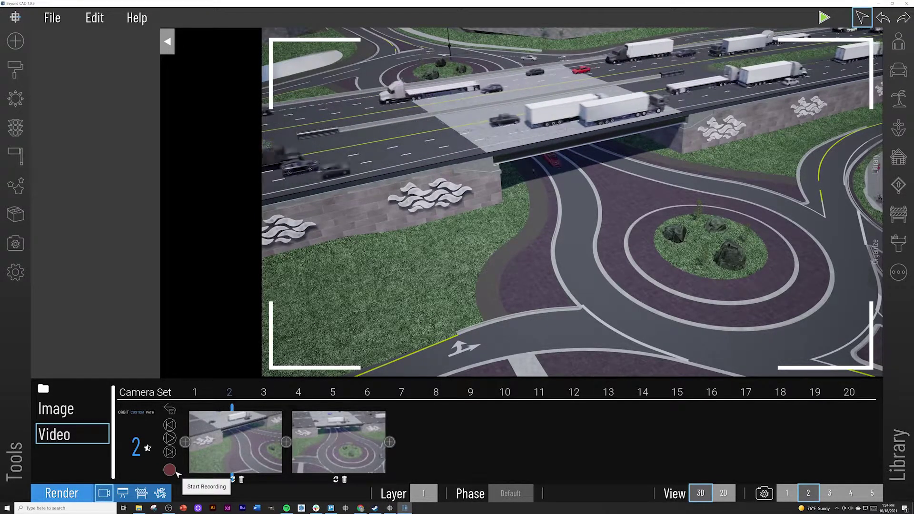
mouse_move(176, 472)
left_click(175, 425)
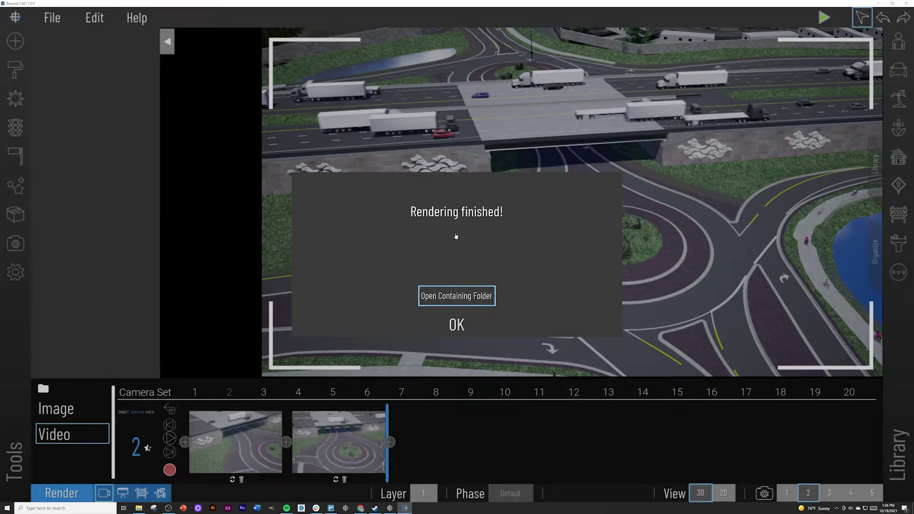
Play the rendered DR 1 video from its containing folder, and close the player, the folder, and the rendering notice
left_click(456, 296)
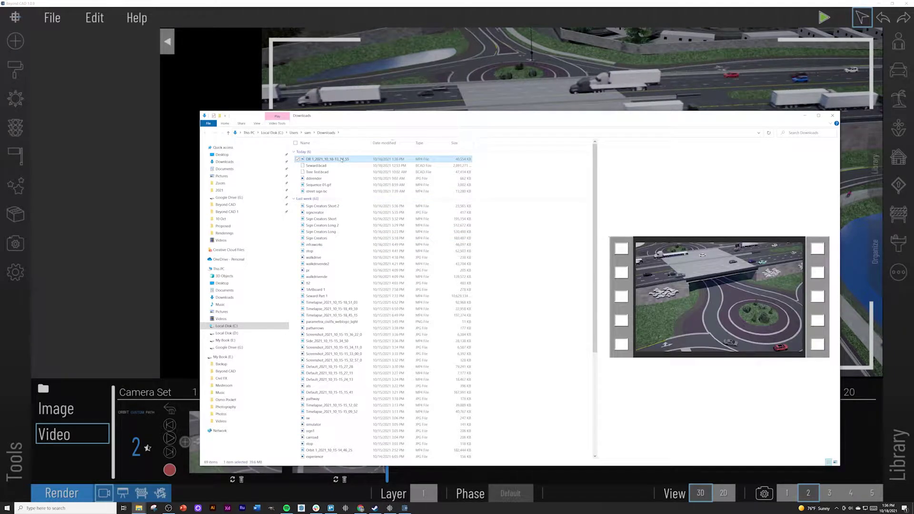
double_click(343, 159)
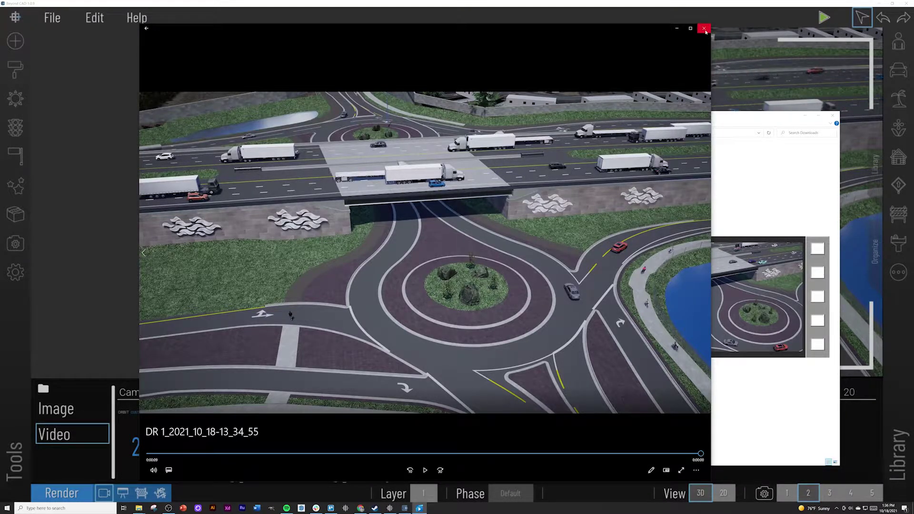
left_click(705, 31)
left_click(803, 117)
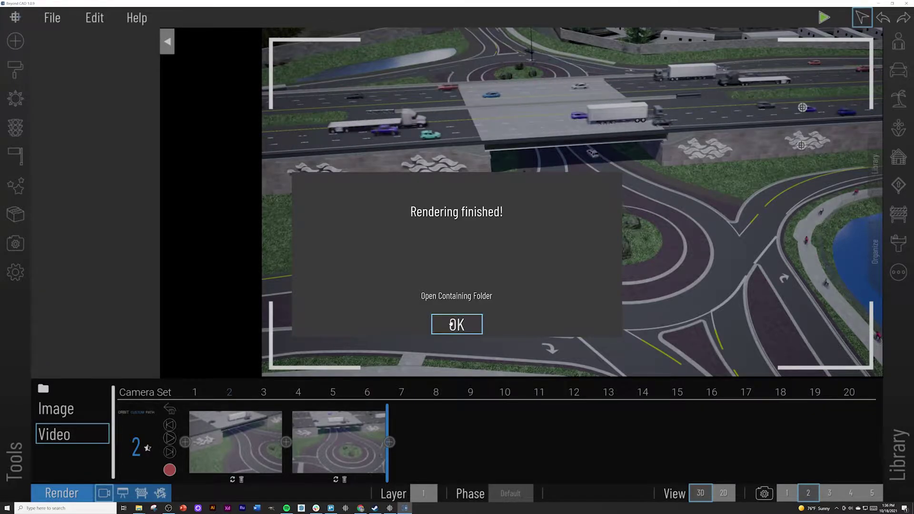
left_click(452, 324)
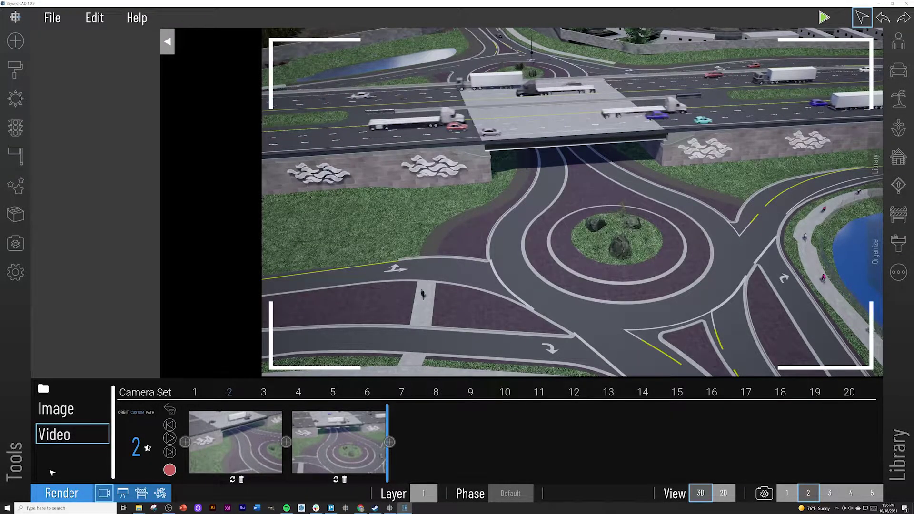
Stop the traffic simulation outside the studio, open the DR Bike 1 path's cyclist density for editing, and close the traffic settings
left_click(104, 493)
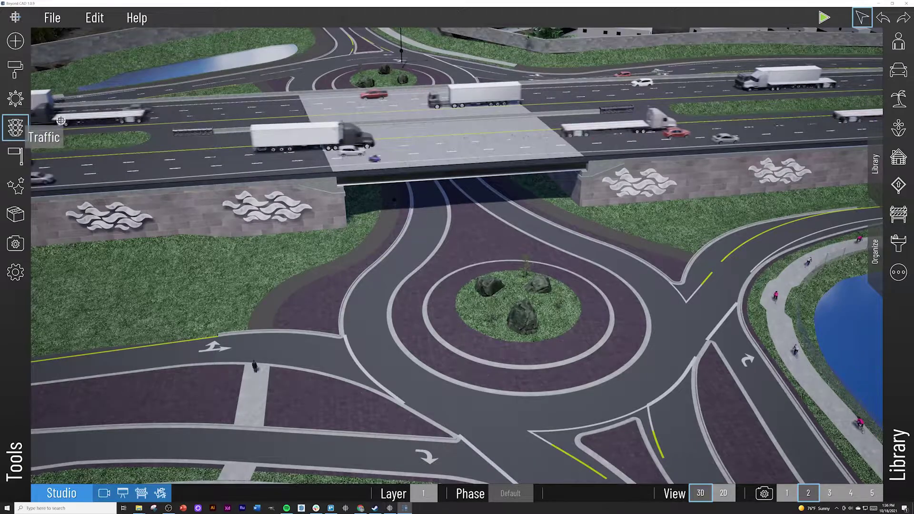
left_click(16, 127)
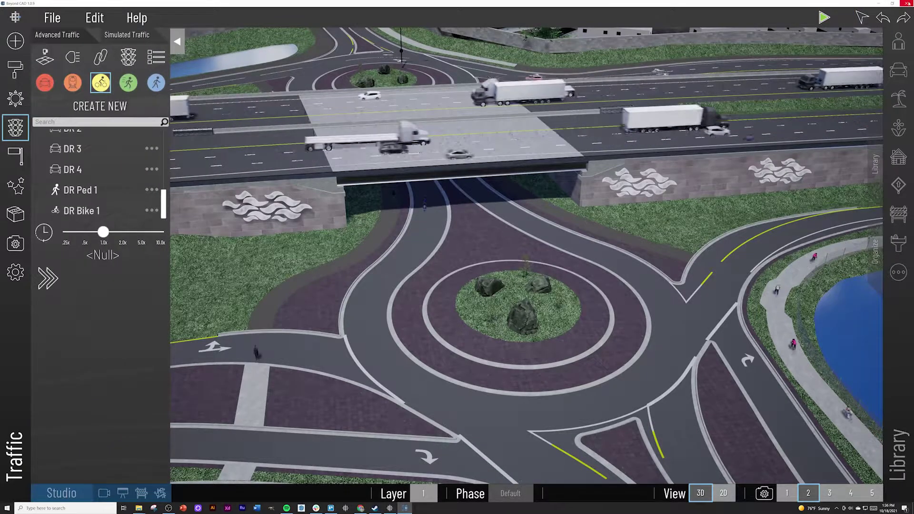
left_click(824, 18)
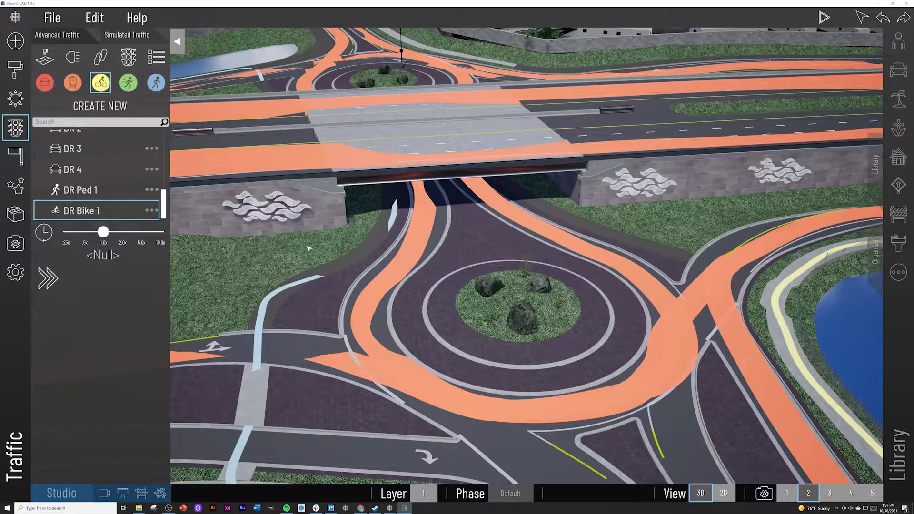
right_click_drag(397, 257, 434, 200)
scroll(681, 381, "up", 5)
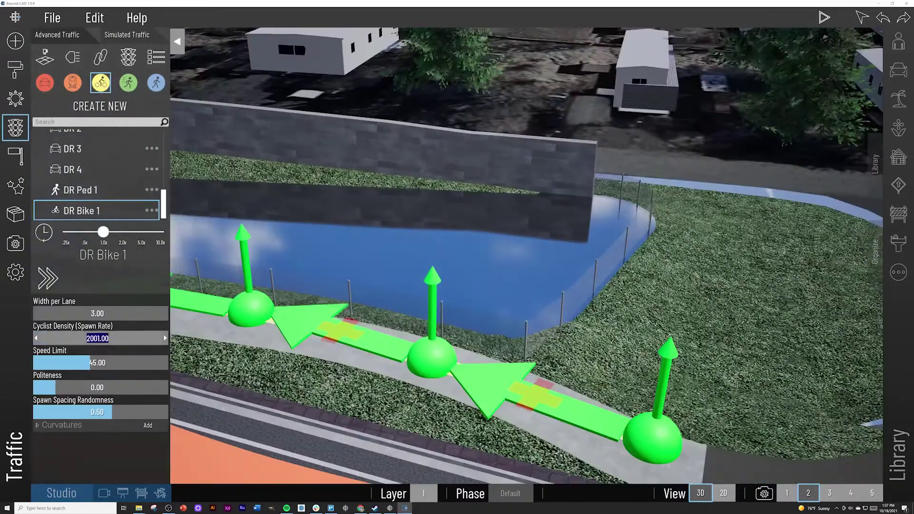
key("Escape")
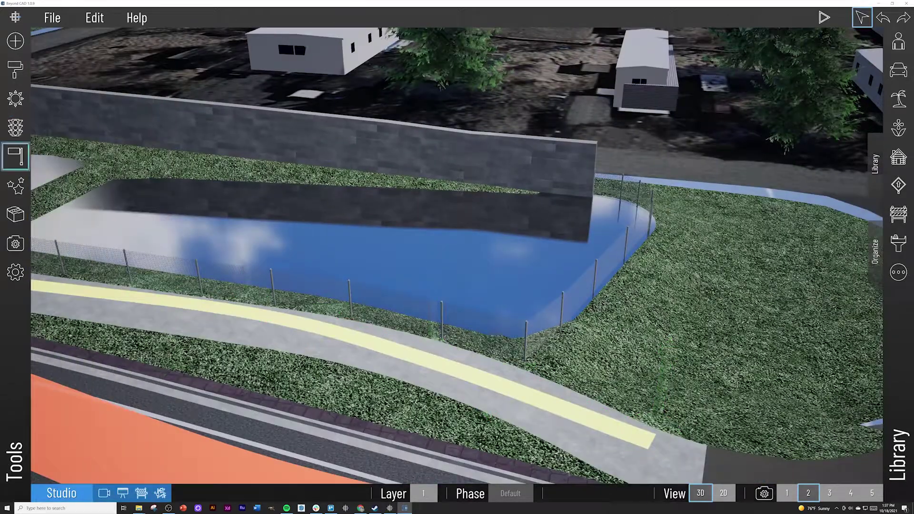
right_click_drag(171, 302, 149, 301)
scroll(152, 302, "down", 4)
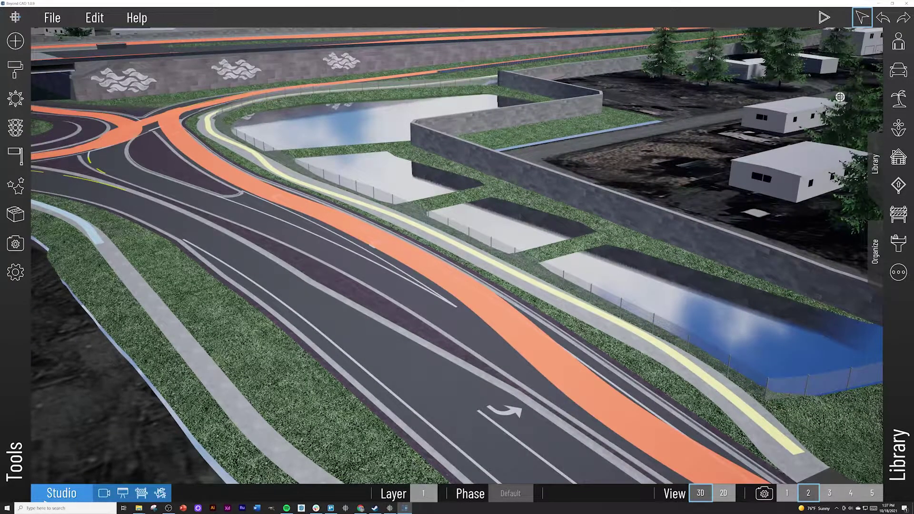
Open image camera set 2 in the render studio and restart the traffic simulation at 2.0x speed
left_click(107, 495)
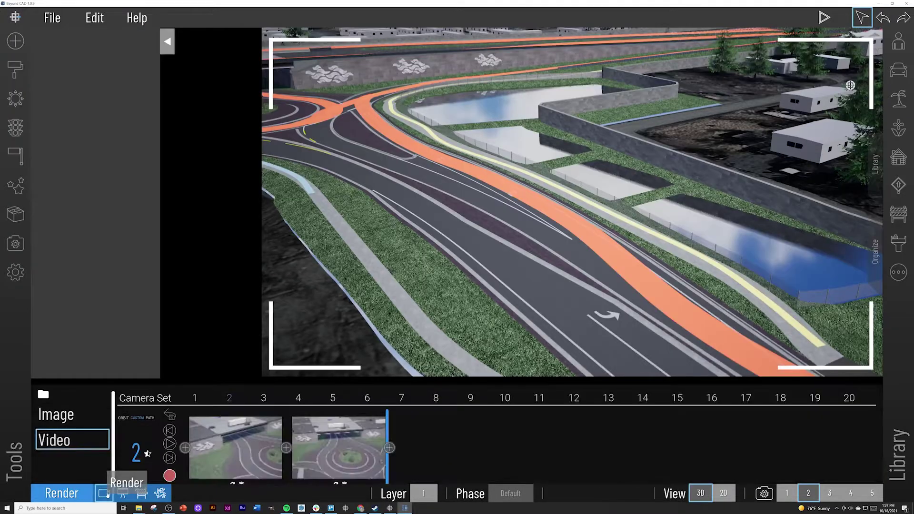
left_click(84, 414)
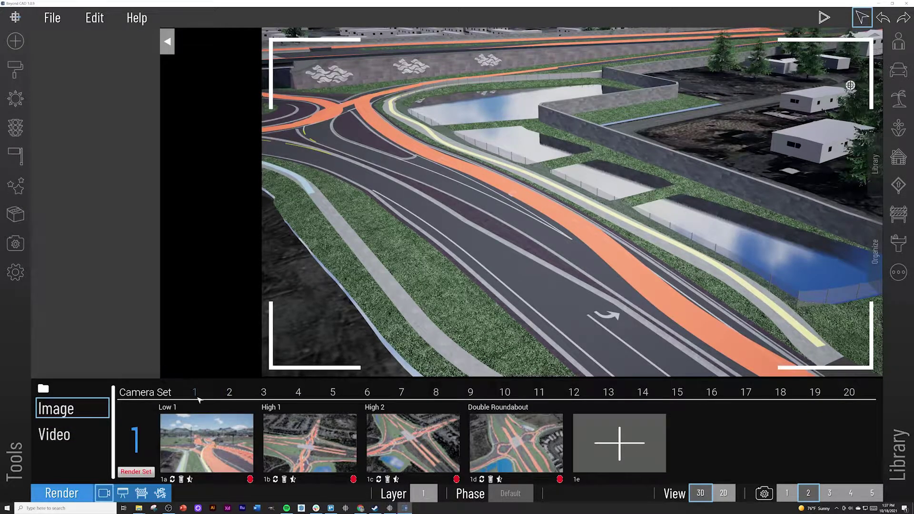
left_click(229, 392)
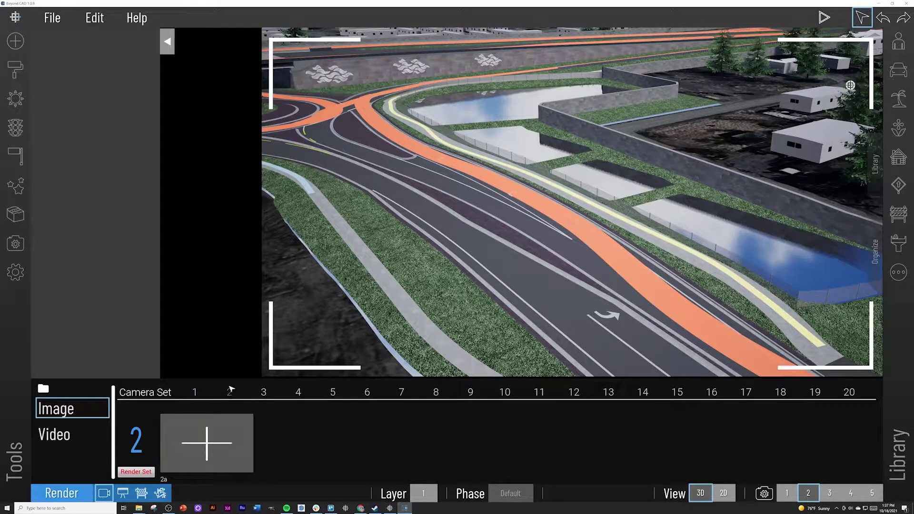
left_click(817, 13)
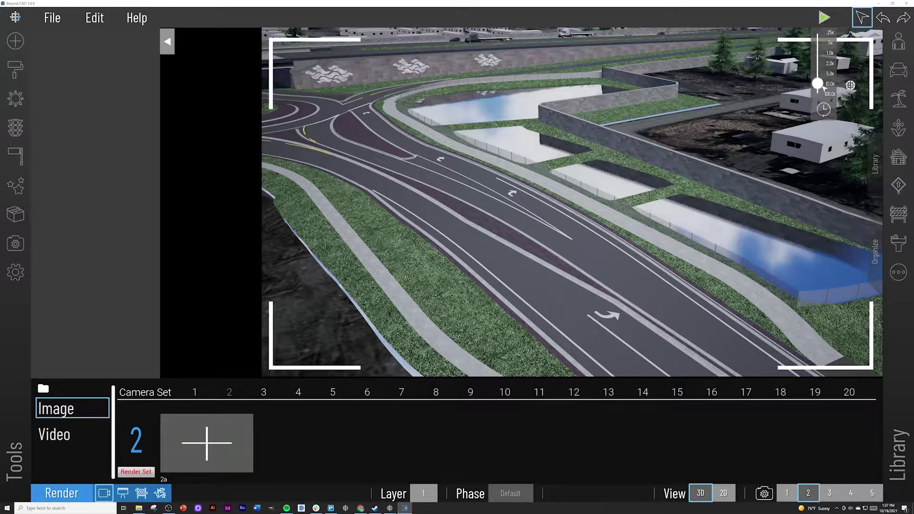
left_click_drag(824, 89, 823, 57)
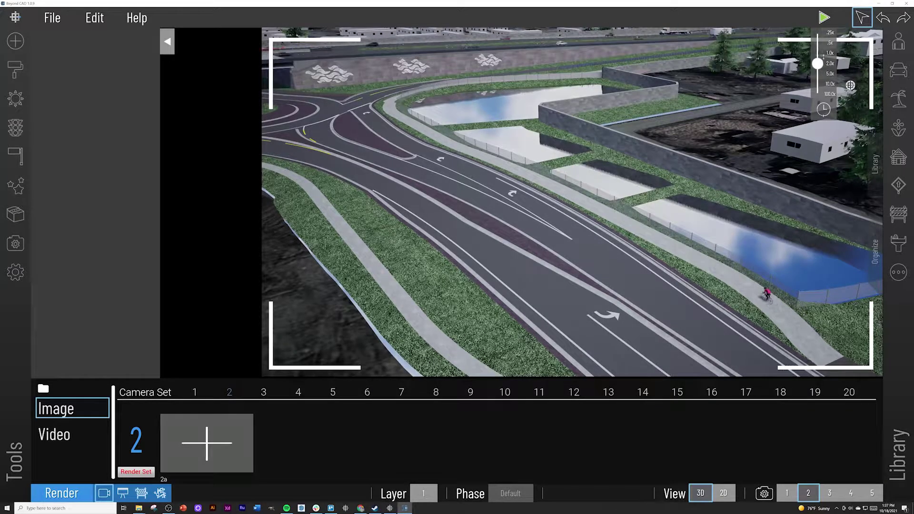
Save an image view facing the roundabout and overpass as shot 2a, and display its render resolution options
right_click_drag(584, 118, 506, 121)
key("w")
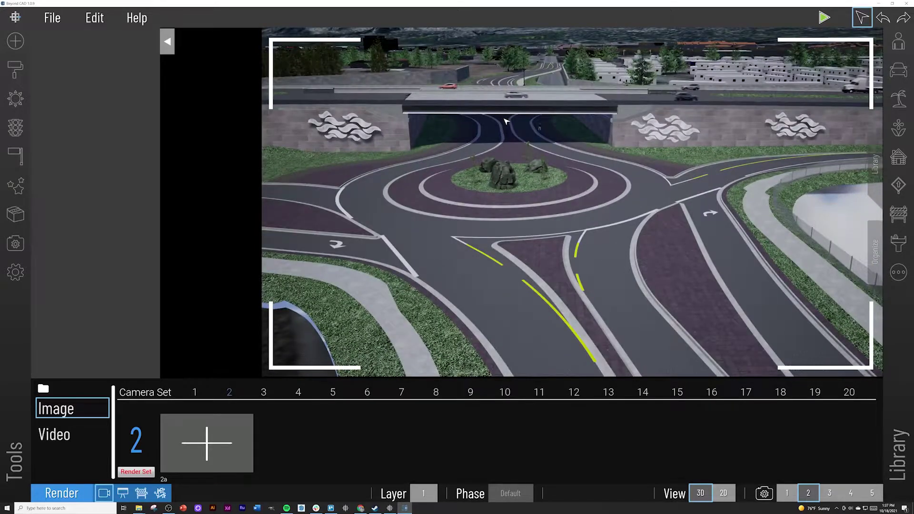
left_click(208, 471)
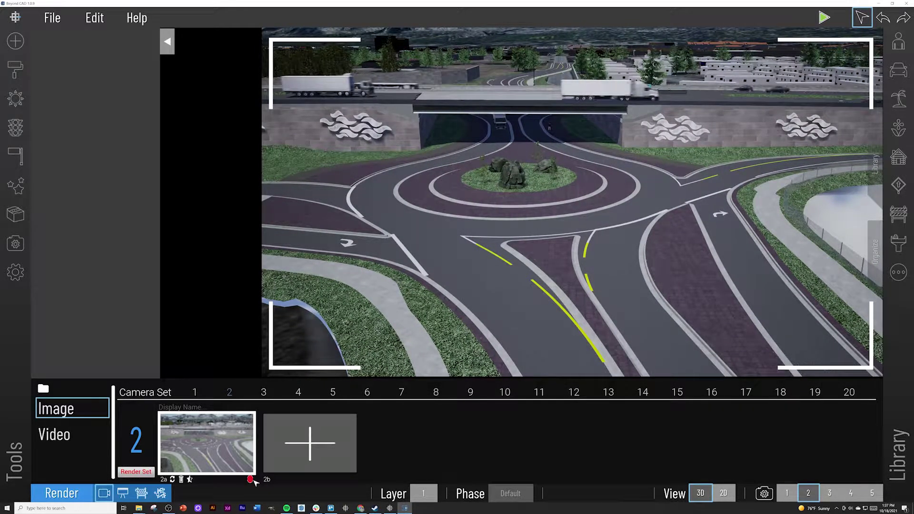
mouse_move(253, 481)
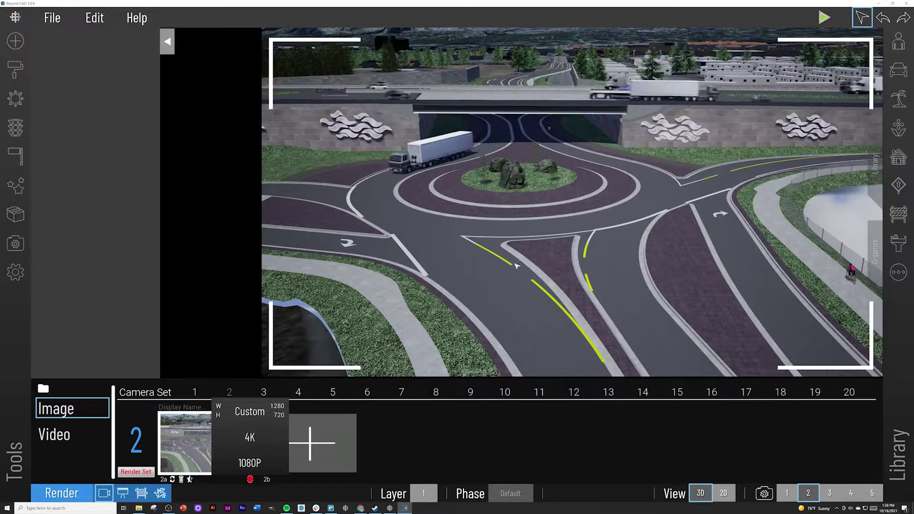
Save a low image view across the fenced pond toward the overpass as shot 2b, and display its resolution options
right_click_drag(554, 251, 427, 364)
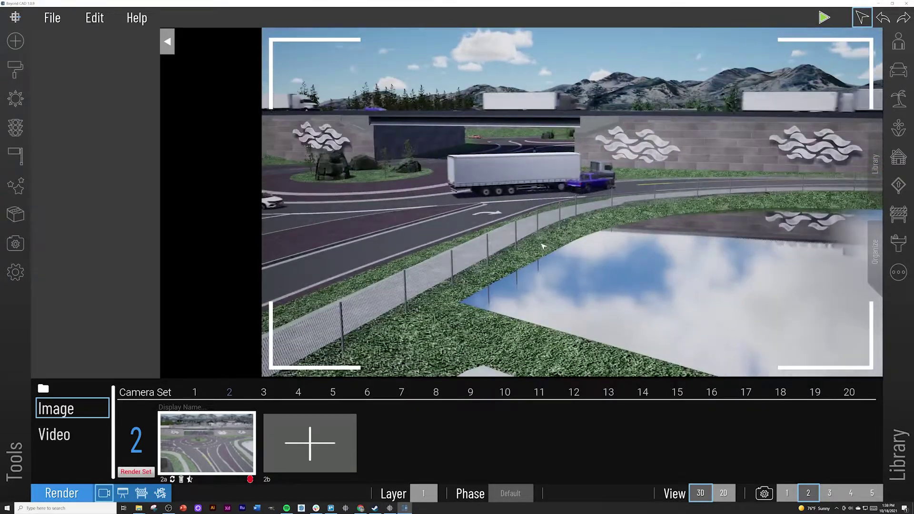
left_click(317, 440)
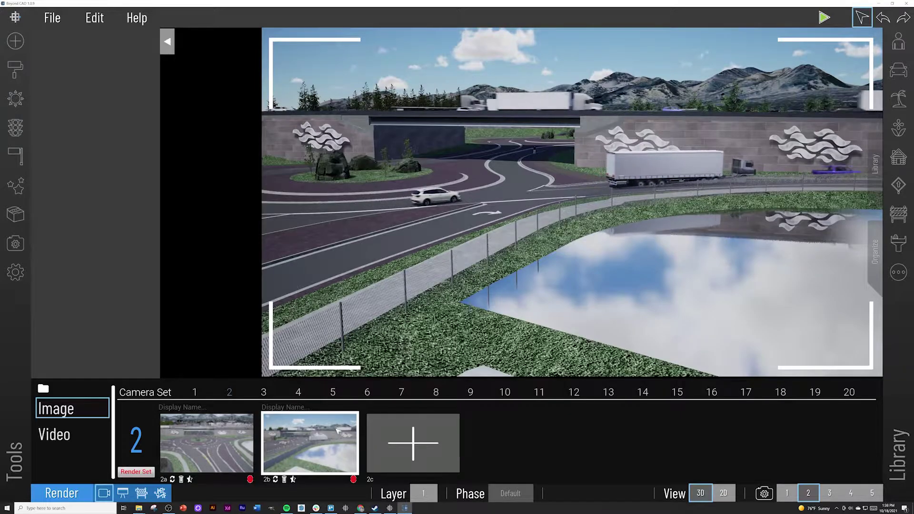
left_click(353, 479)
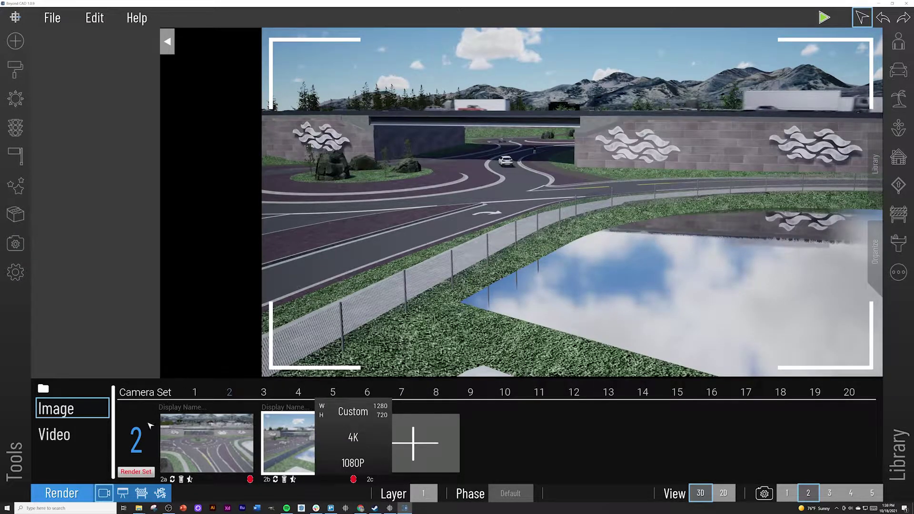
Create a custom clip in video camera set 2 with keyframes at the pond and the roundabout, and select the first keyframe
left_click(70, 436)
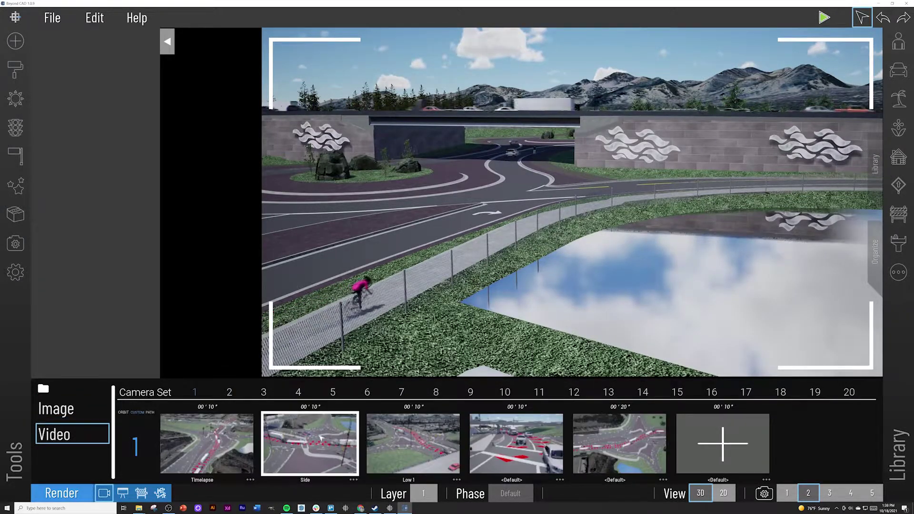
left_click(233, 393)
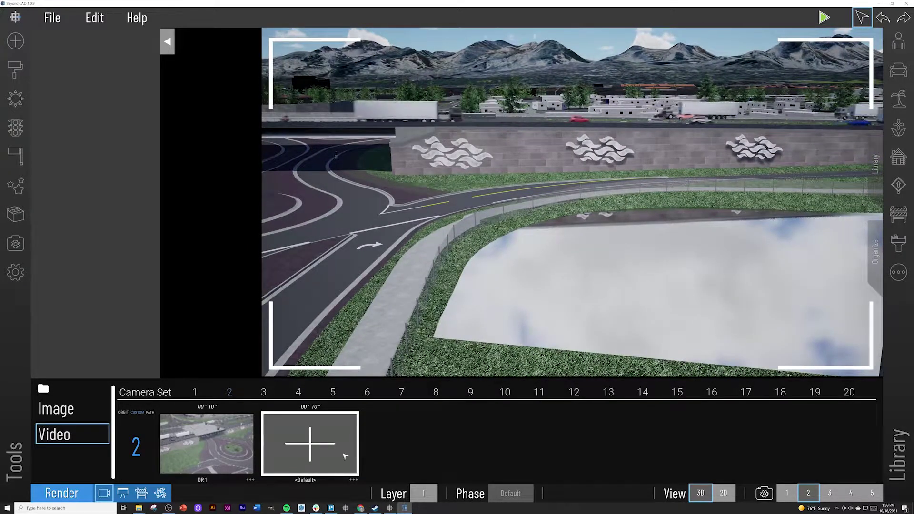
left_click(317, 458)
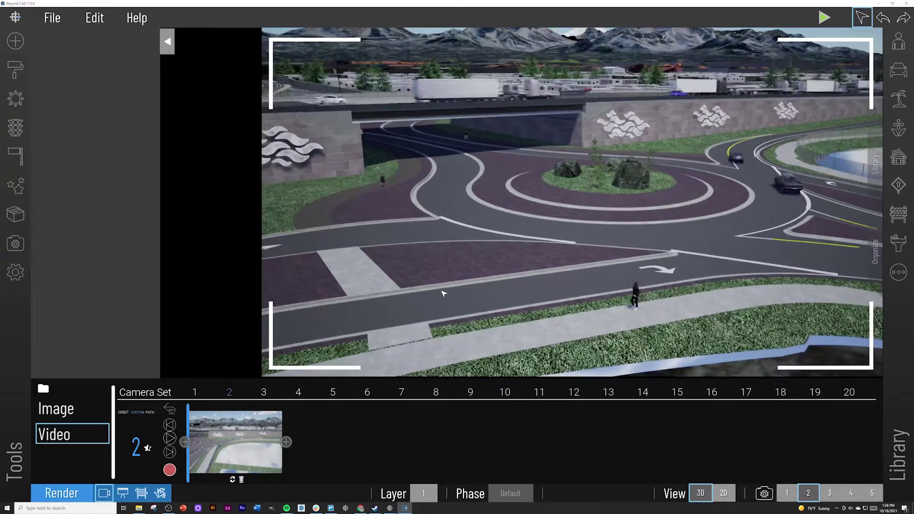
left_click(286, 442)
left_click(236, 442)
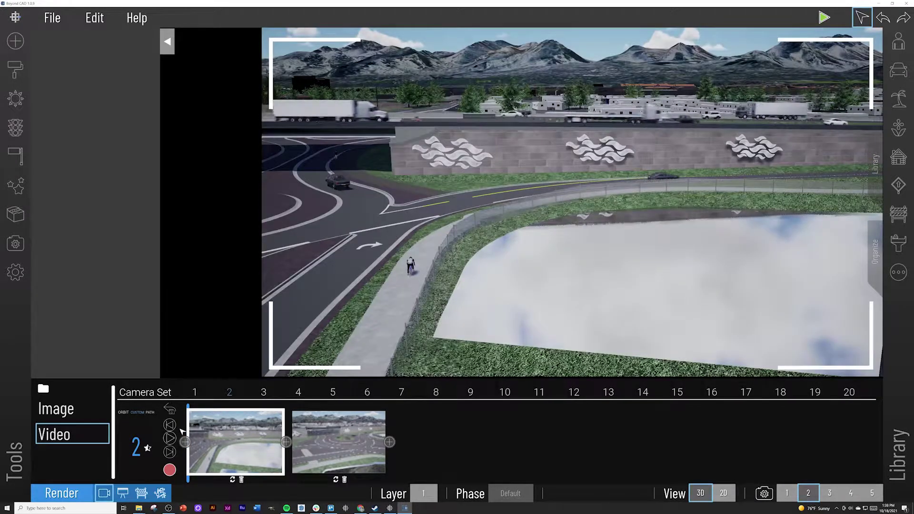
Preview the camera move from the pond to the roundabout and check the views of both keyframes
left_click(170, 438)
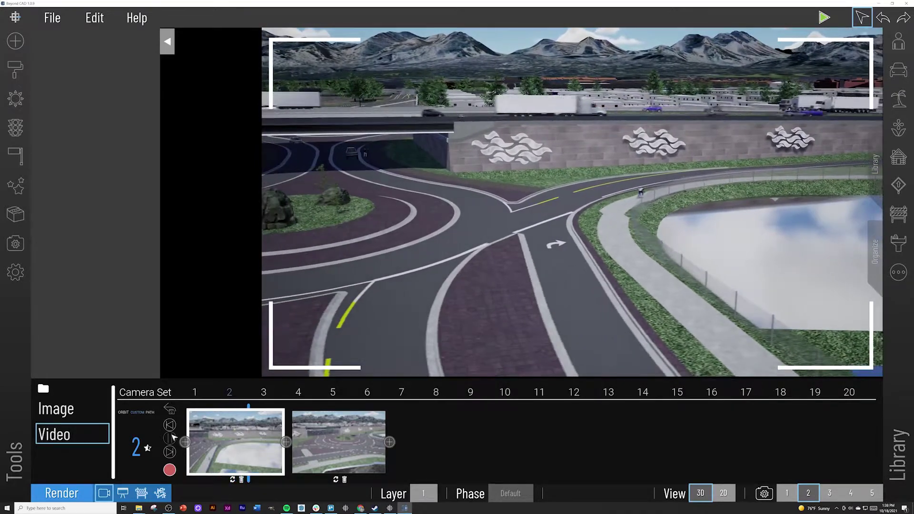
left_click(170, 438)
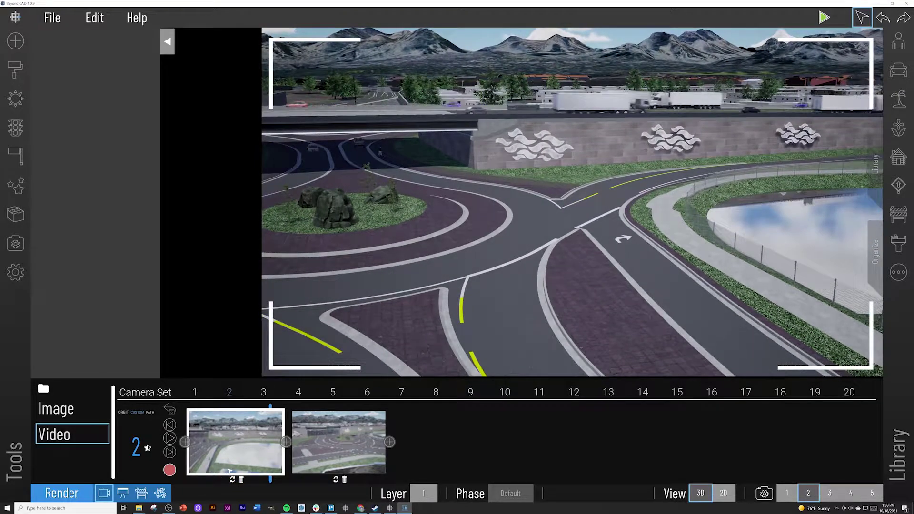
right_click_drag(546, 280, 586, 269)
left_click(370, 421)
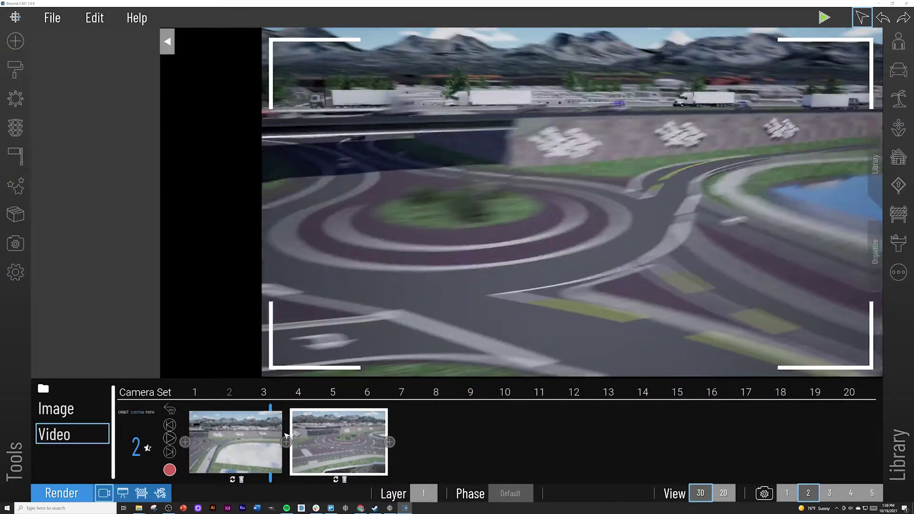
left_click(236, 442)
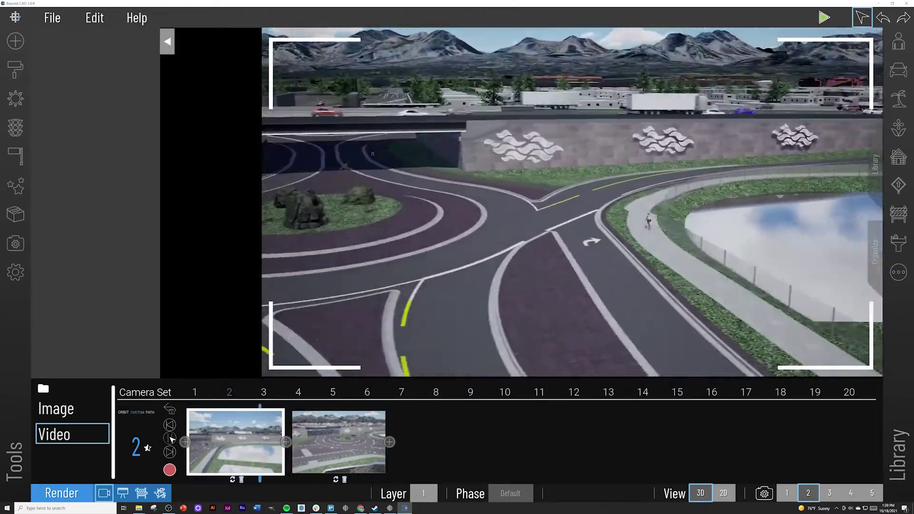
Start test renders of the pond-to-roundabout clip at 4K, stopping the recording before it reaches full duration
left_click(170, 470)
left_click(183, 430)
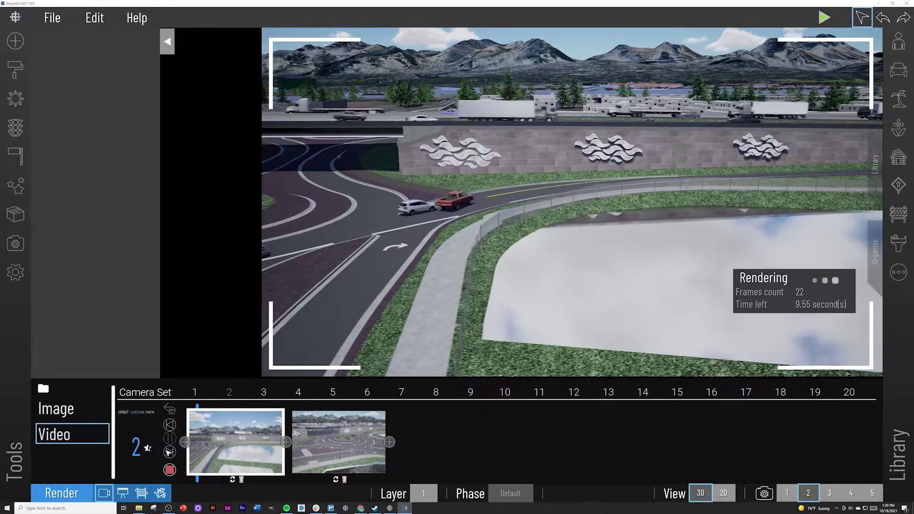
left_click(169, 470)
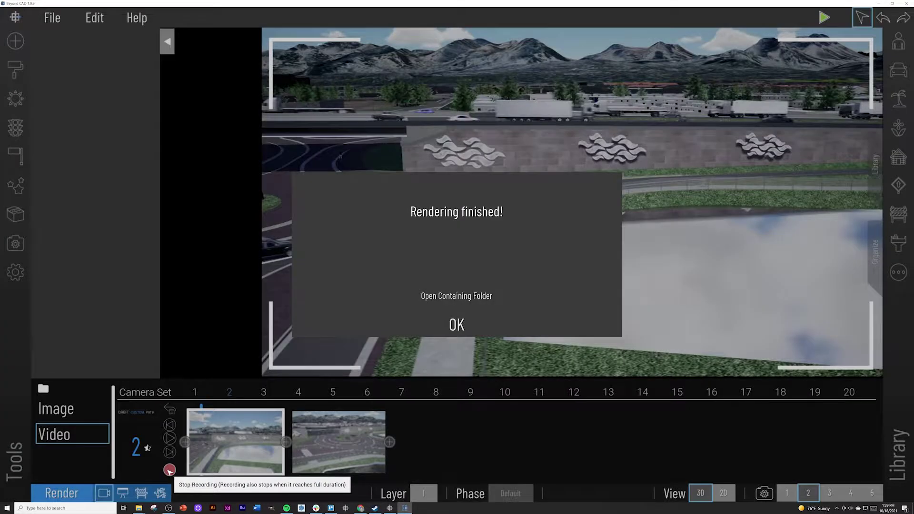
left_click(457, 325)
left_click(170, 470)
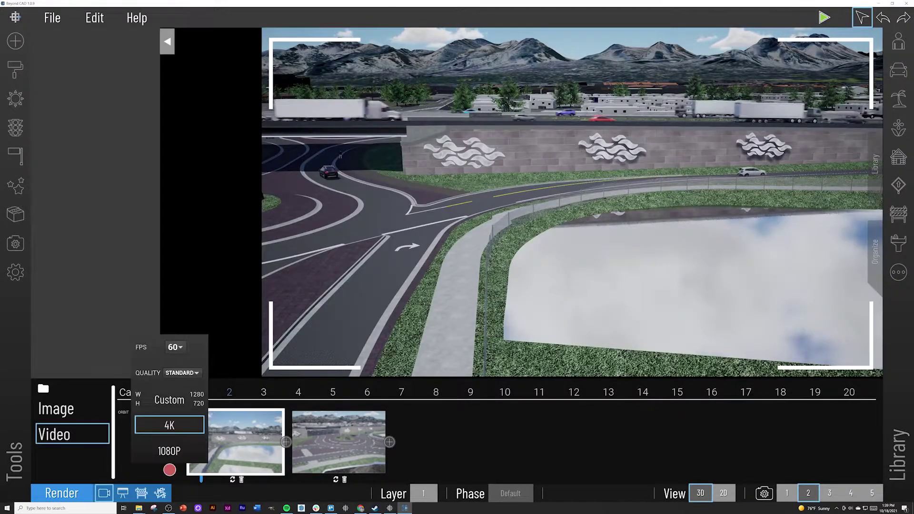
left_click(174, 426)
left_click(169, 470)
Create another custom clip with keyframes at the pond and above the roundabout, preview it, and render the full clip
left_click(170, 410)
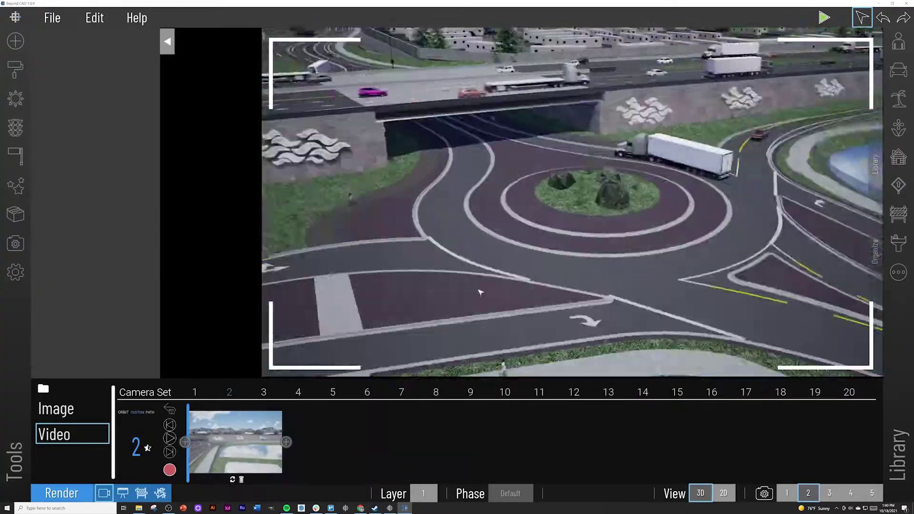
left_click(286, 442)
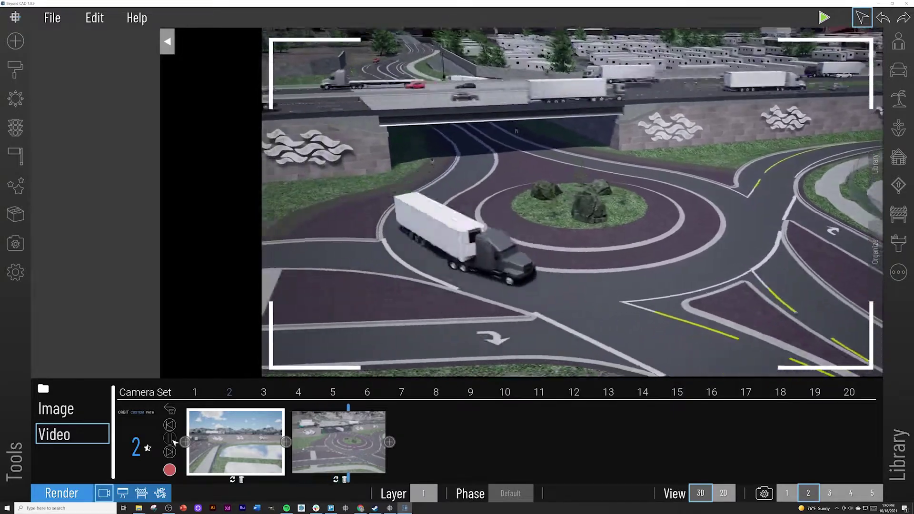
left_click(170, 470)
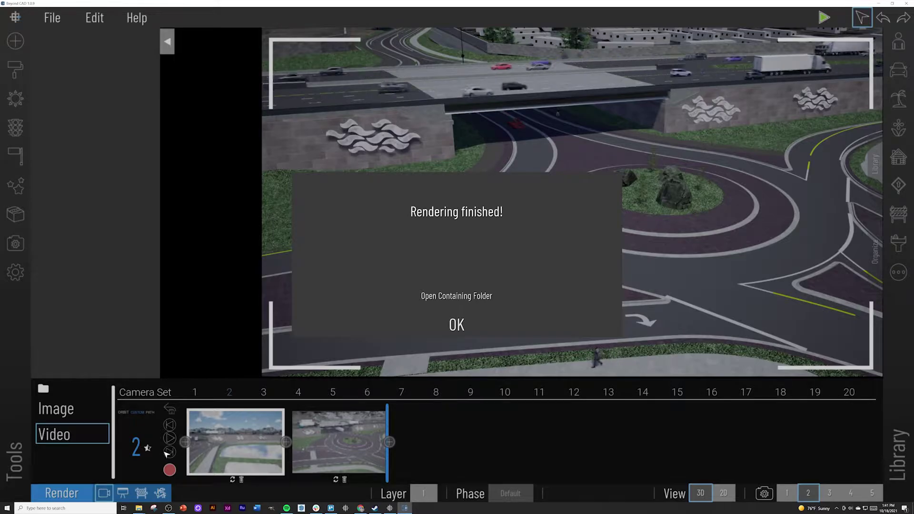
Watch the rendered pond-to-roundabout video from its containing folder, and dismiss the player, folder and render message
left_click(456, 296)
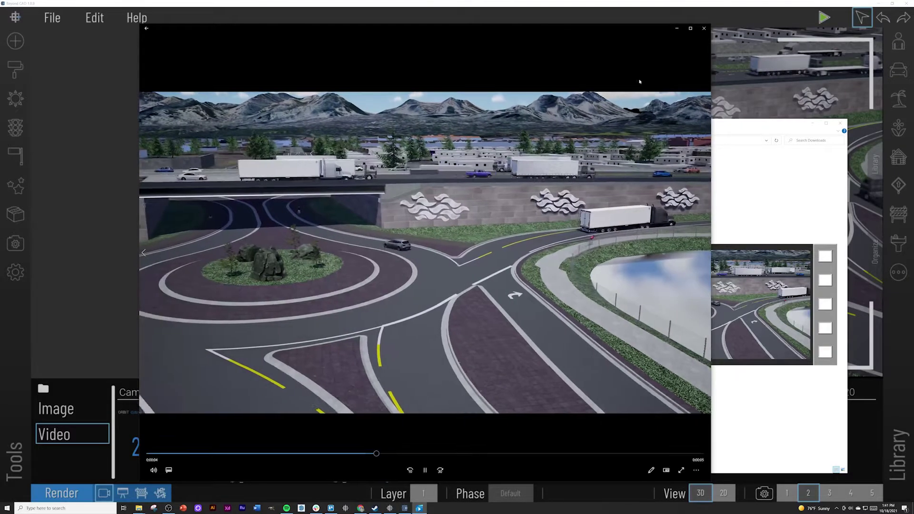
left_click(704, 29)
left_click(593, 68)
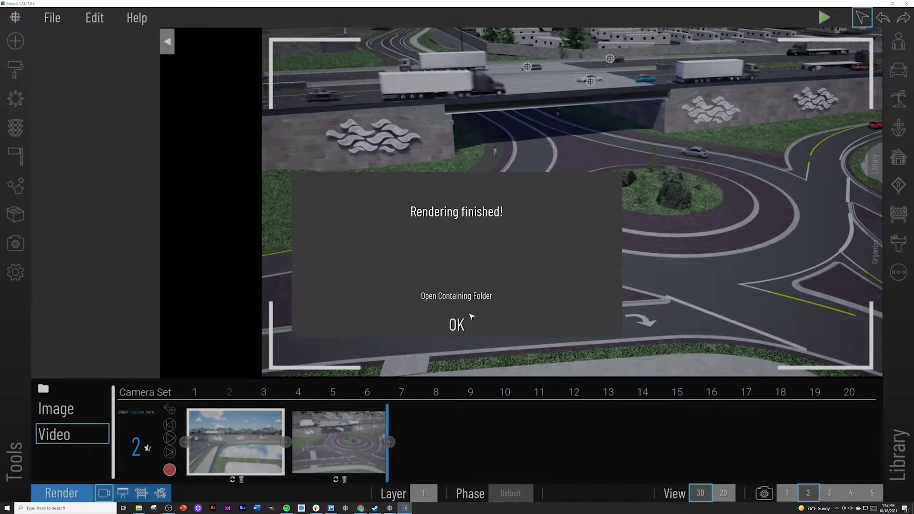
left_click(458, 324)
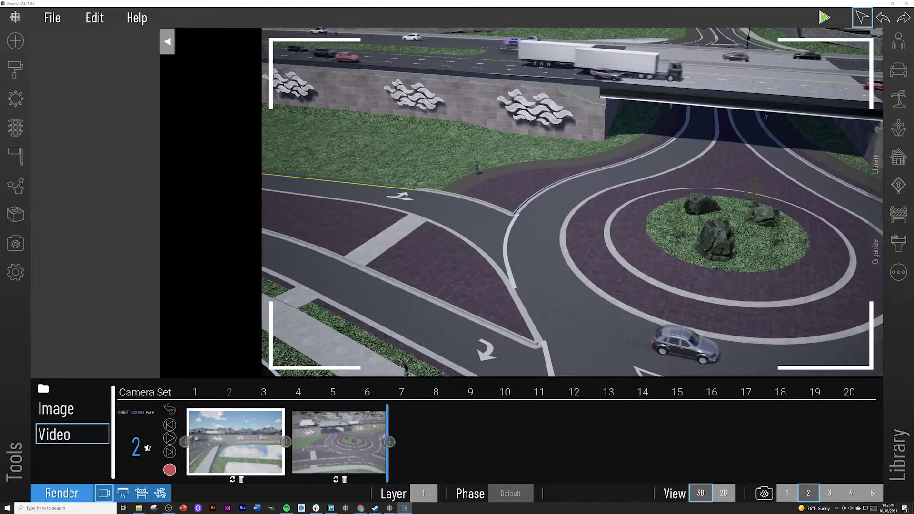
Create a custom clip with two keyframes around the photographer beneath the overpass, preview it from the start, and render it
left_click(169, 408)
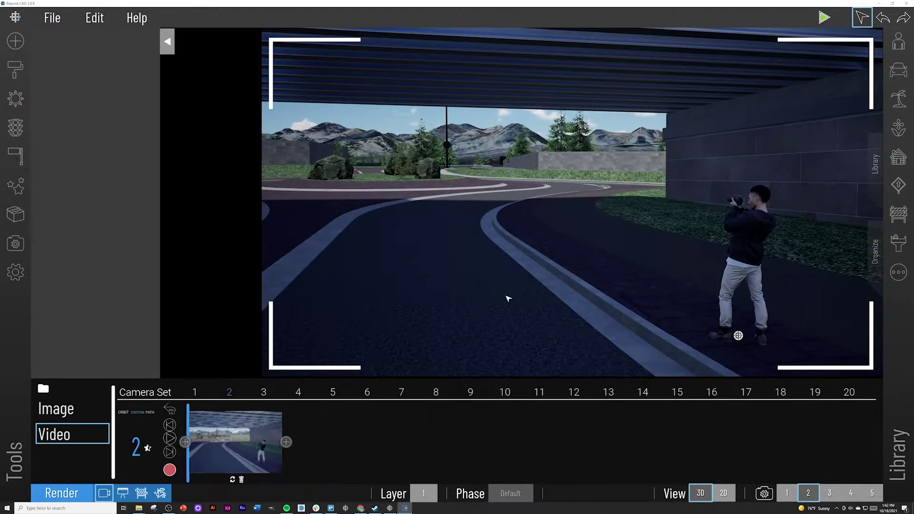
left_click(286, 442)
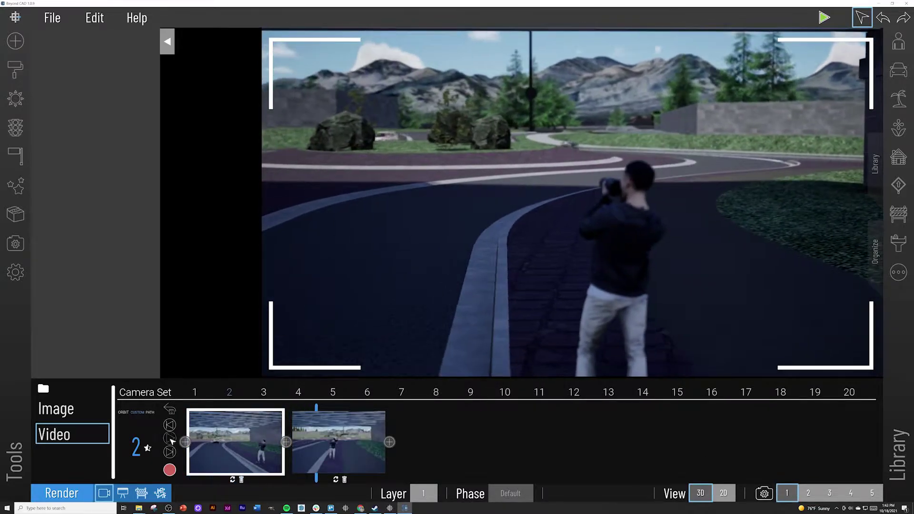
left_click(170, 438)
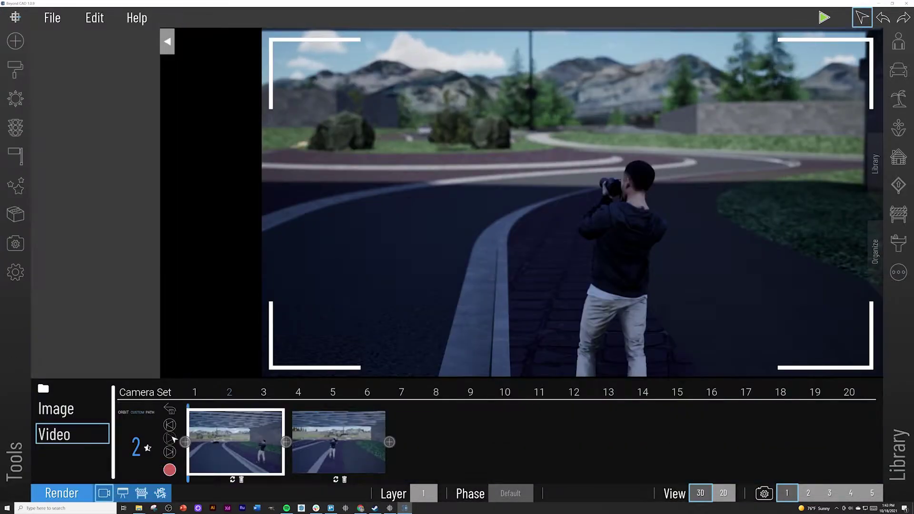
left_click(170, 426)
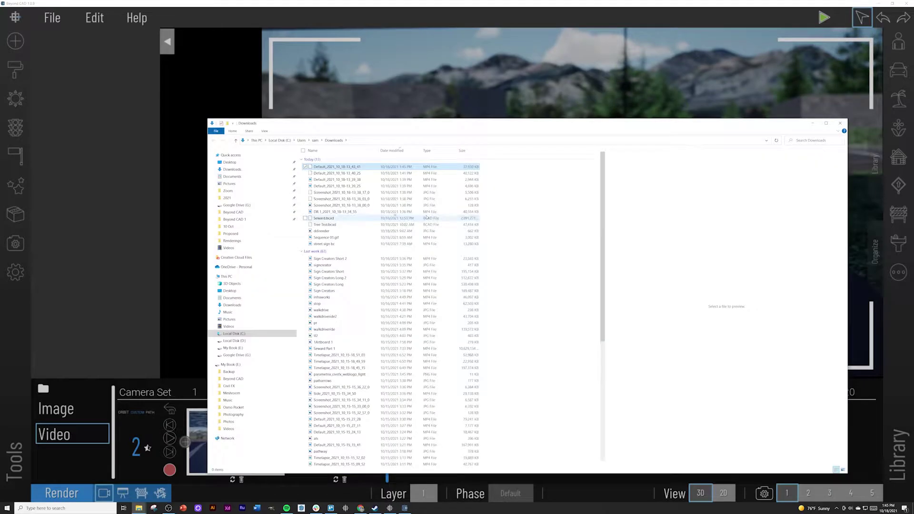
Watch the rendered photographer video from the Downloads folder, and dismiss the player, folder and render message
double_click(353, 168)
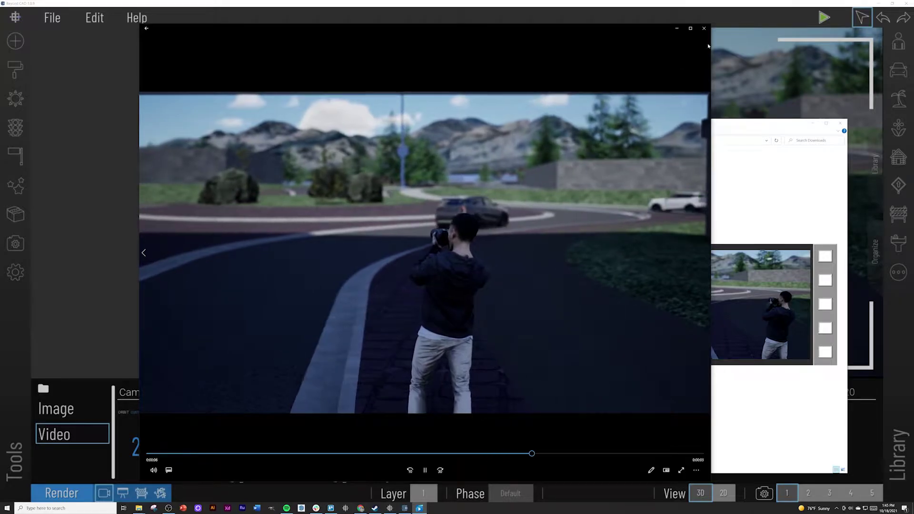
left_click(704, 28)
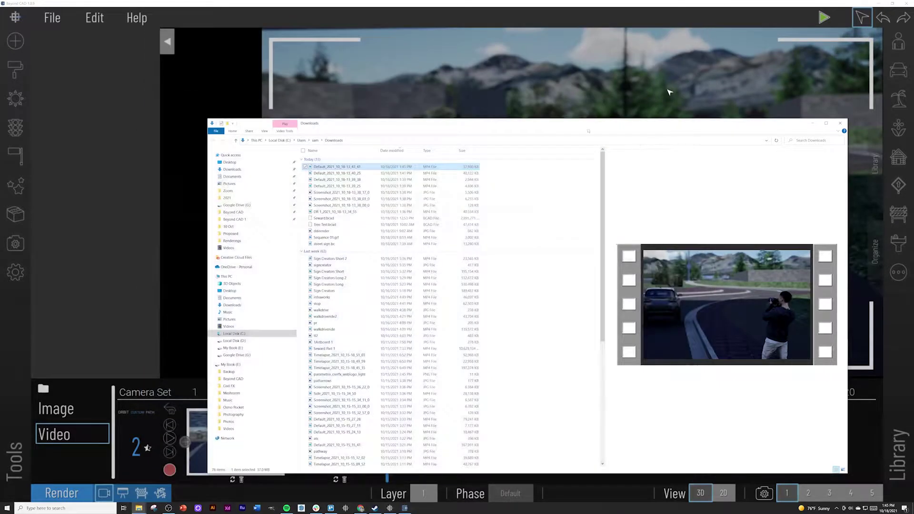
left_click(418, 69)
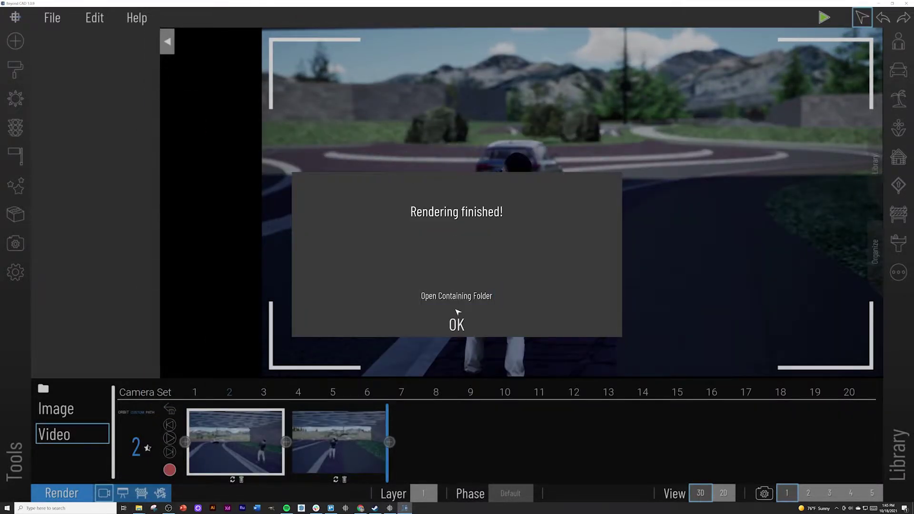
left_click(456, 326)
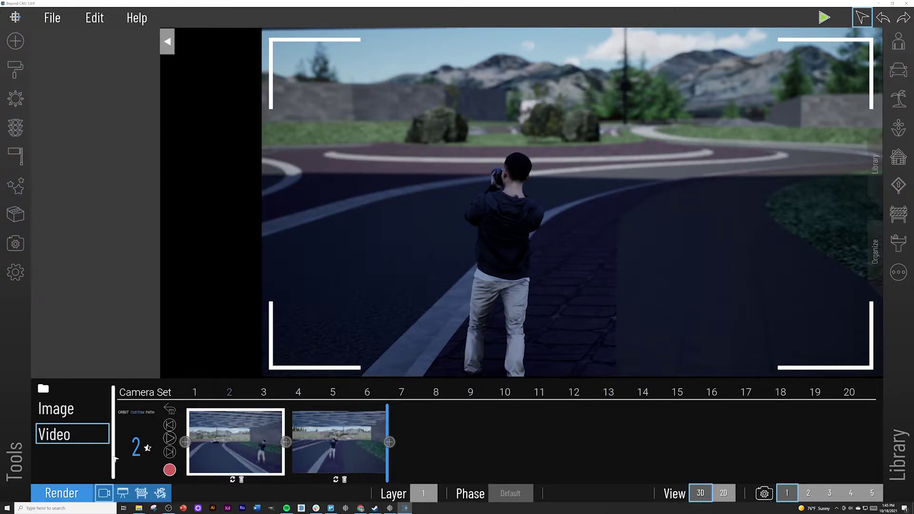
Leave the render studio, switch to saved camera view 2 above the interchange, and reopen the render studio
left_click(90, 495)
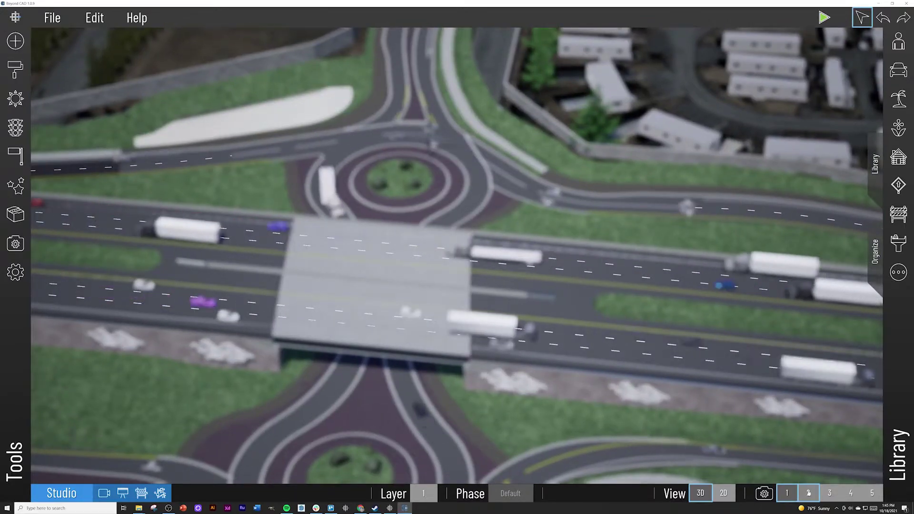
left_click(808, 494)
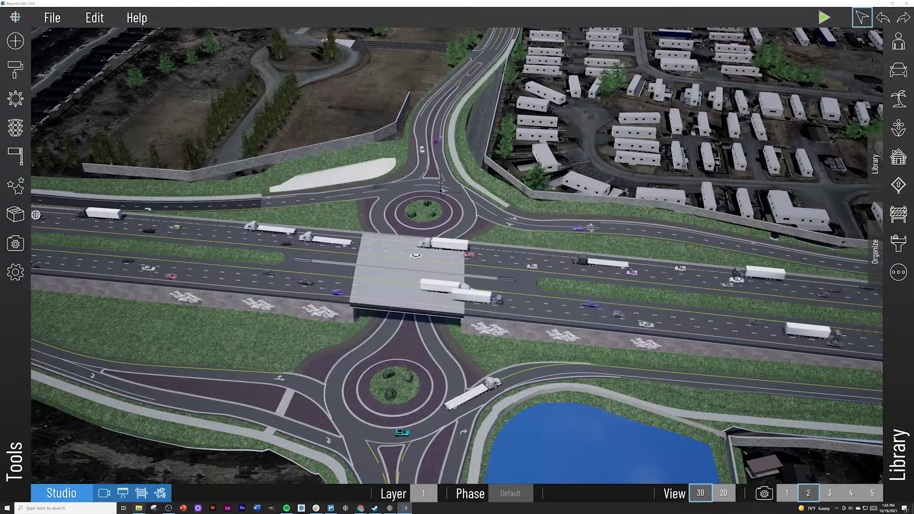
left_click(110, 494)
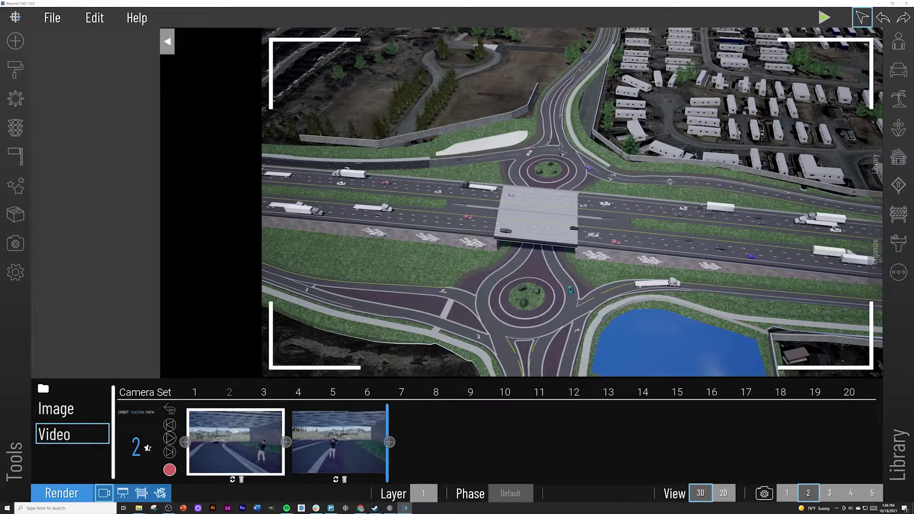
Add a custom clip with a single aerial keyframe of the interchange, move the view closer, and return to the clip list
left_click(170, 409)
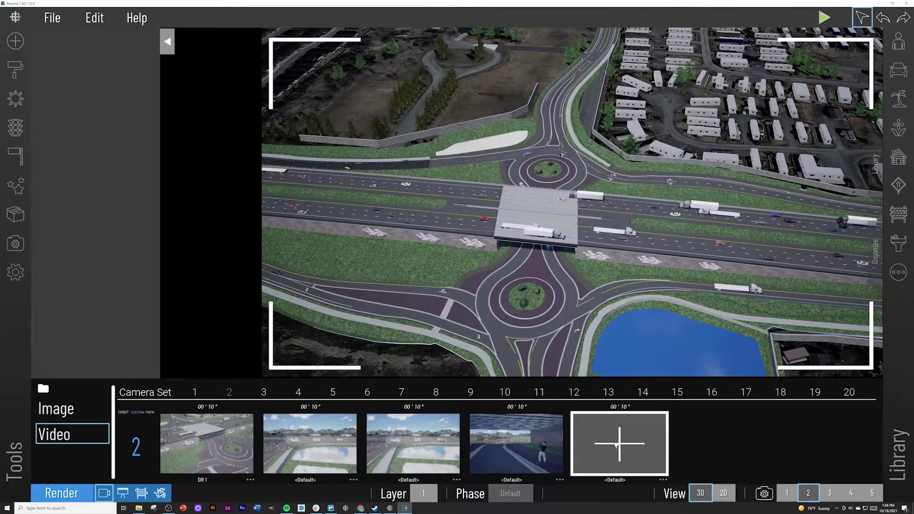
left_click(597, 448)
scroll(591, 342, "up", 3)
scroll(590, 347, "up", 2)
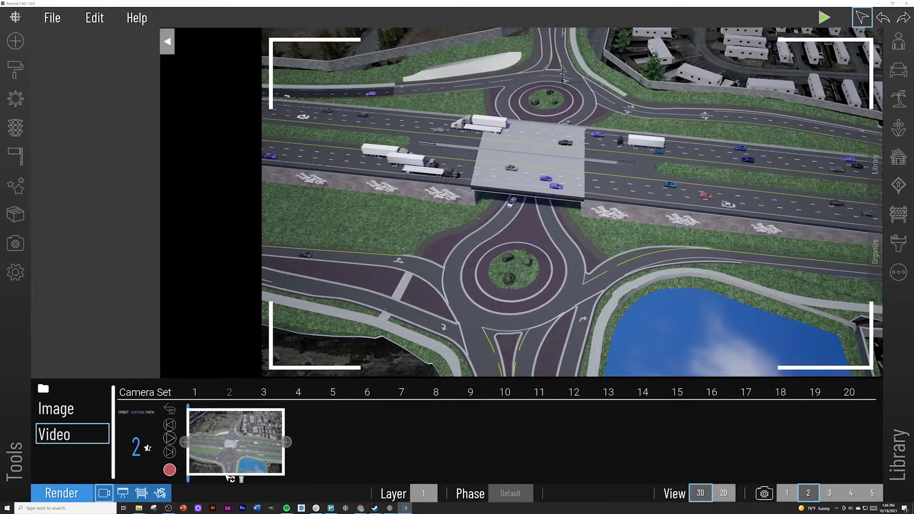
left_click(171, 409)
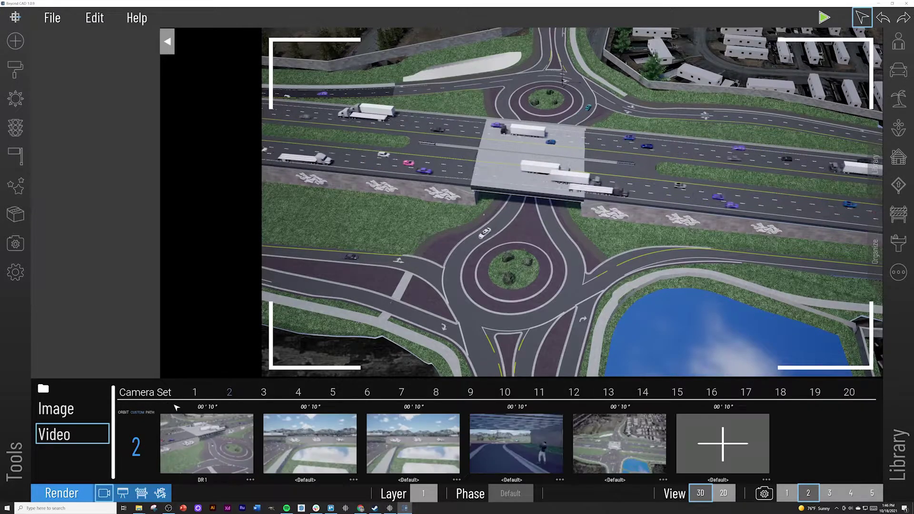
Create a custom clip with keyframes above the whole interchange and closer to the far roundabout, and preview its movement
left_click(679, 434)
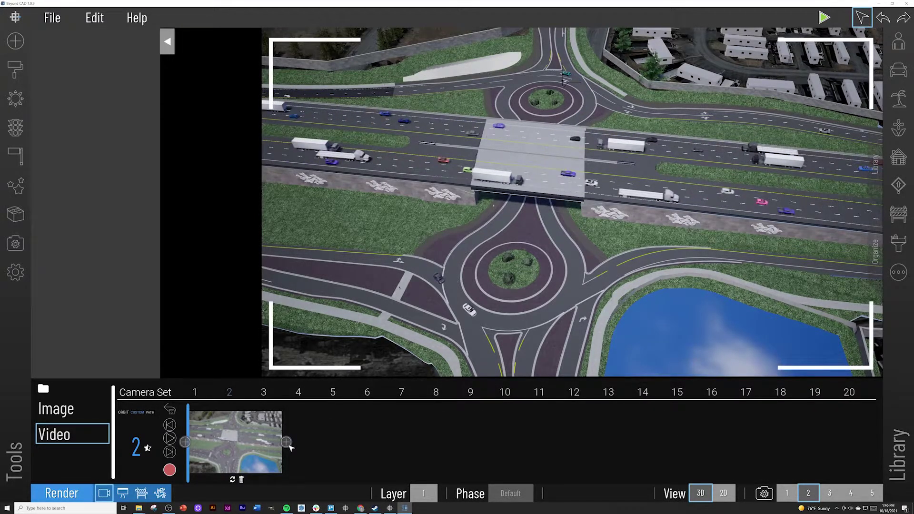
mouse_move(344, 314)
right_mouse_down()
mouse_move(338, 299)
mouse_move(350, 323)
right_mouse_up()
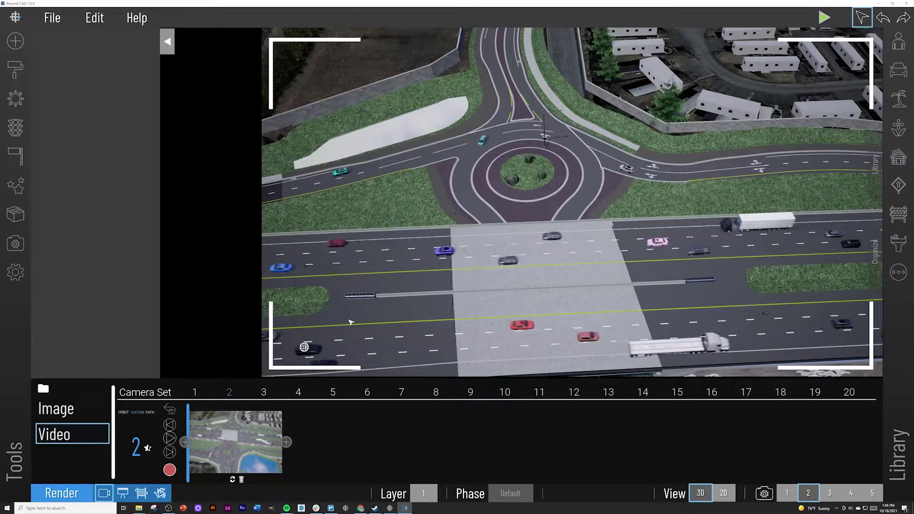
right_click_drag(424, 331, 421, 326)
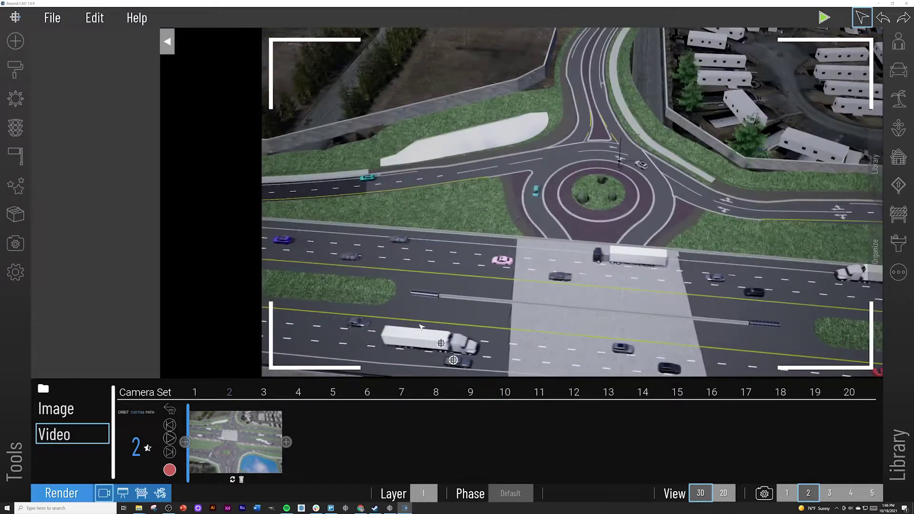
left_click(287, 442)
left_click(171, 424)
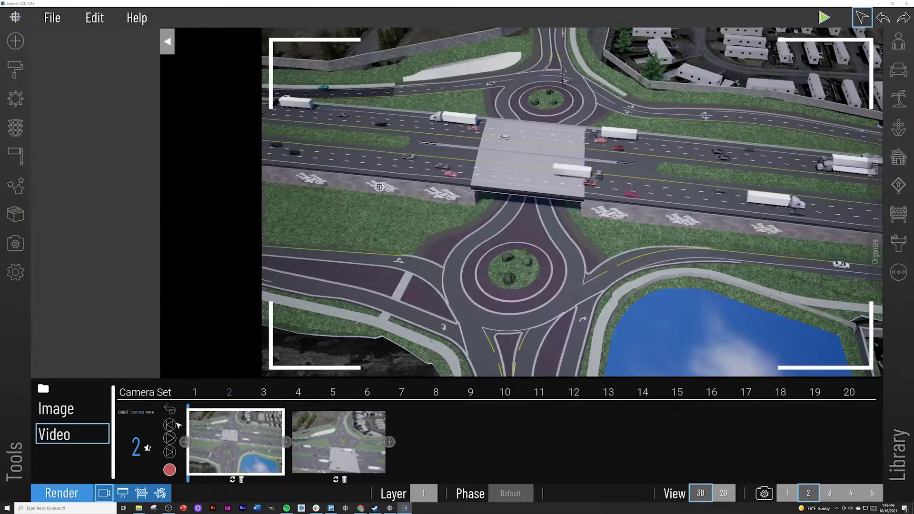
left_click(170, 439)
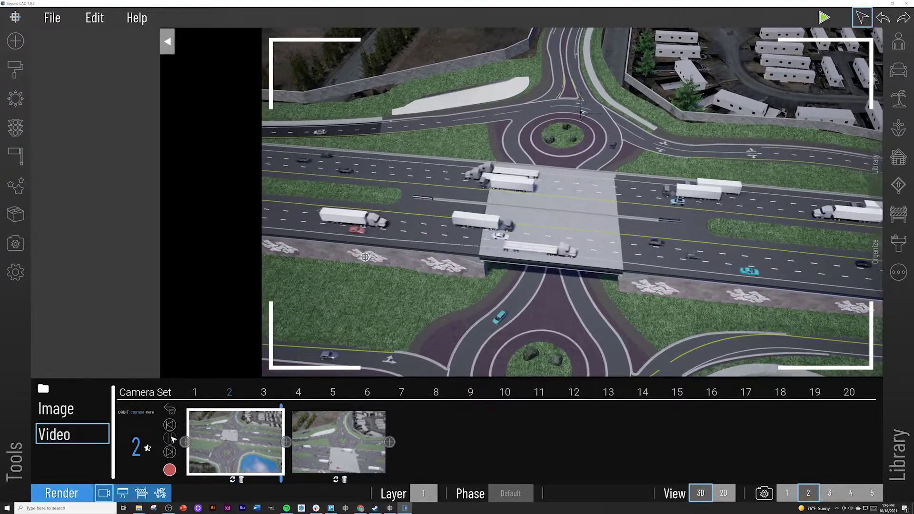
left_click(171, 438)
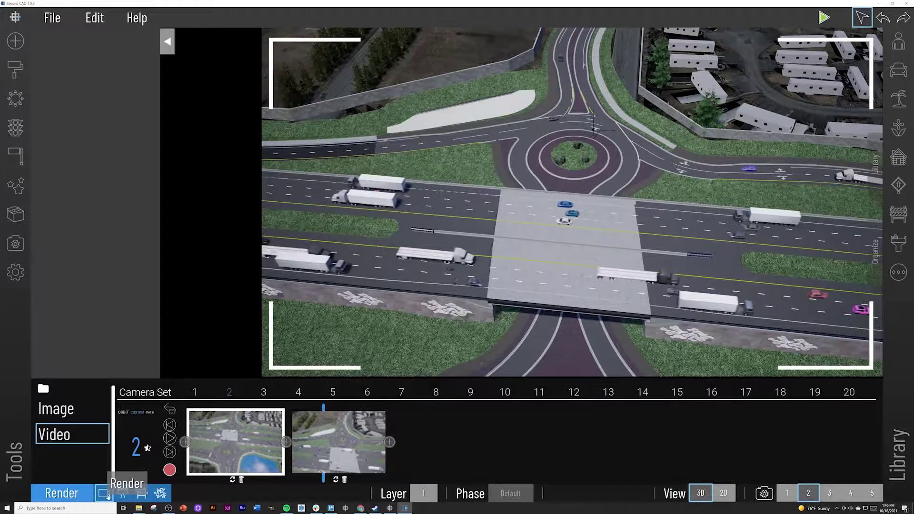
Leave the render studio, hide the Proposed phase, and show the Existing Removed phase in the project organization
left_click(62, 494)
left_click(875, 251)
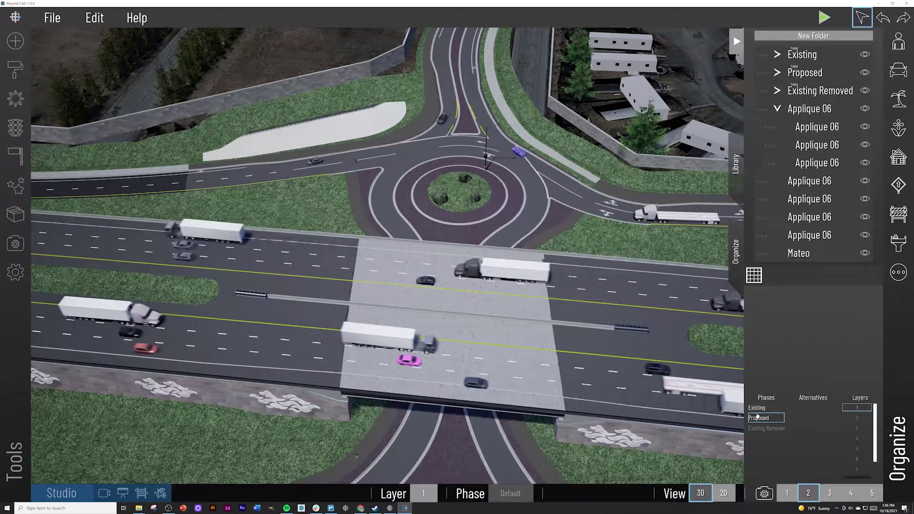
left_click(766, 428)
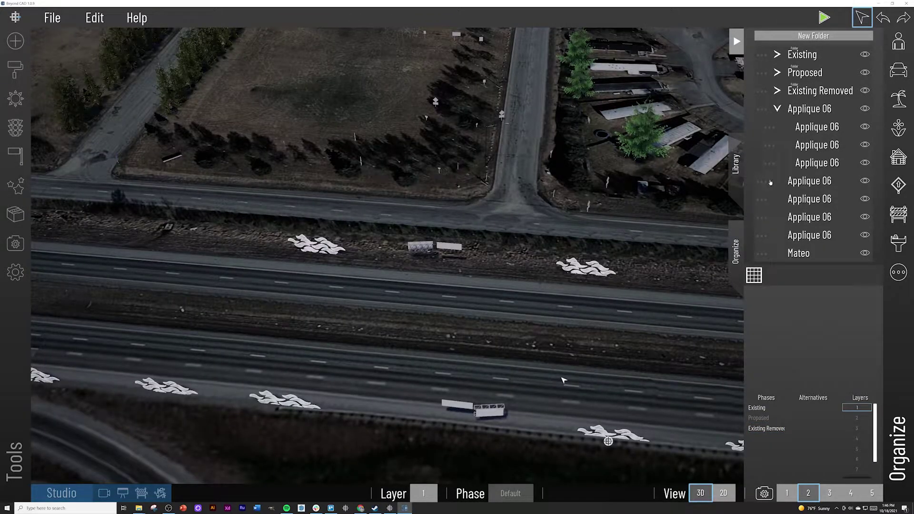
Move the loose Applique 06 items and Mateo into the Proposed folder, and switch between the Proposed and Existing Removed phases to check them
left_click(777, 109)
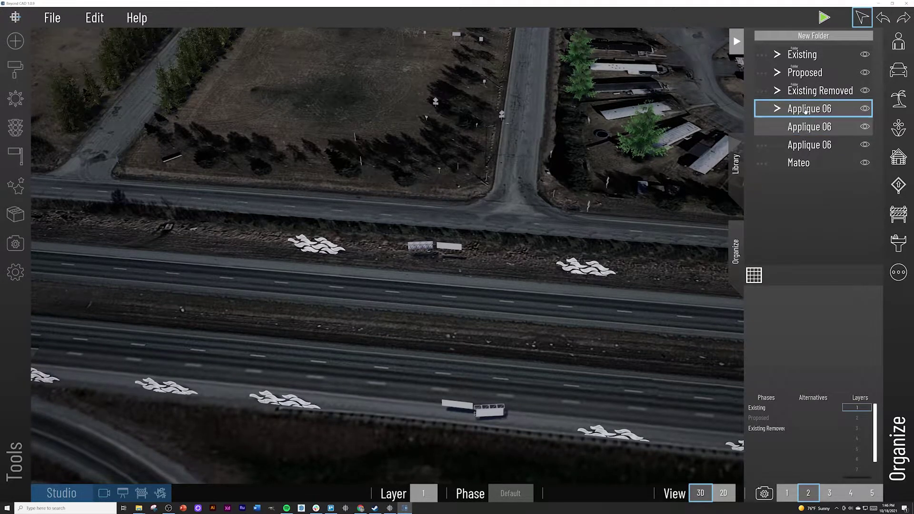
left_click(770, 418)
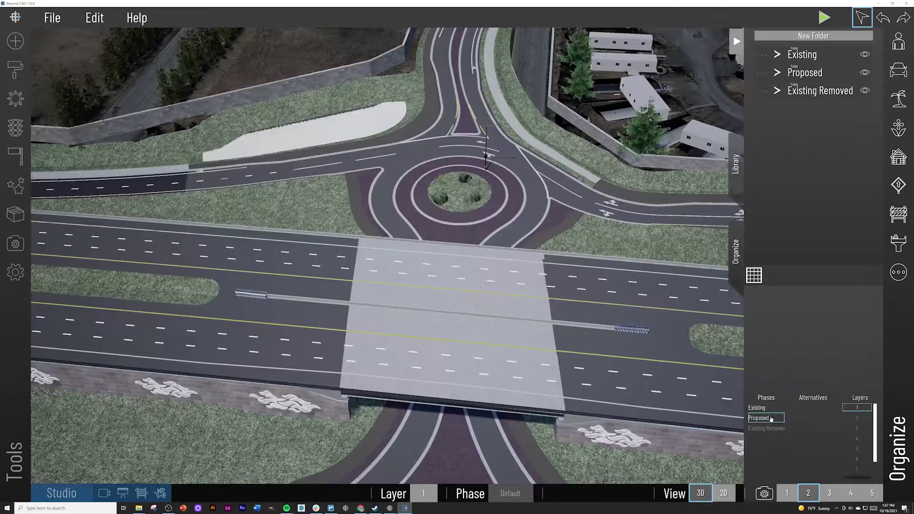
left_click(770, 429)
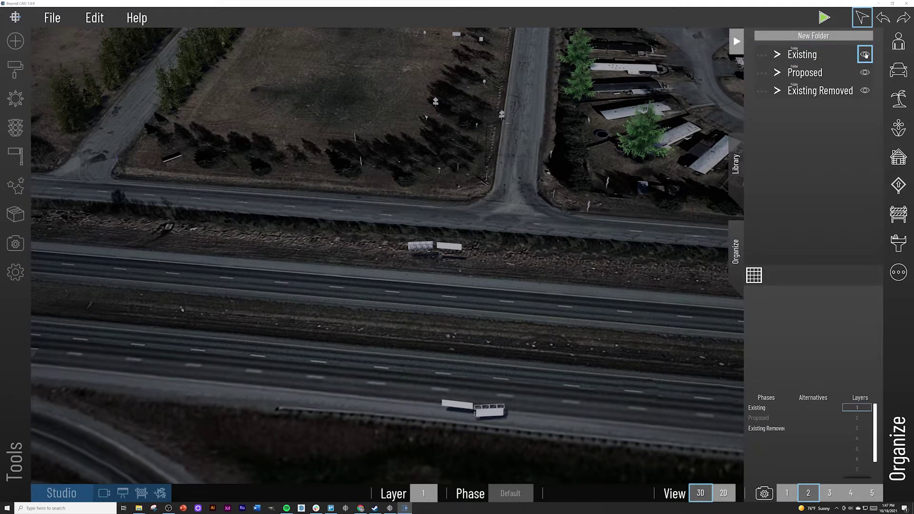
Toggle the visibility of the Existing and Existing Removed folders and the Signs subfolder to find where the leftover signs belong
left_click(865, 55)
left_click(865, 55)
left_click(865, 91)
left_click(865, 92)
left_click(778, 91)
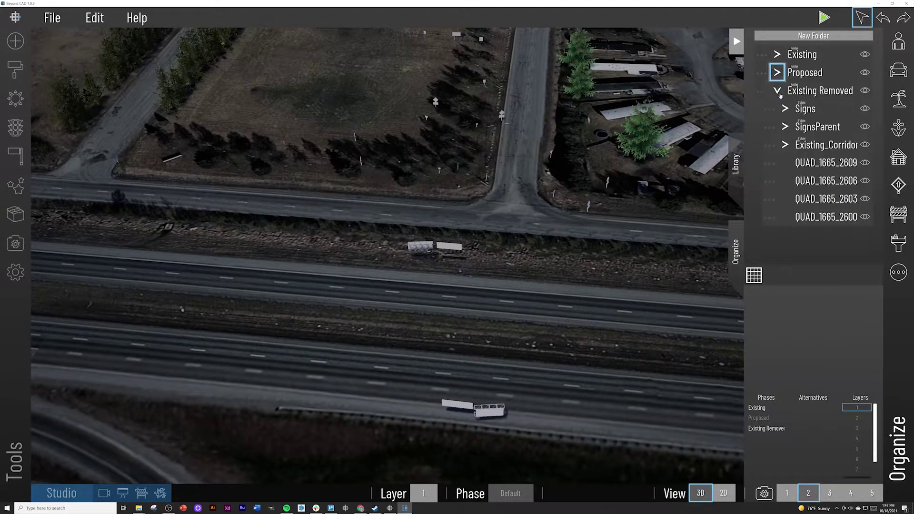
left_click(865, 109)
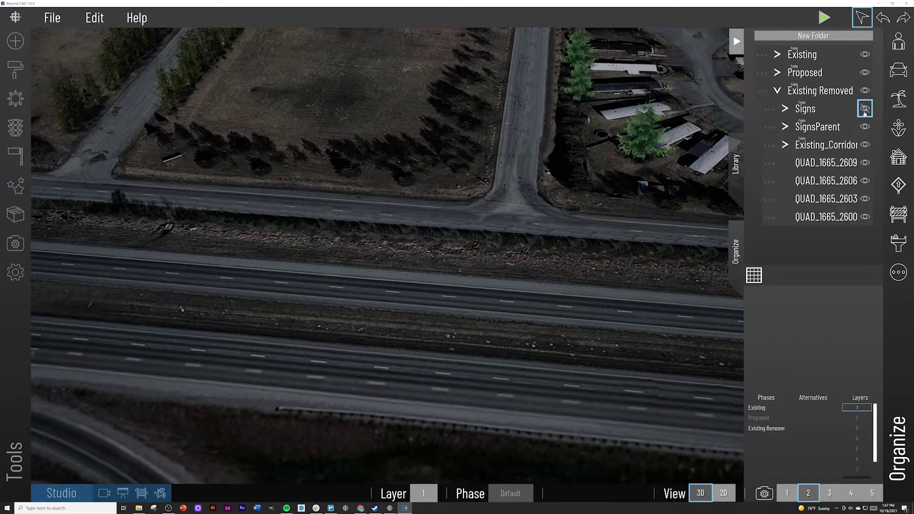
left_click(866, 109)
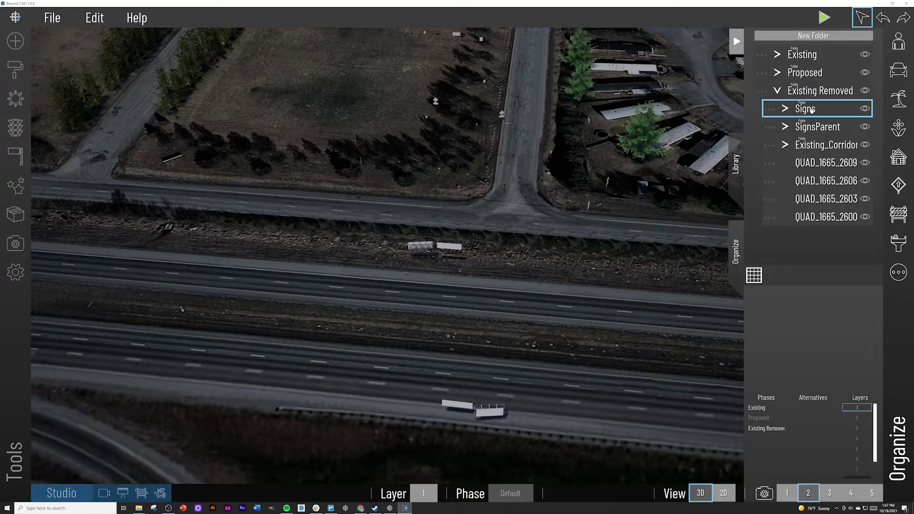
Move the Signs subfolder from Existing Removed into the Proposed folder, and refresh the phases with Proposed hidden
left_click_drag(811, 110, 812, 76)
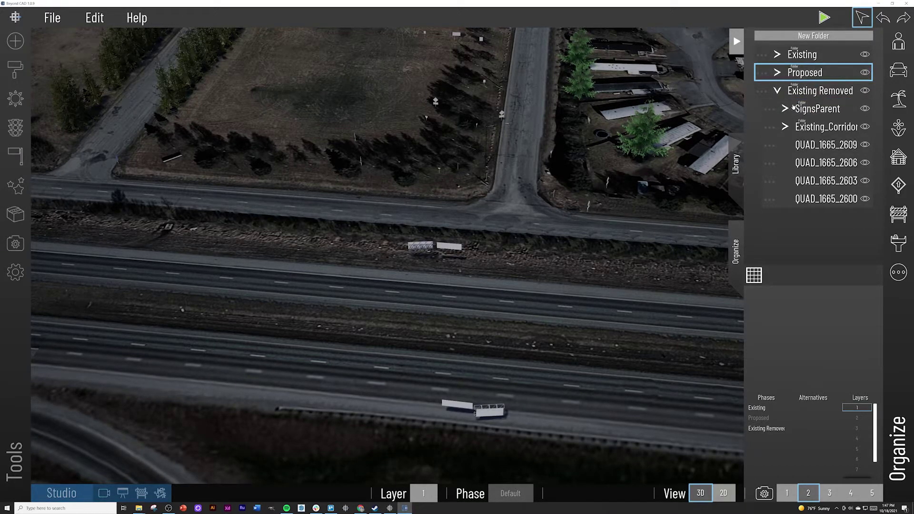
left_click(778, 92)
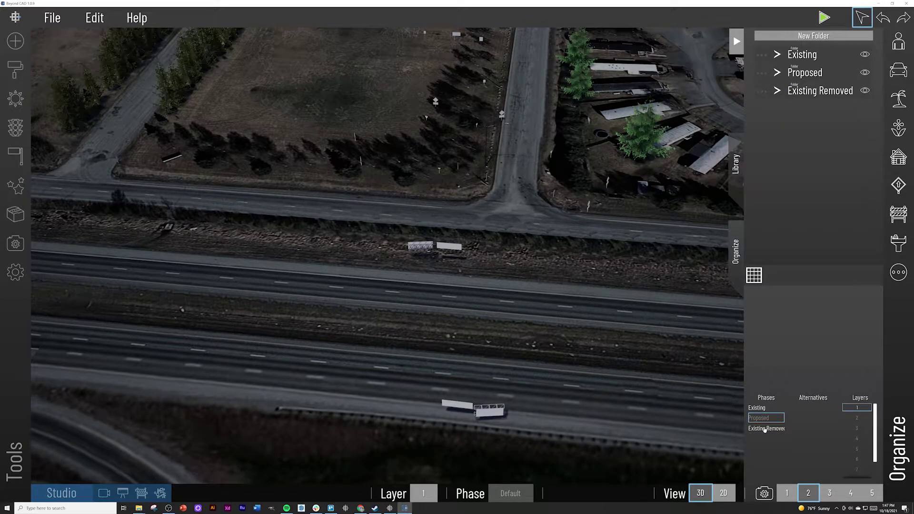
left_click(765, 429)
left_click(765, 418)
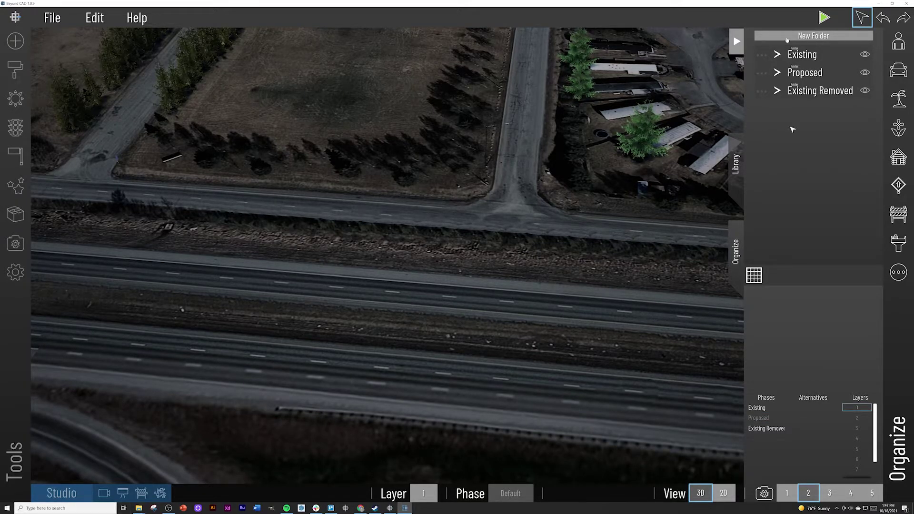
Open the render studio, preview custom clip 2 over the existing highway, and render it as a 4K video at 60 FPS, standard quality
left_click(737, 42)
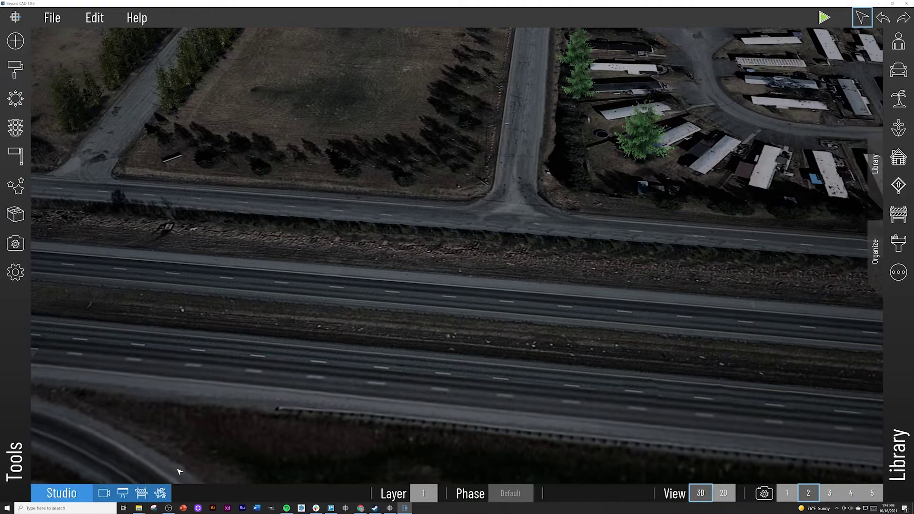
left_click(105, 493)
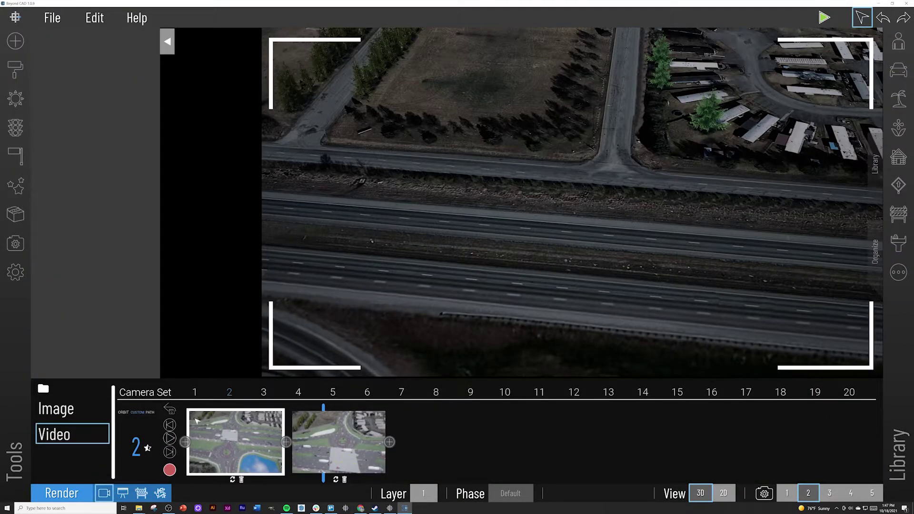
left_click(170, 437)
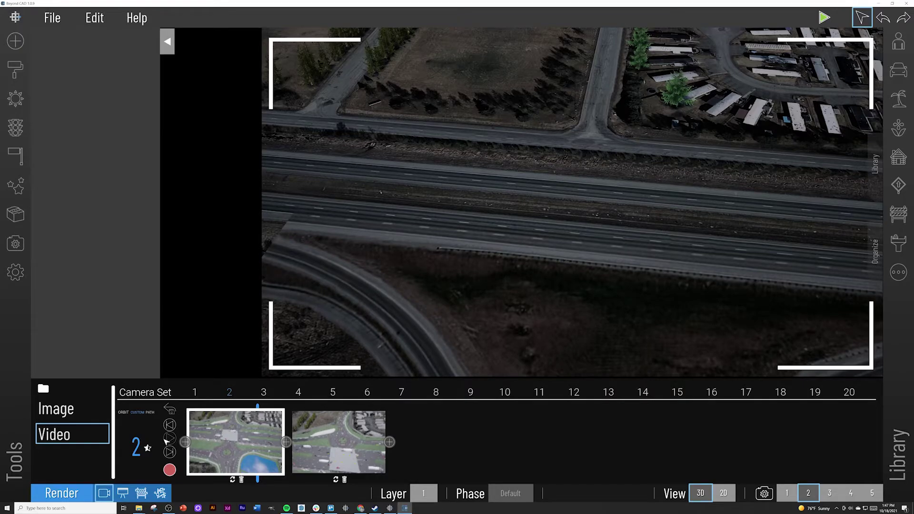
left_click(170, 469)
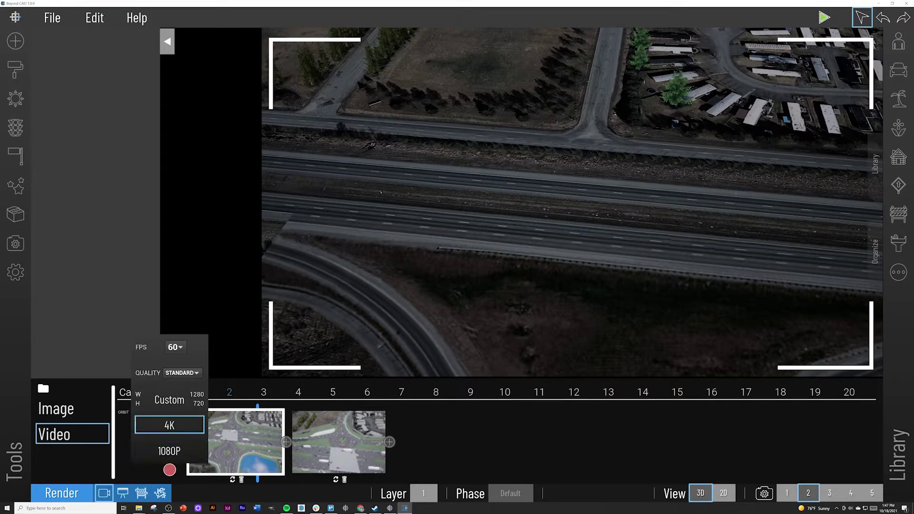
left_click(169, 426)
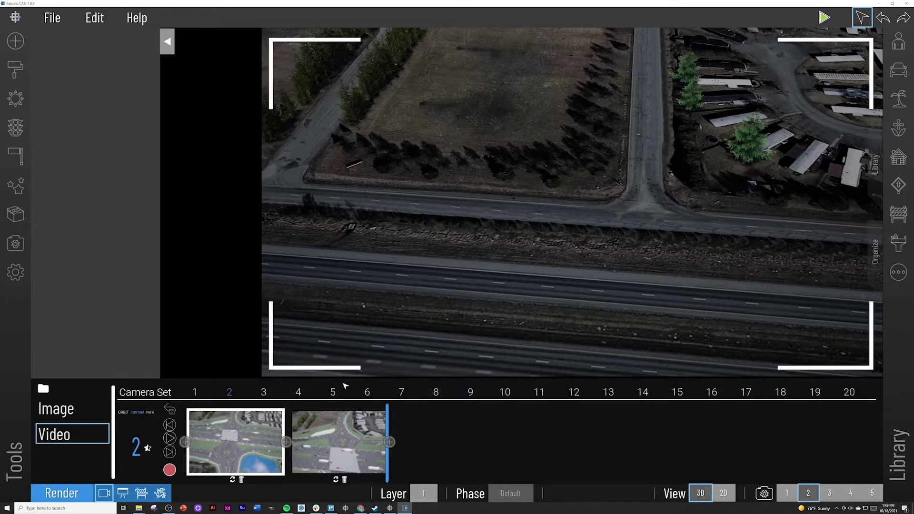
Leave the render studio, show the Proposed phase instead of Existing Removed, and reopen the studio with clip 2 rewound to its start
left_click(103, 494)
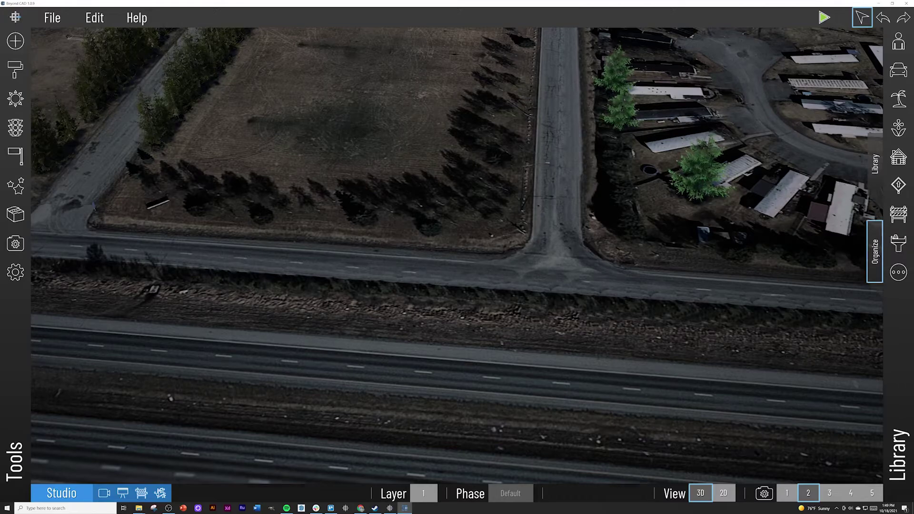
left_click(875, 249)
left_click(757, 419)
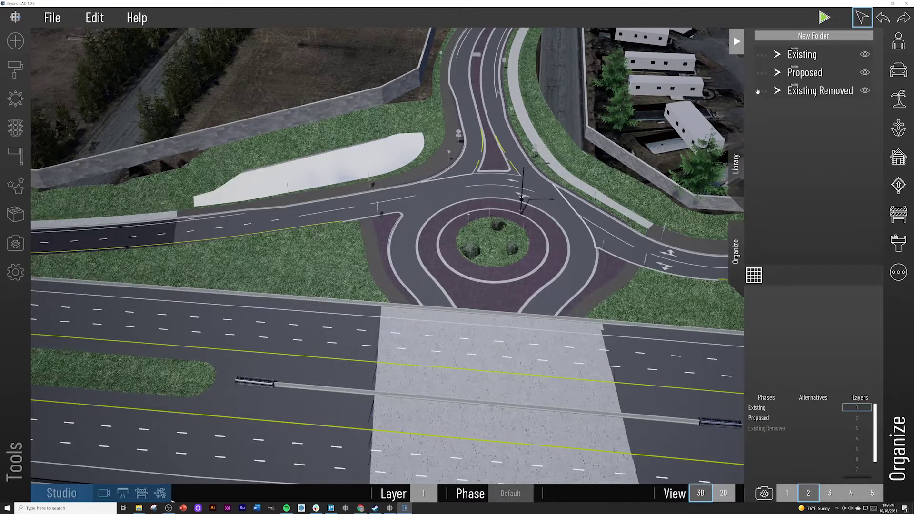
left_click(737, 41)
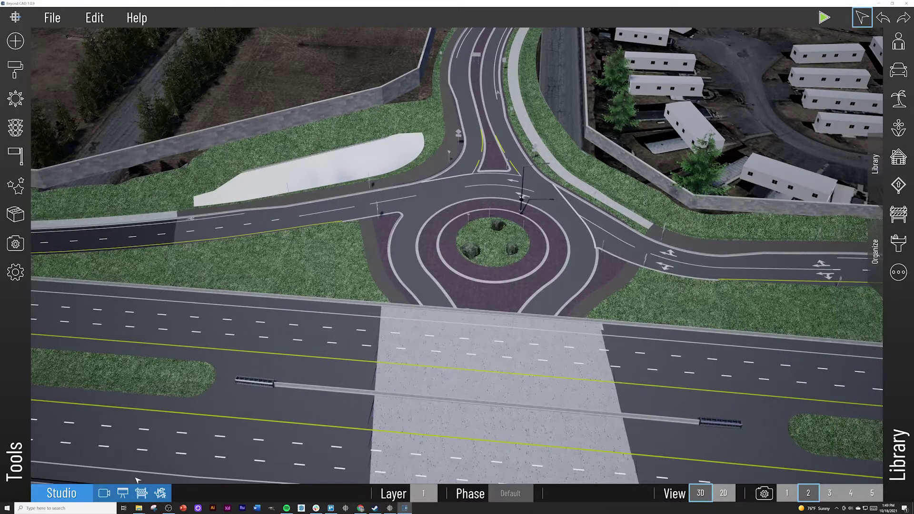
left_click(104, 493)
left_click(171, 426)
left_click(170, 470)
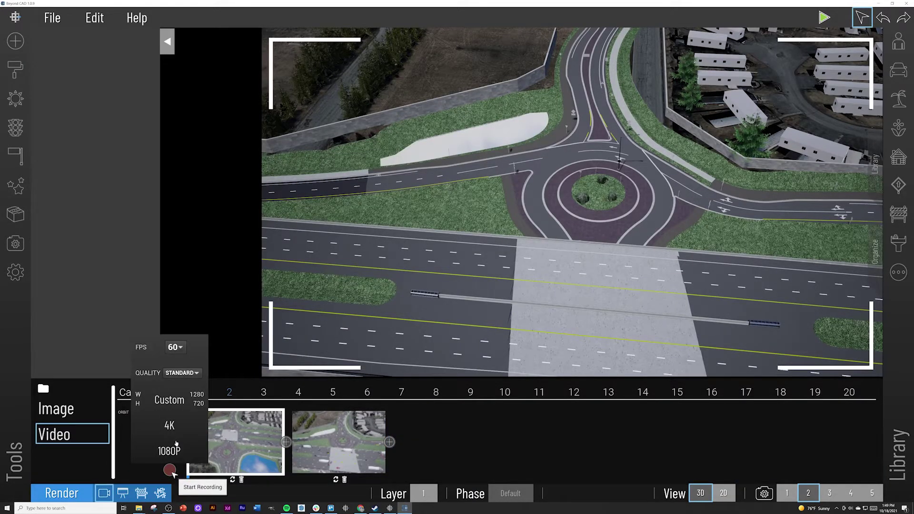
left_click(171, 426)
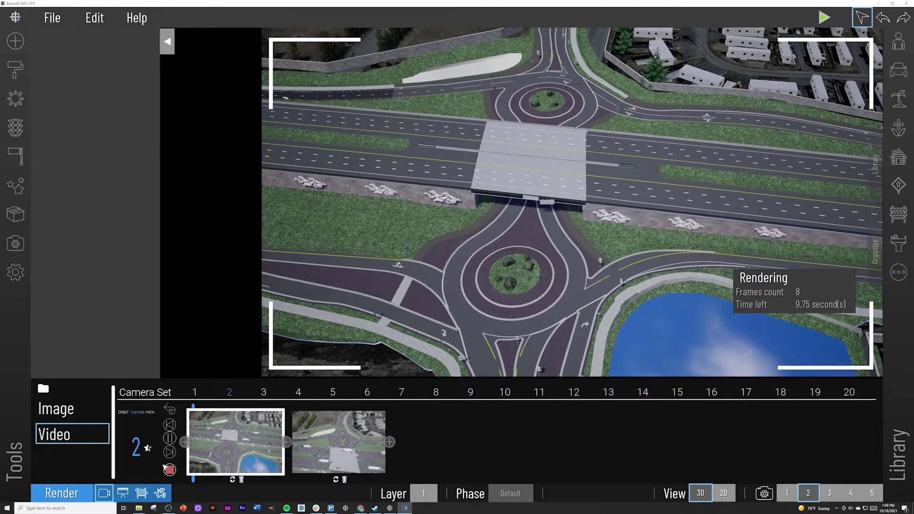
left_click(170, 469)
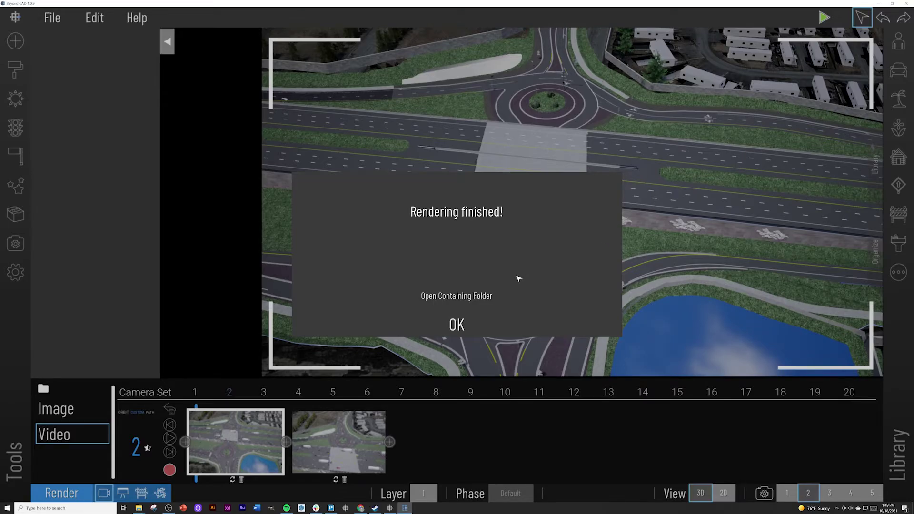
left_click(464, 324)
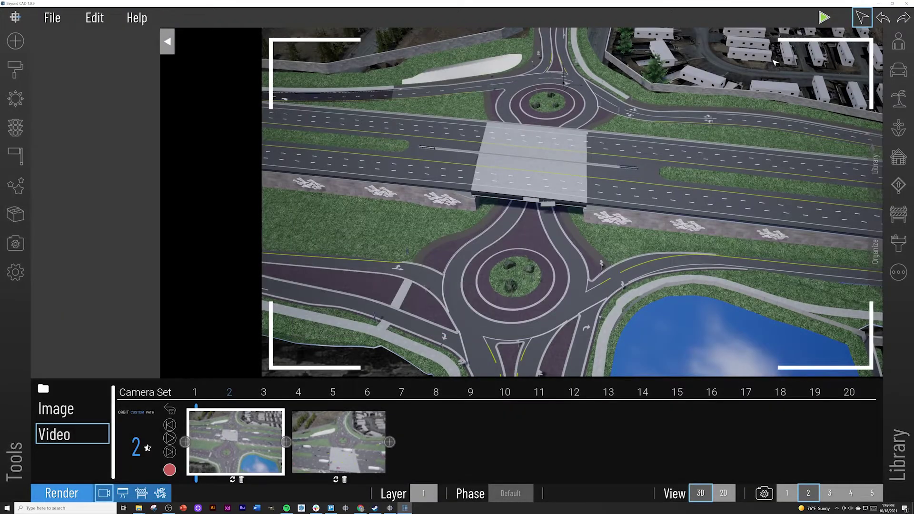
Run the traffic simulation and render custom clip 2 of the proposed interchange as a video
left_click(169, 470)
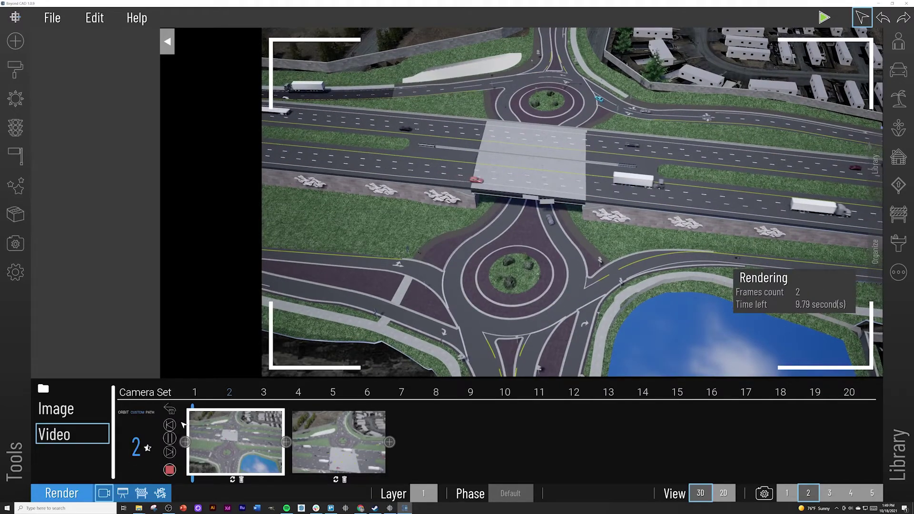